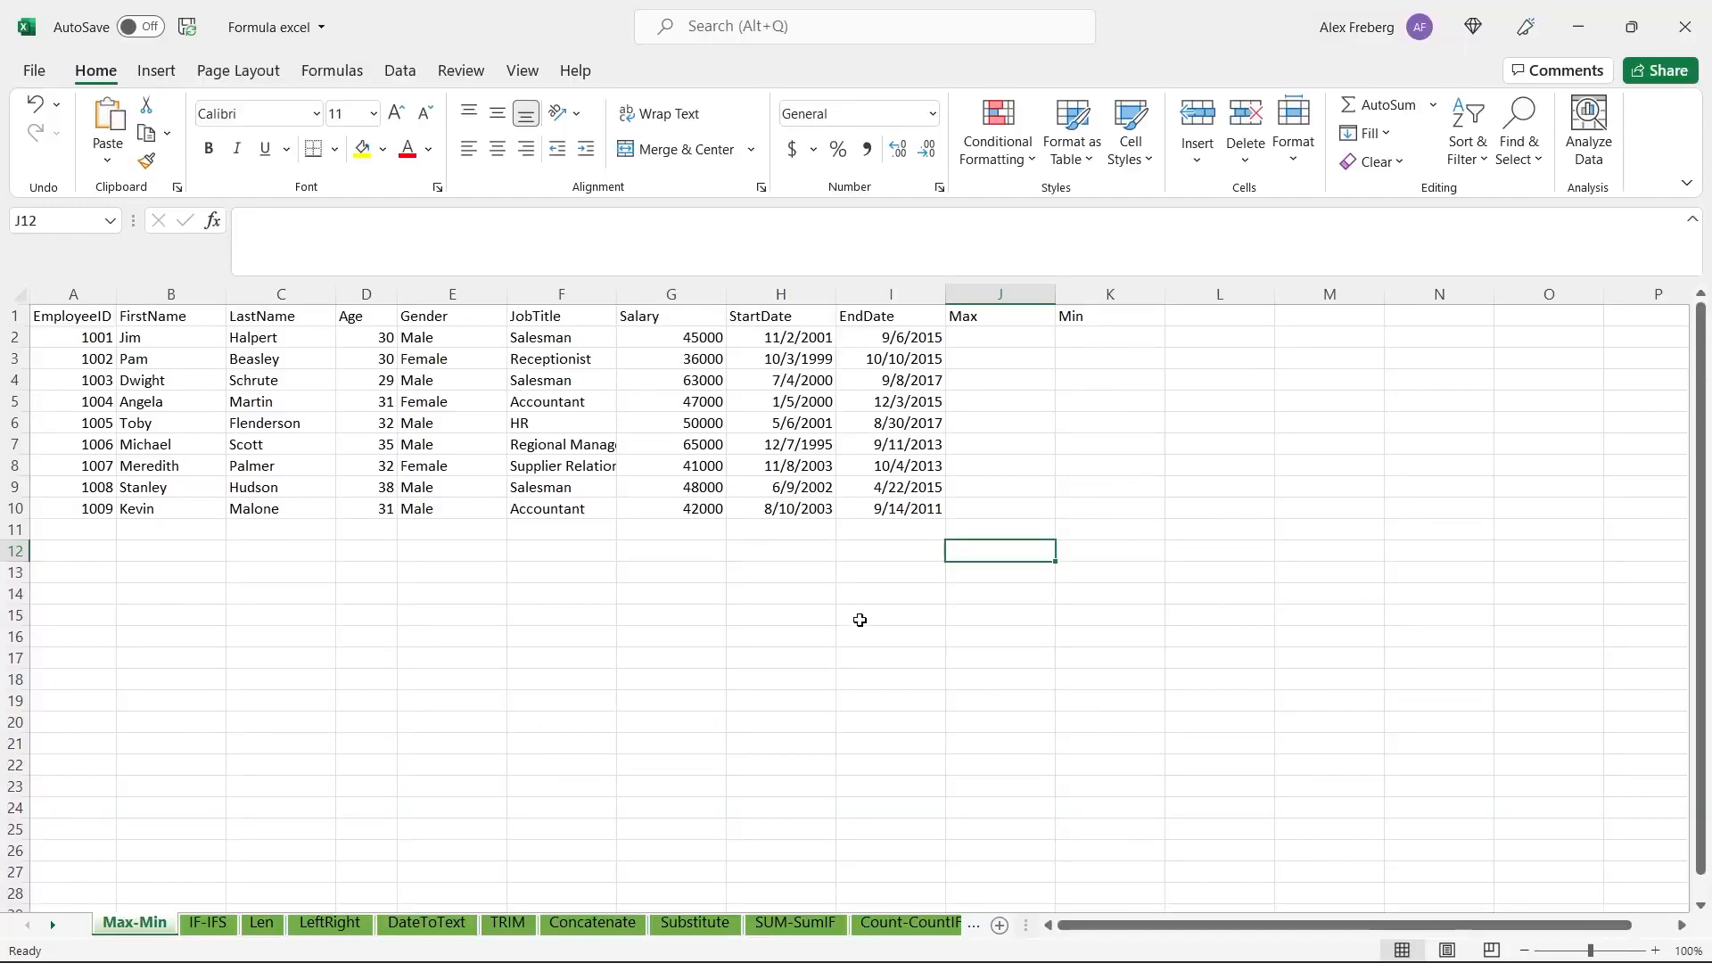
- Look through the workbook's IF-IFS, Len and LeftRight worksheets and browse the names of the remaining sheets
click(214, 924)
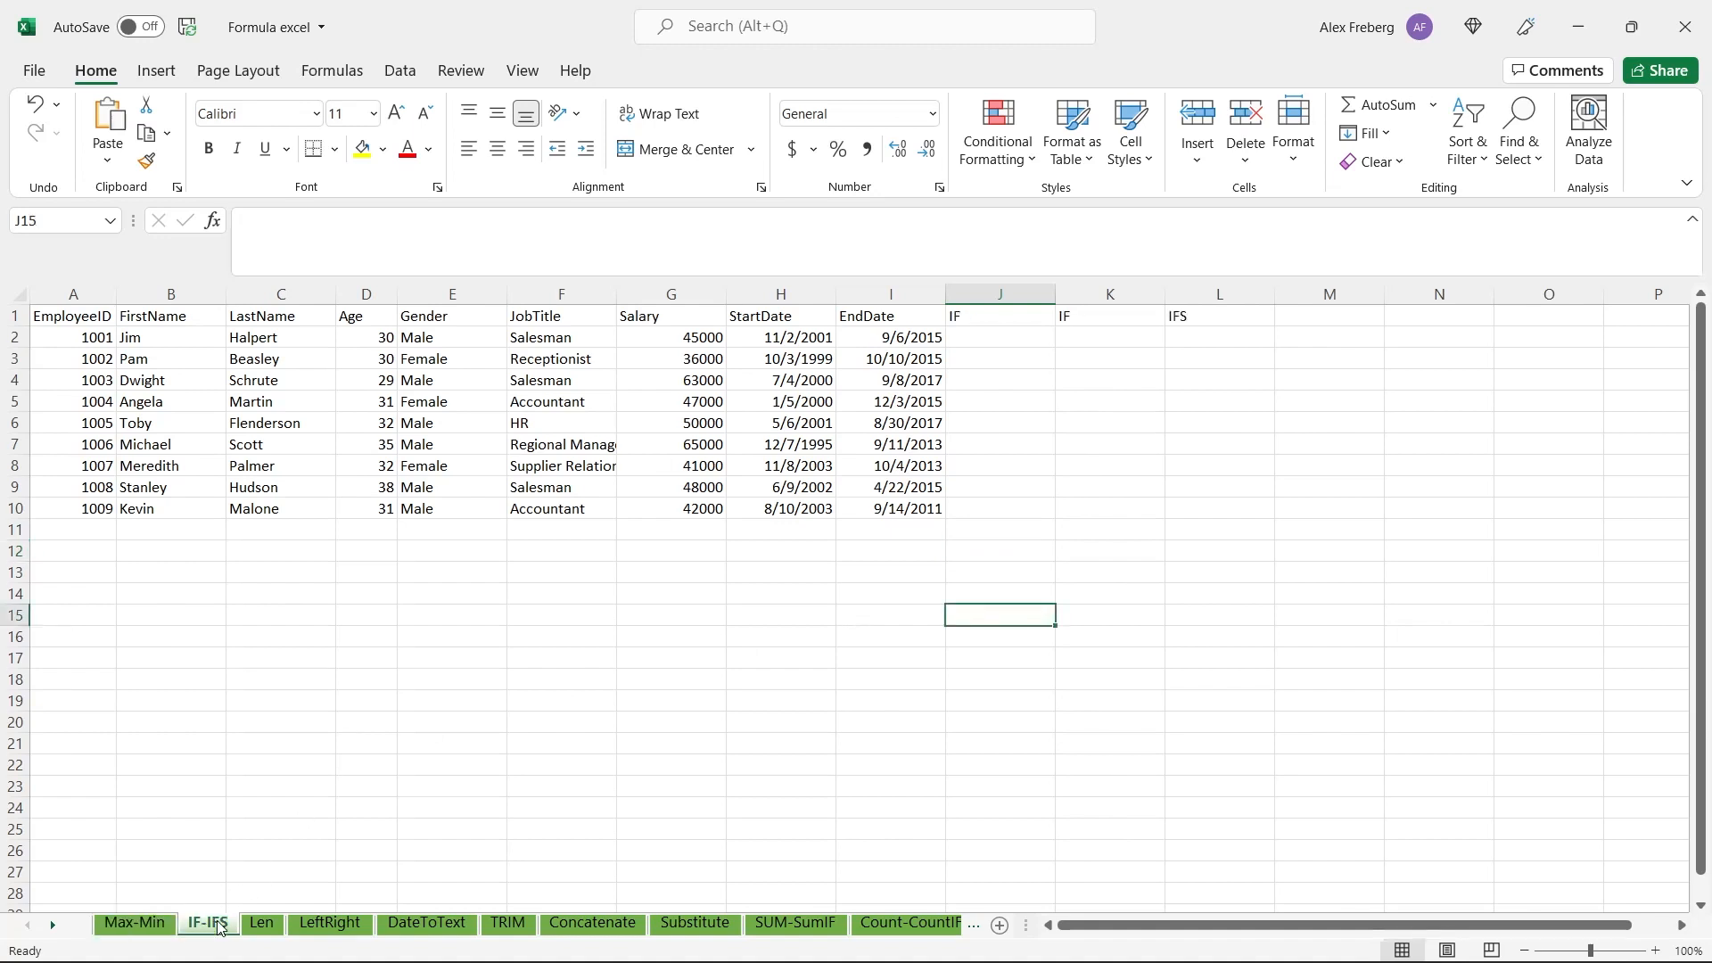
click(261, 924)
click(531, 767)
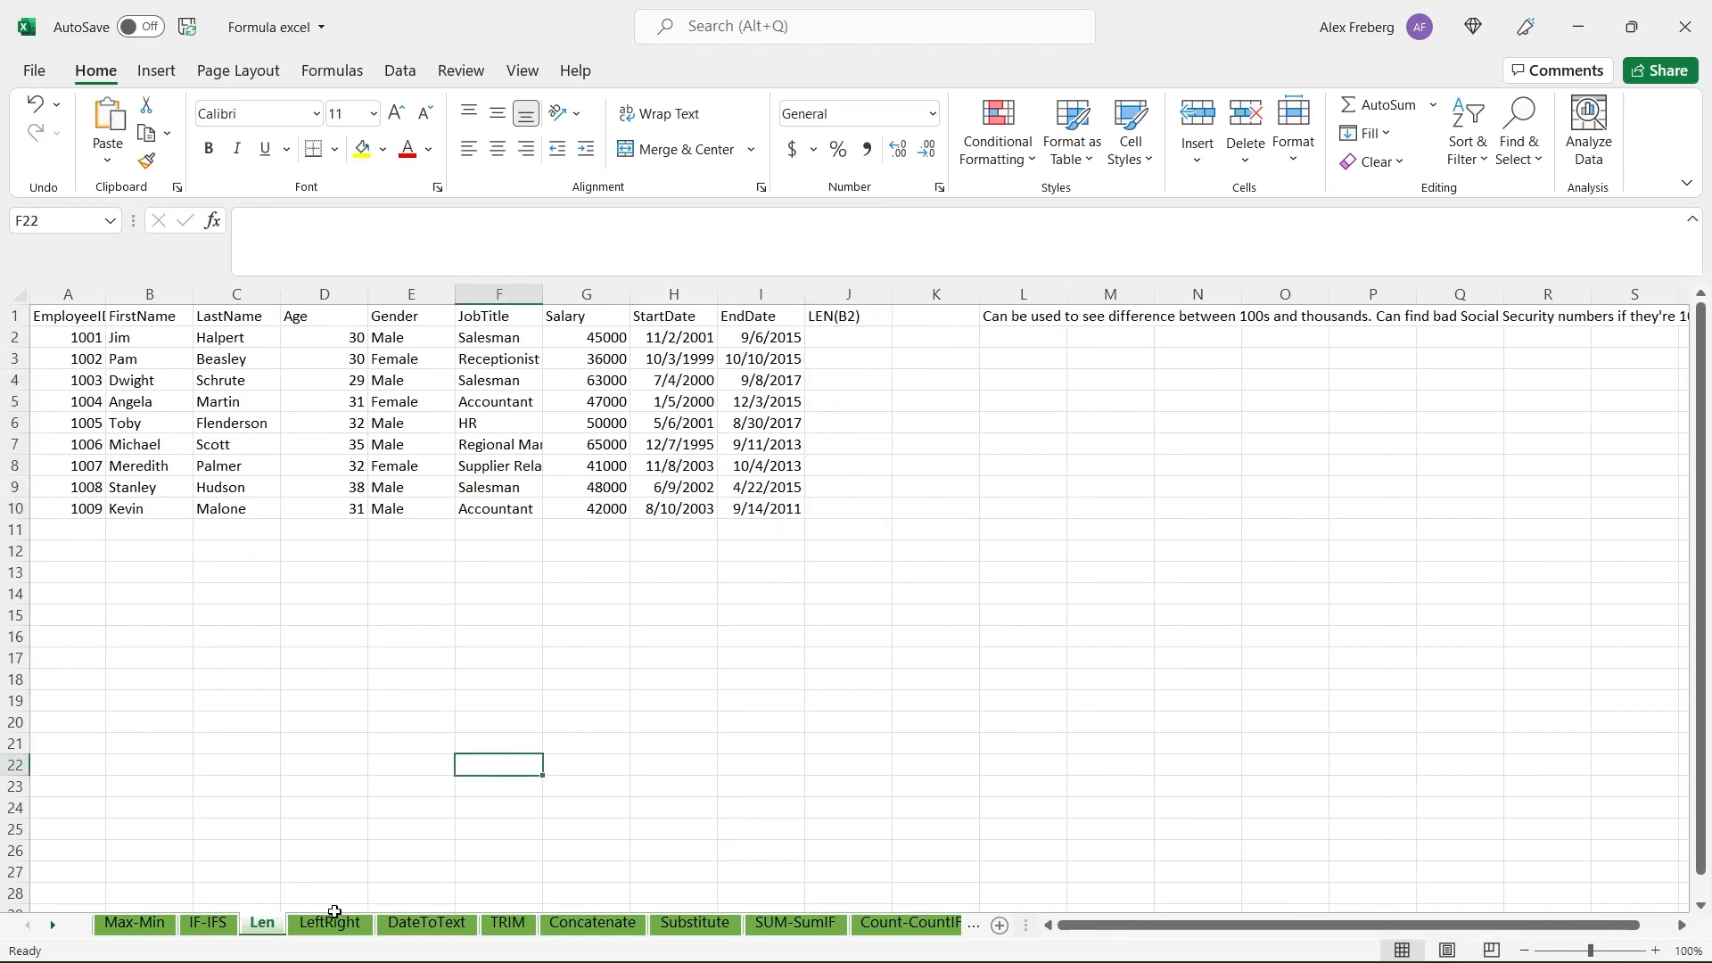
click(330, 923)
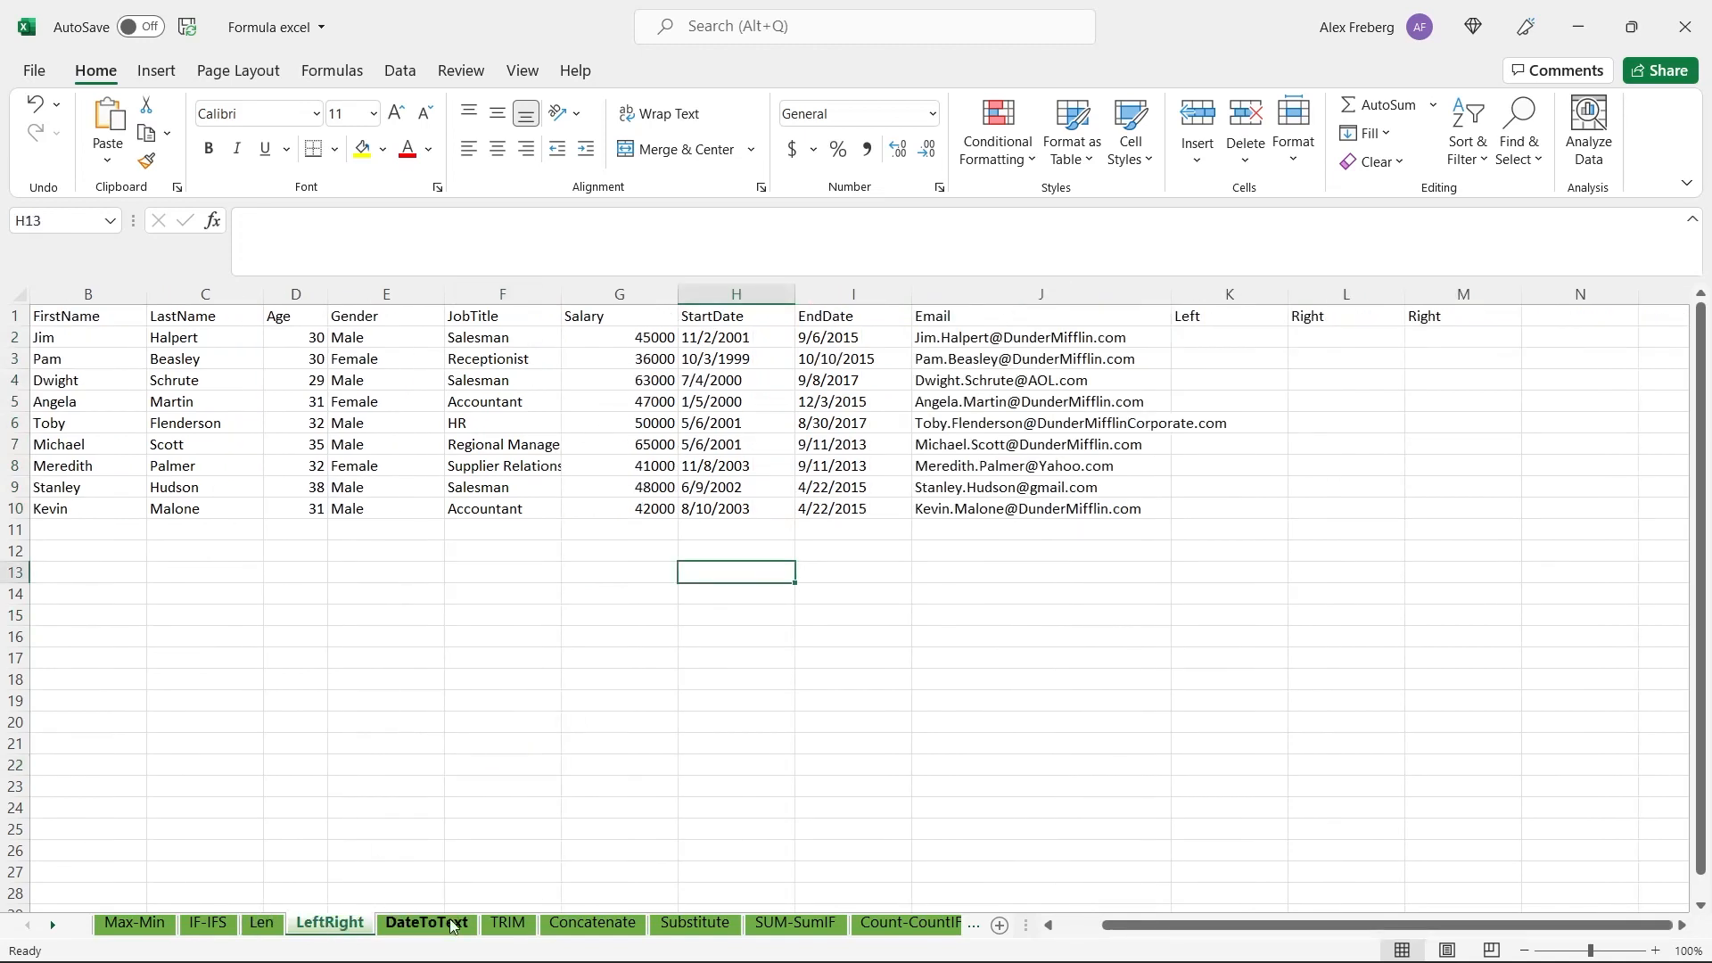
click(53, 925)
click(52, 925)
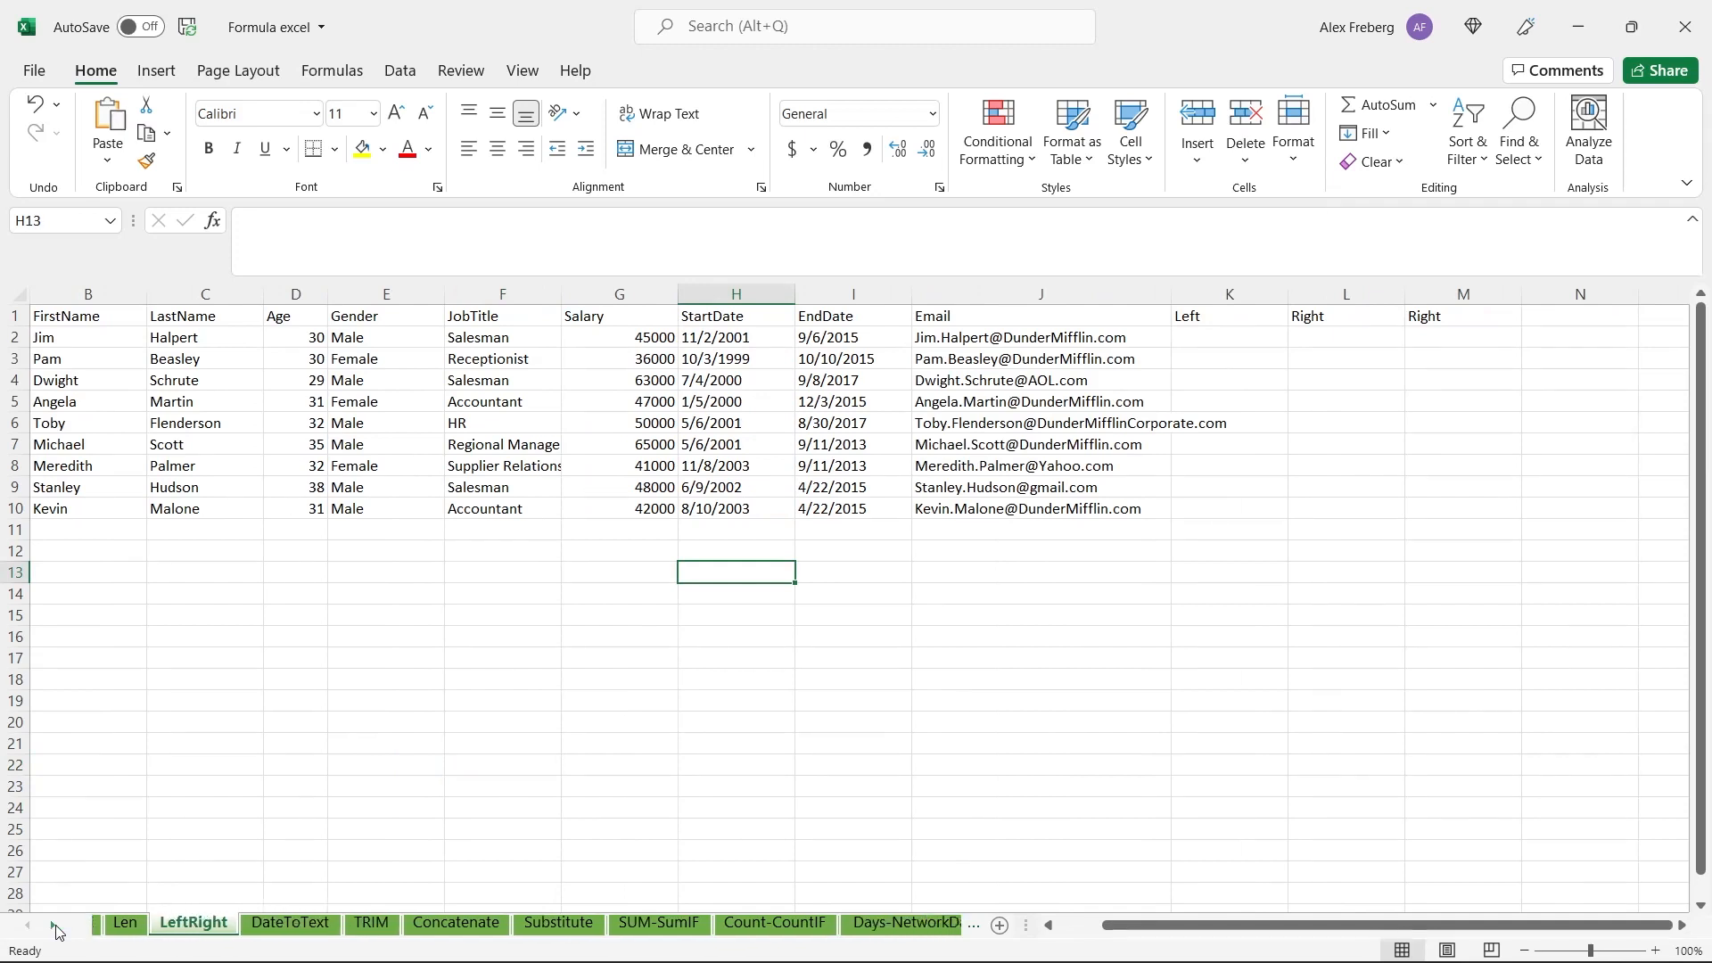
click(53, 924)
click(28, 927)
click(28, 927)
click(28, 927)
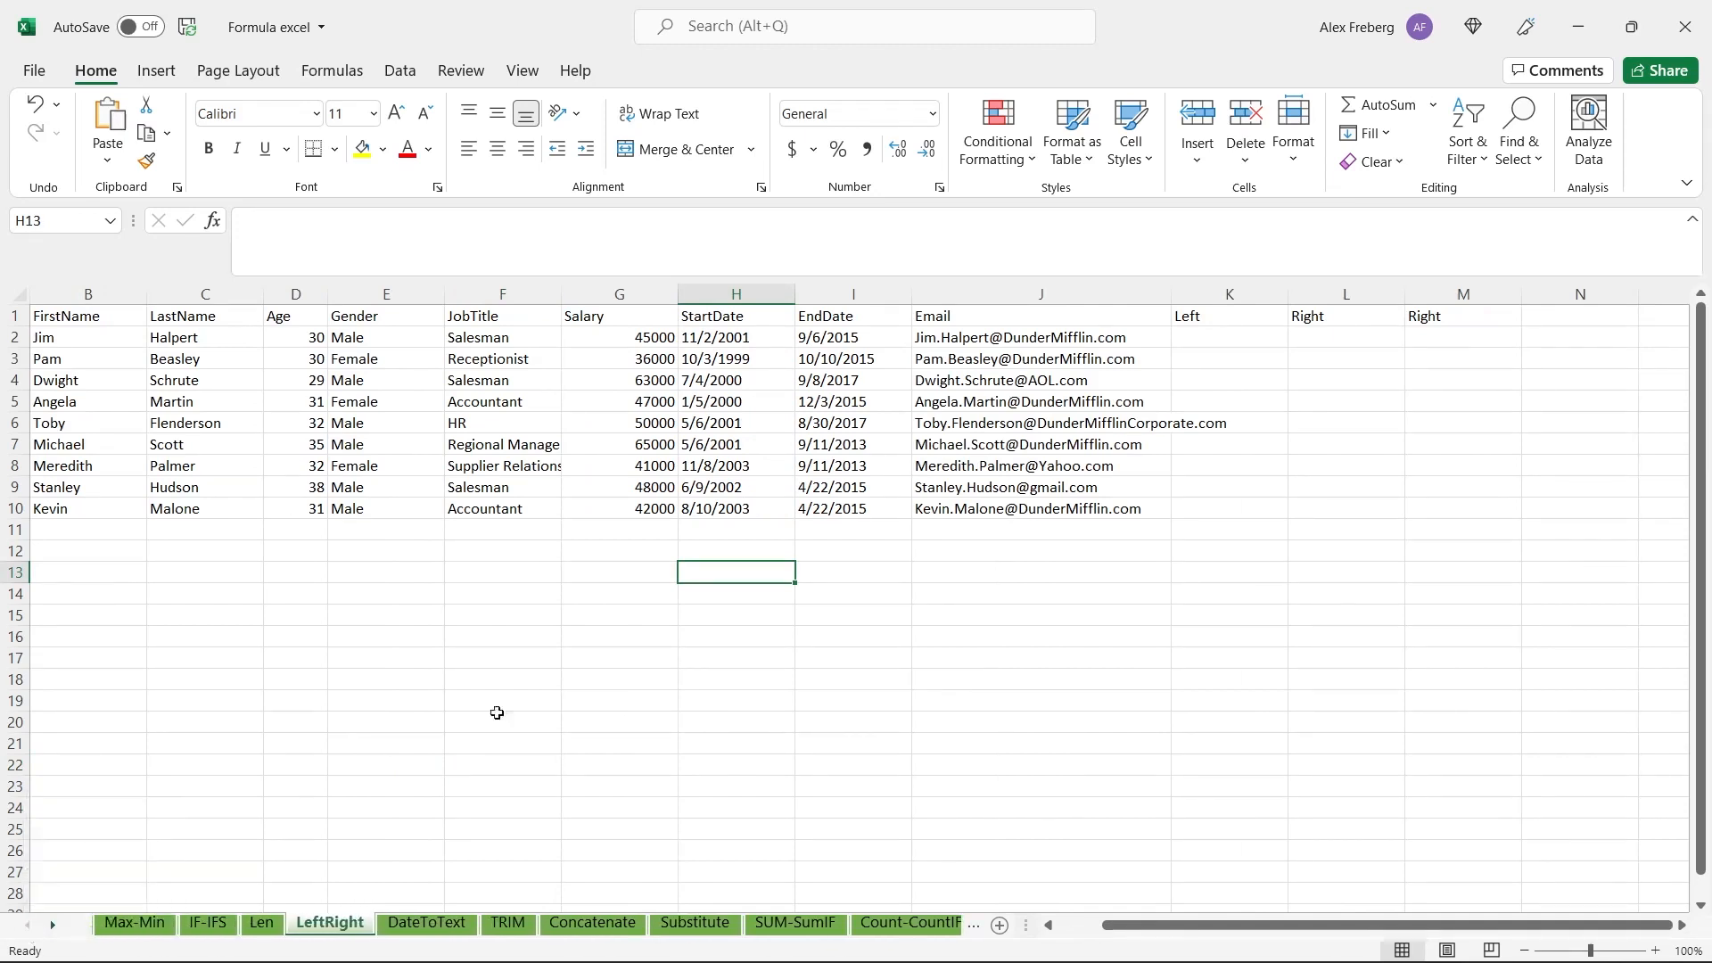
click(835, 554)
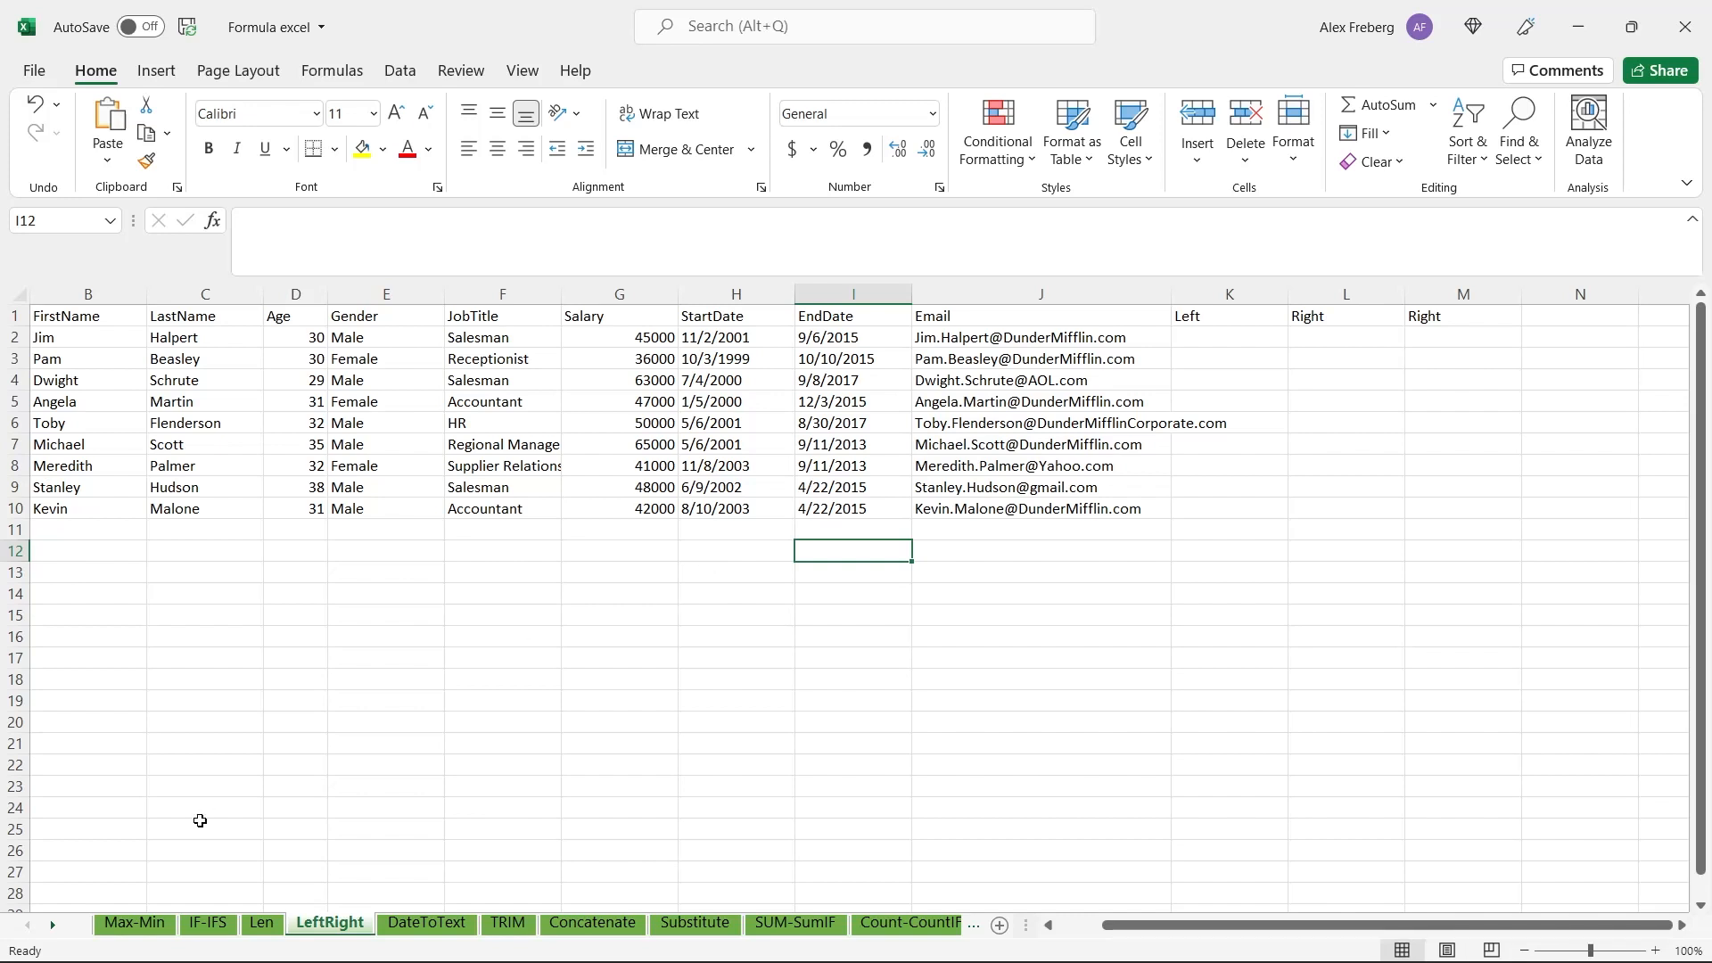
- On the Max-Min sheet, enter =MAX(H2:H10) in cell J2 to find the latest StartDate
click(136, 925)
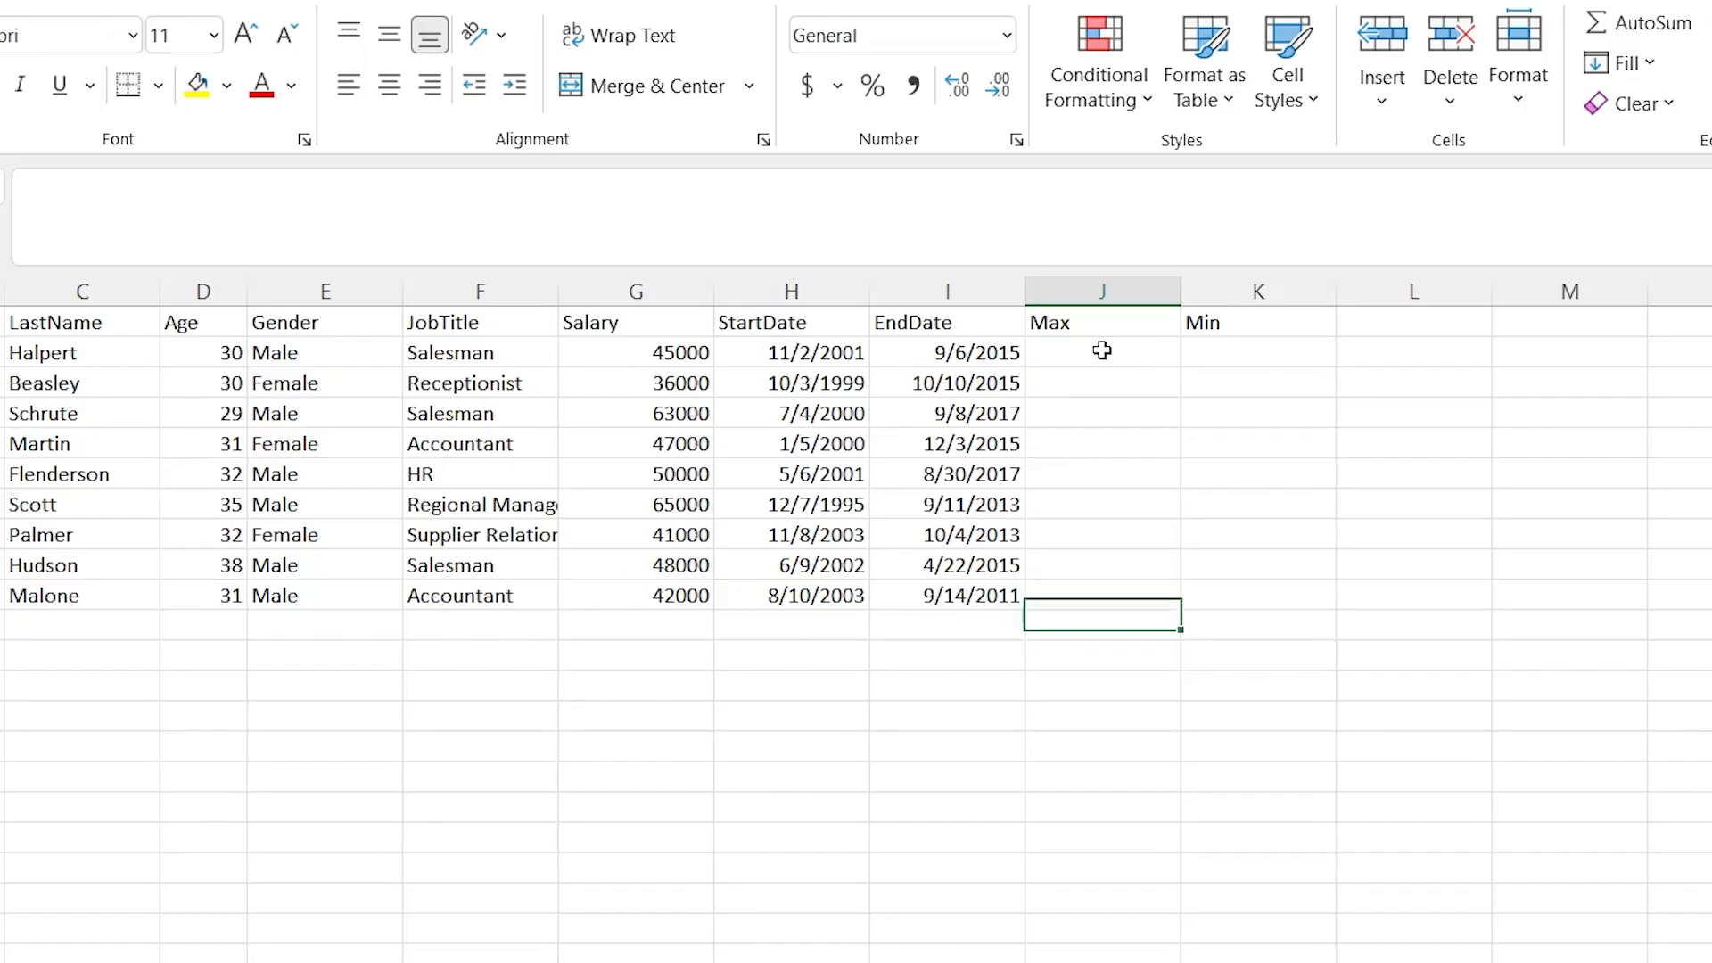
click(999, 336)
text(=)
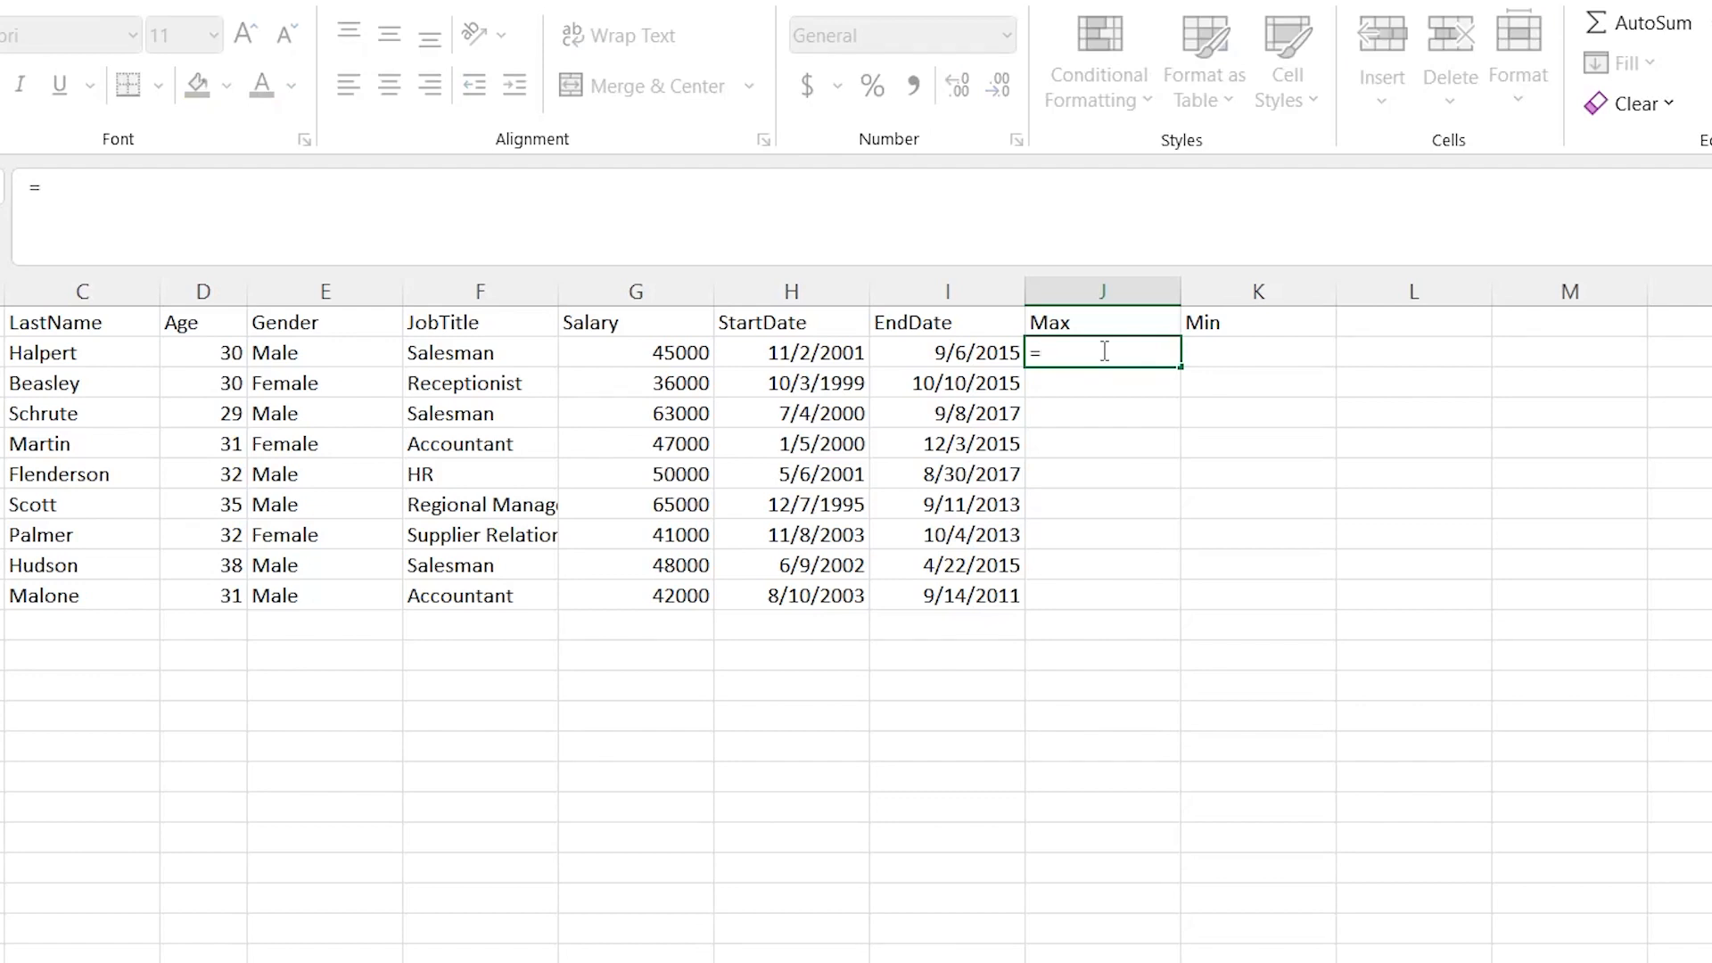
text(Ma)
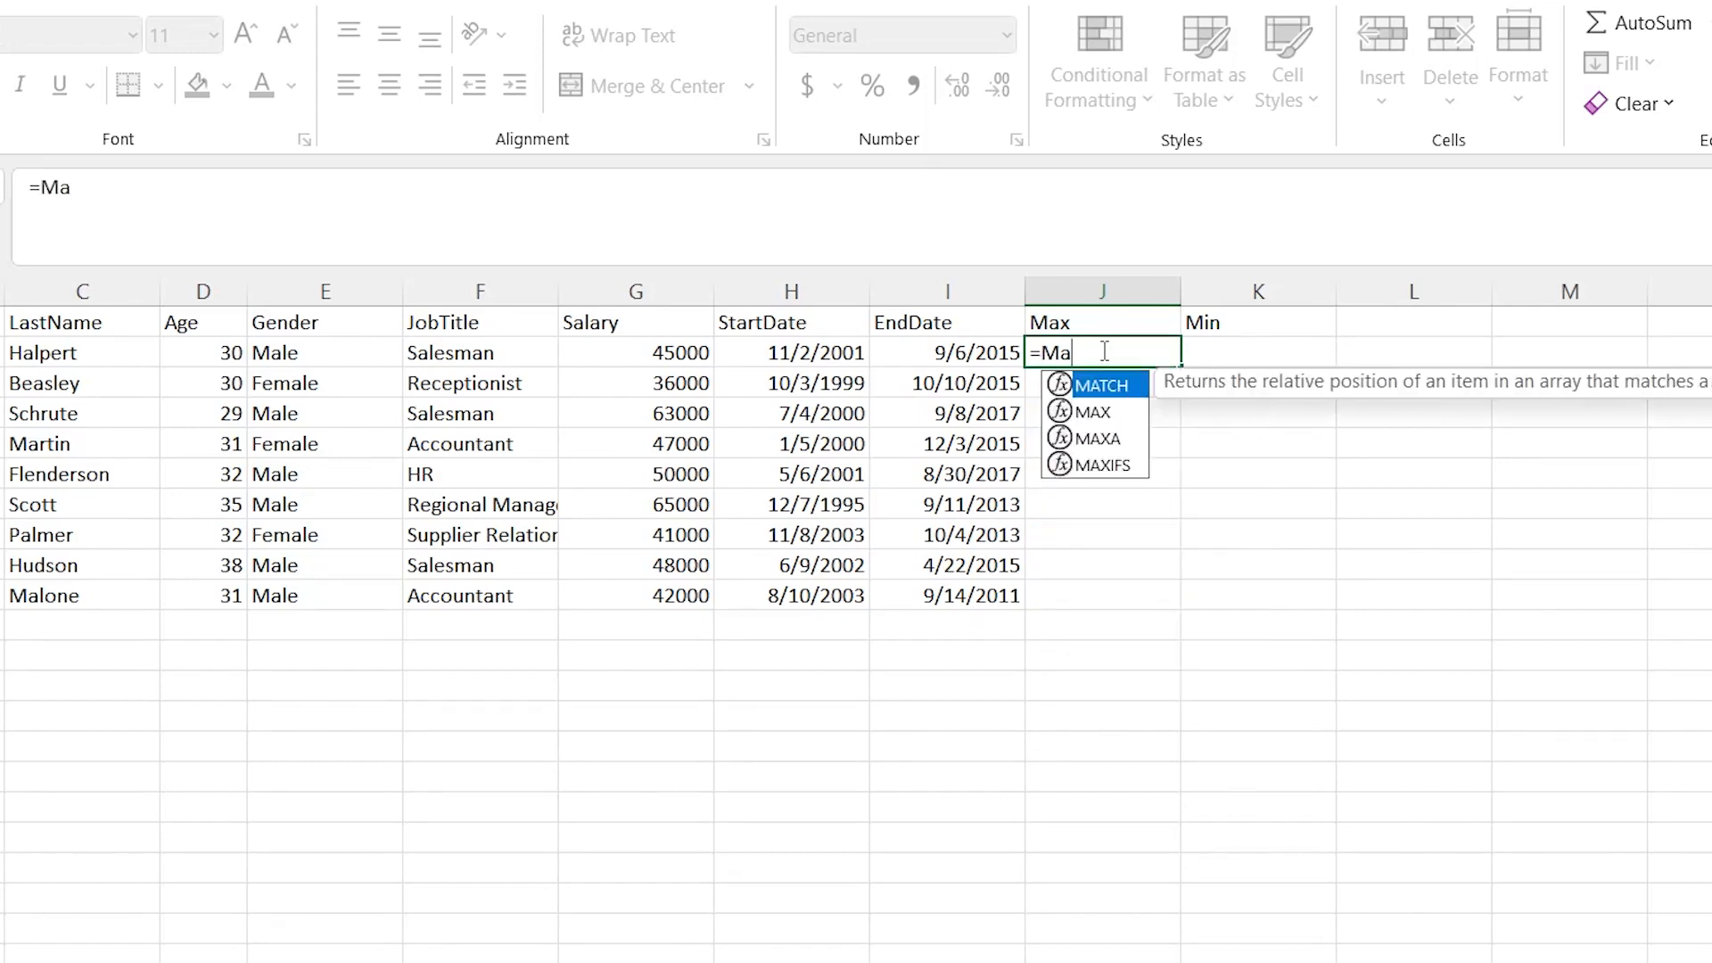
text(x)
key(Tab)
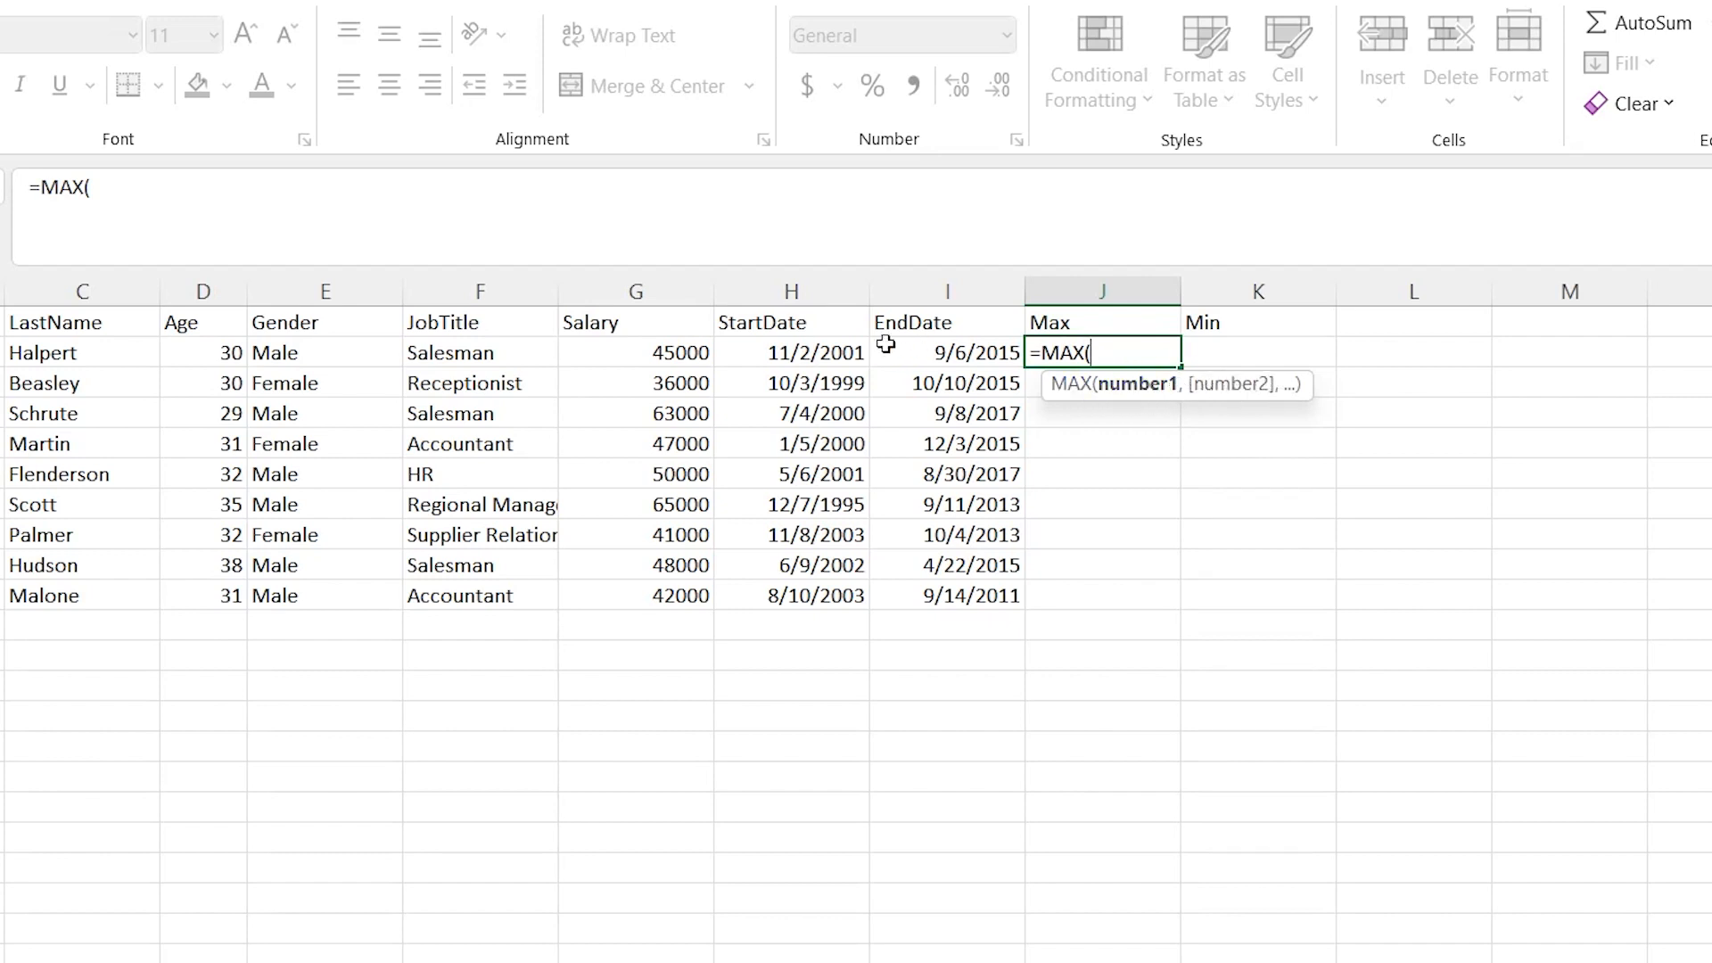
drag(820, 354, 779, 596)
text())
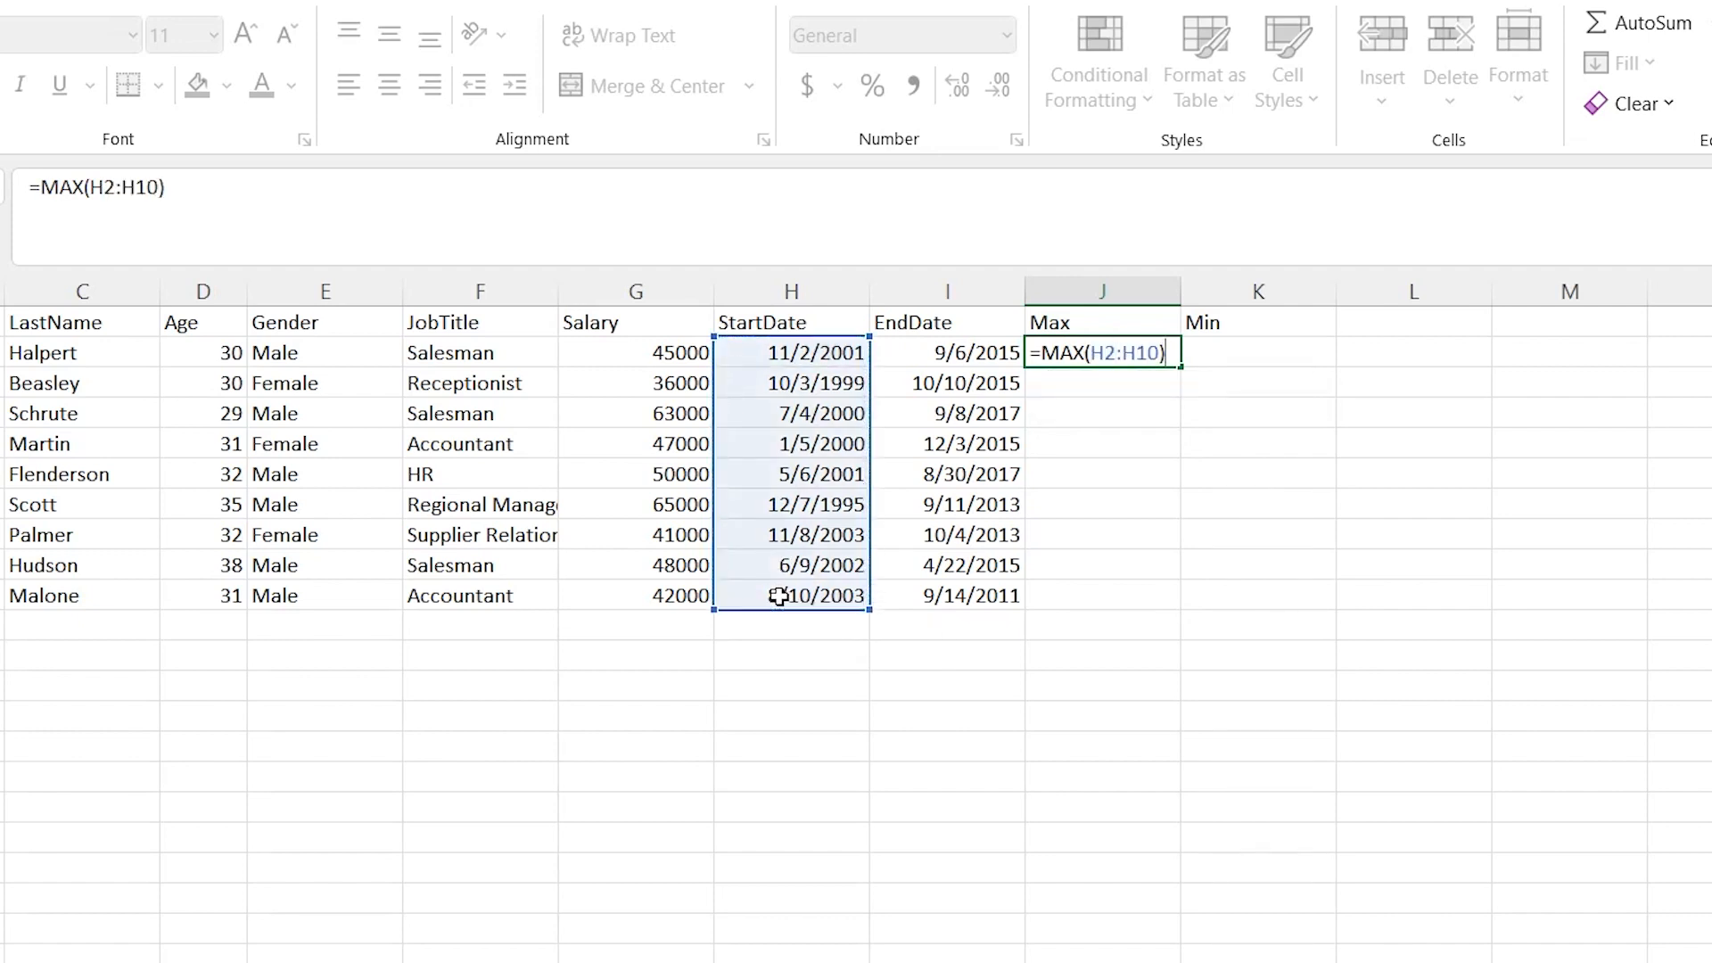
key(Return)
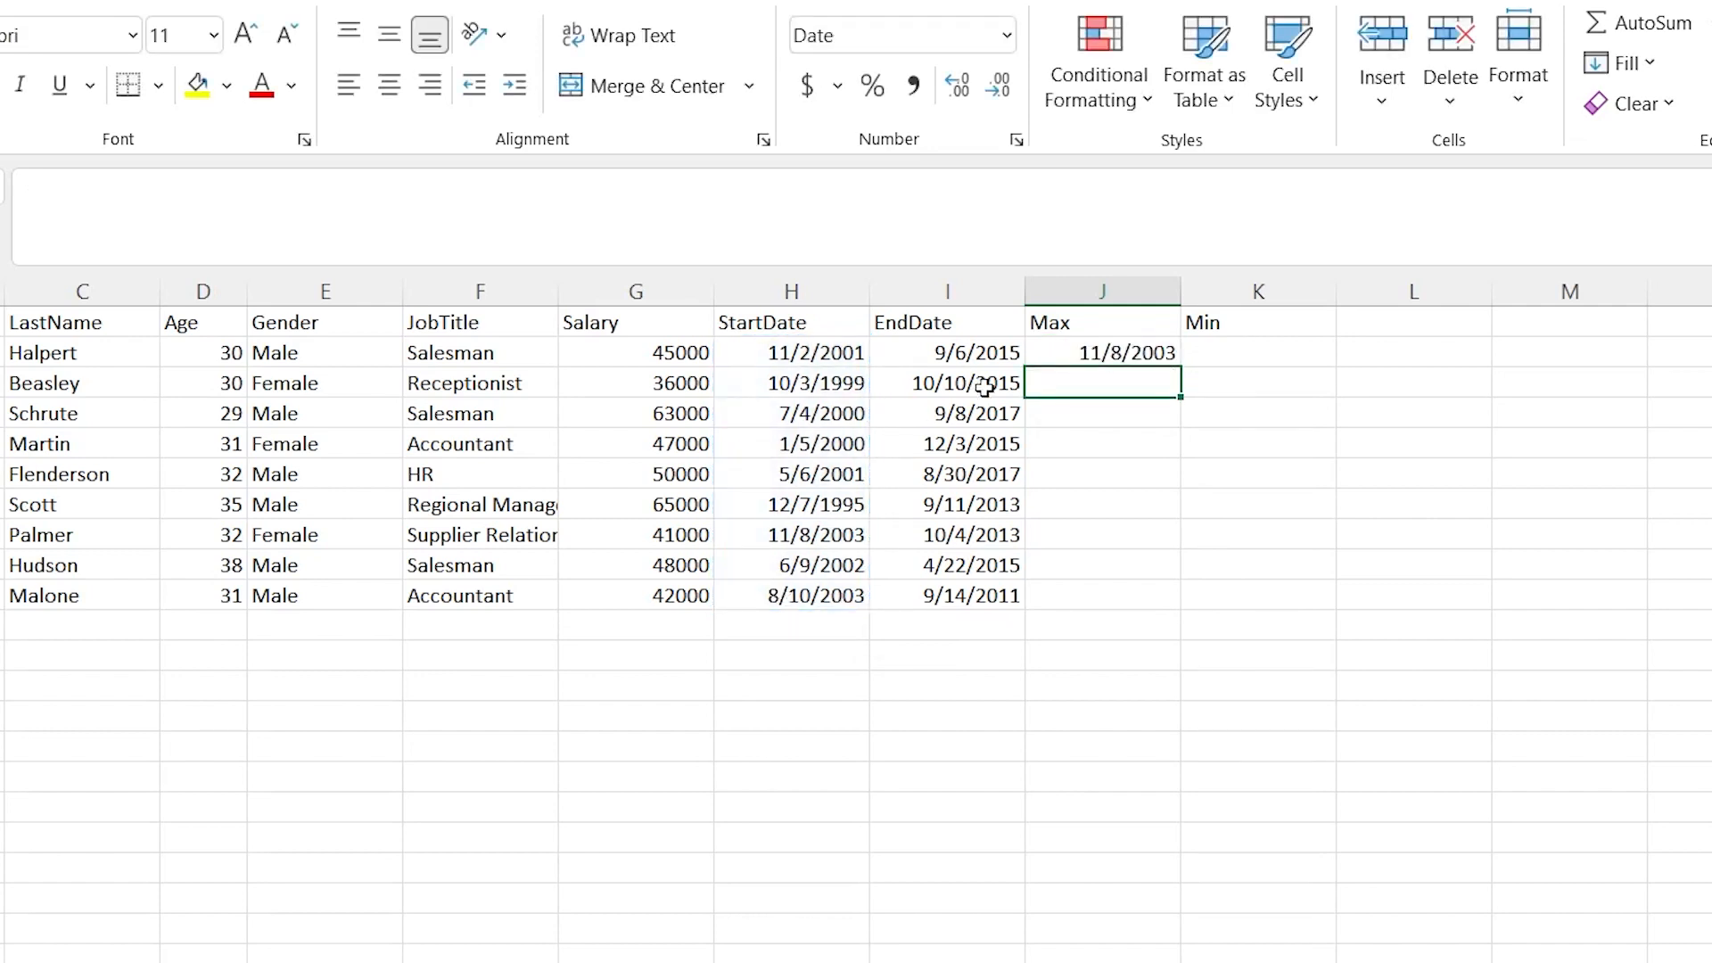
- Check the MAX formula and its result in J2 against the dates in the StartDate column
click(1091, 353)
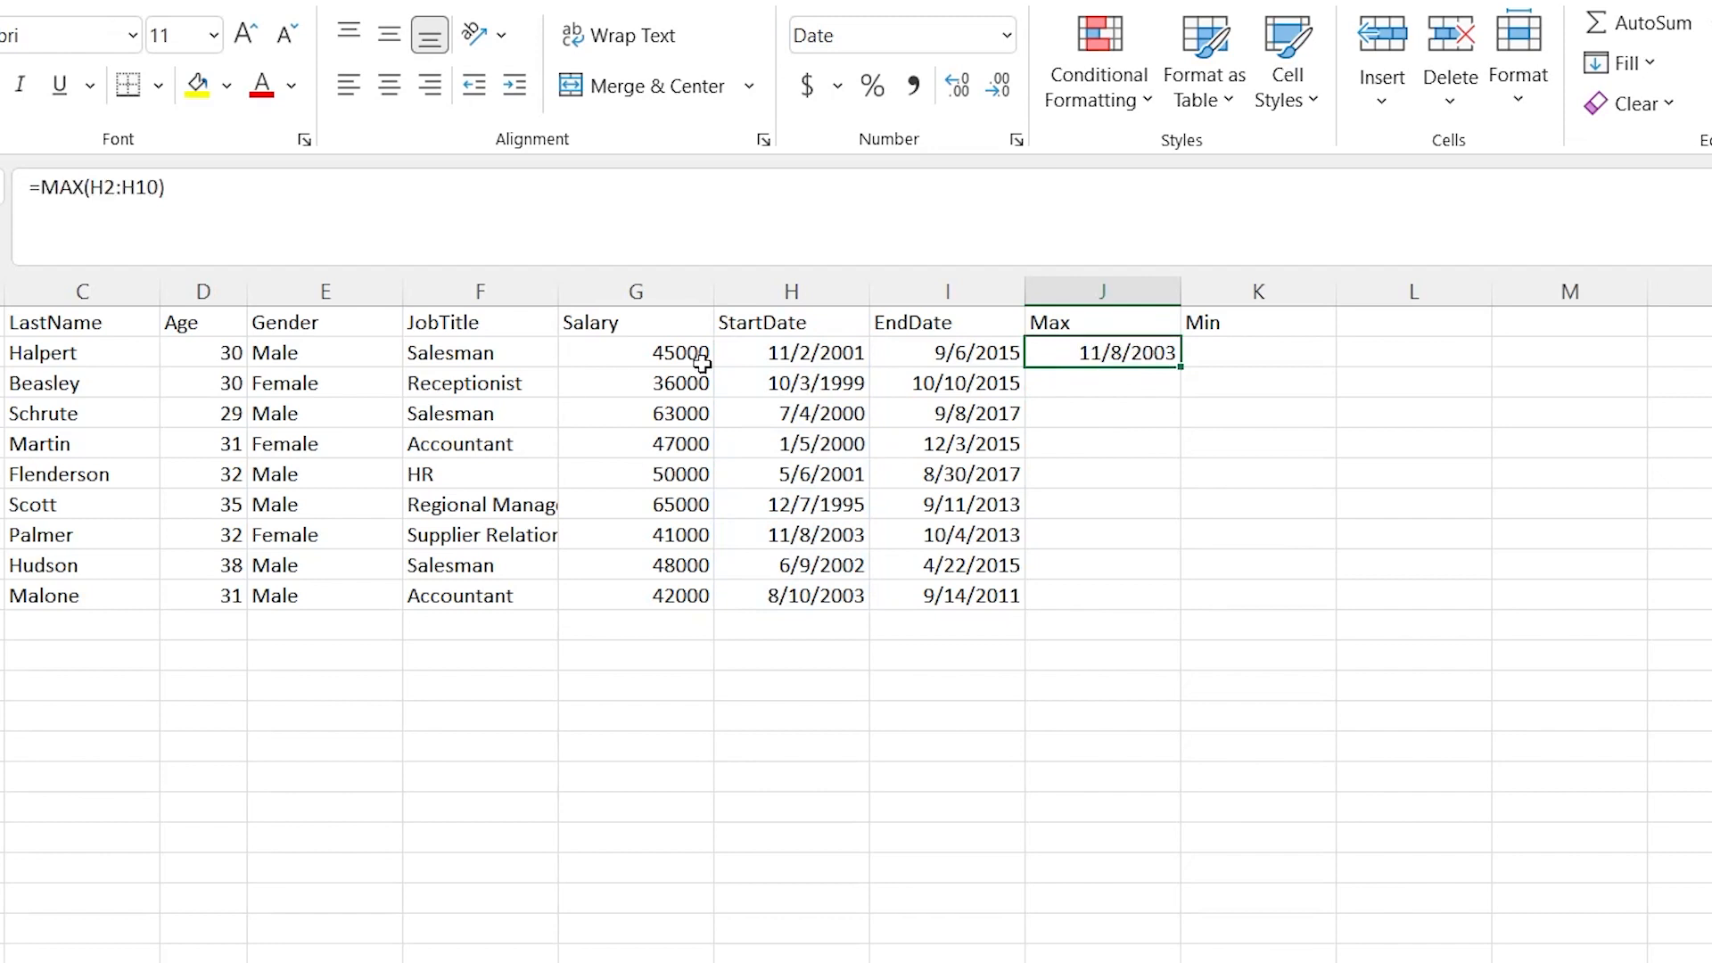
click(825, 323)
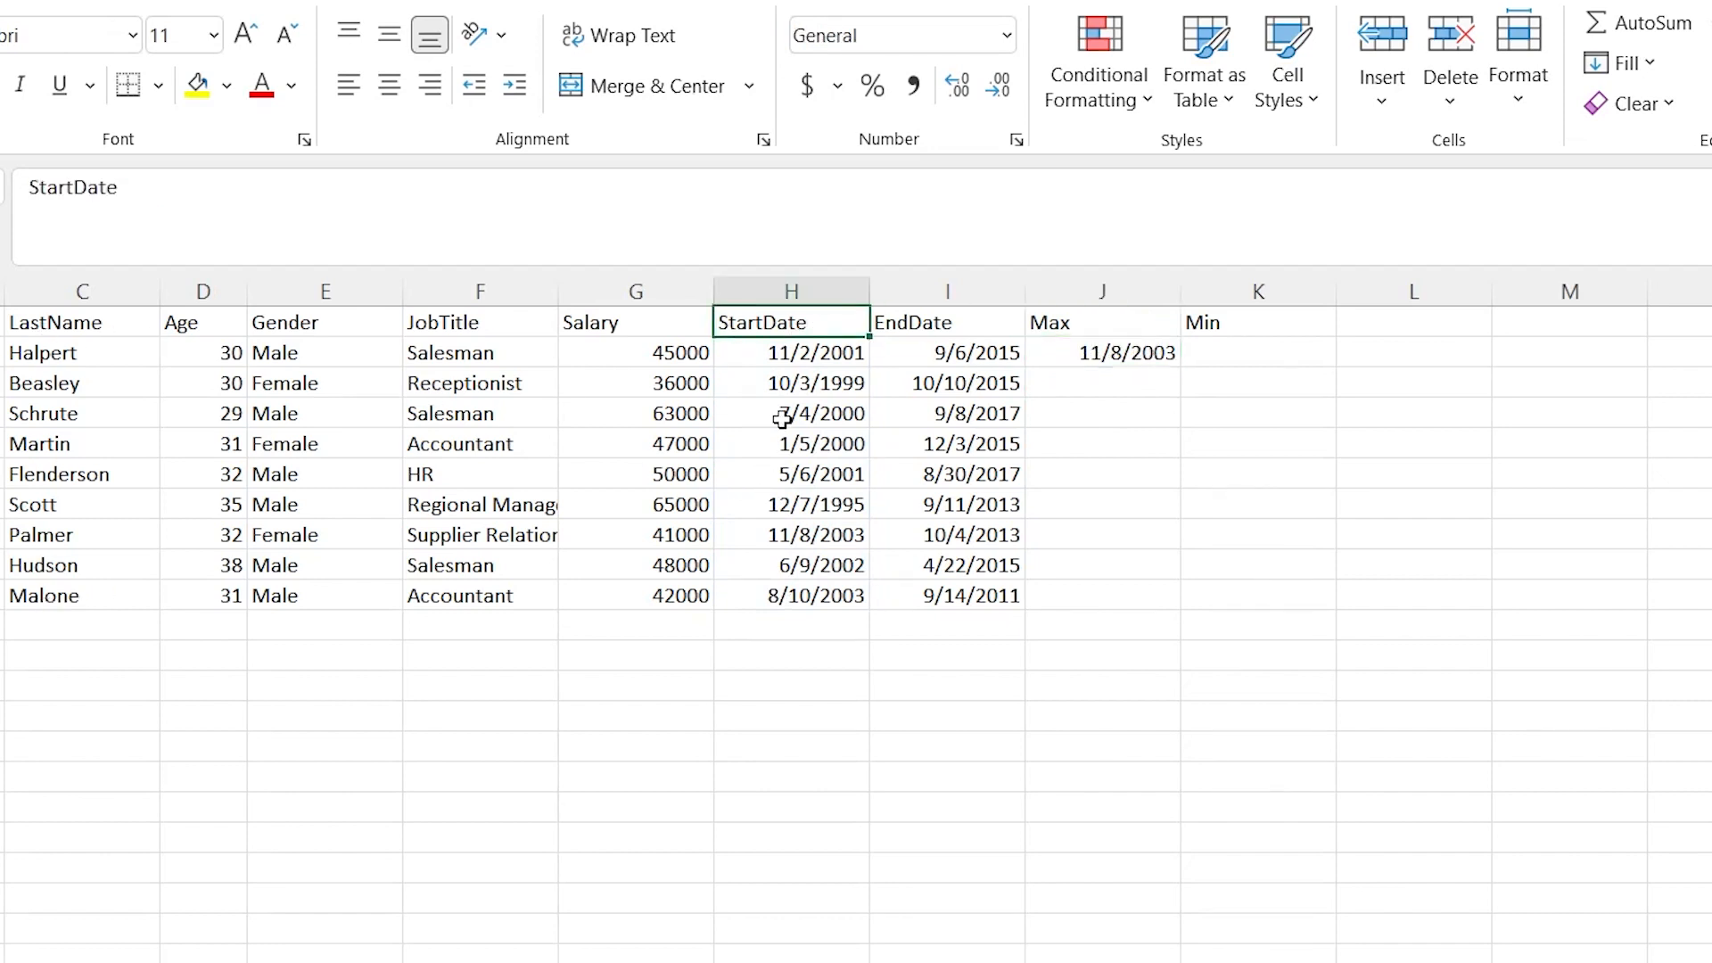
drag(834, 353, 836, 604)
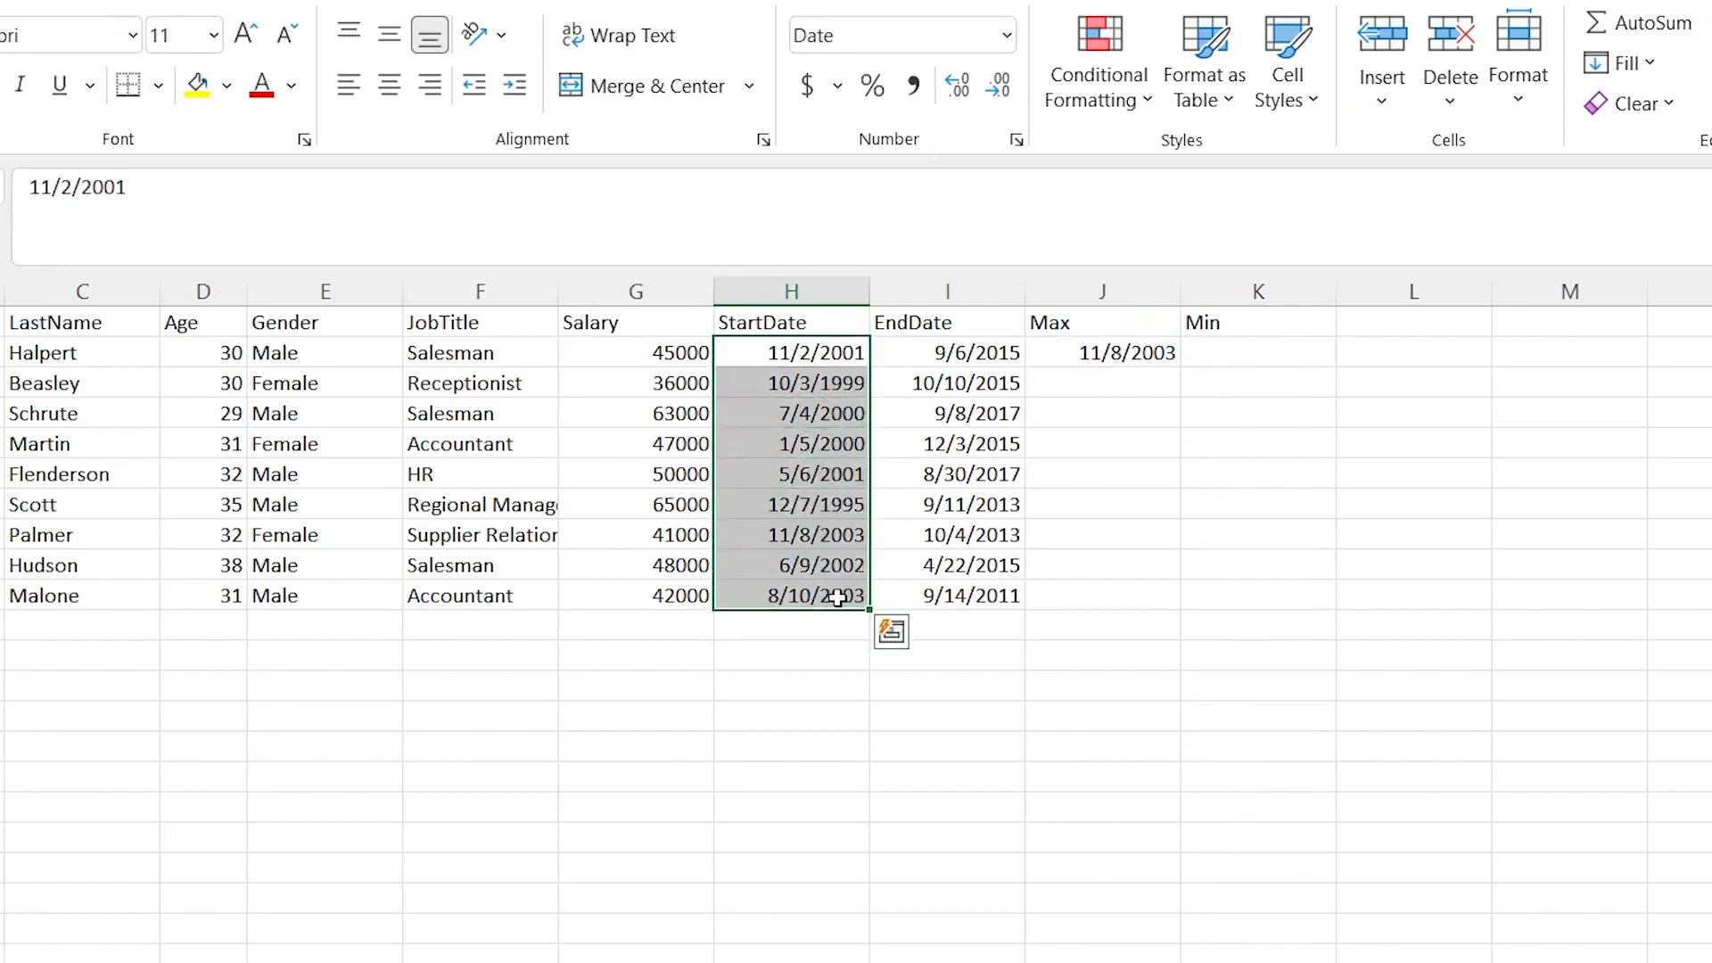
click(835, 603)
click(827, 537)
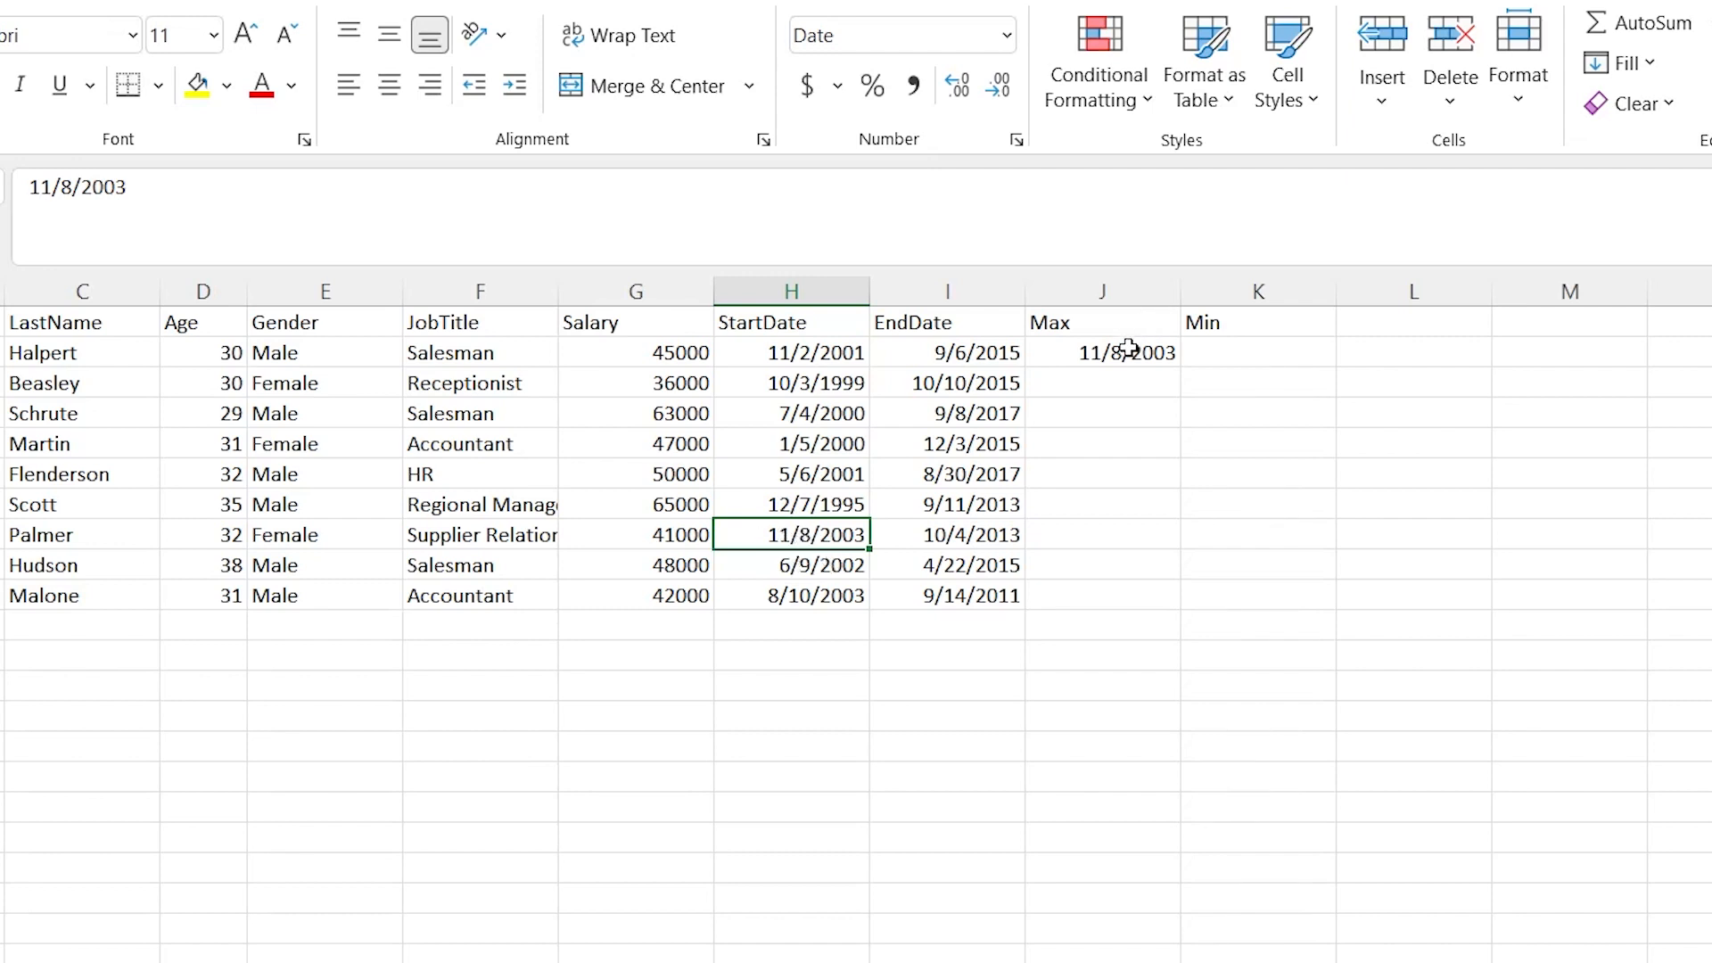
click(1128, 351)
- Enter =MIN(H2:H10) in cell K2 and check its result against the matching employee row in the StartDate column
click(1265, 357)
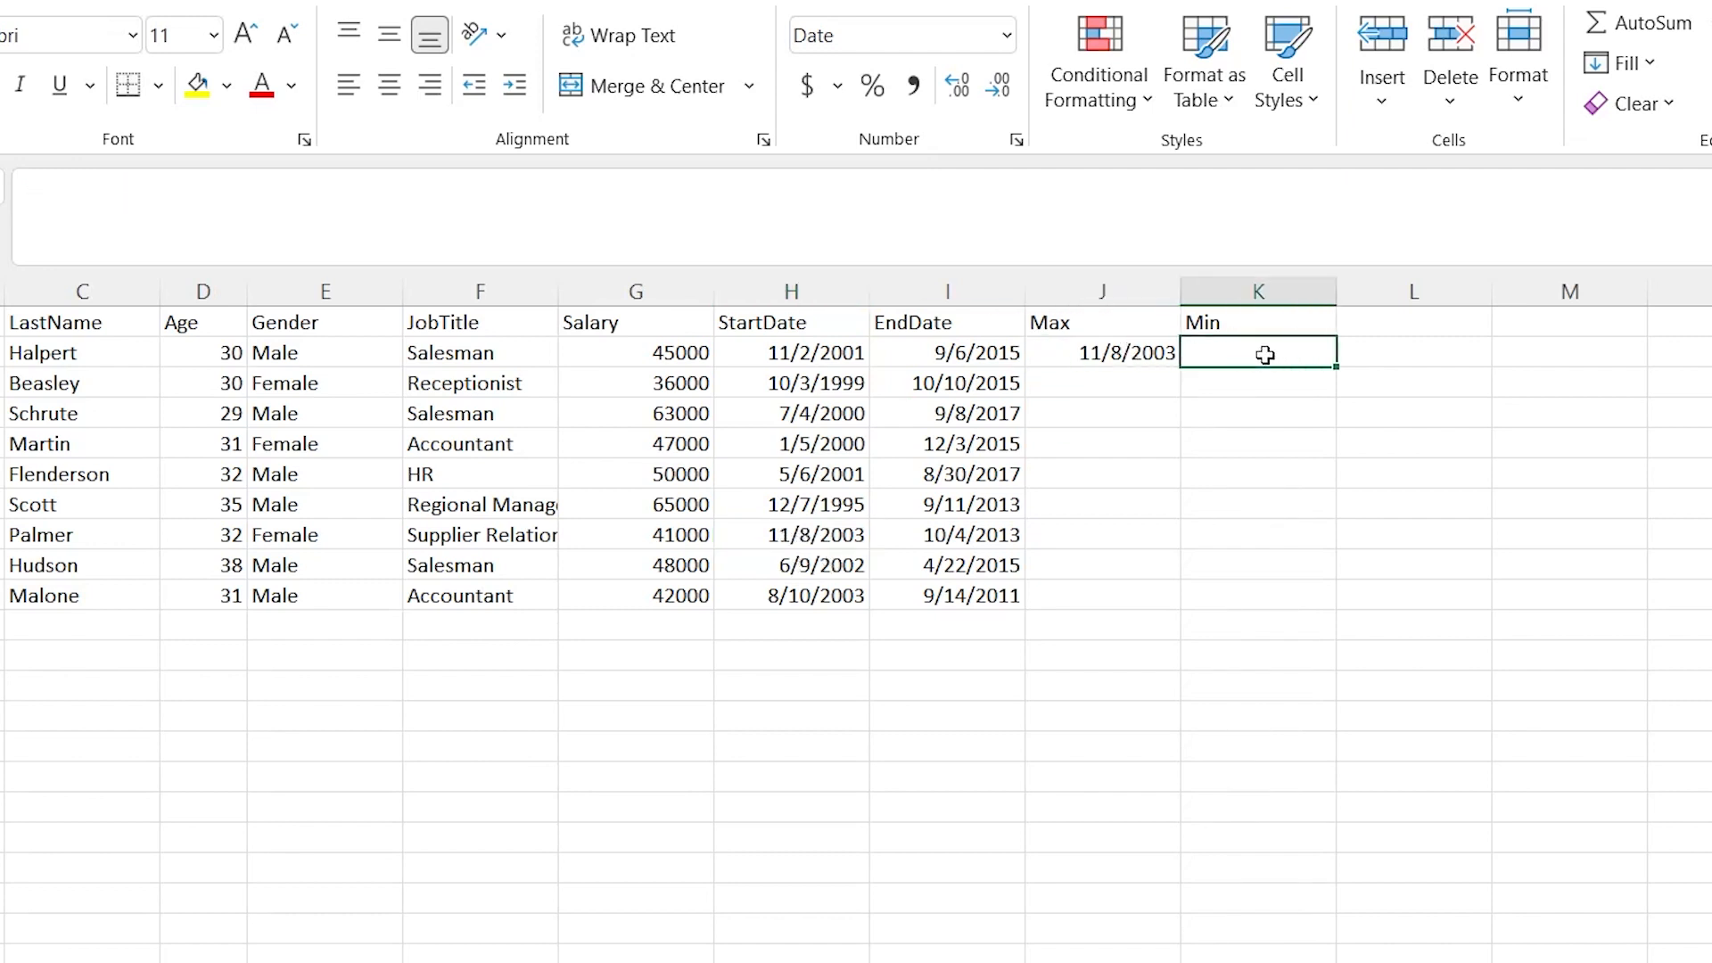
text(=)
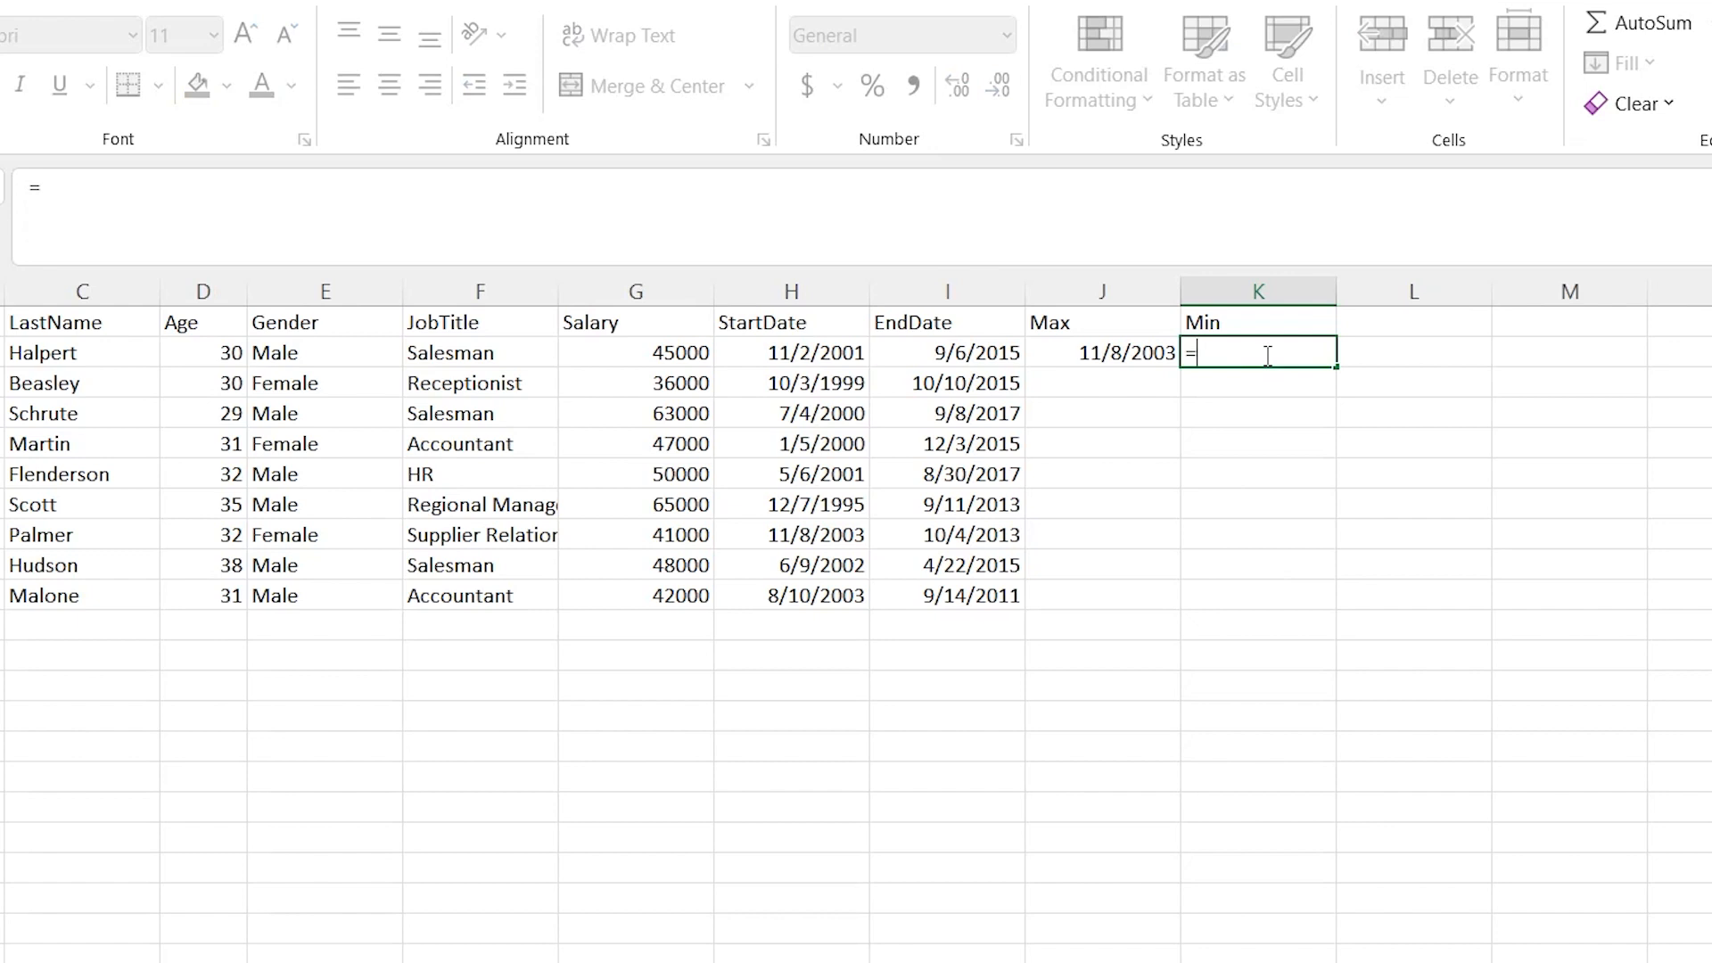
text(MIN()
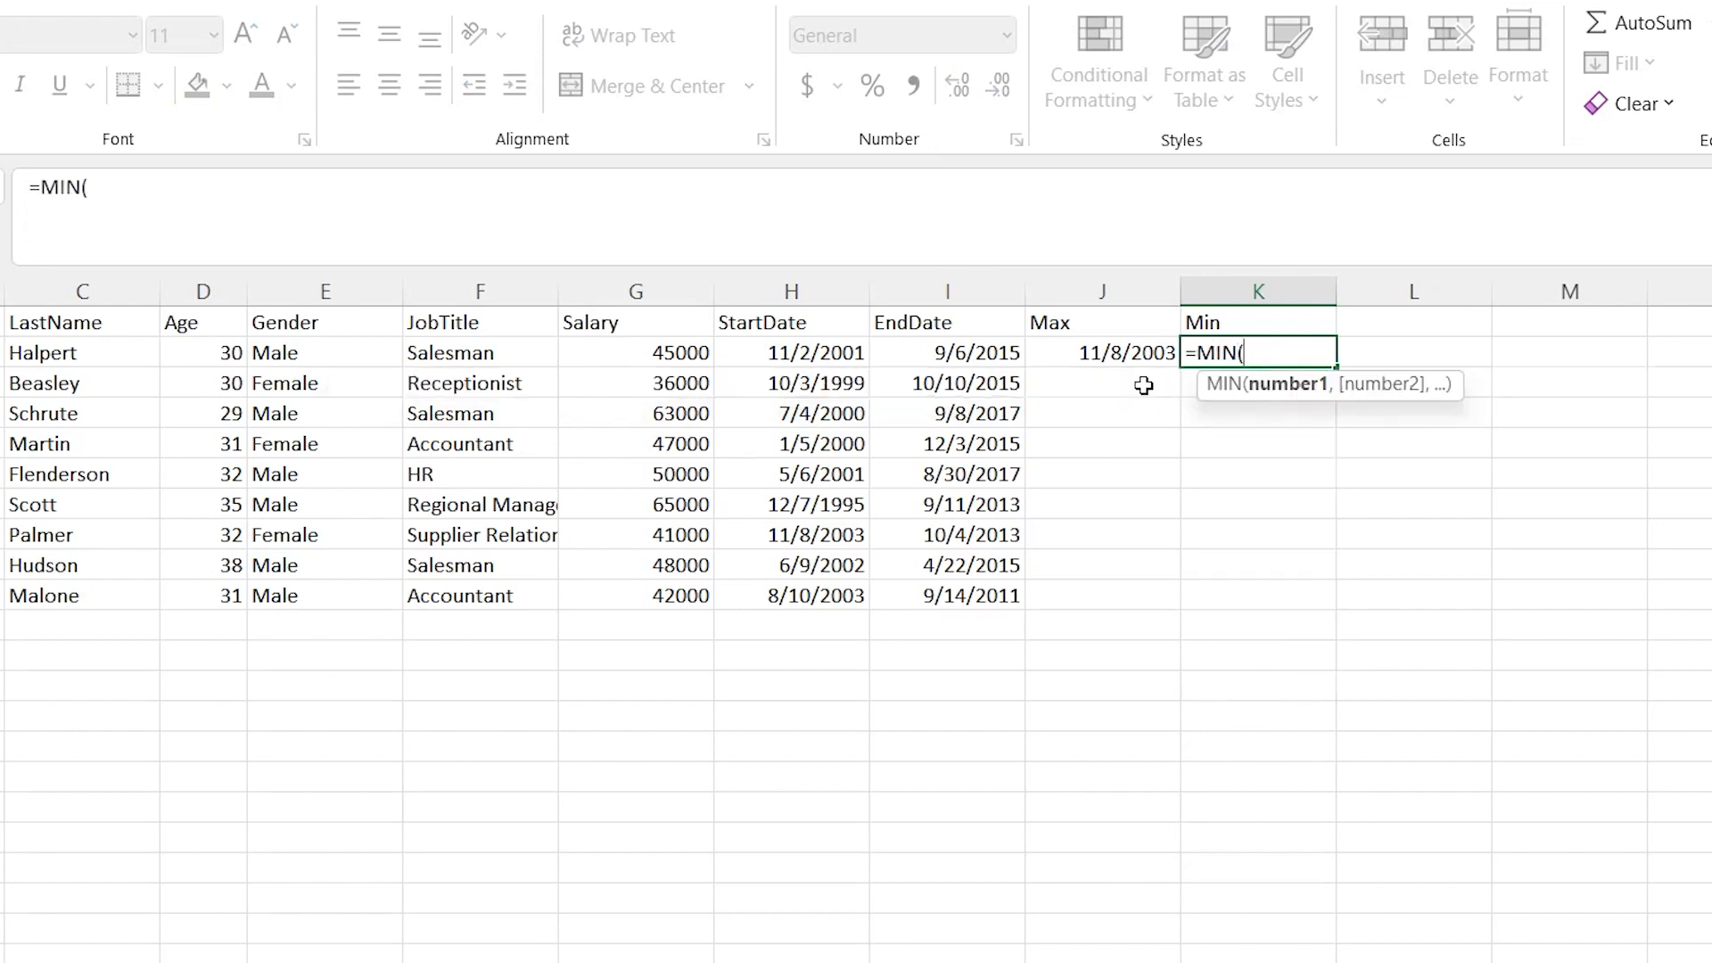
click(811, 356)
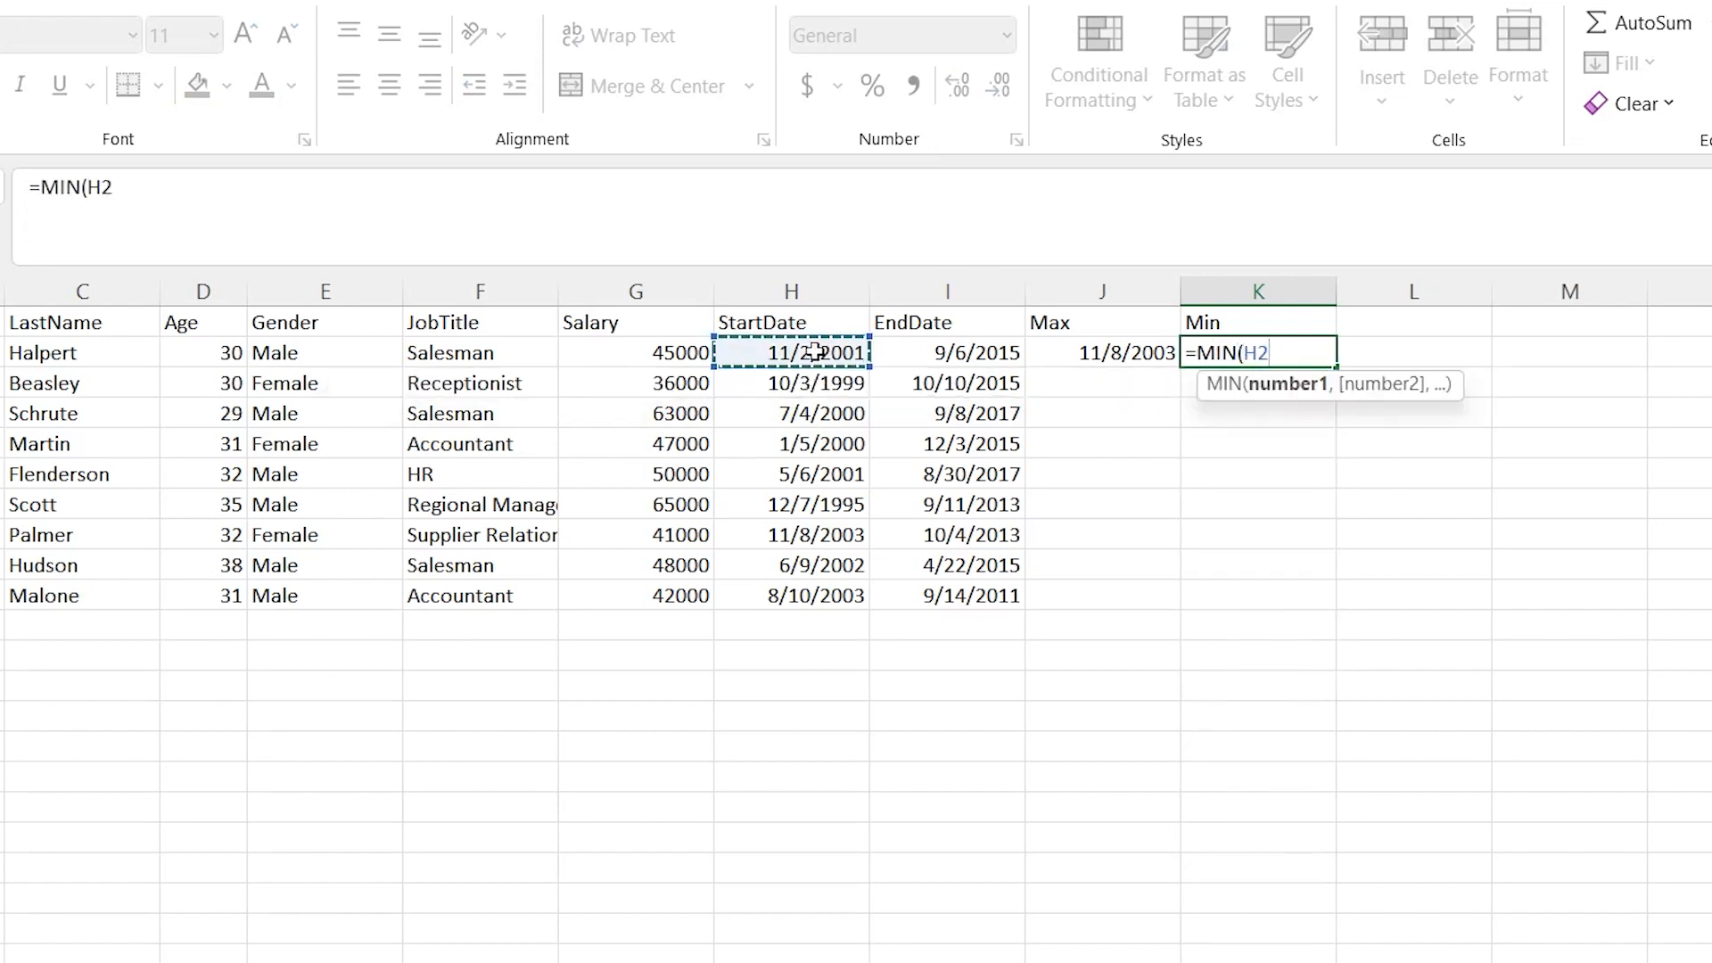
shift+click(789, 593)
text())
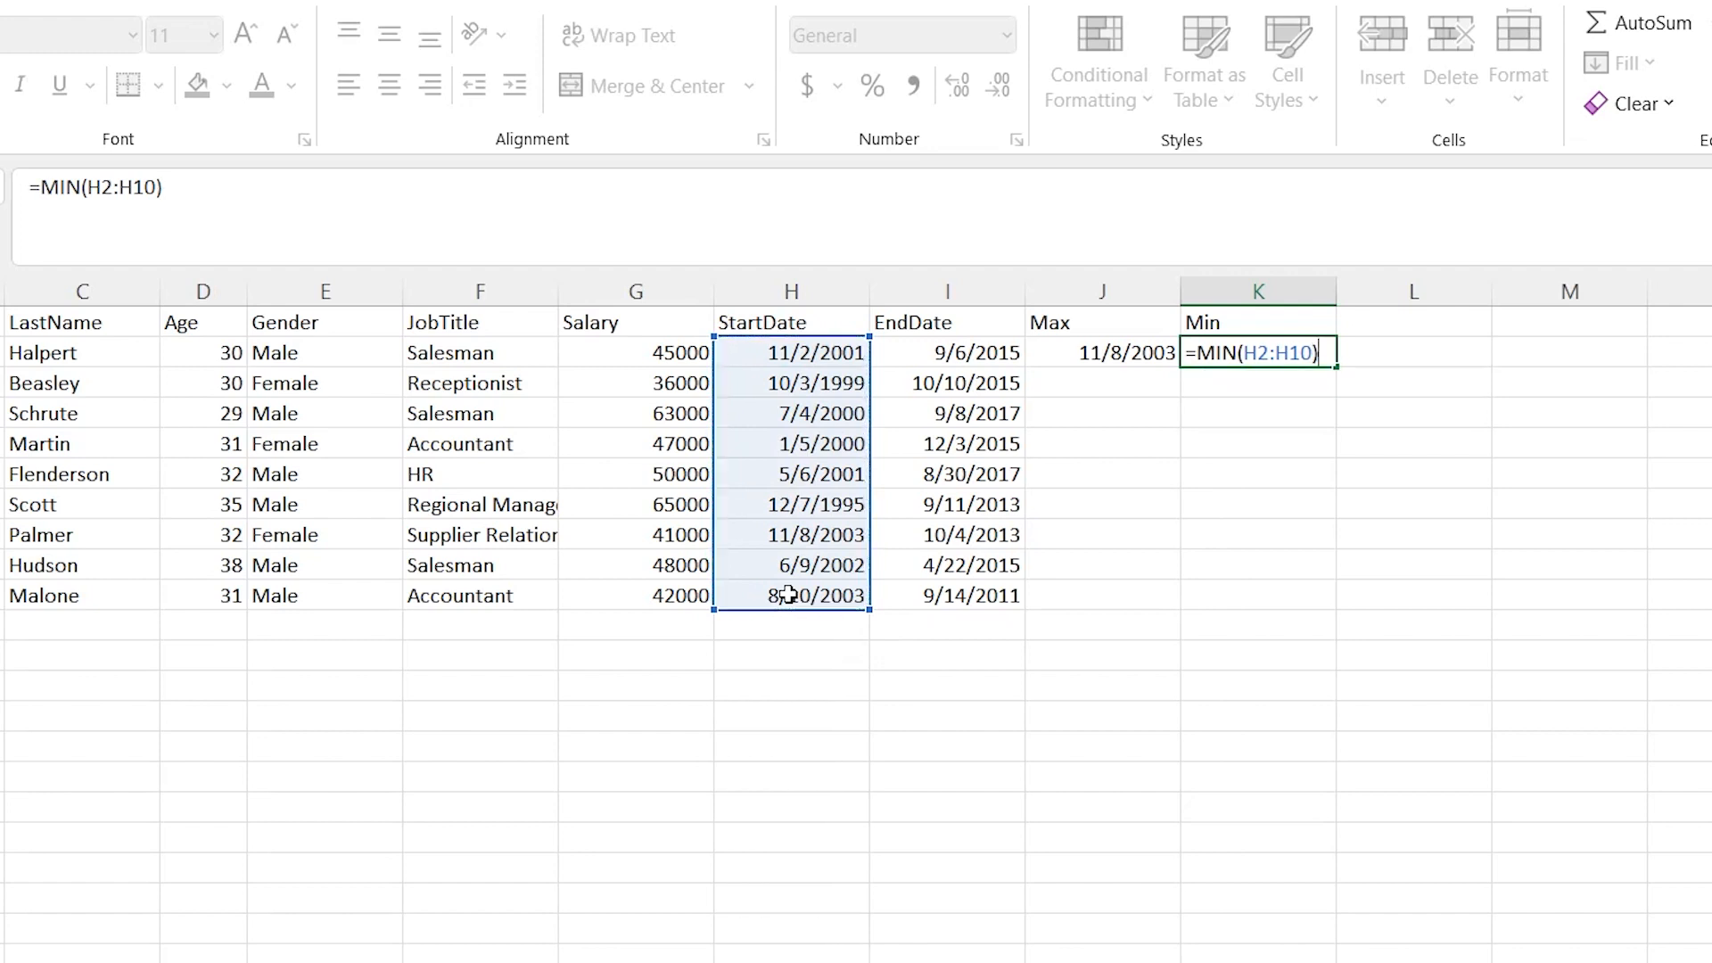
key(Return)
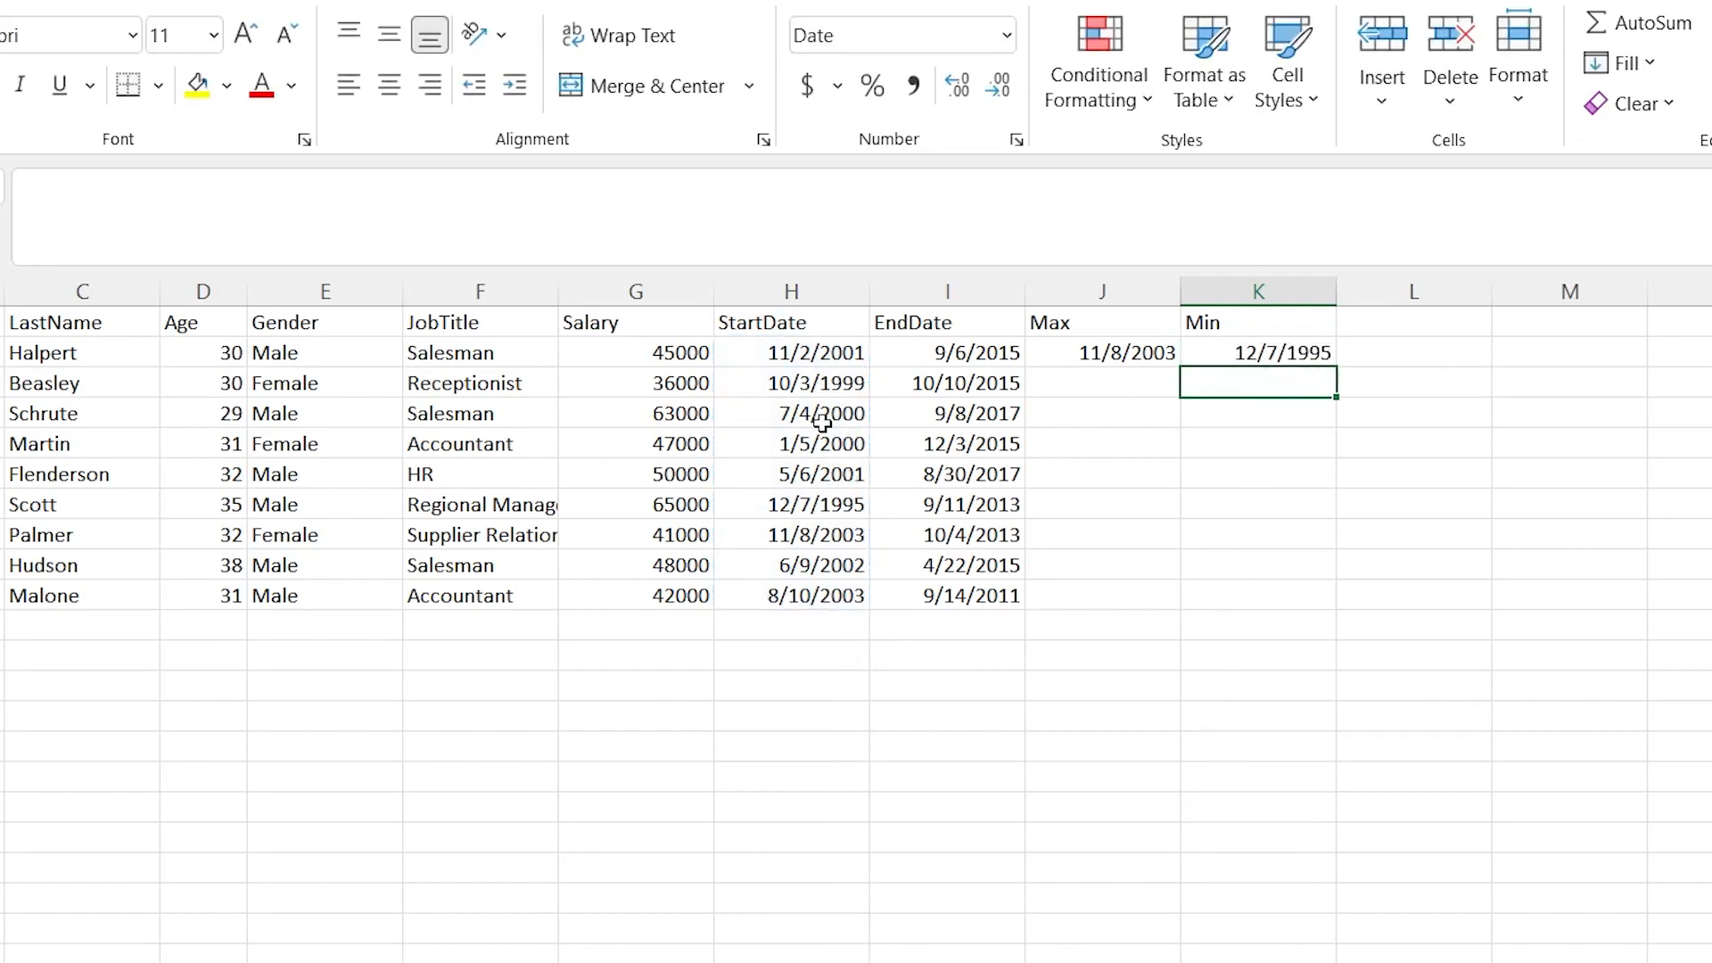
click(832, 511)
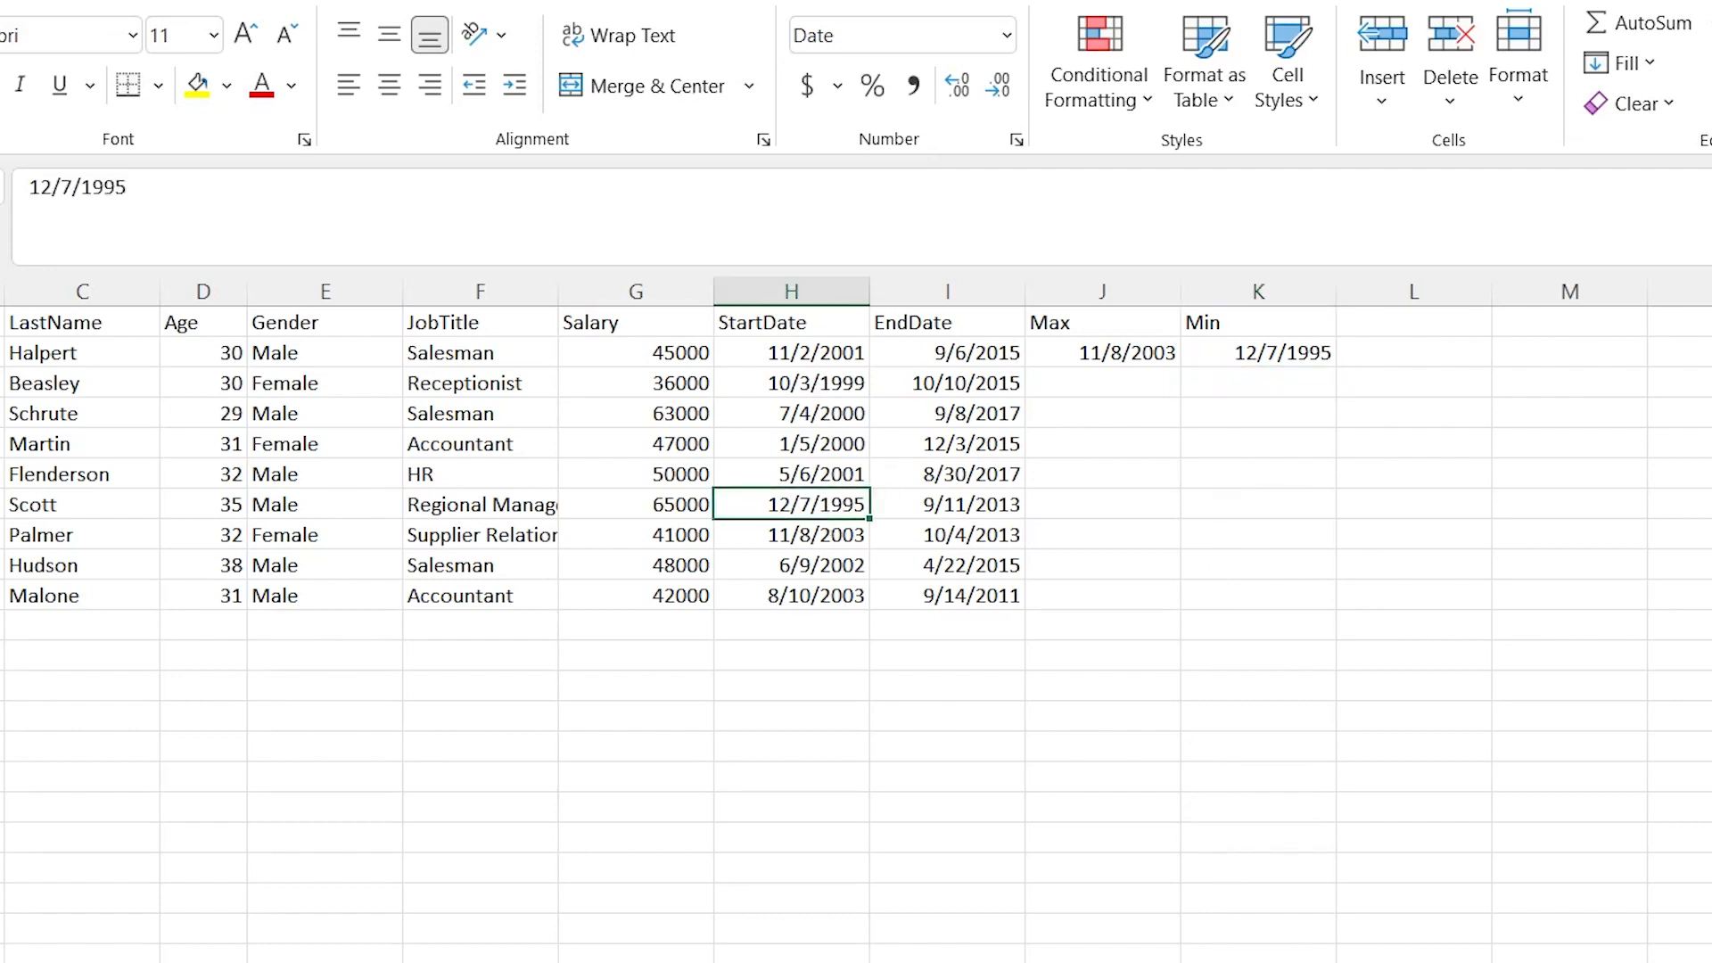
click(57, 499)
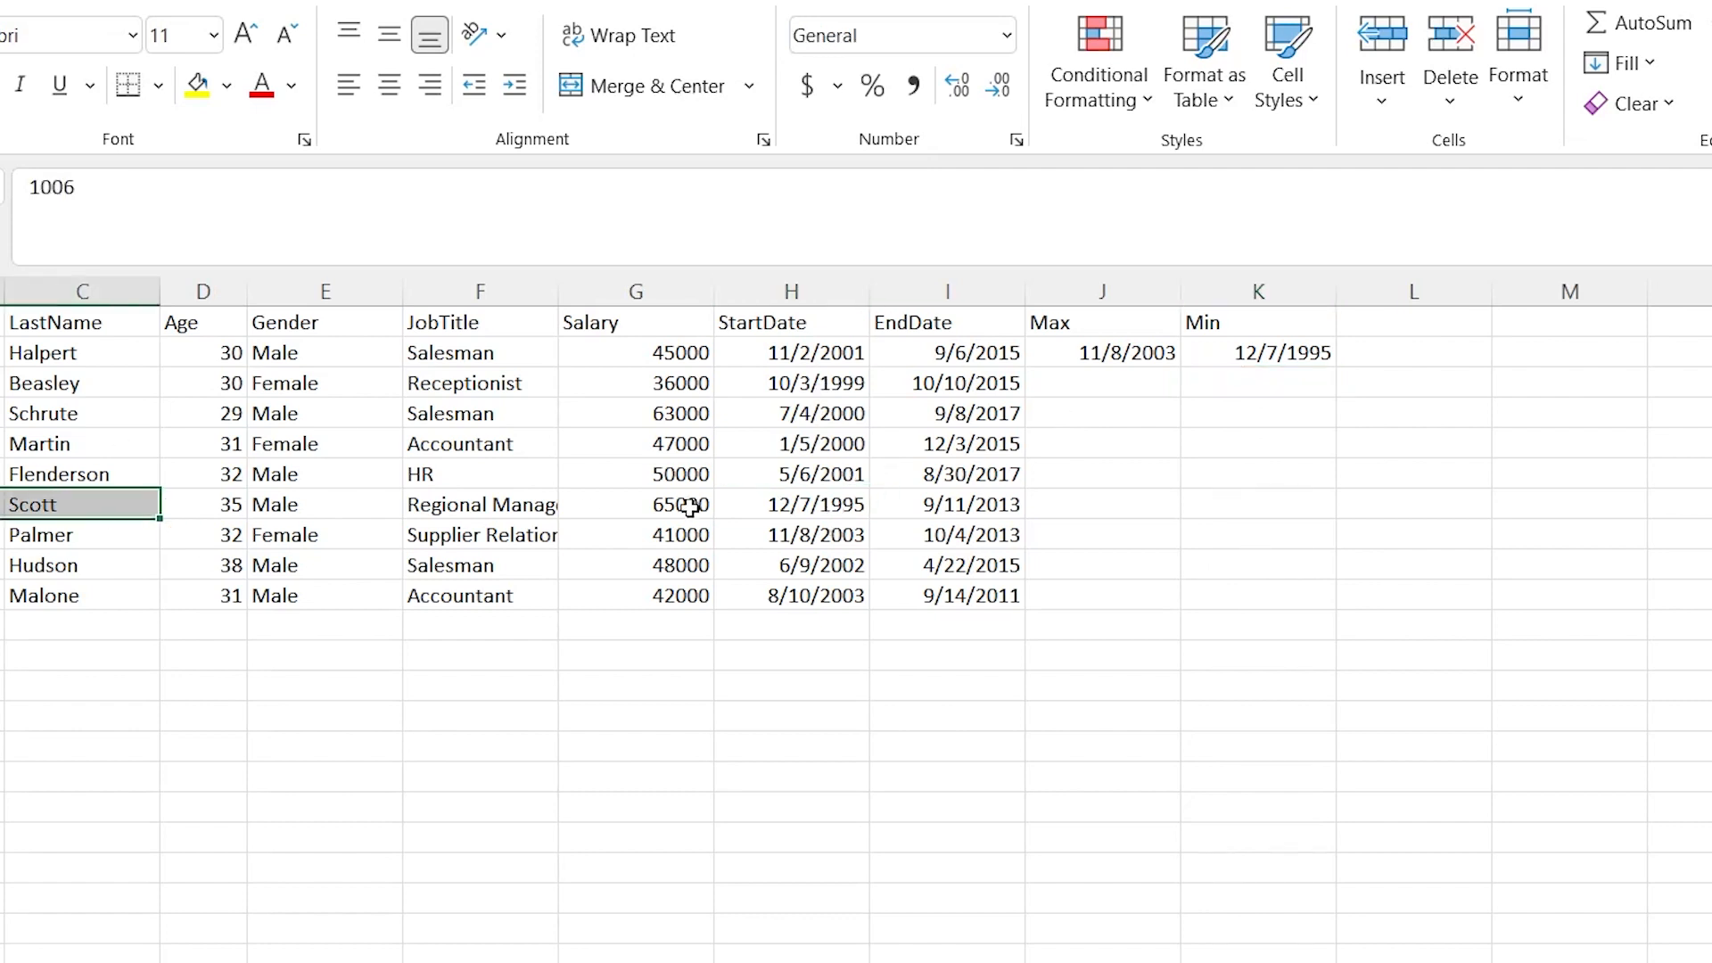
click(803, 504)
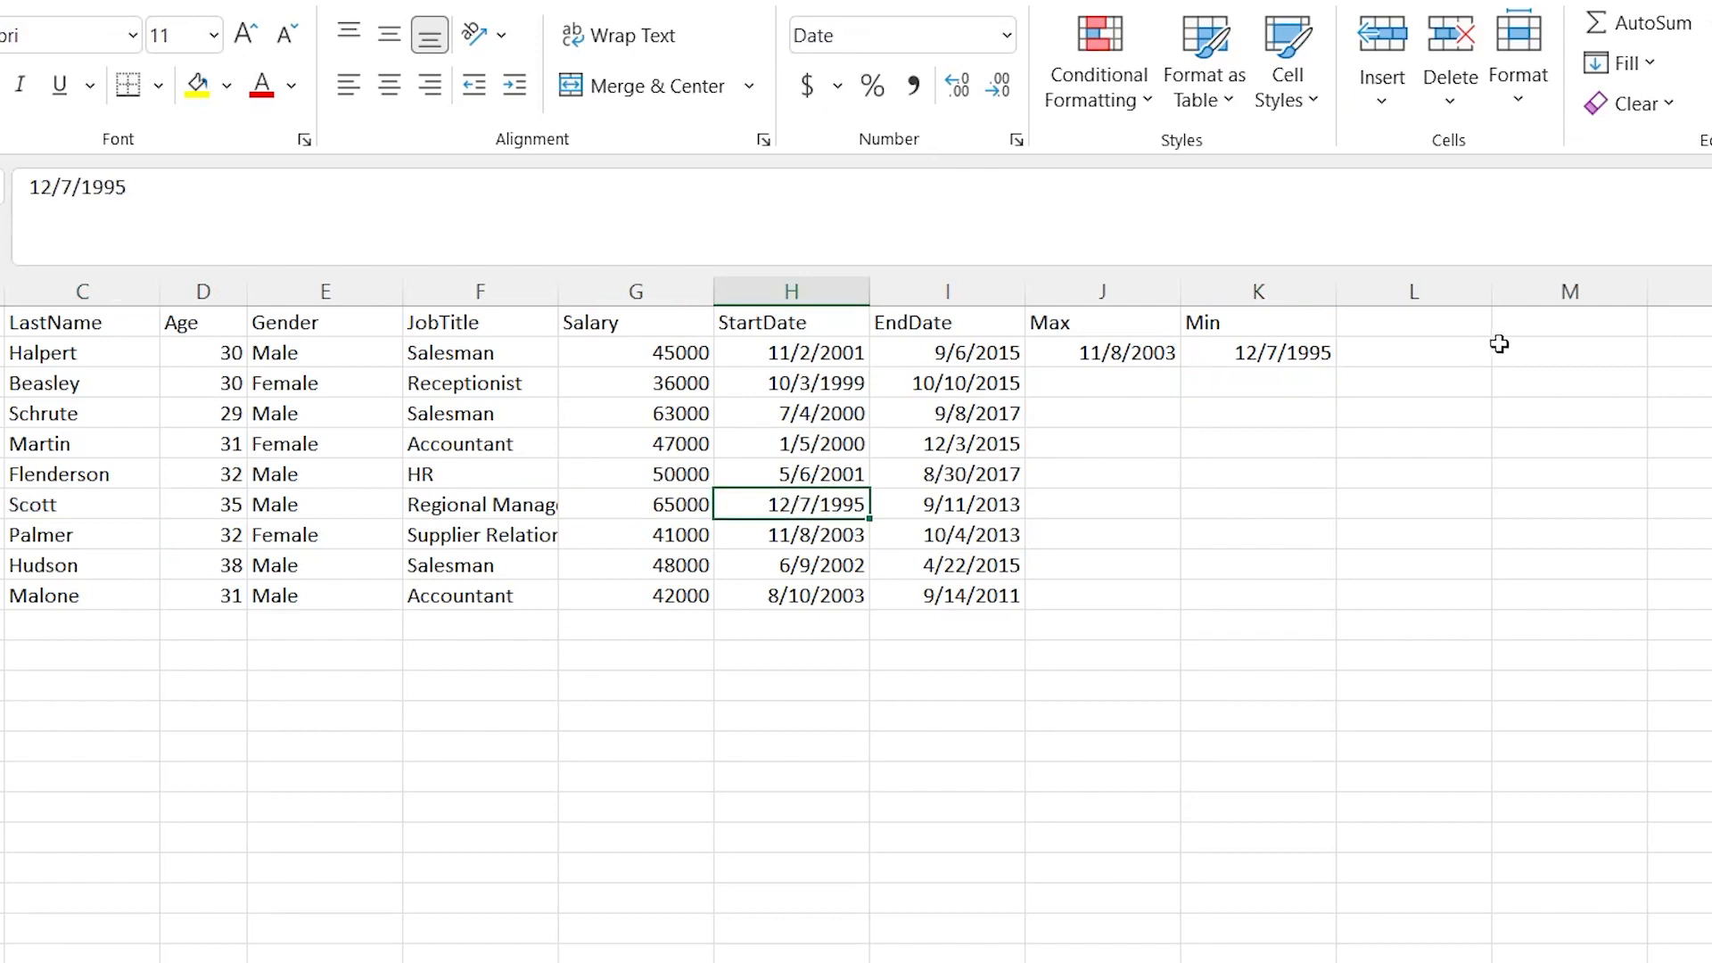
- Enter =MAX(G2:G10) in cell J3 to find the highest salary
click(1117, 382)
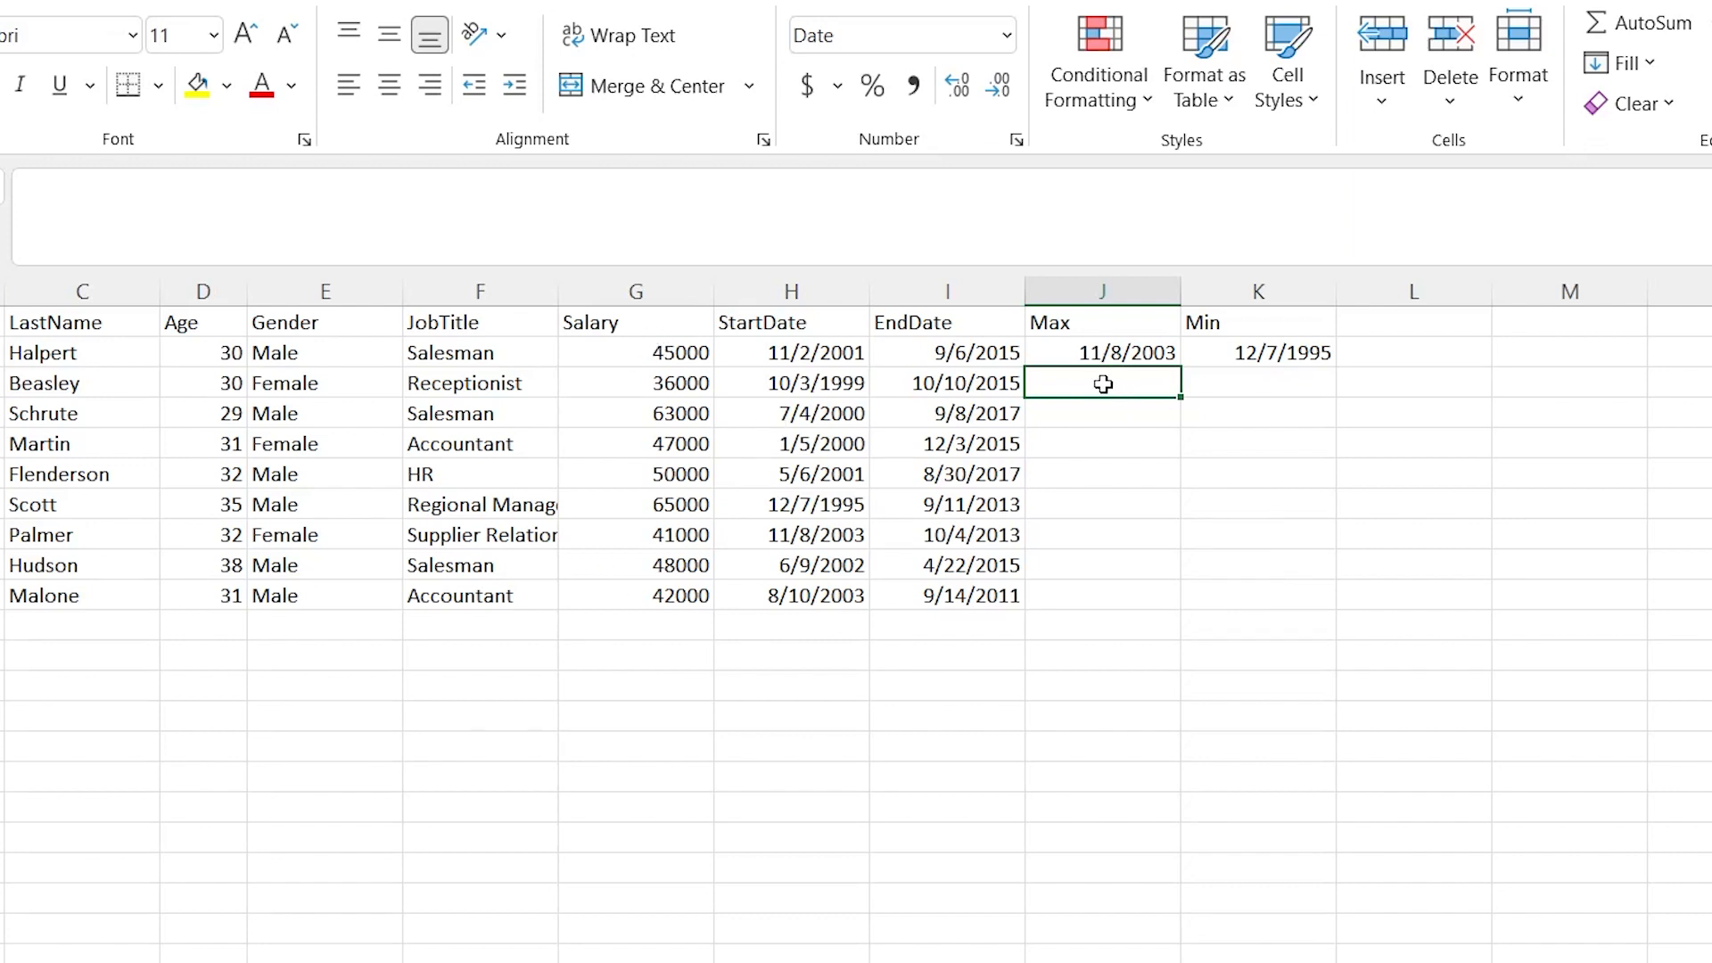
text(=)
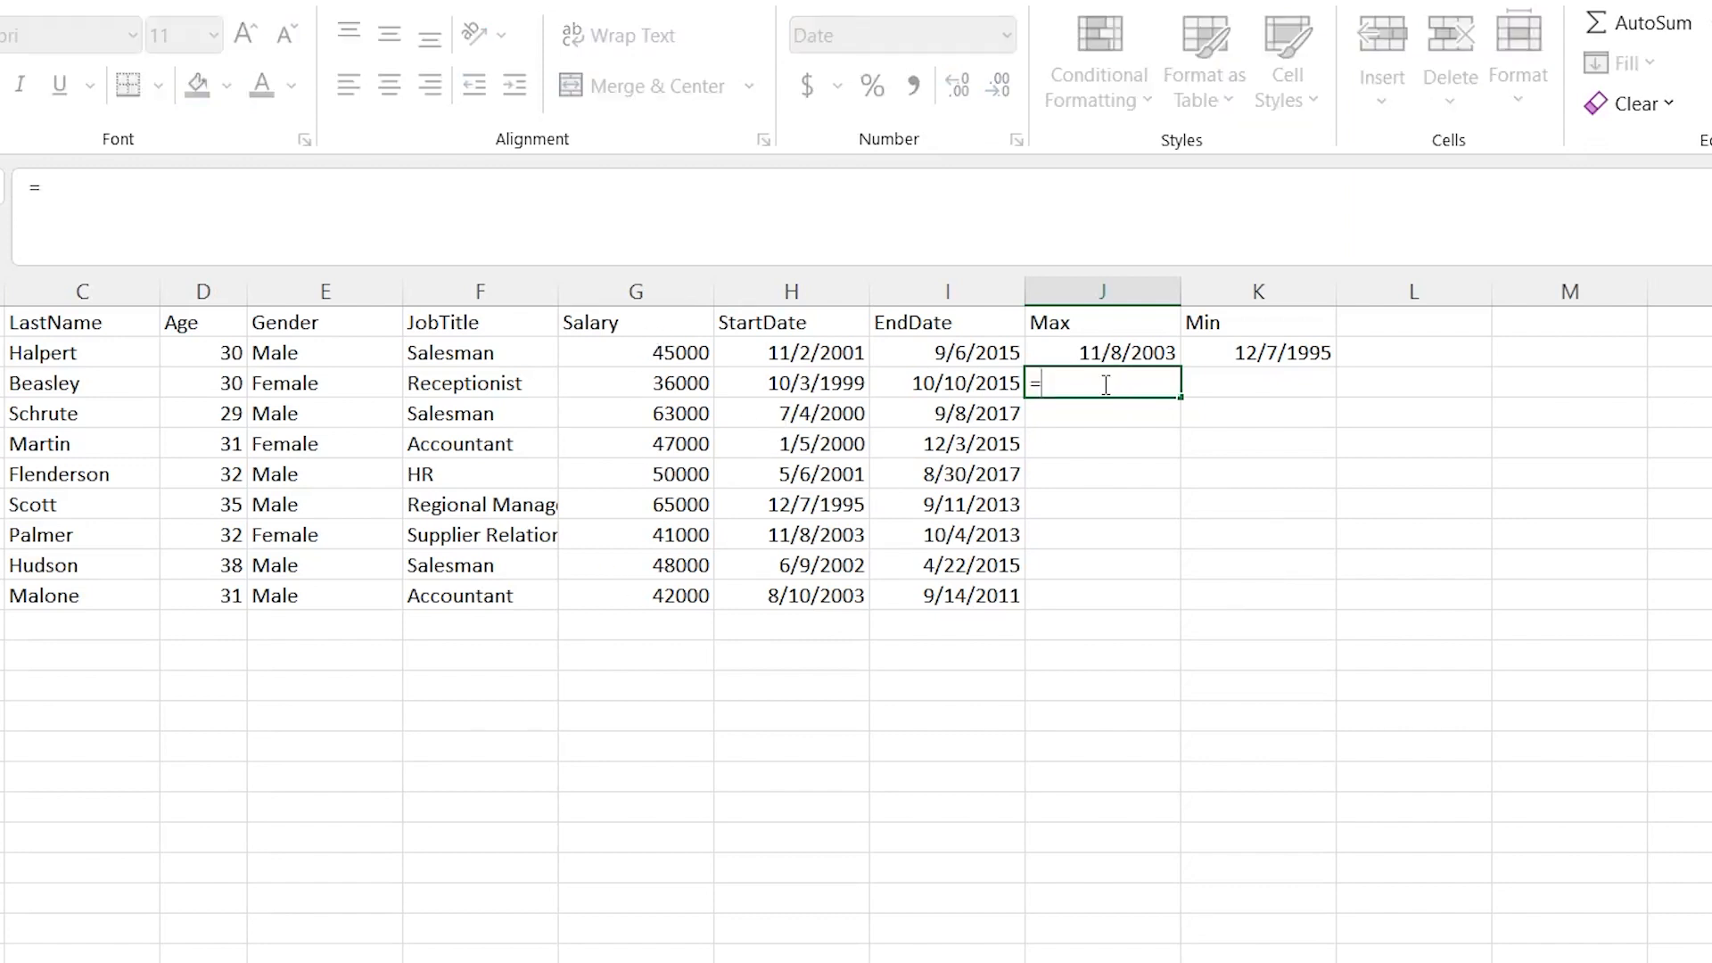
text(MAx)
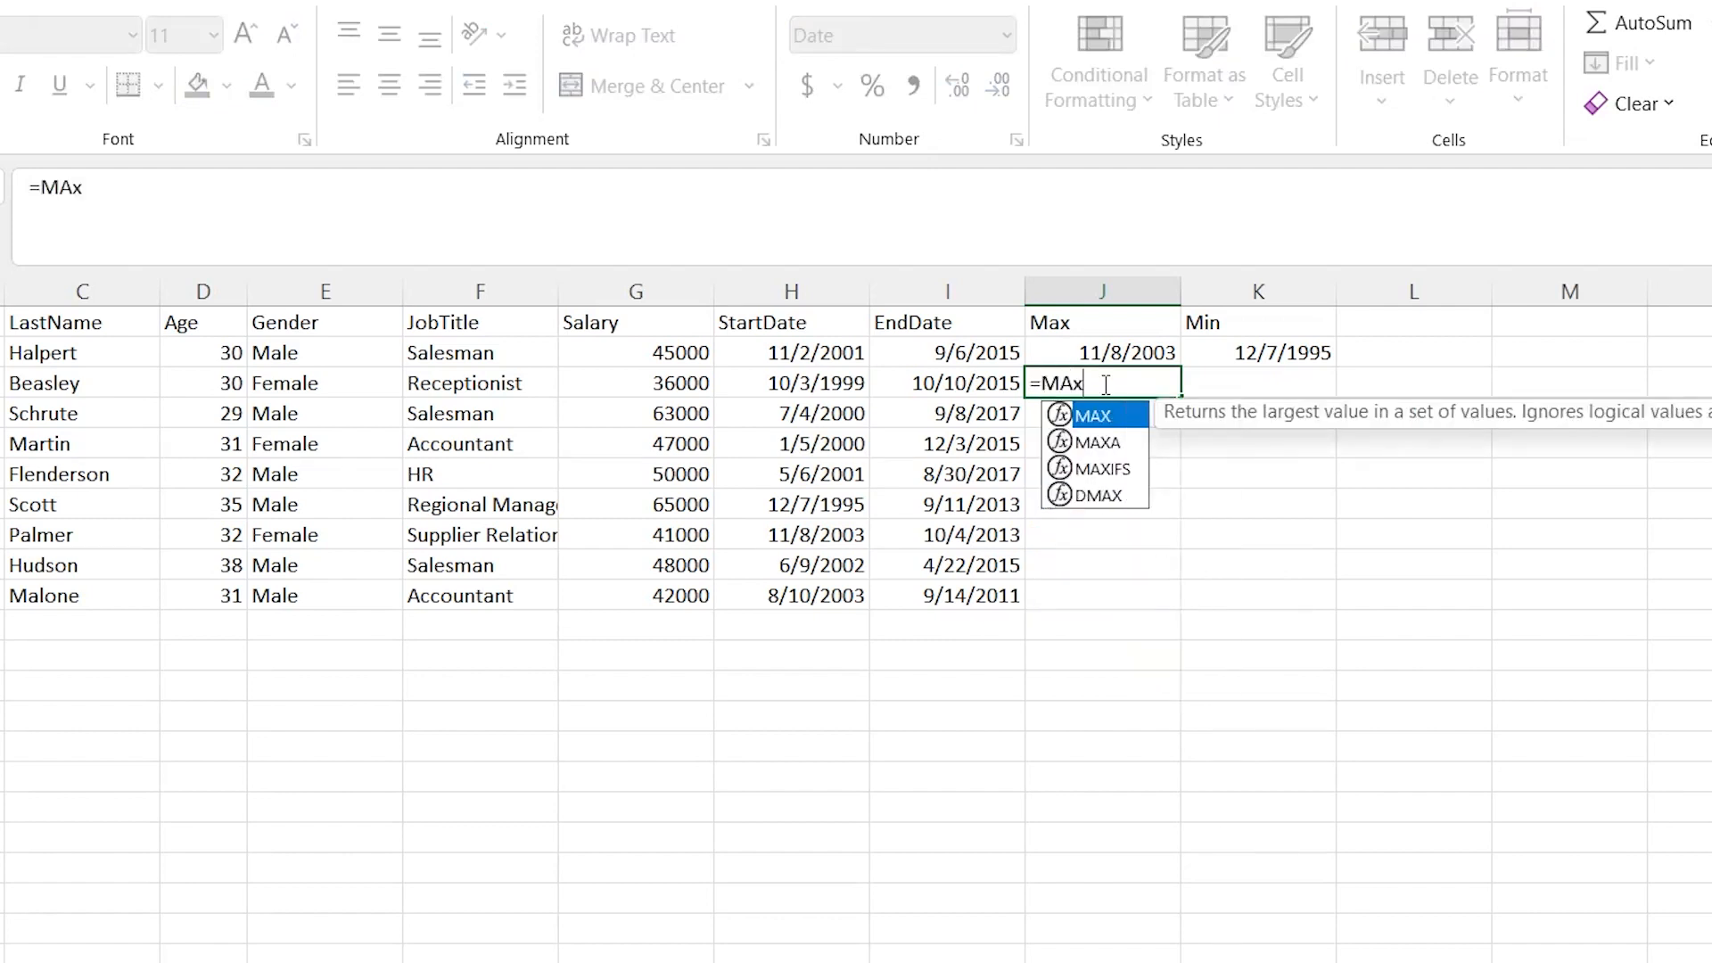
key(Tab)
drag(660, 356, 655, 599)
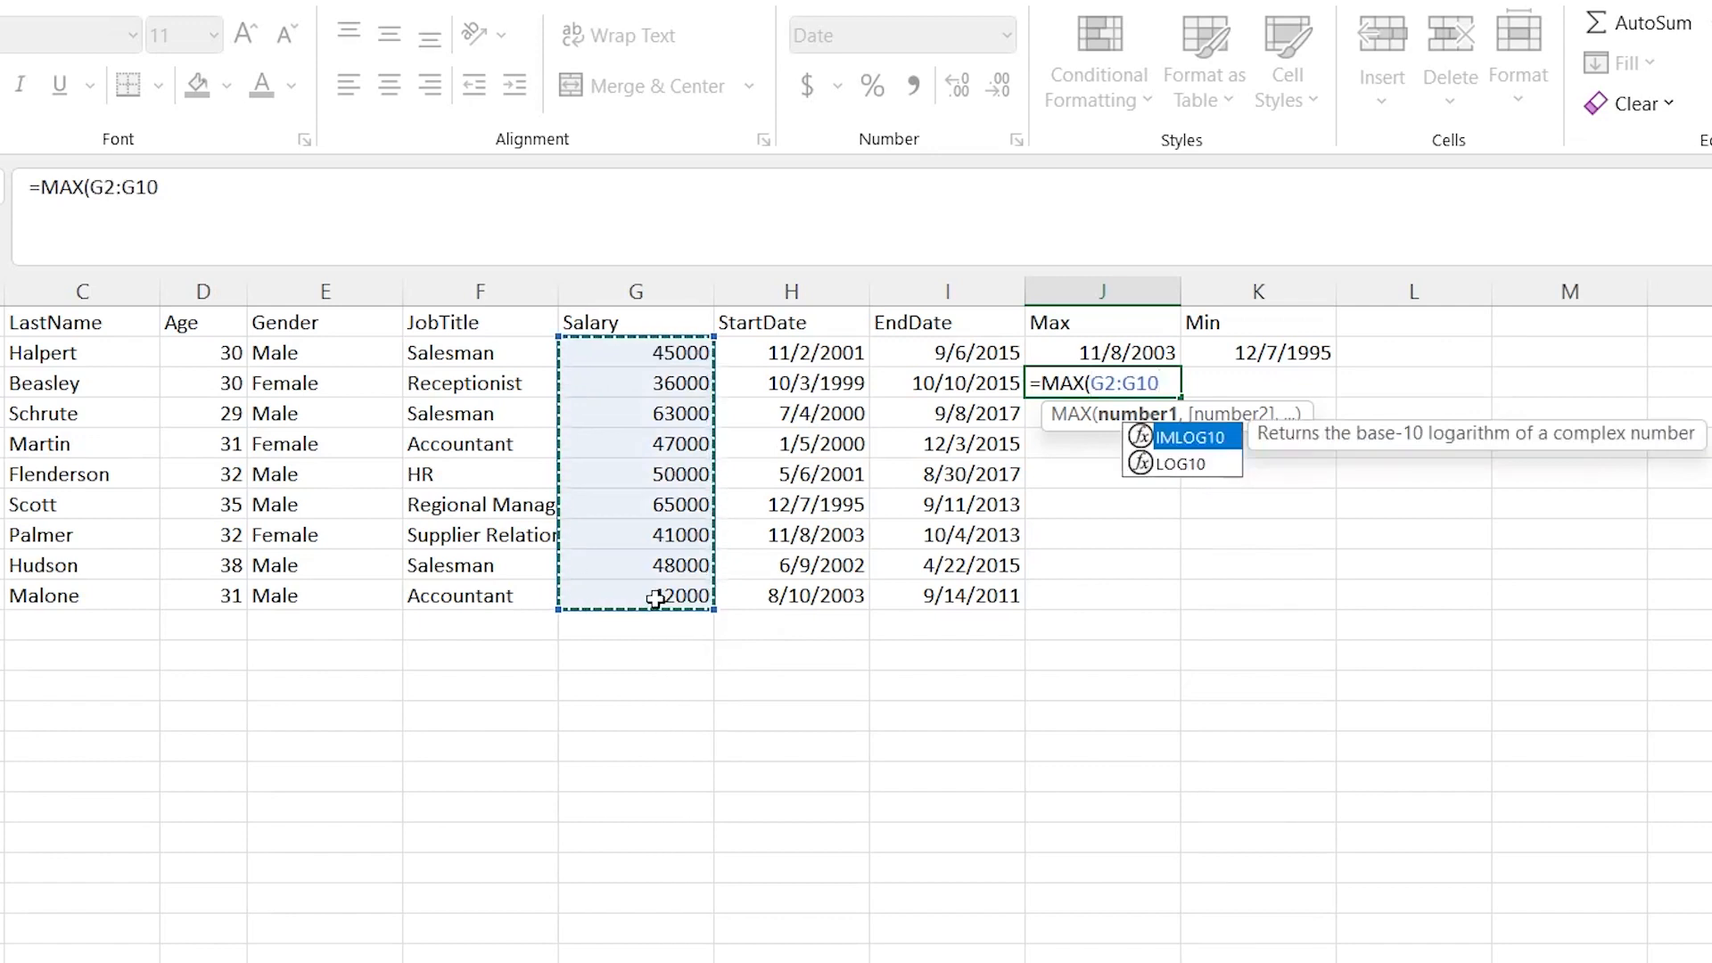
text())
key(Return)
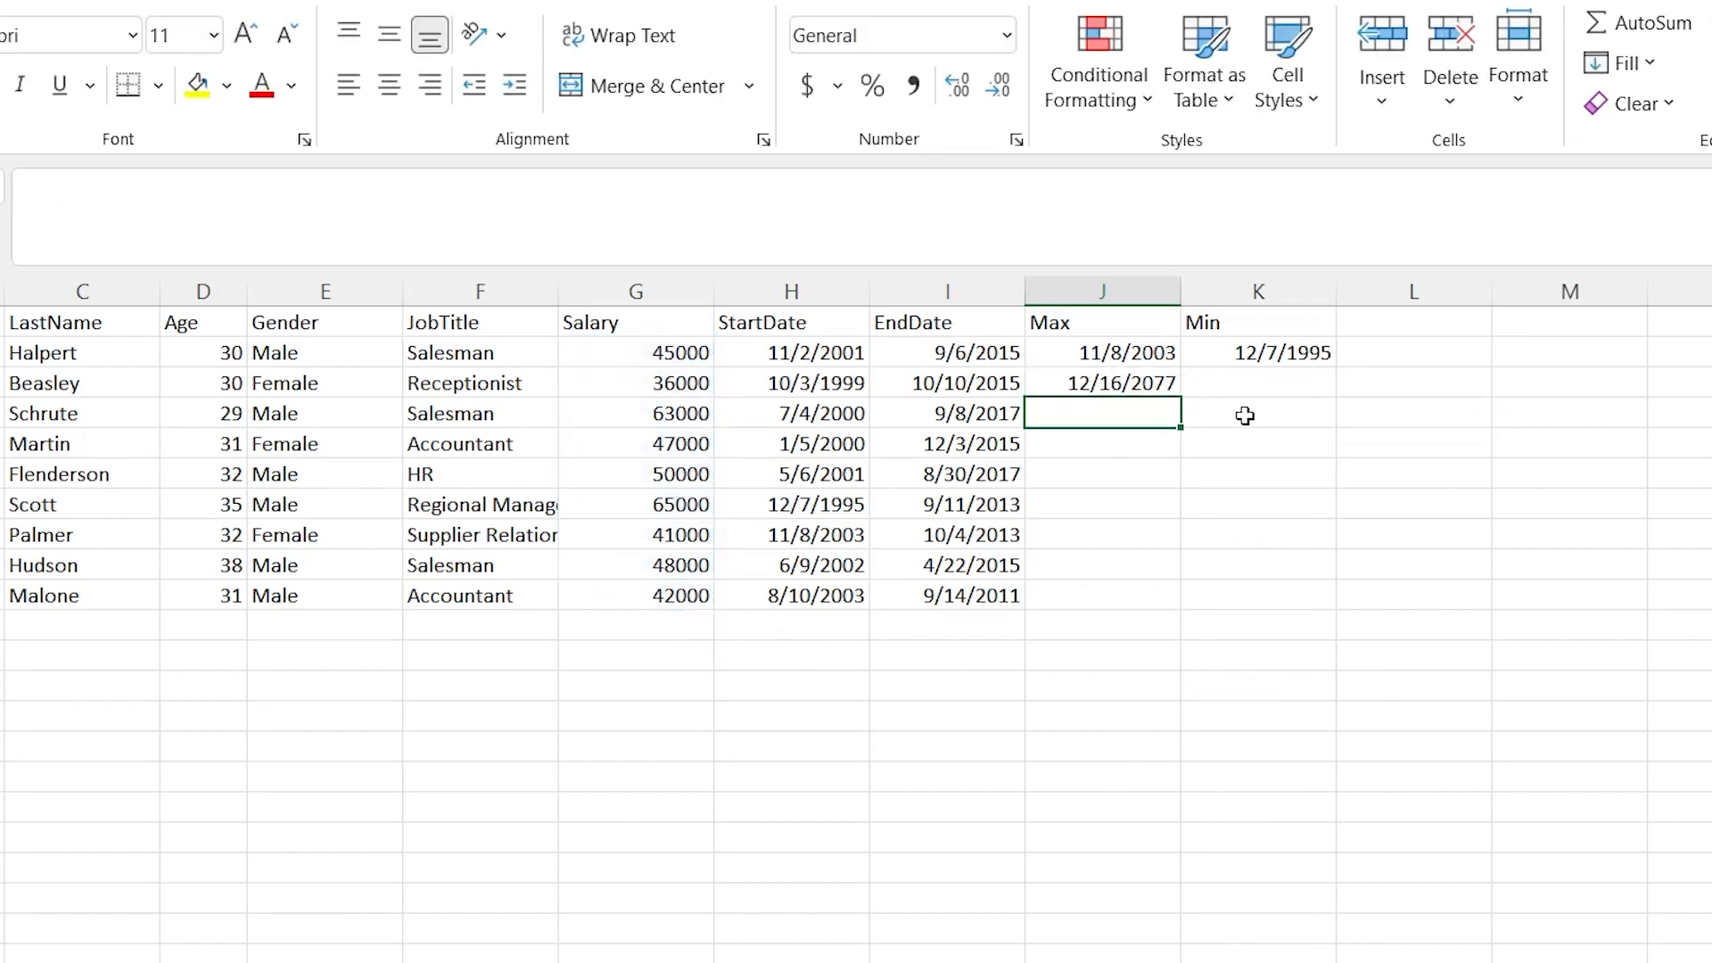
- Change the number format of the maximum salary cell J3 to General
click(1104, 386)
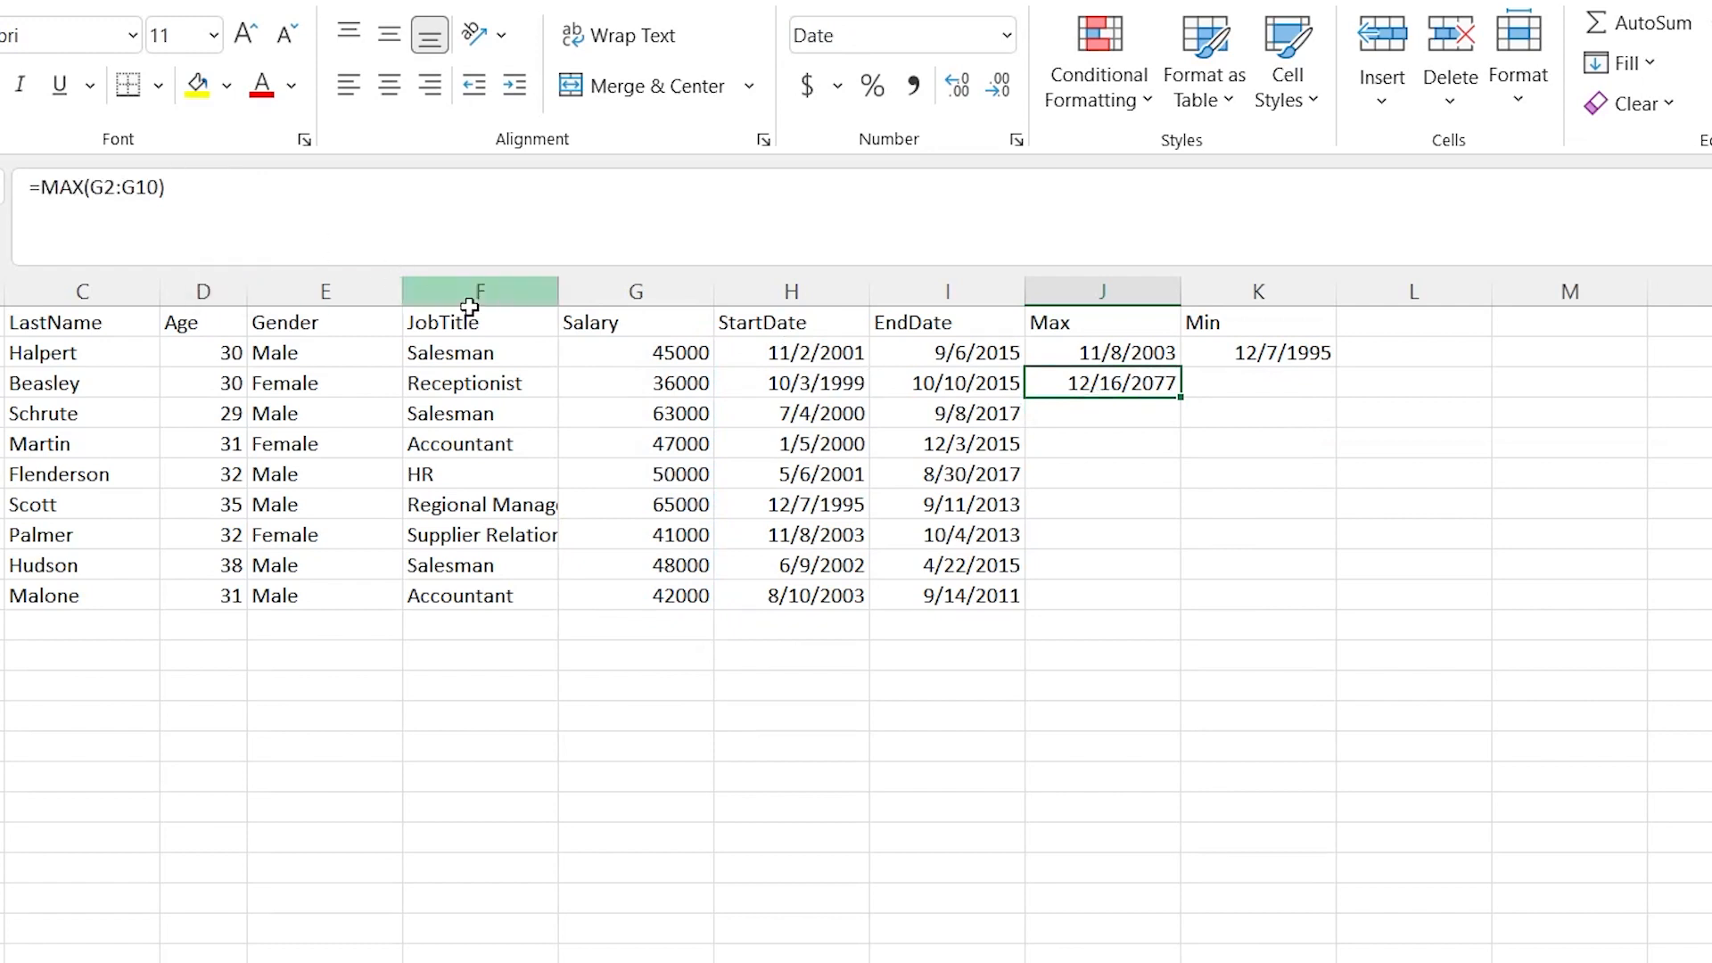
click(1006, 35)
click(1006, 98)
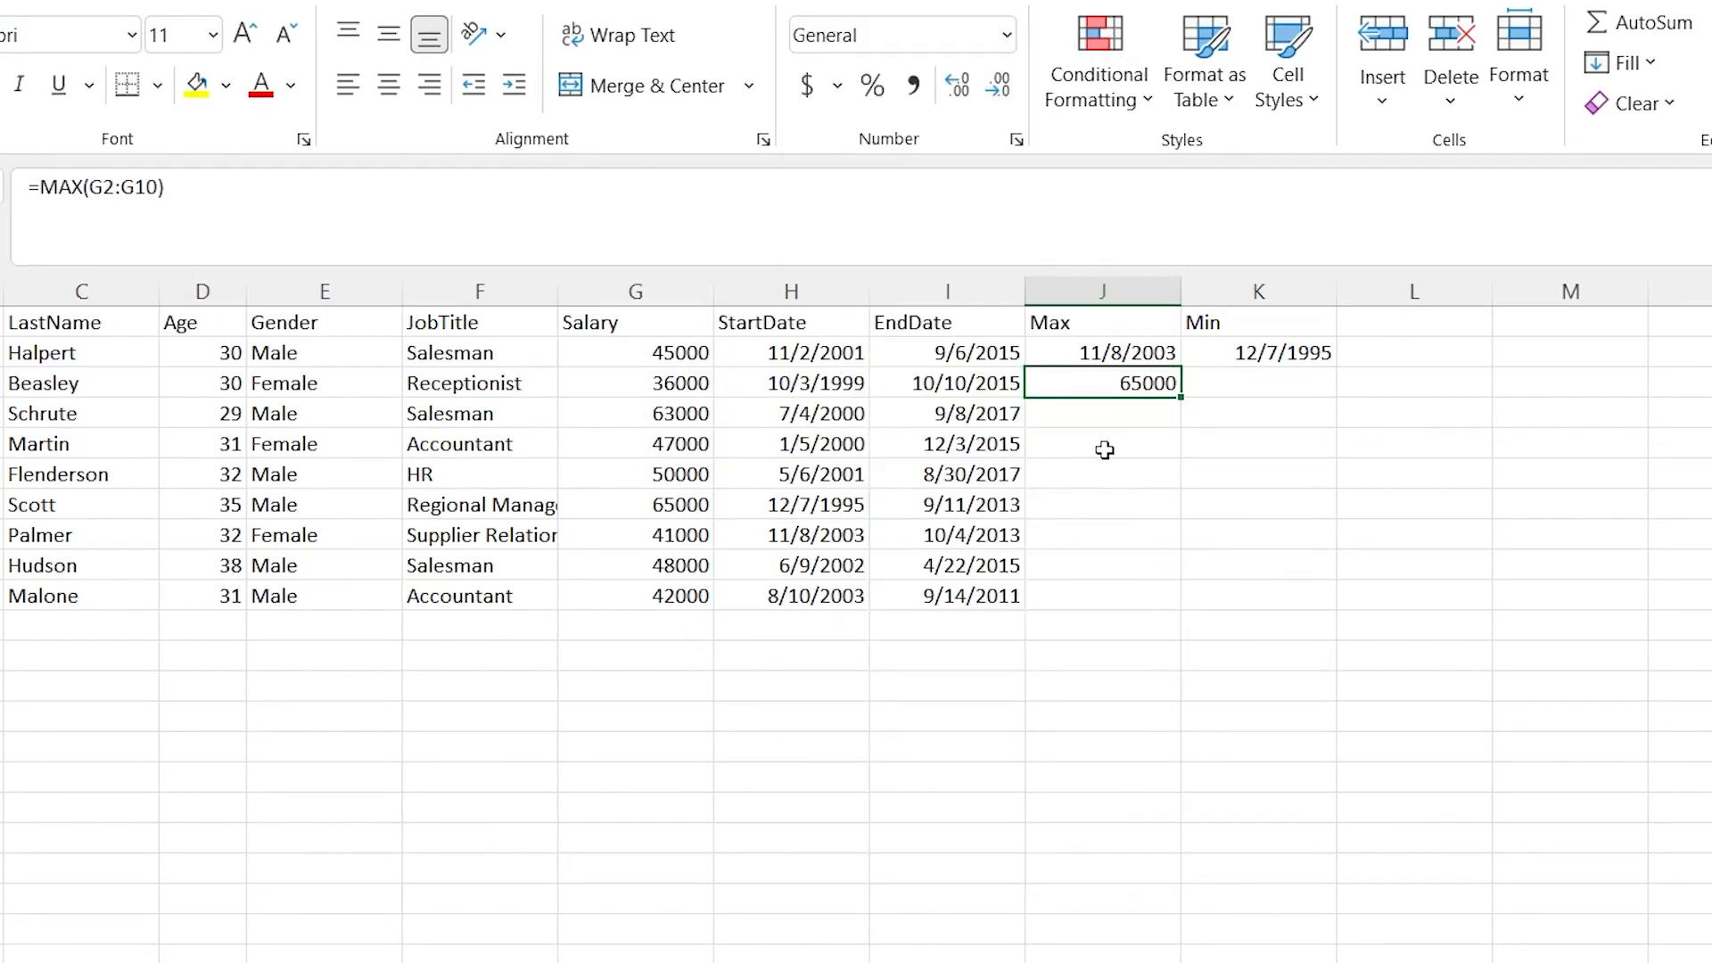
click(1123, 431)
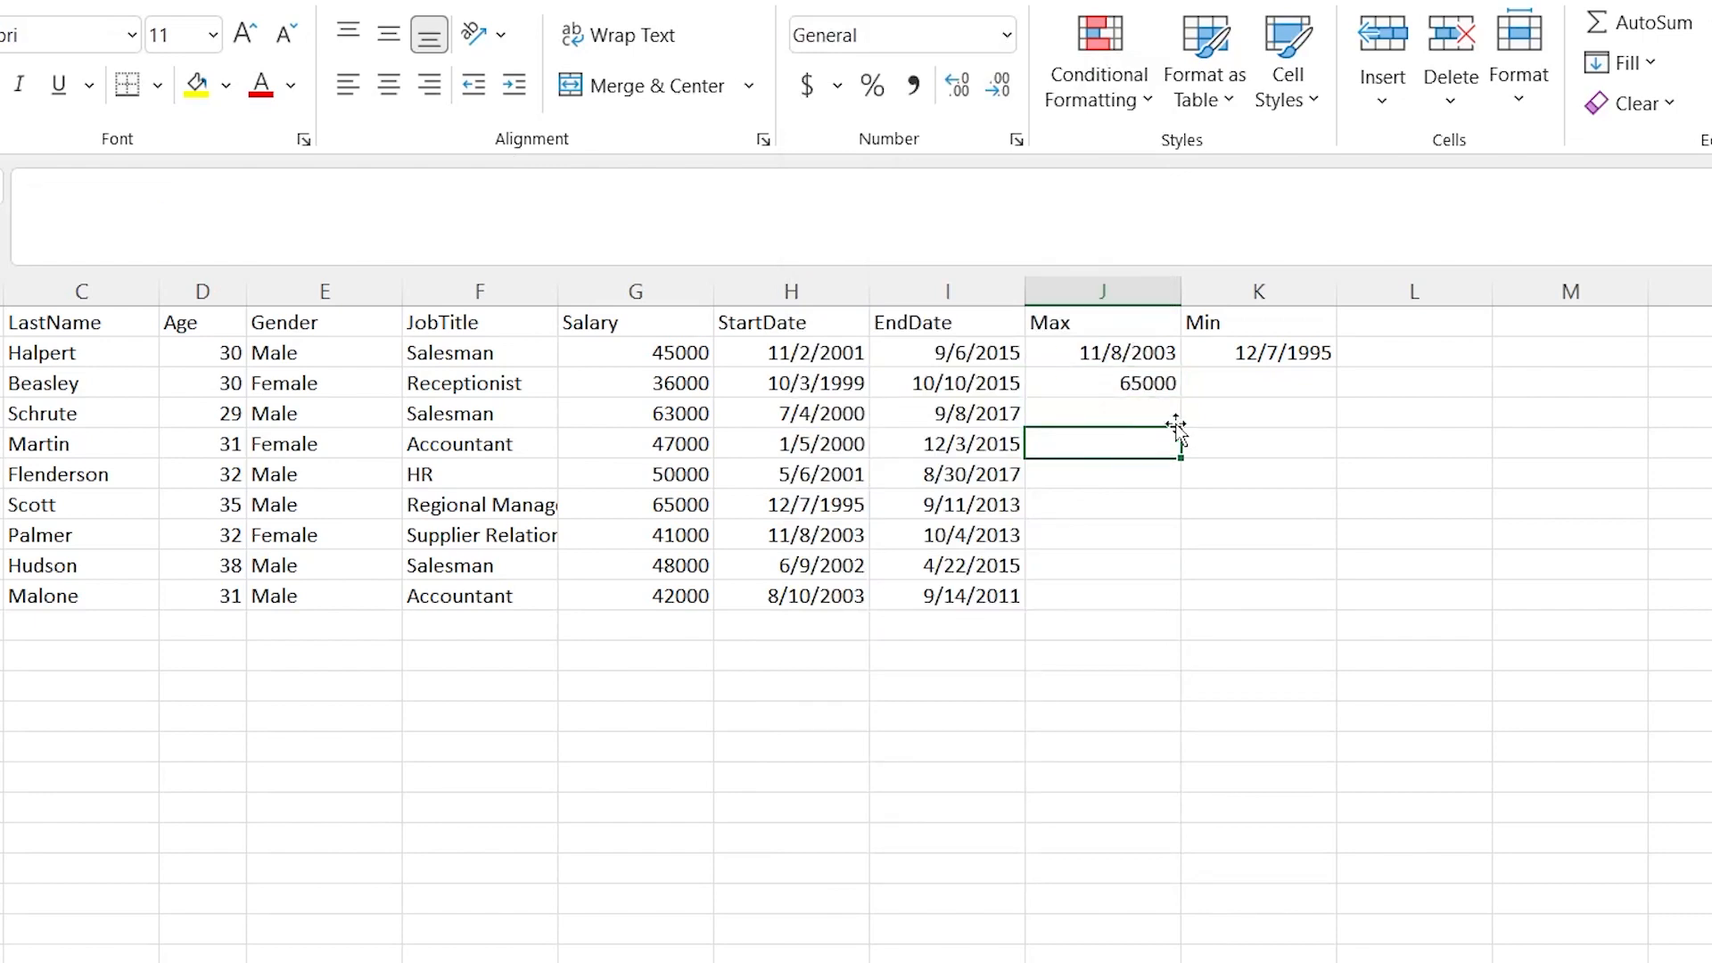
- Set cell K3 to General number format and enter =MIN(G2:G10) in it to find the lowest salary
click(1216, 381)
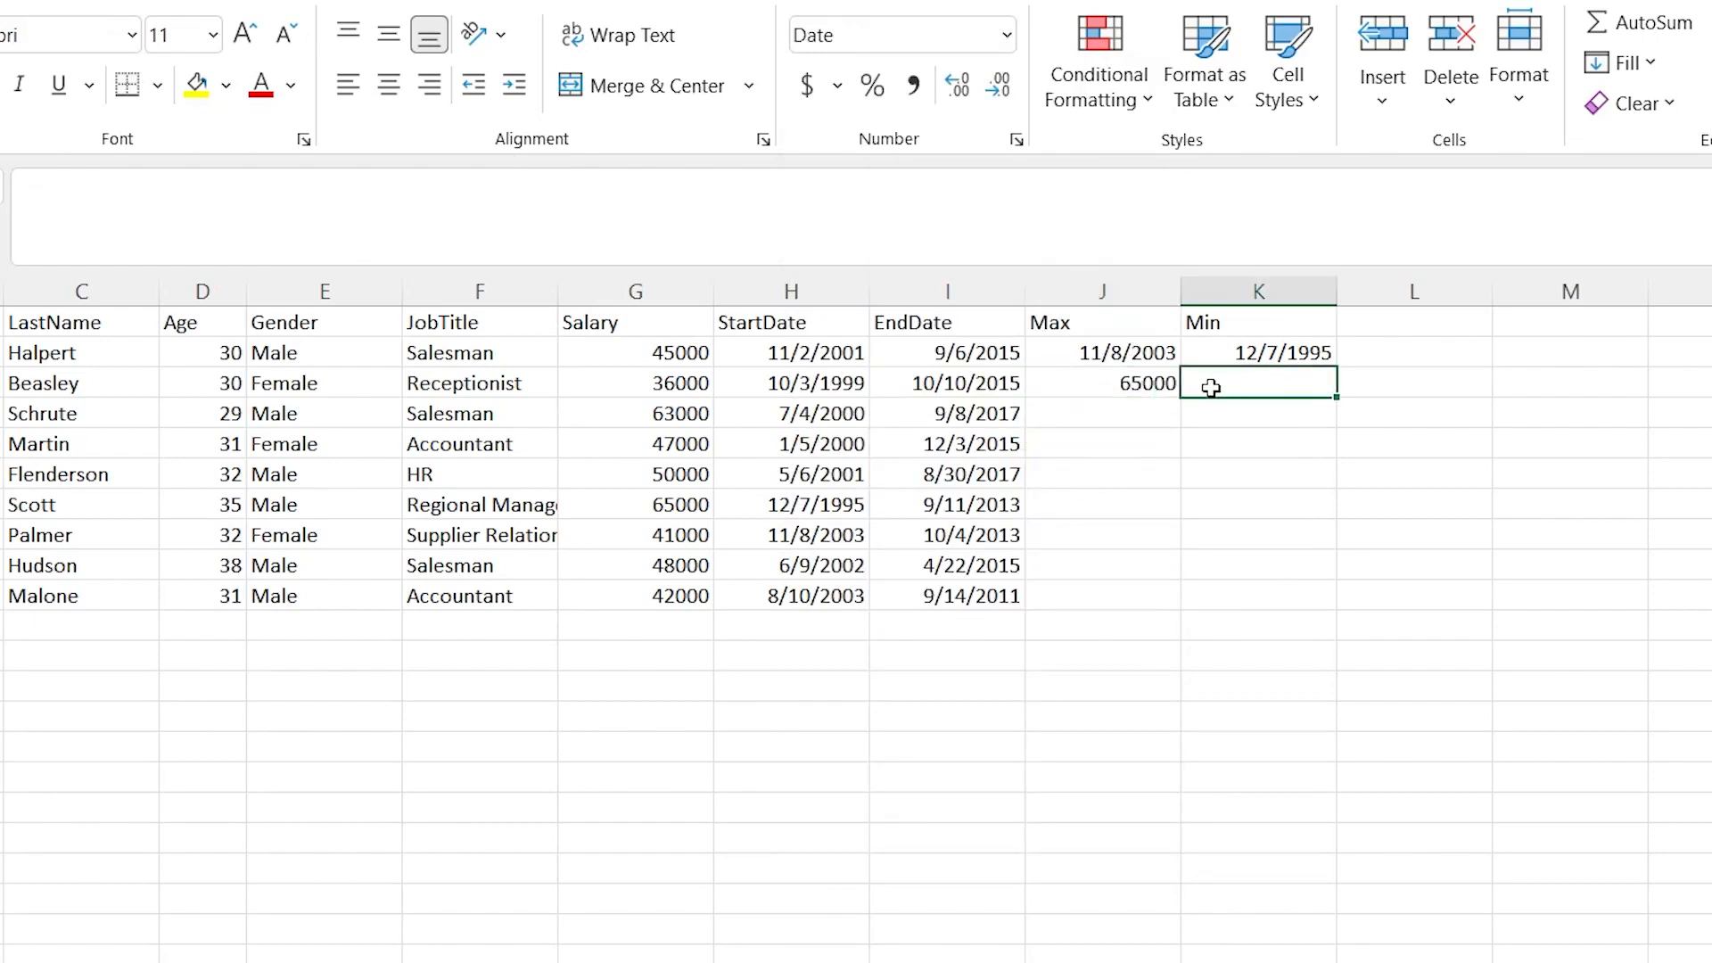
click(1008, 44)
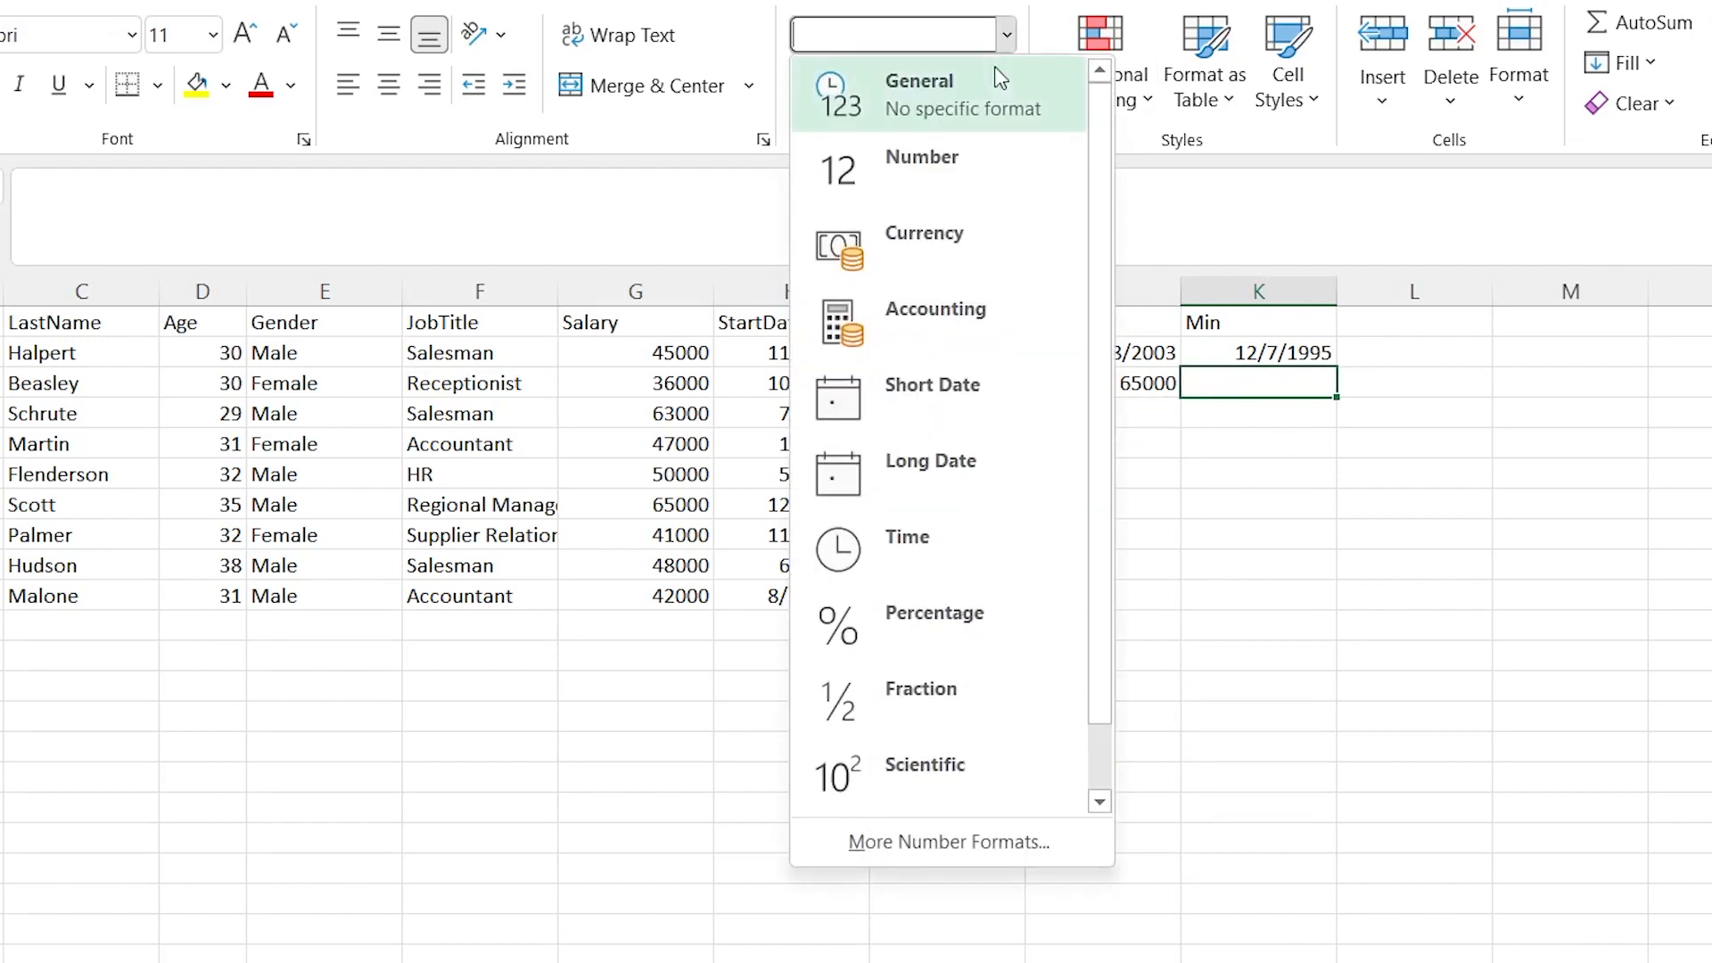
click(981, 87)
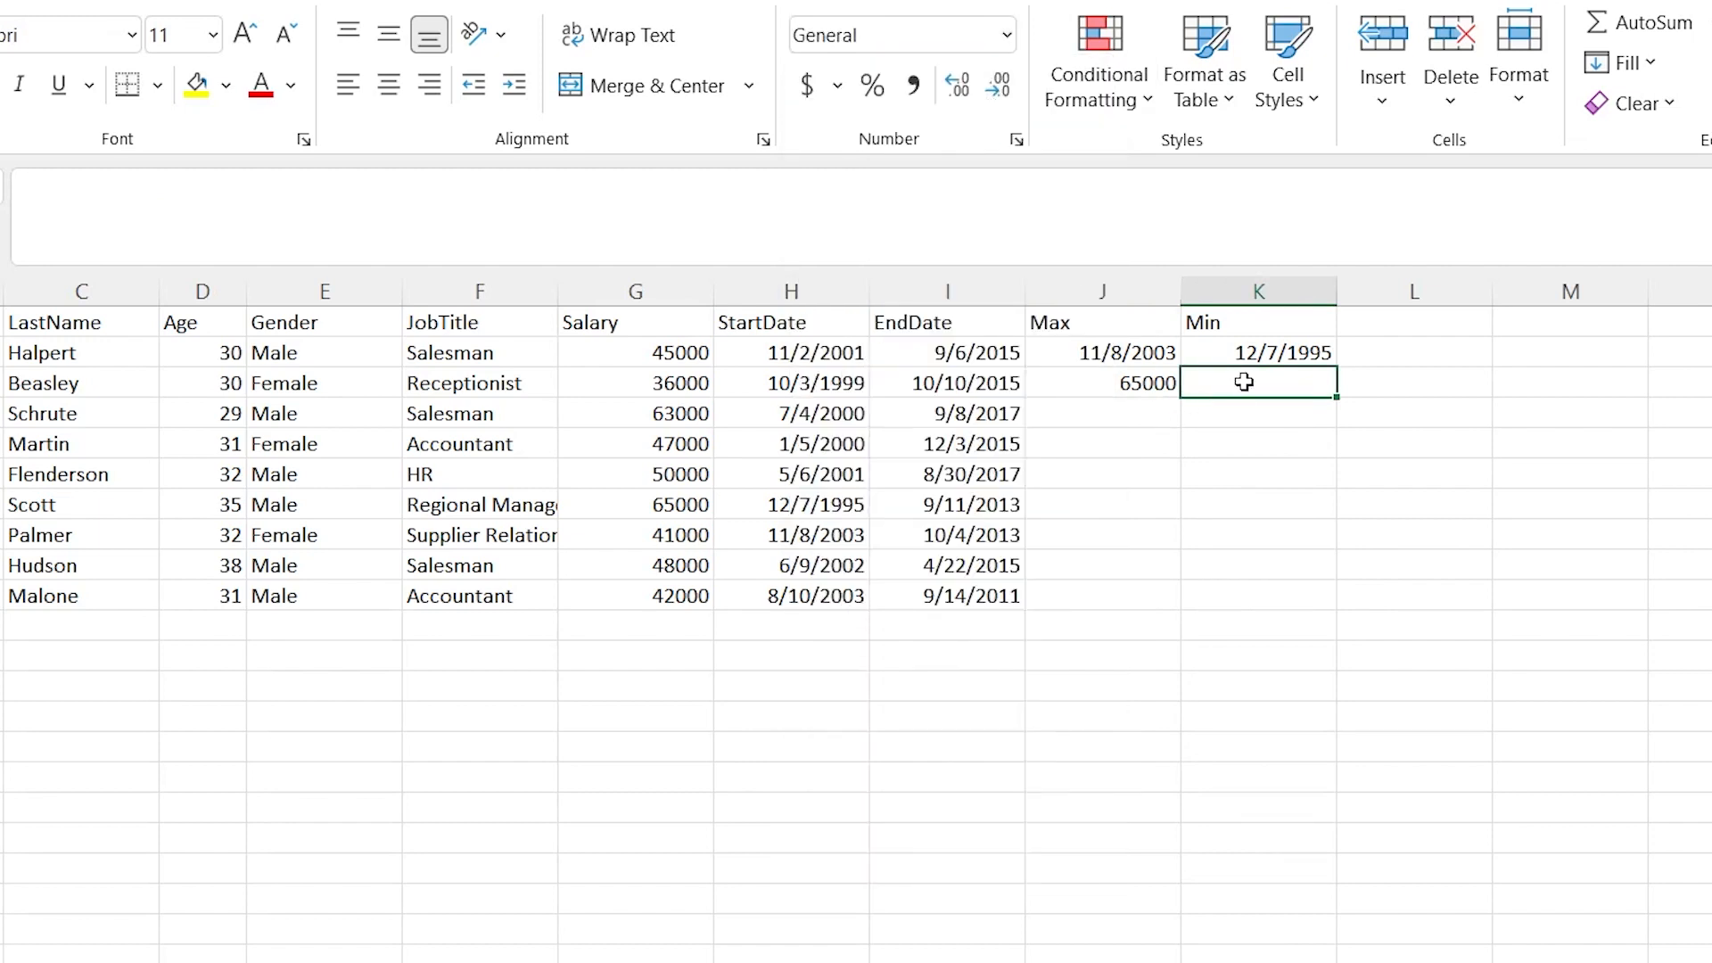
text(=MIN()
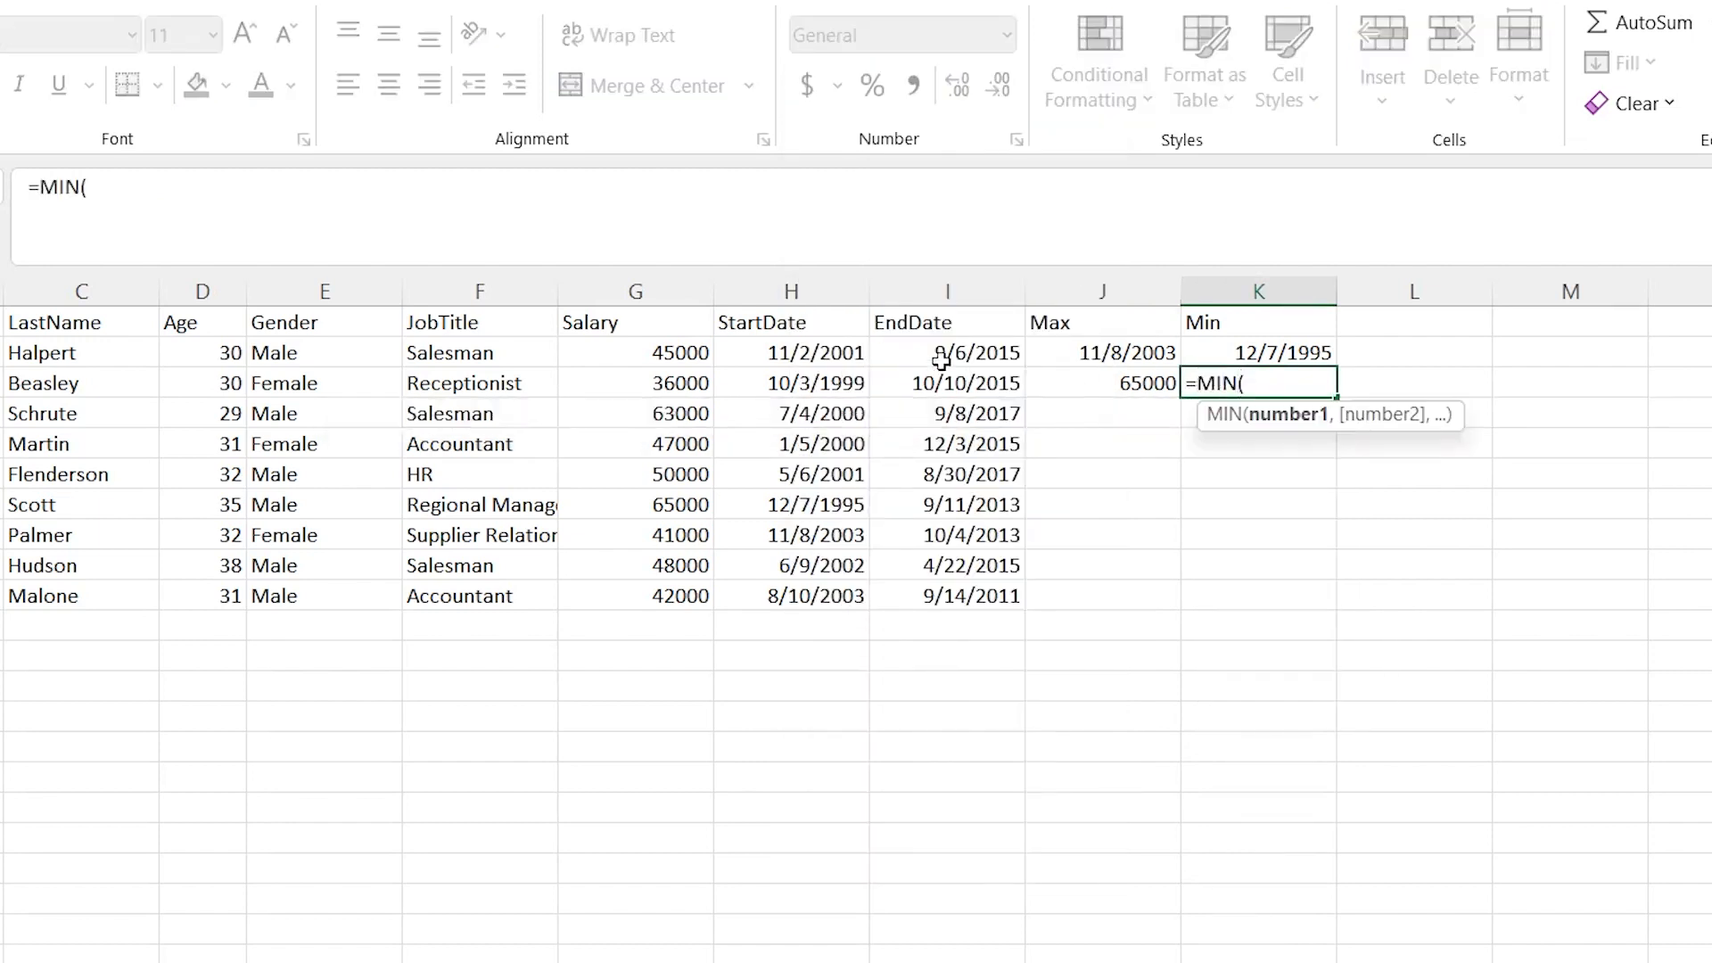
click(660, 352)
shift+click(658, 595)
text())
key(Return)
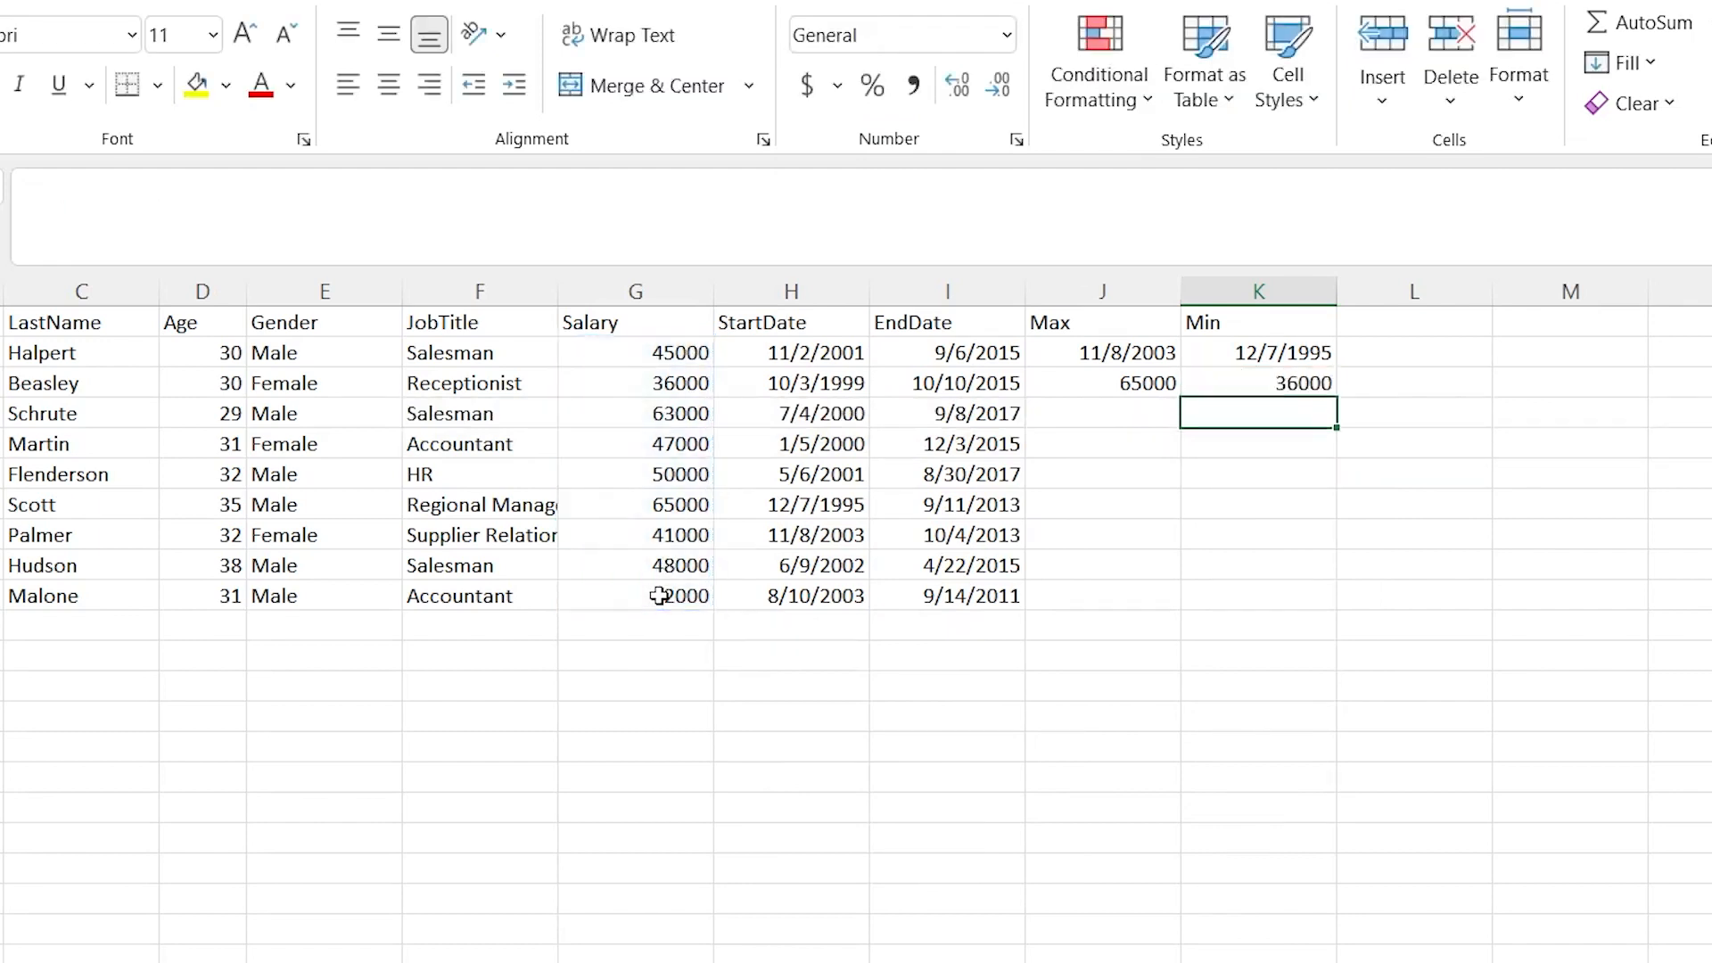
- Check the minimum and maximum salary results against the matching employee rows in the Salary column
click(674, 386)
drag(674, 386, 18, 383)
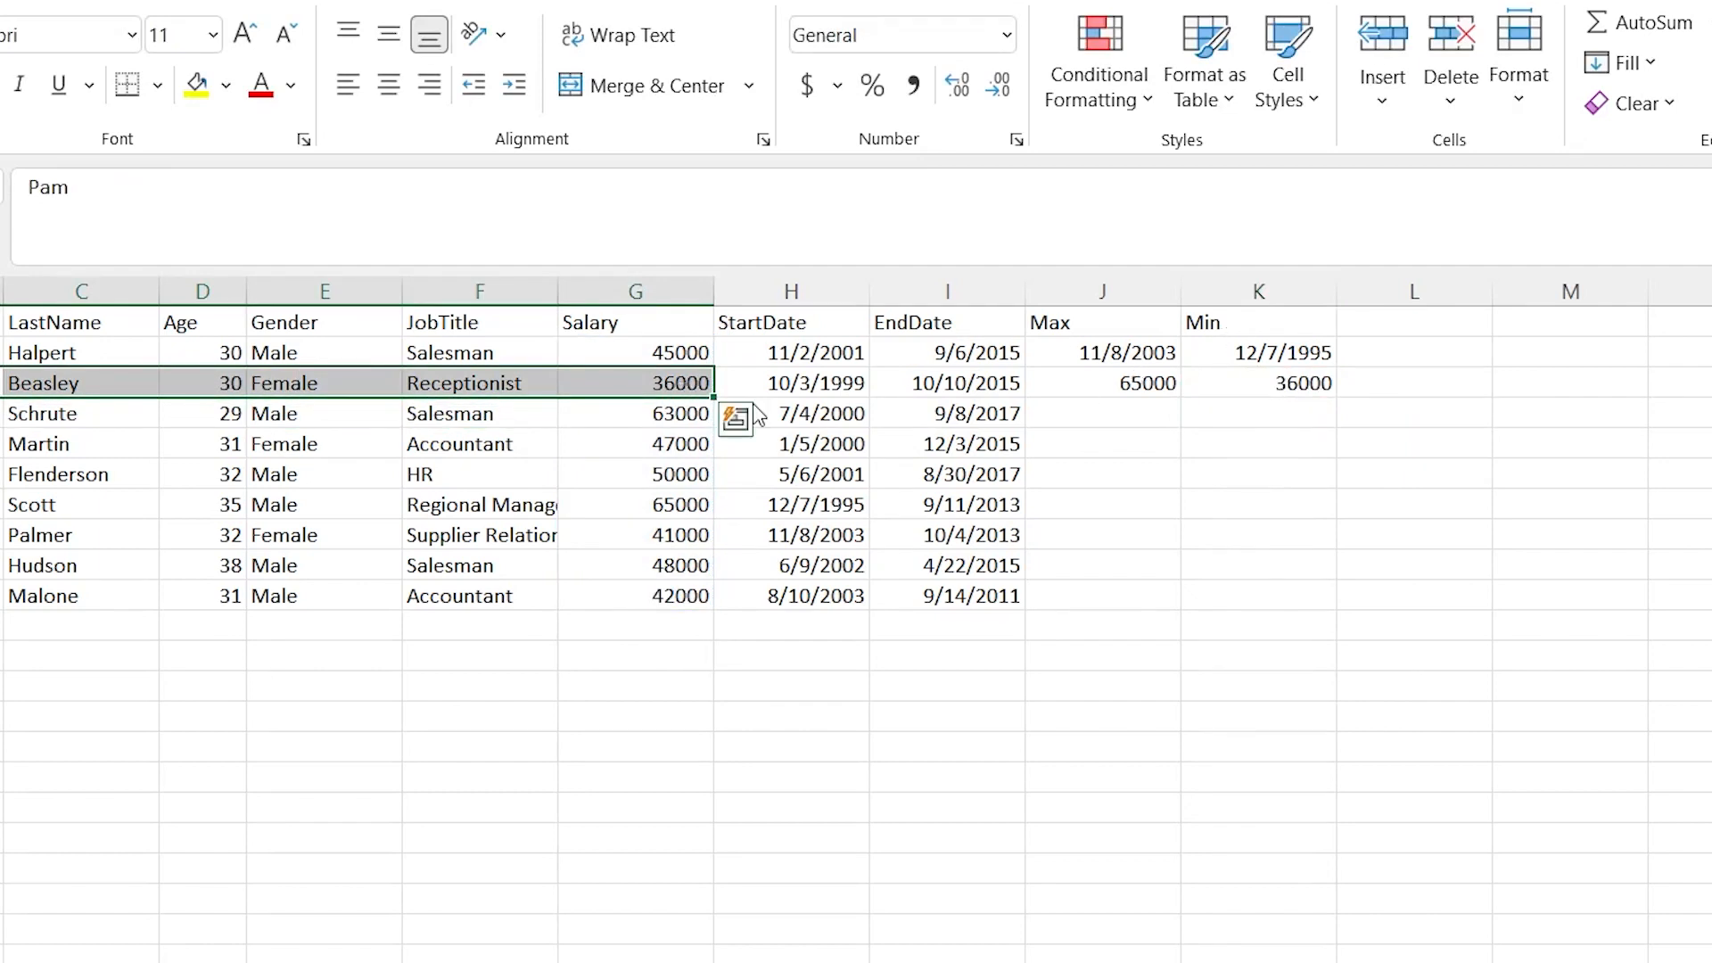
drag(671, 505, 18, 505)
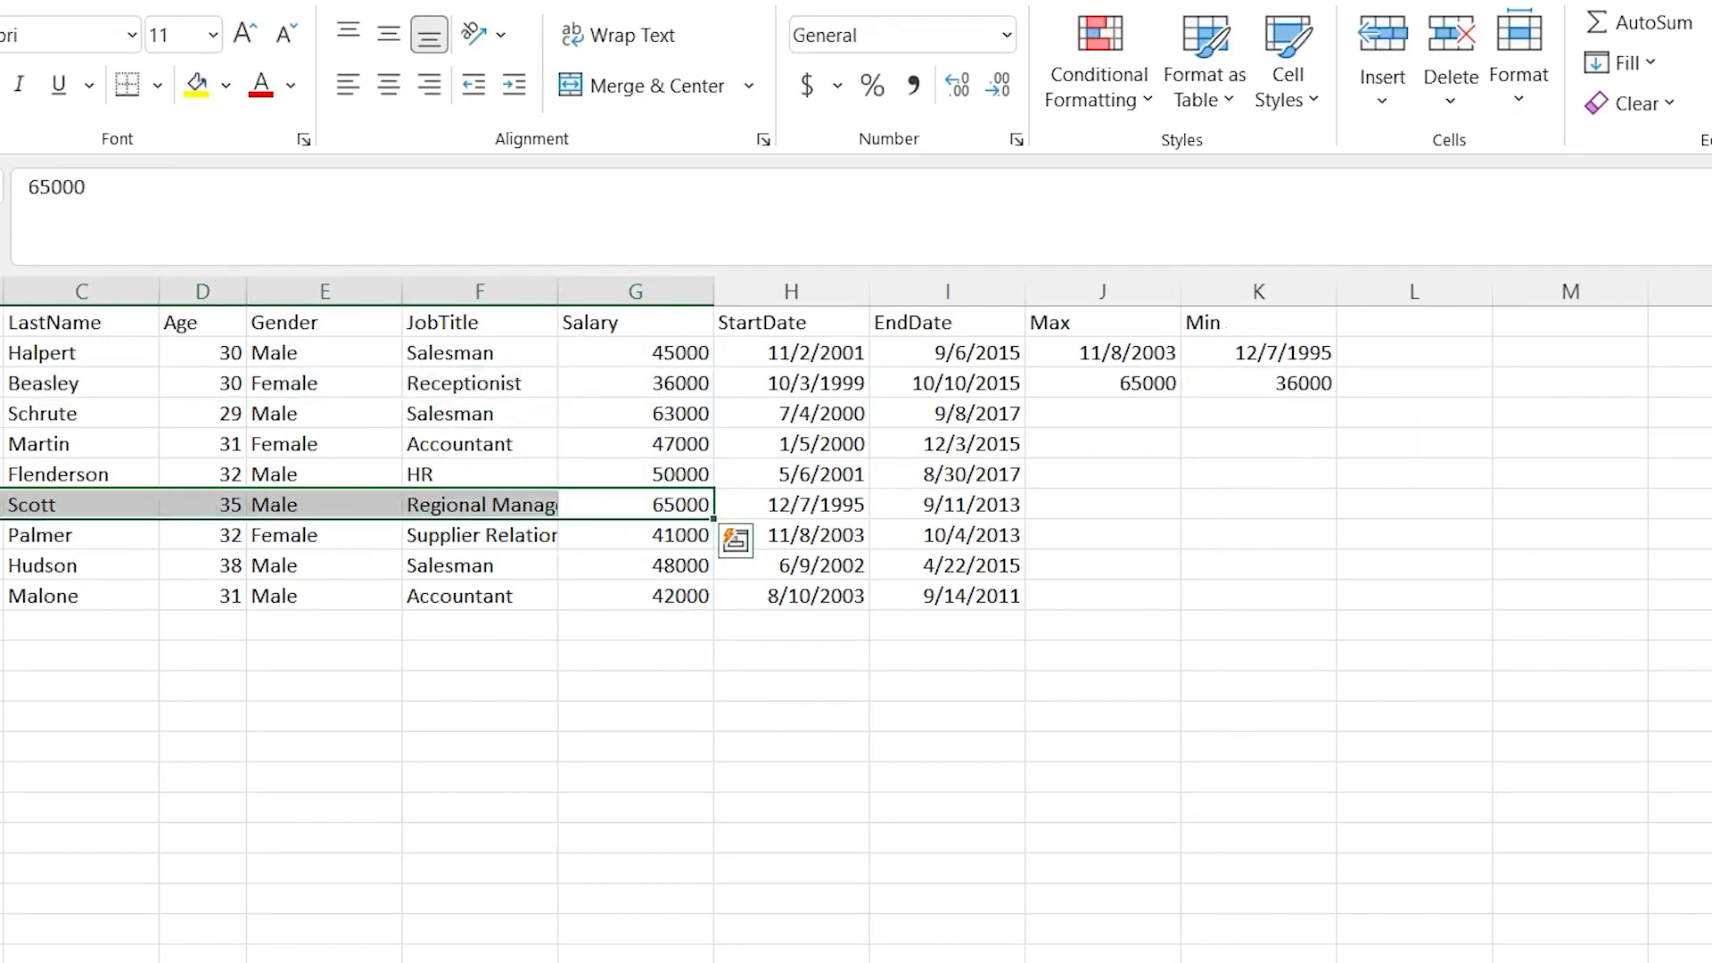
click(1177, 475)
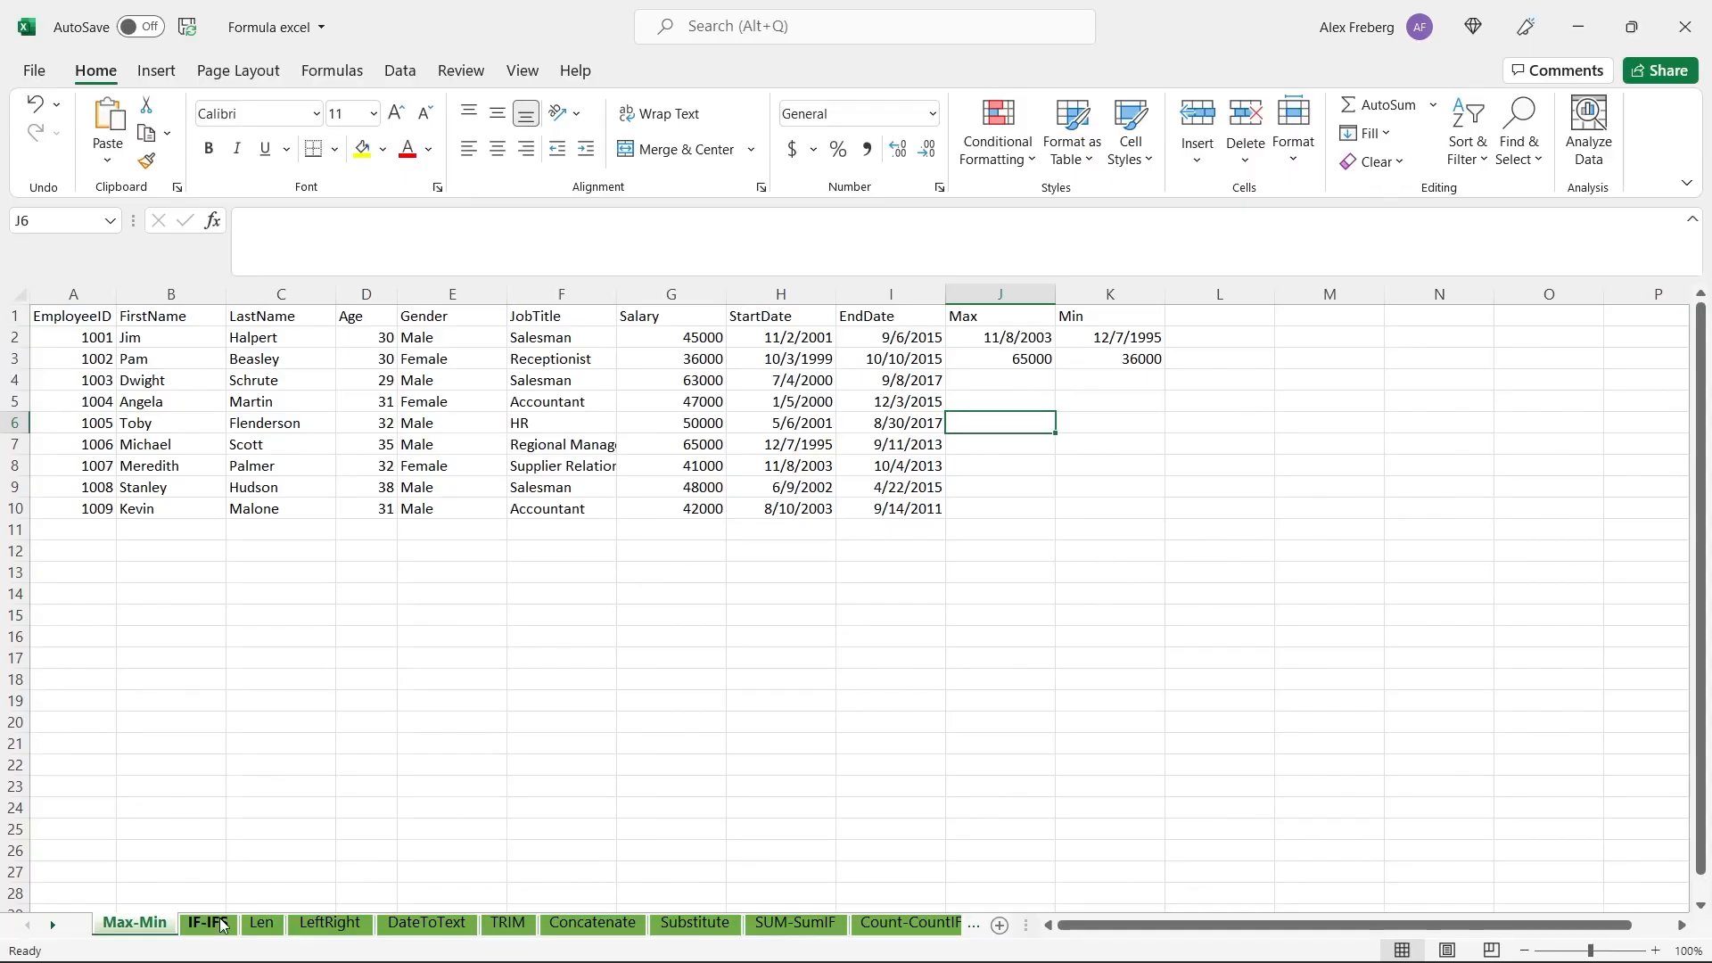
- On the IF-IFS sheet, enter =IF(D2:D10 > 30, "Old", "Young") in cell J2 to classify employees by age
click(210, 926)
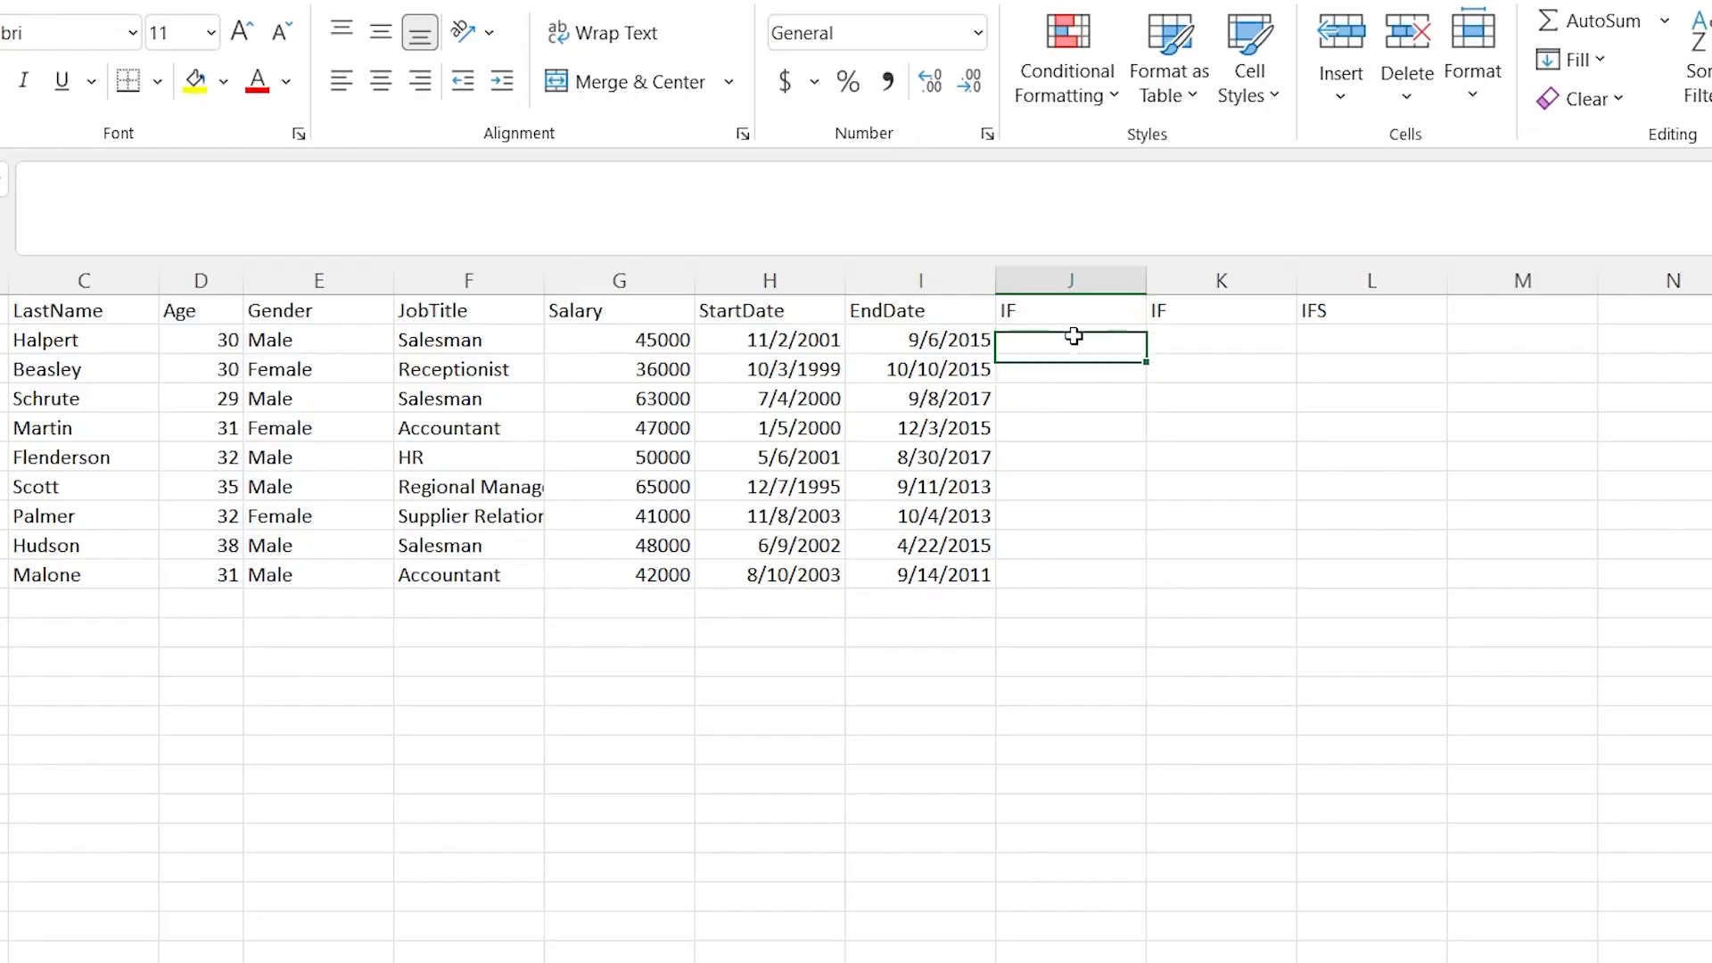
double_click(1000, 337)
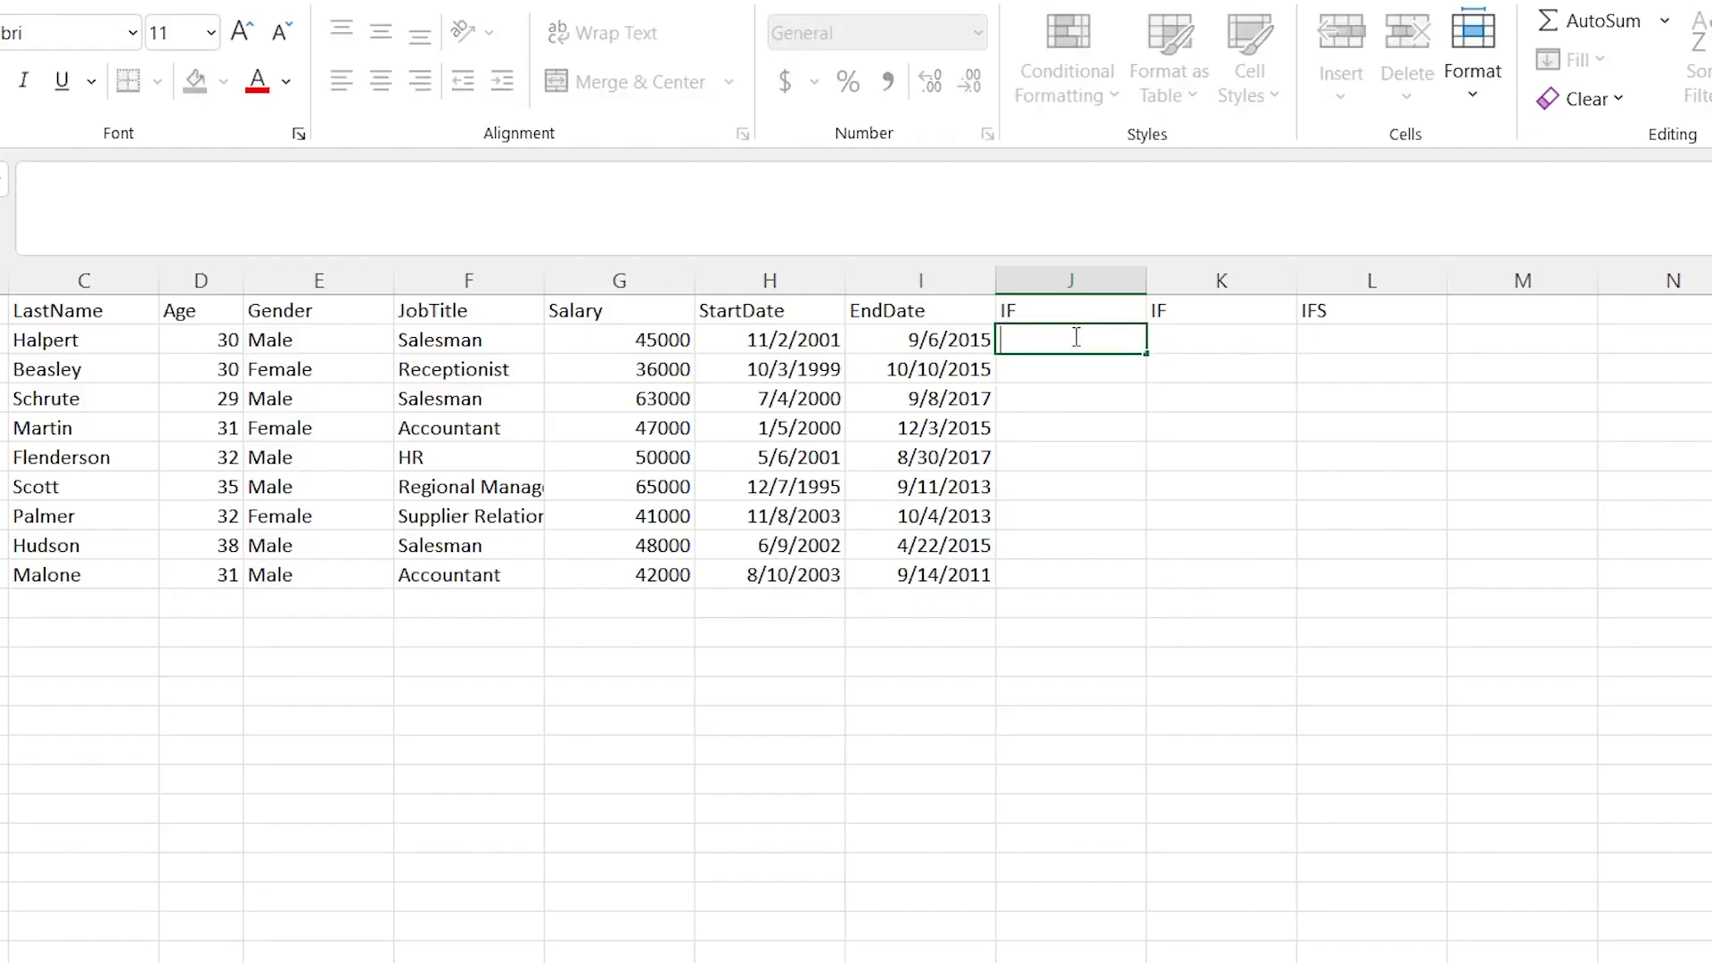
text(=IF()
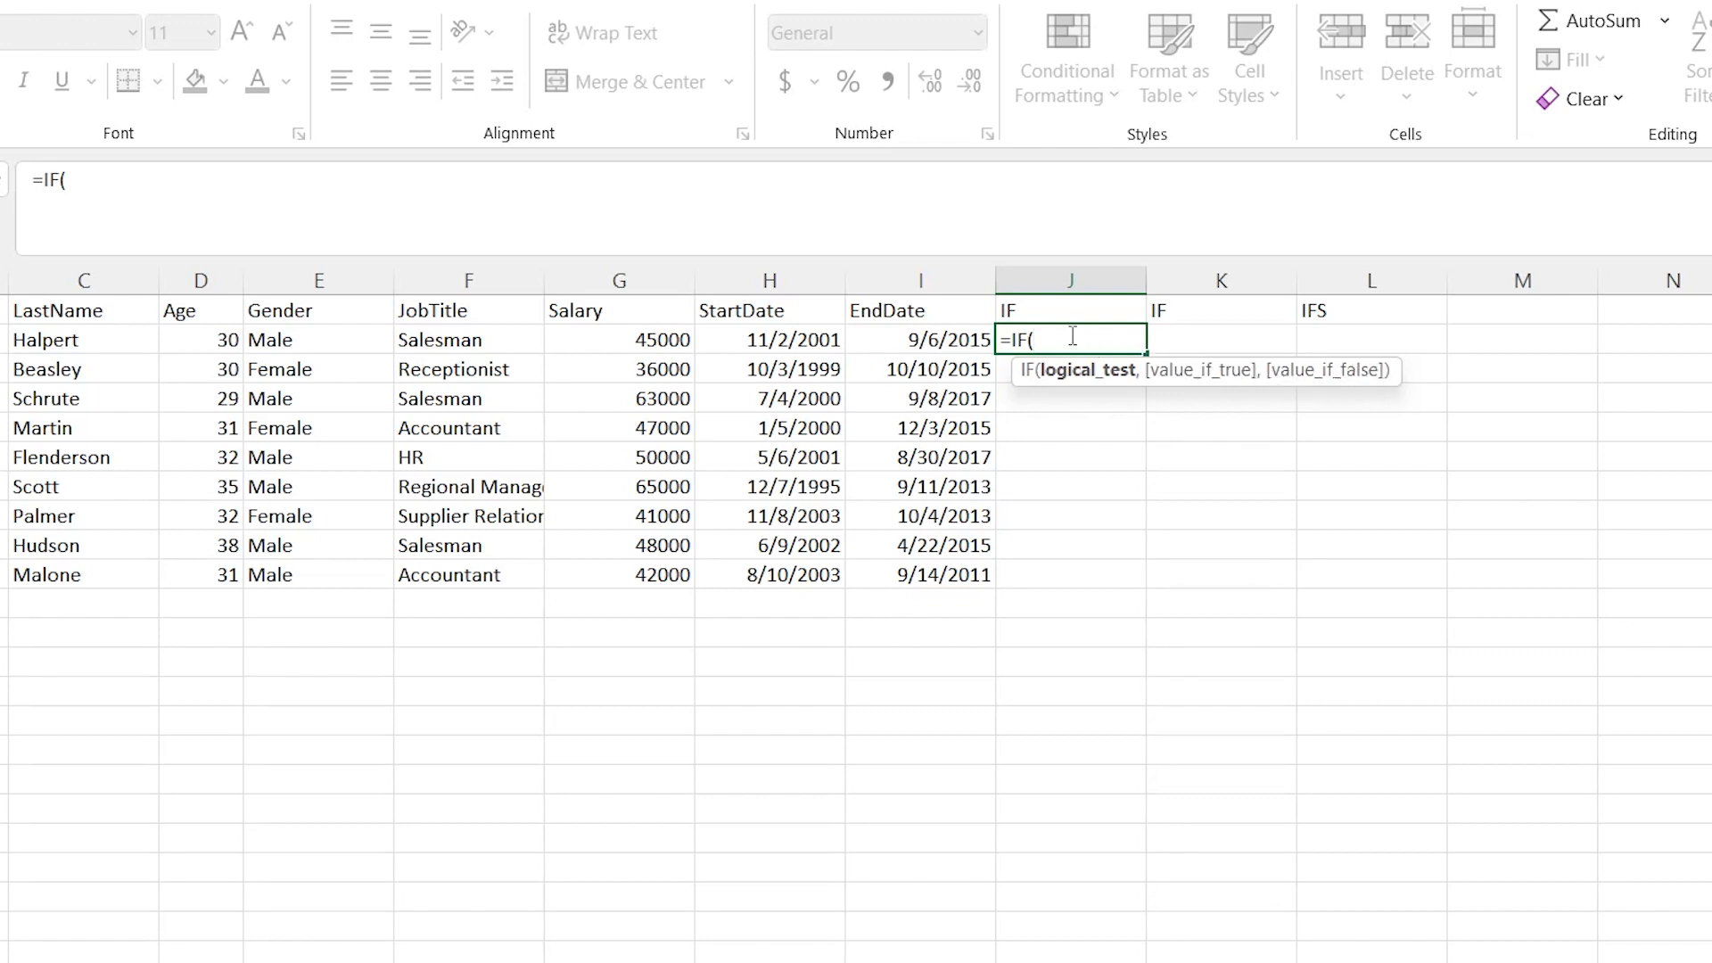
click(303, 341)
click(211, 339)
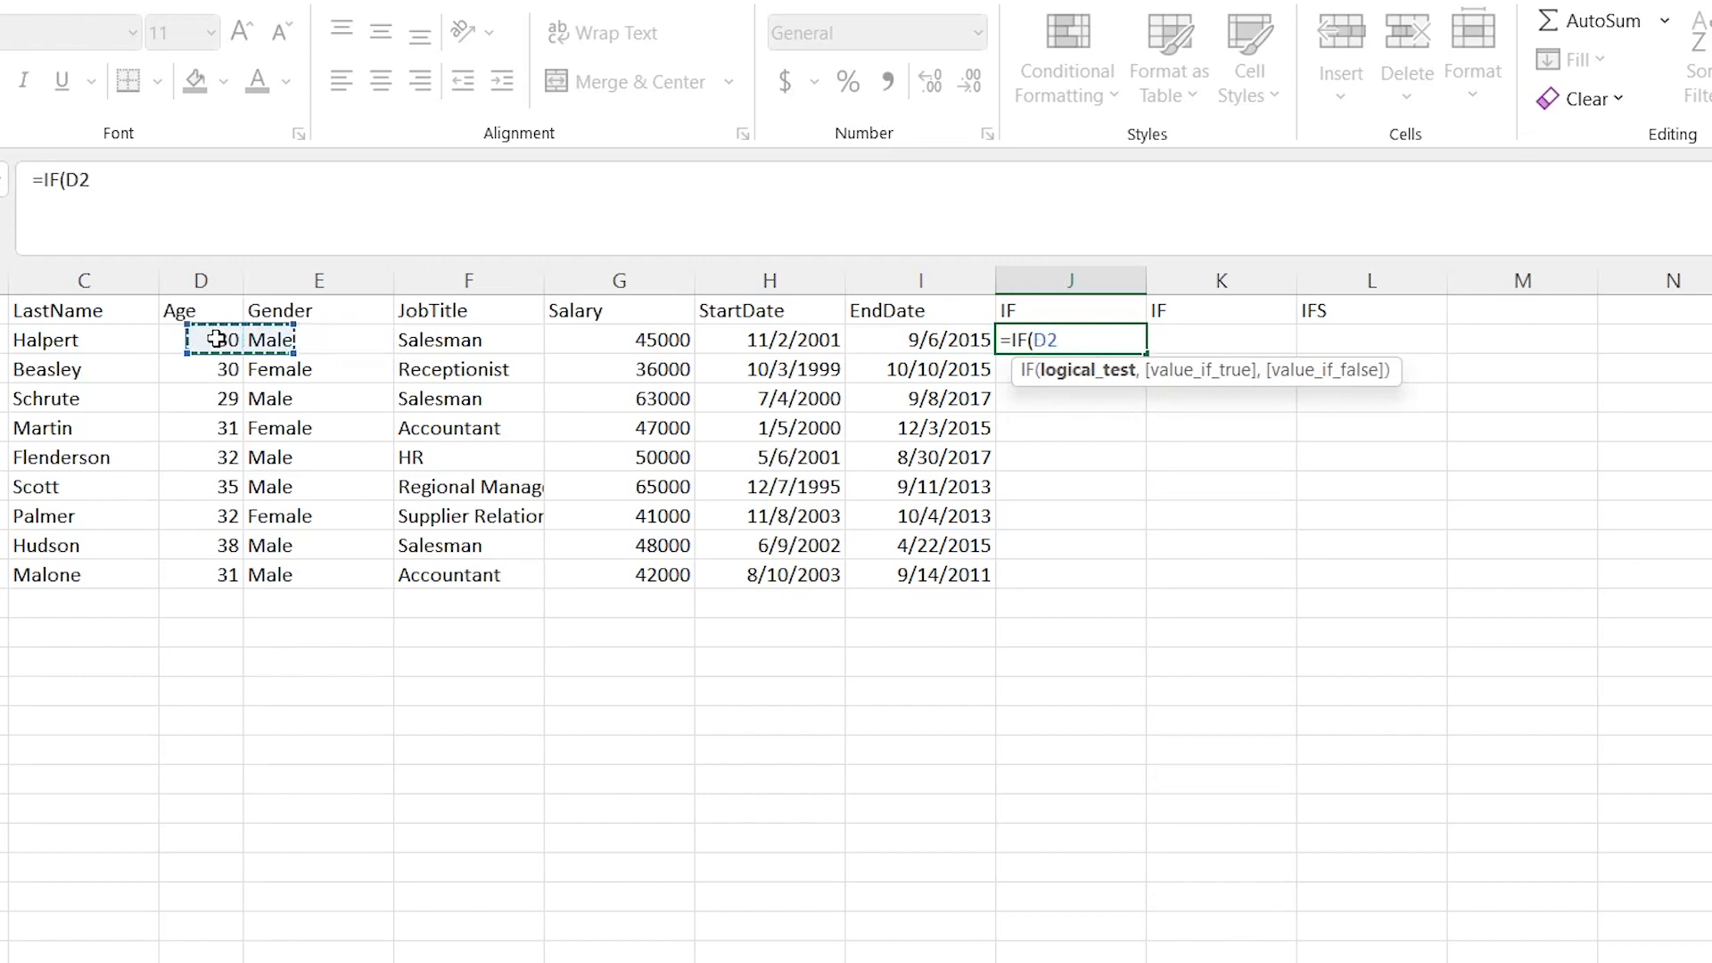
shift+click(209, 571)
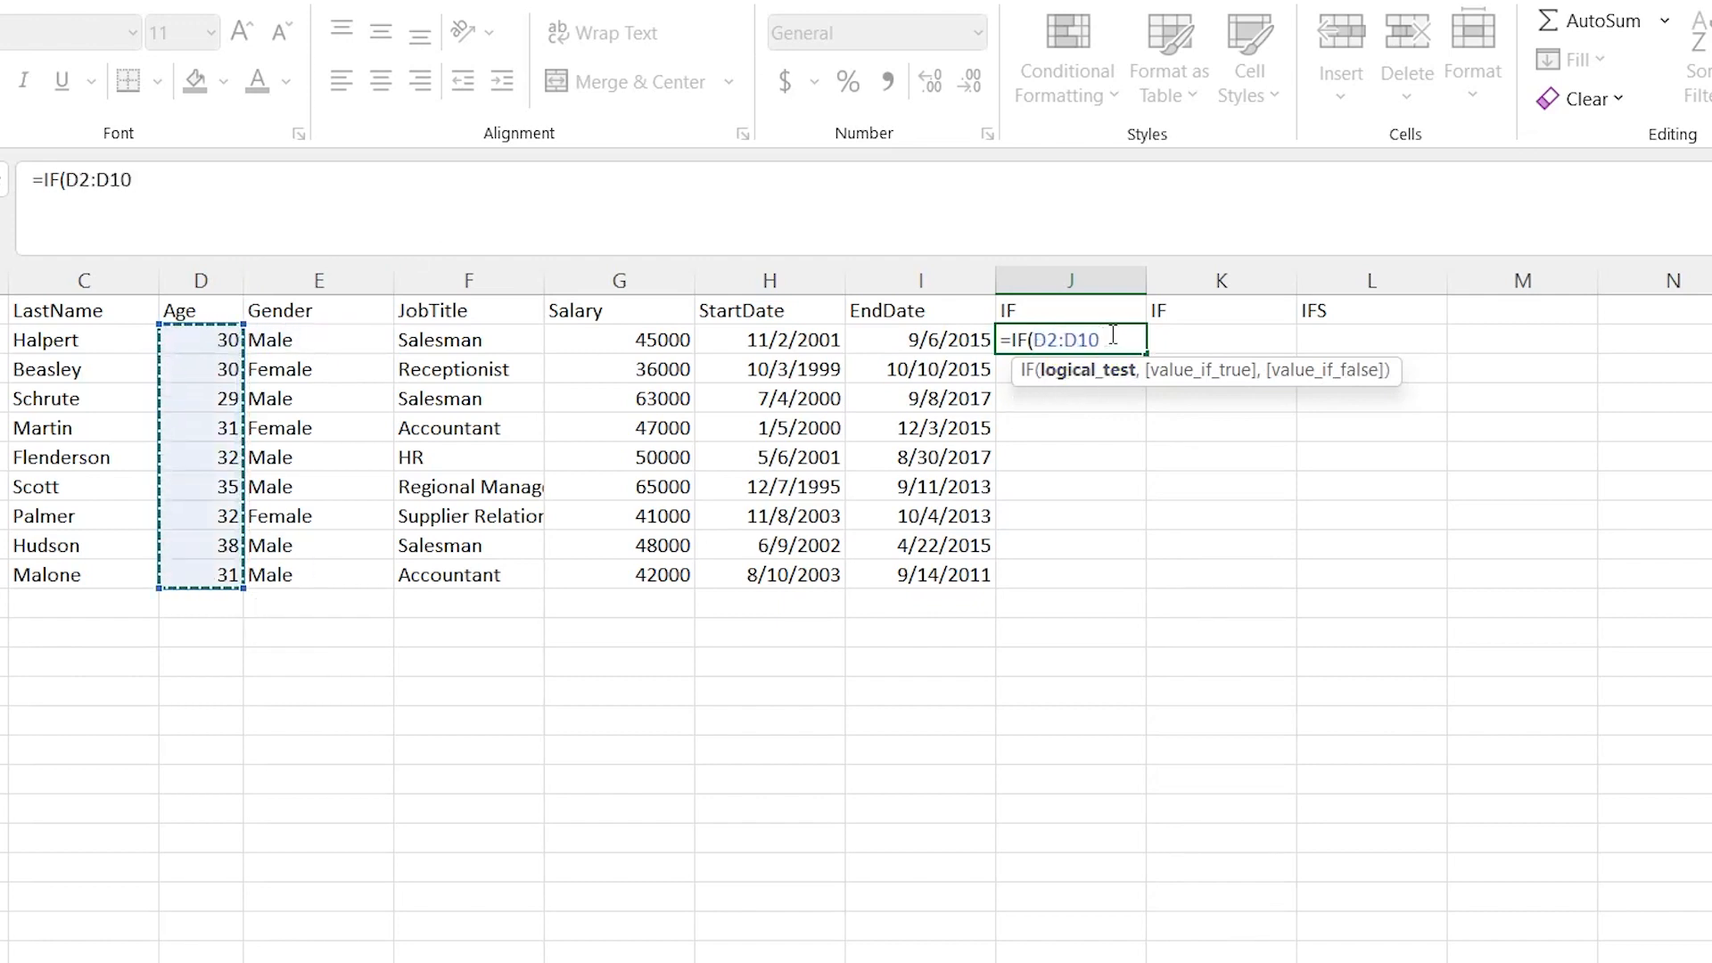
text(>)
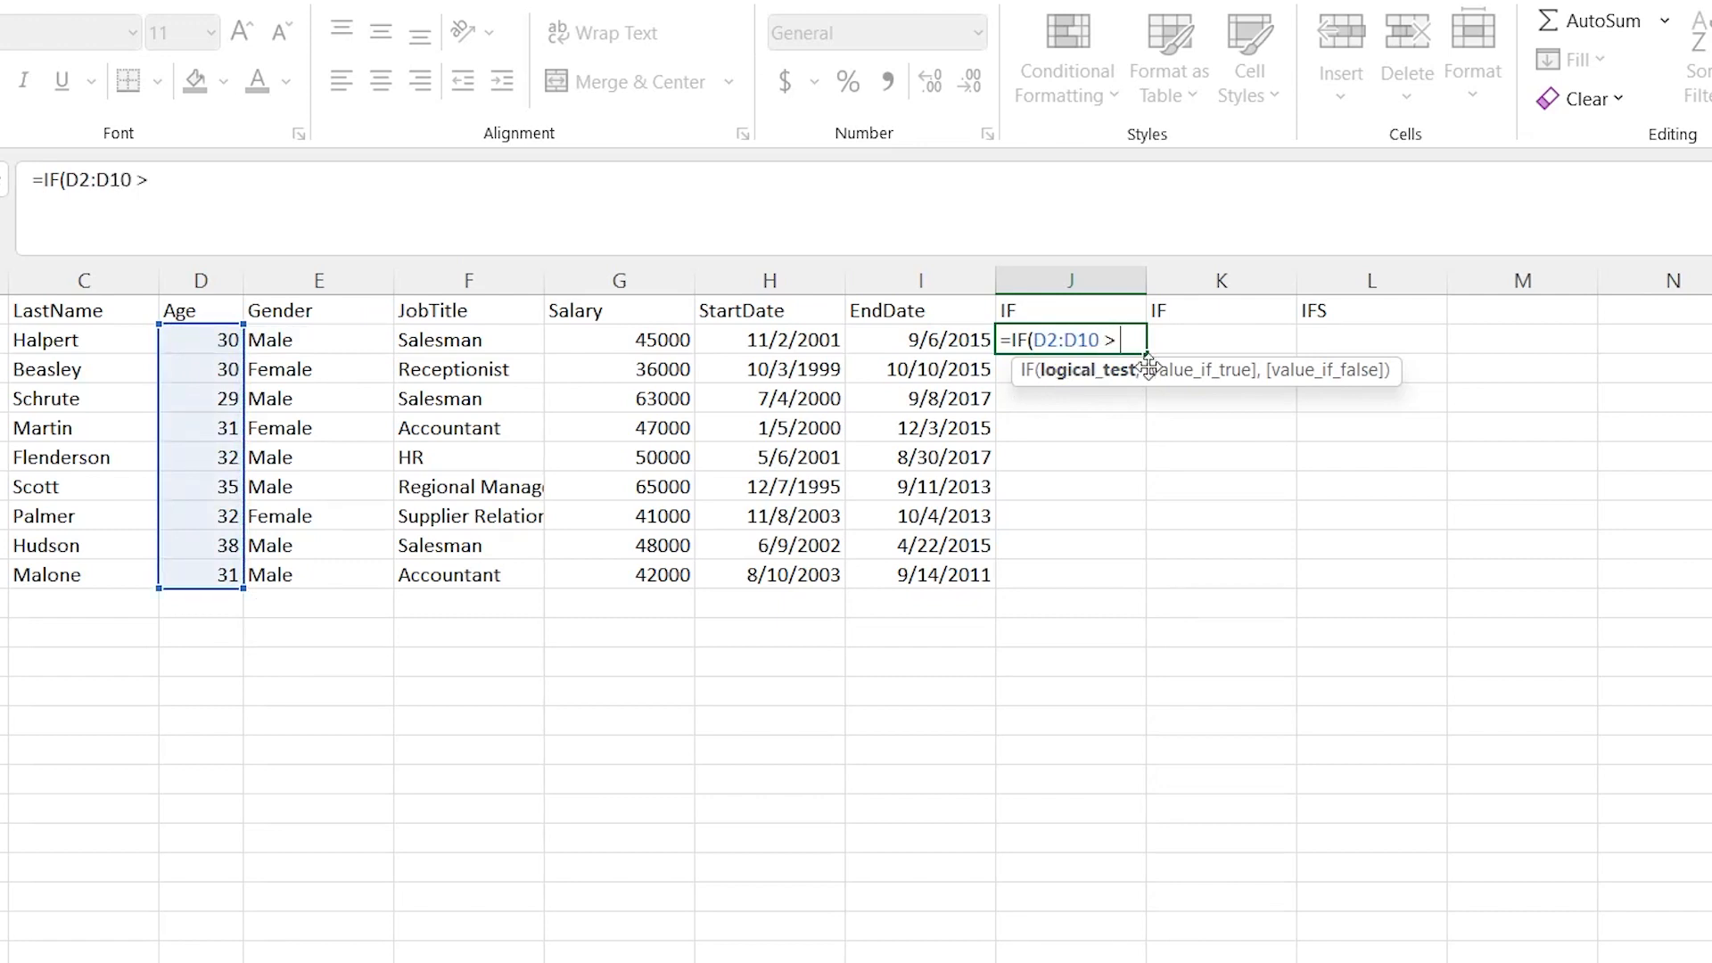
text( 30,)
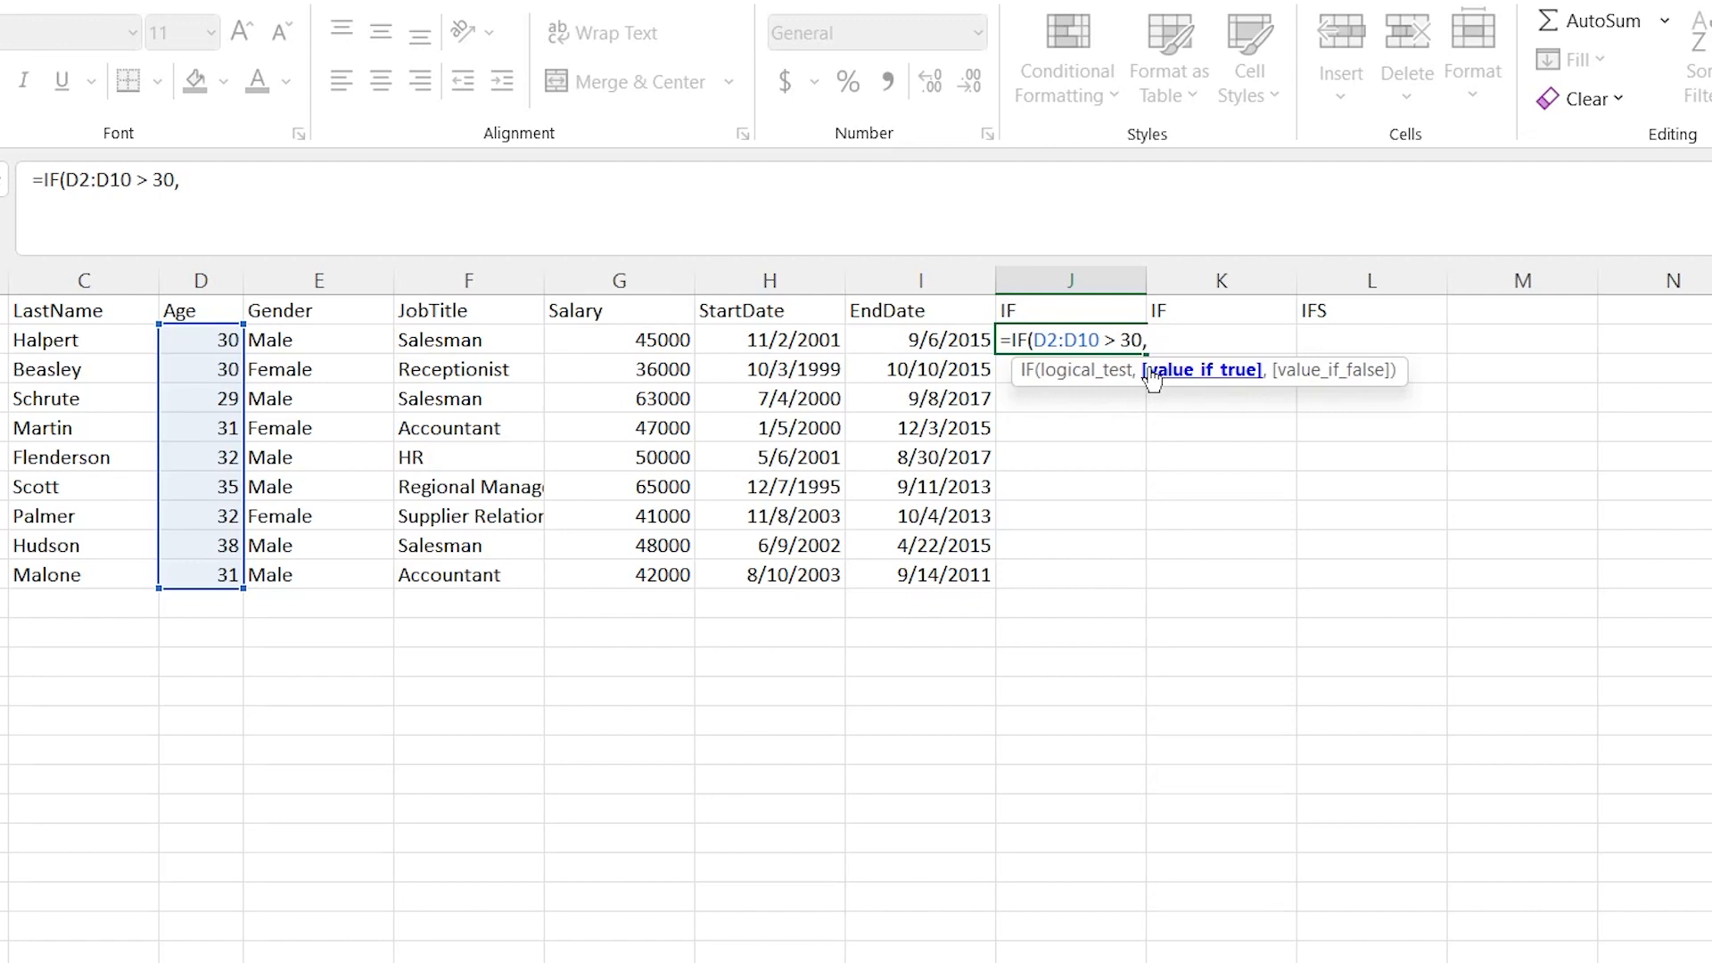
text( "Old",)
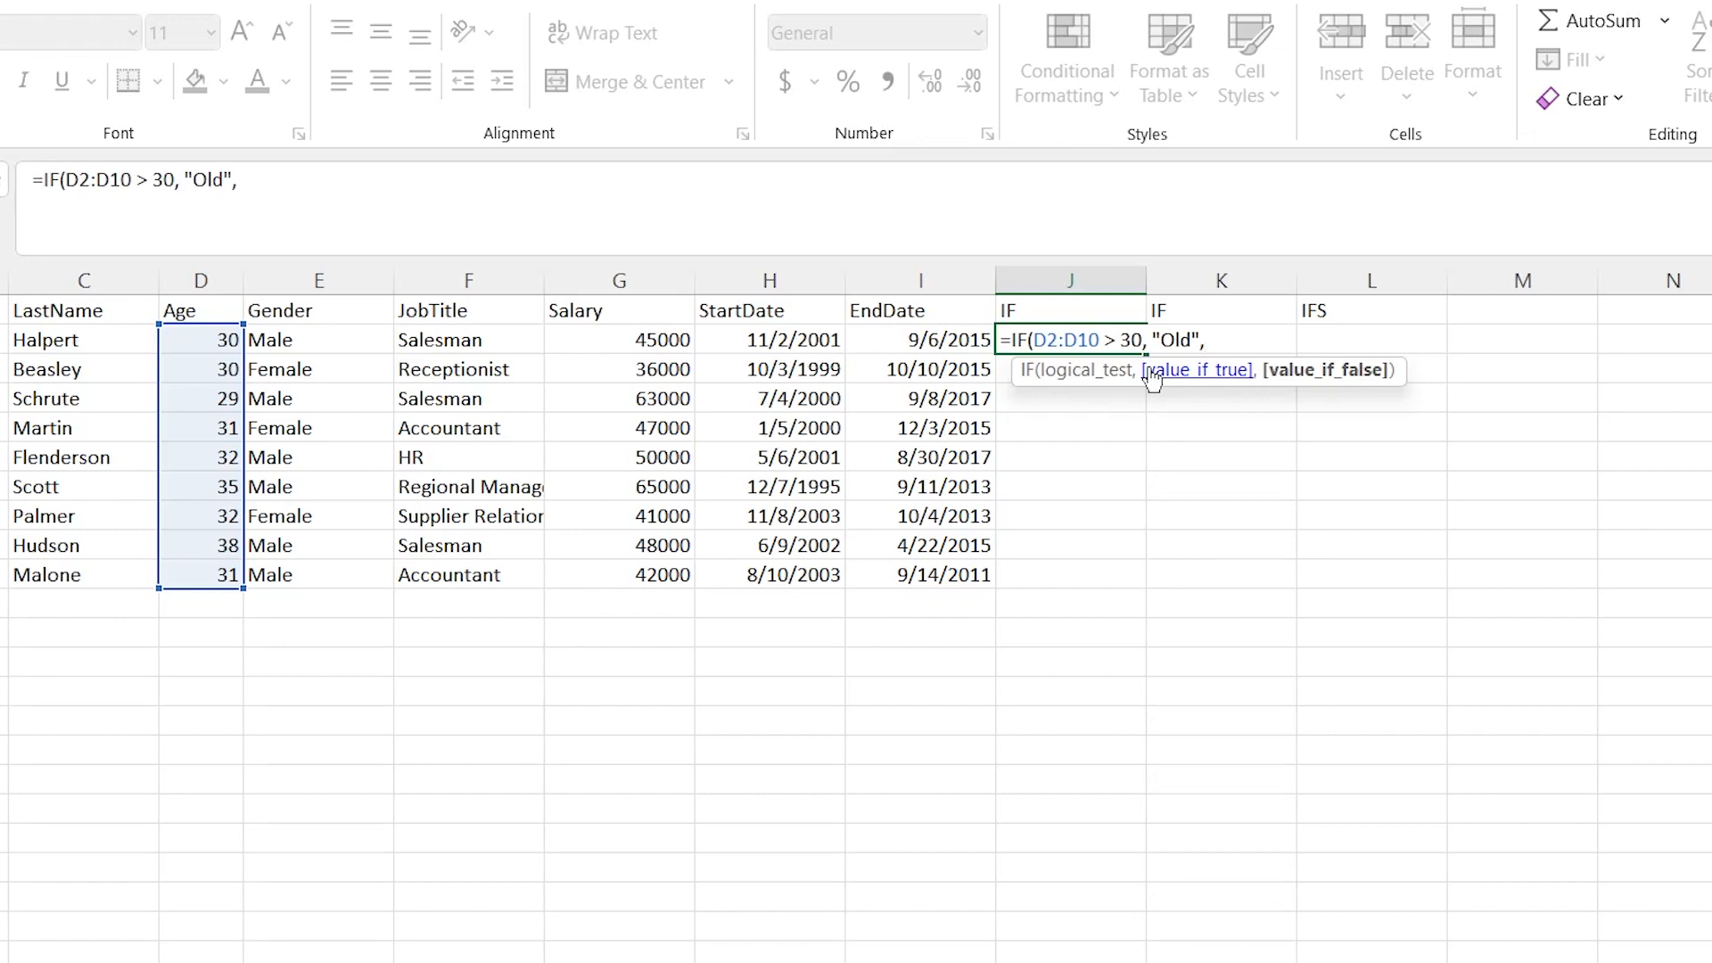
text("Young"))
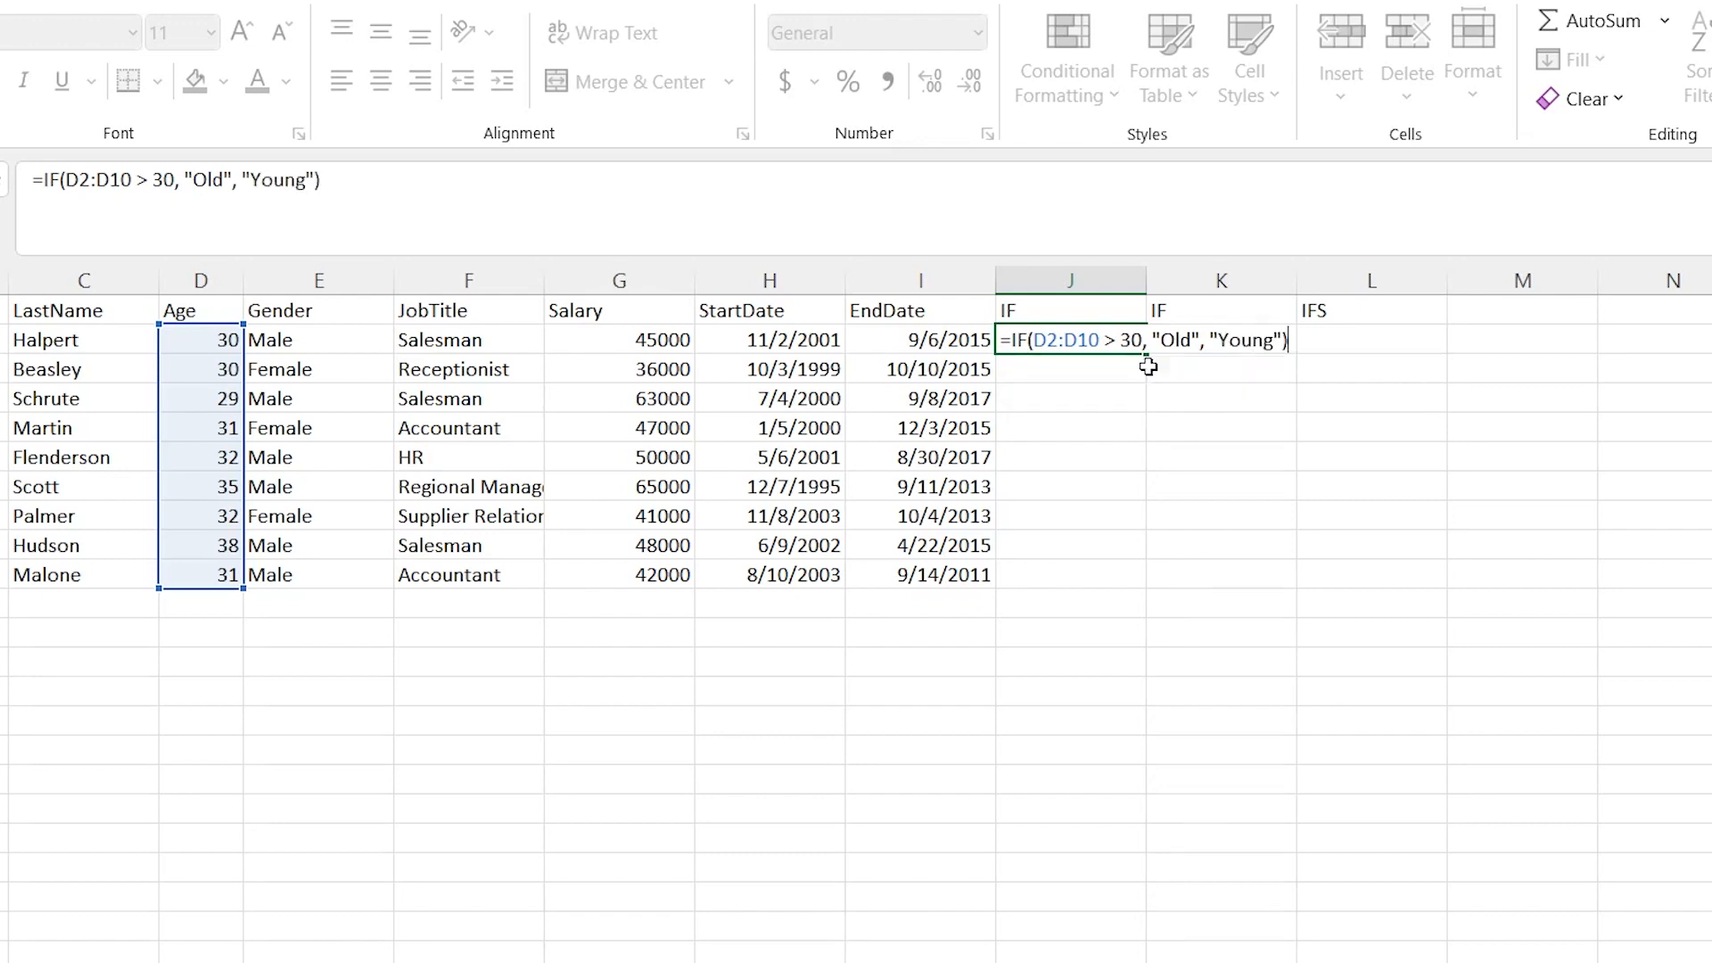
key(Return)
click(1077, 650)
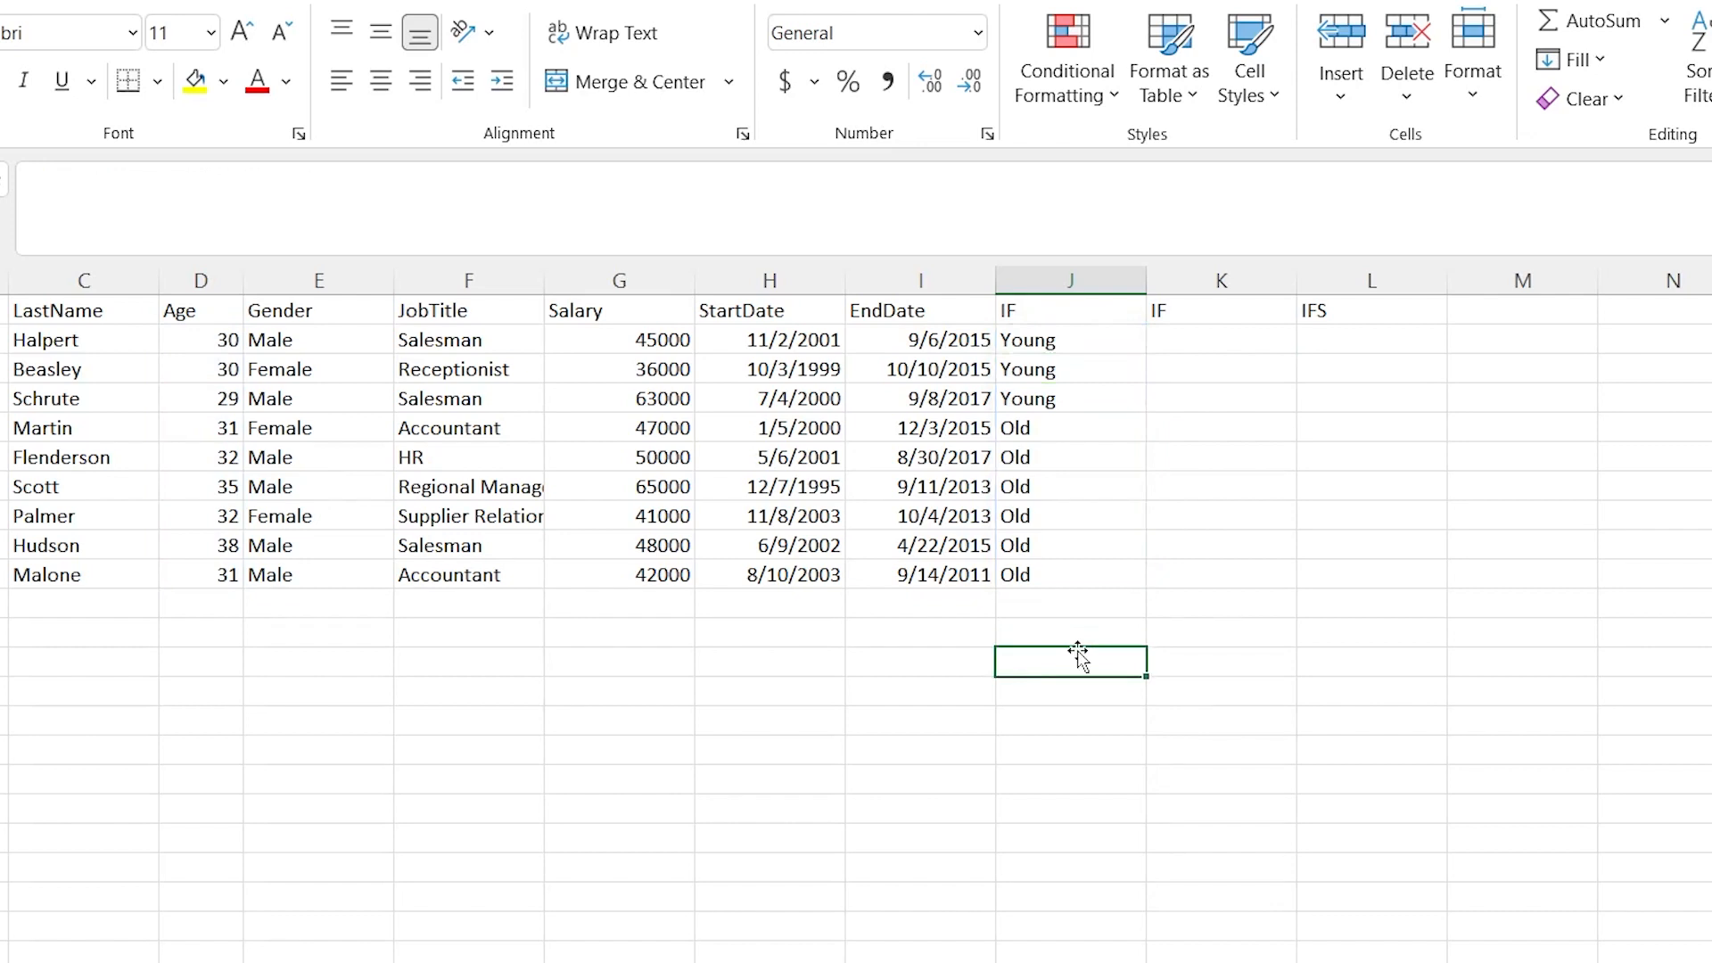
- Compare the first three IF results with the Age column and review the formula in J2
drag(1072, 338, 1072, 393)
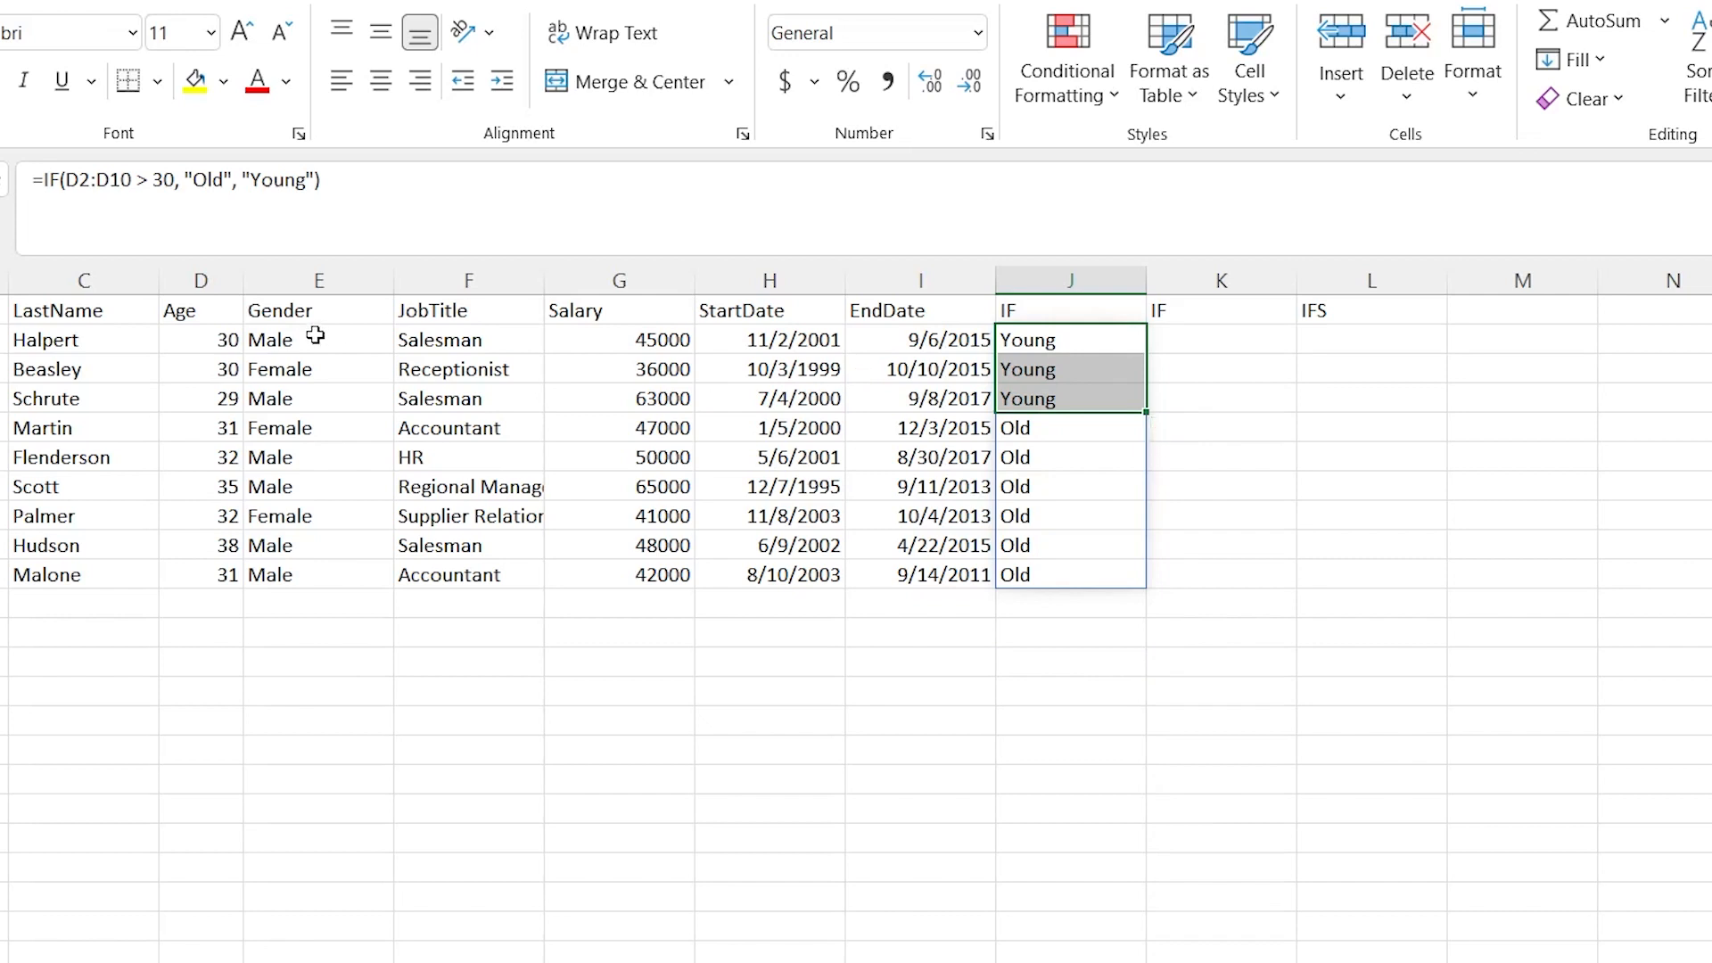
drag(189, 341, 193, 400)
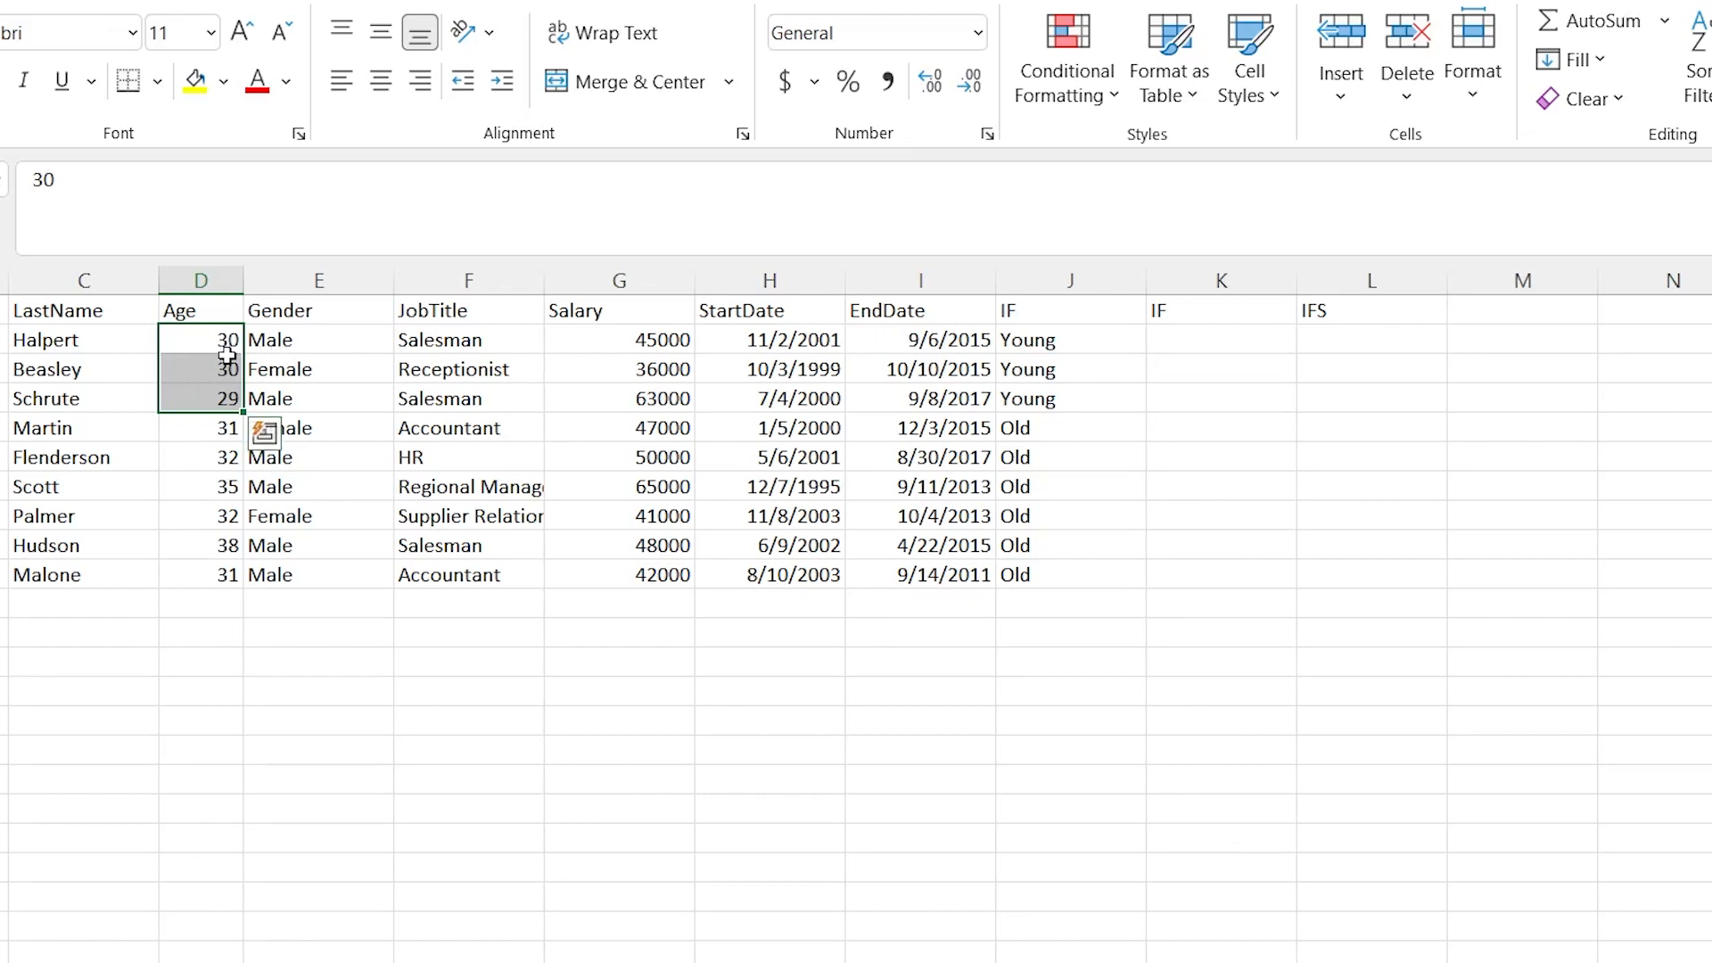
click(1061, 343)
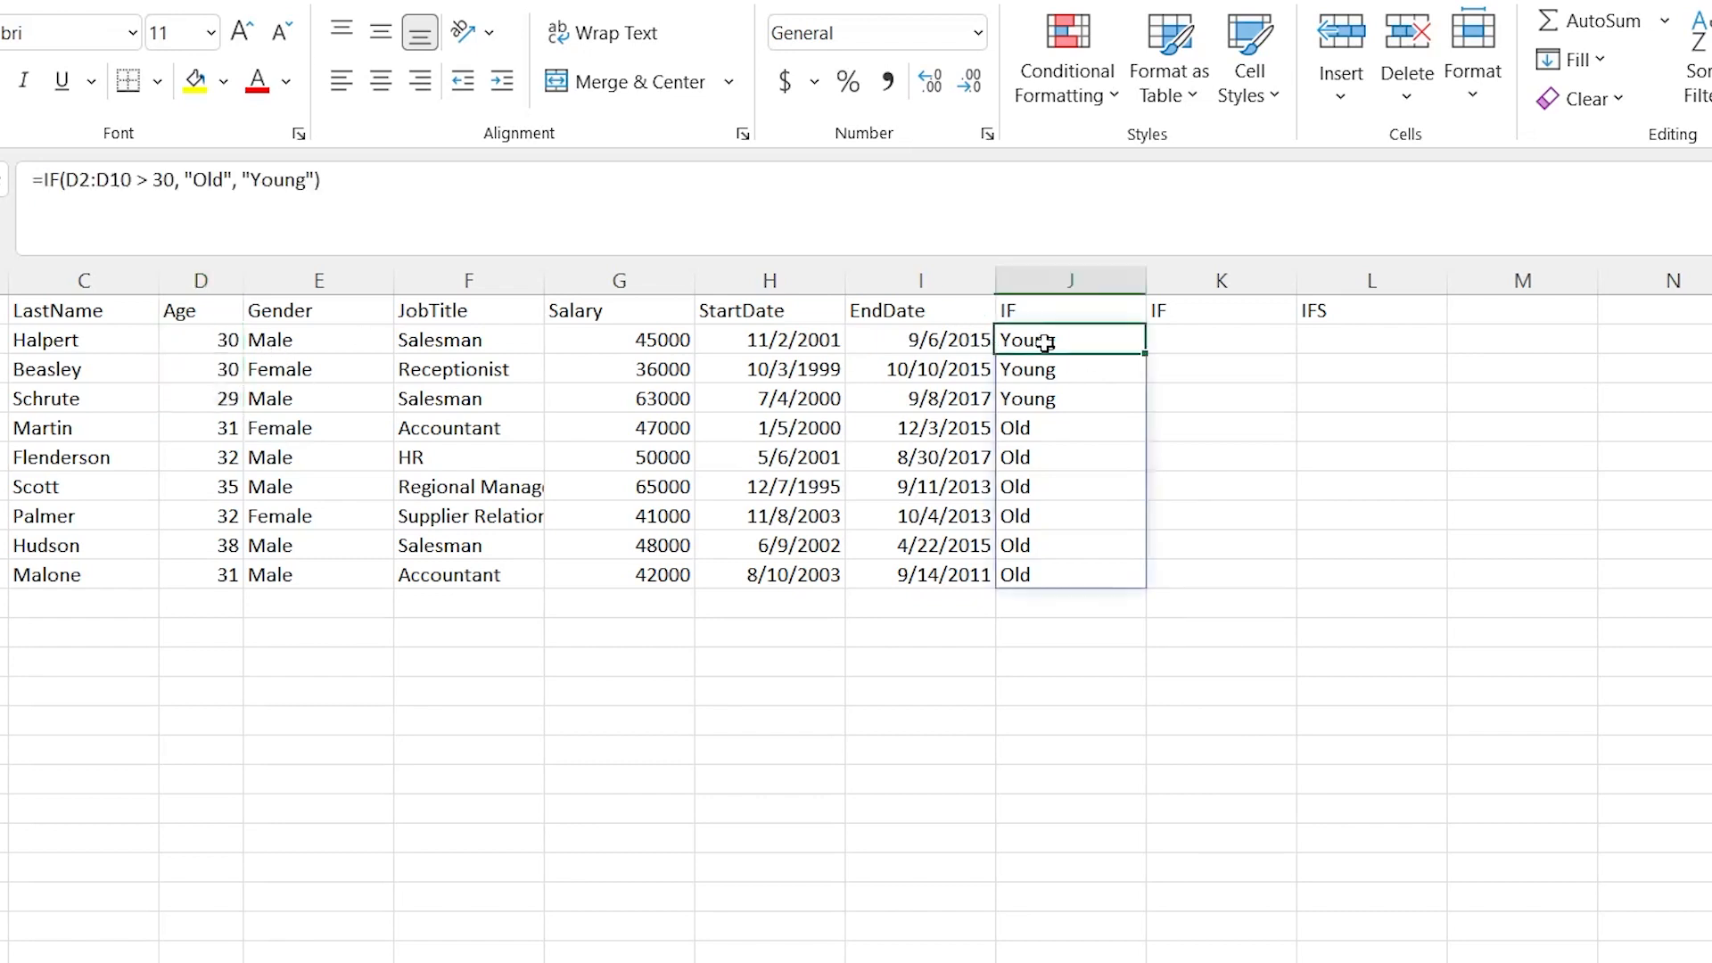
double_click(1095, 339)
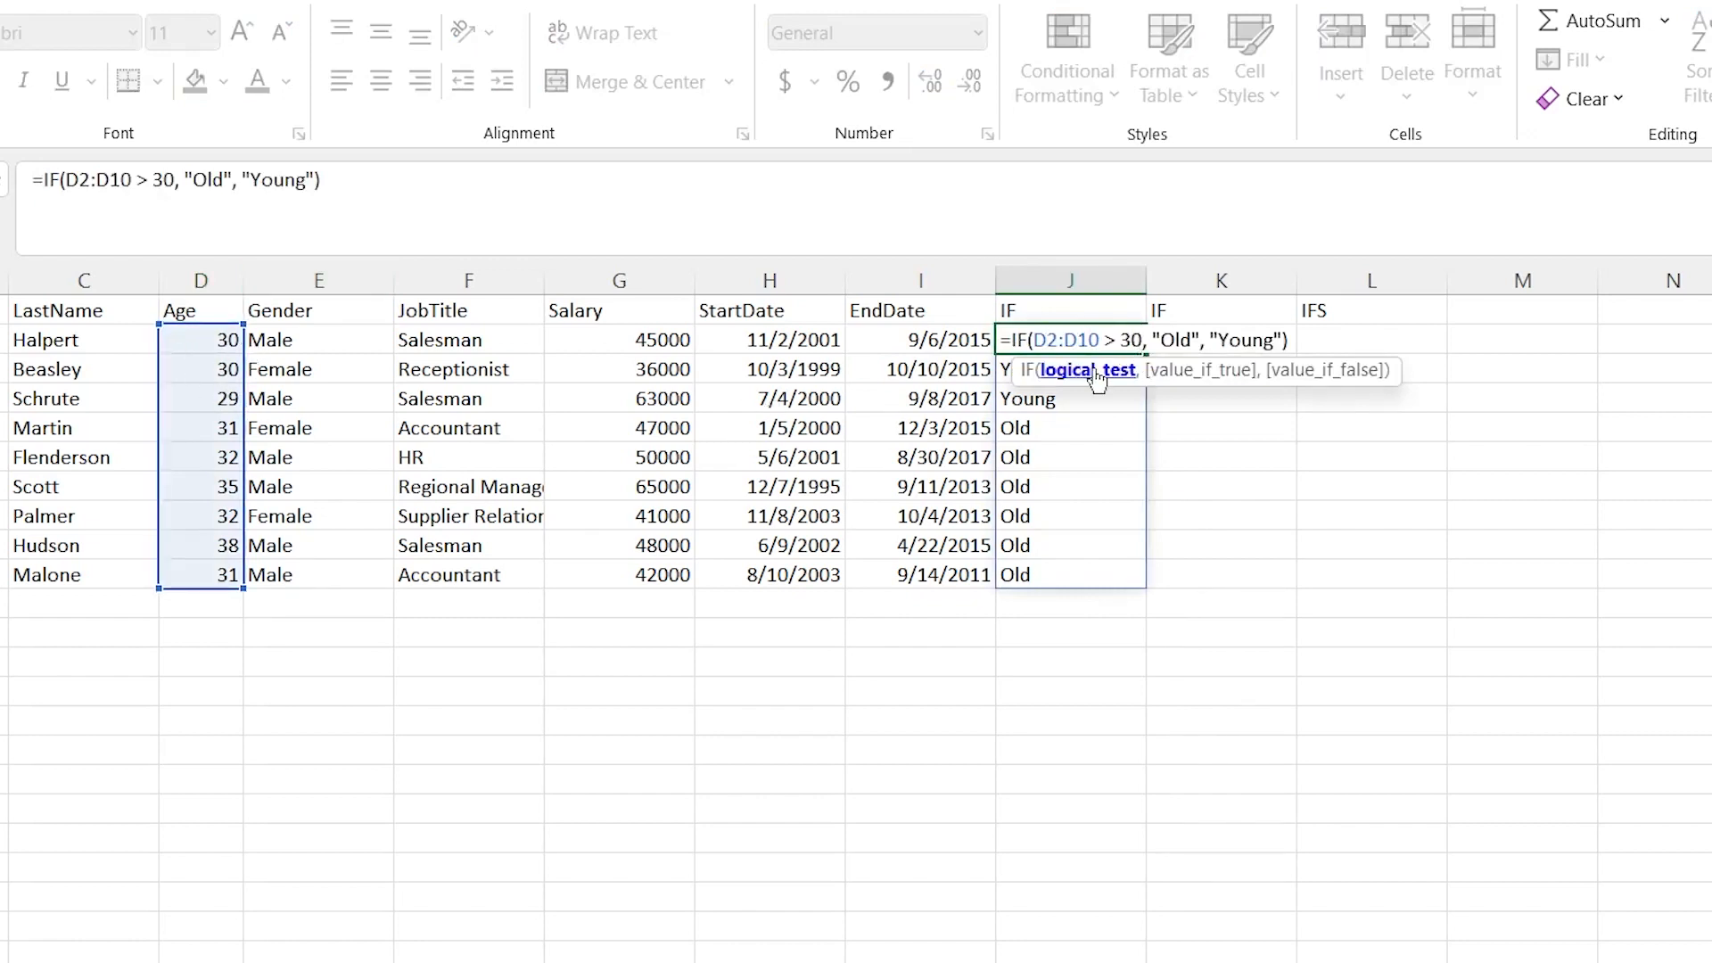
key(Escape)
- Delete the second, empty IF column K
click(1217, 339)
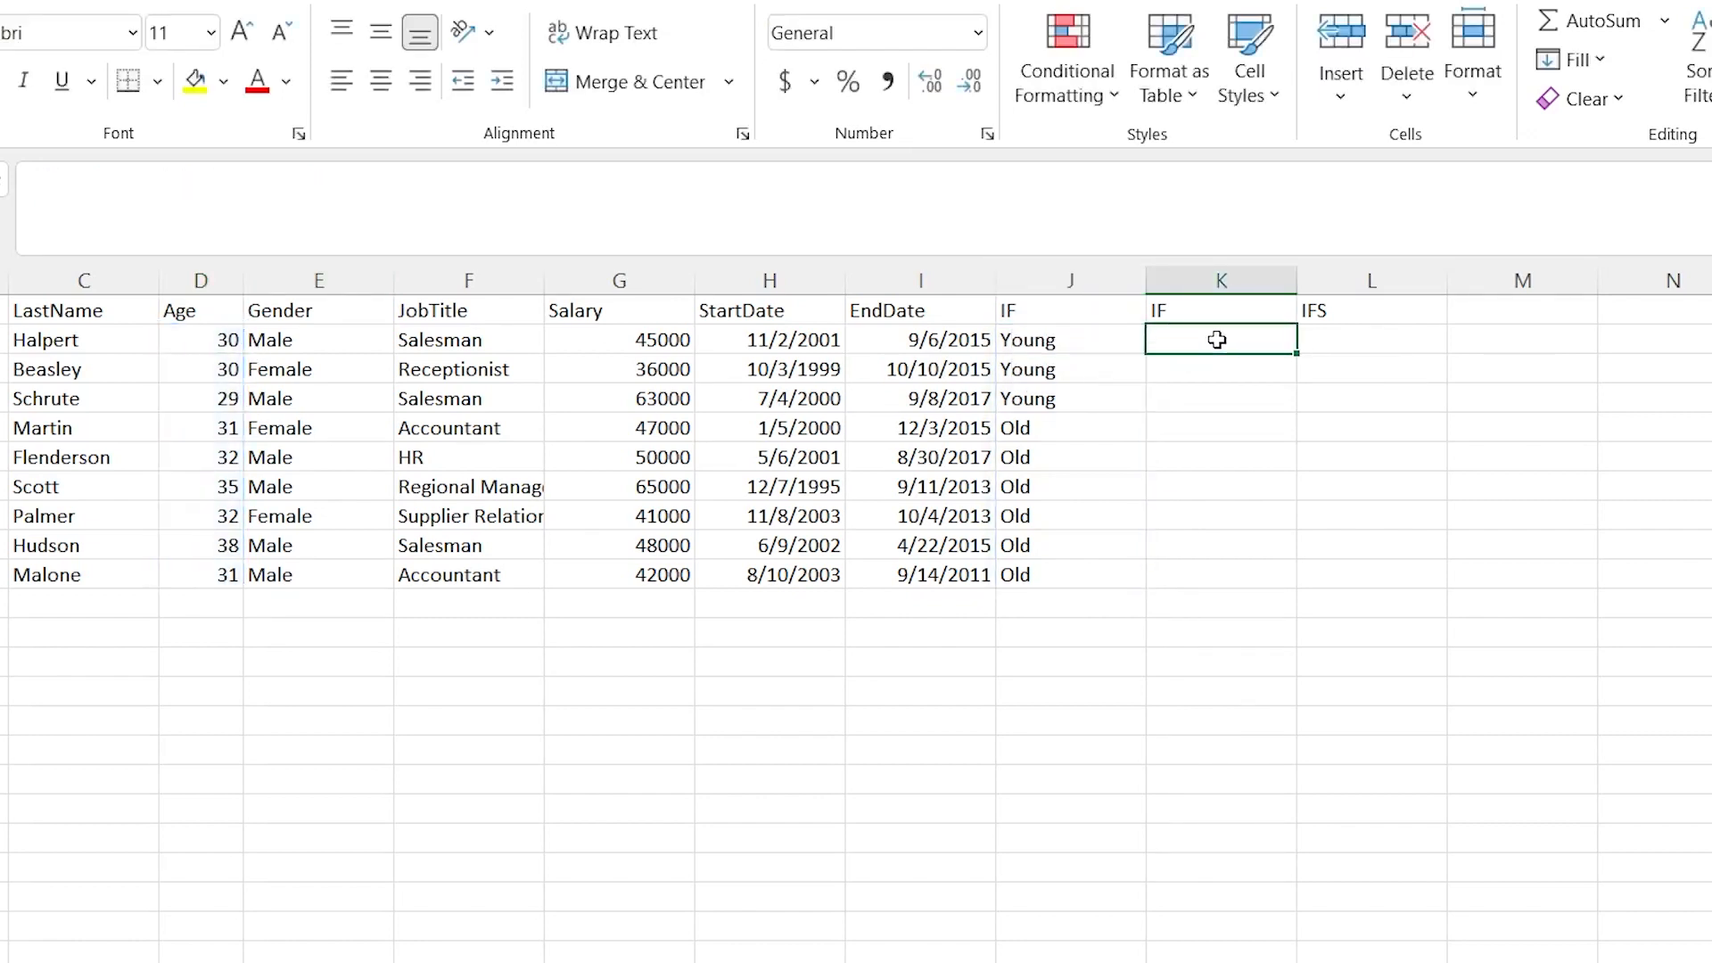
right_click(1235, 285)
click(1321, 587)
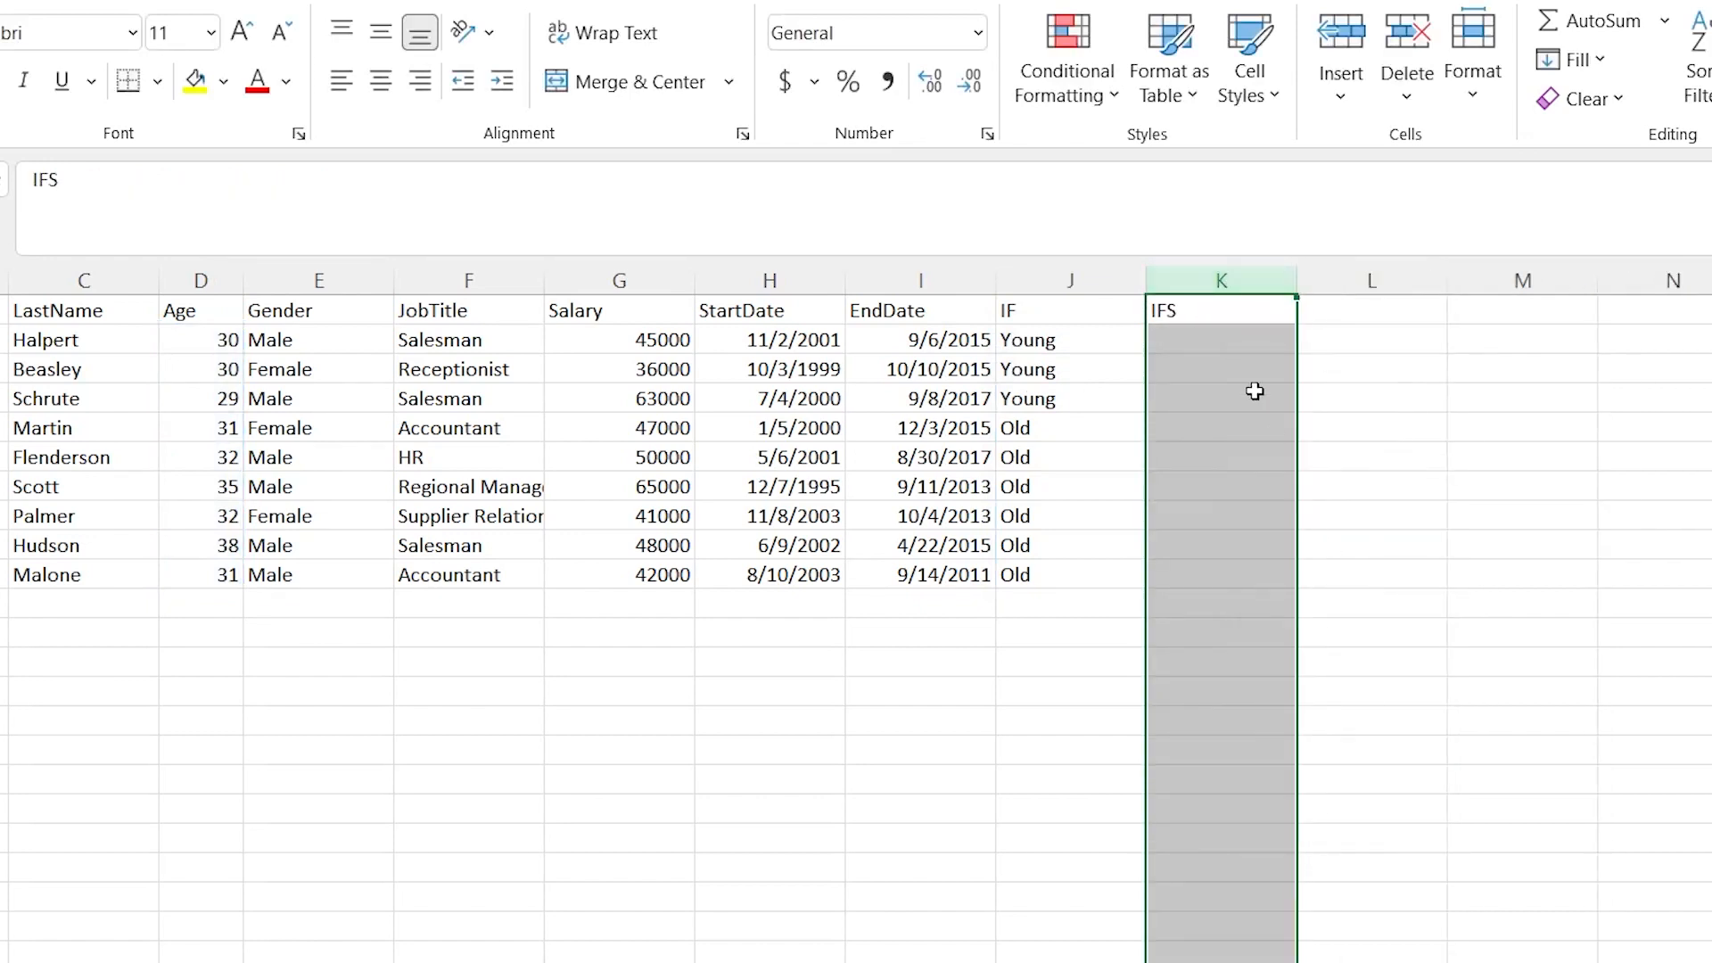
click(1192, 334)
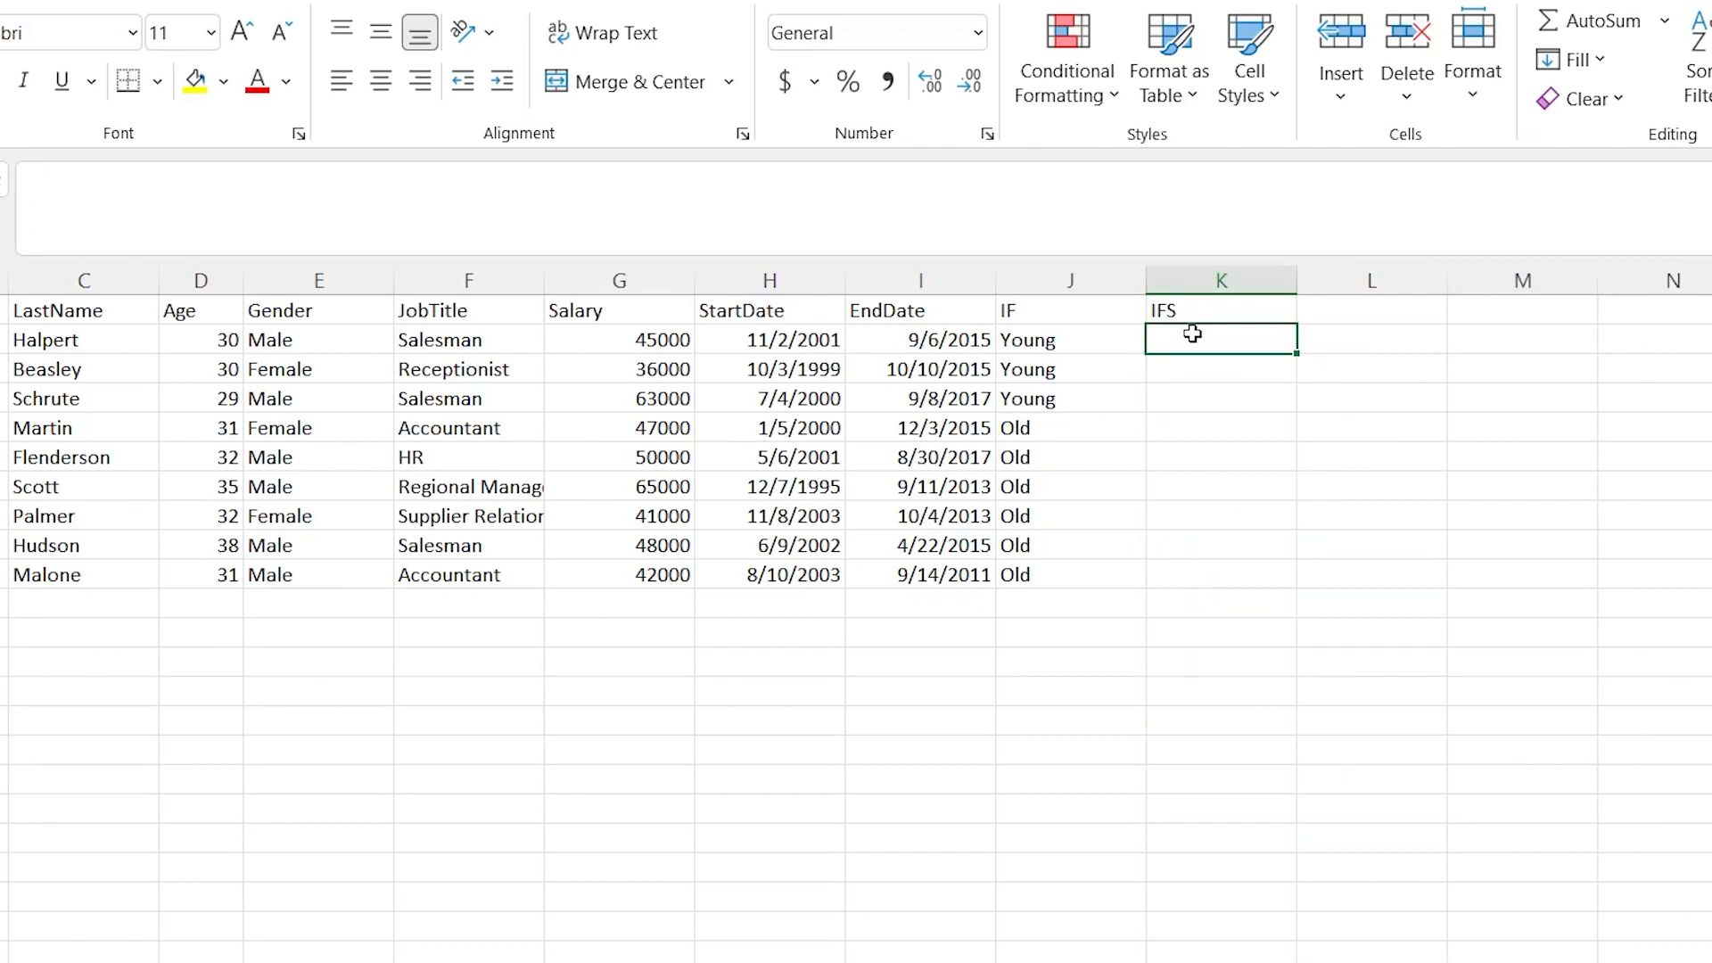
double_click(1192, 333)
text(=IFS()
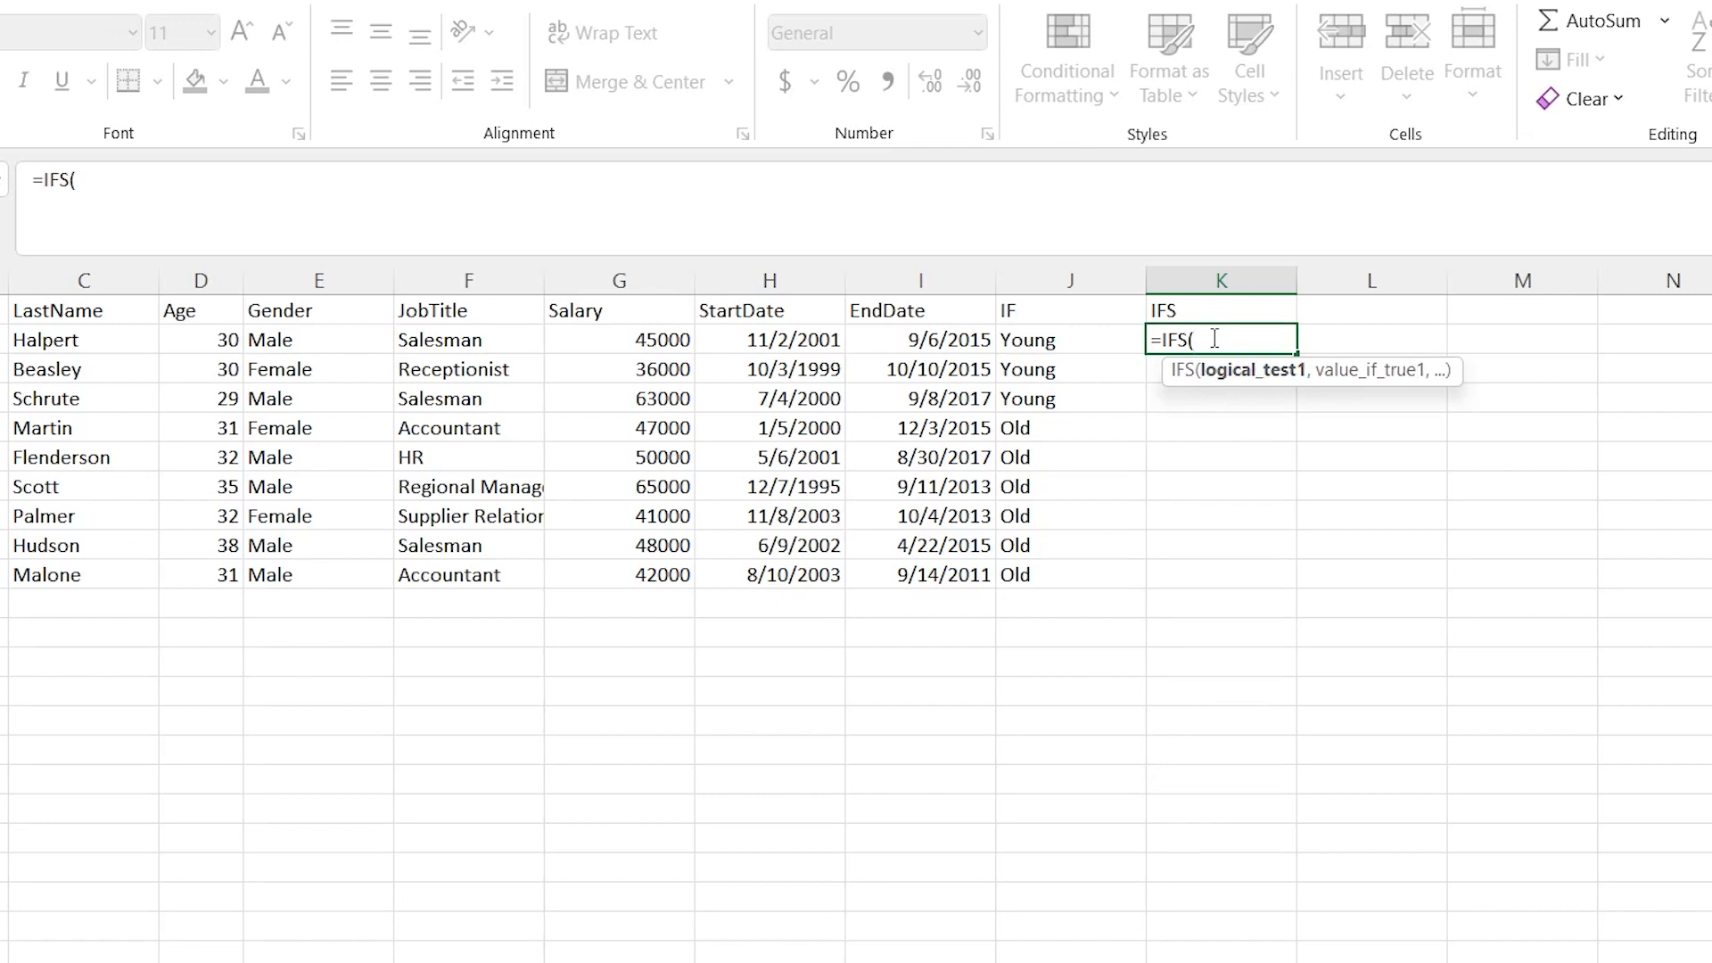
click(1070, 335)
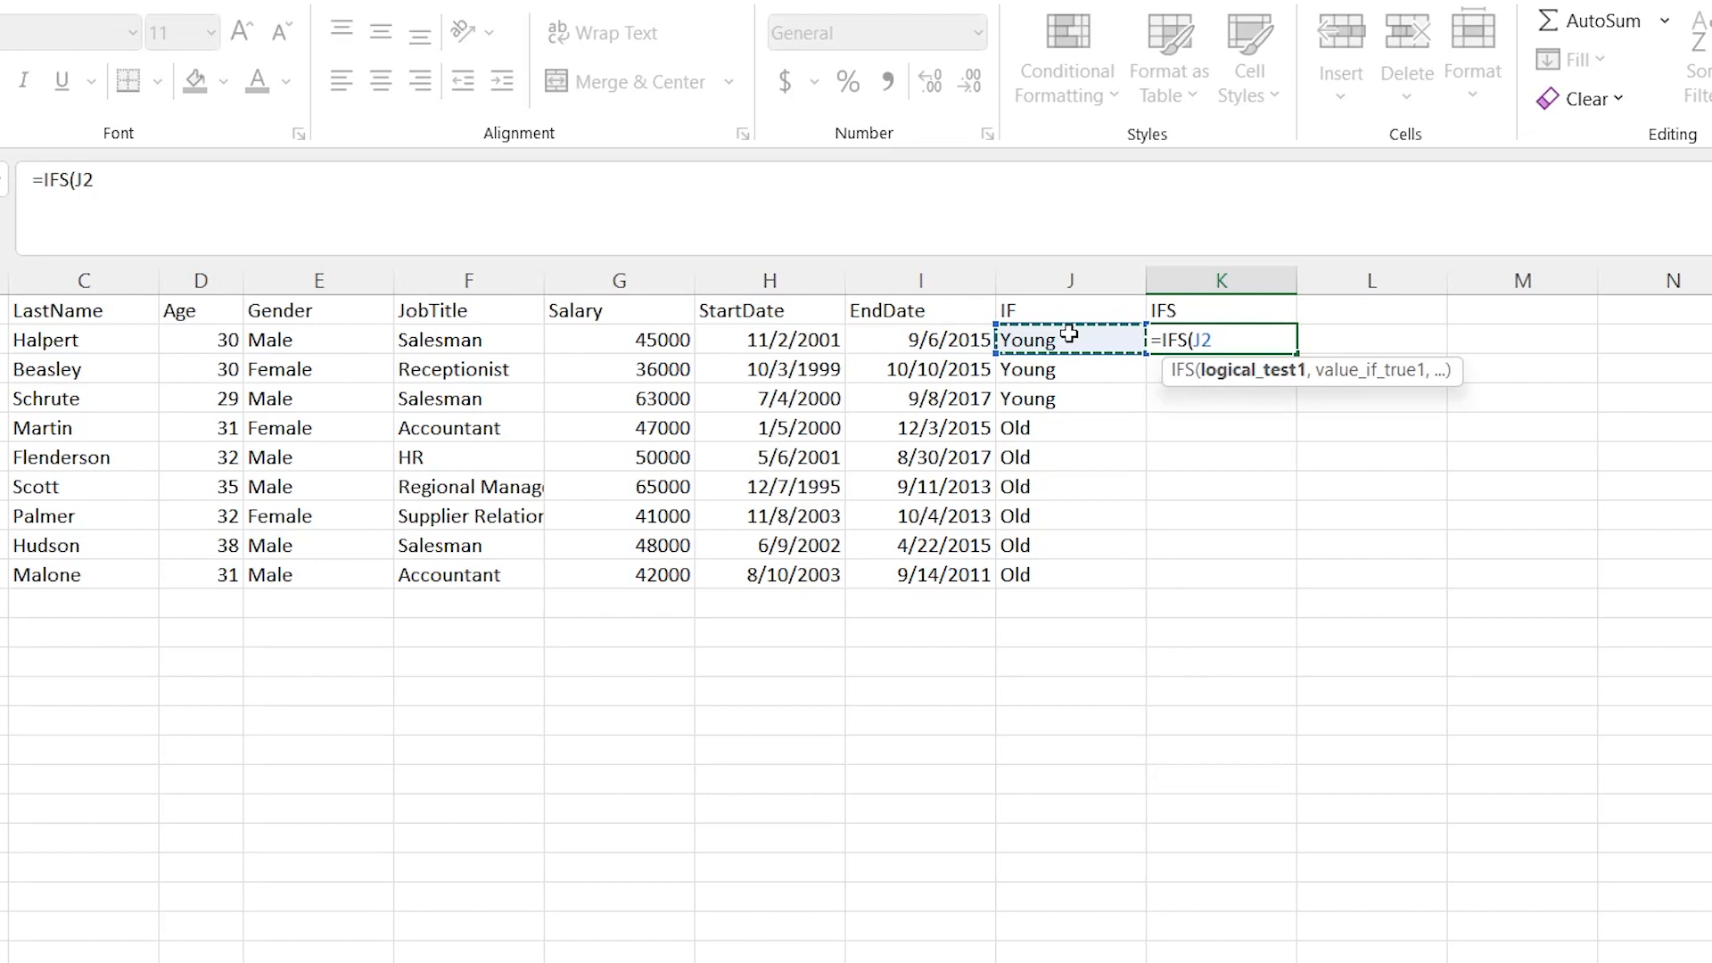
key(Escape)
double_click(1070, 340)
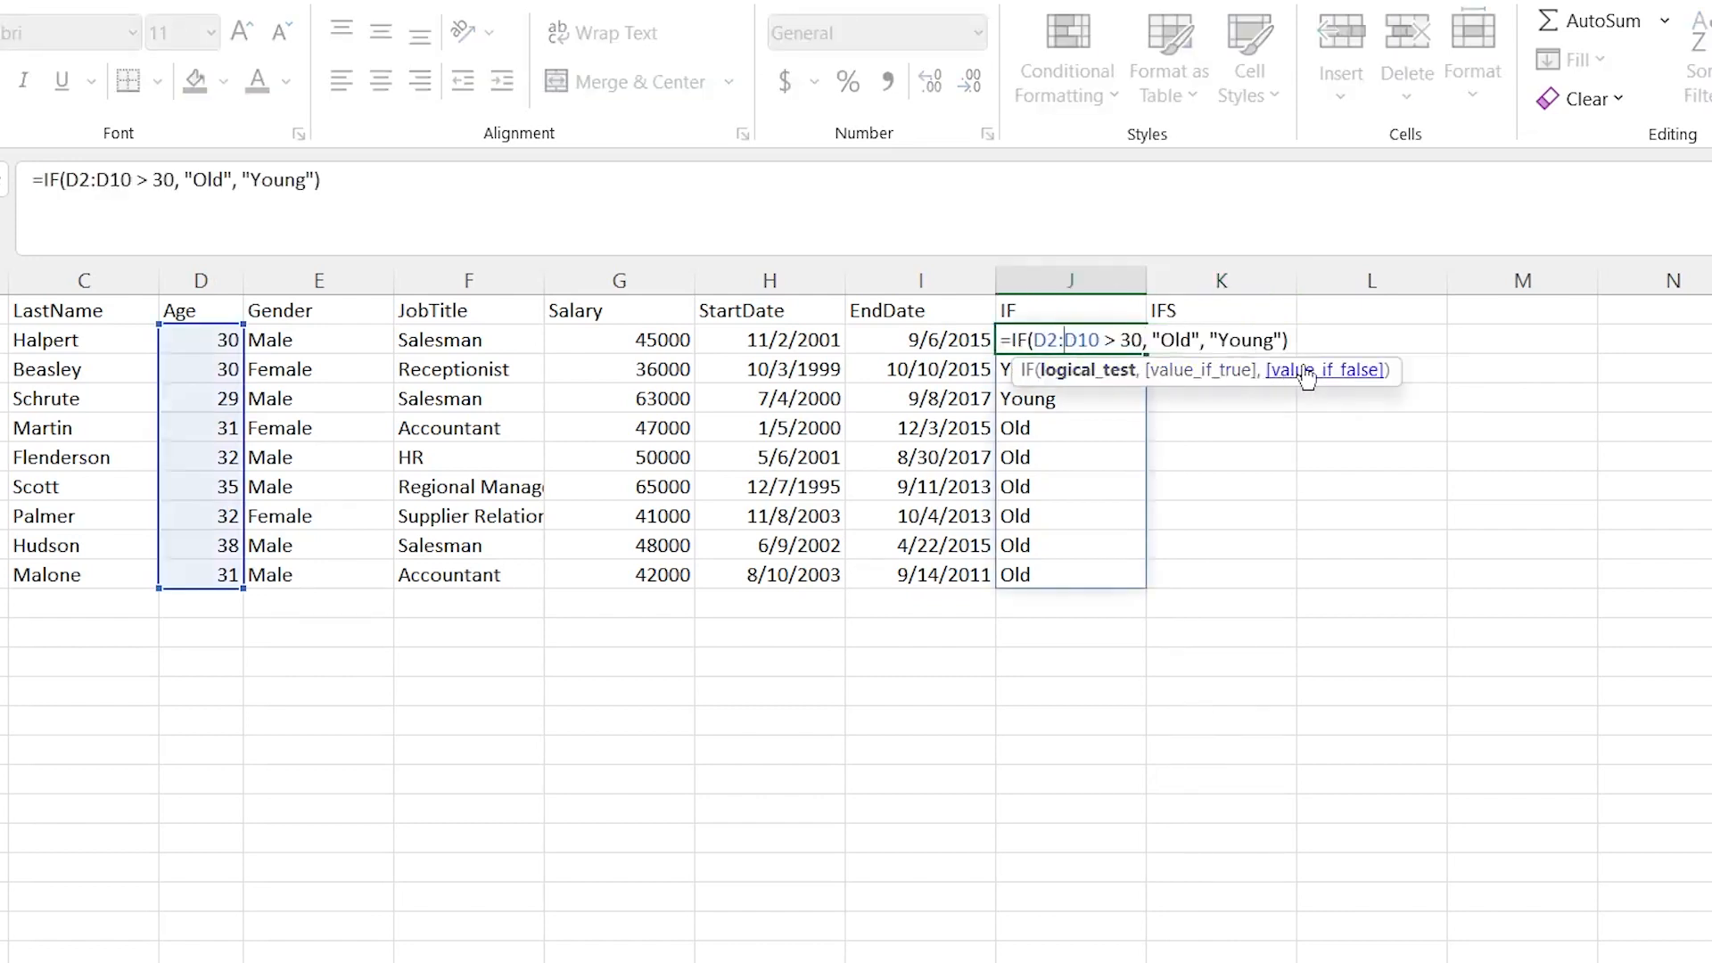
key(Escape)
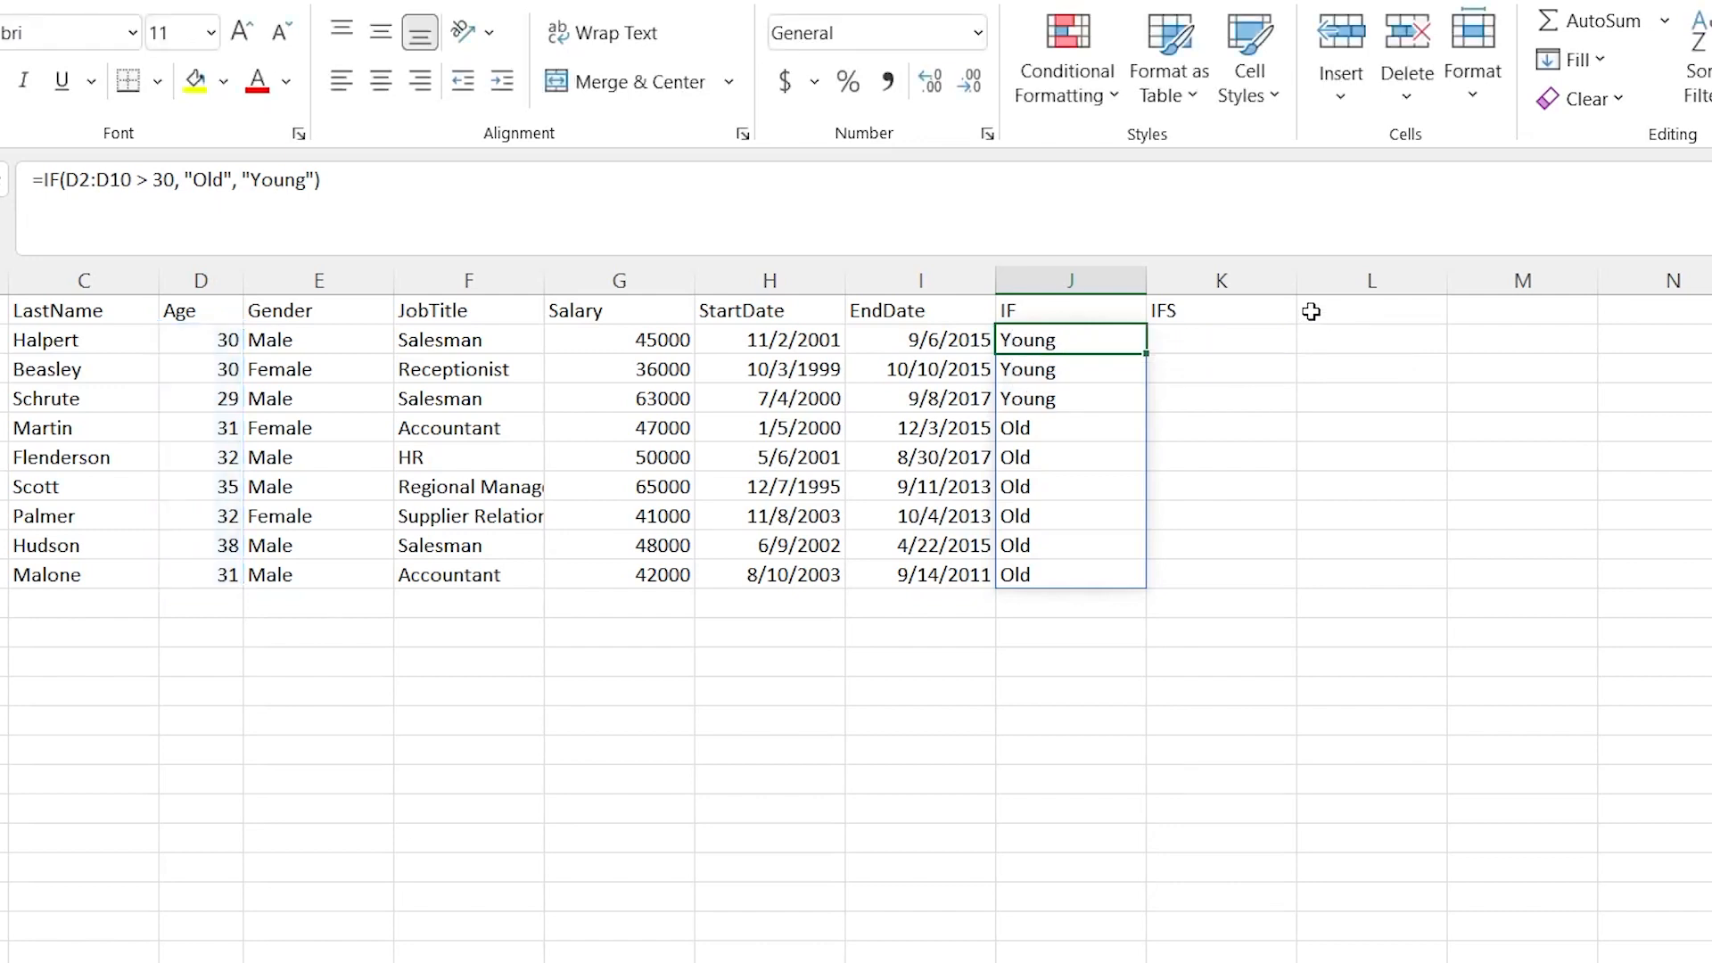
- Begin an IFS formula in cell K2 whose first condition is F2:F10 = "Salesman", returning "Sales"
double_click(1221, 340)
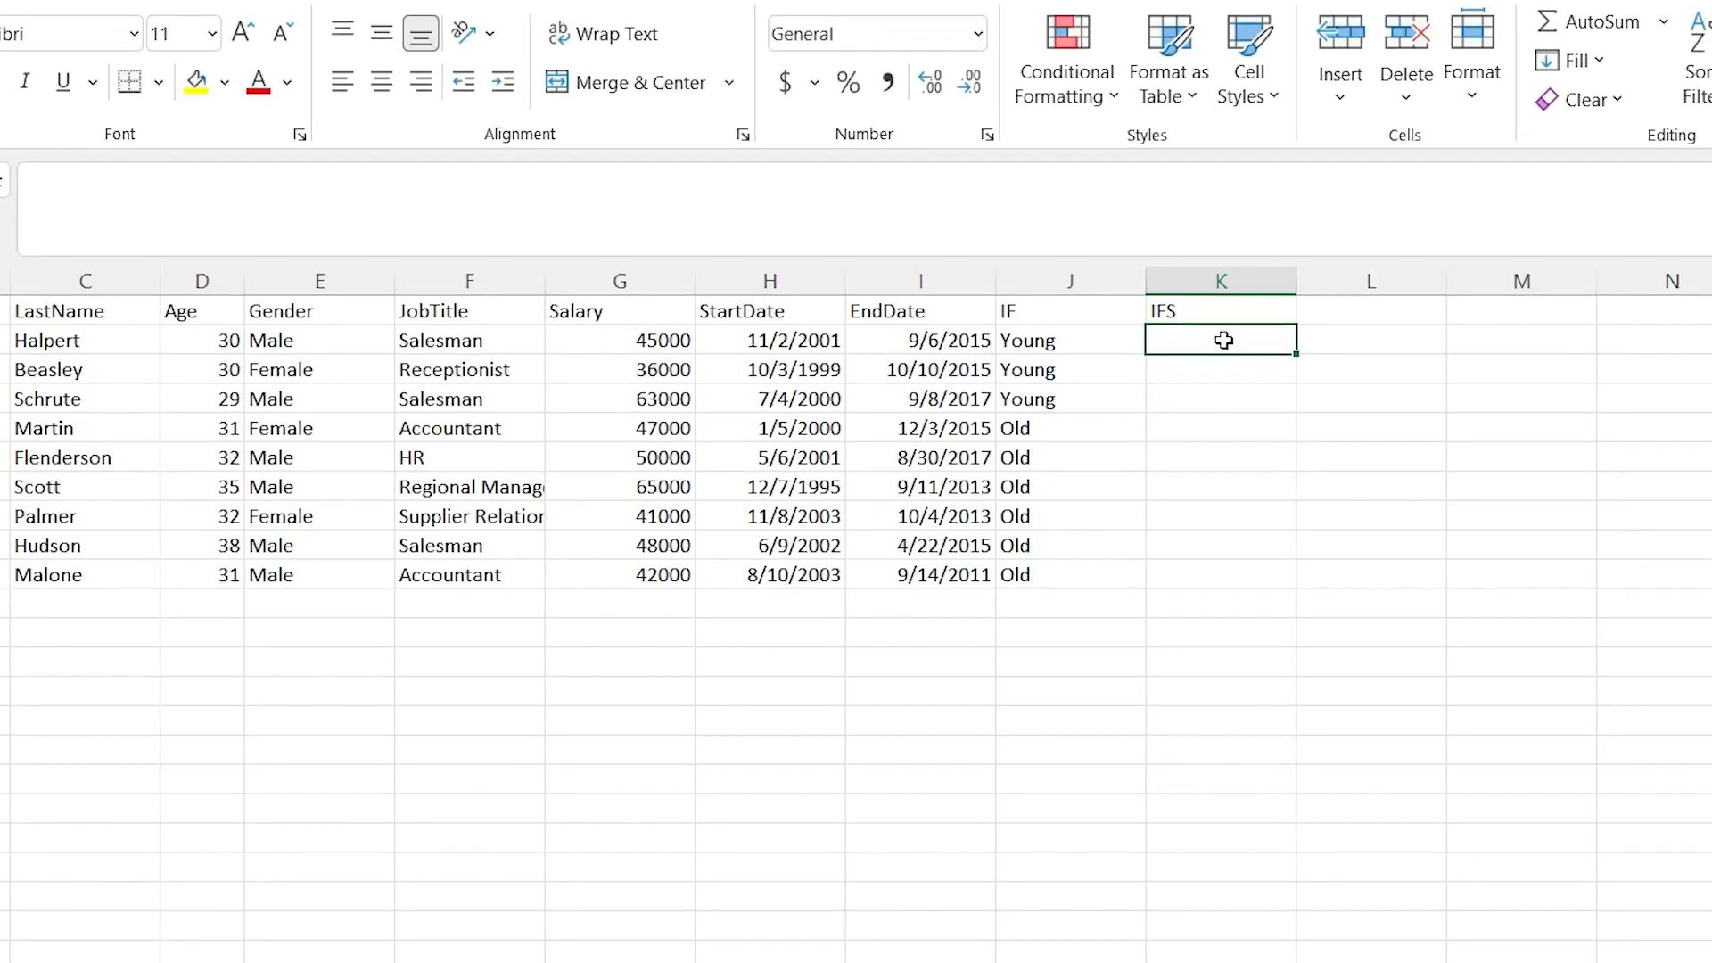
text(=IFS()
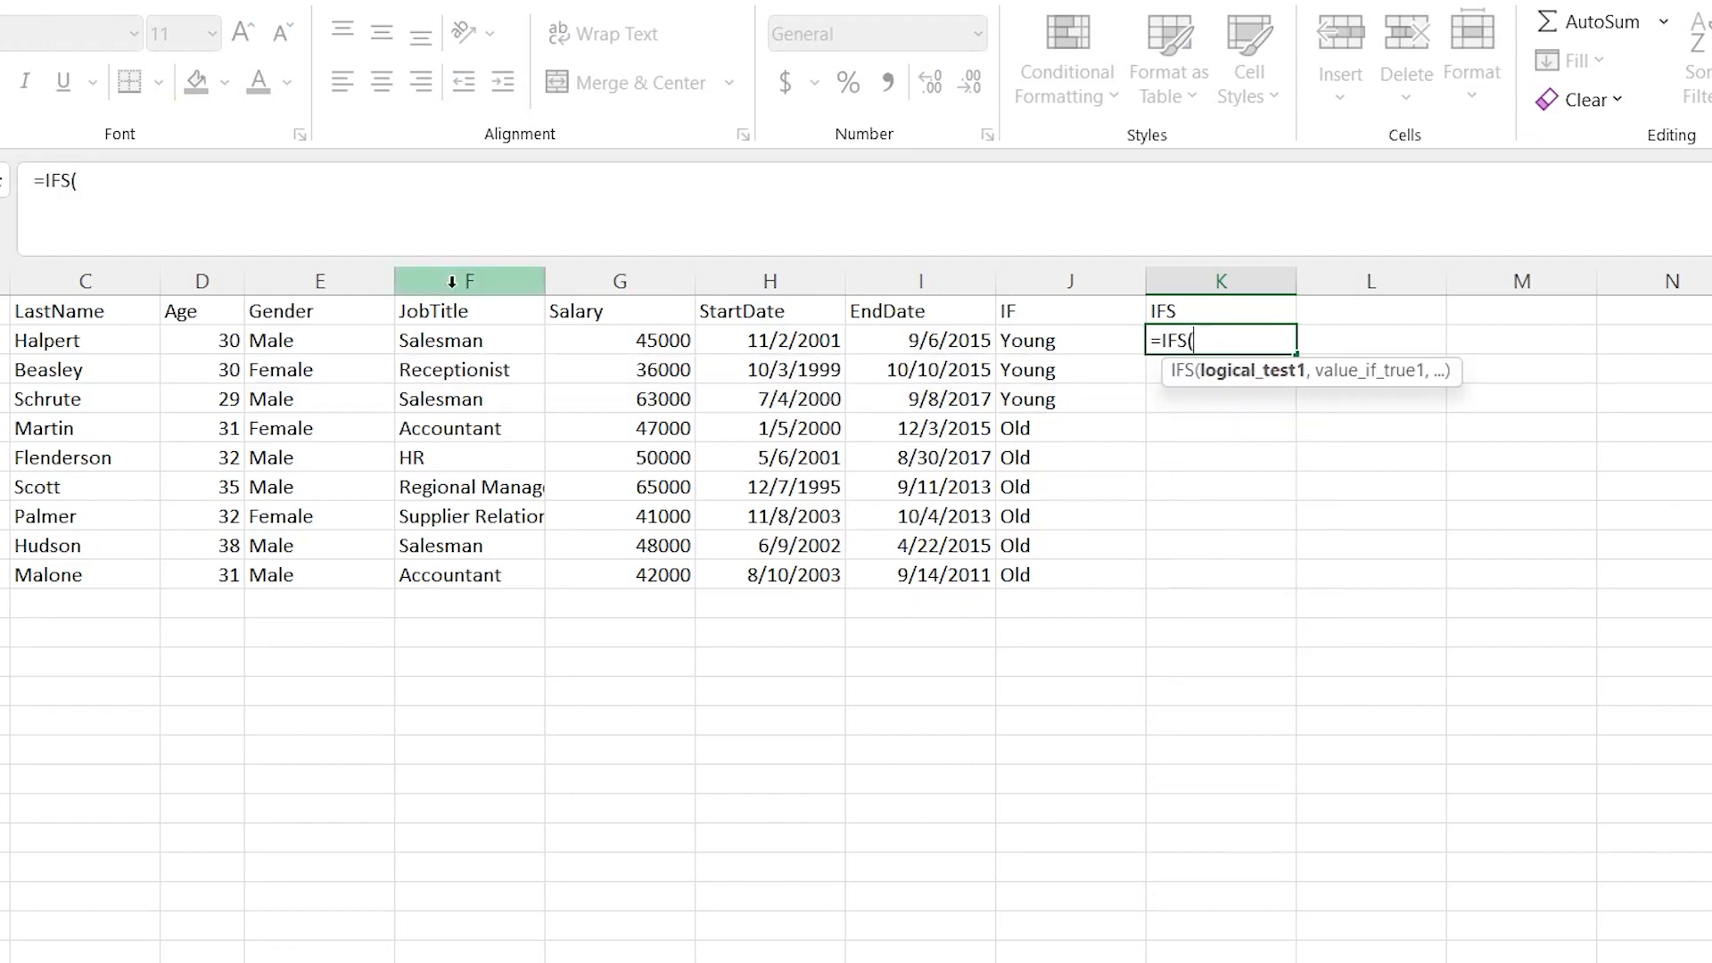
click(479, 341)
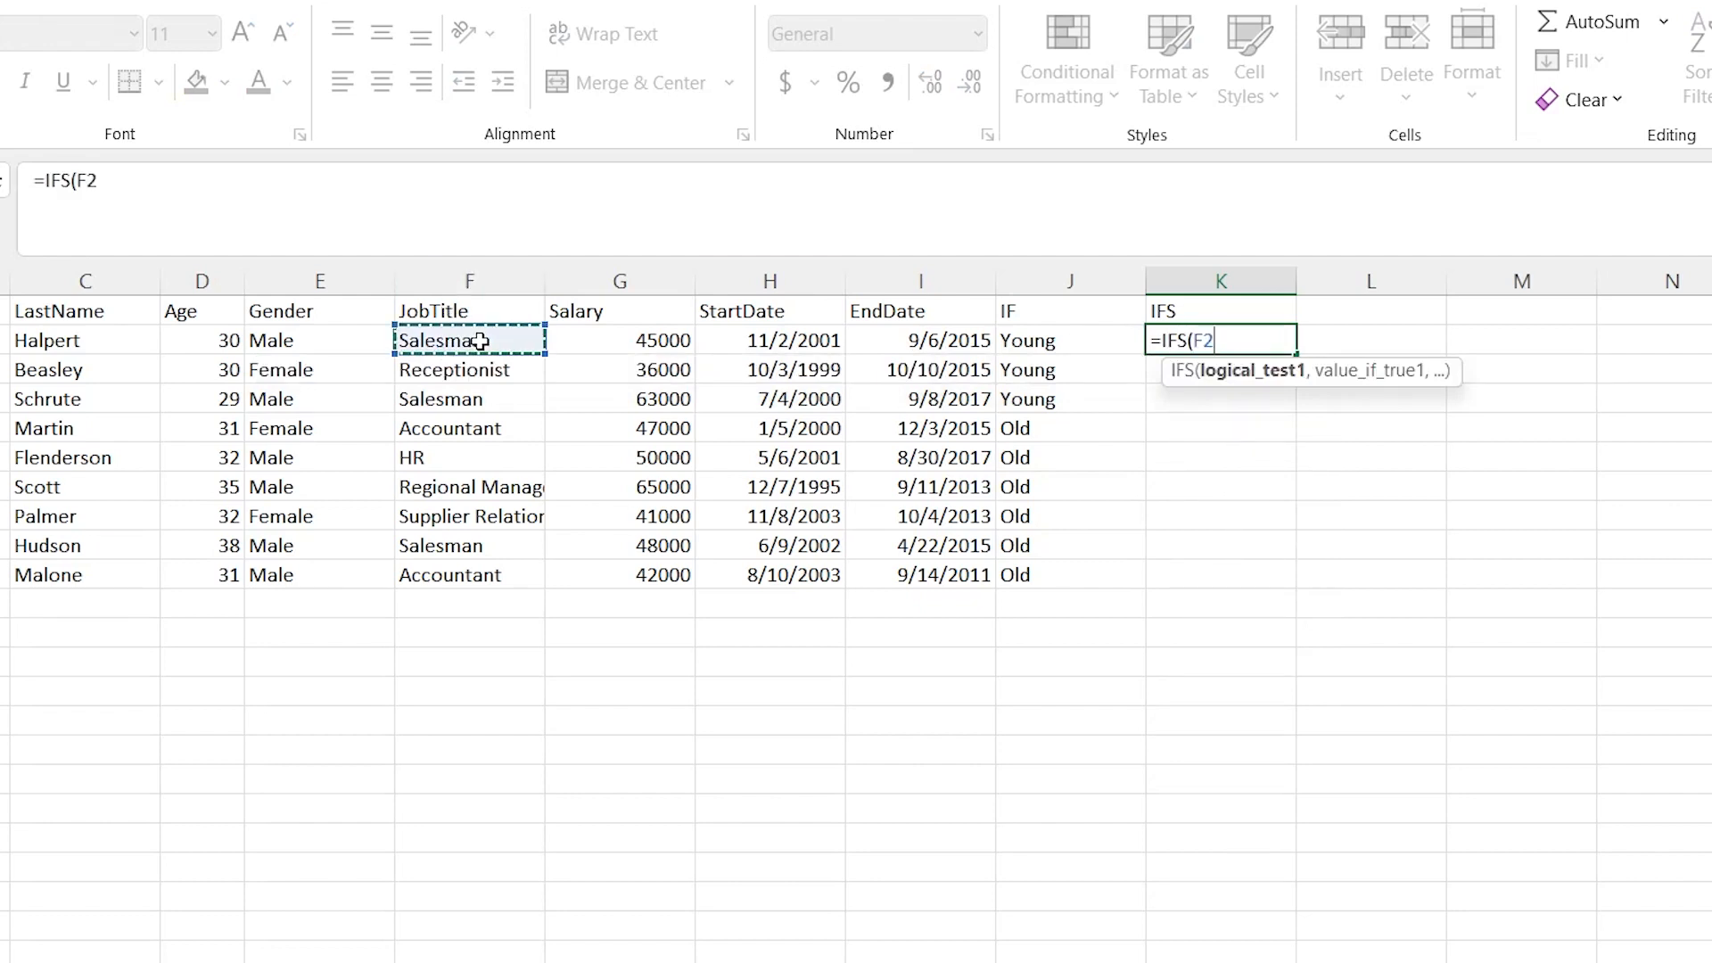
shift+click(474, 571)
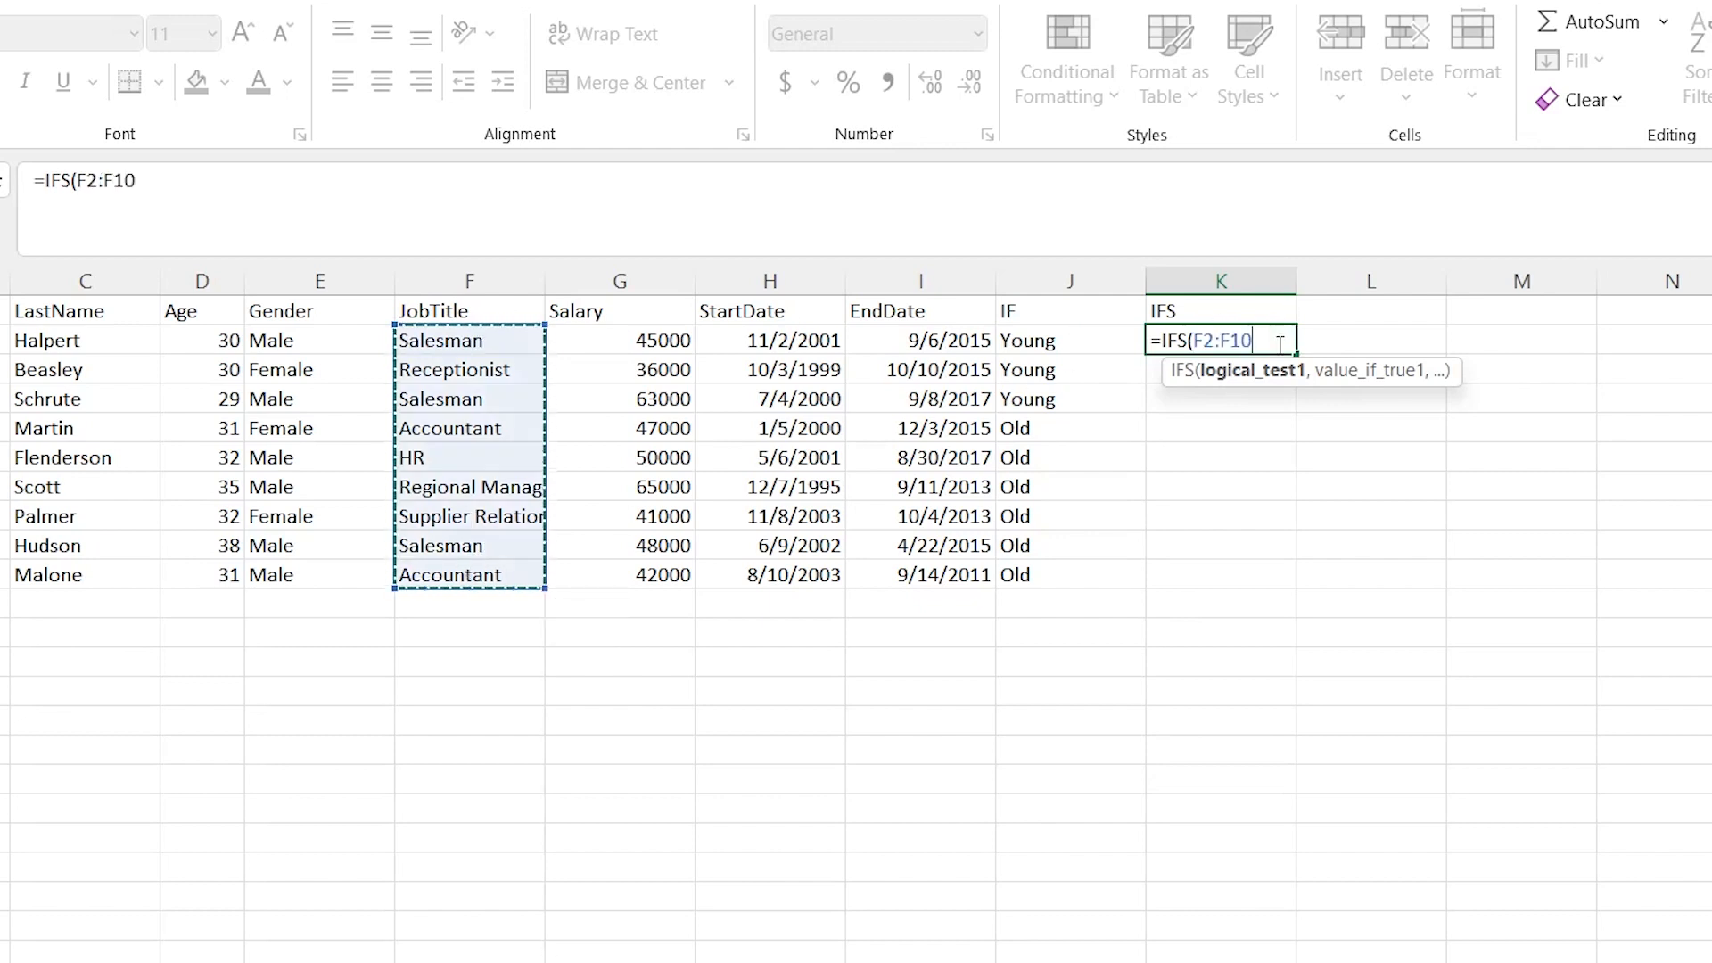
text(= "Sa)
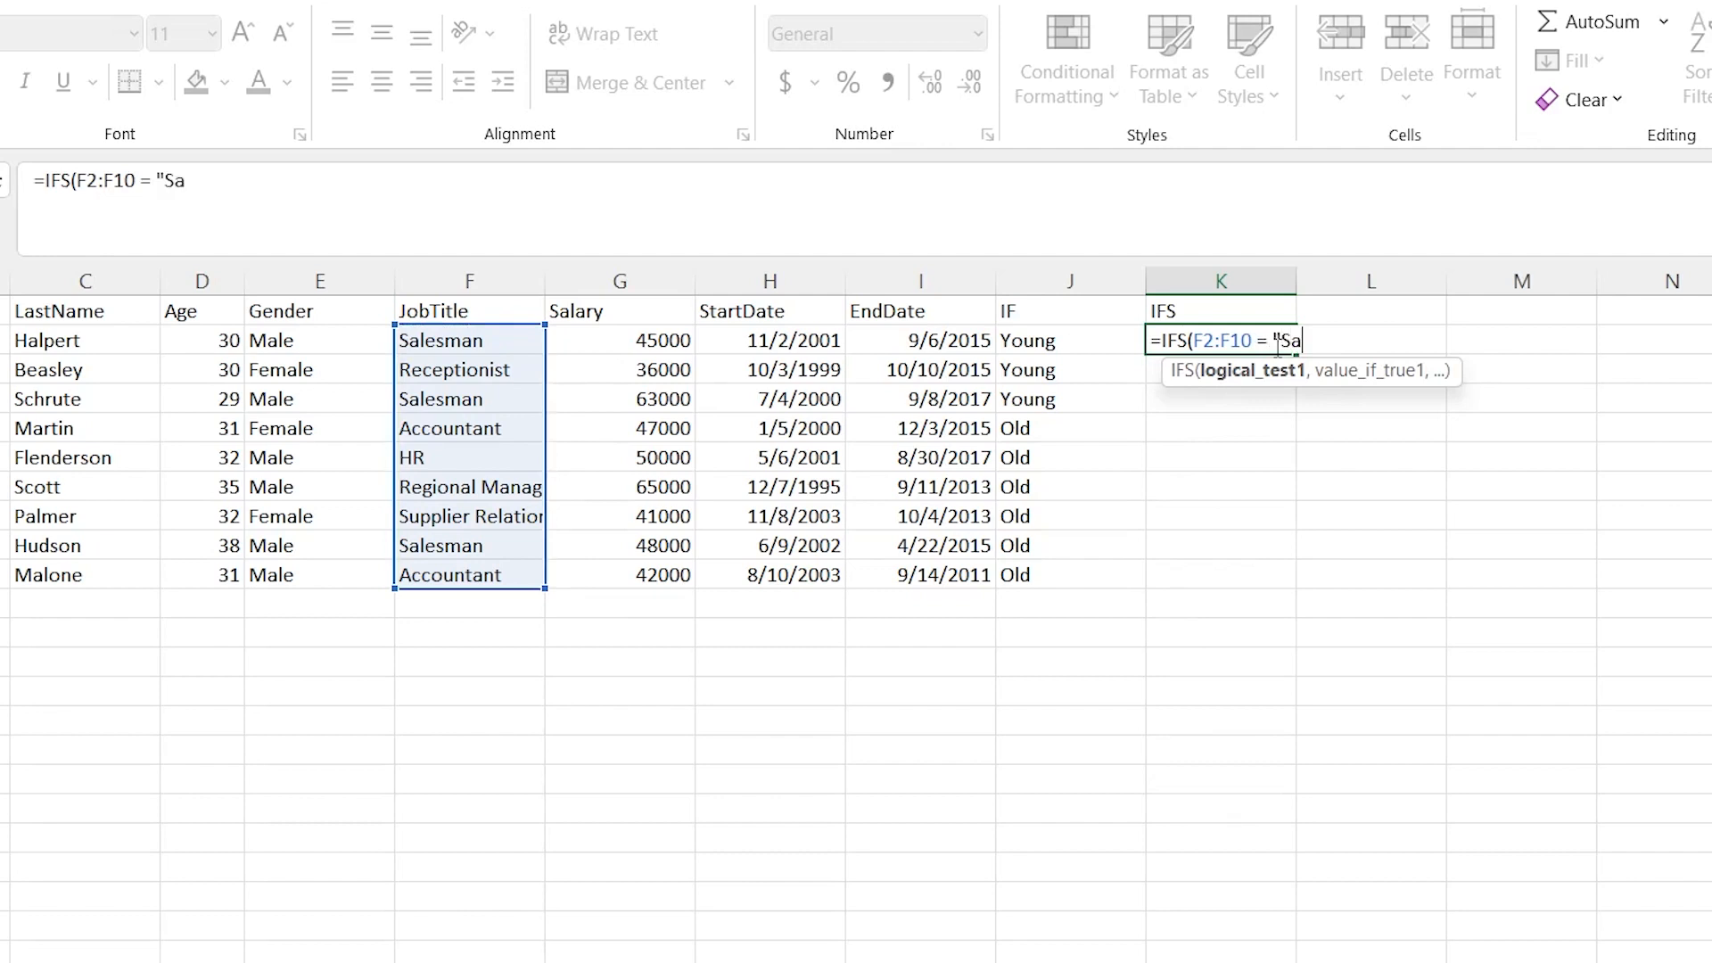
text(lesman", "Sale)
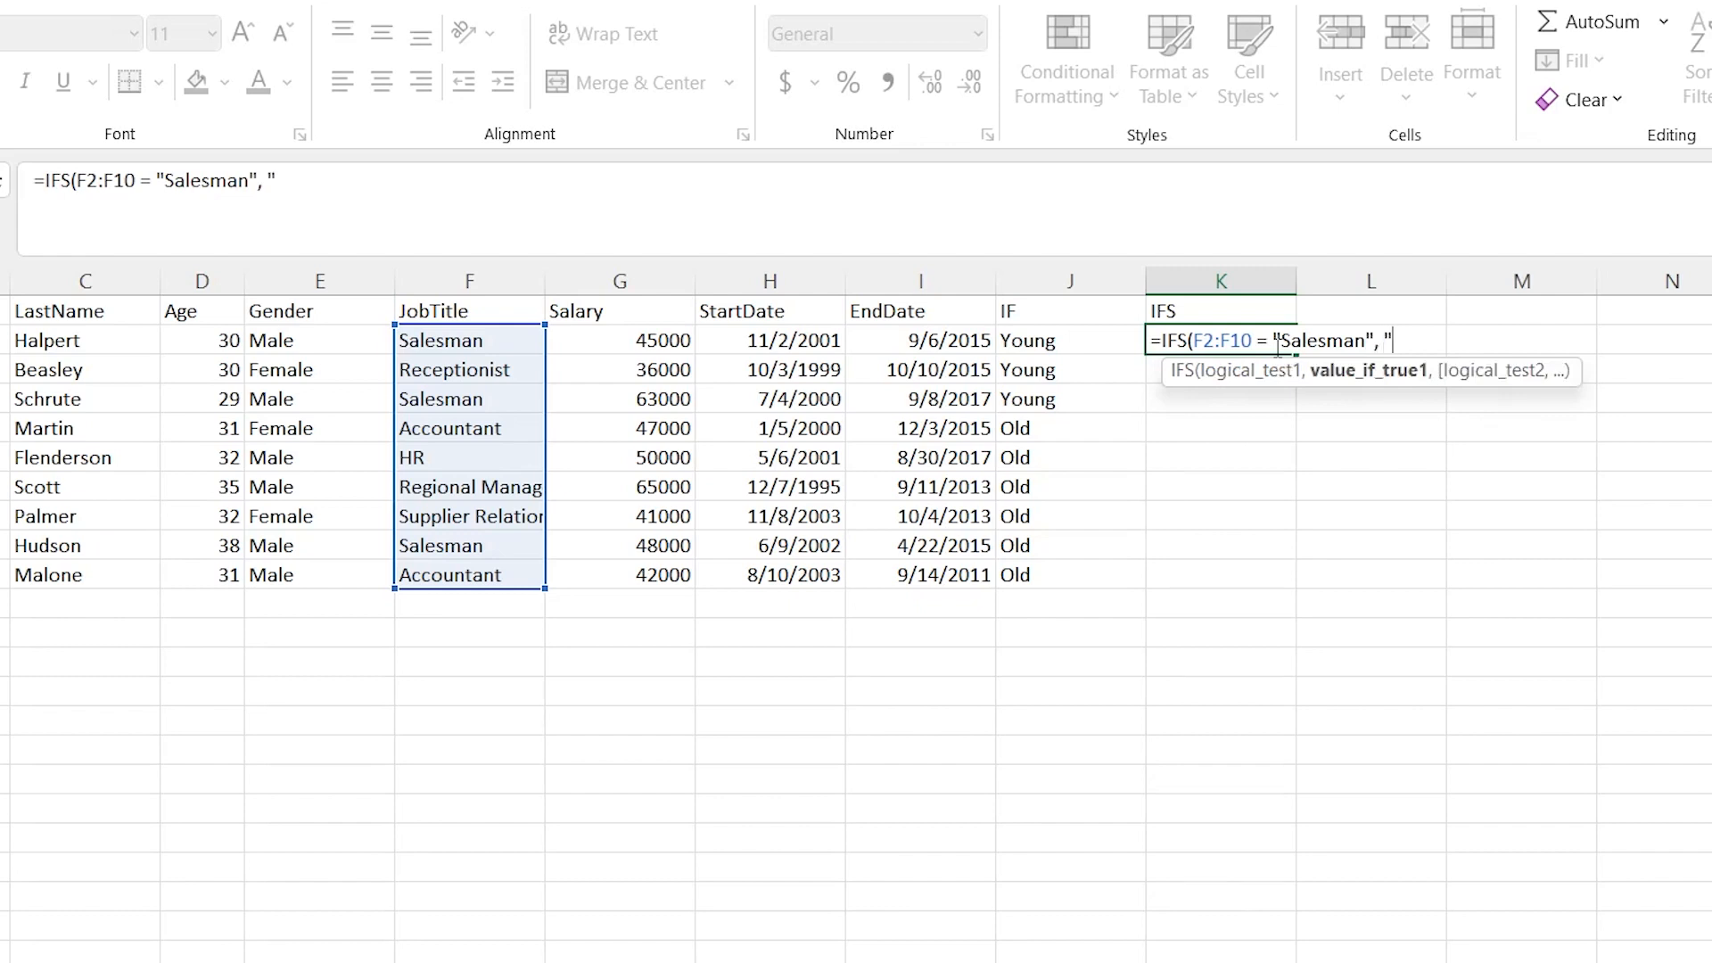
text(s")
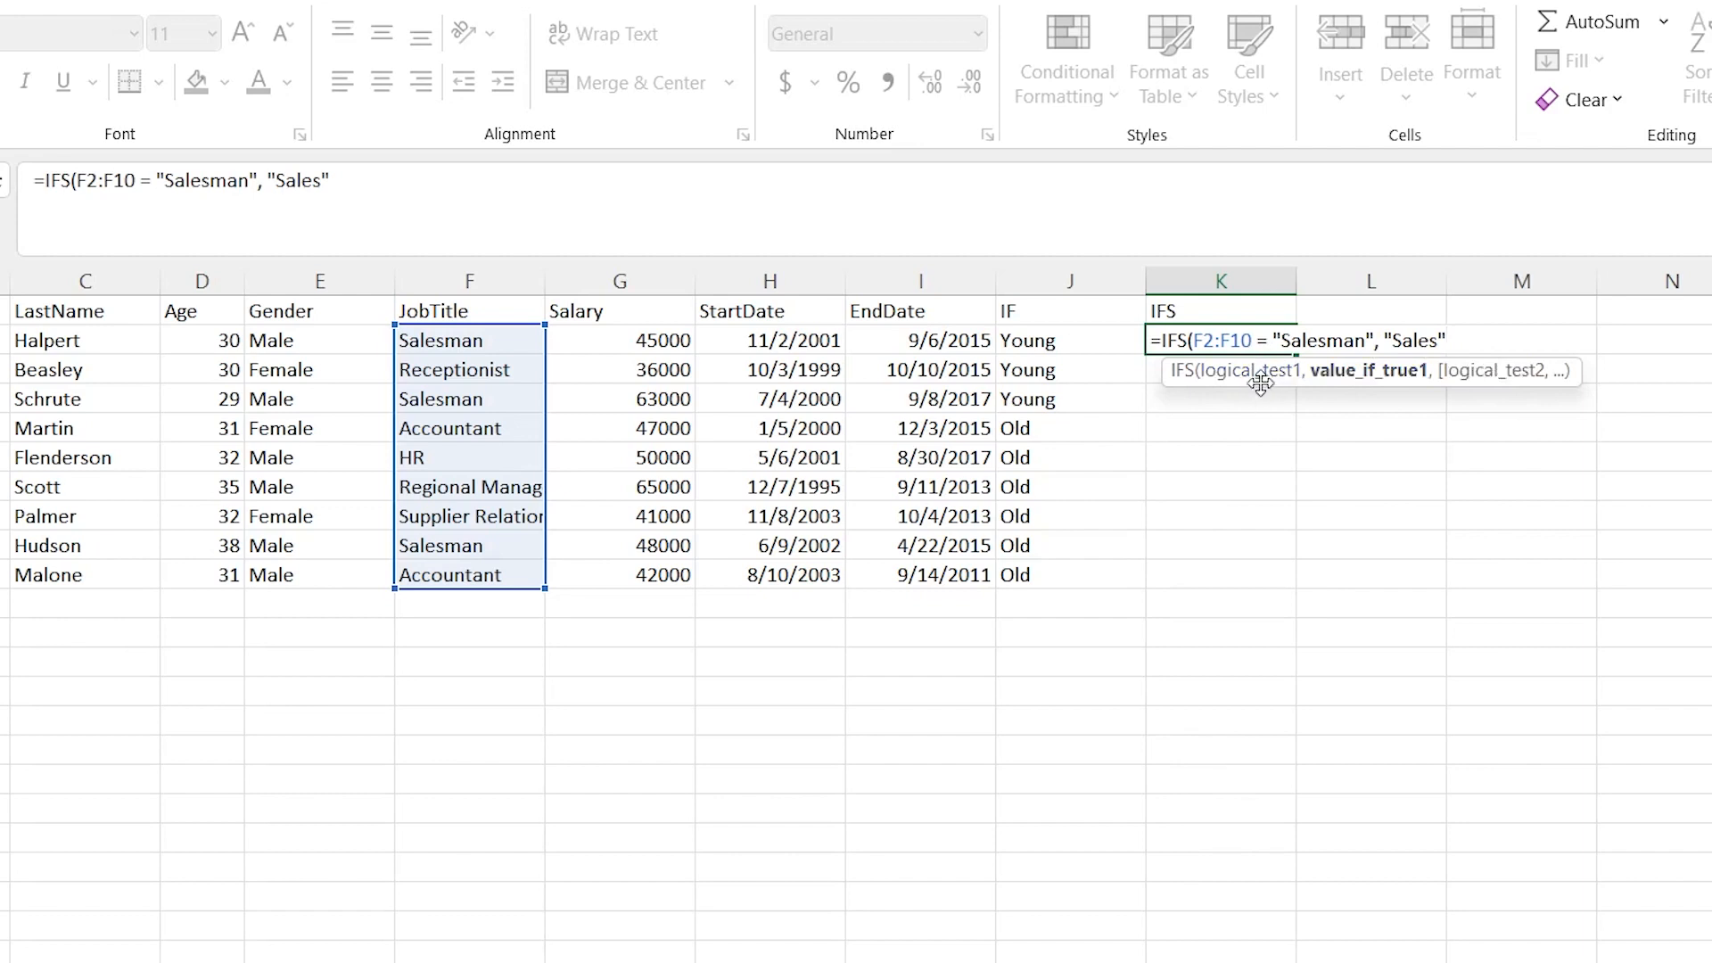
drag(1195, 339, 1377, 340)
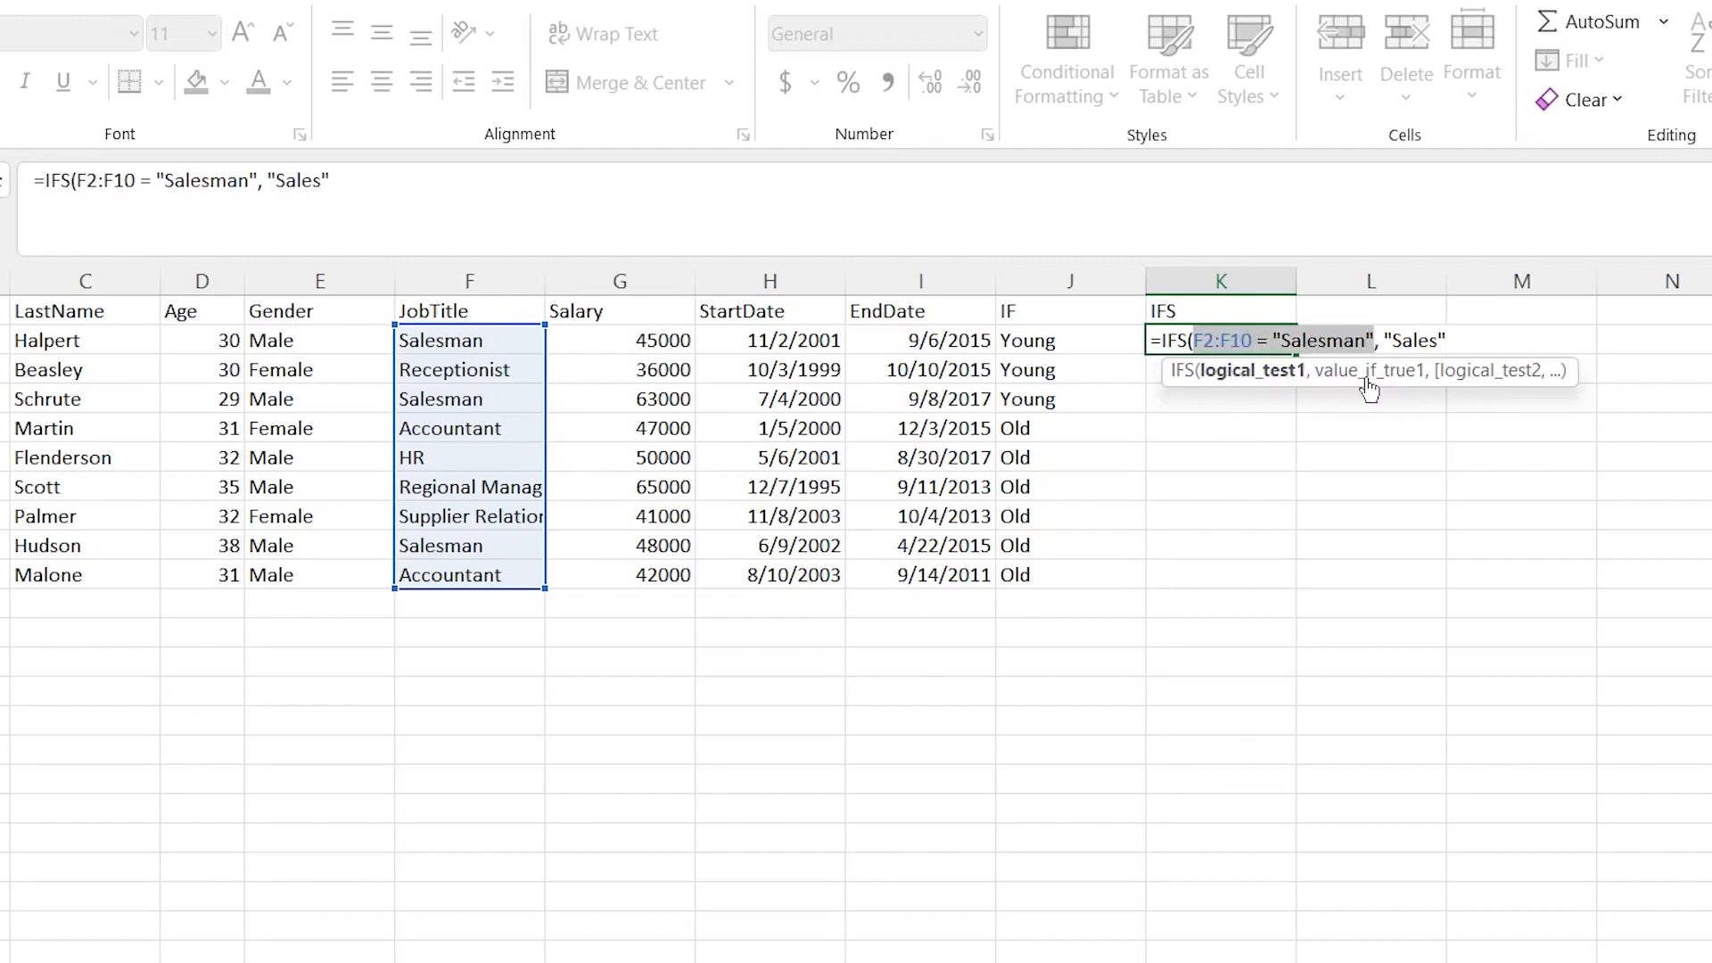
click(1448, 340)
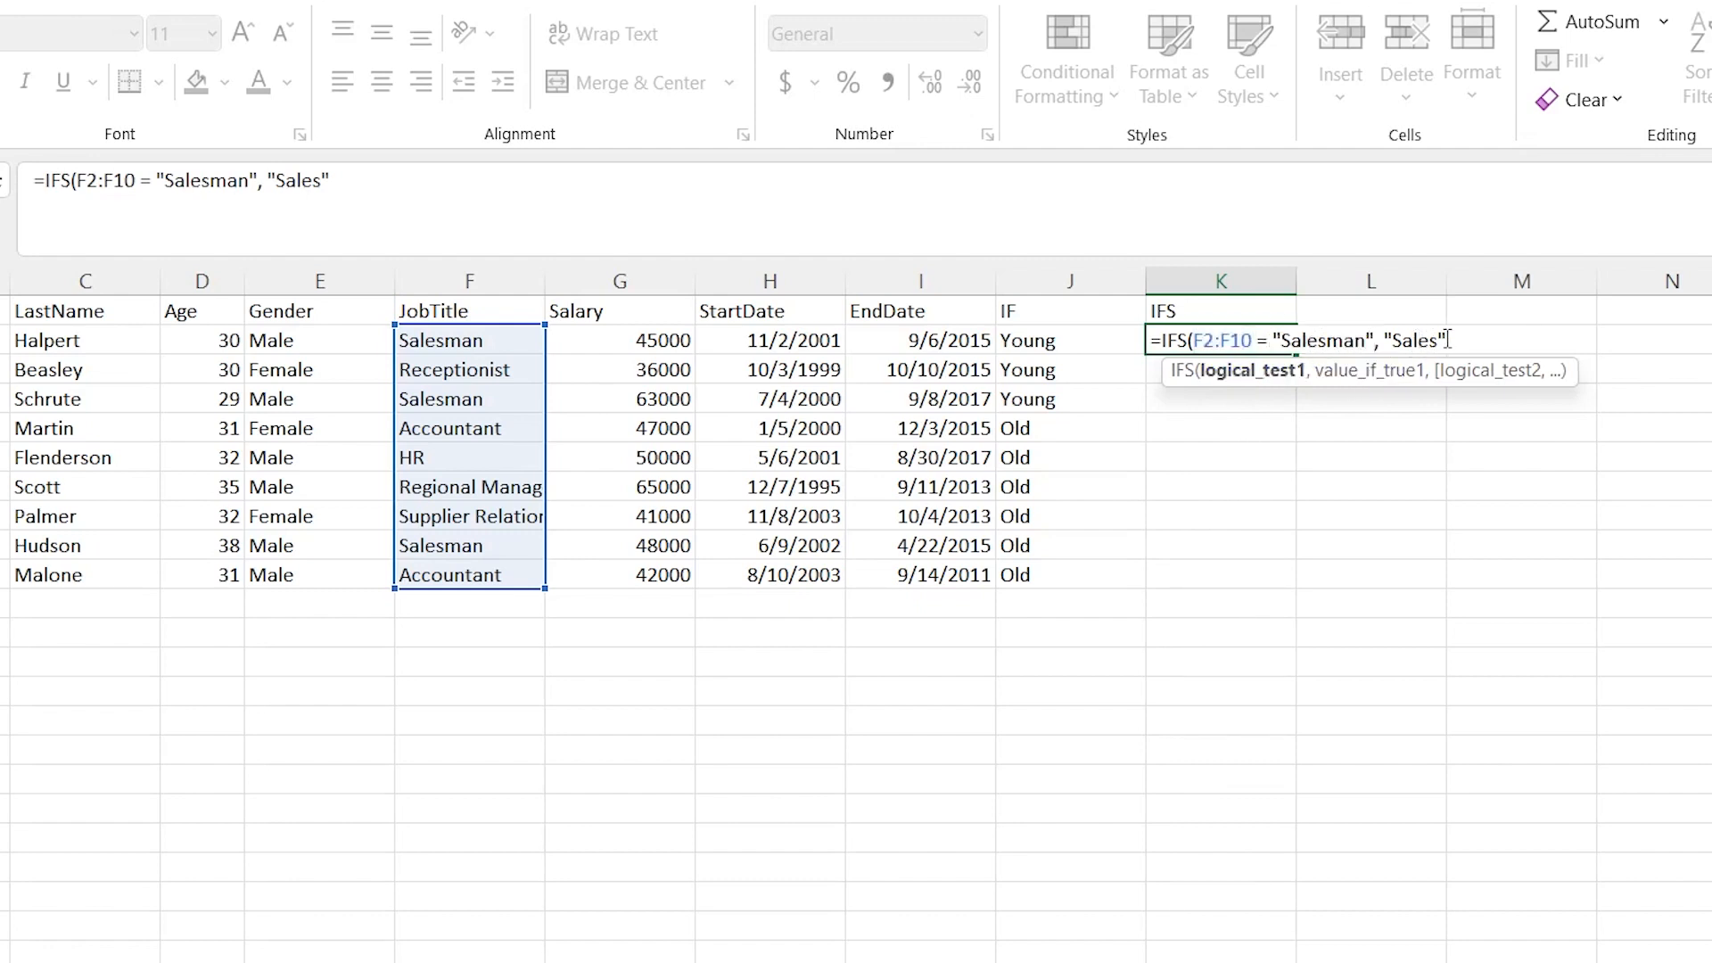
- Add a second condition to the IFS formula, F2:F10 = "HR", returning "Fire Immediately"
text(,)
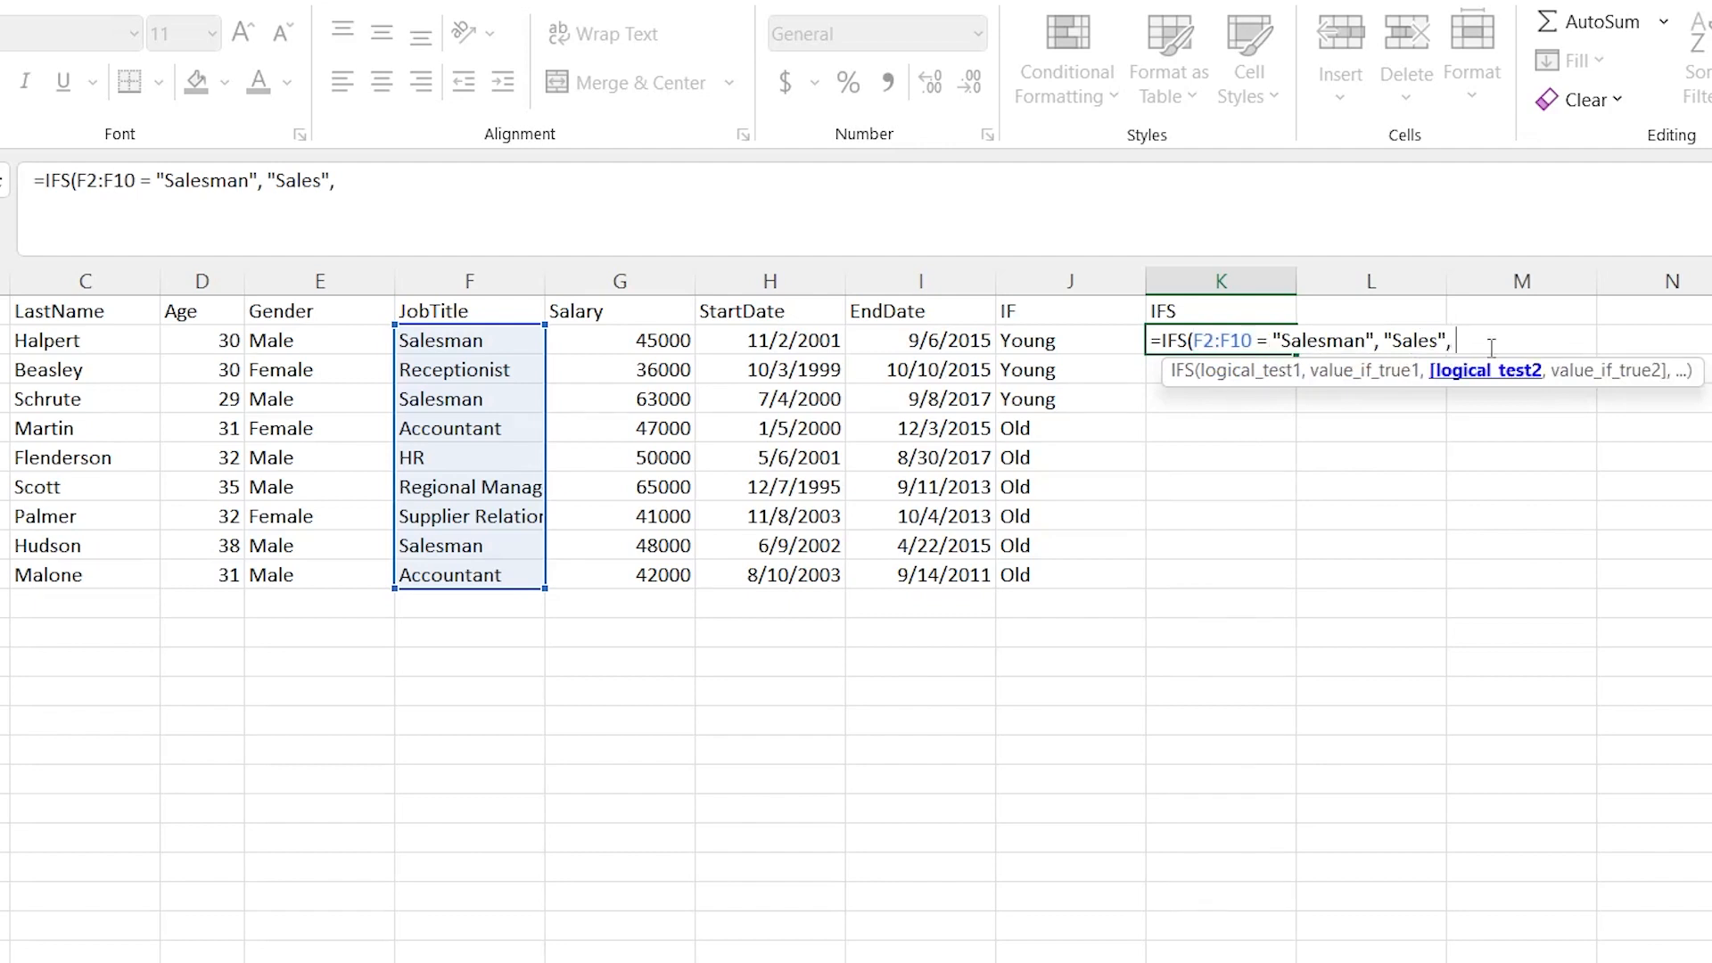
click(489, 344)
drag(507, 458, 488, 573)
text(= "HR")
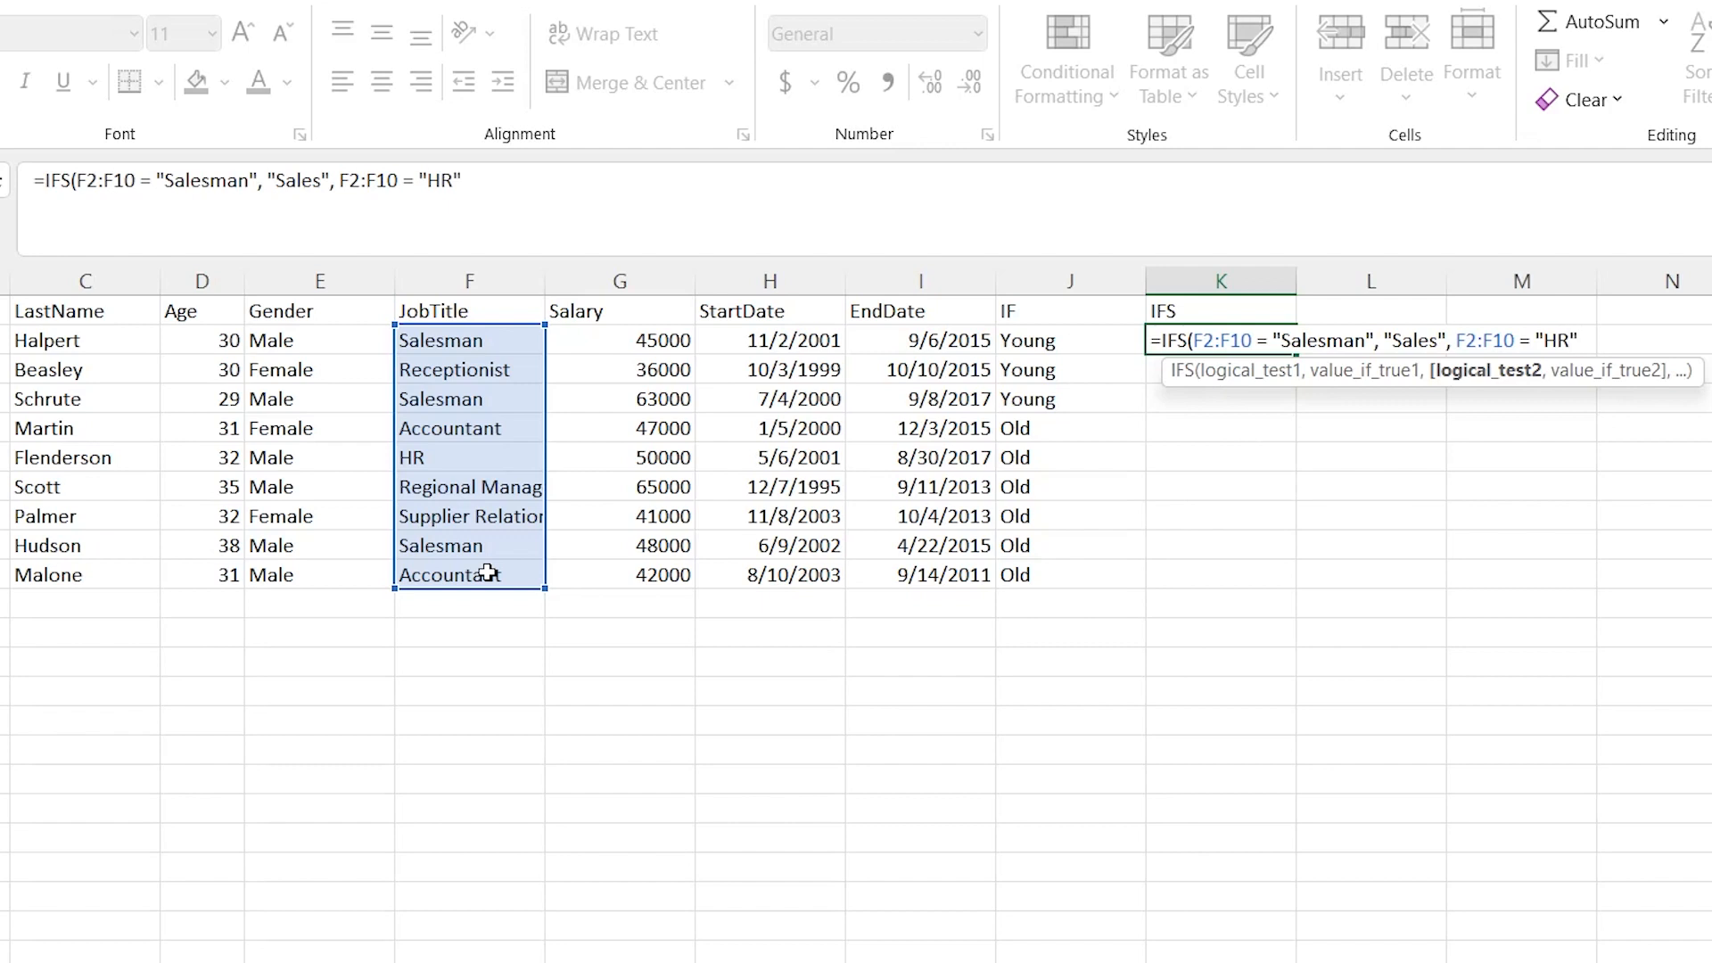
text(, "Fire)
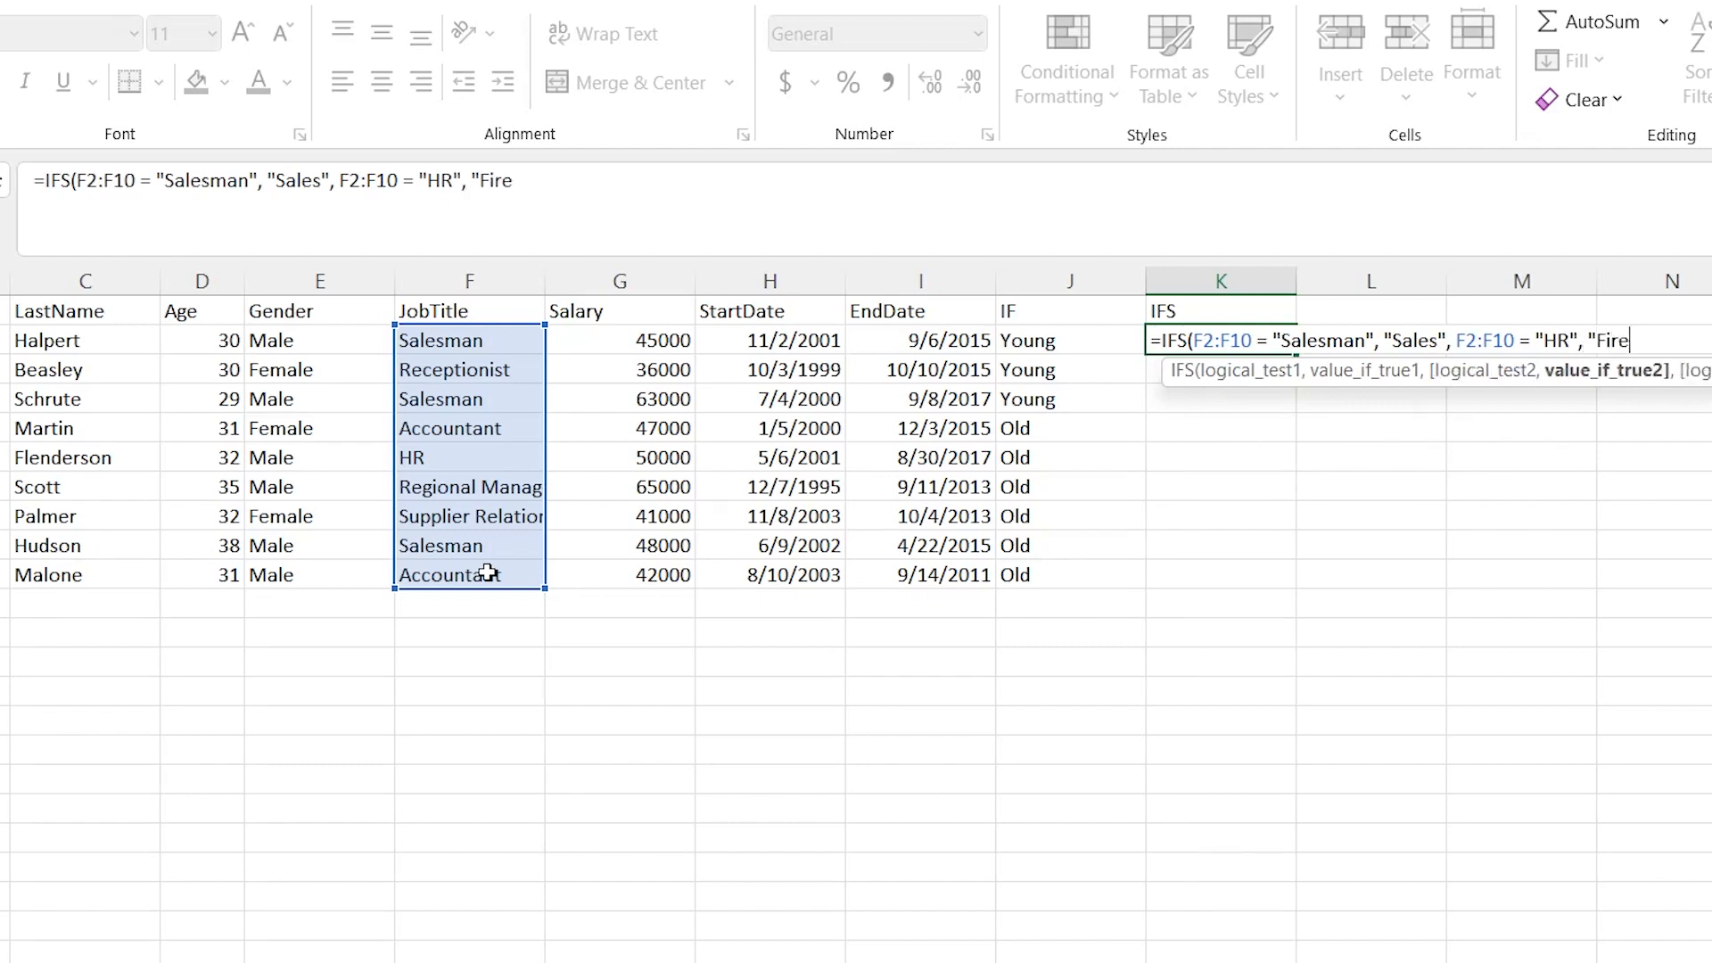
text( Immediate)
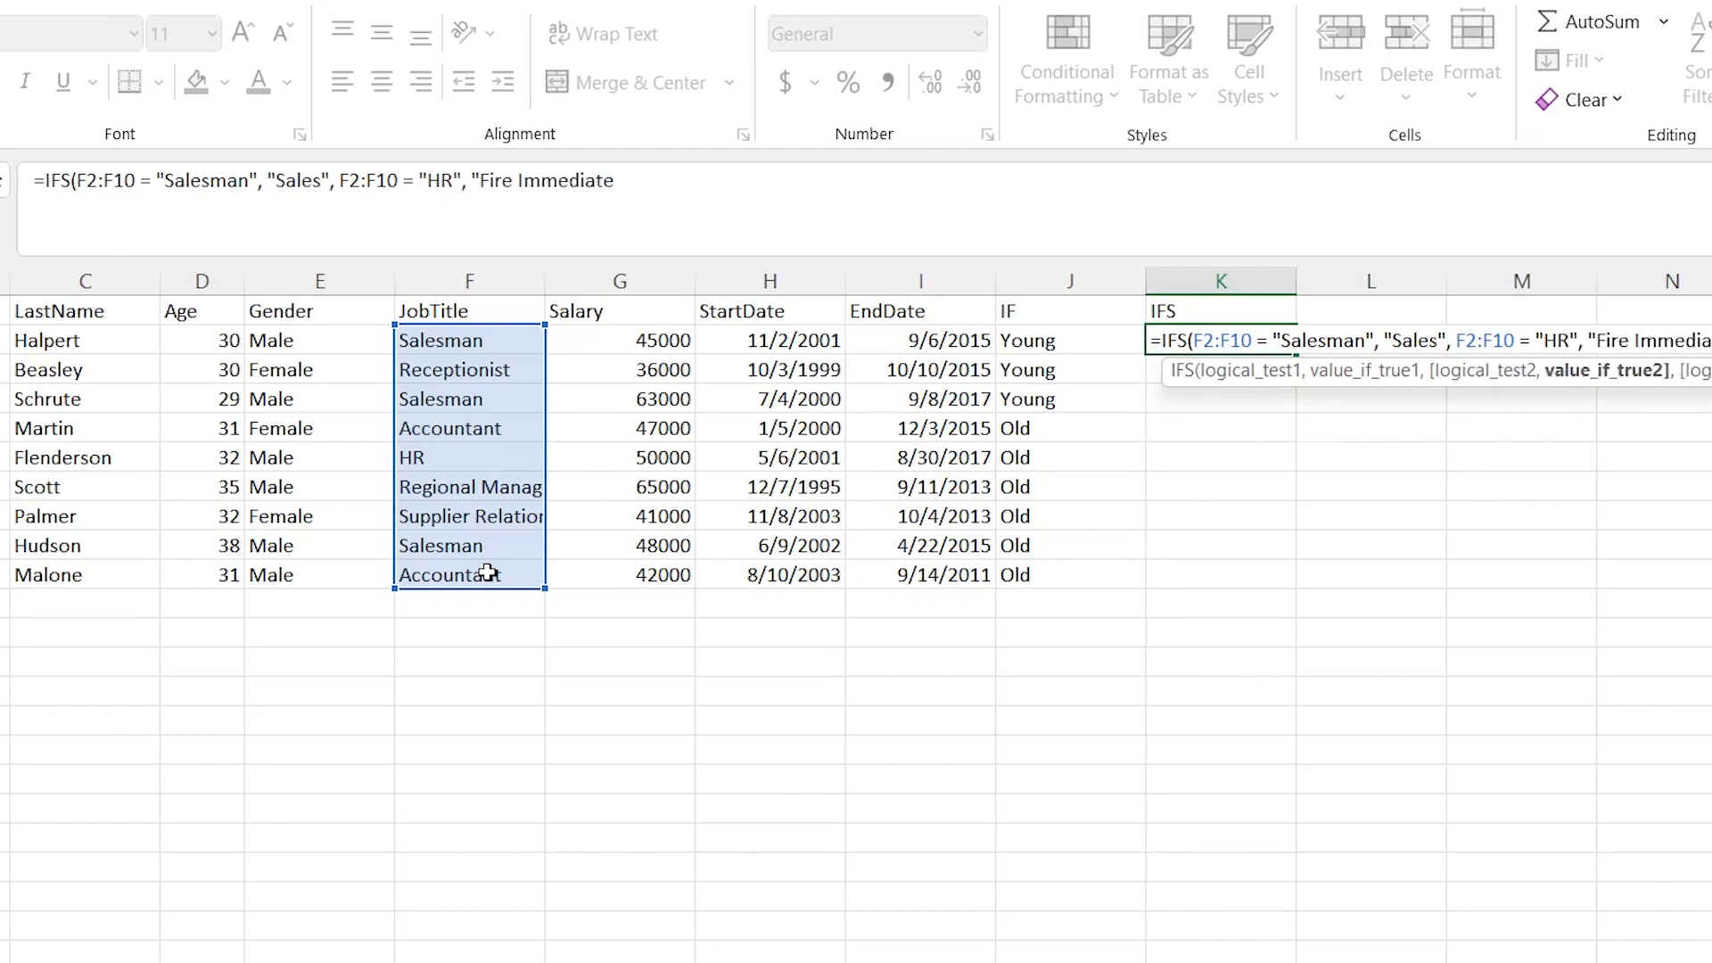
text(ly",)
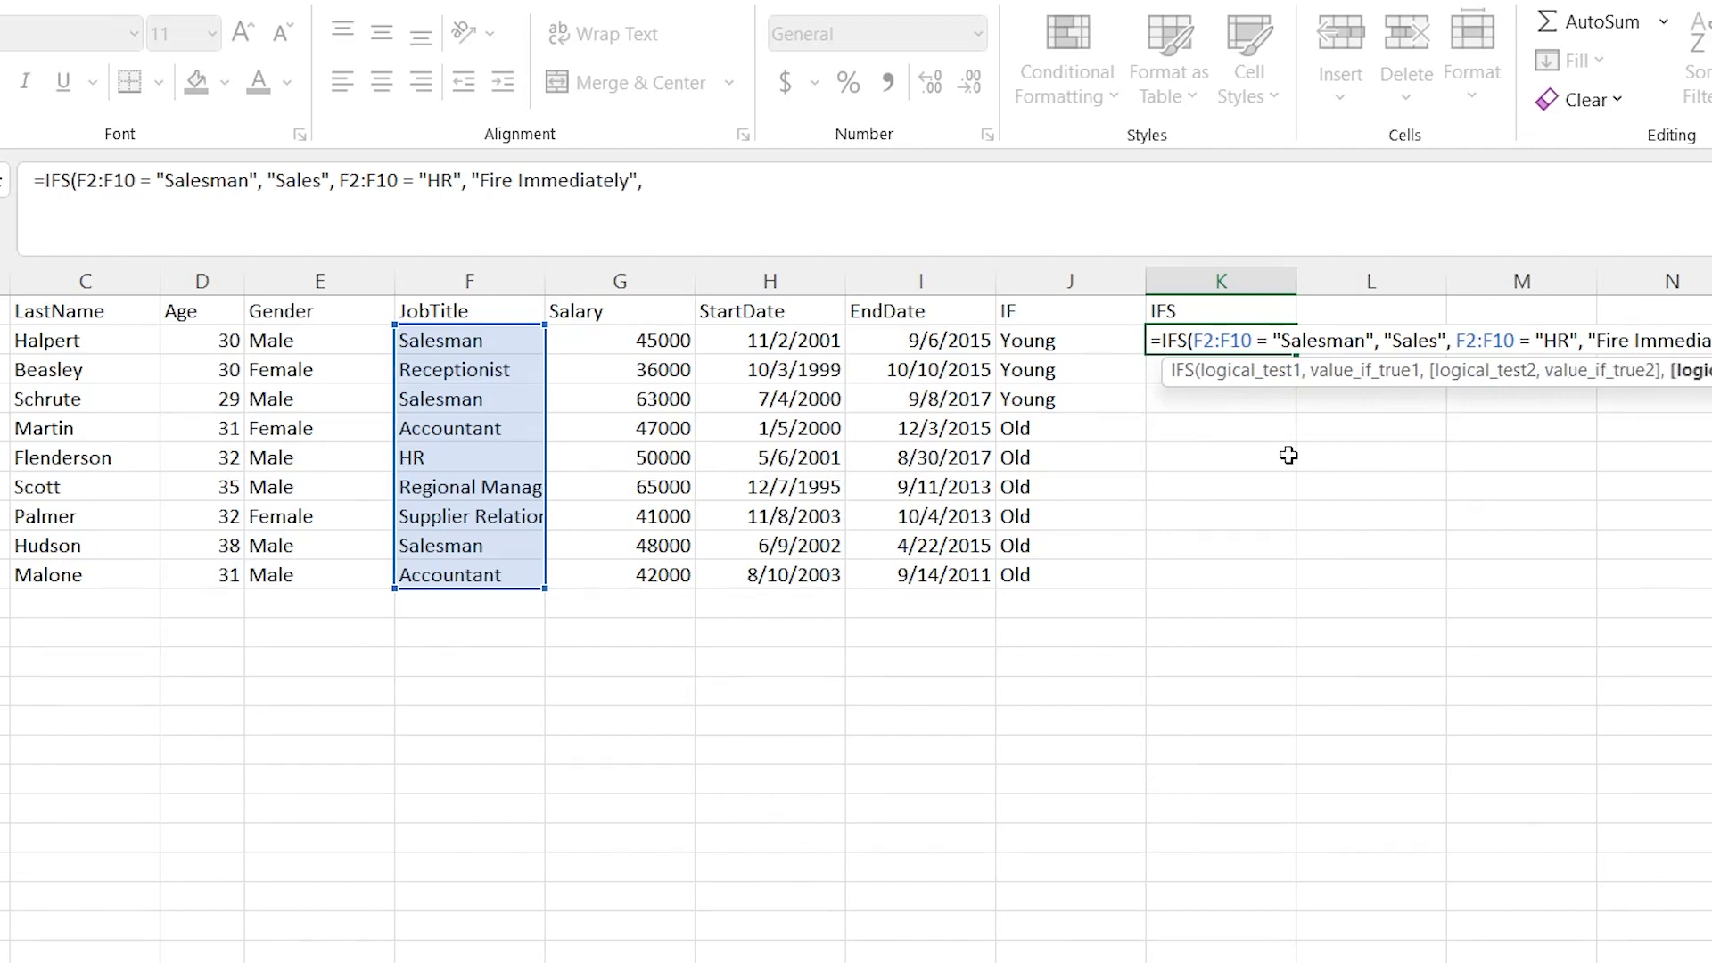
- Complete the IFS formula with F2:F10 = "Regional Manager" returning "Give Christmas Bonus", and widen column K to fit the results
click(462, 339)
drag(495, 589, 496, 580)
text(=)
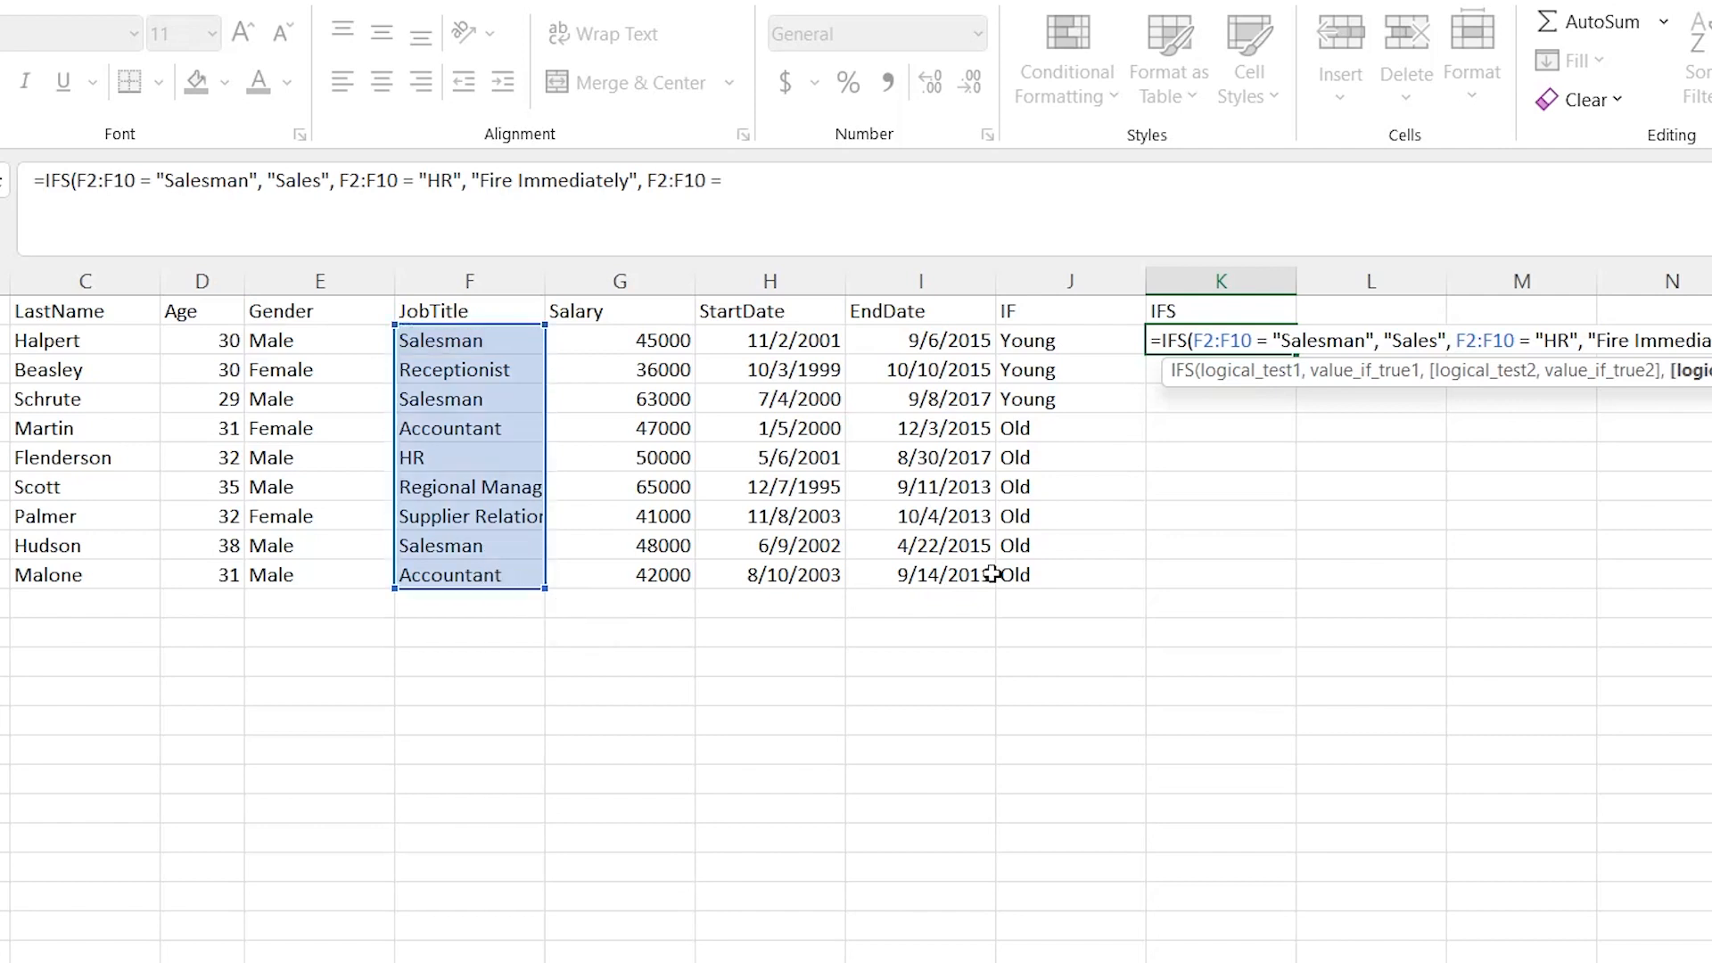
text( "Region)
key(BackSpace)
key(BackSpace)
key(BackSpace)
text(ional Manager", )
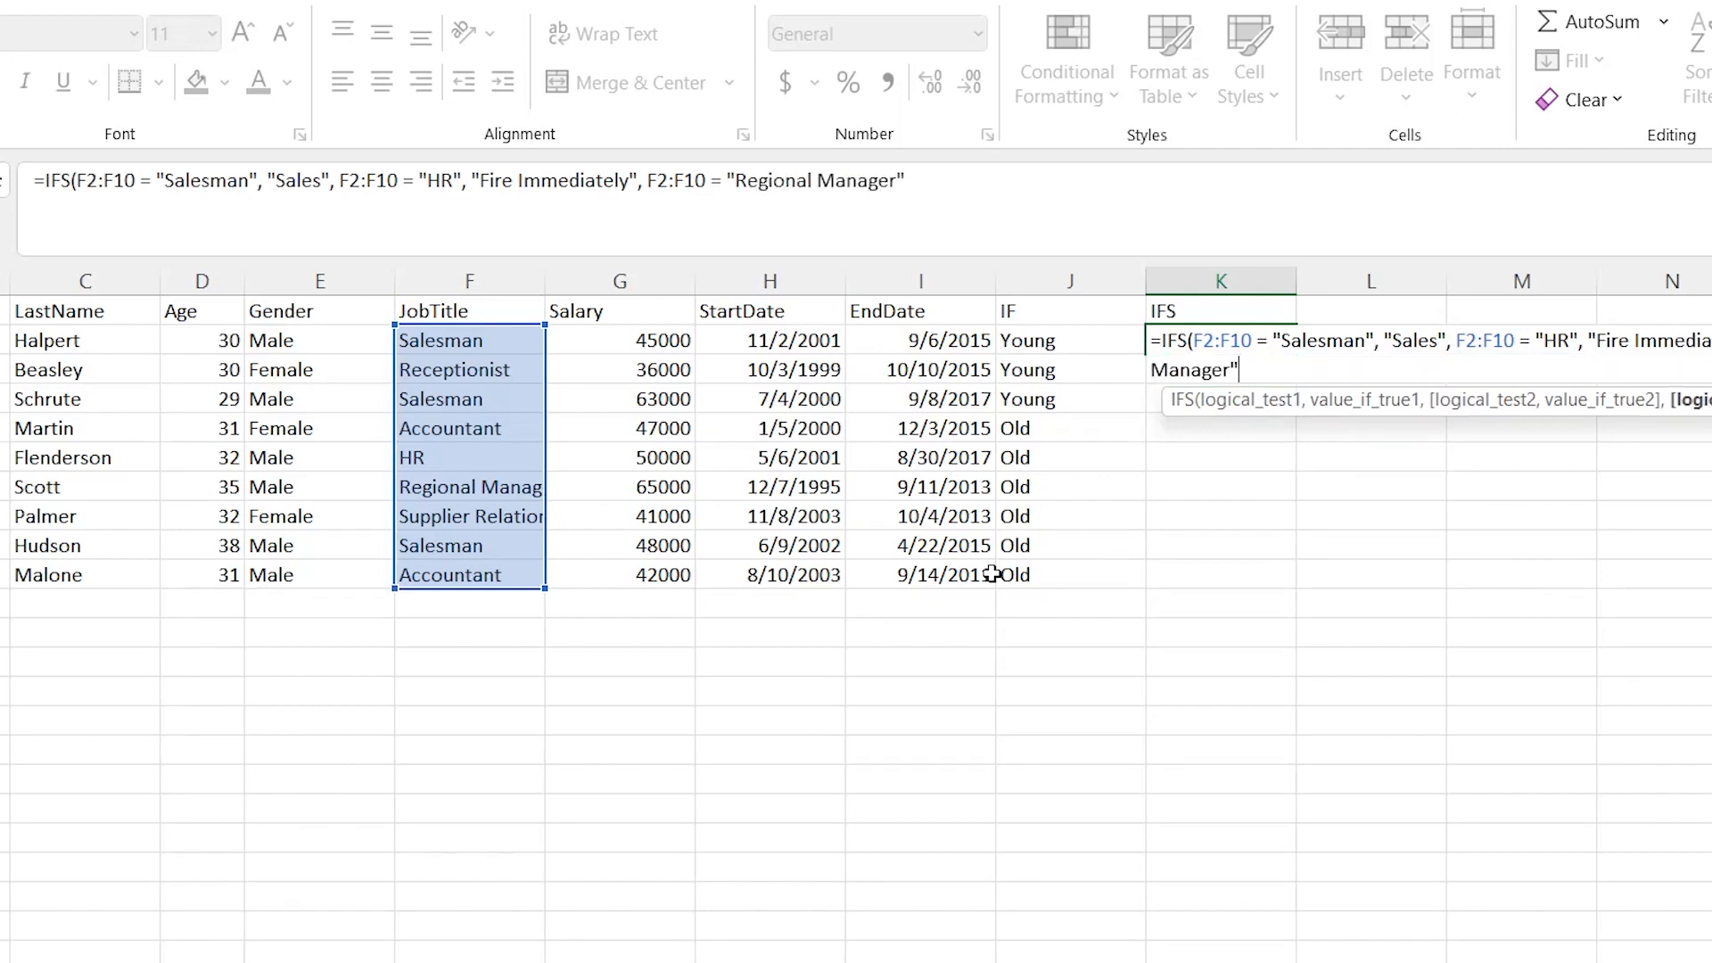
text("Give Chris)
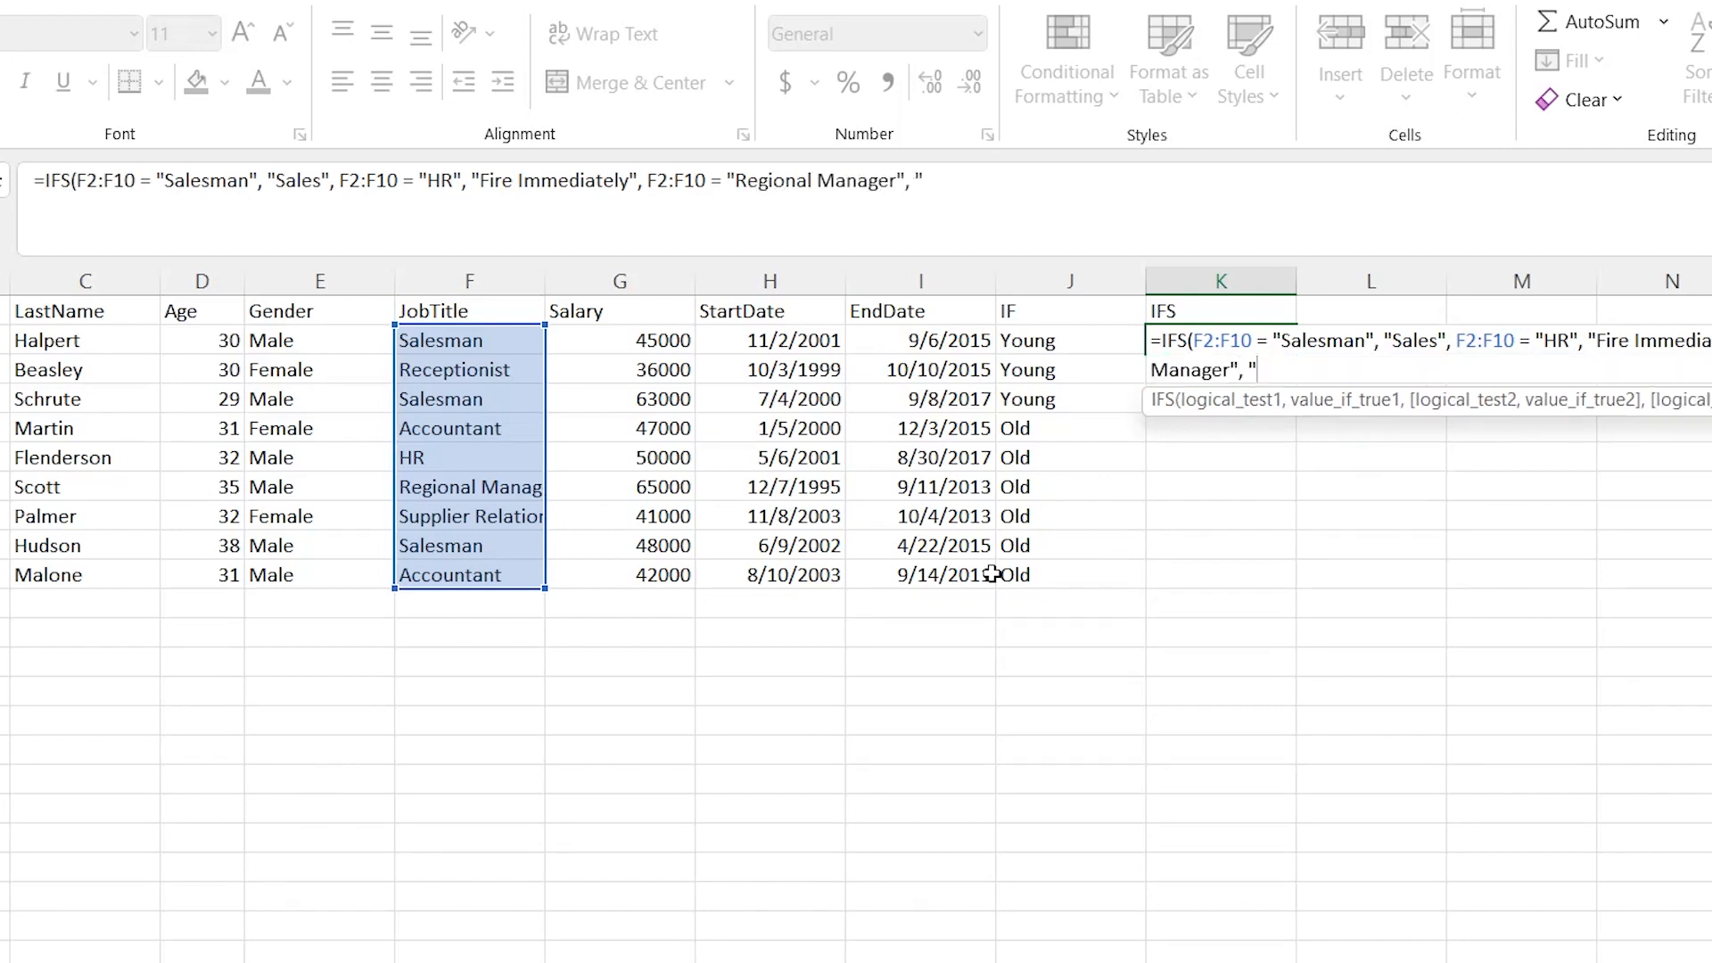
text(tma)
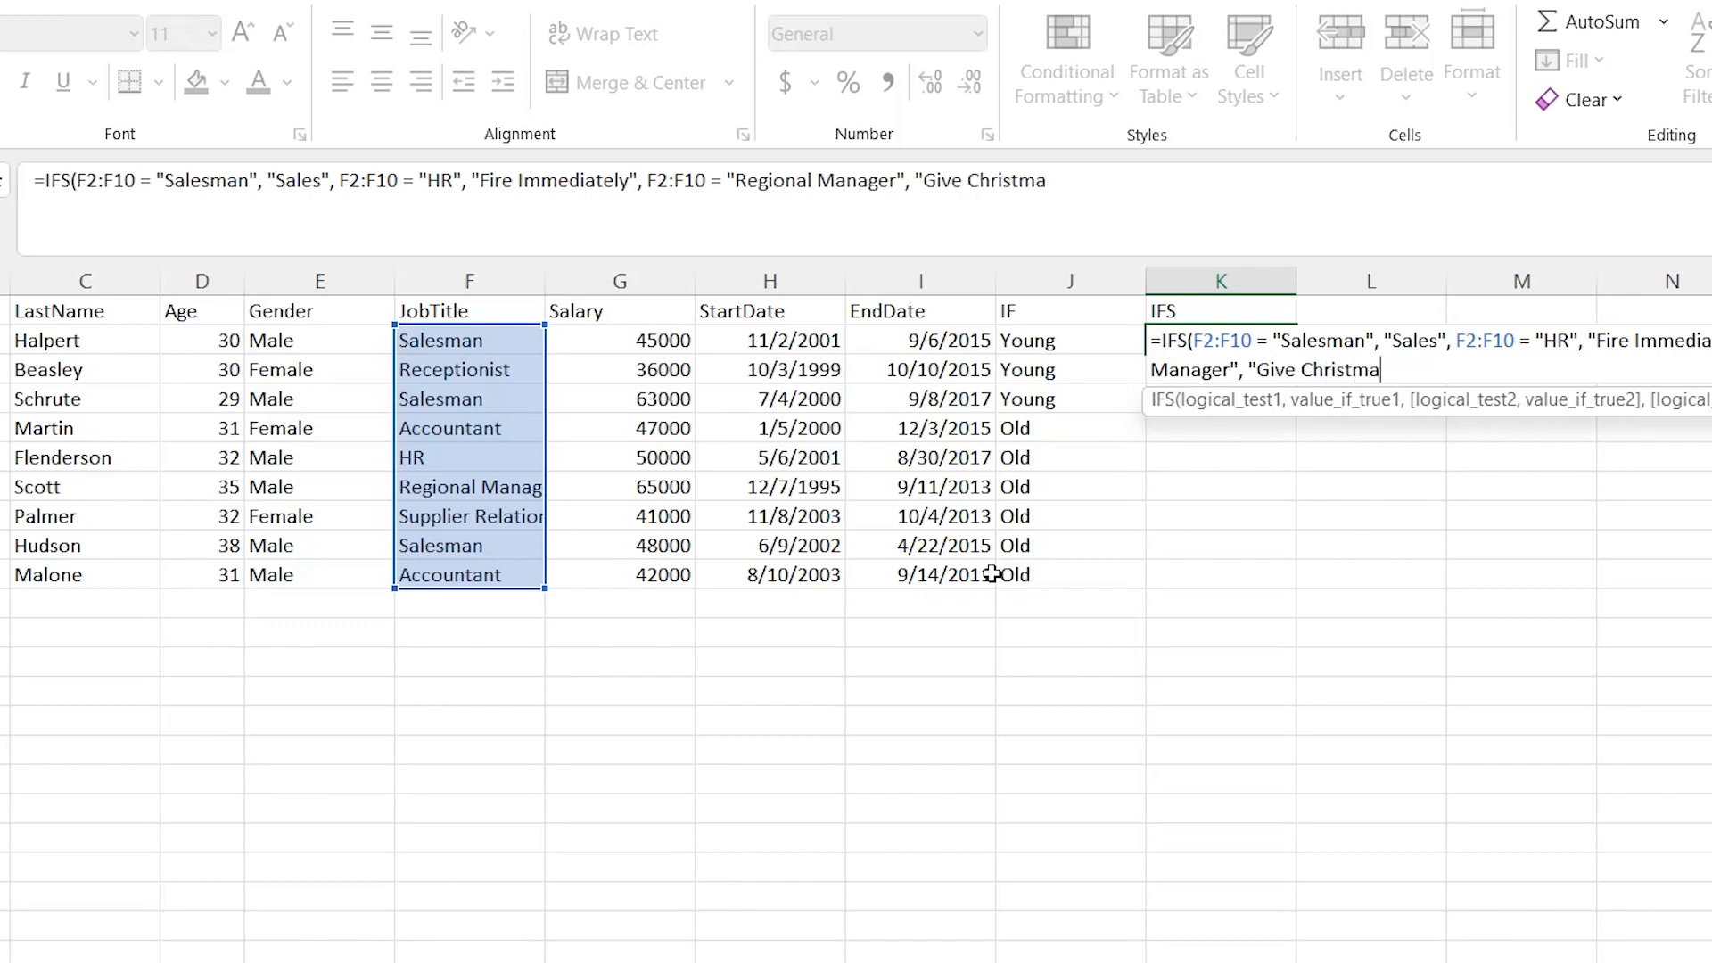
text(s Bonus"))
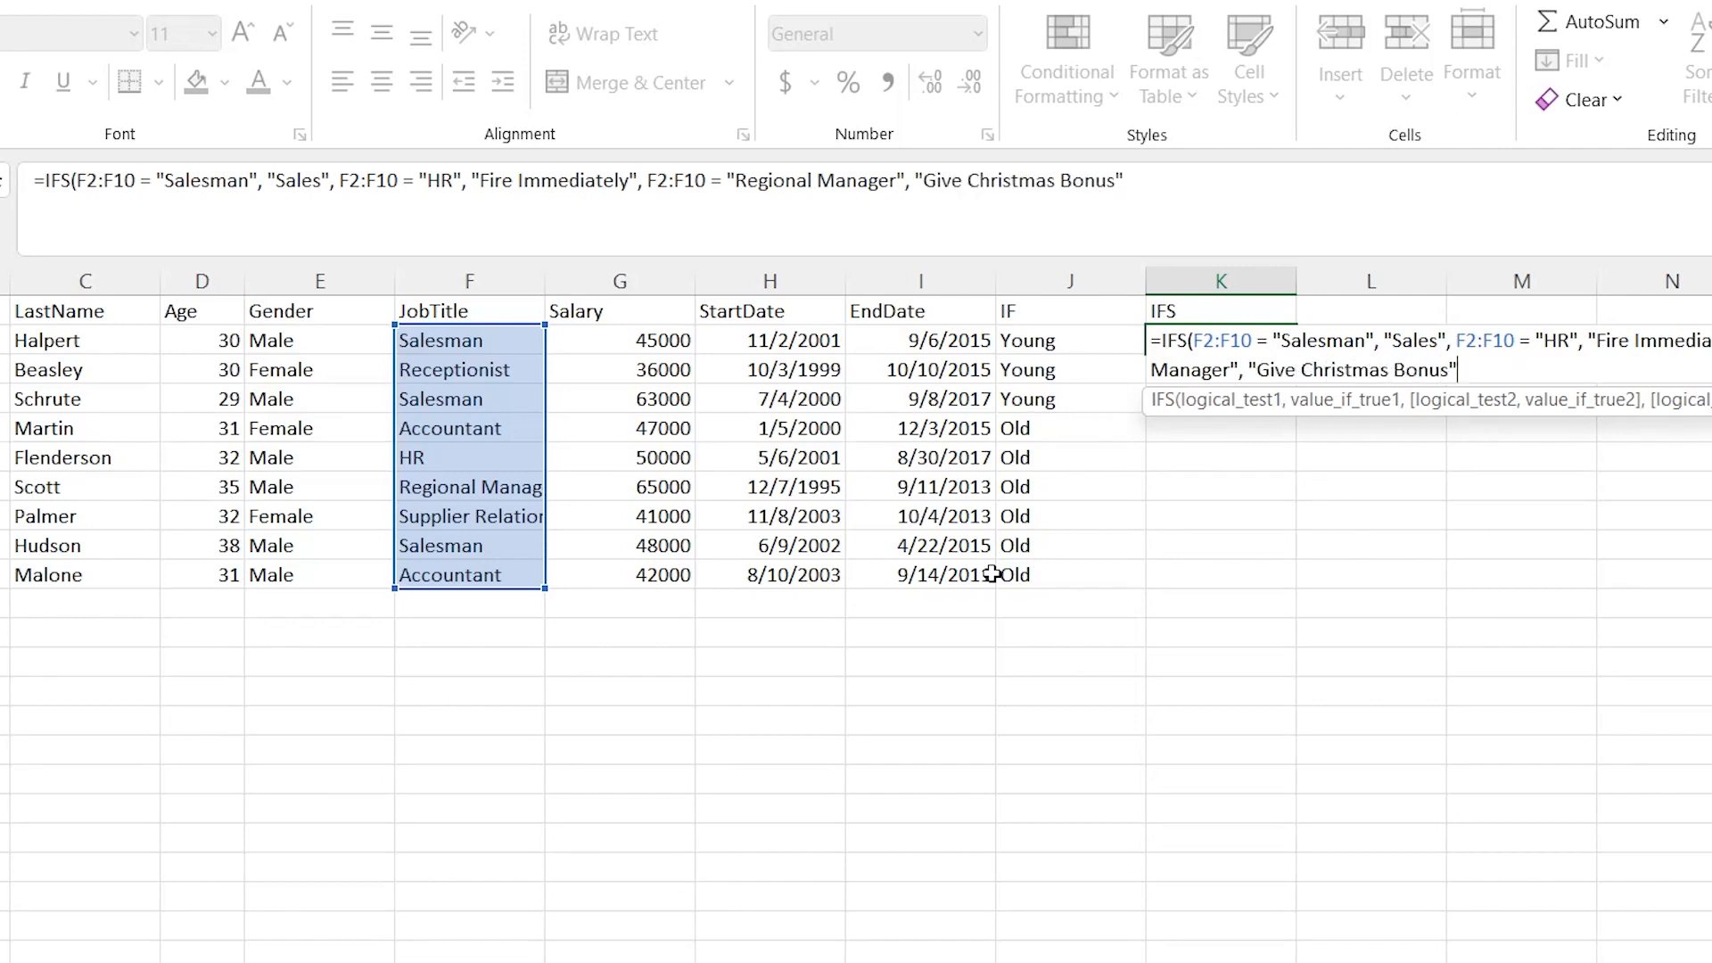
key(Return)
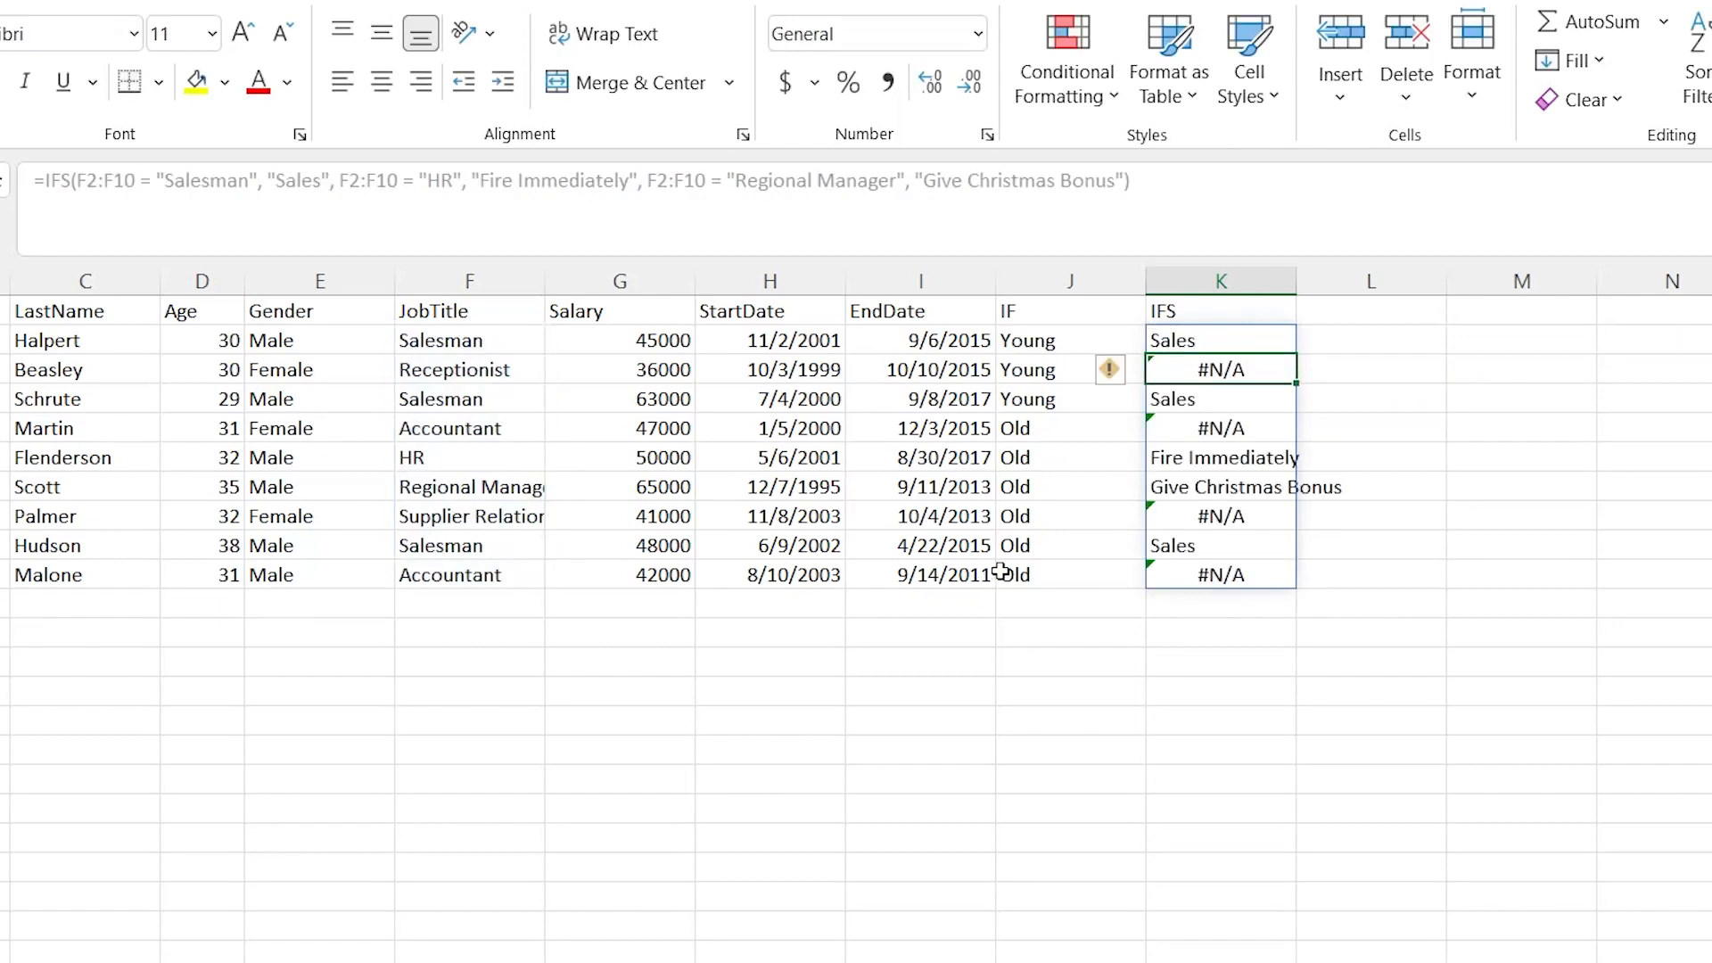
click(1400, 459)
drag(1307, 290, 1353, 291)
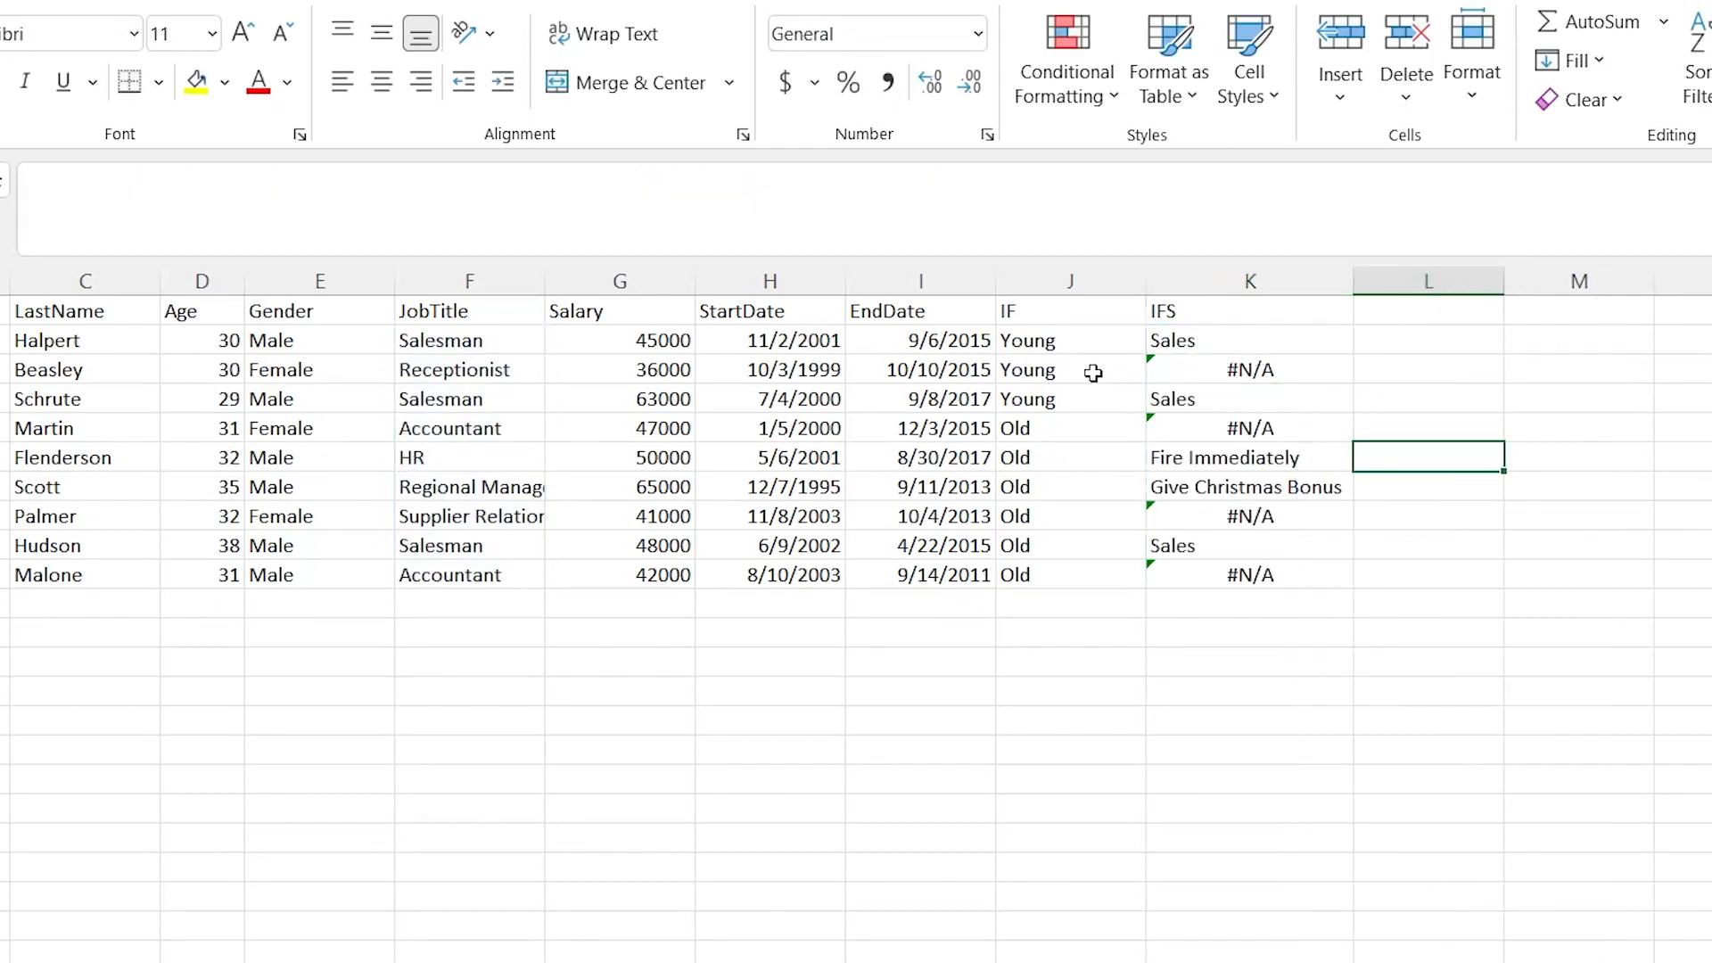
- Review the IF formula's arguments in J2 and compare the IFS results in column K with the job titles
click(1062, 370)
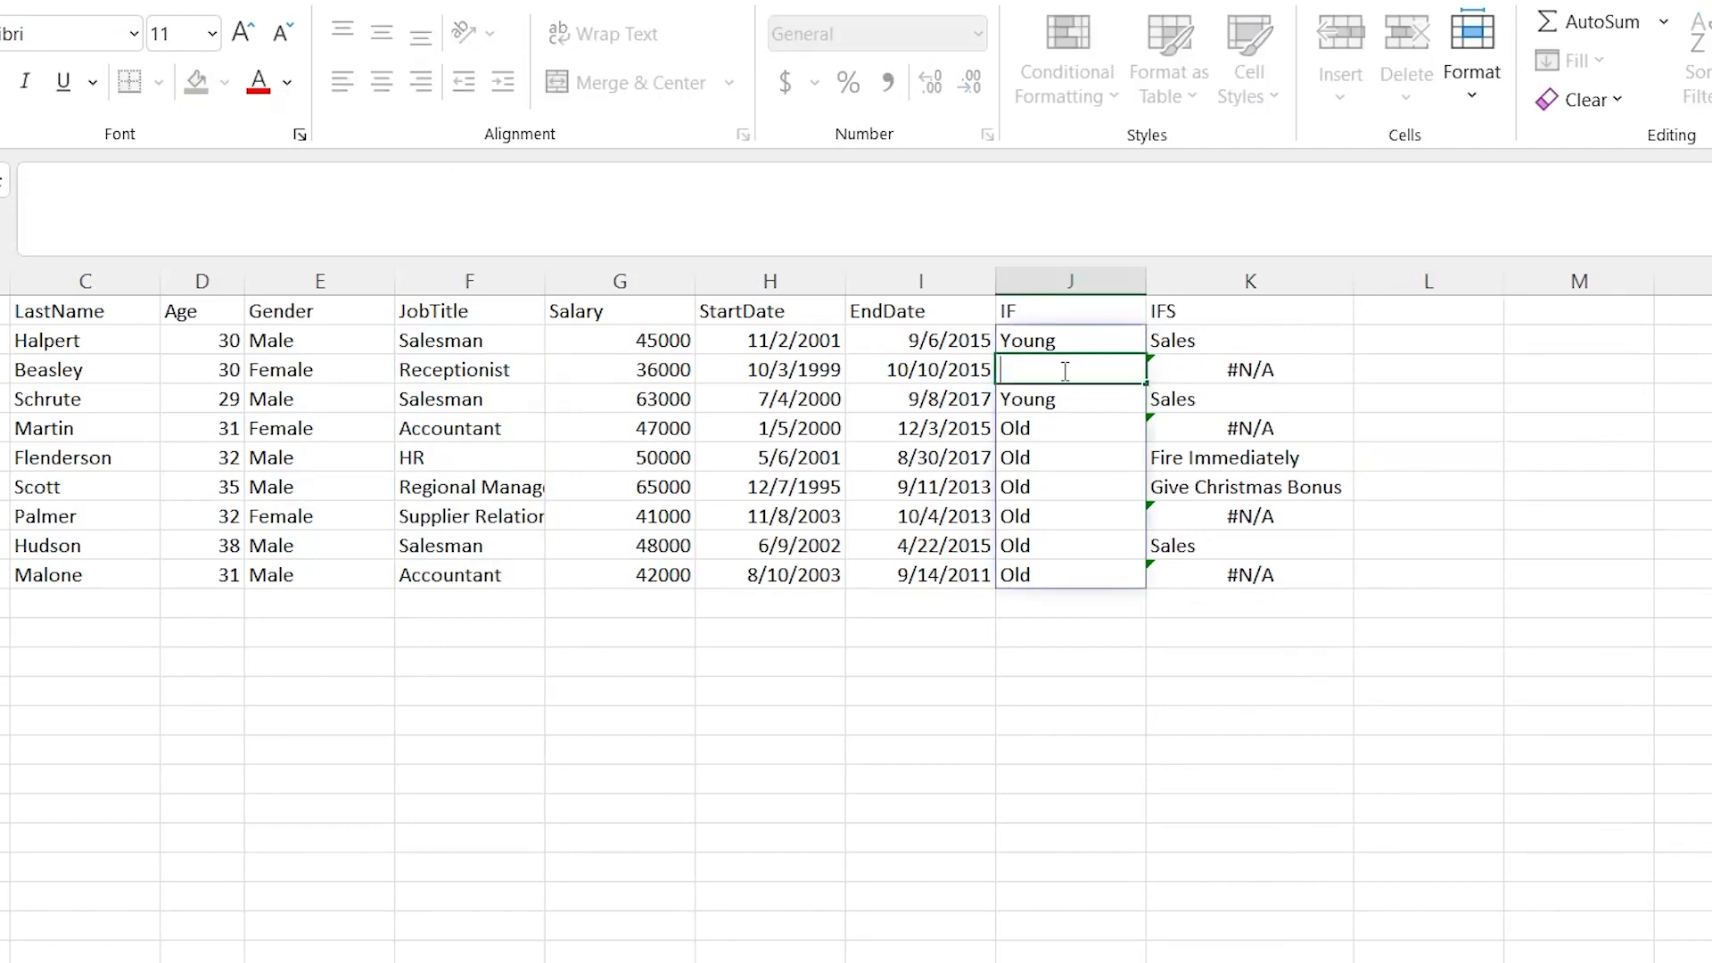
double_click(1078, 339)
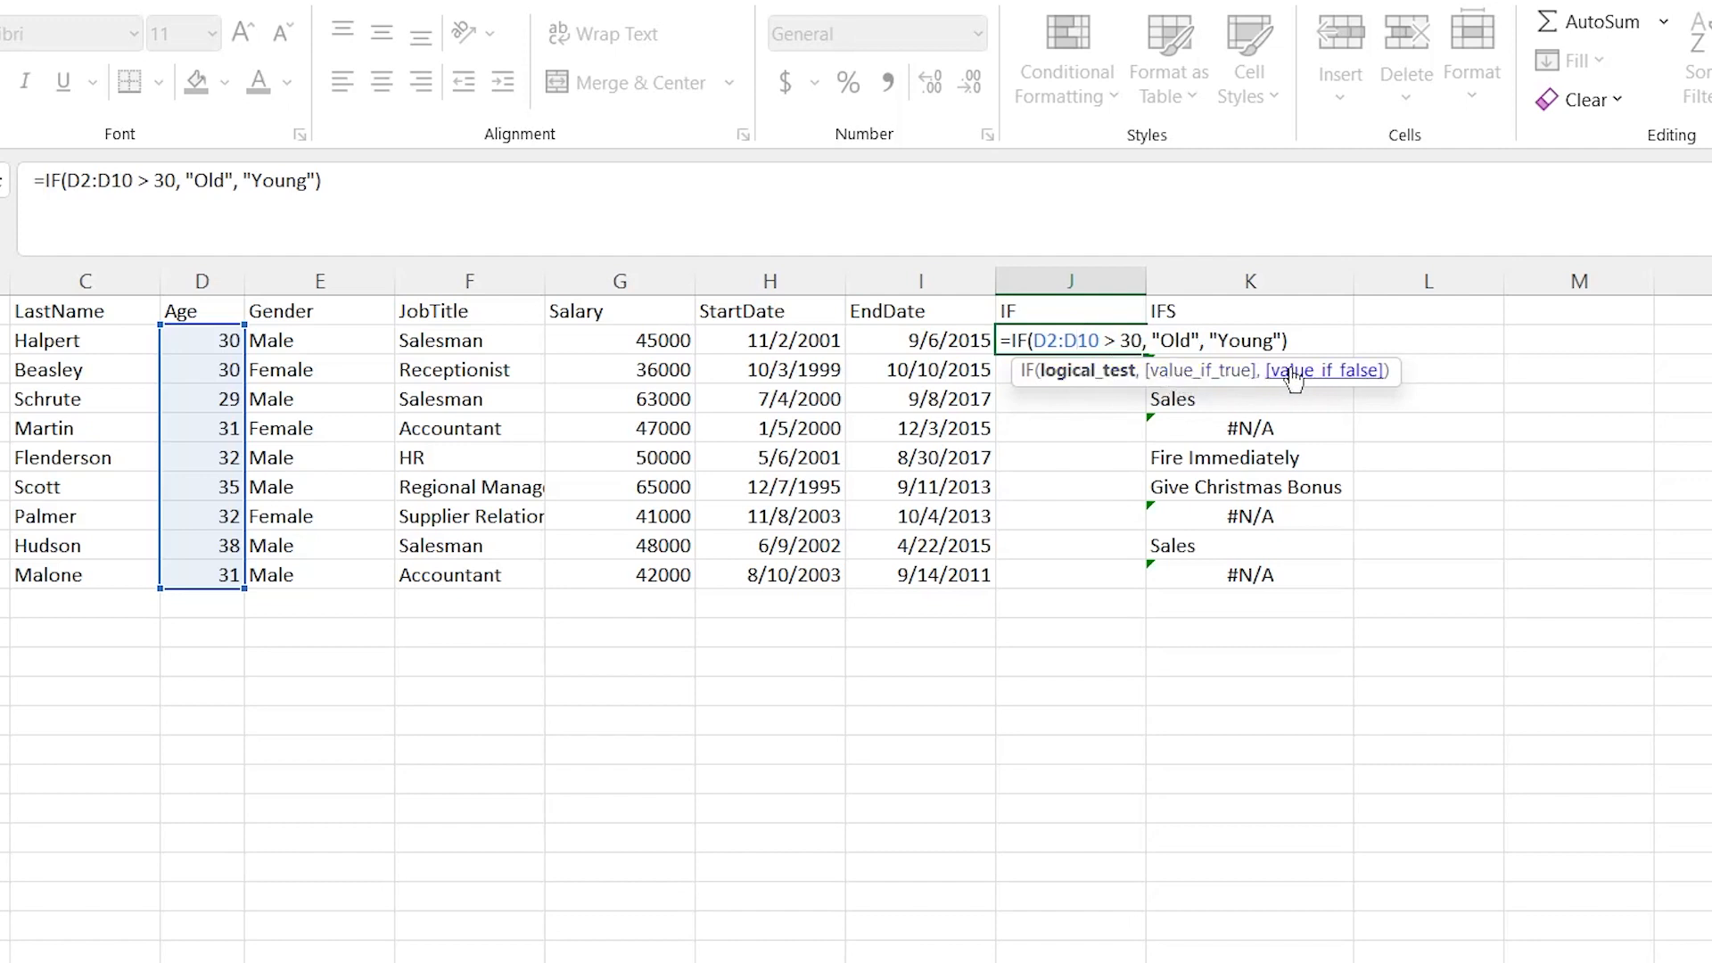
click(1437, 328)
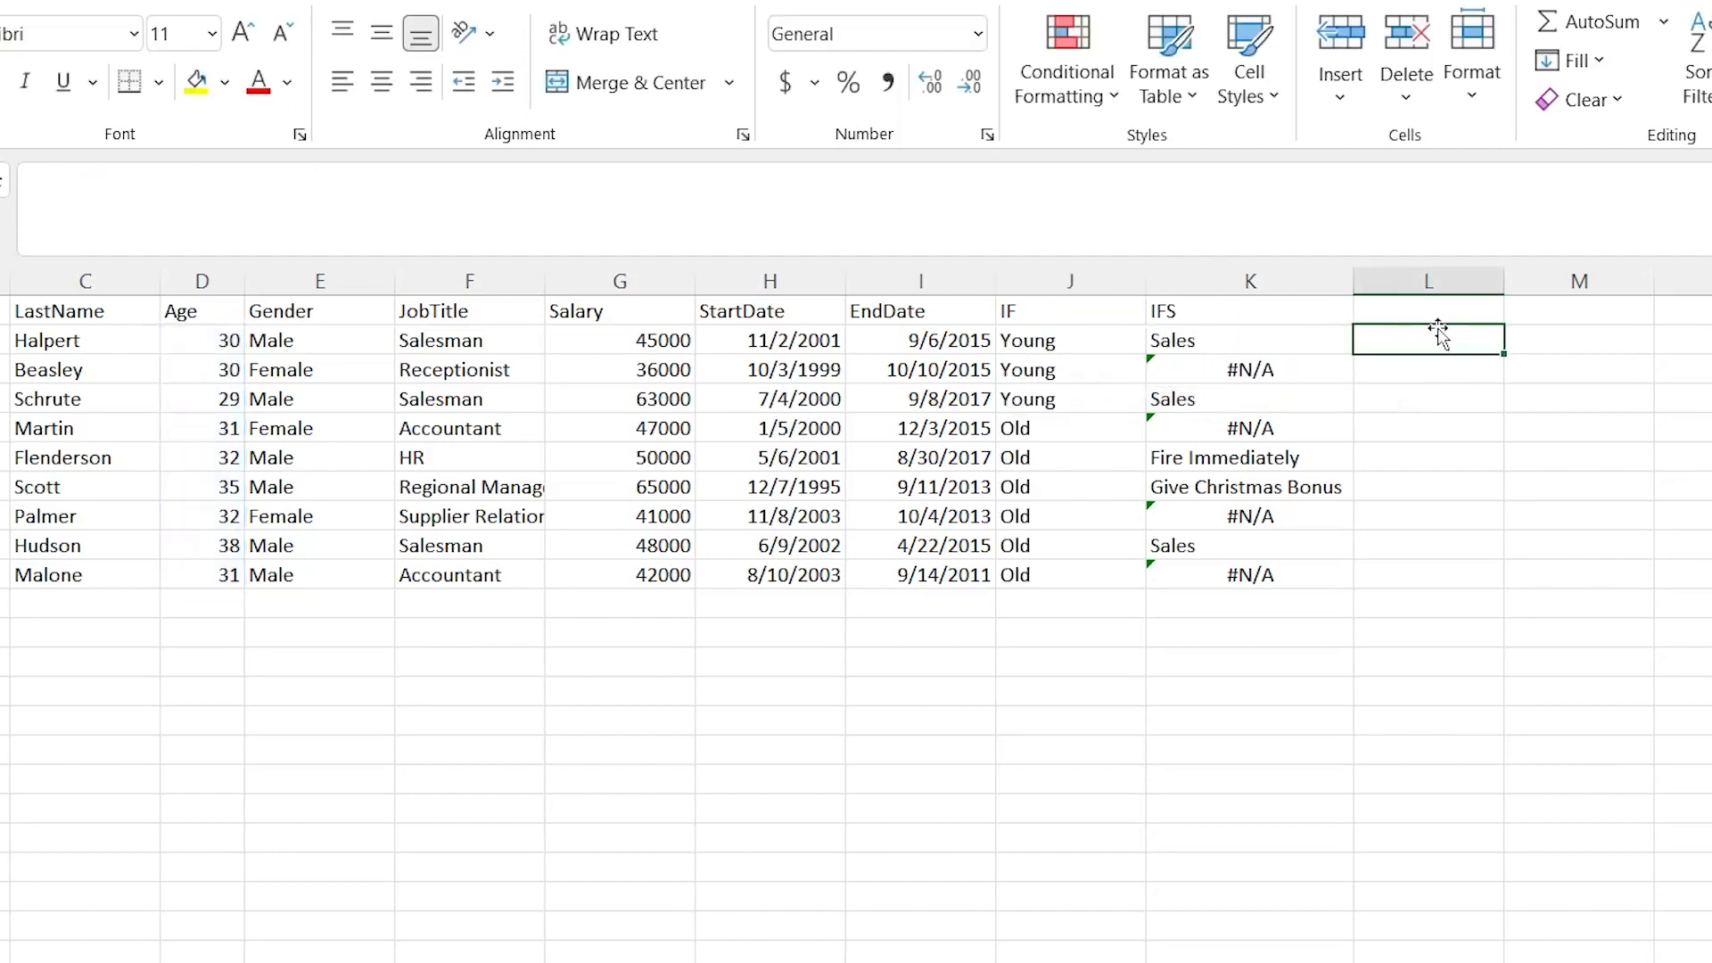
click(1271, 369)
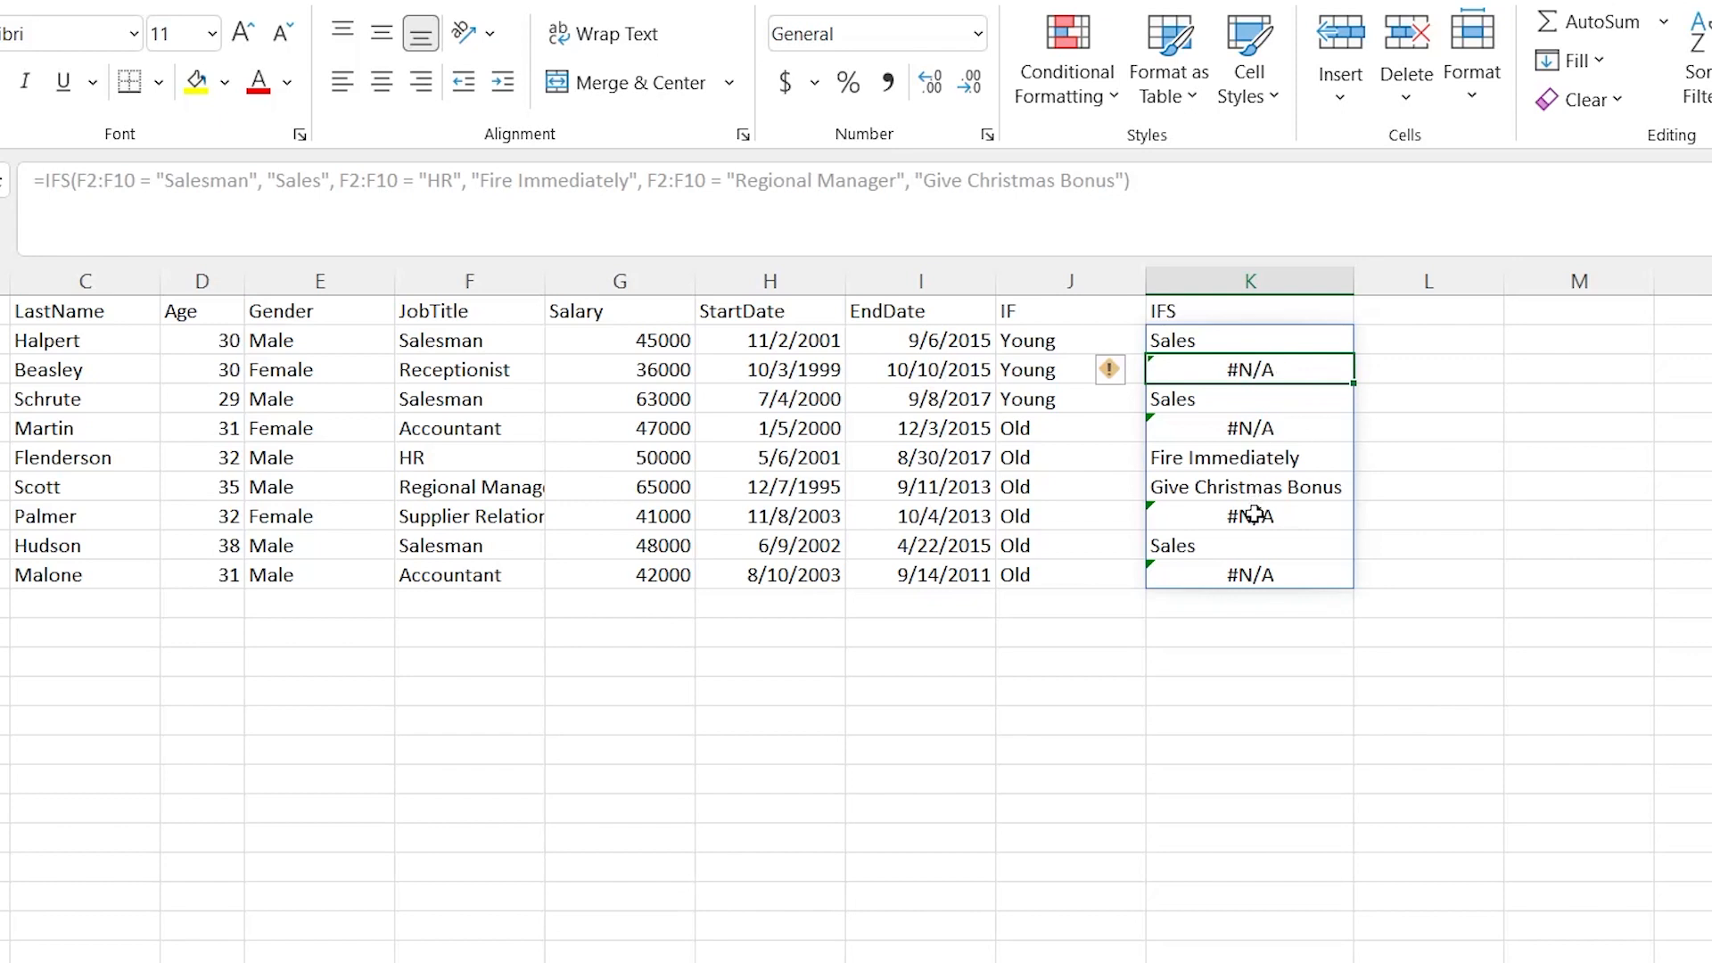
drag(1254, 515, 1194, 575)
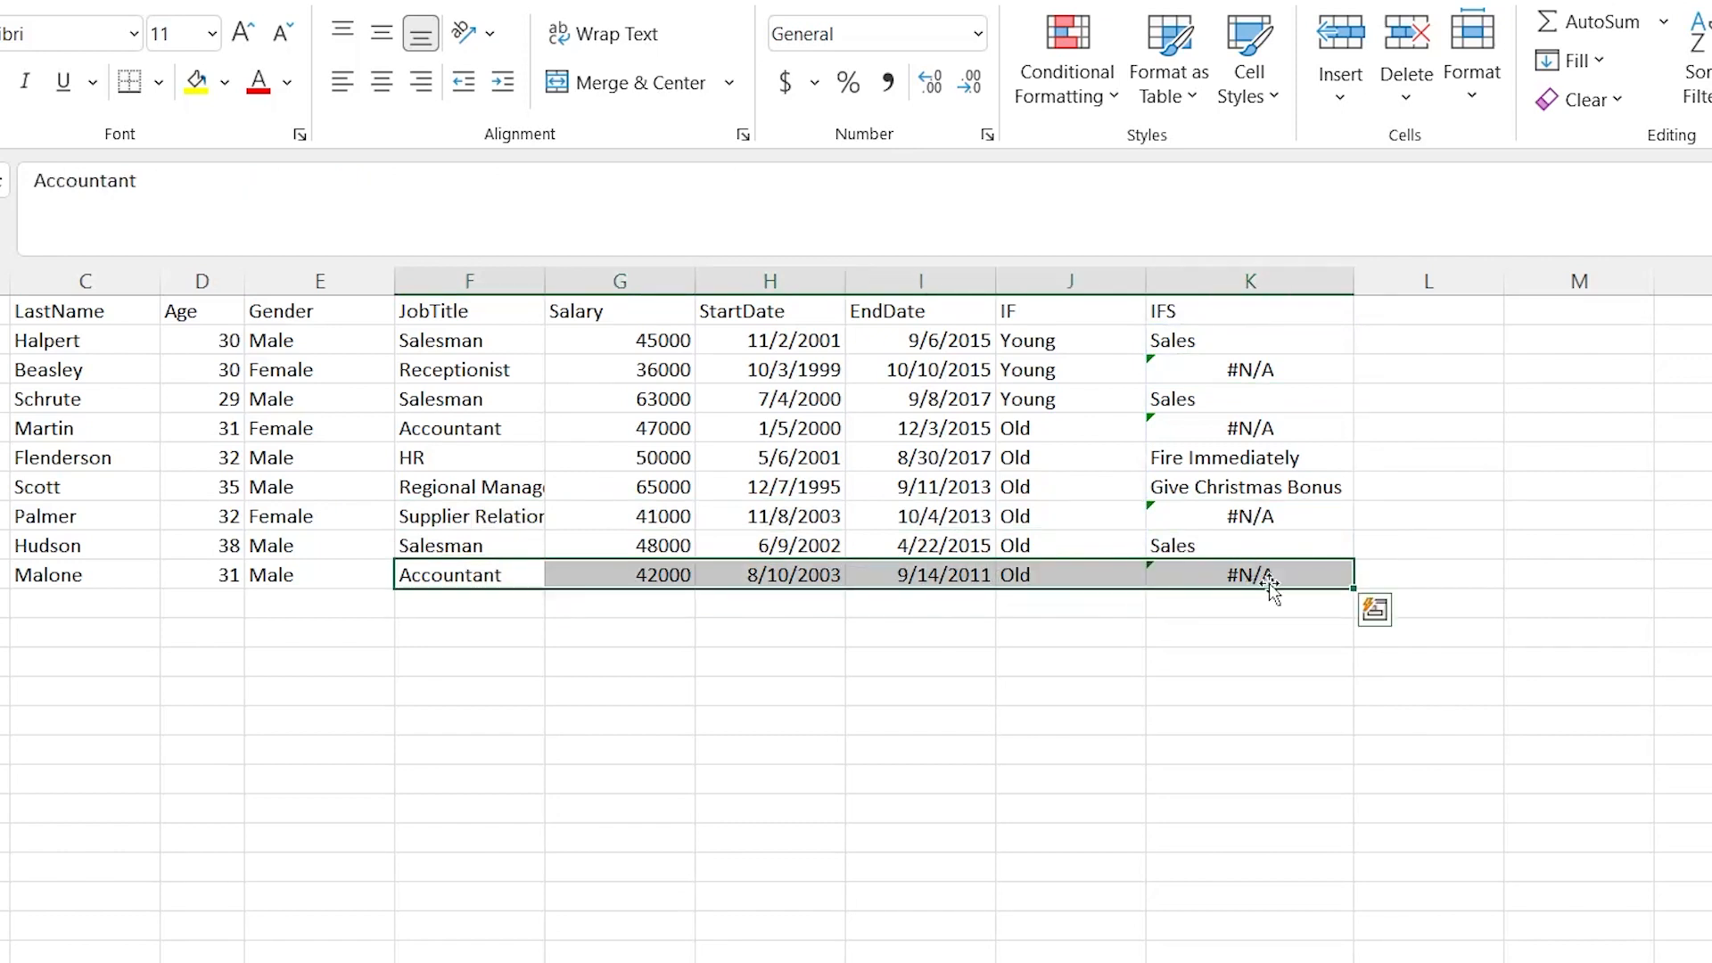
drag(1254, 551, 523, 541)
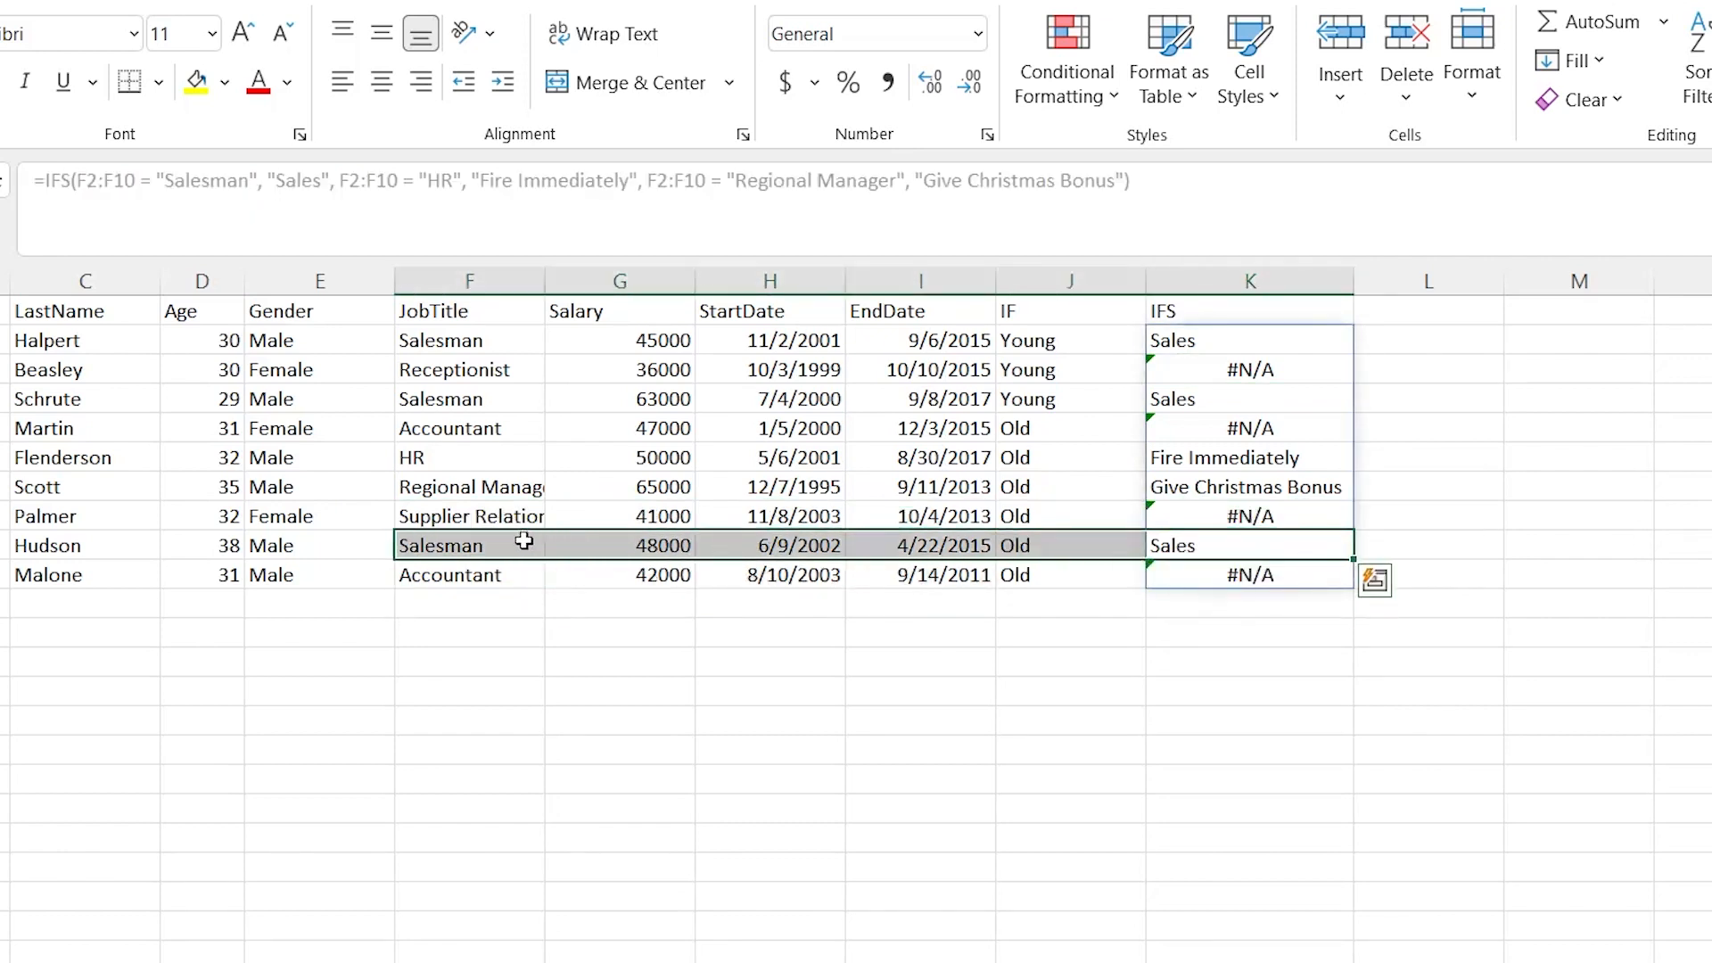
click(943, 624)
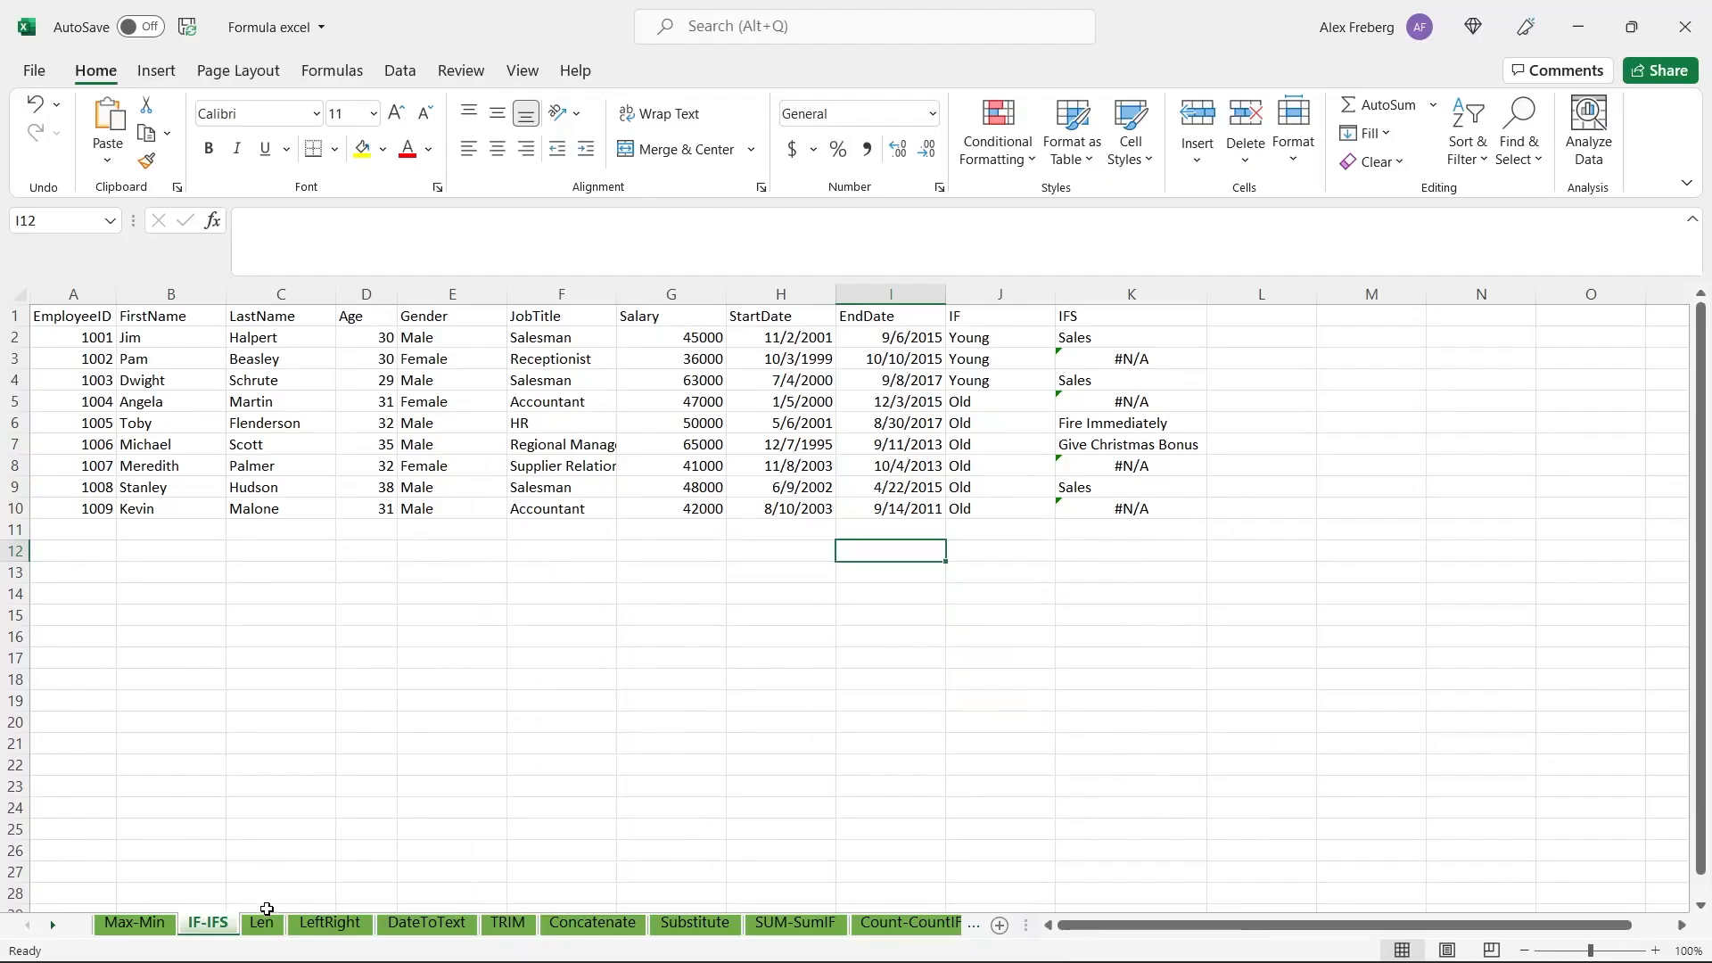
- Open the Len sheet and widen column A to show the full EmployeeID header
click(262, 924)
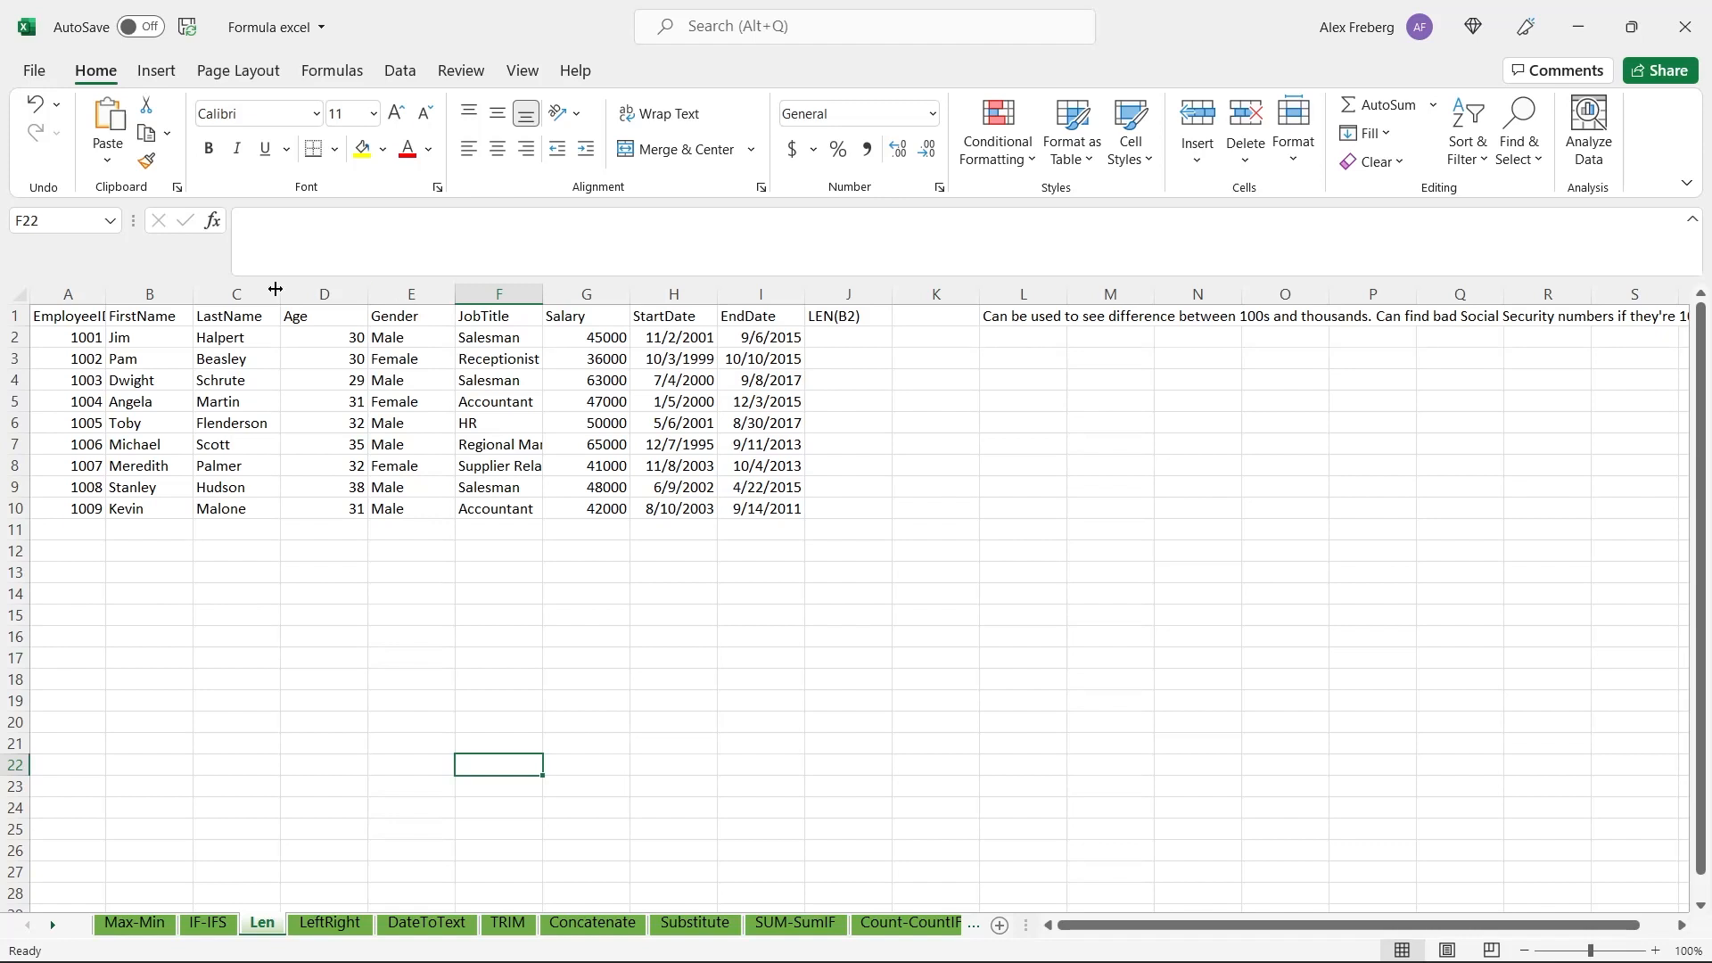
drag(104, 294, 115, 295)
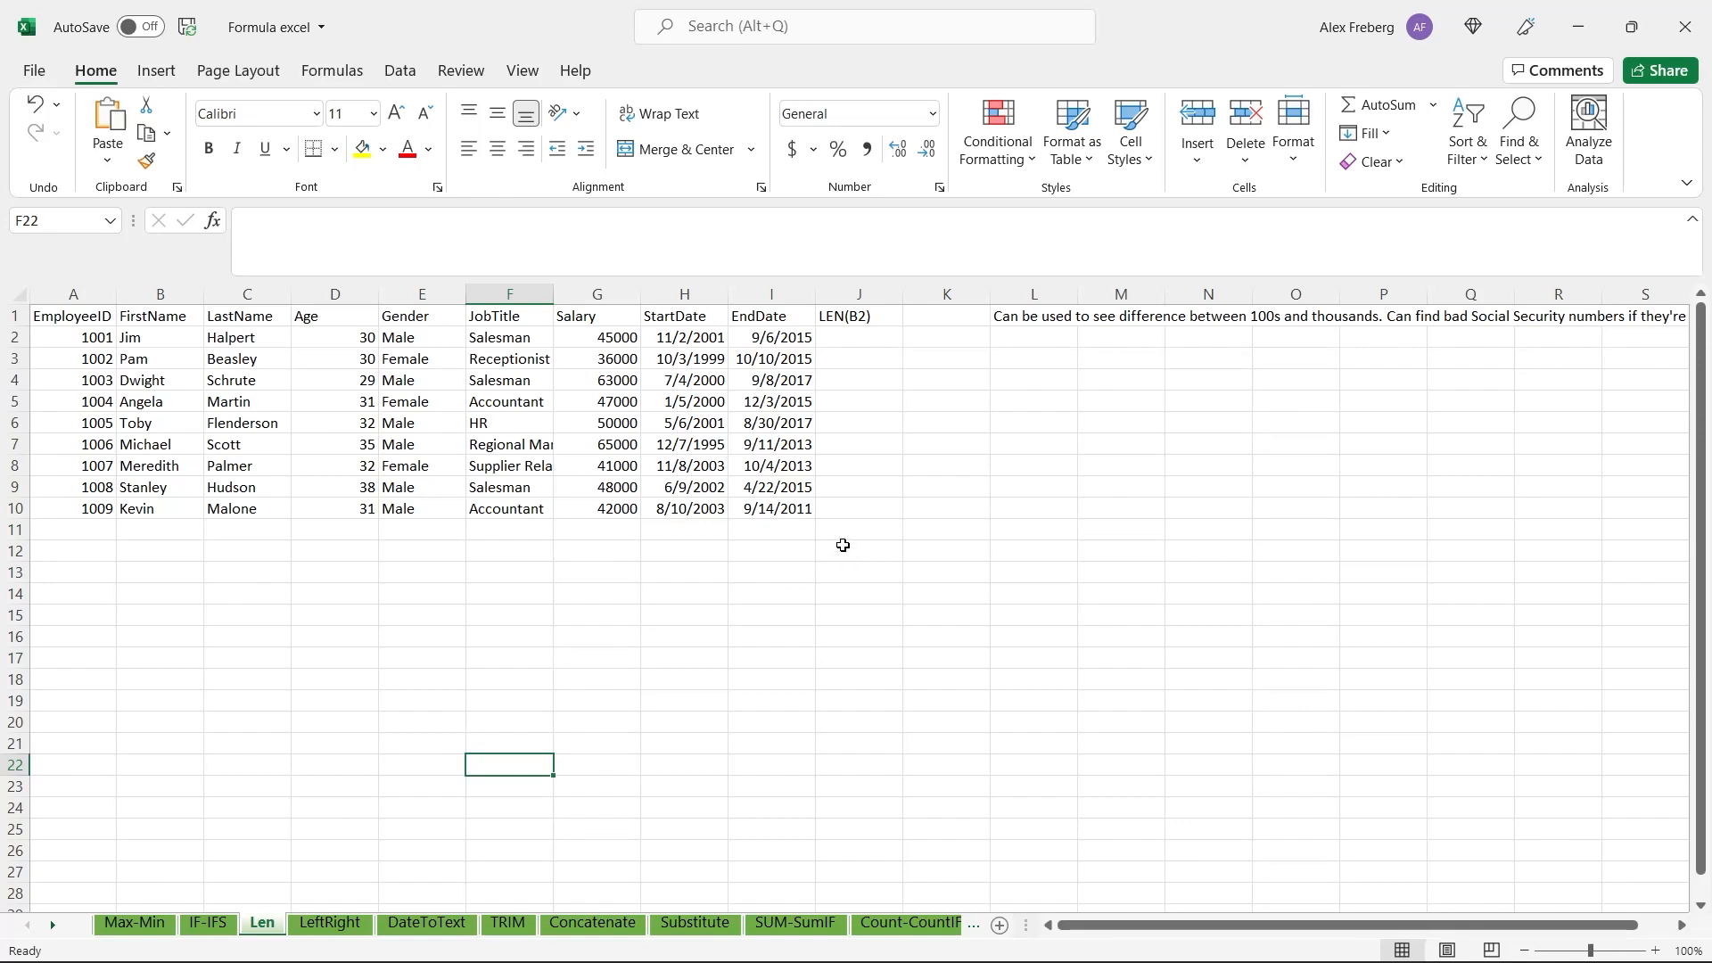
click(1030, 316)
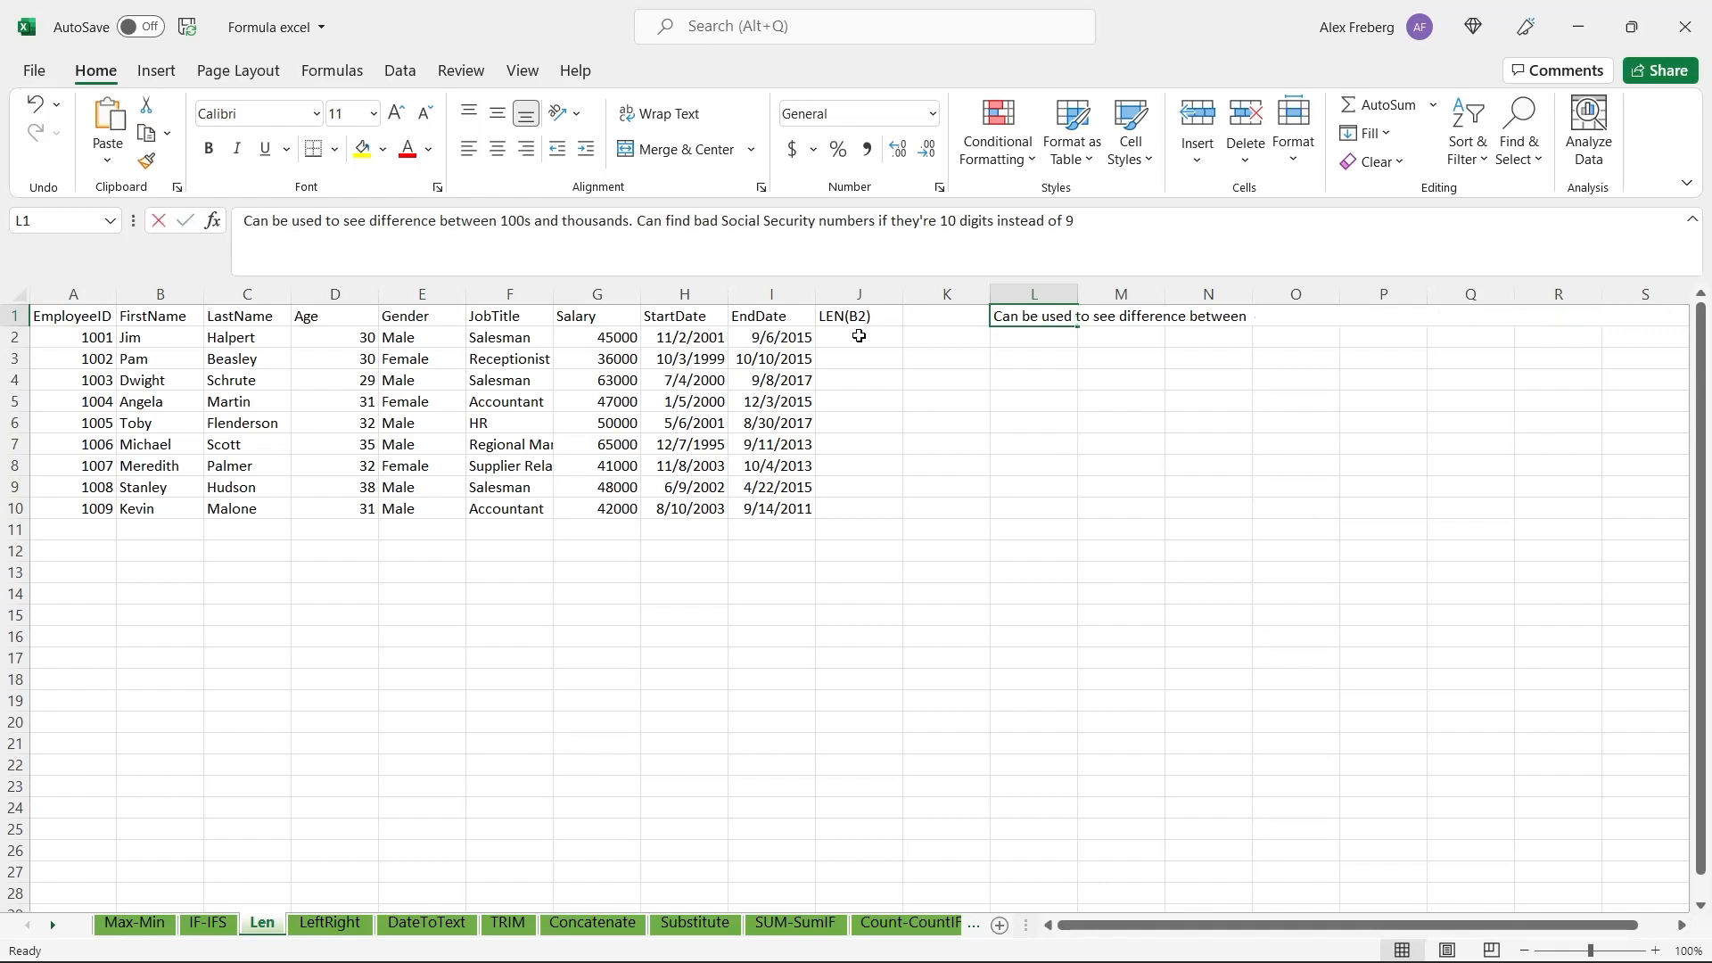
text(=)
key(Tab)
key(ctrl+z)
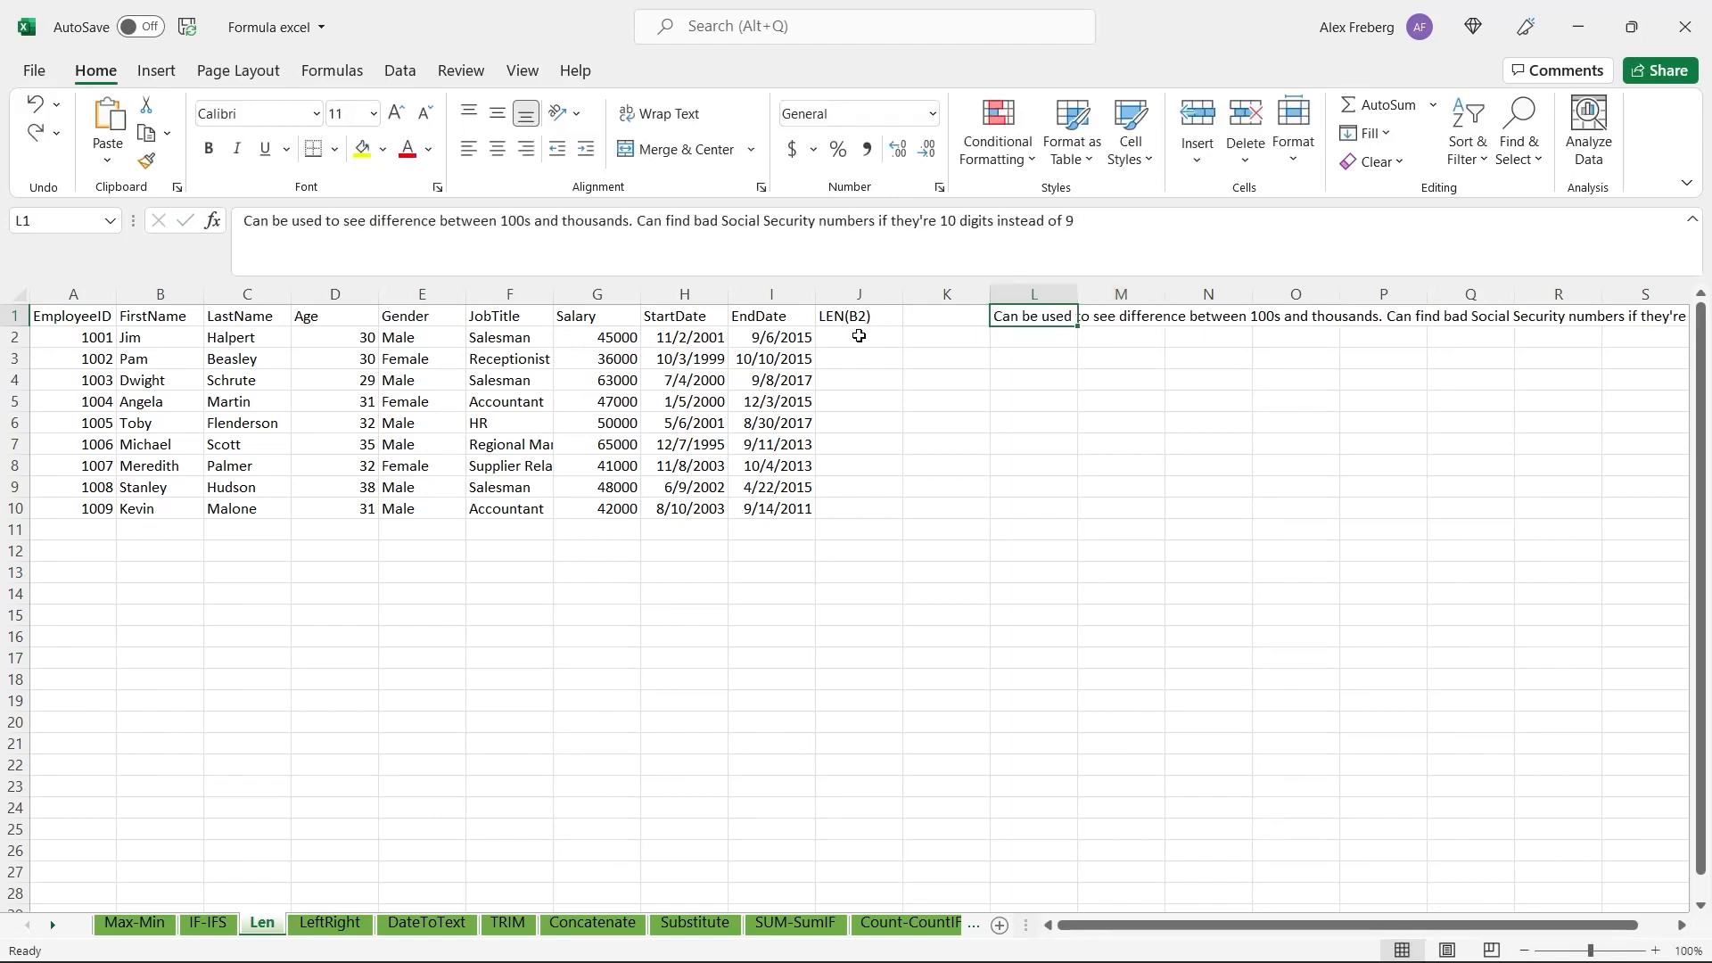
- Count the characters of the last names by entering =LEN(C2:C10) in J2 on the Len sheet
click(857, 338)
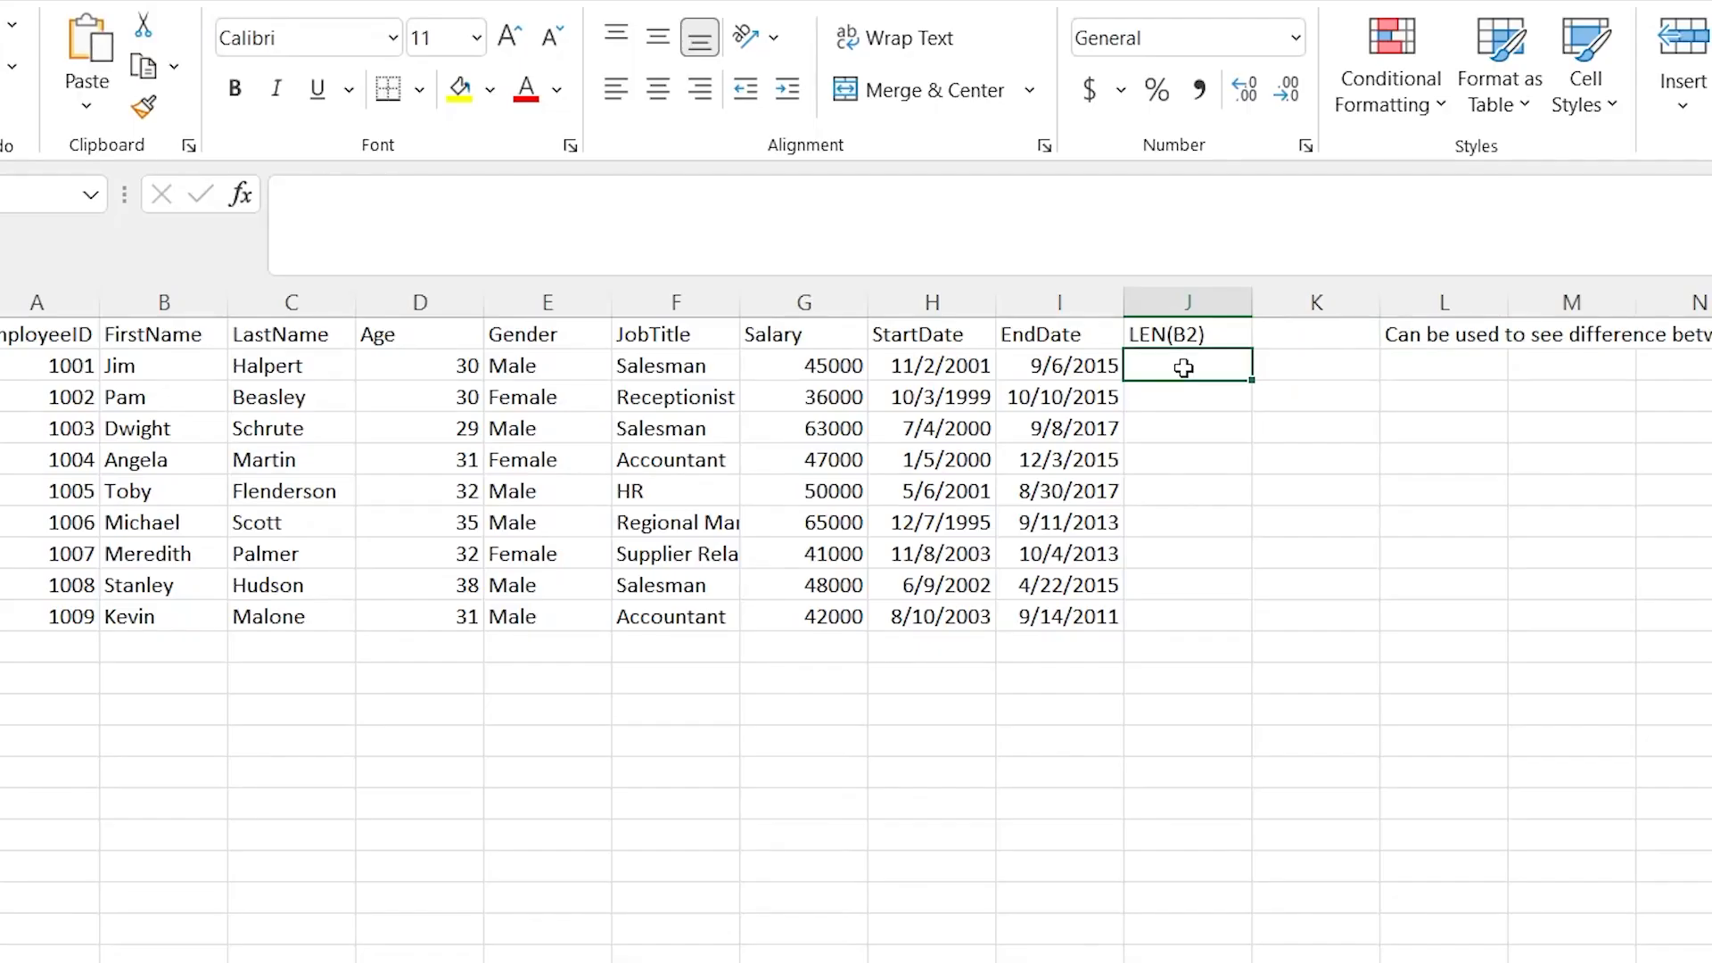
text(=LEN)
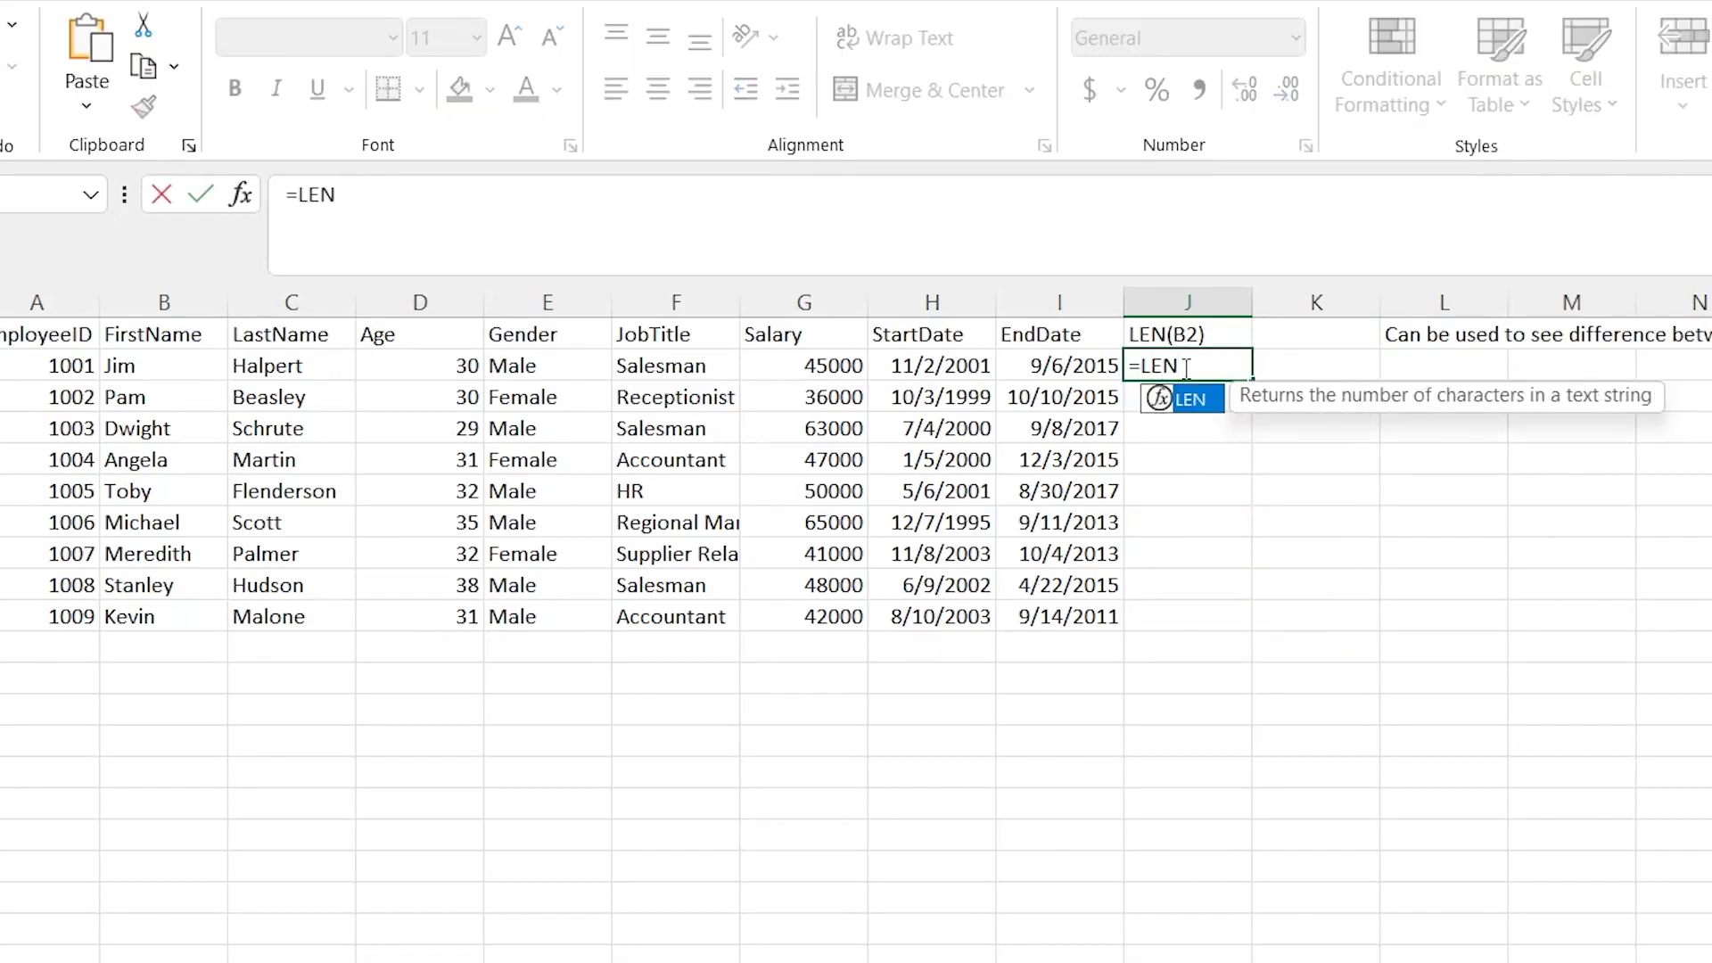
text(()
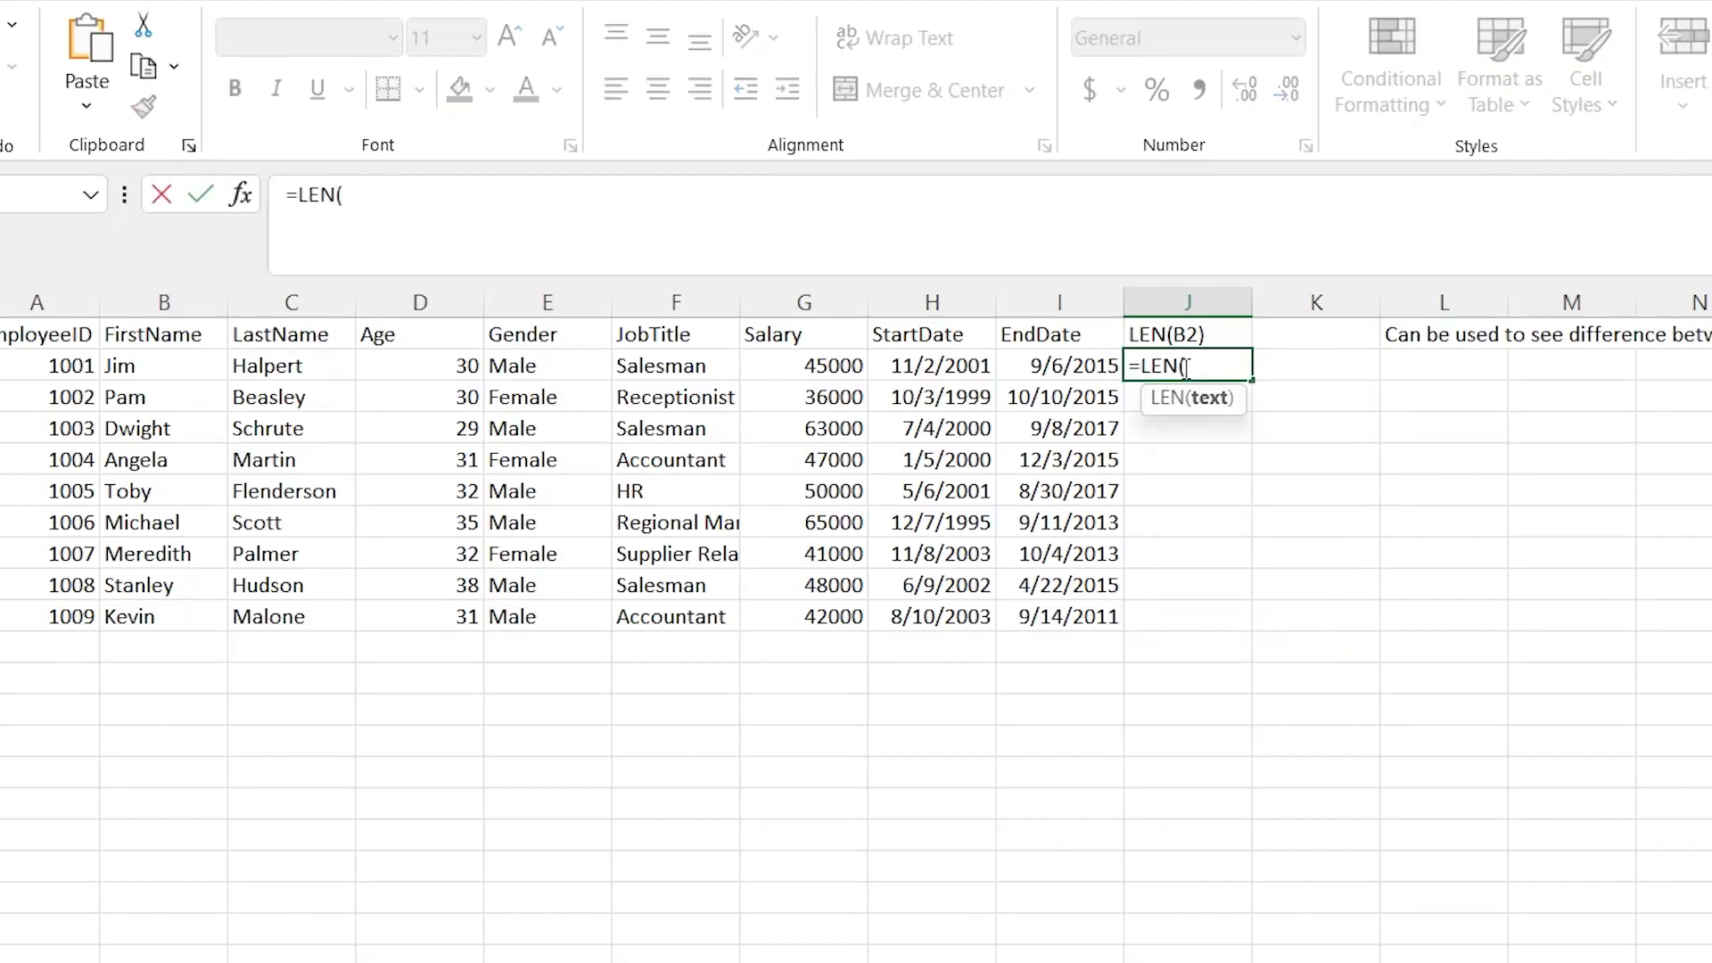
key(BackSpace)
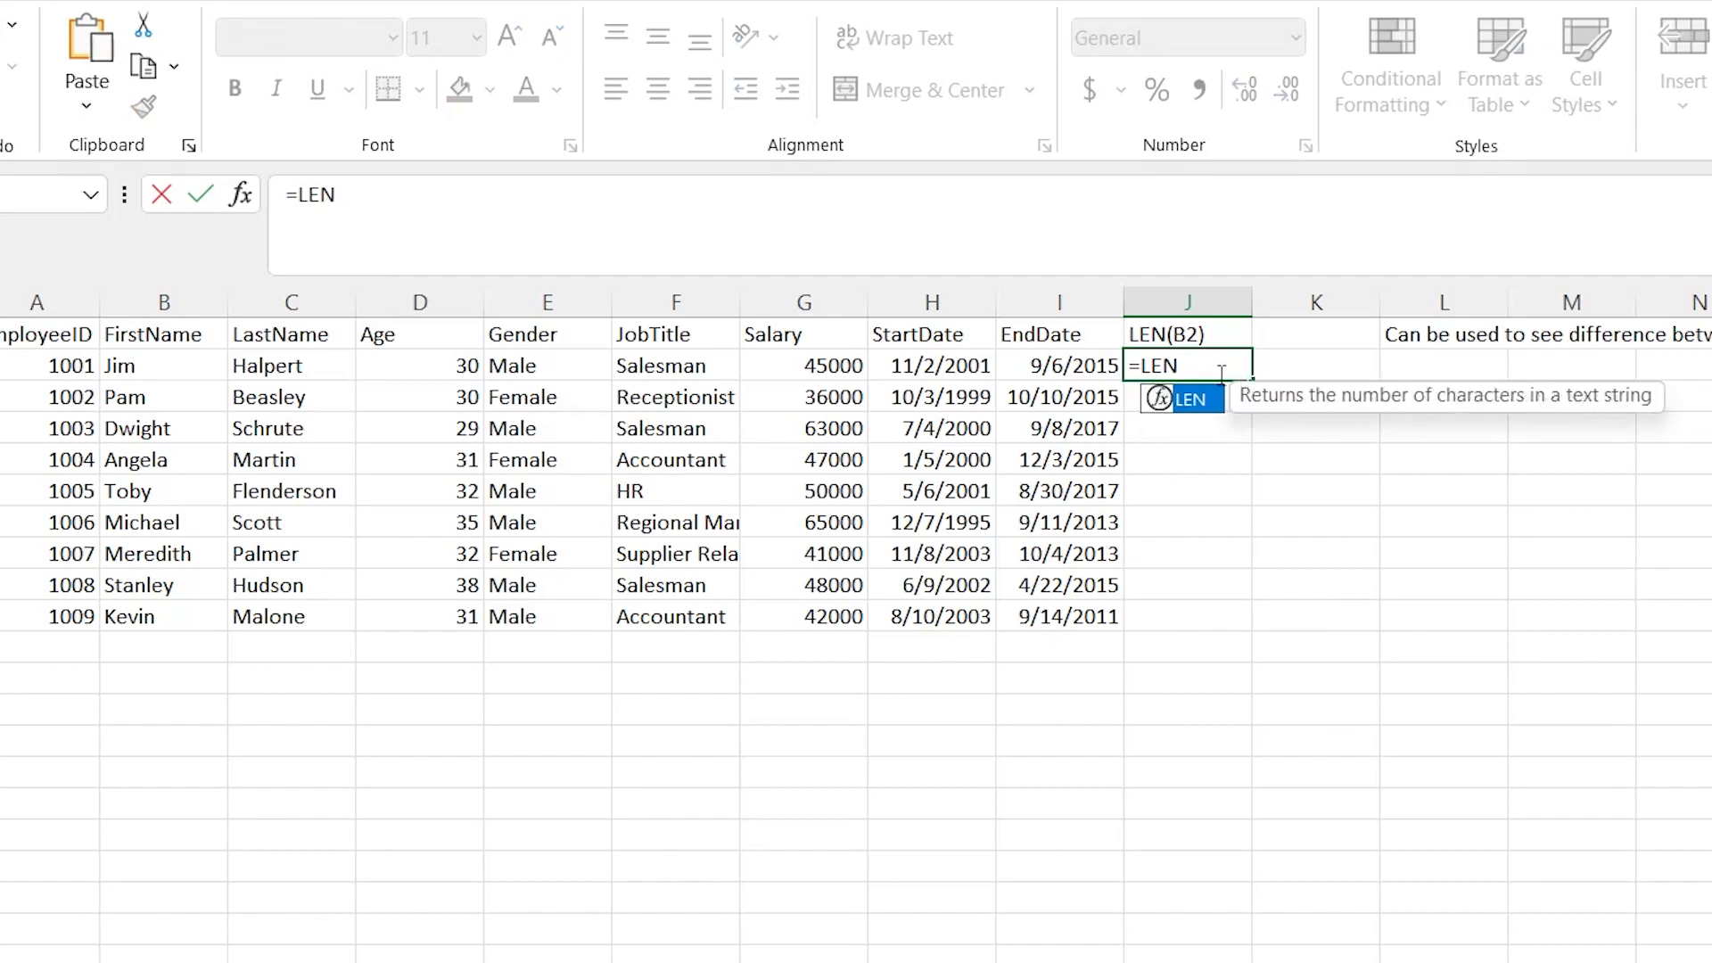
text(()
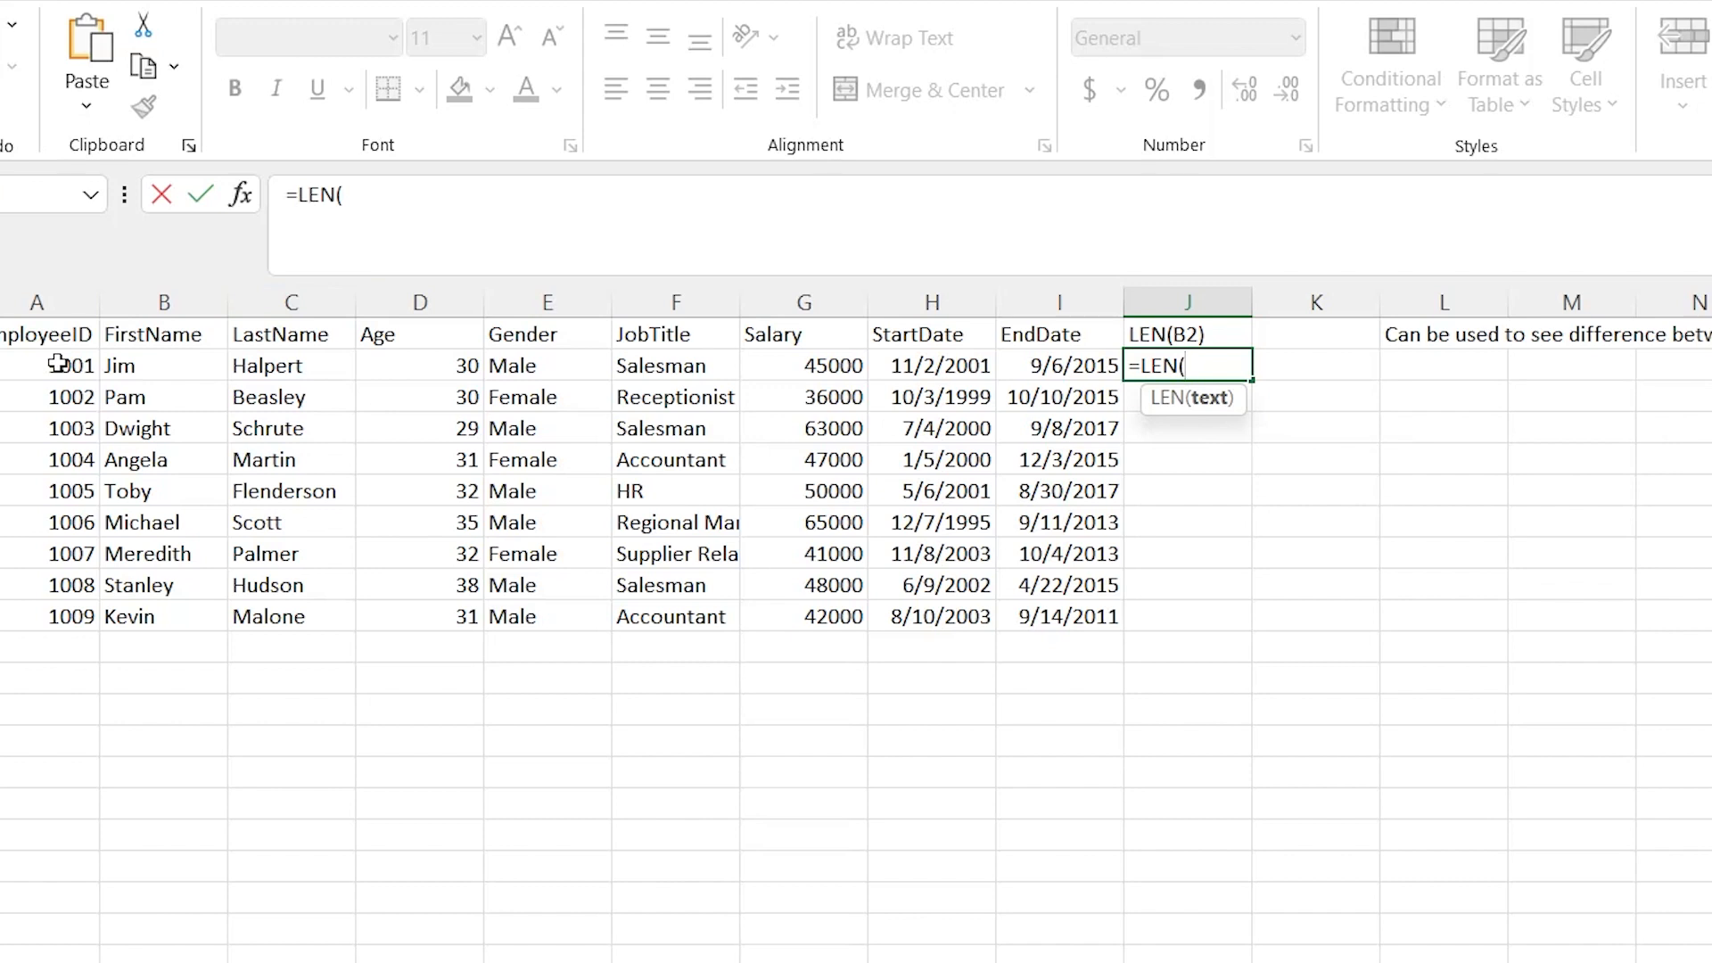
click(342, 367)
shift+click(313, 616)
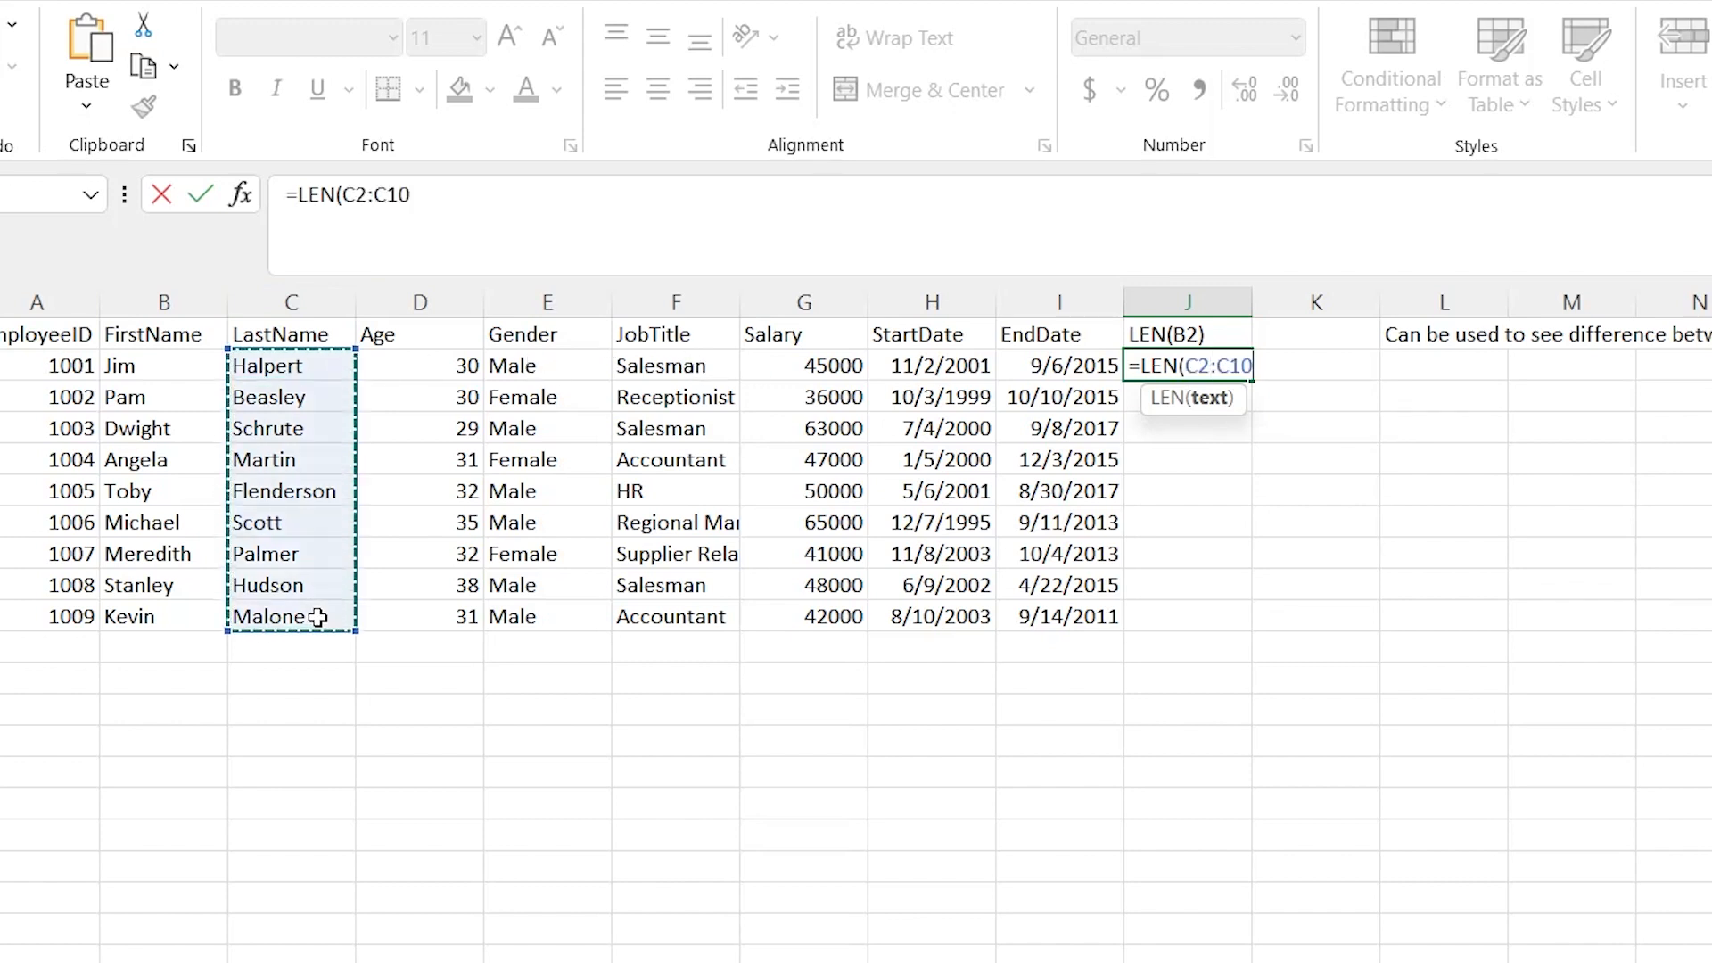
text())
key(ctrl+Return)
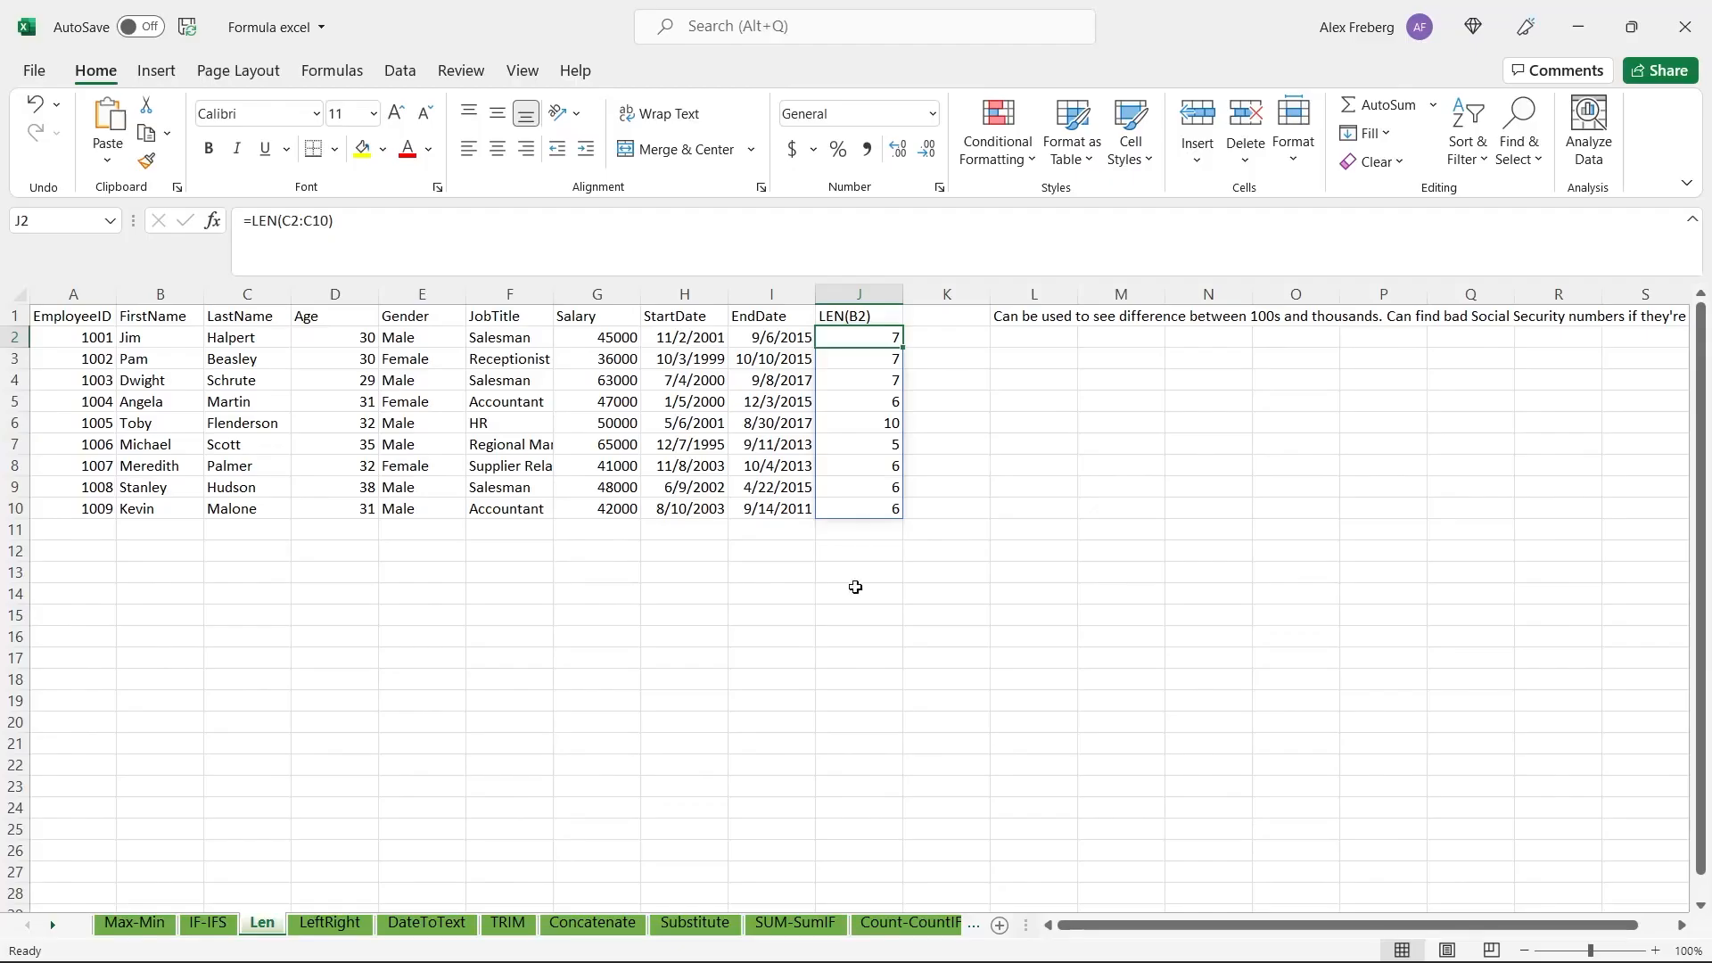
click(1182, 734)
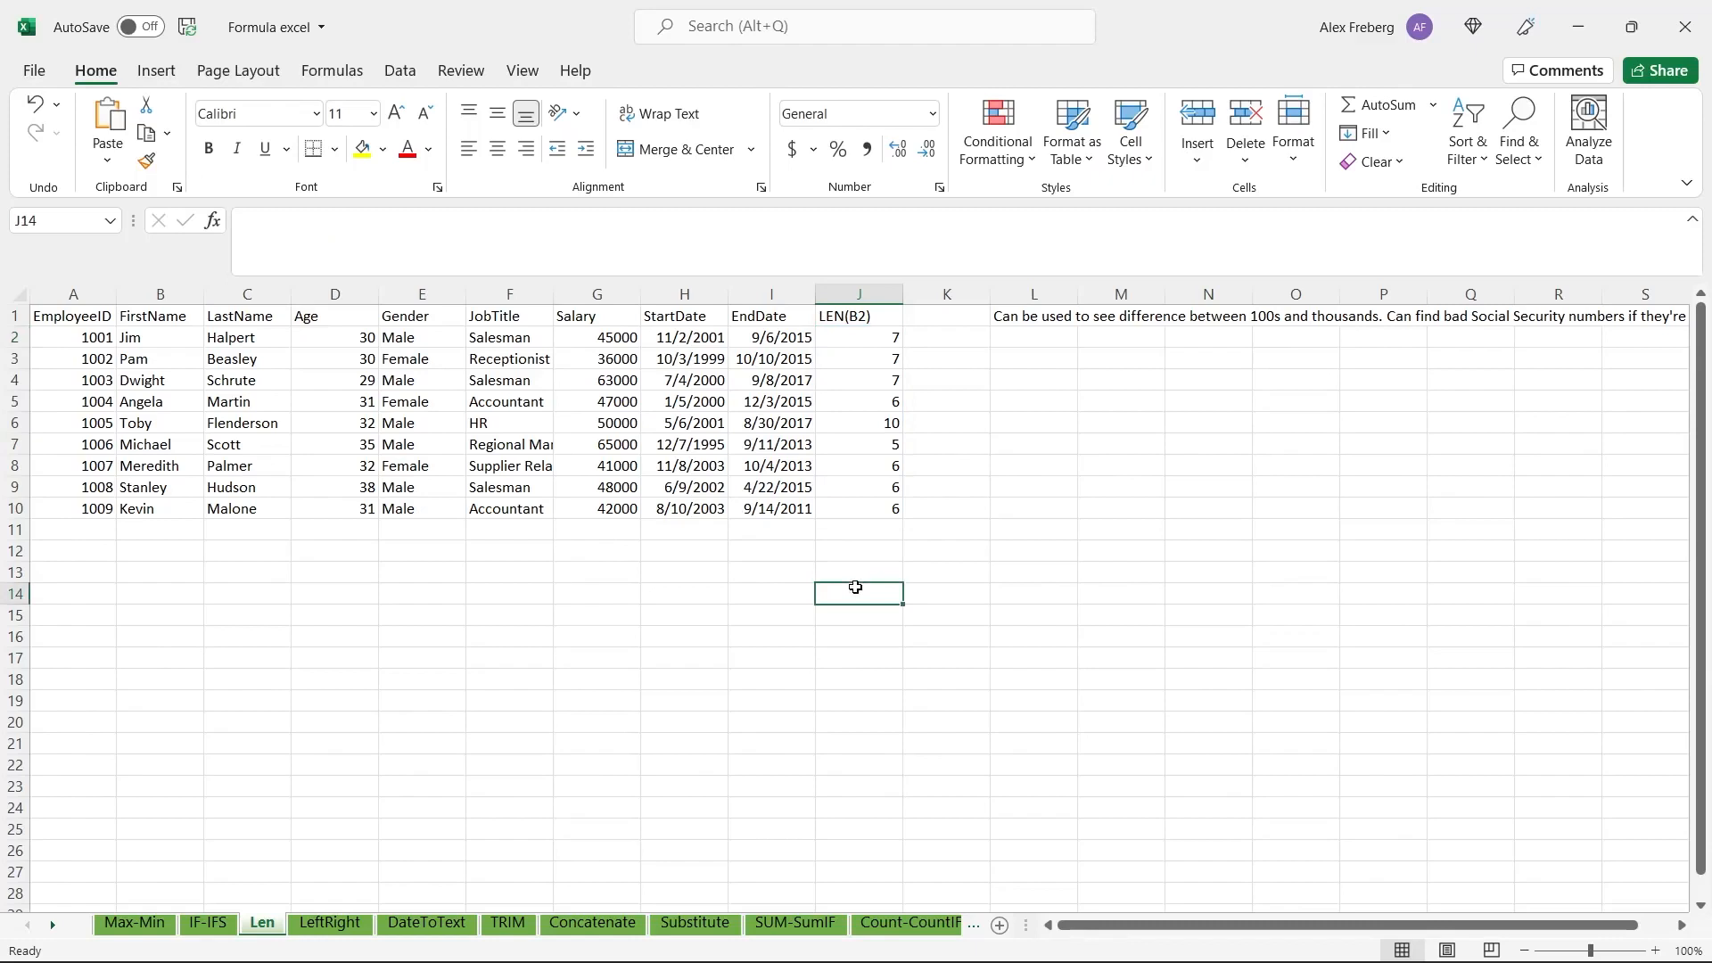
- Open the LeftRight sheet and select cell K2 under the Left header
click(343, 923)
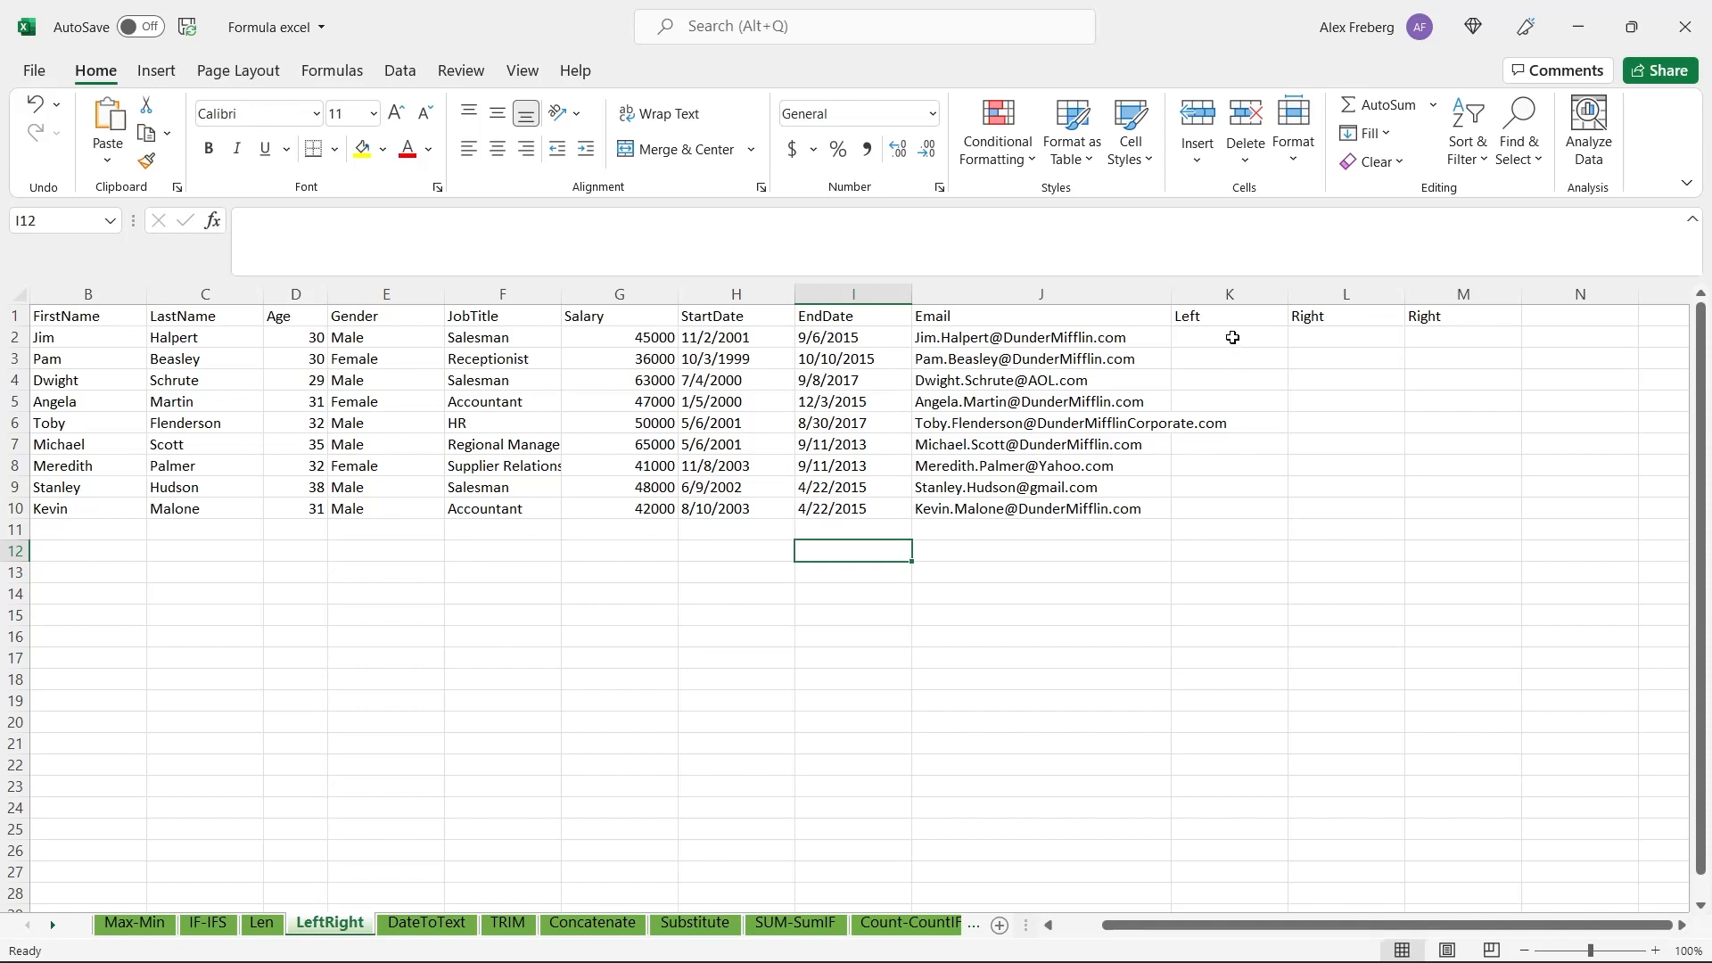
click(1232, 337)
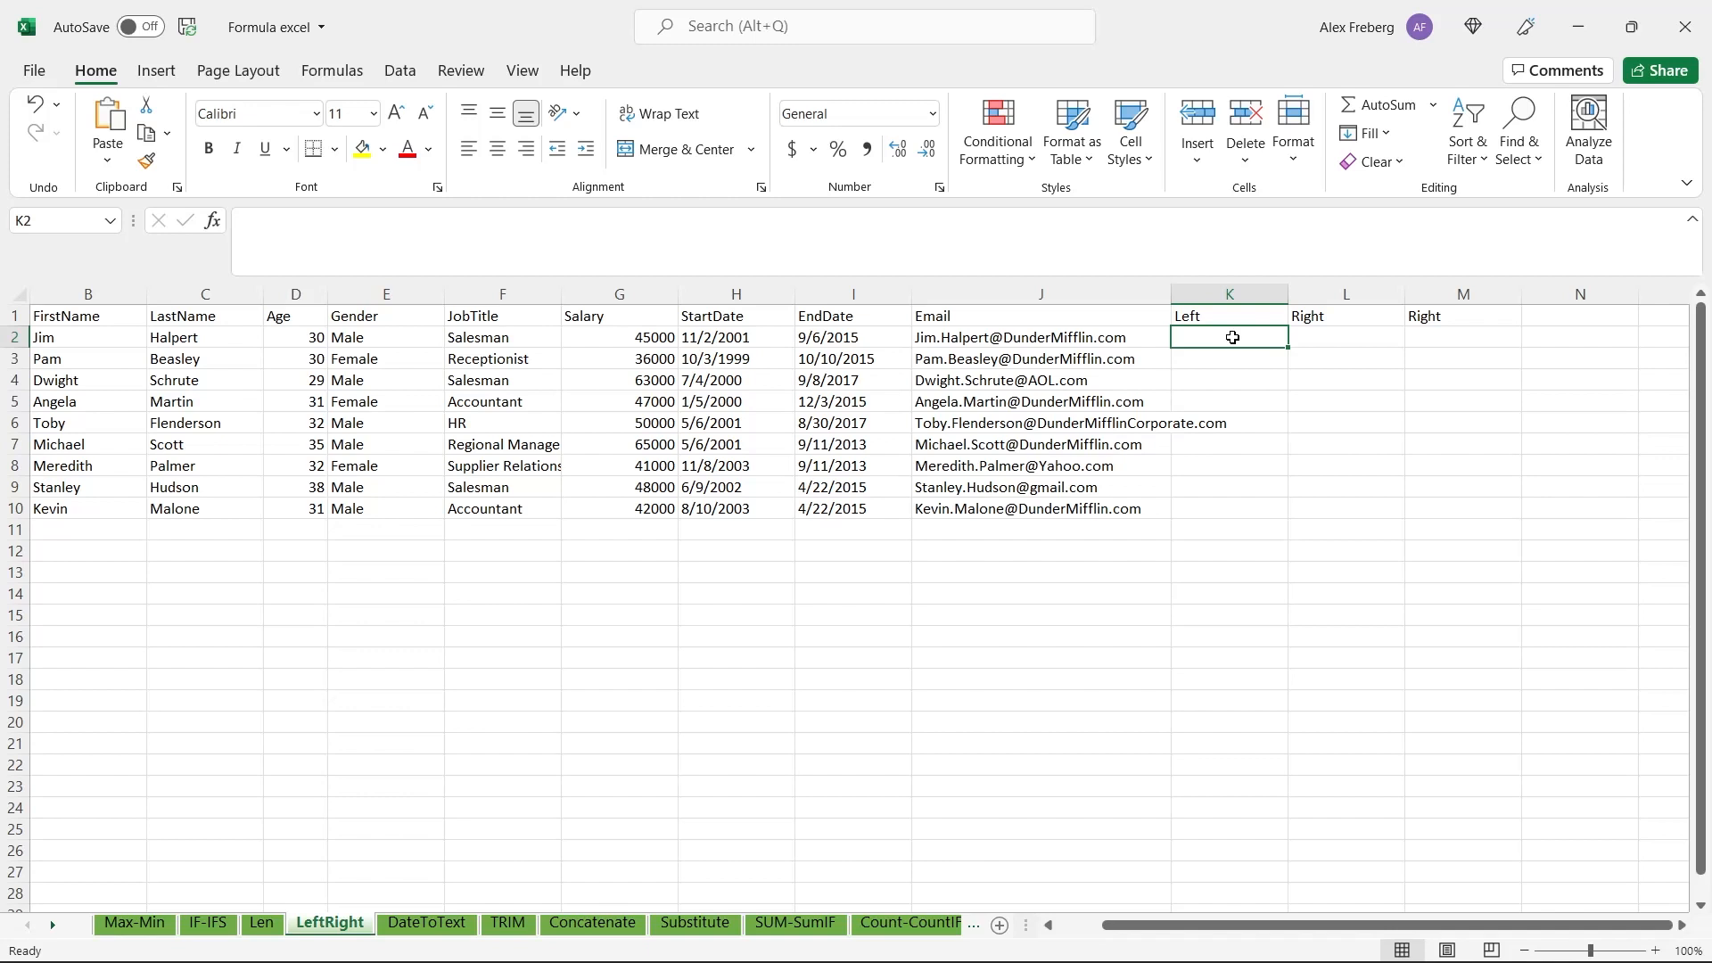
text(=subs)
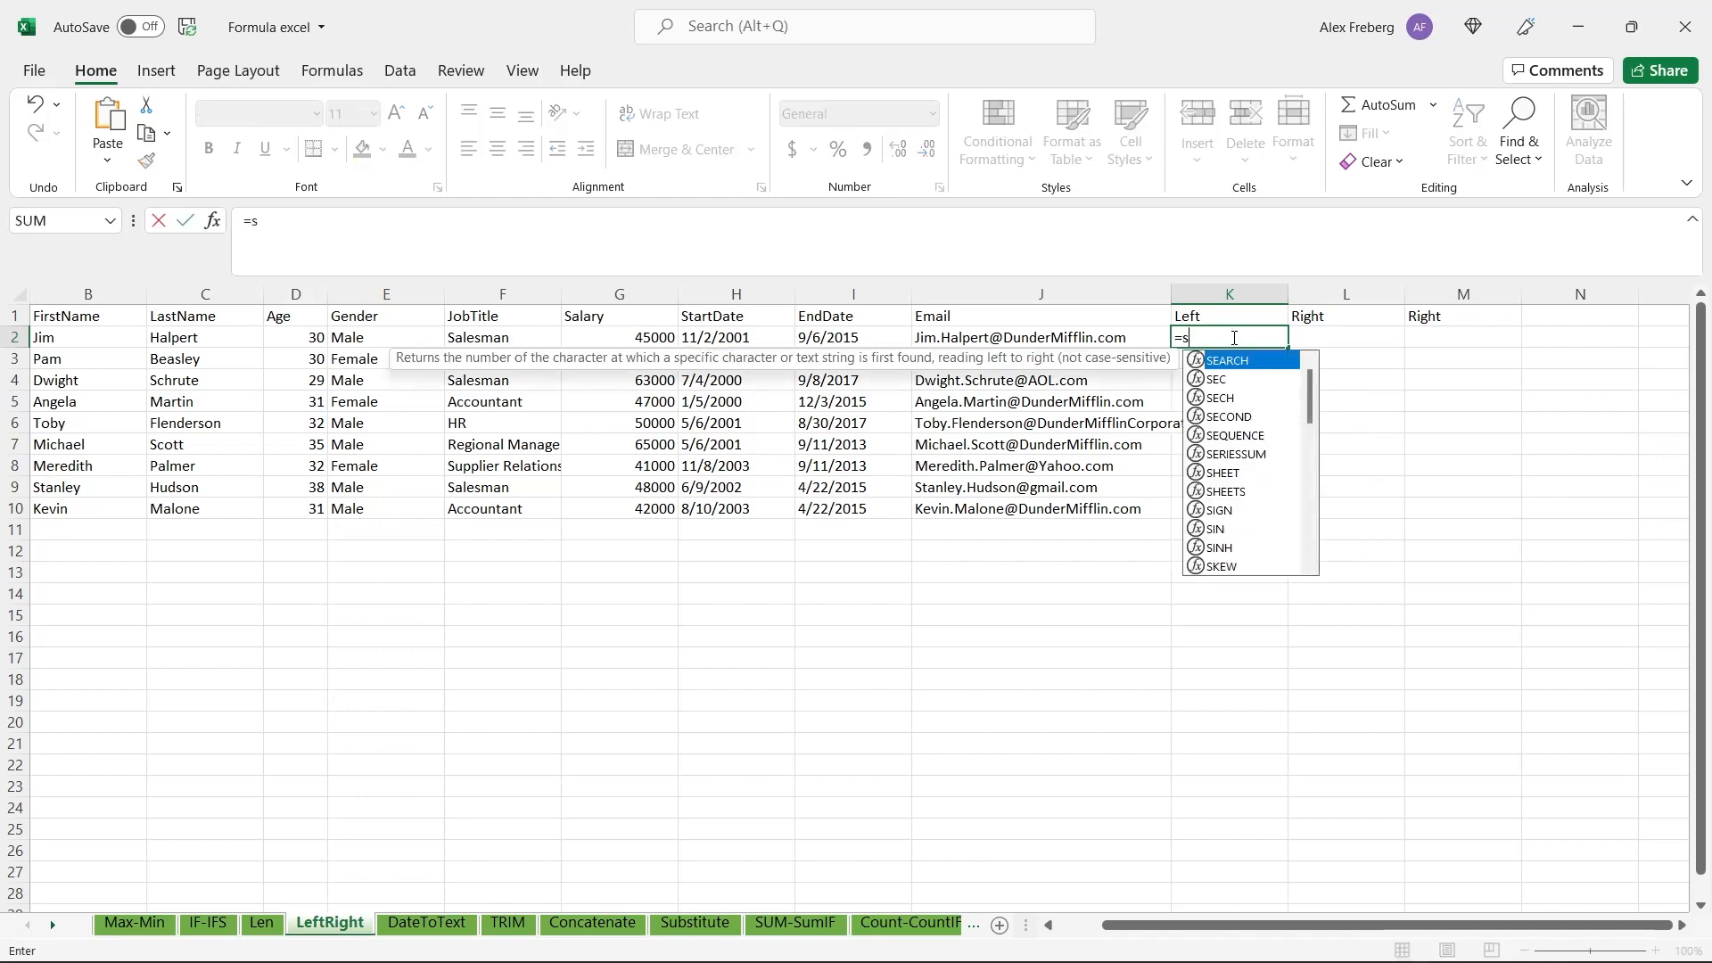
key(BackSpace)
key(BackSpace)
key(BackSpace)
key(BackSpace)
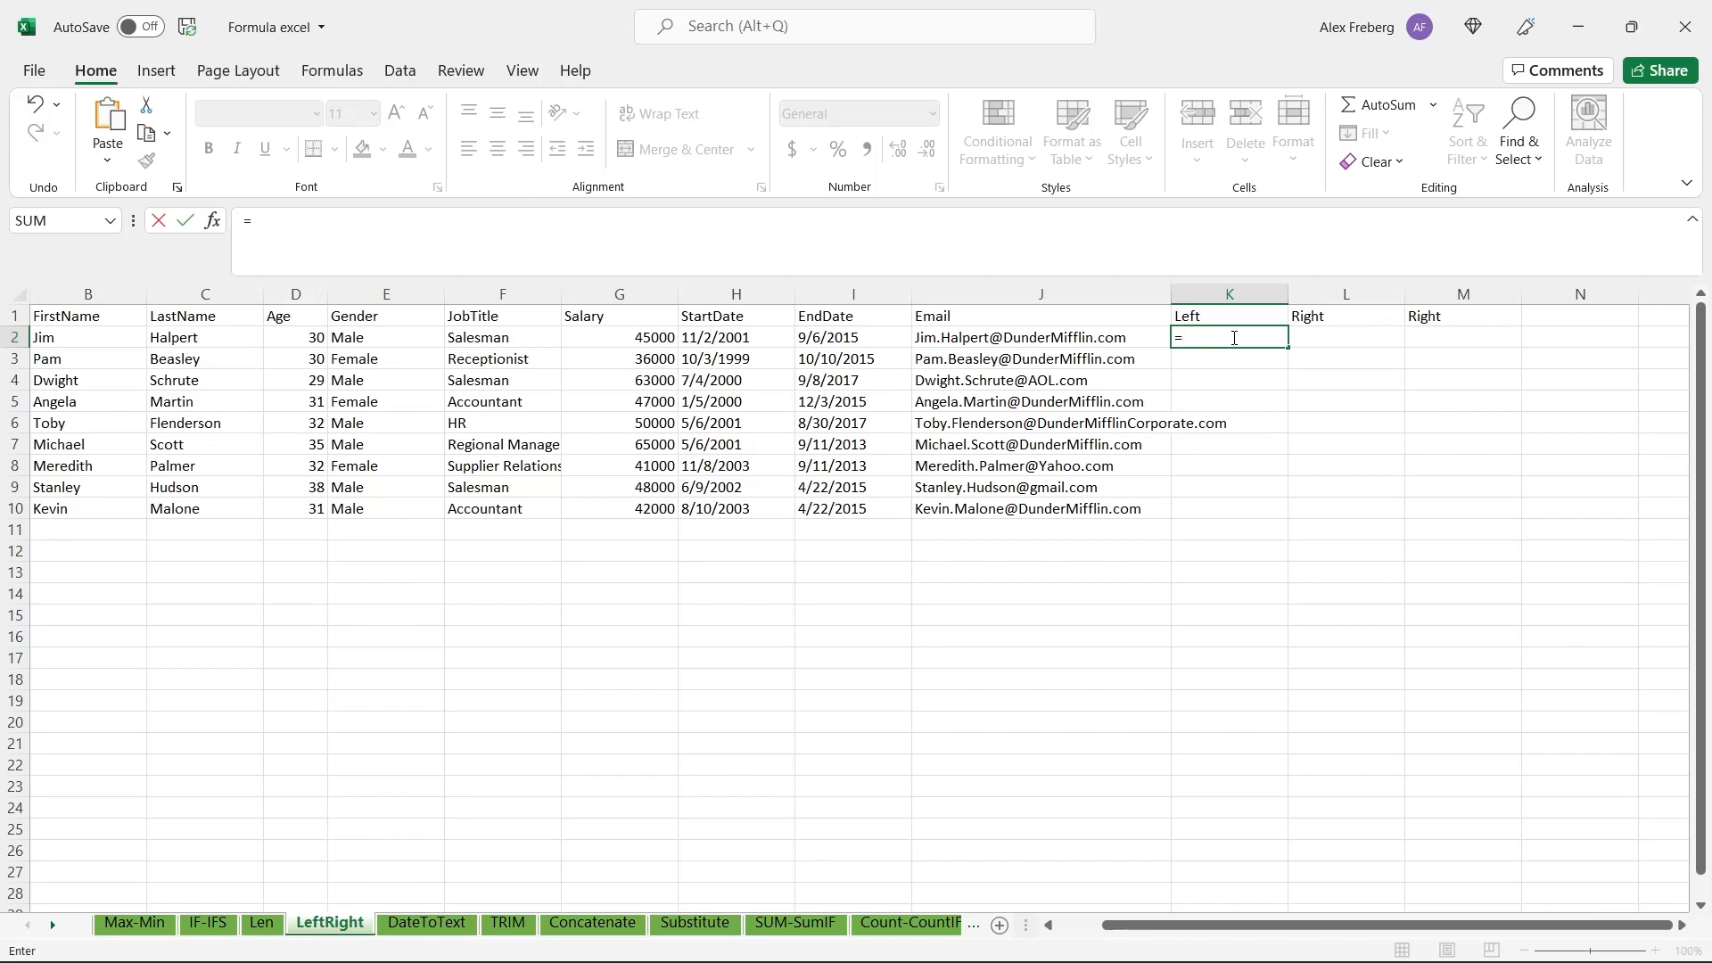
- Extract the first three characters of the first names with =LEFT(B2:B10, 3) in K2, and check the results in K2:K6
text(LE)
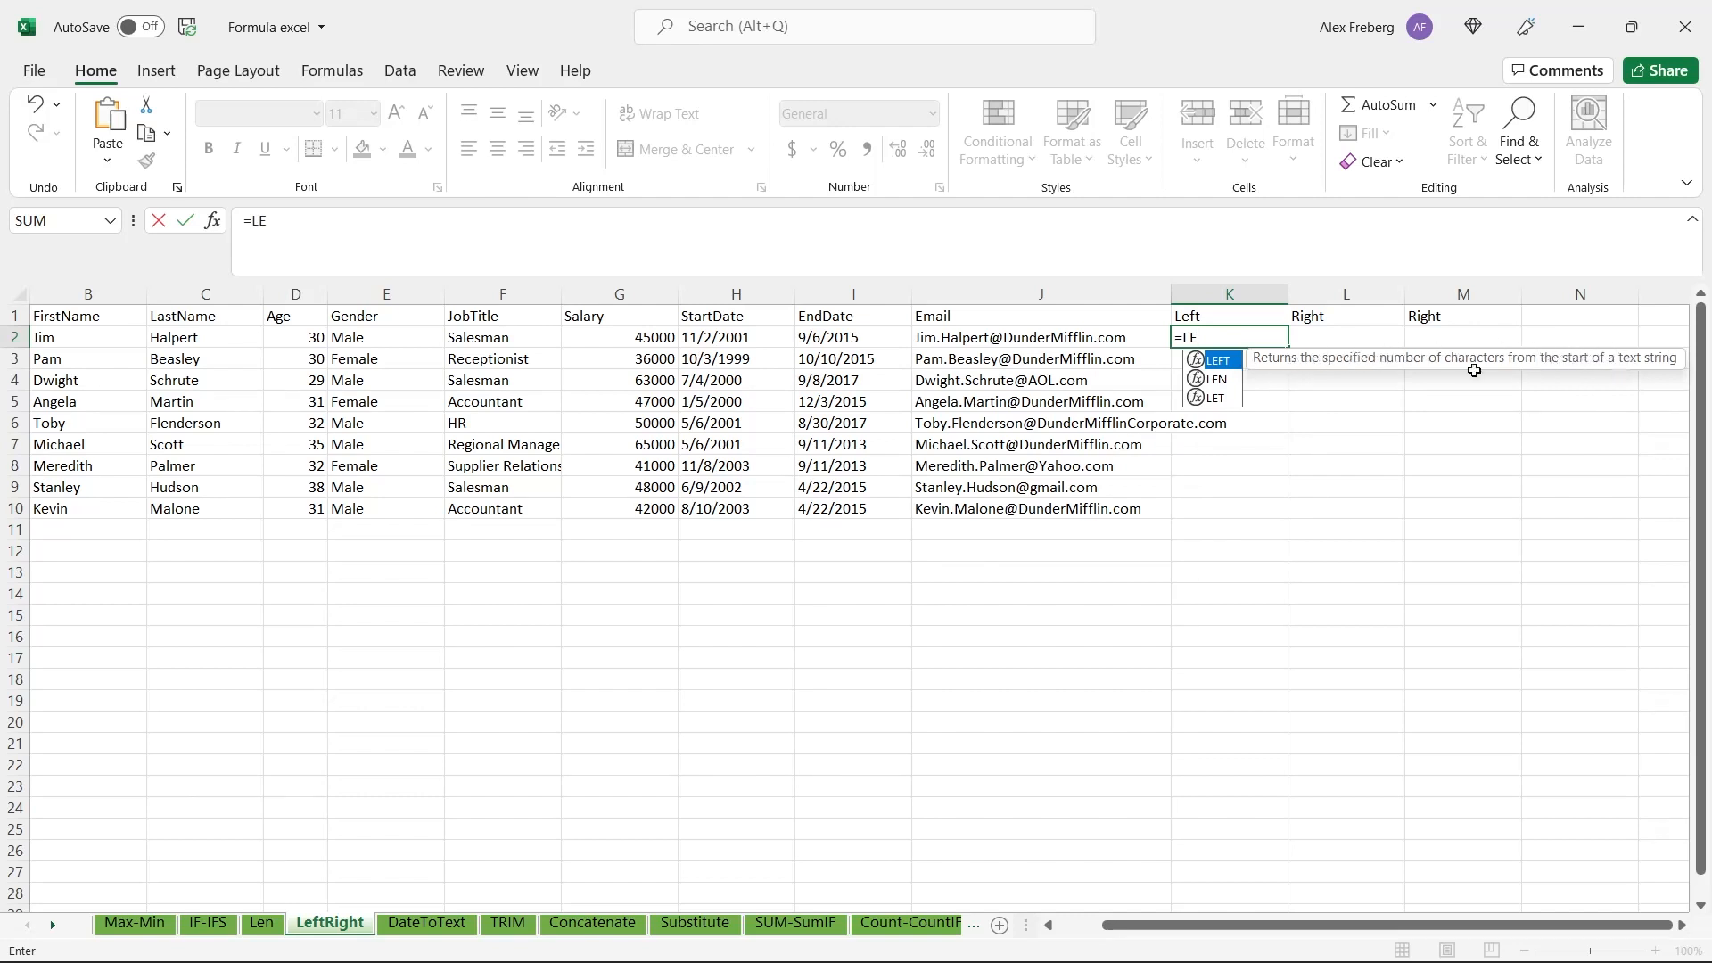
key(Tab)
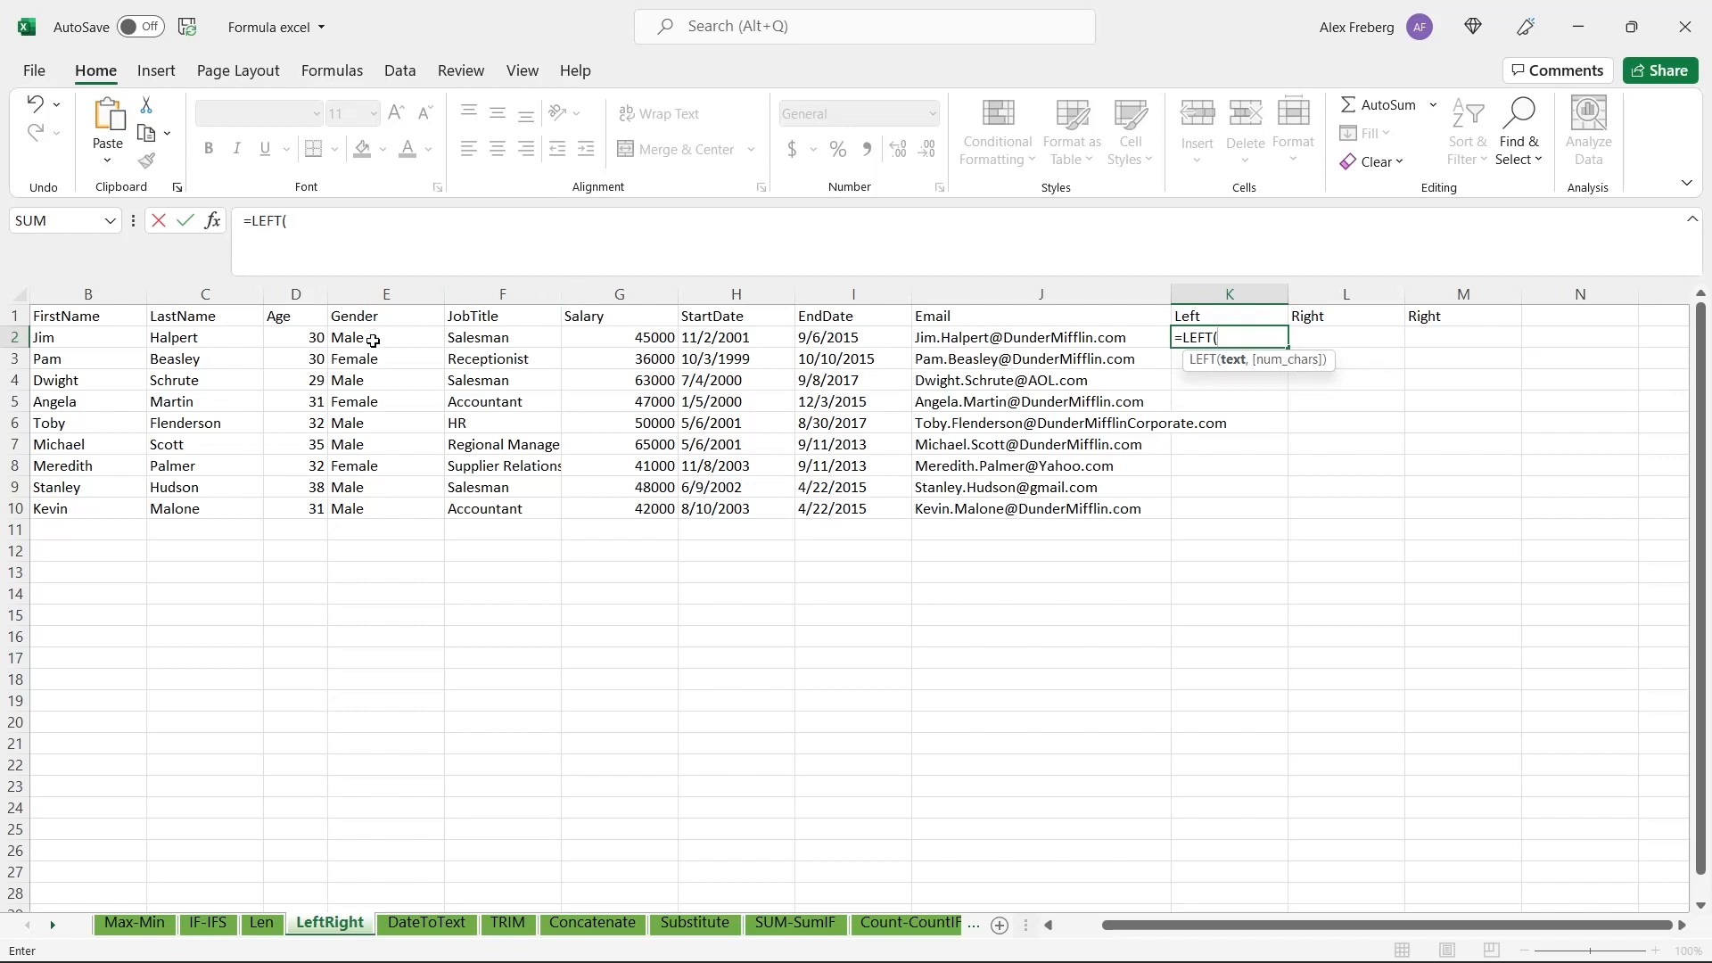
click(105, 340)
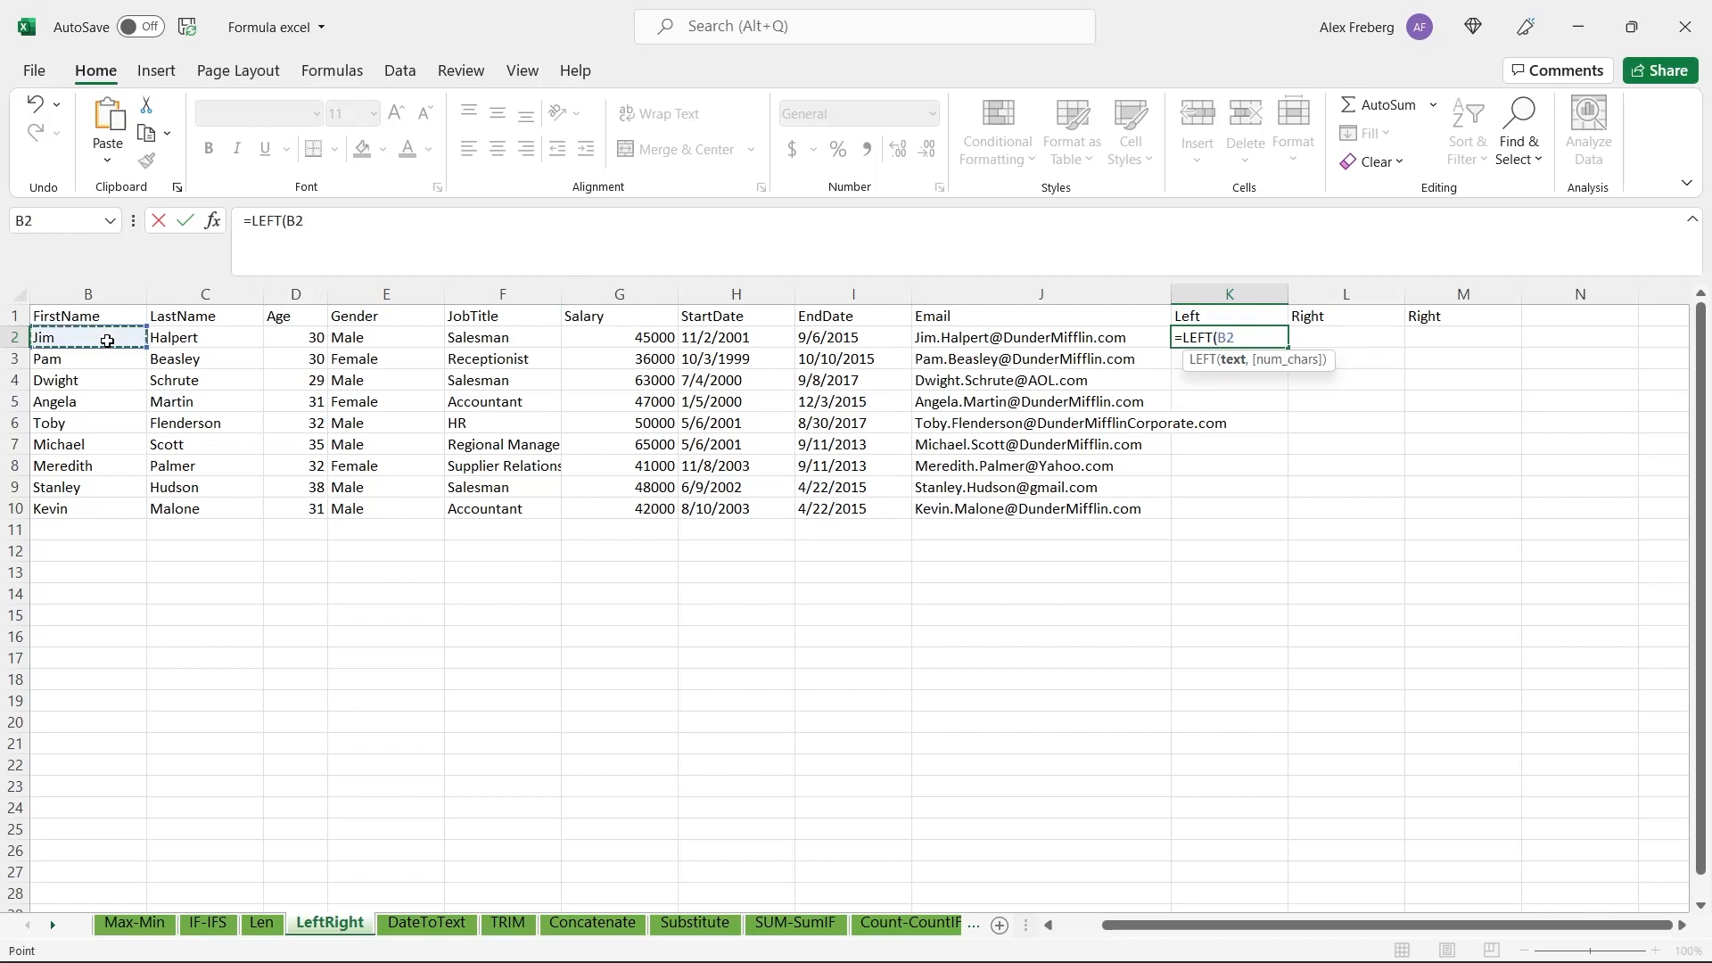
shift+click(98, 510)
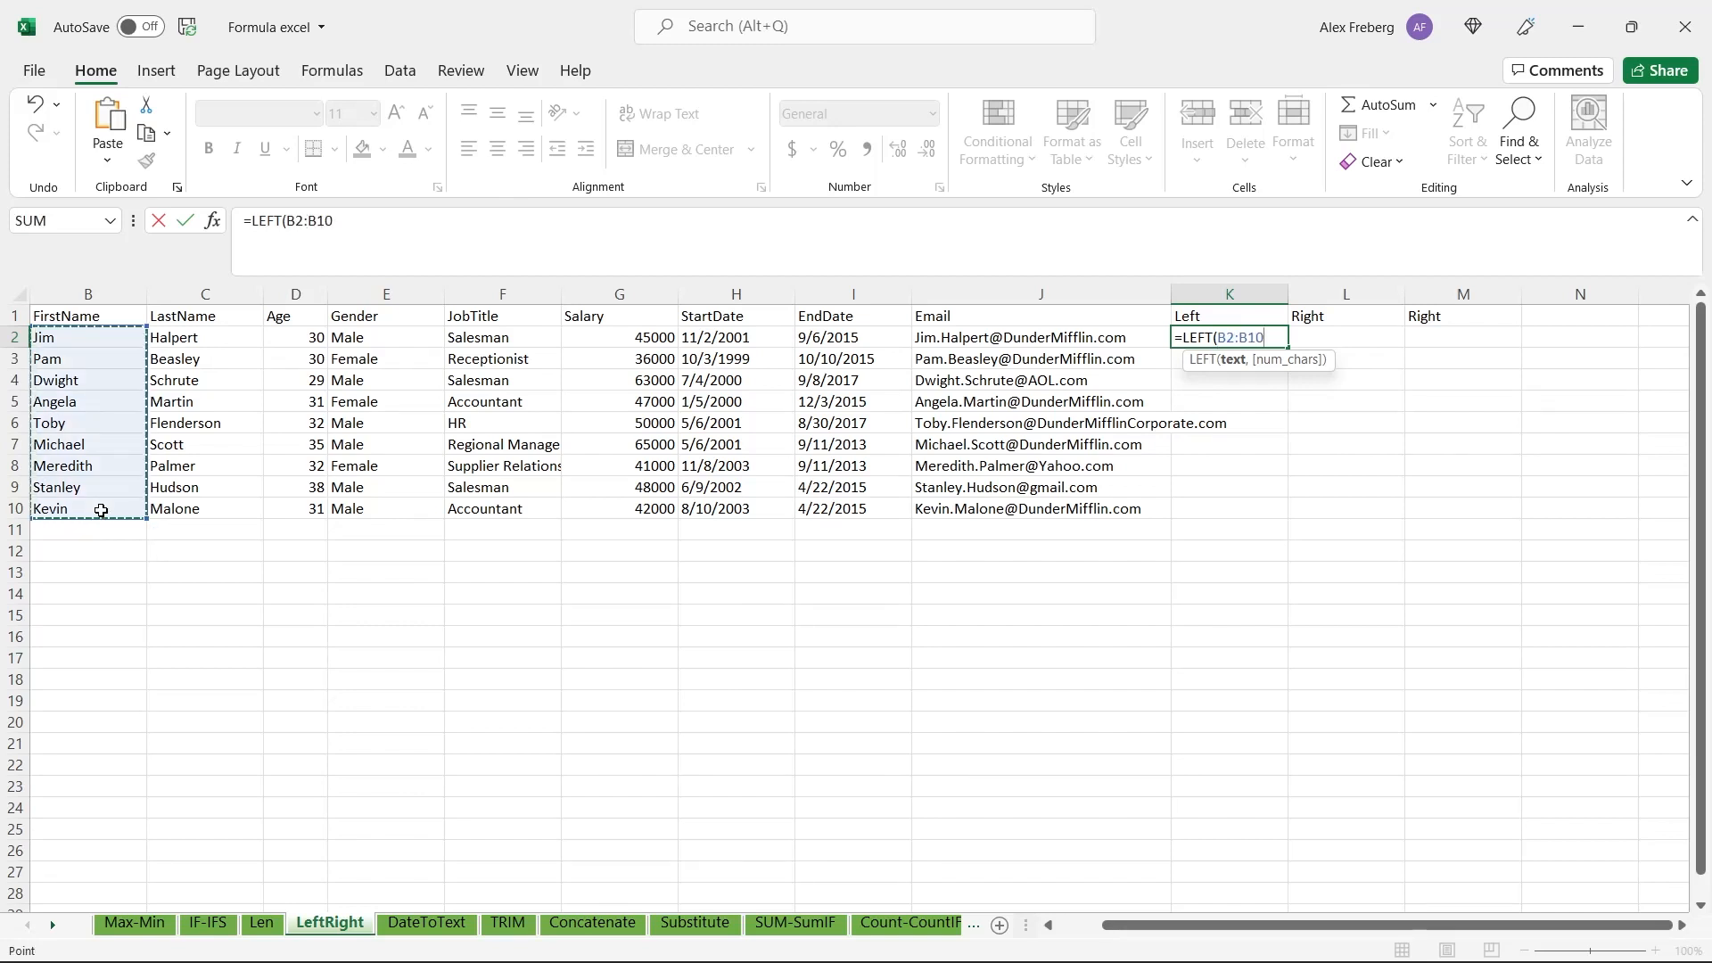
text(,)
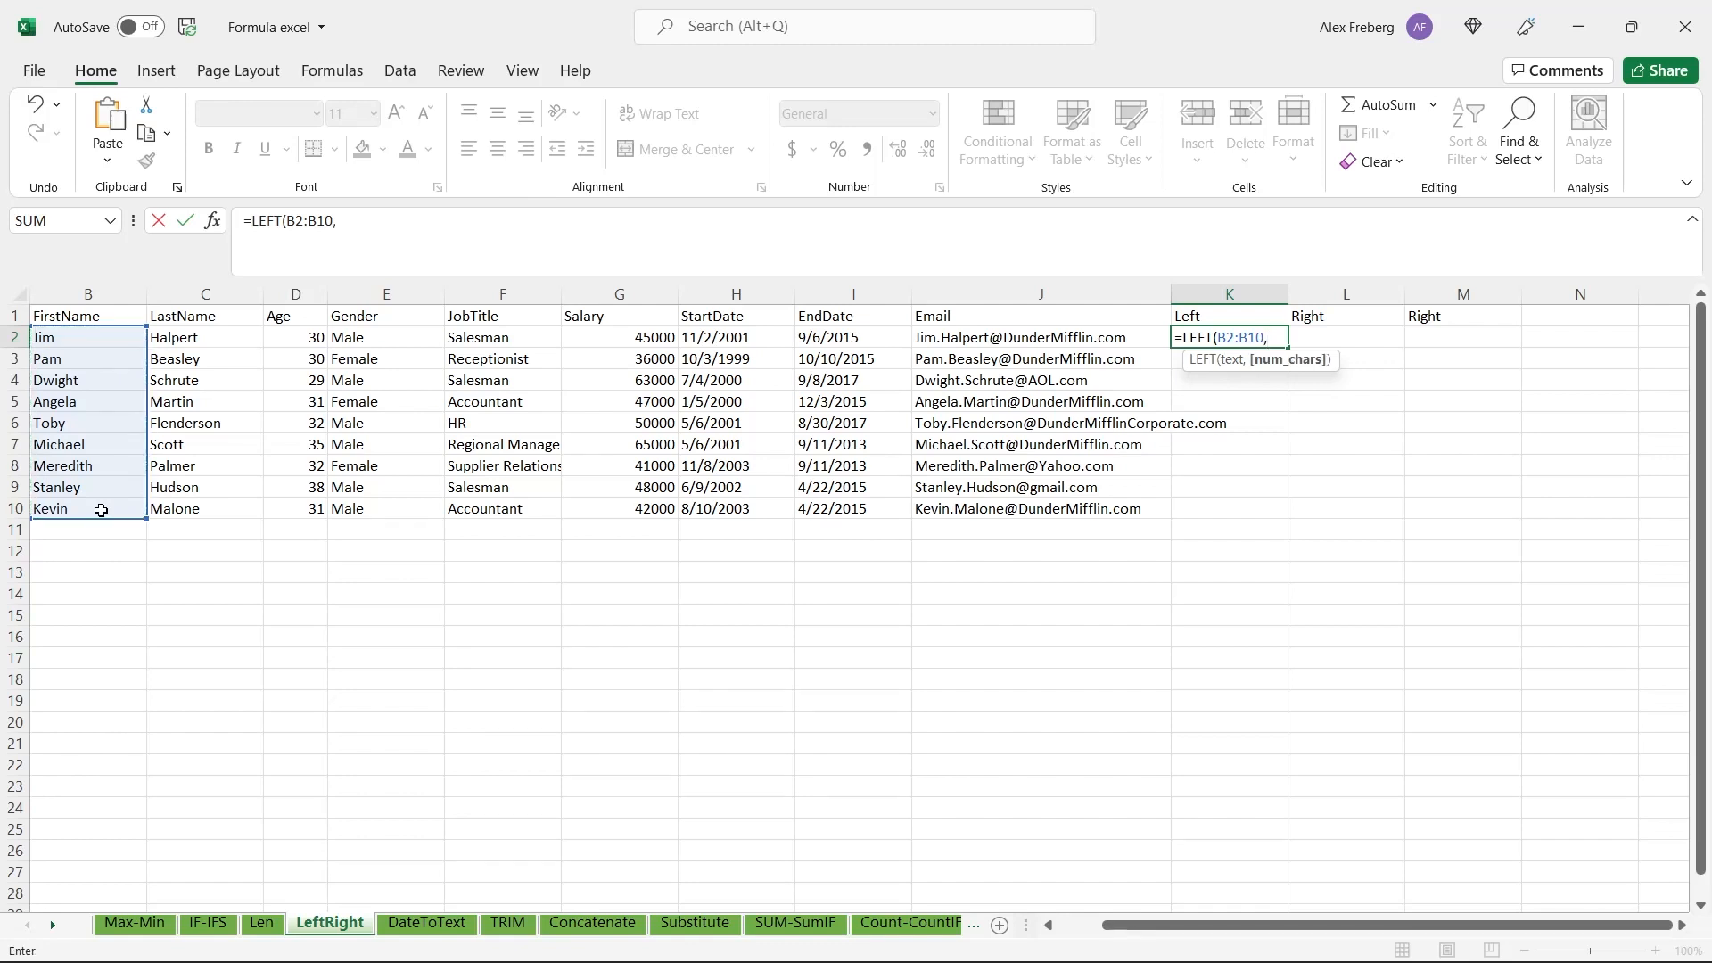
text( 3))
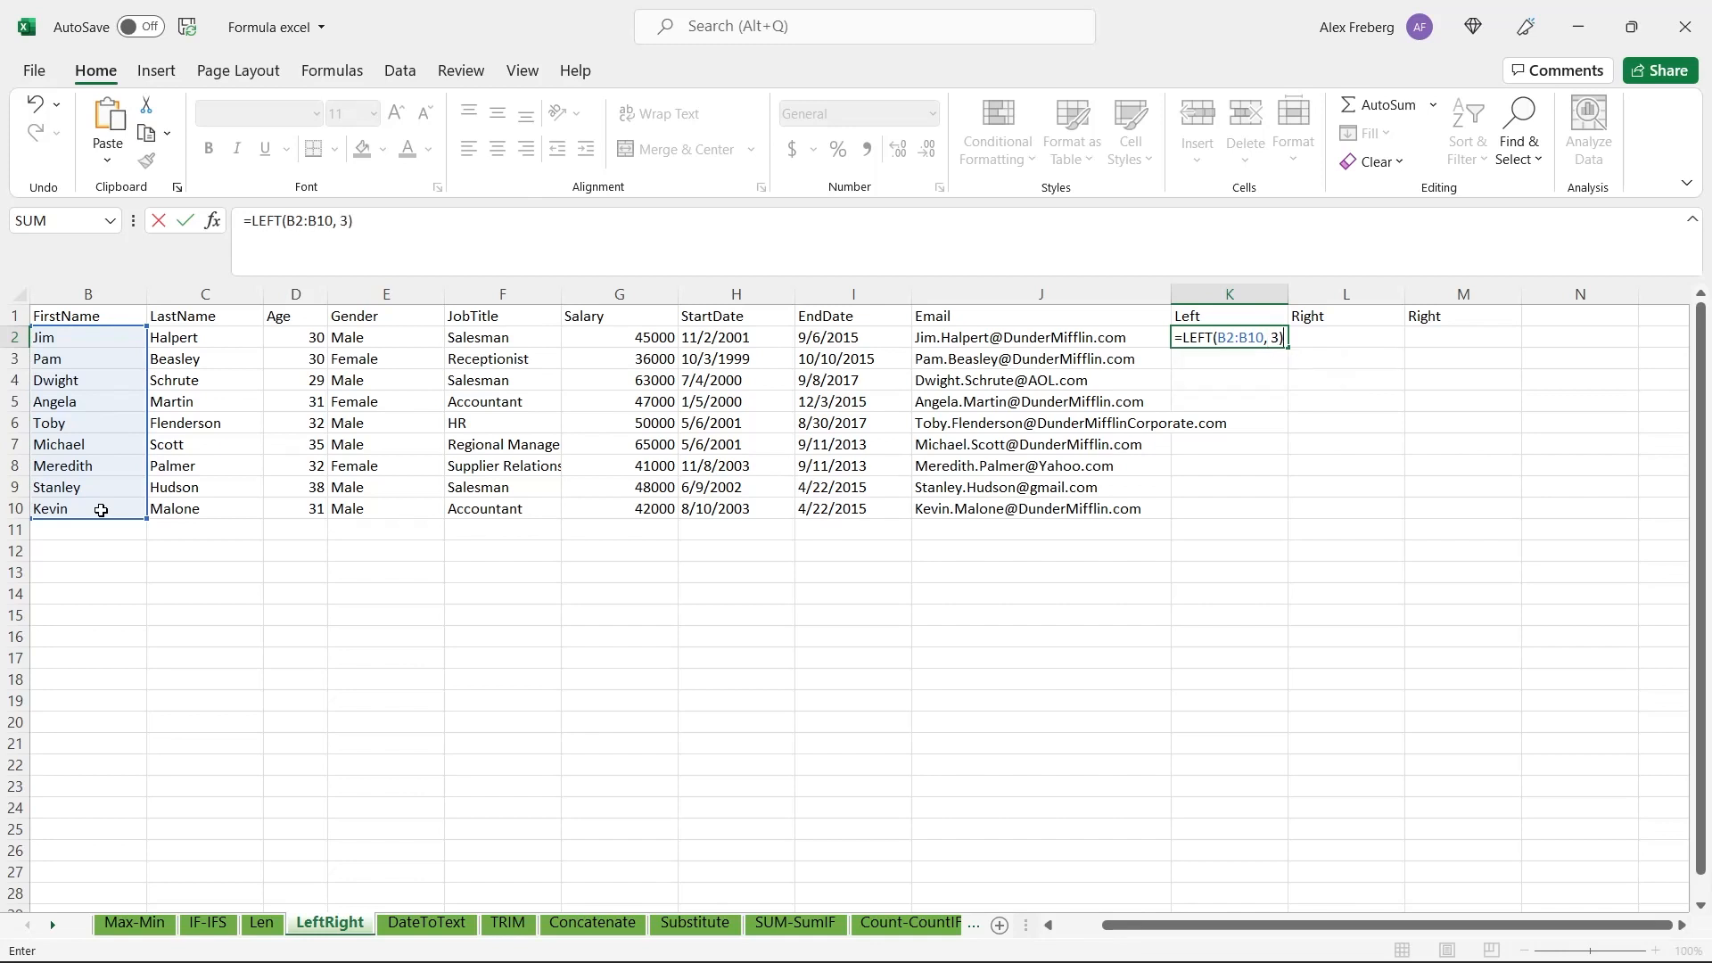
key(Return)
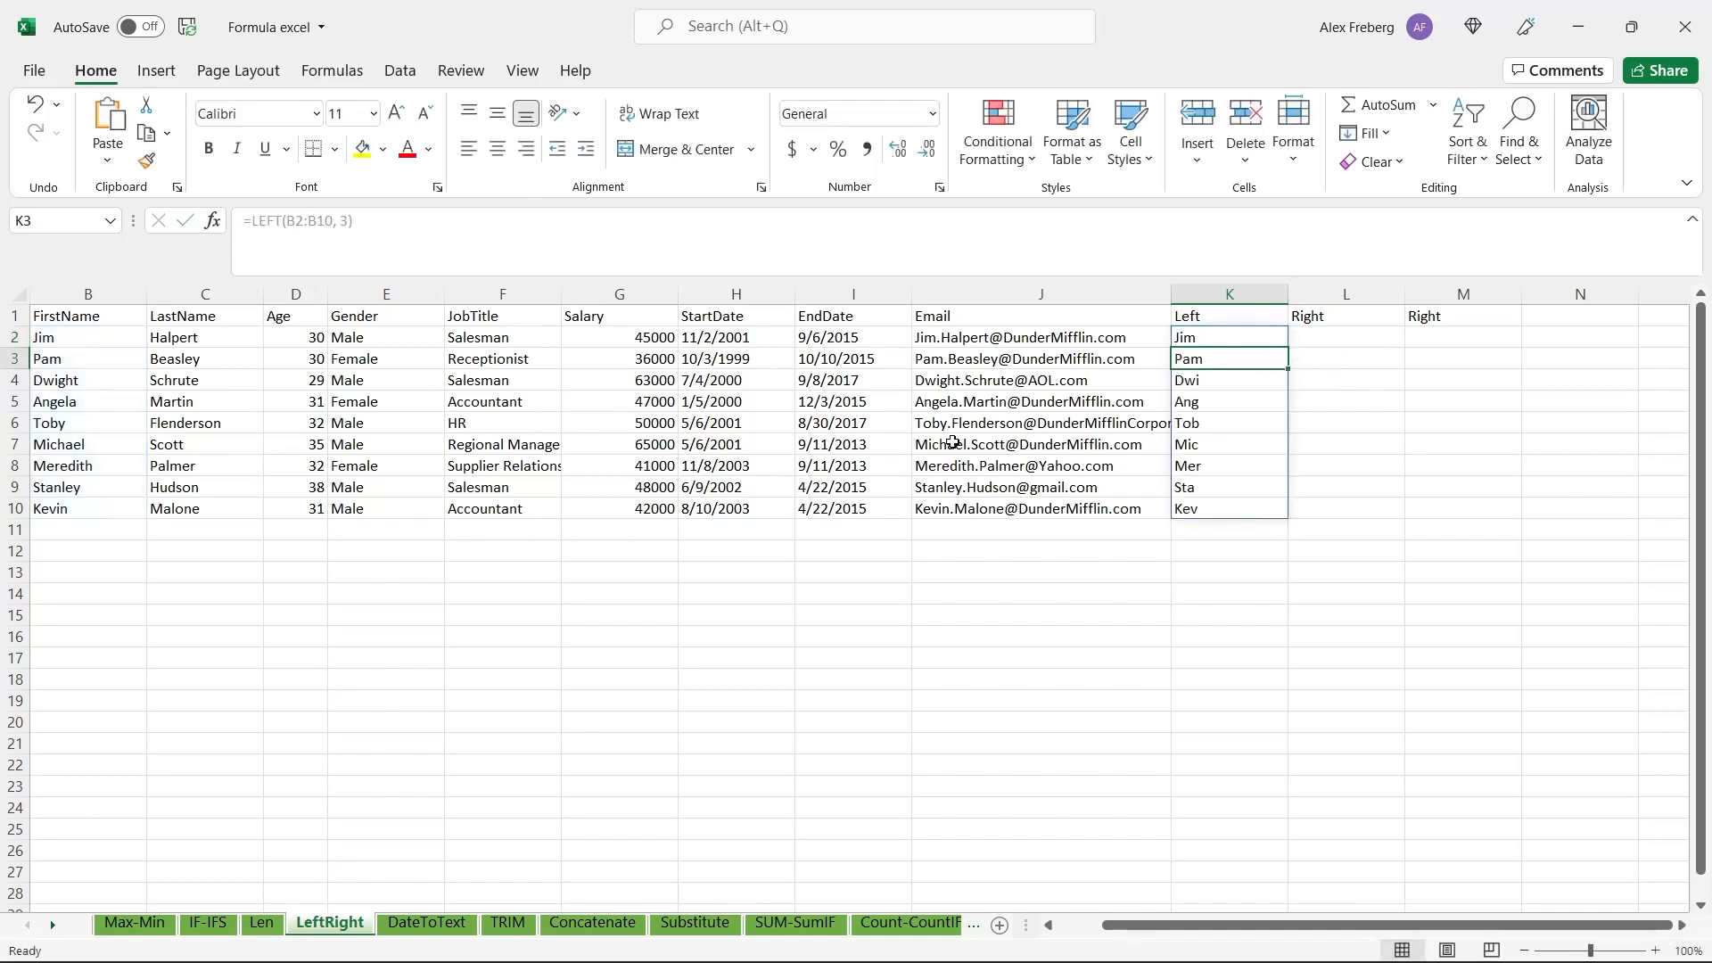
click(1223, 339)
click(1220, 354)
click(1218, 381)
click(1217, 402)
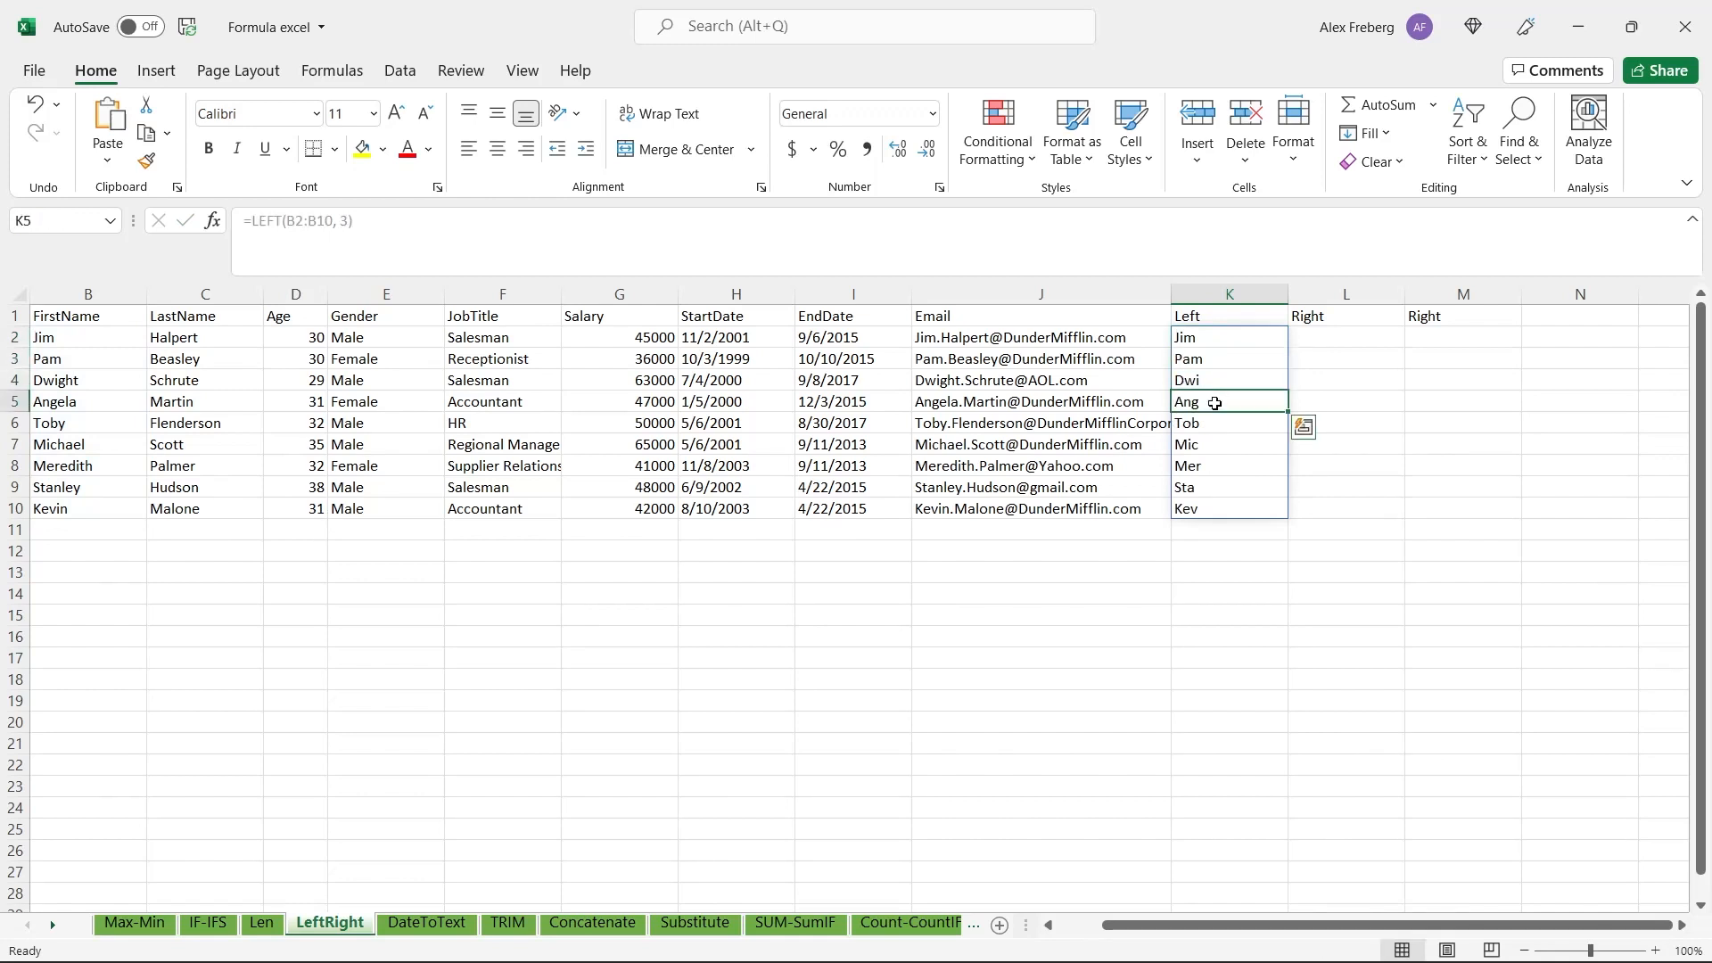
click(1216, 421)
- Extract the last digit of the employee IDs with =RIGHT(A2:A10,1) in L2, and review the formula's arguments
click(1332, 336)
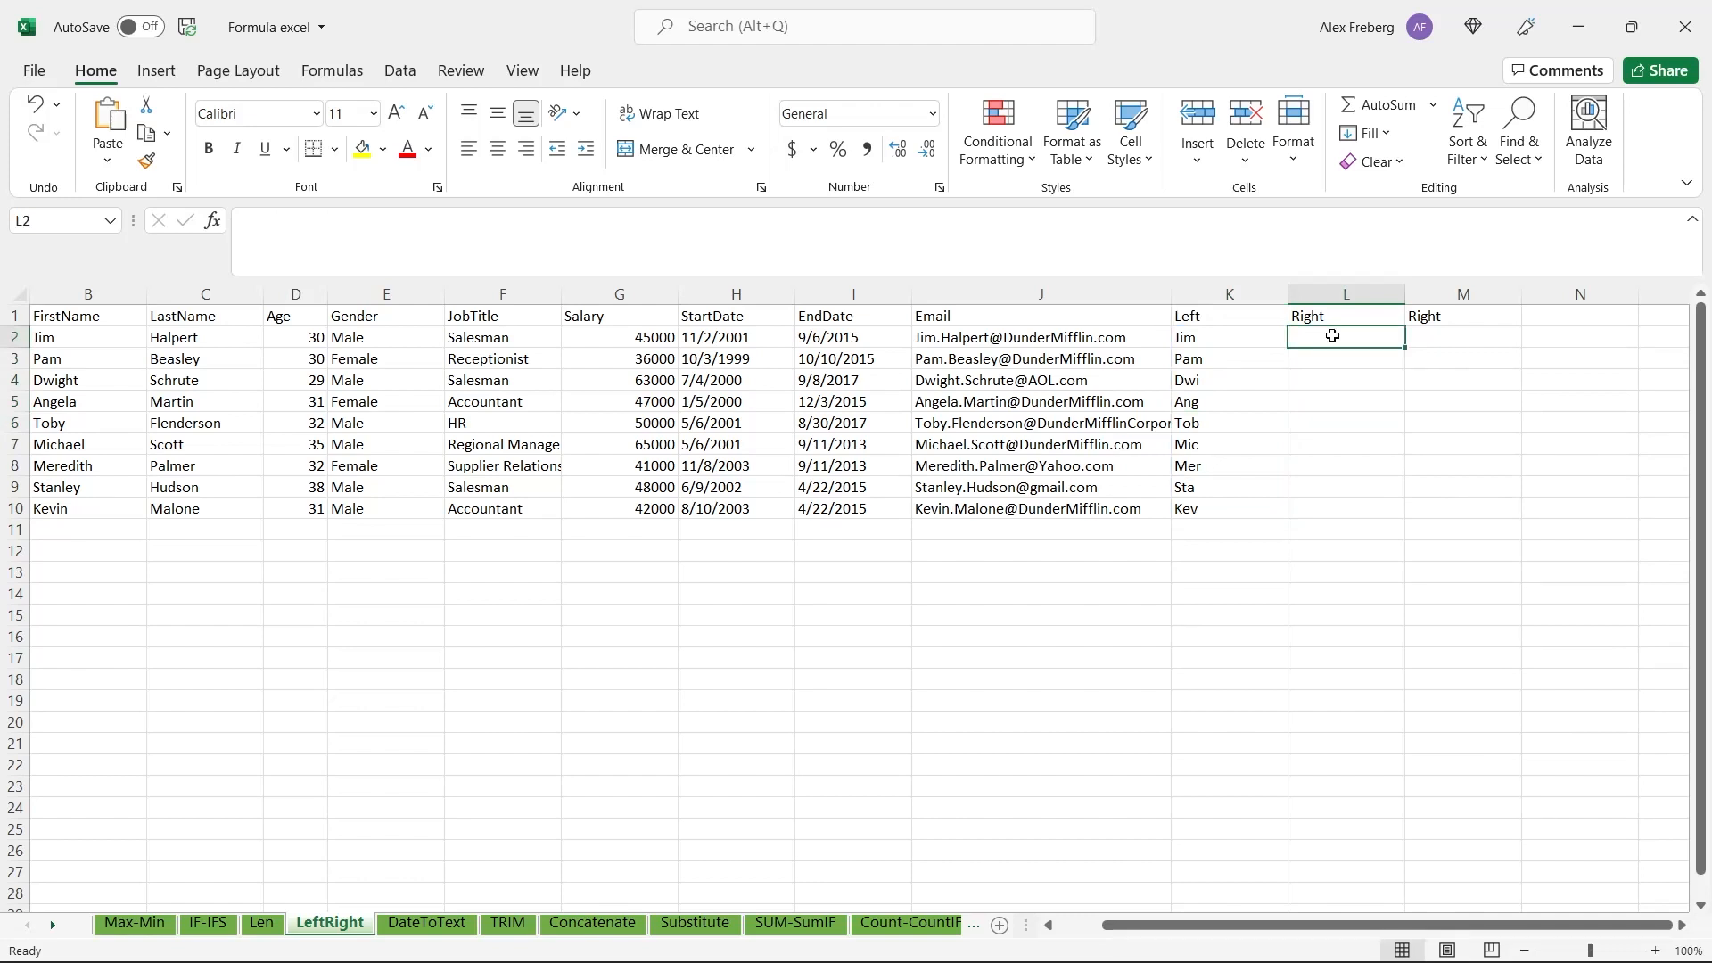
text(=)
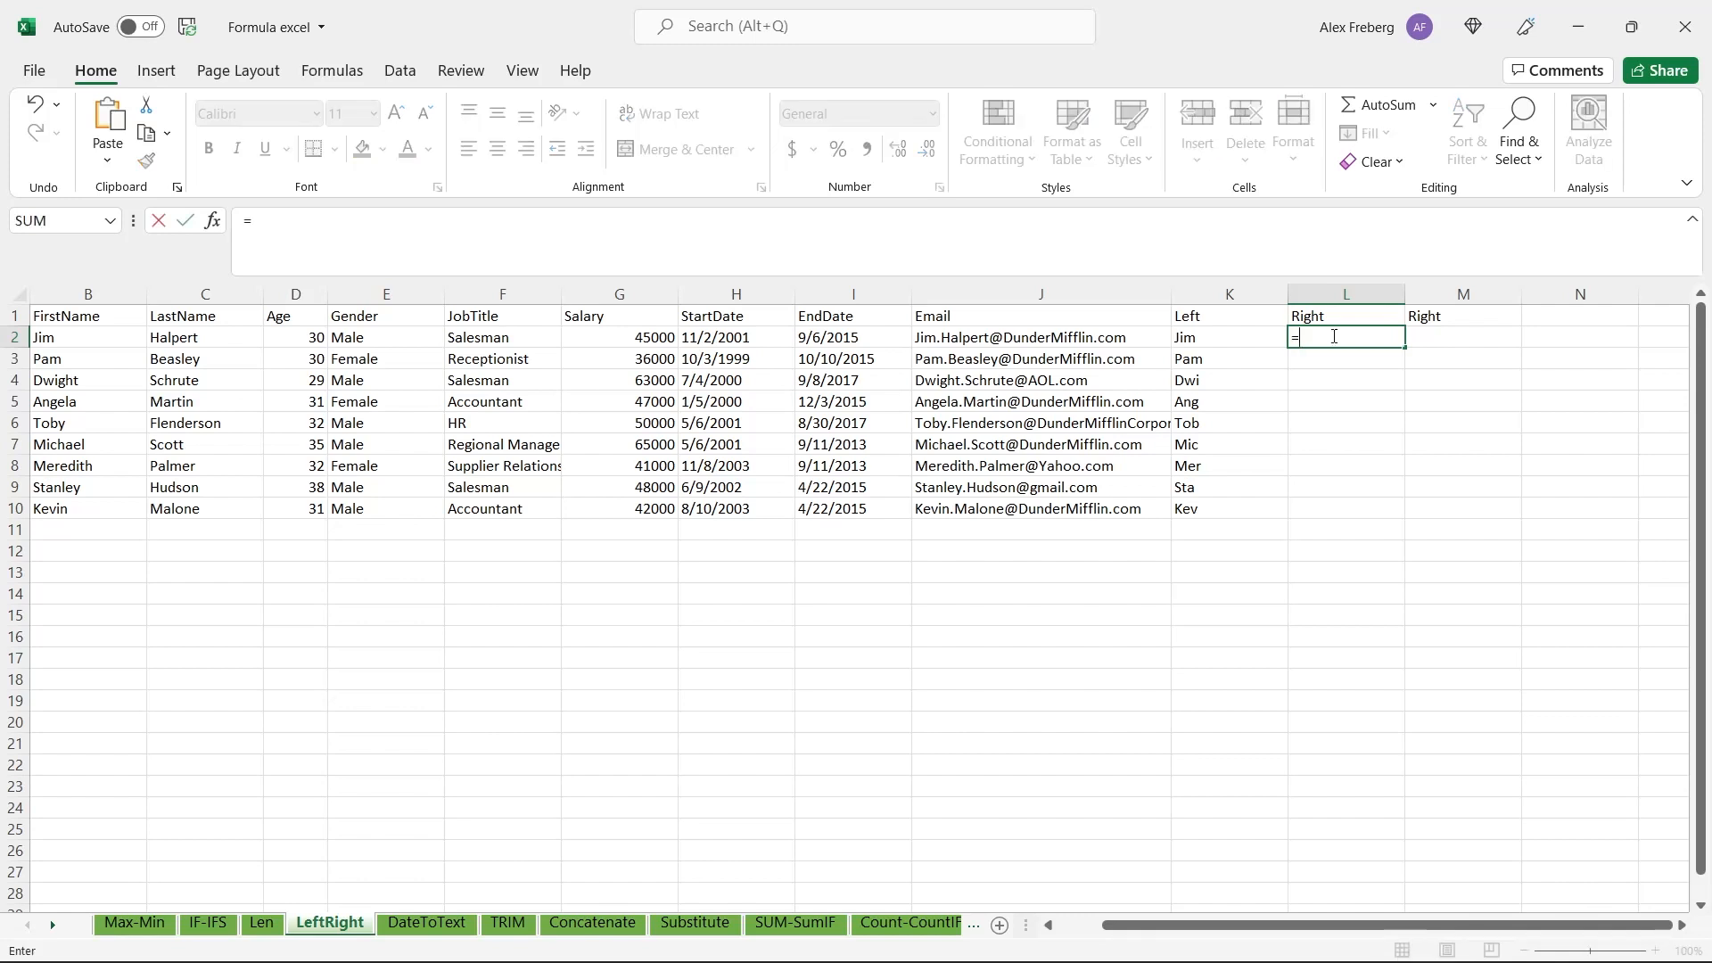
text(RIGHT()
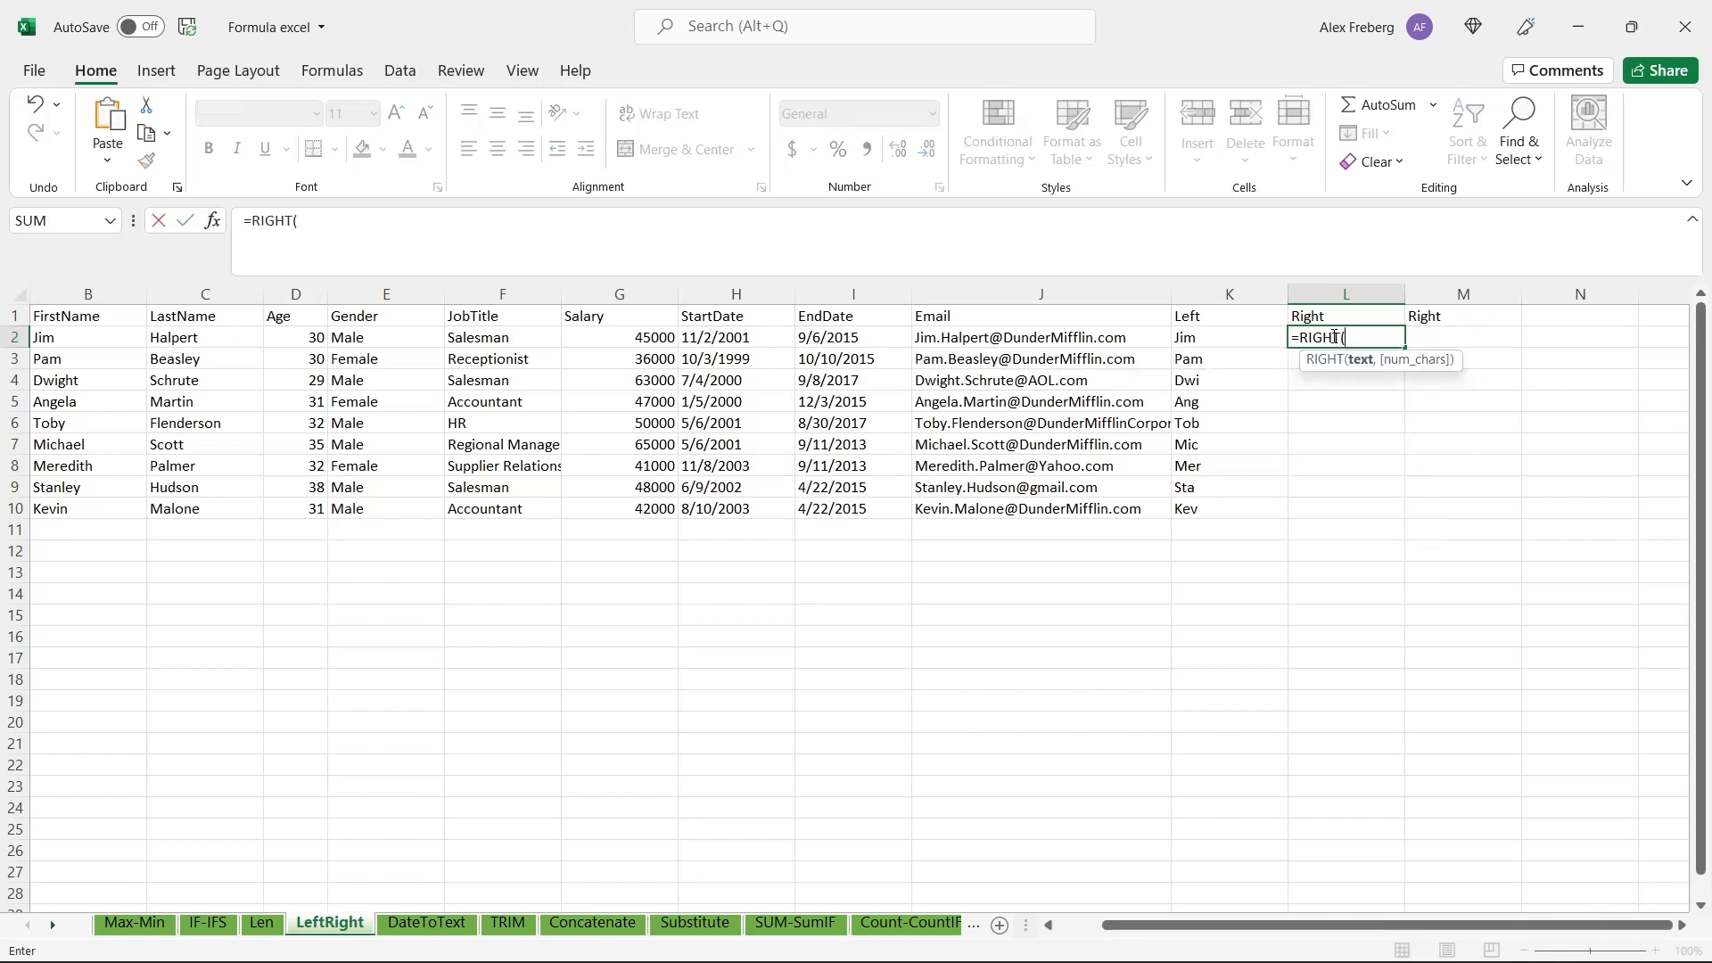
scroll(998, 460, left, 2)
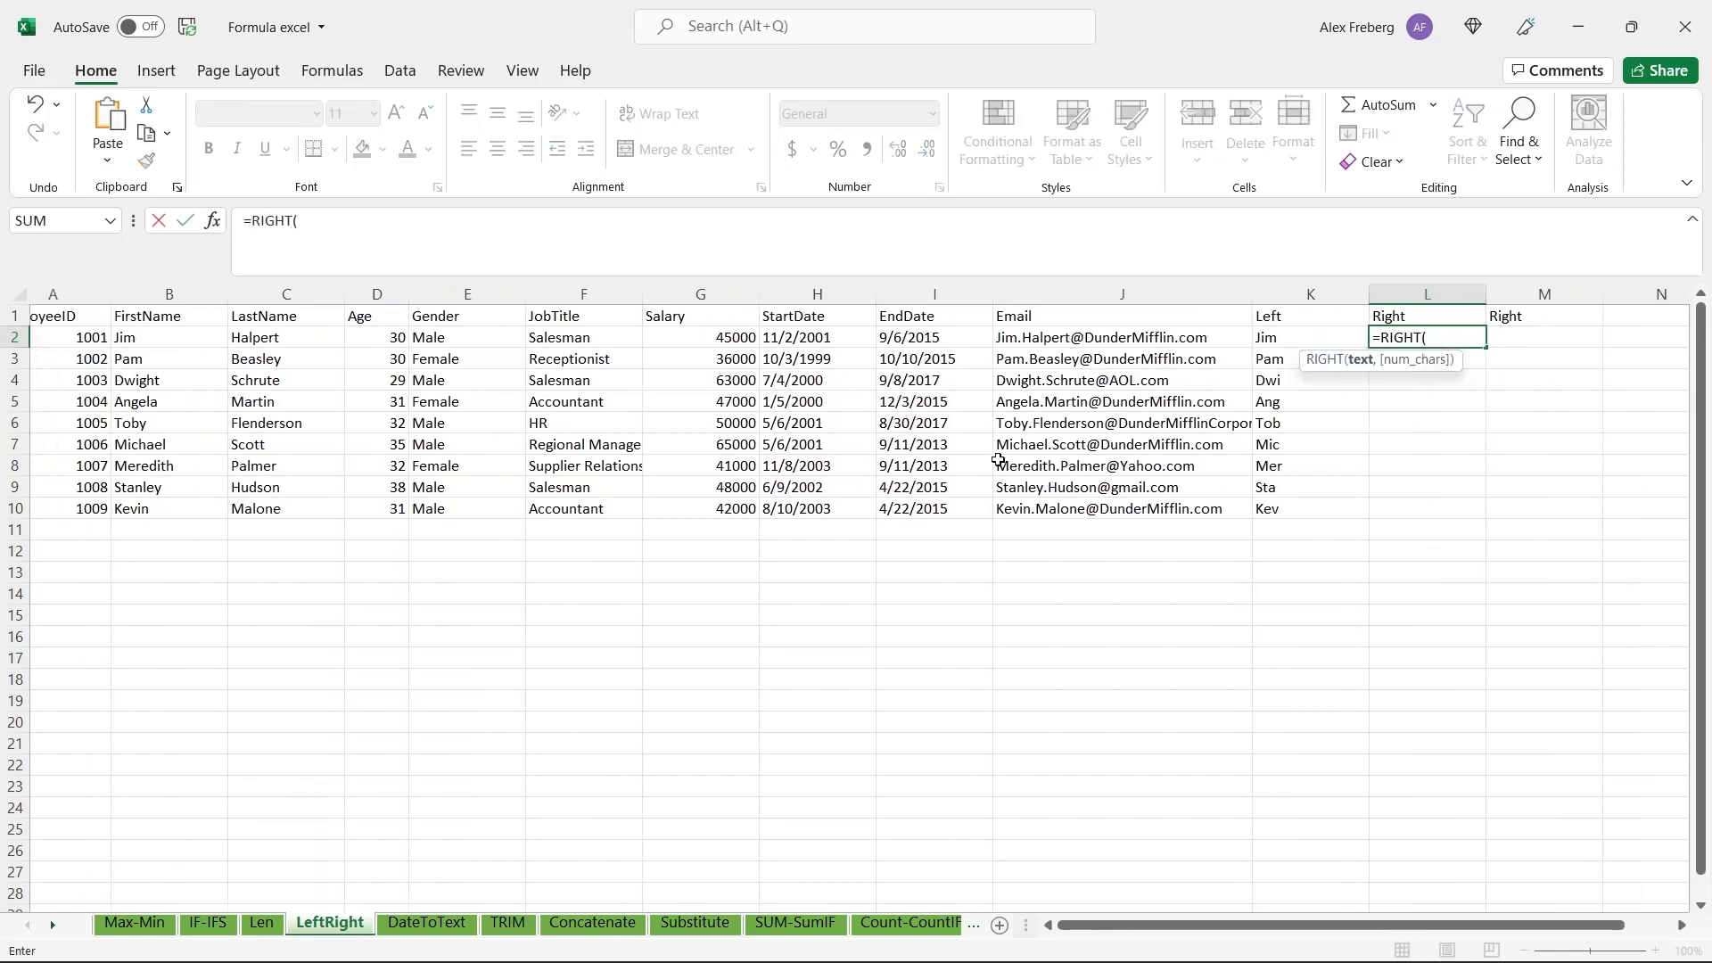
click(126, 335)
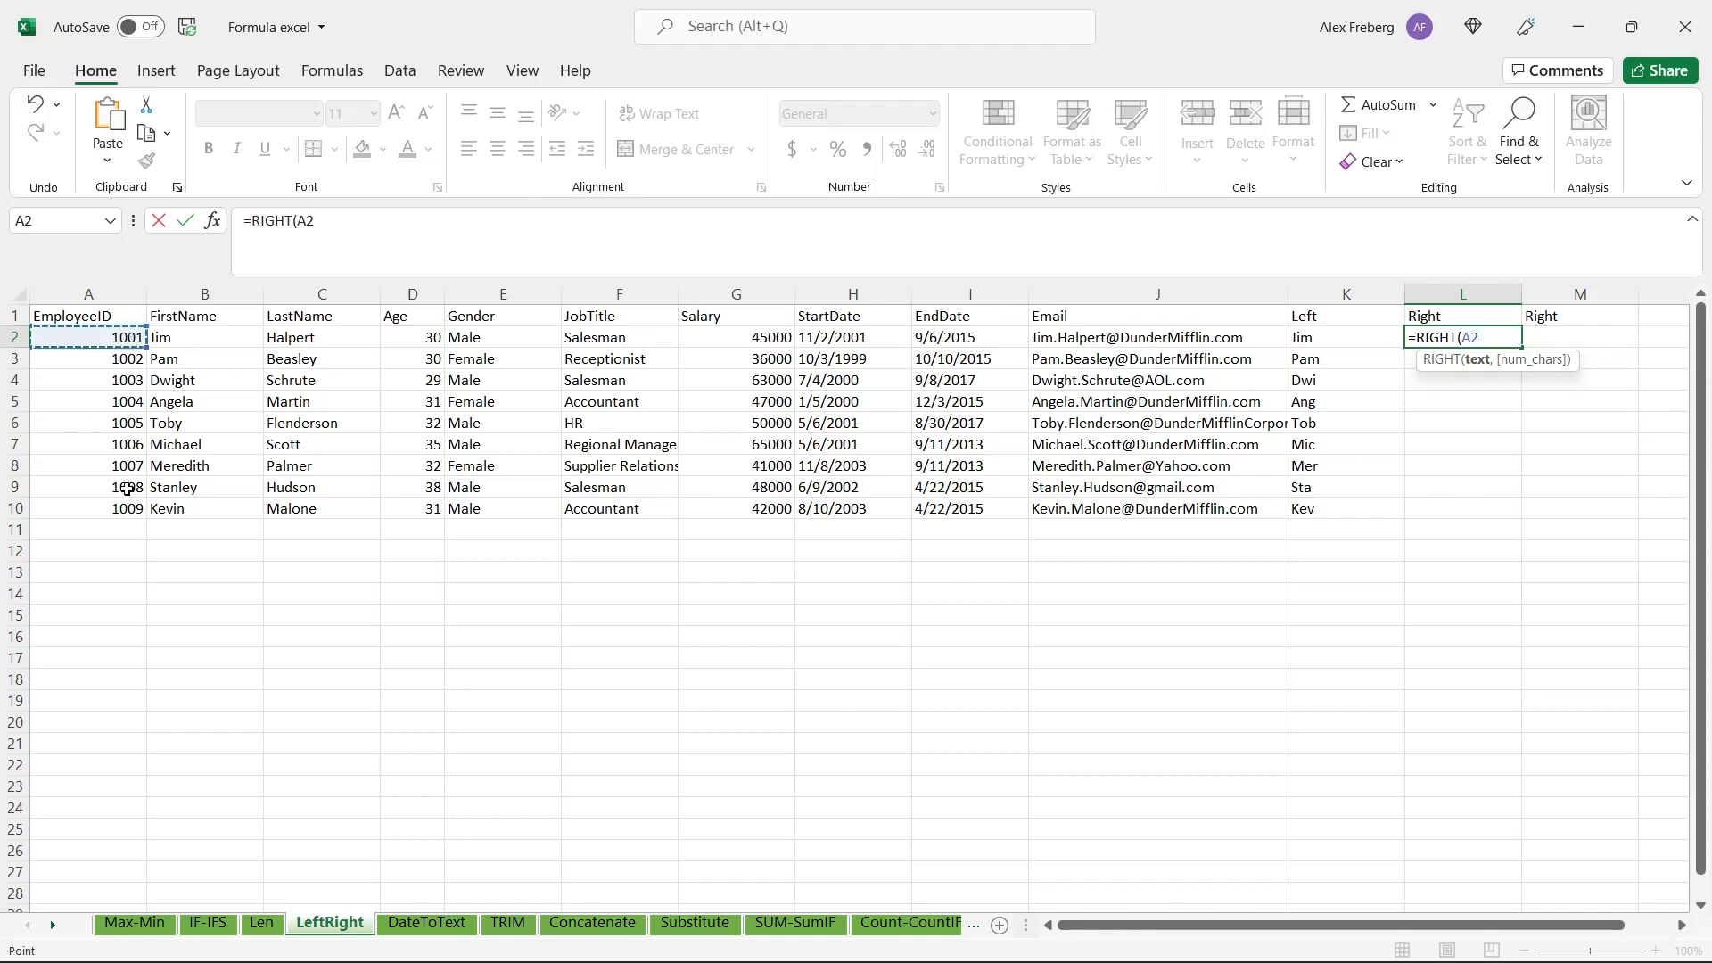
shift+click(126, 505)
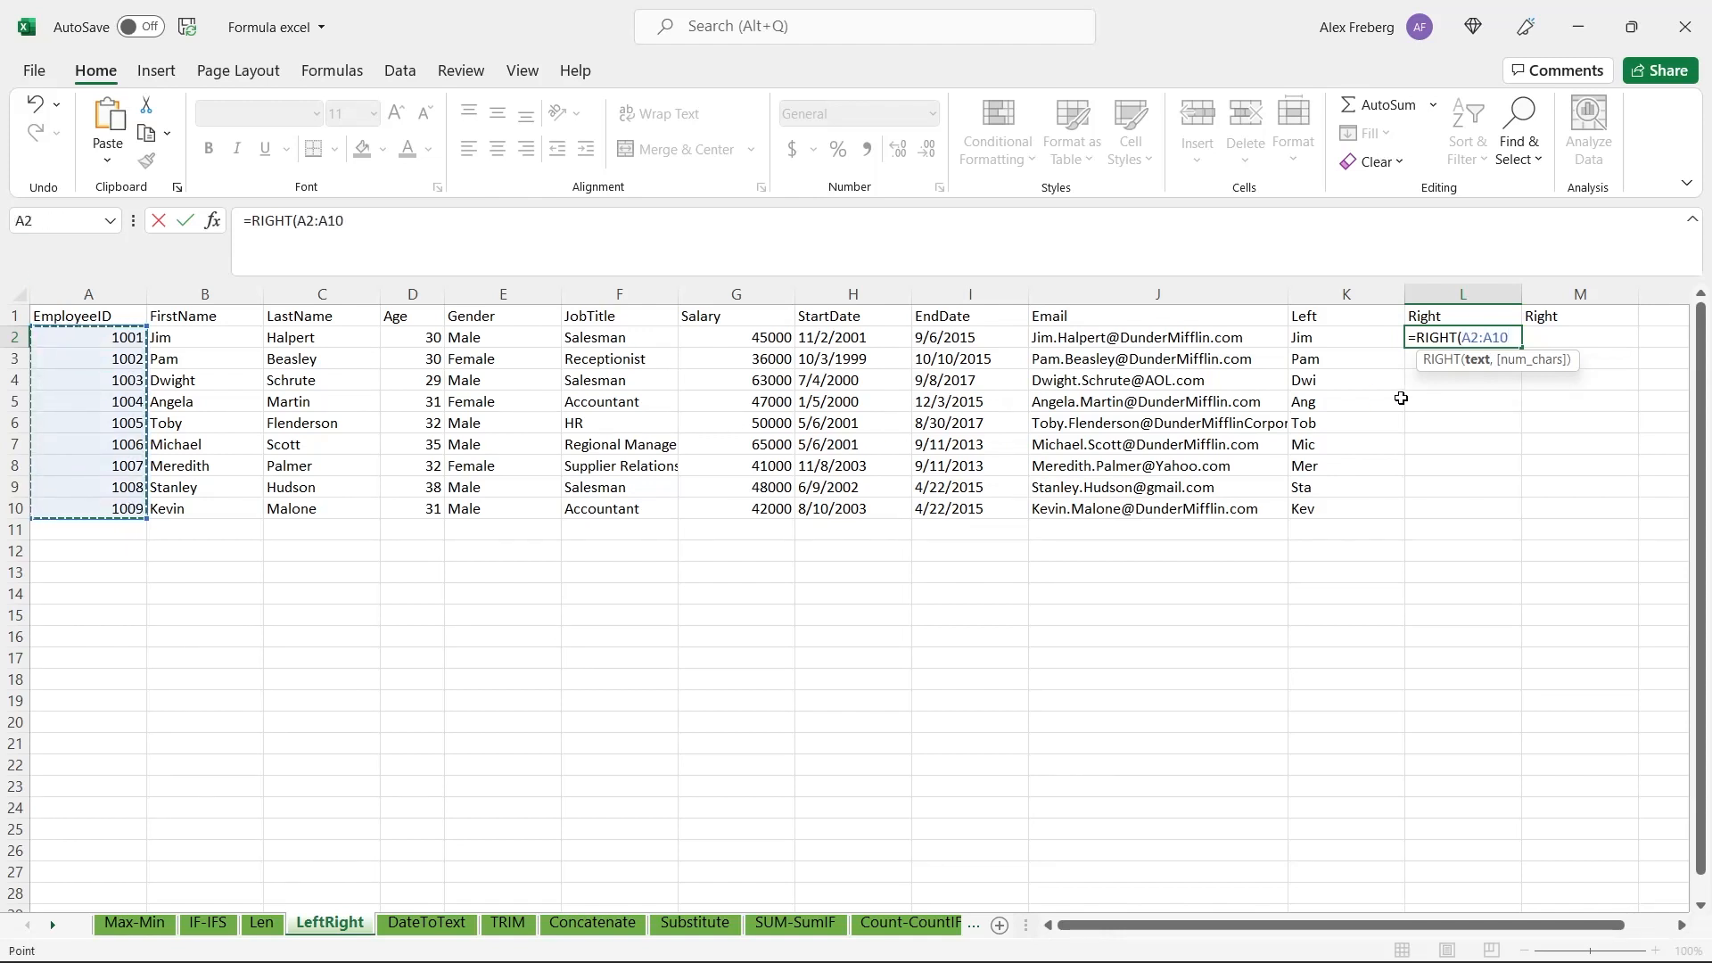
text(,1)
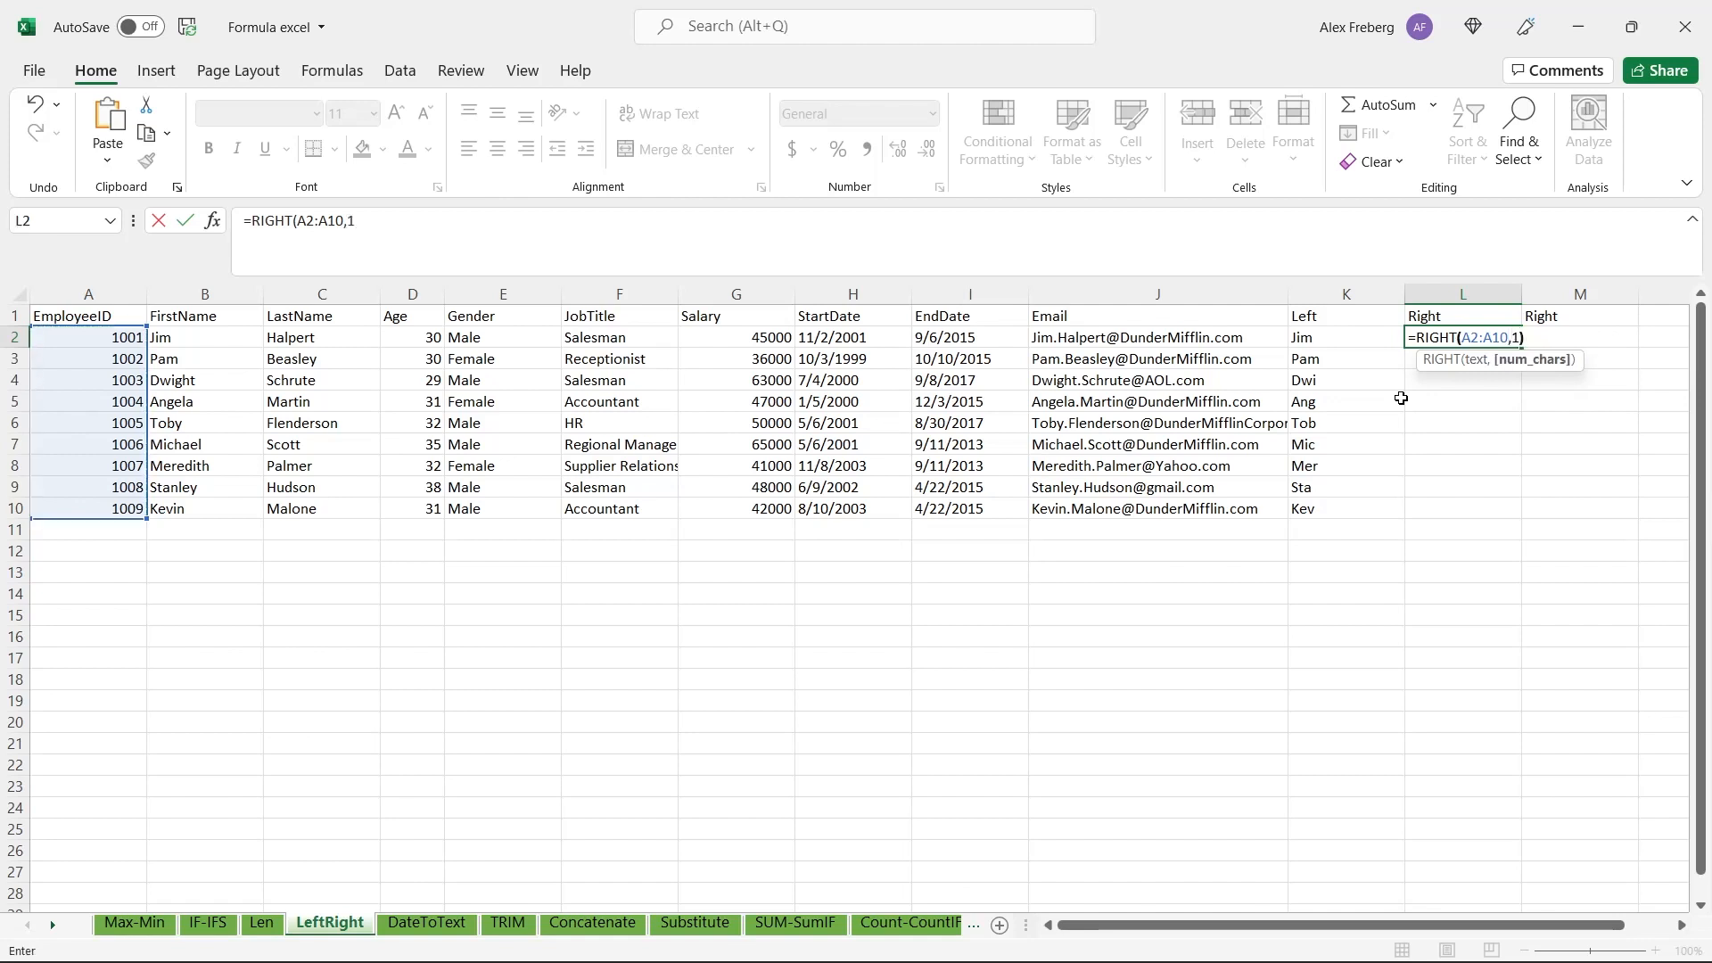
text())
key(Return)
click(1487, 332)
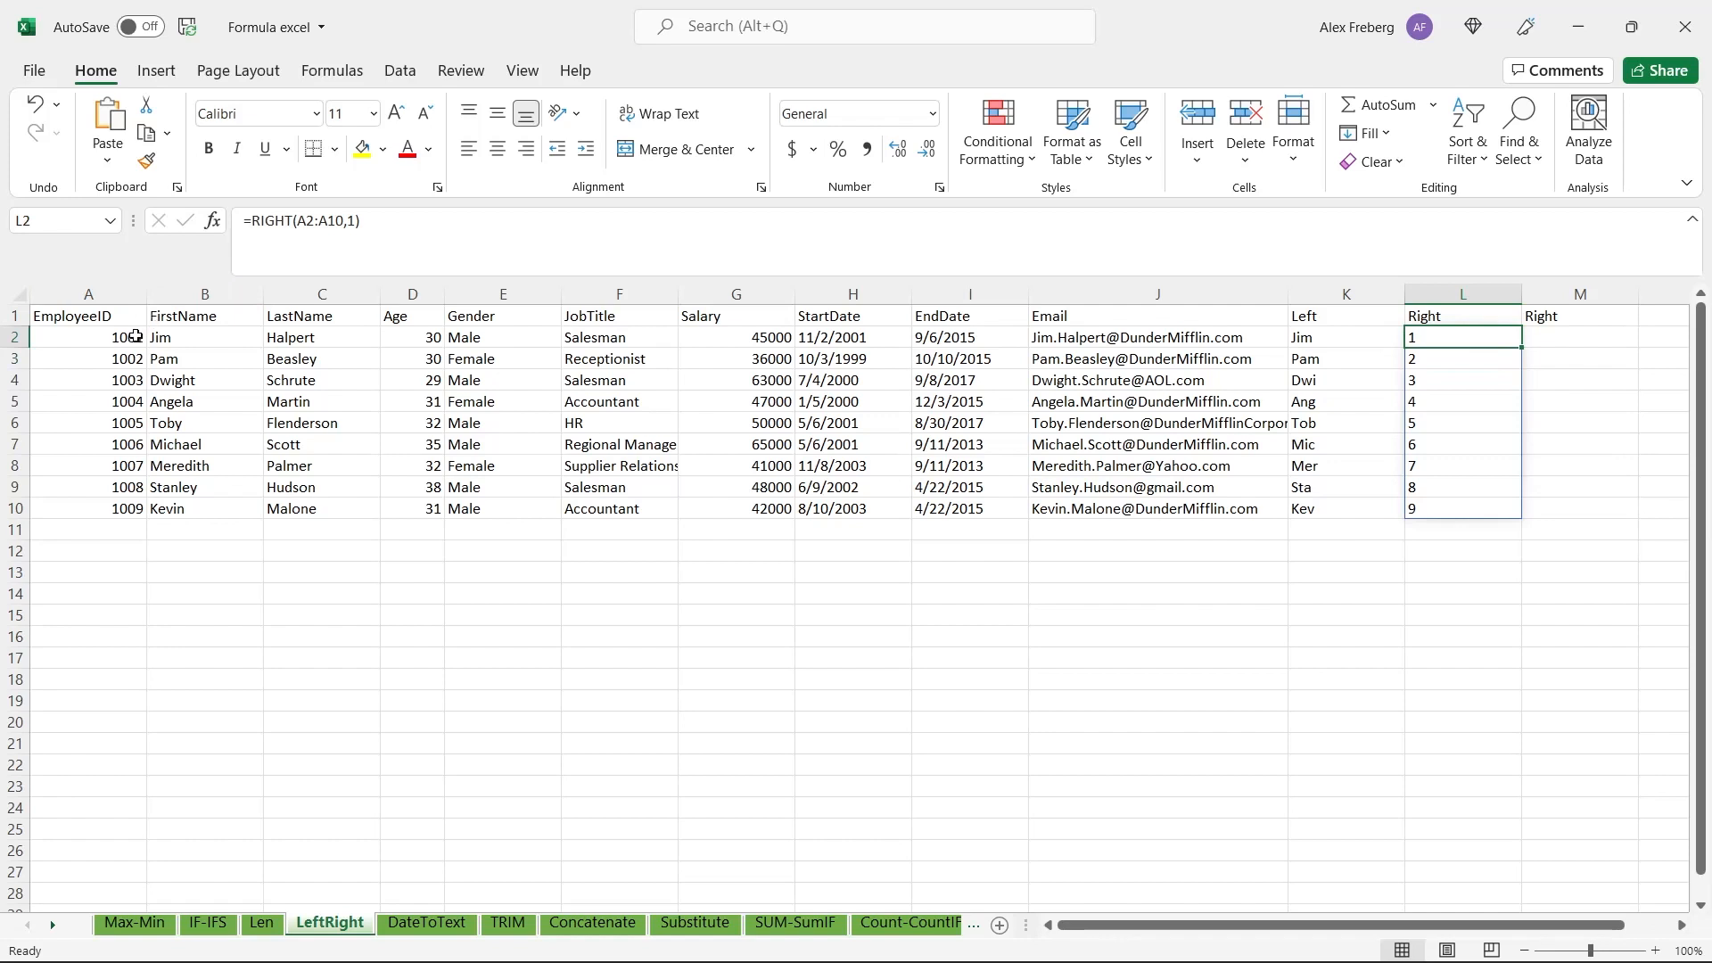
double_click(1469, 339)
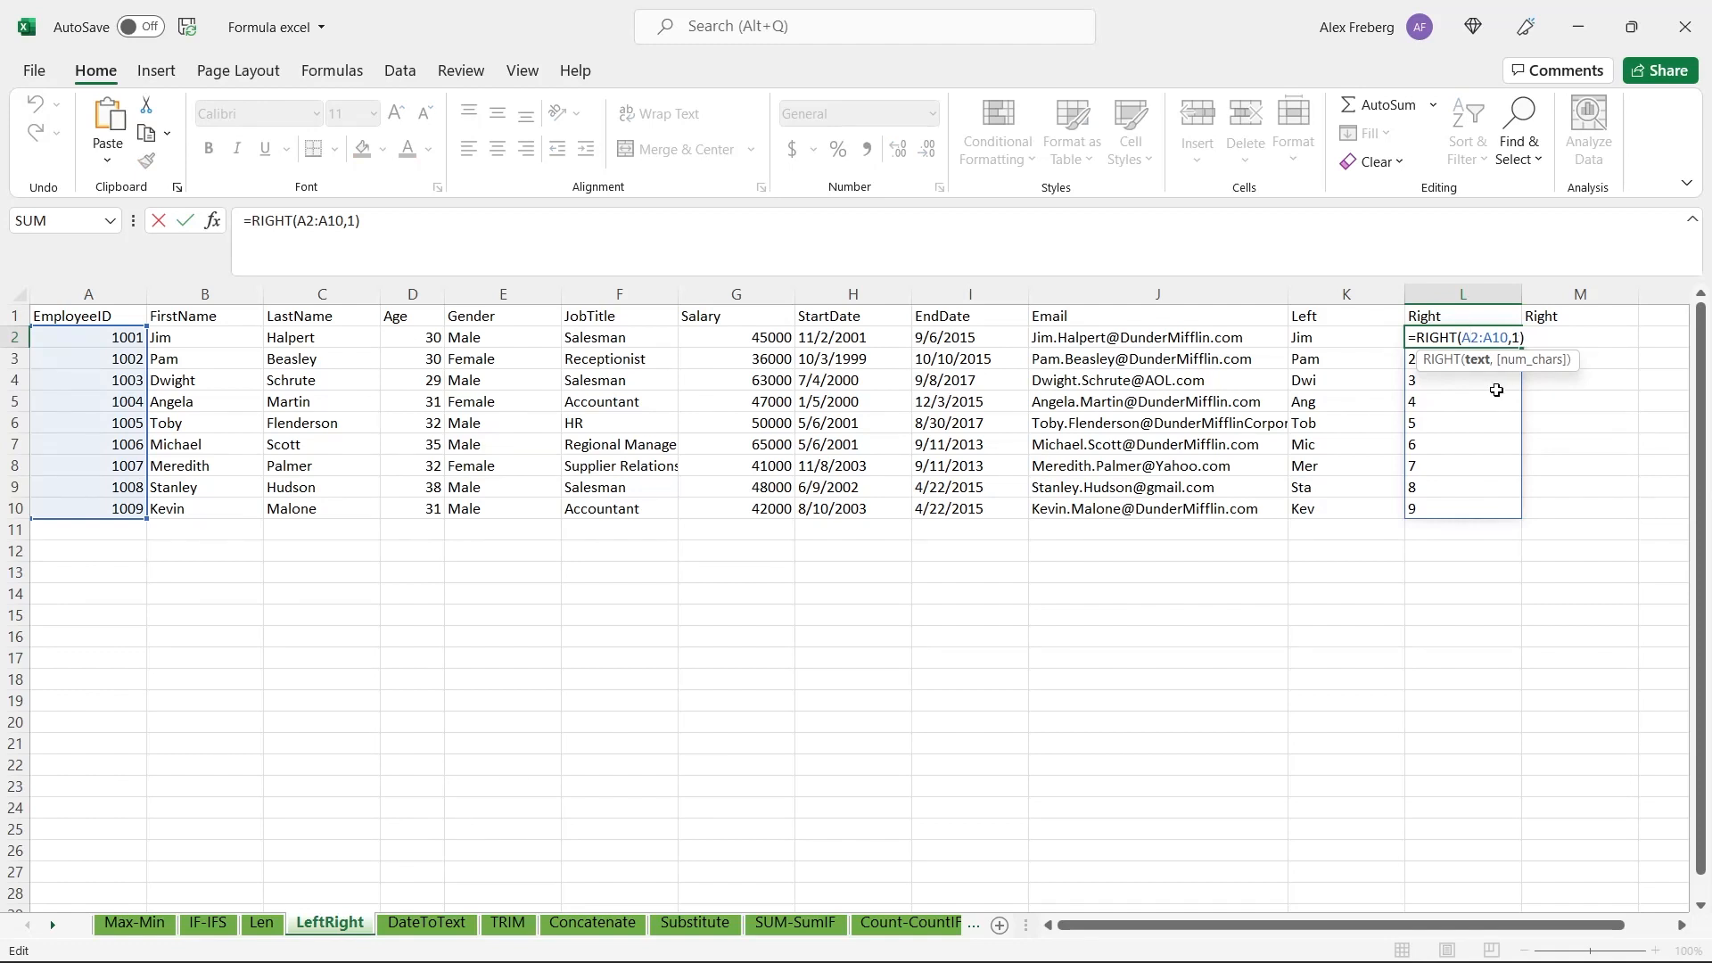
key(Escape)
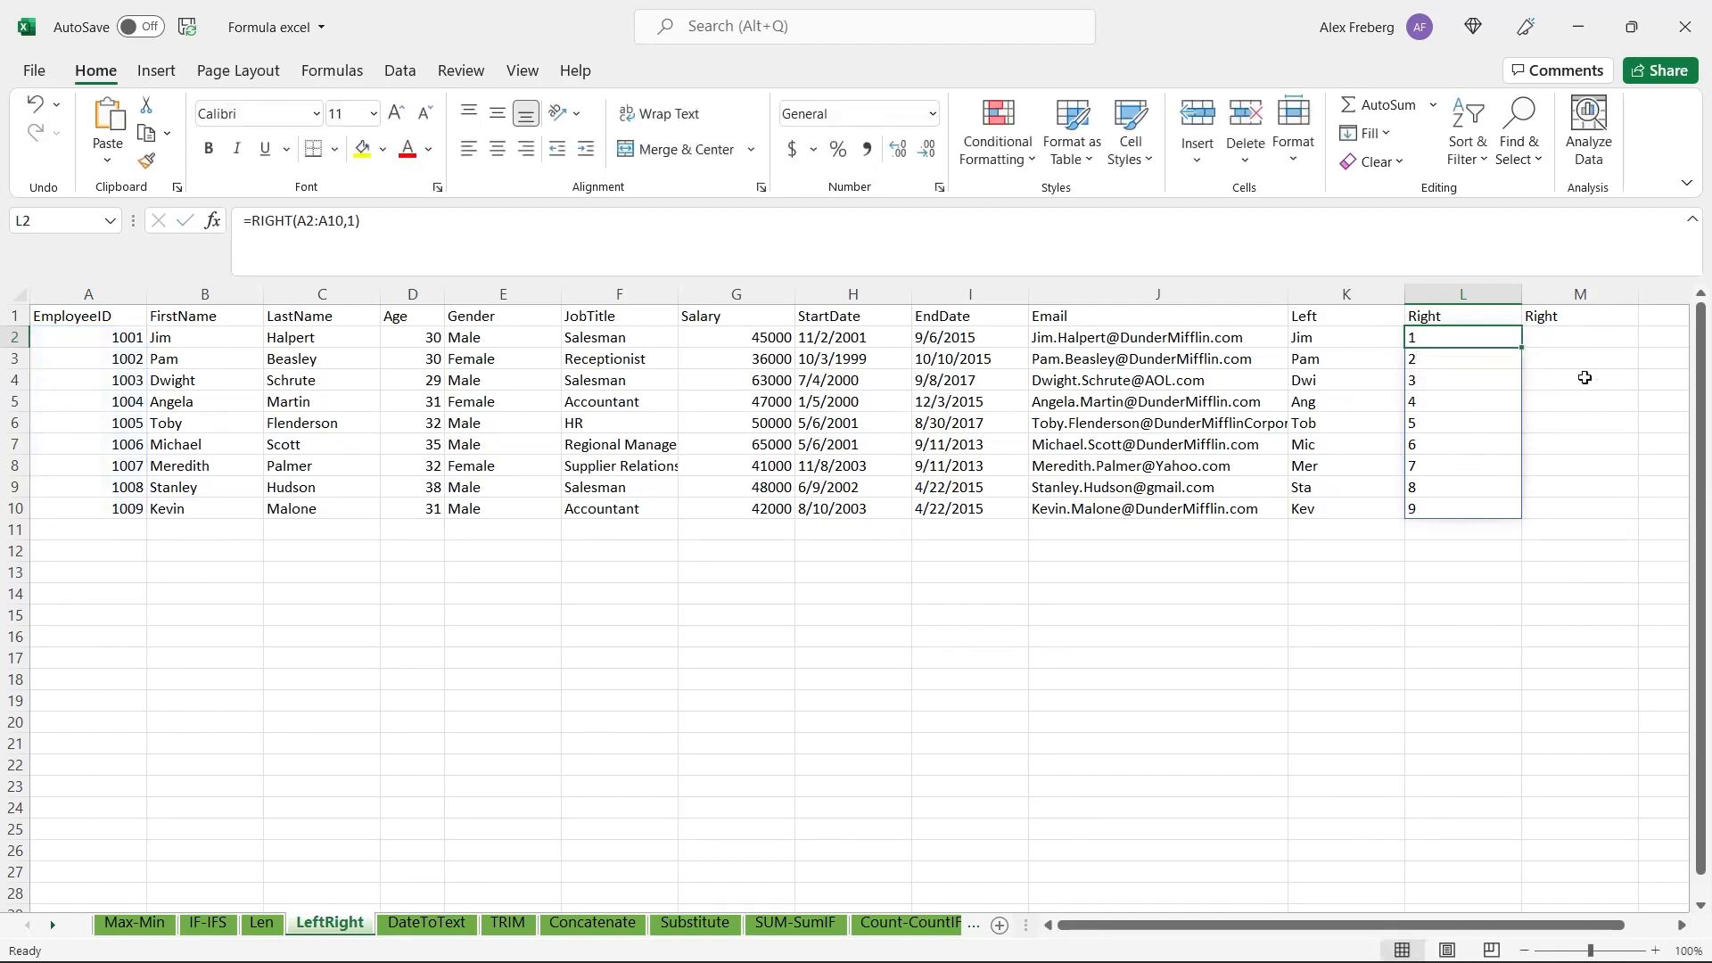
- Extract the year from the start dates by entering =RIGHT(H2:H10, 4) in M2 on the LeftRight sheet
double_click(1584, 334)
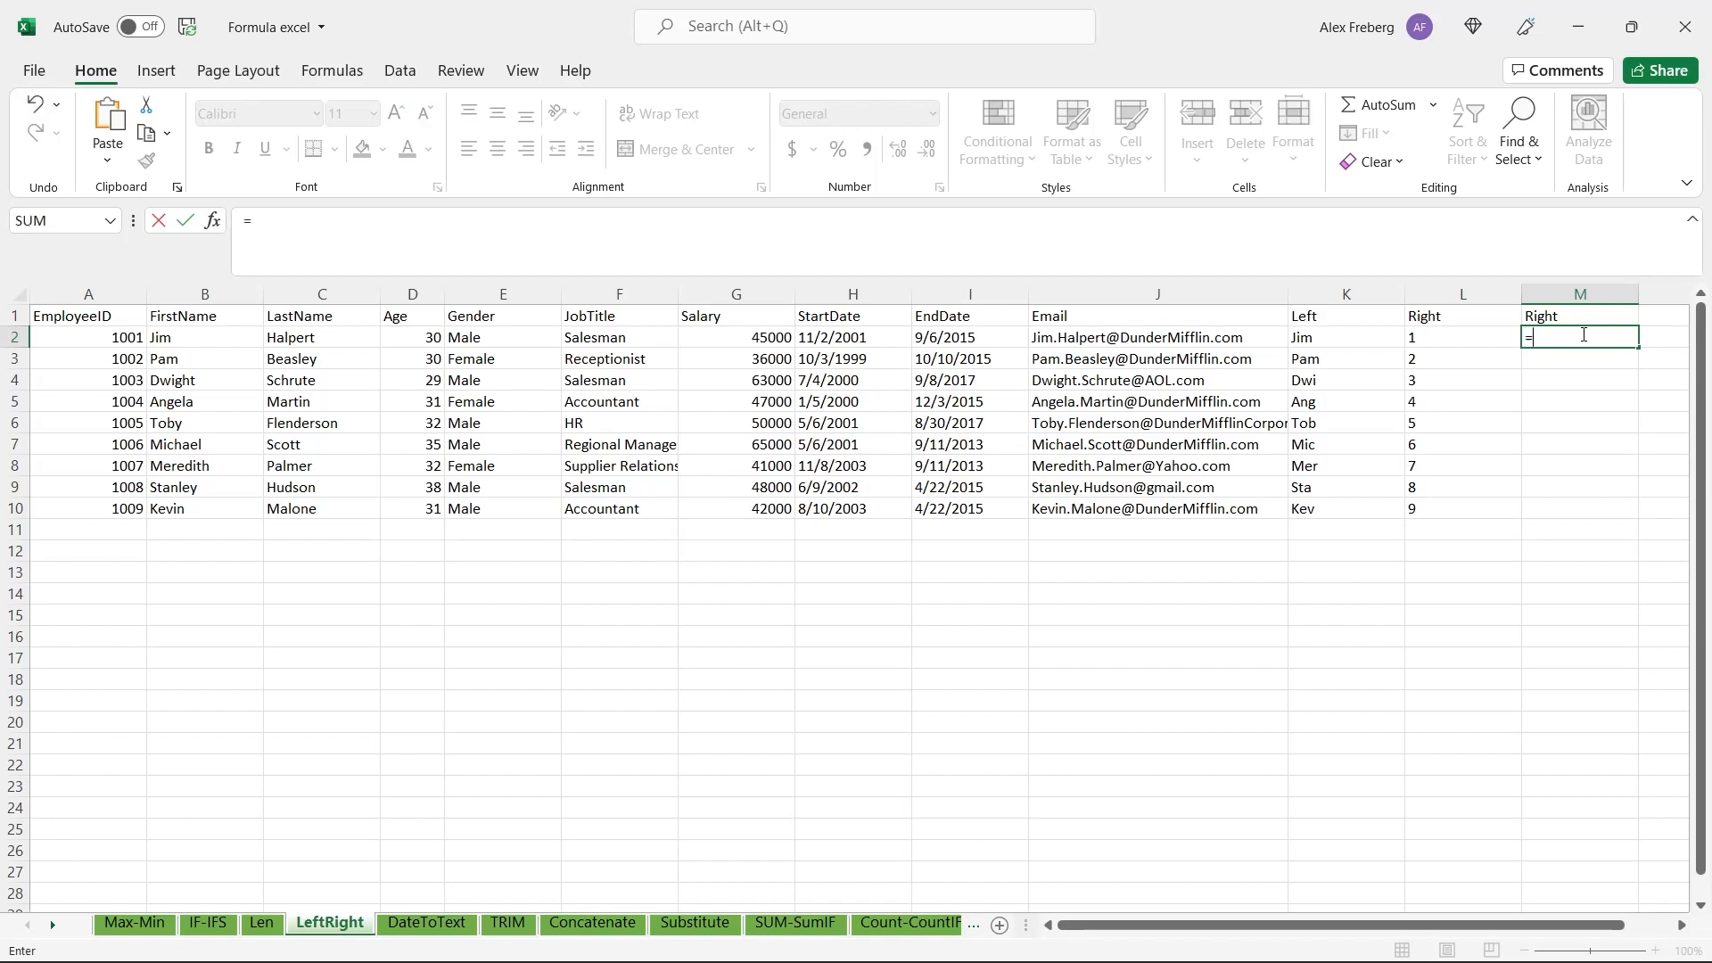
text(=RIGHT)
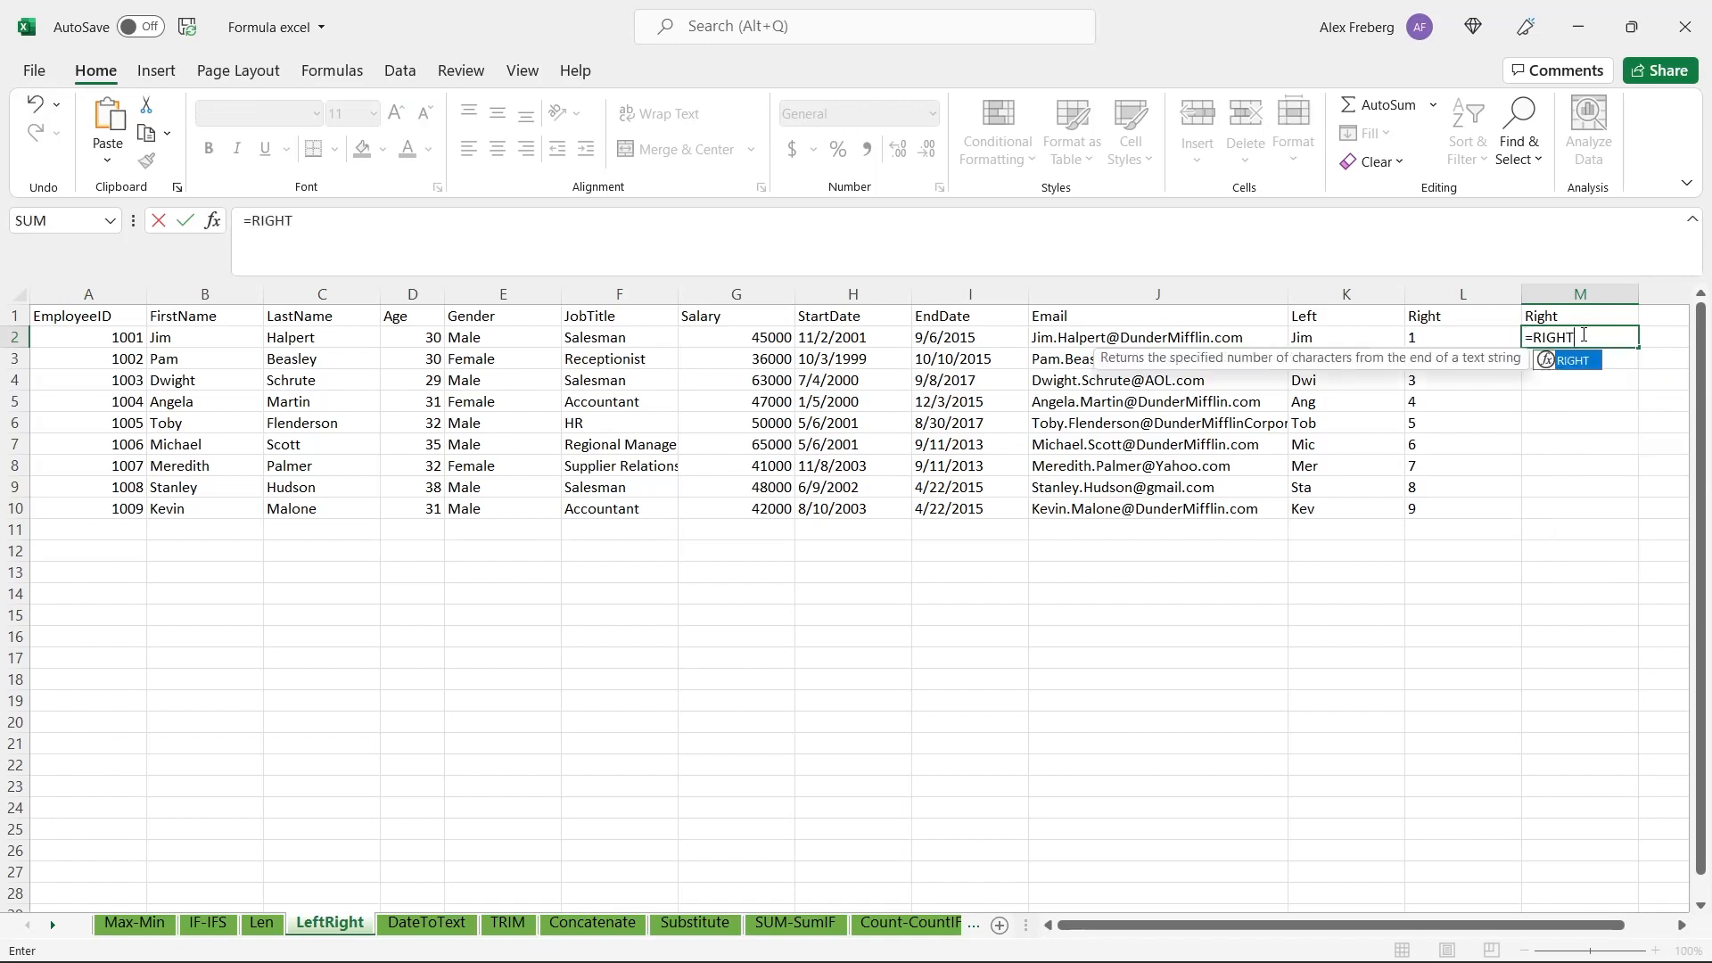
text(()
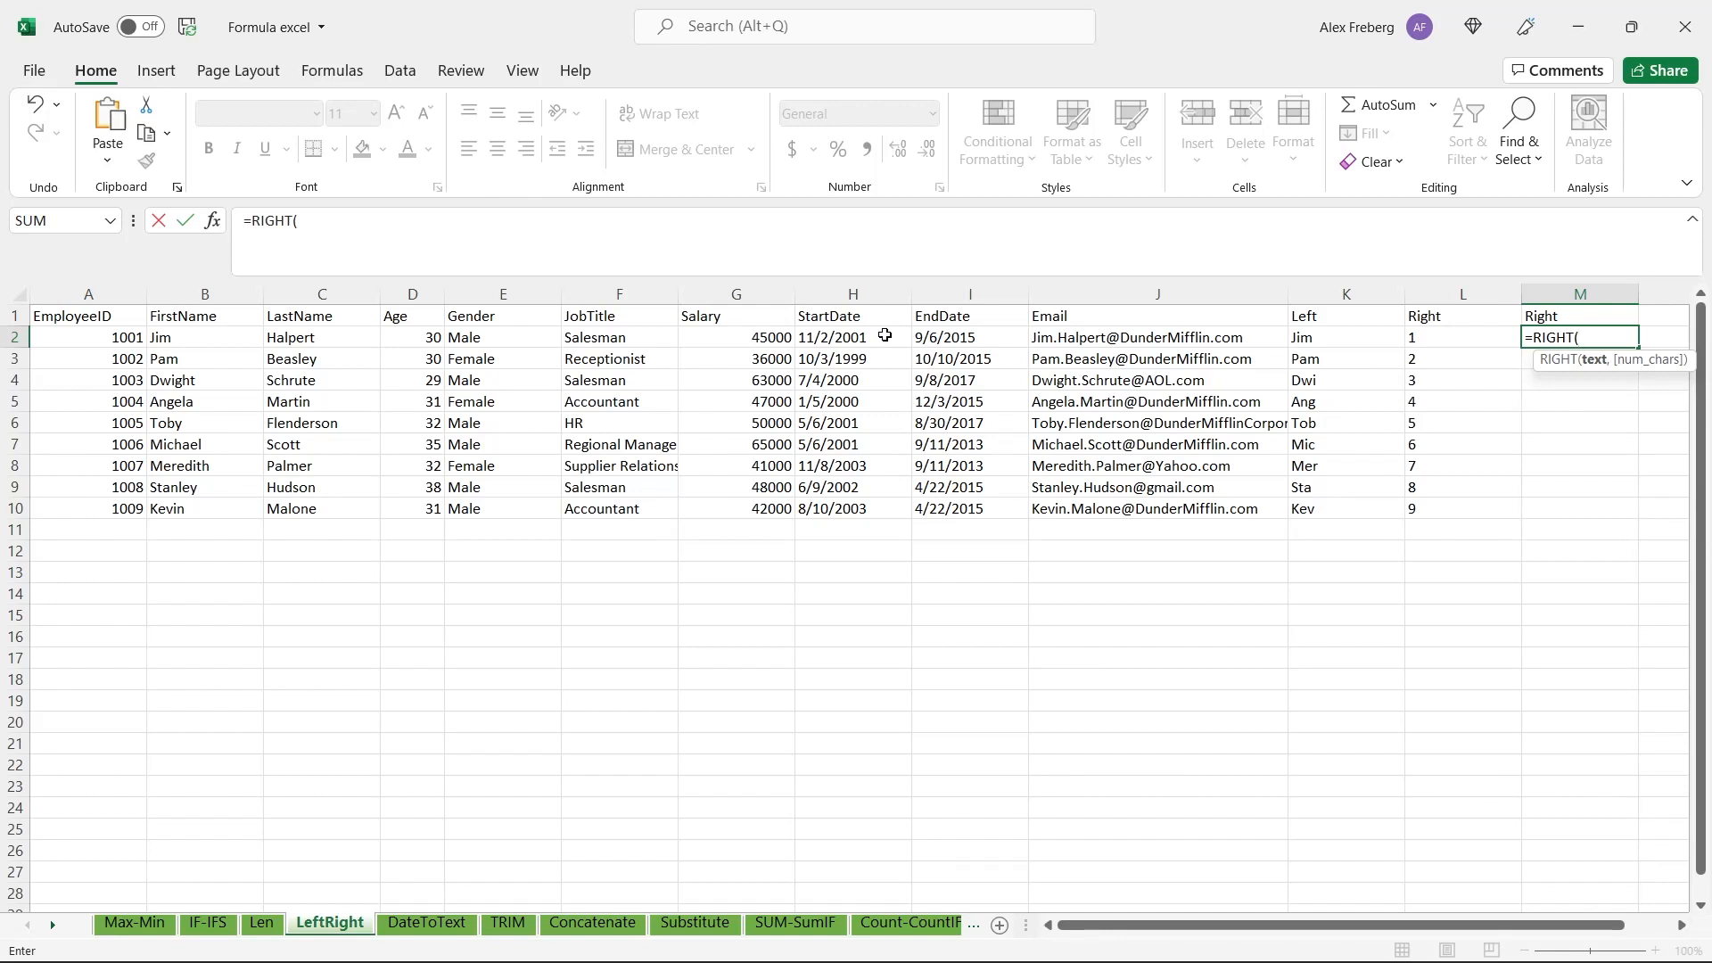
click(885, 335)
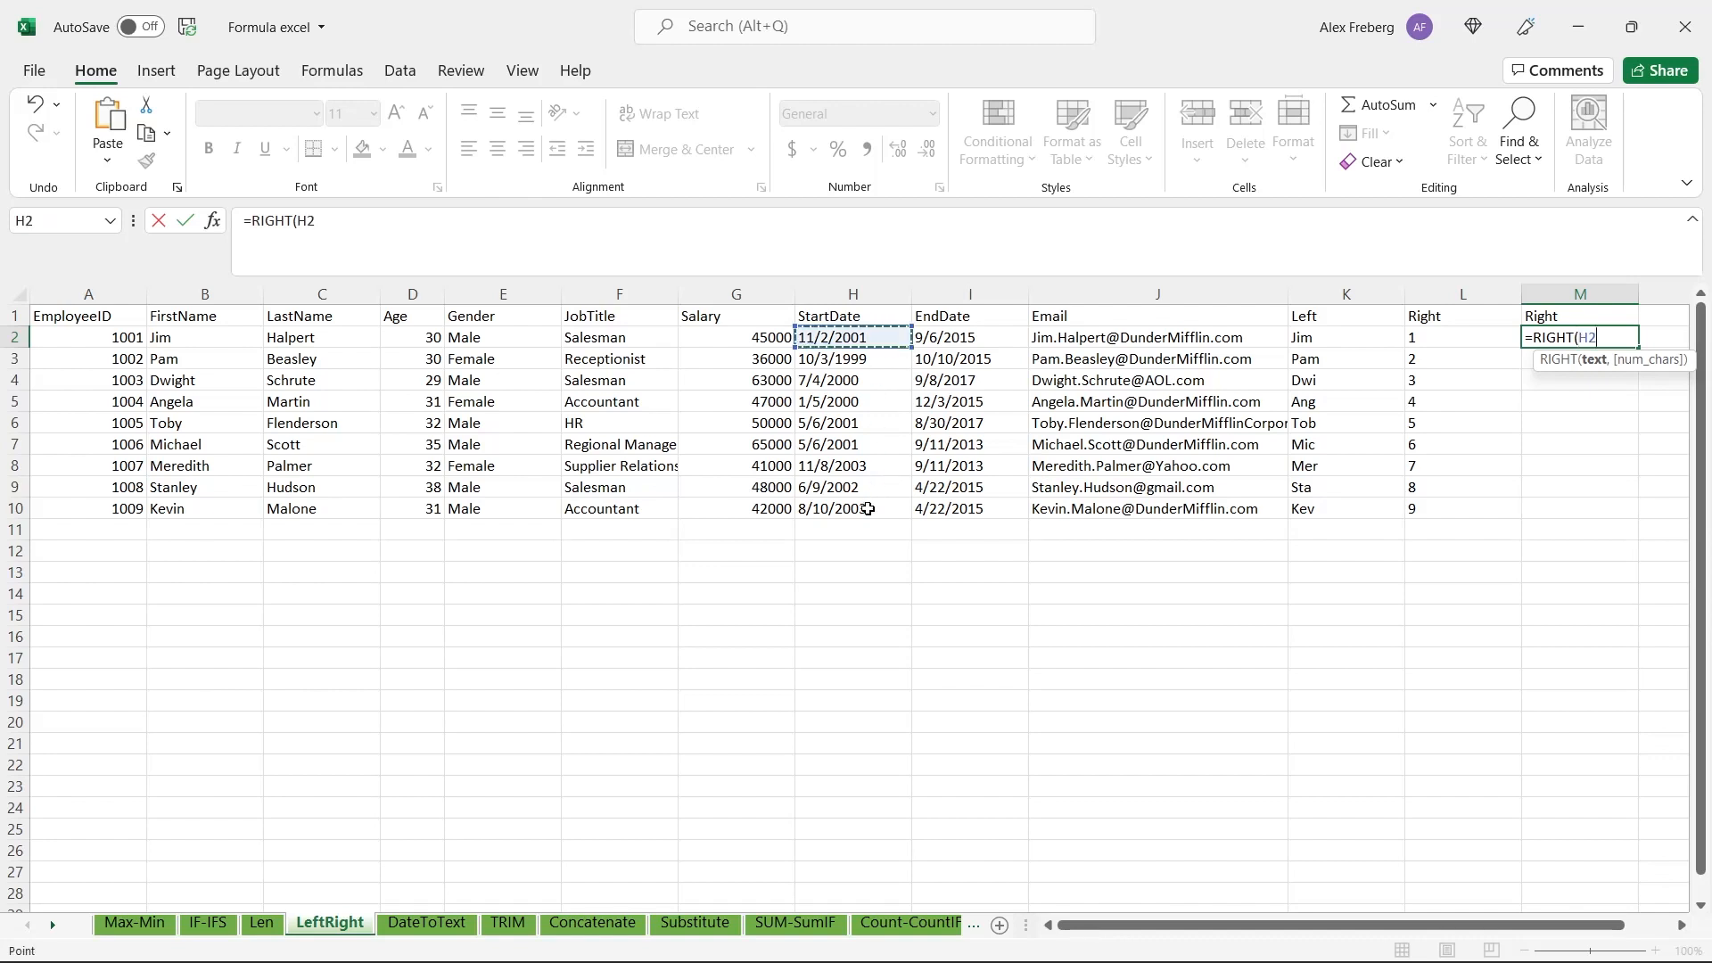
click(869, 509)
shift+click(874, 341)
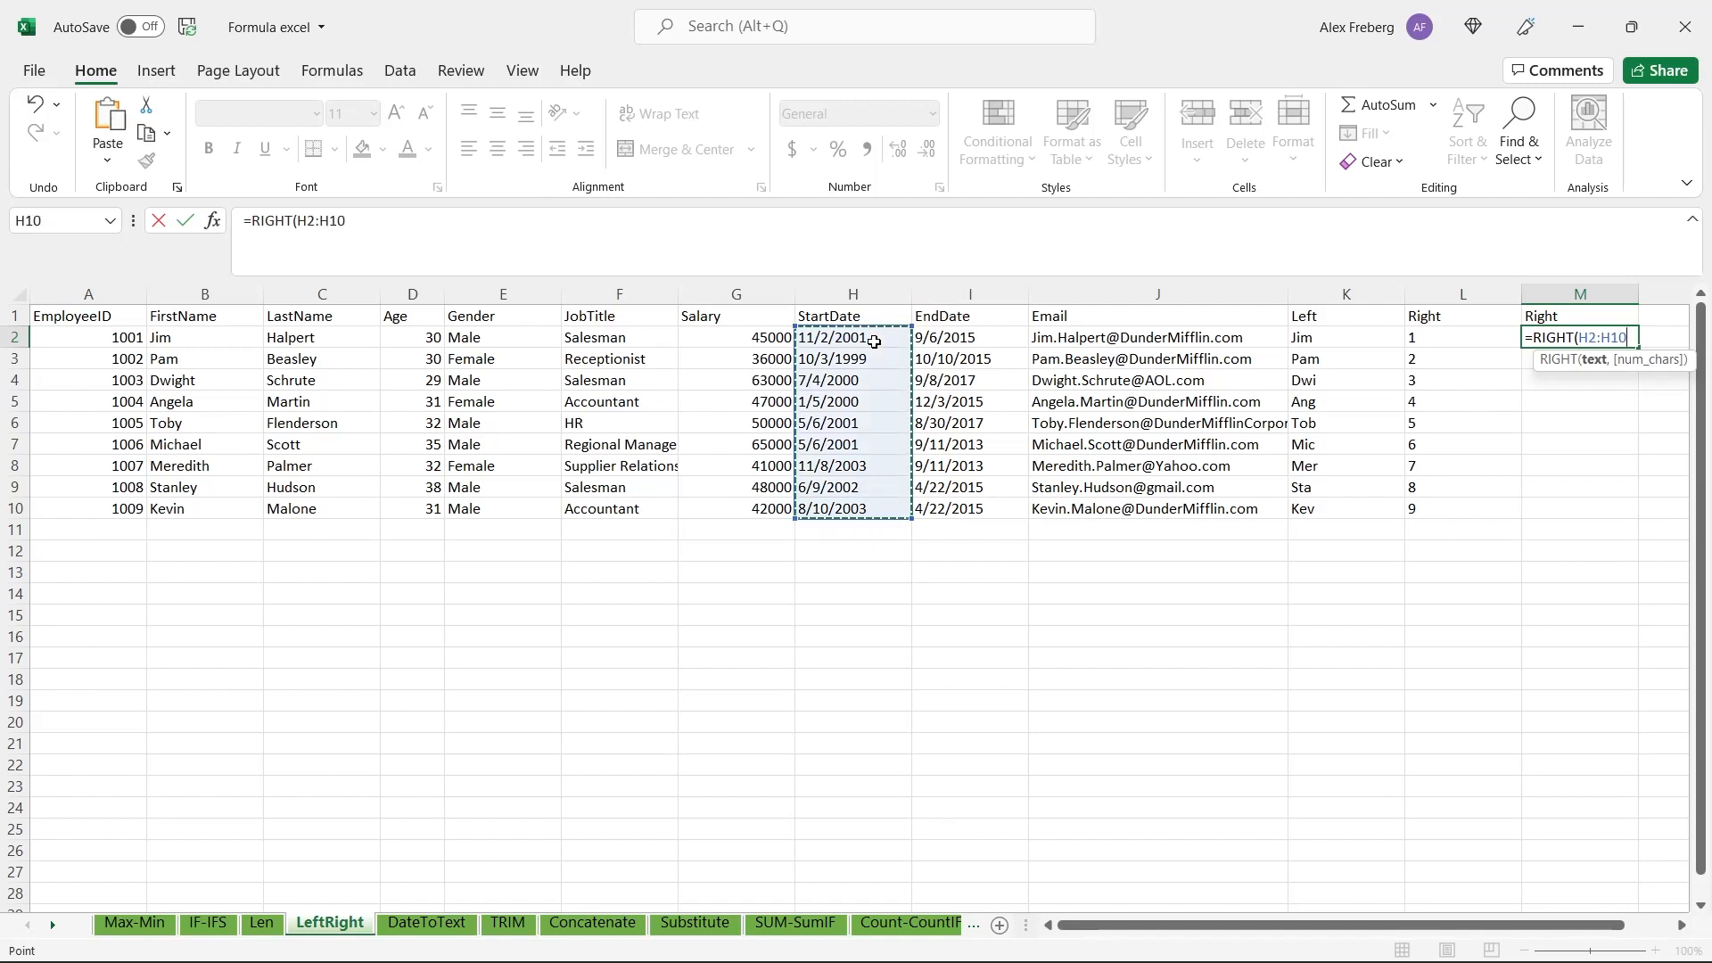
text(,)
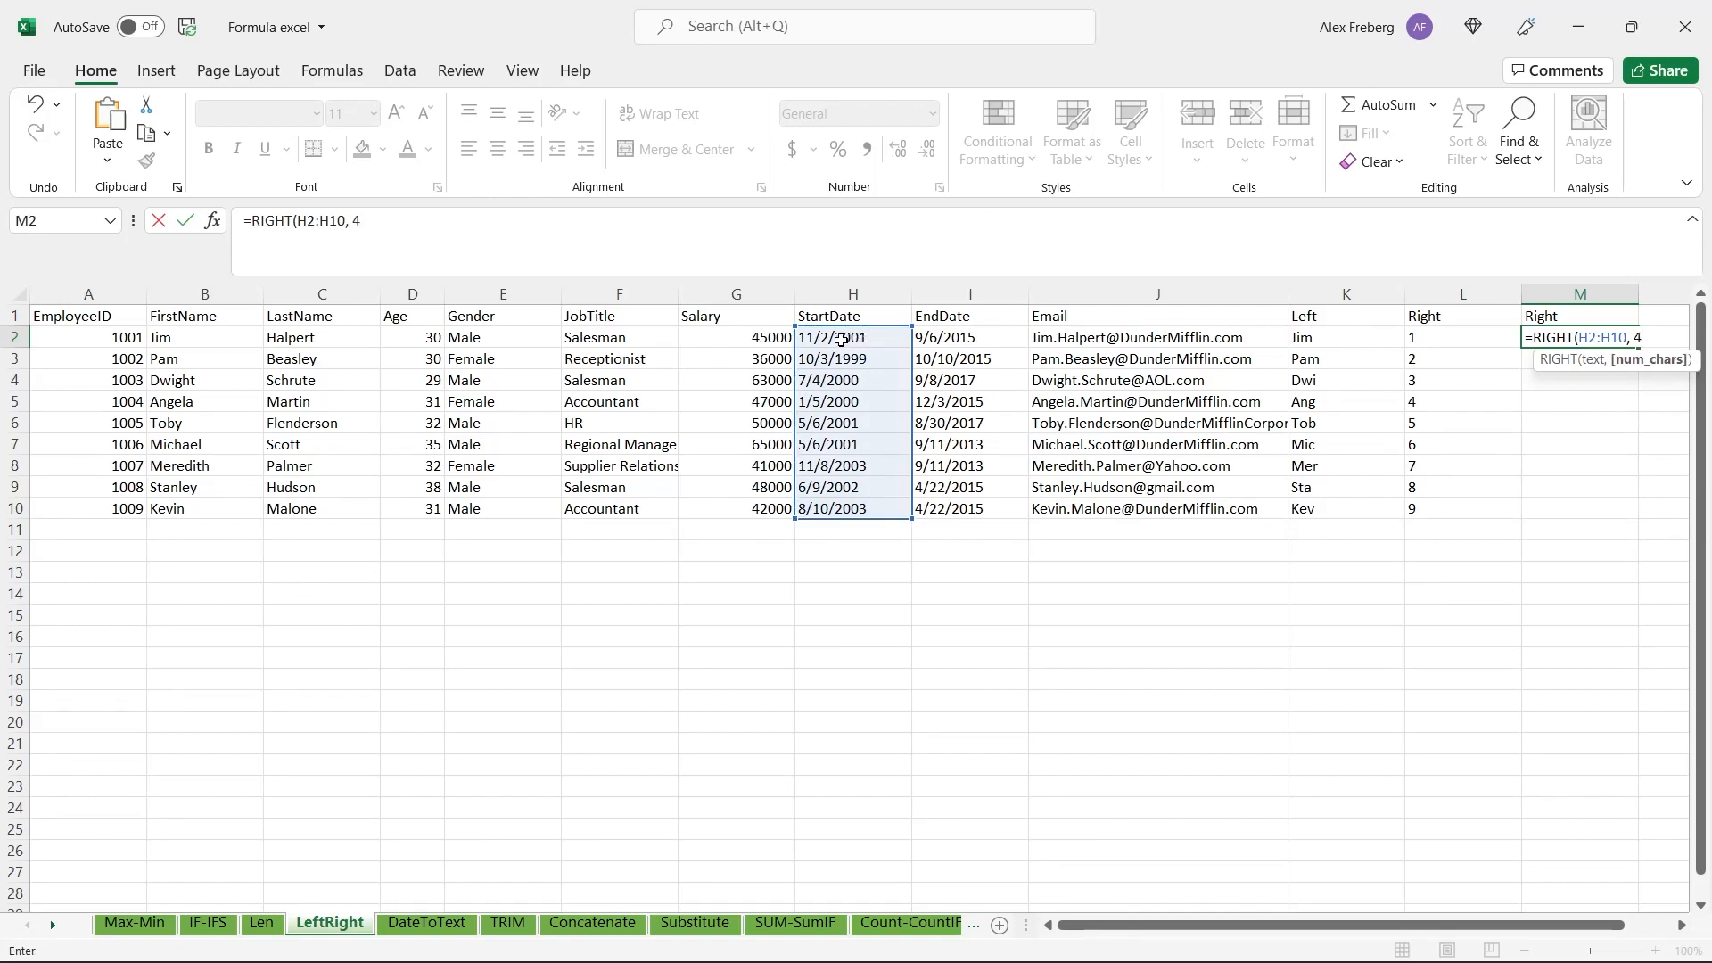
text(4))
key(Return)
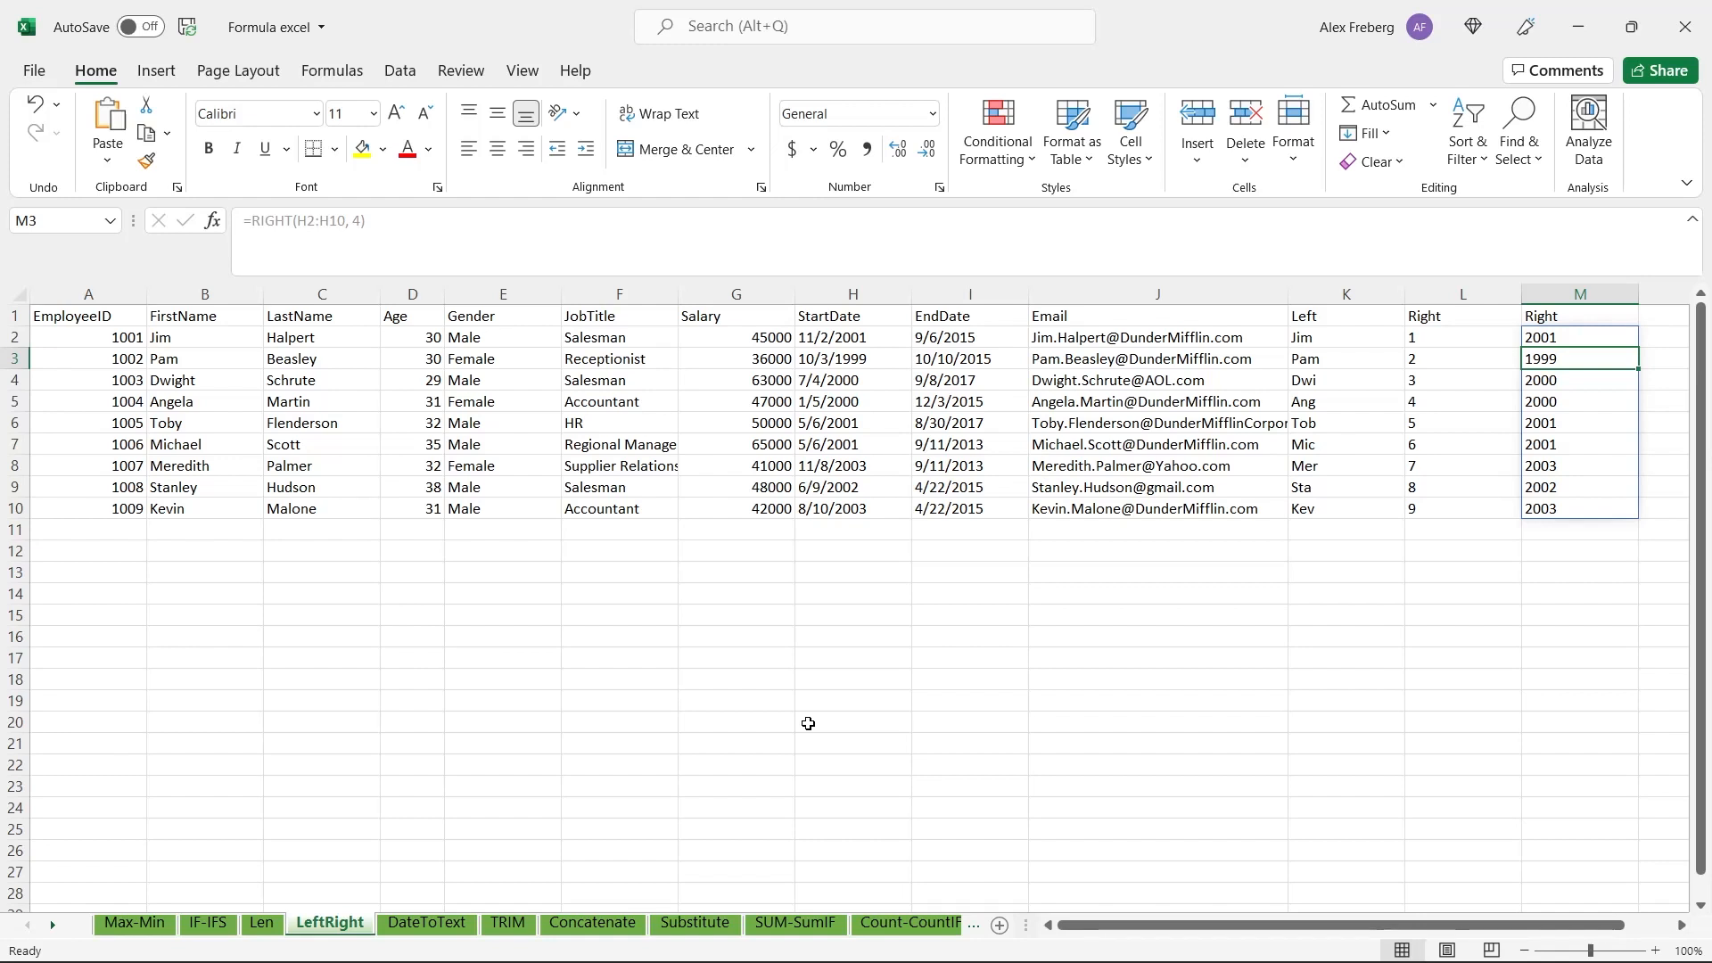
- Compare the number format of the StartDate and EndDate cells on the LeftRight and DateToText sheets, ending on DateToText
click(428, 925)
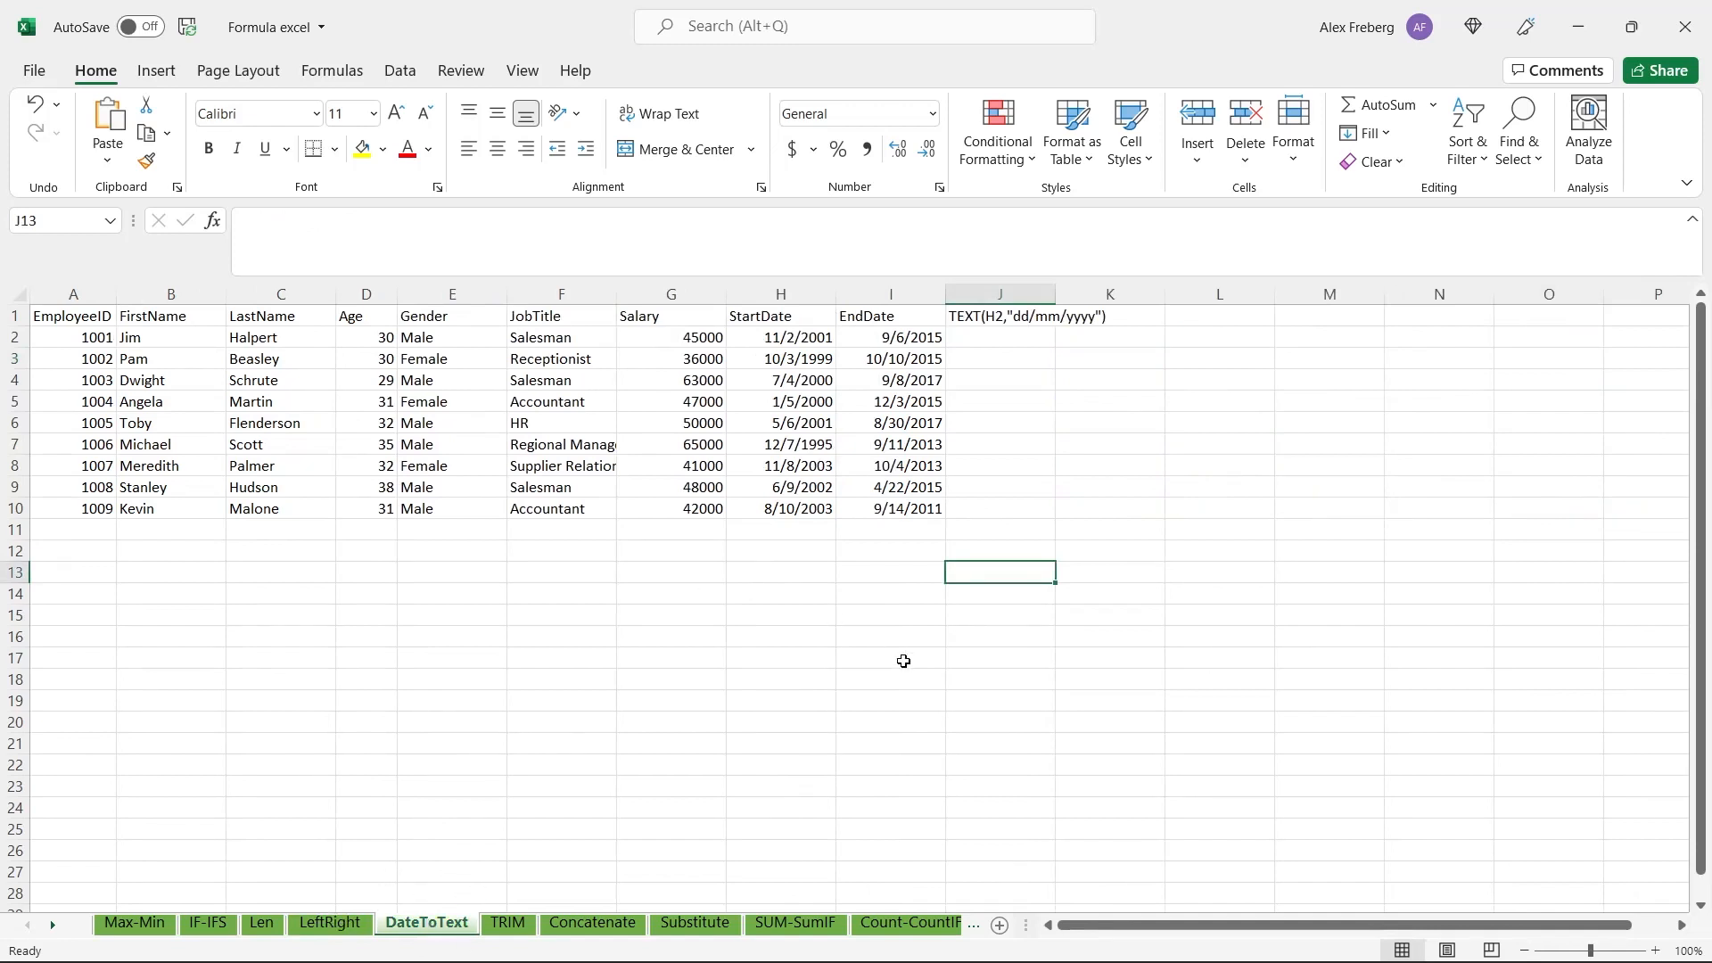
click(751, 417)
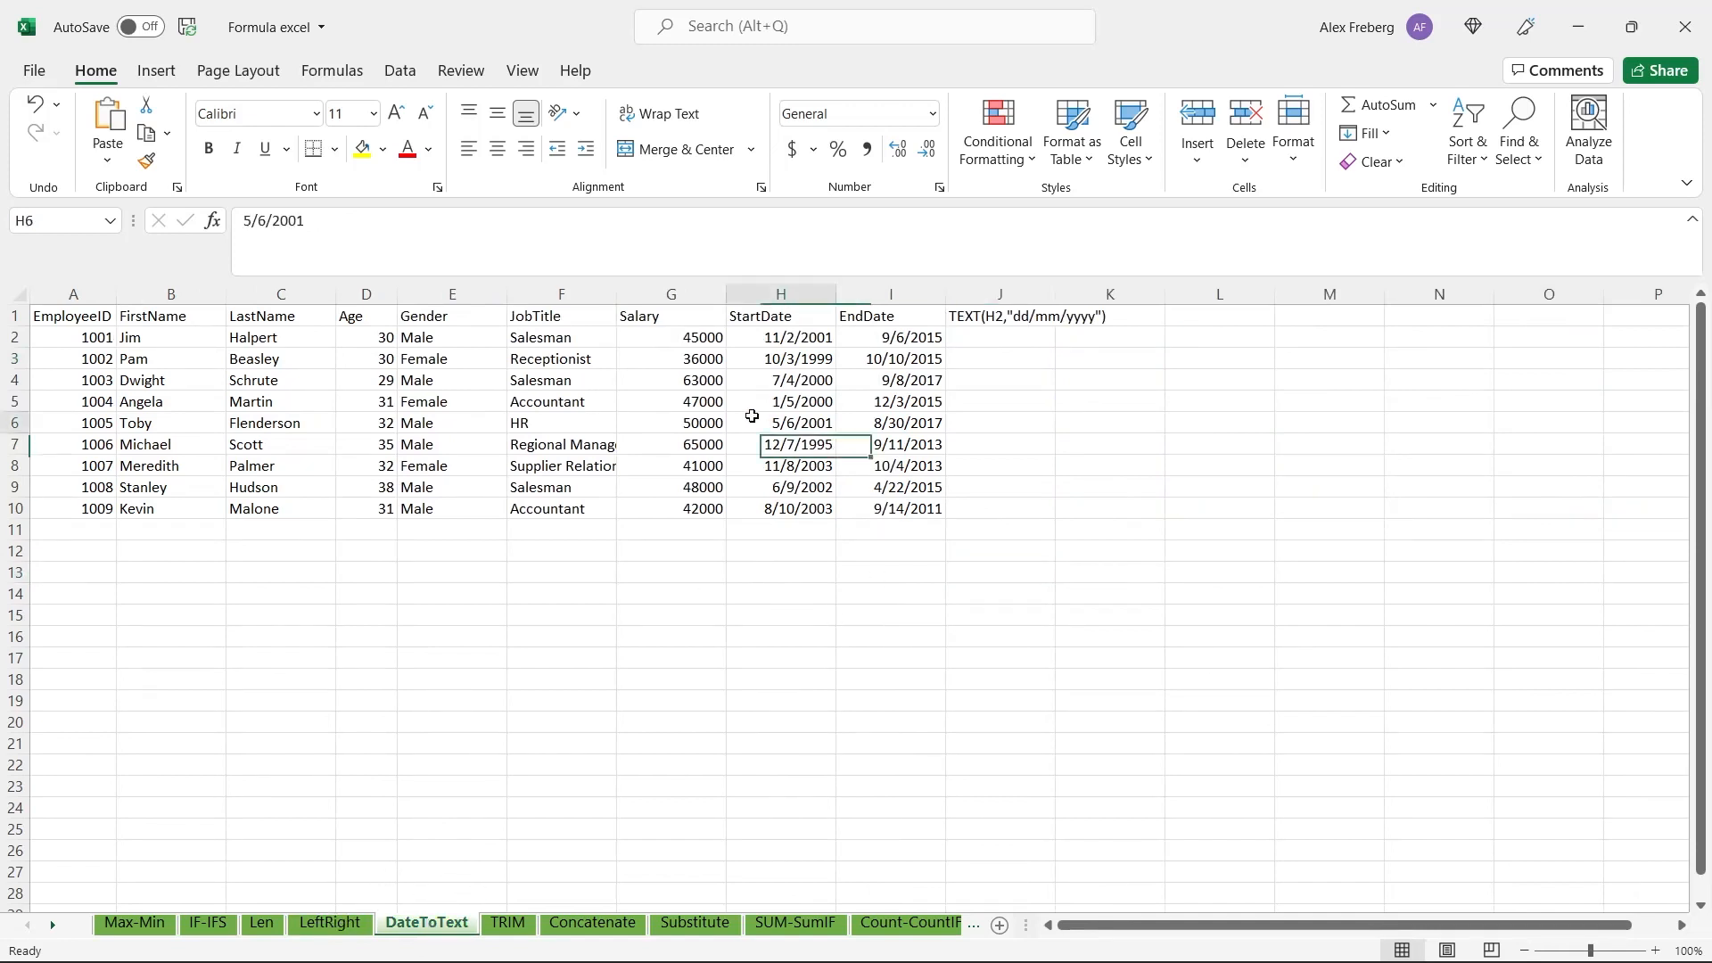
click(329, 923)
click(816, 412)
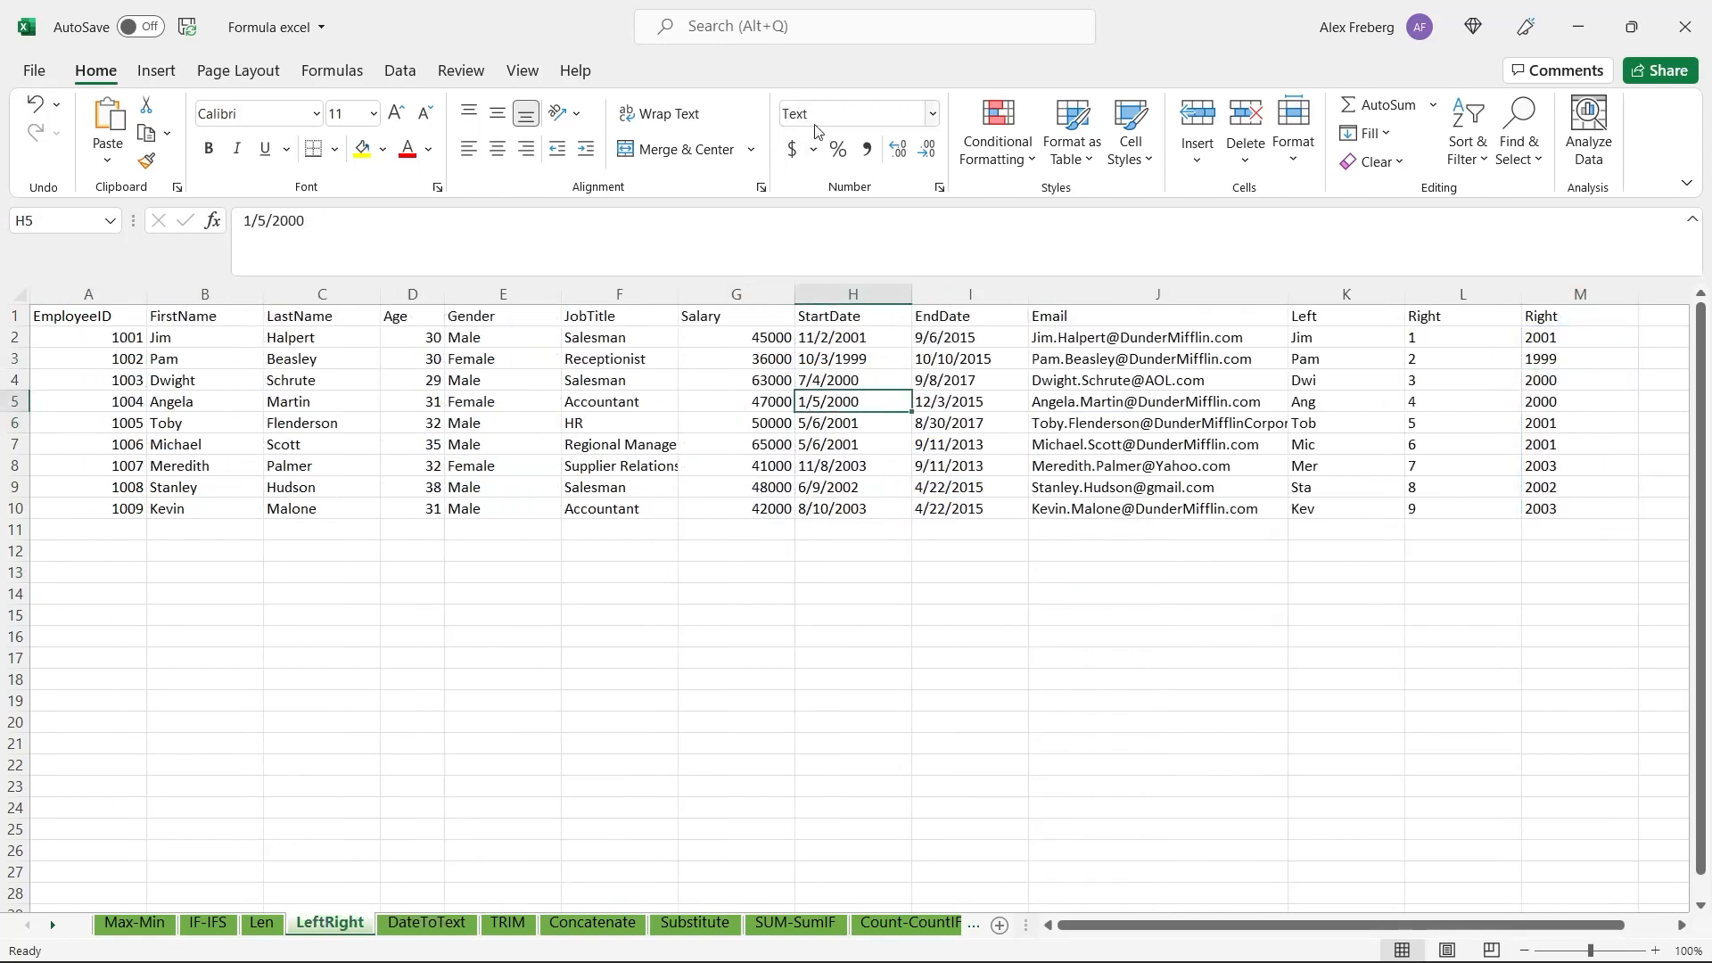
click(945, 396)
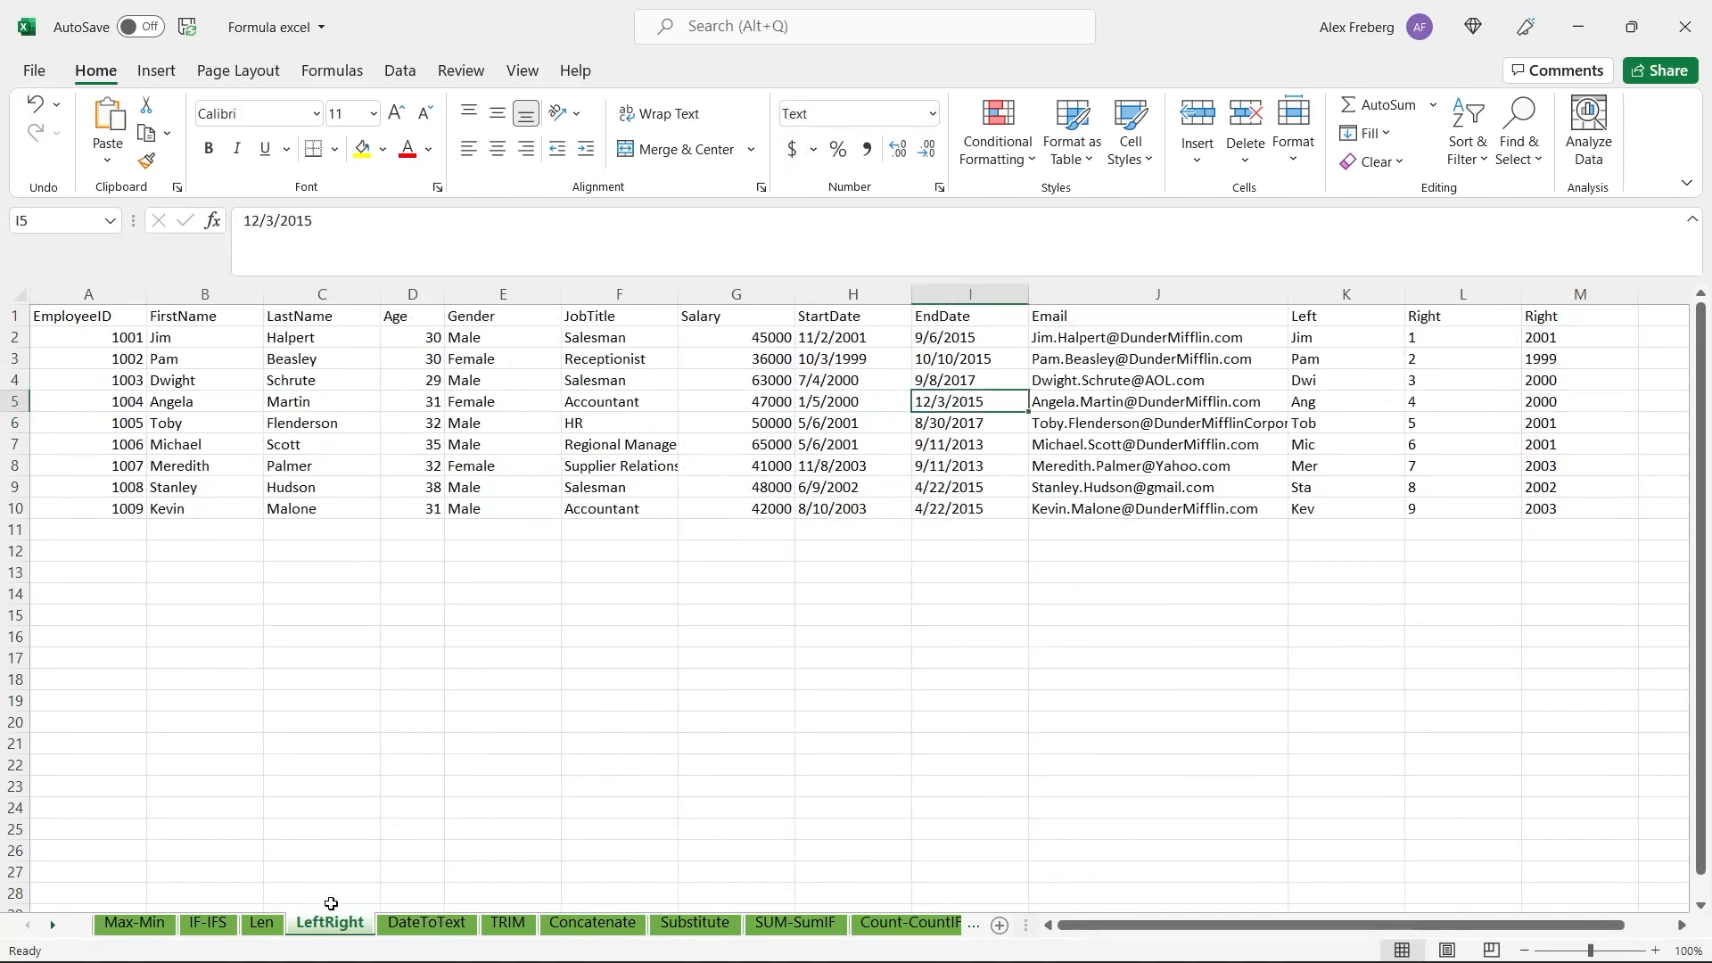
click(886, 383)
click(958, 378)
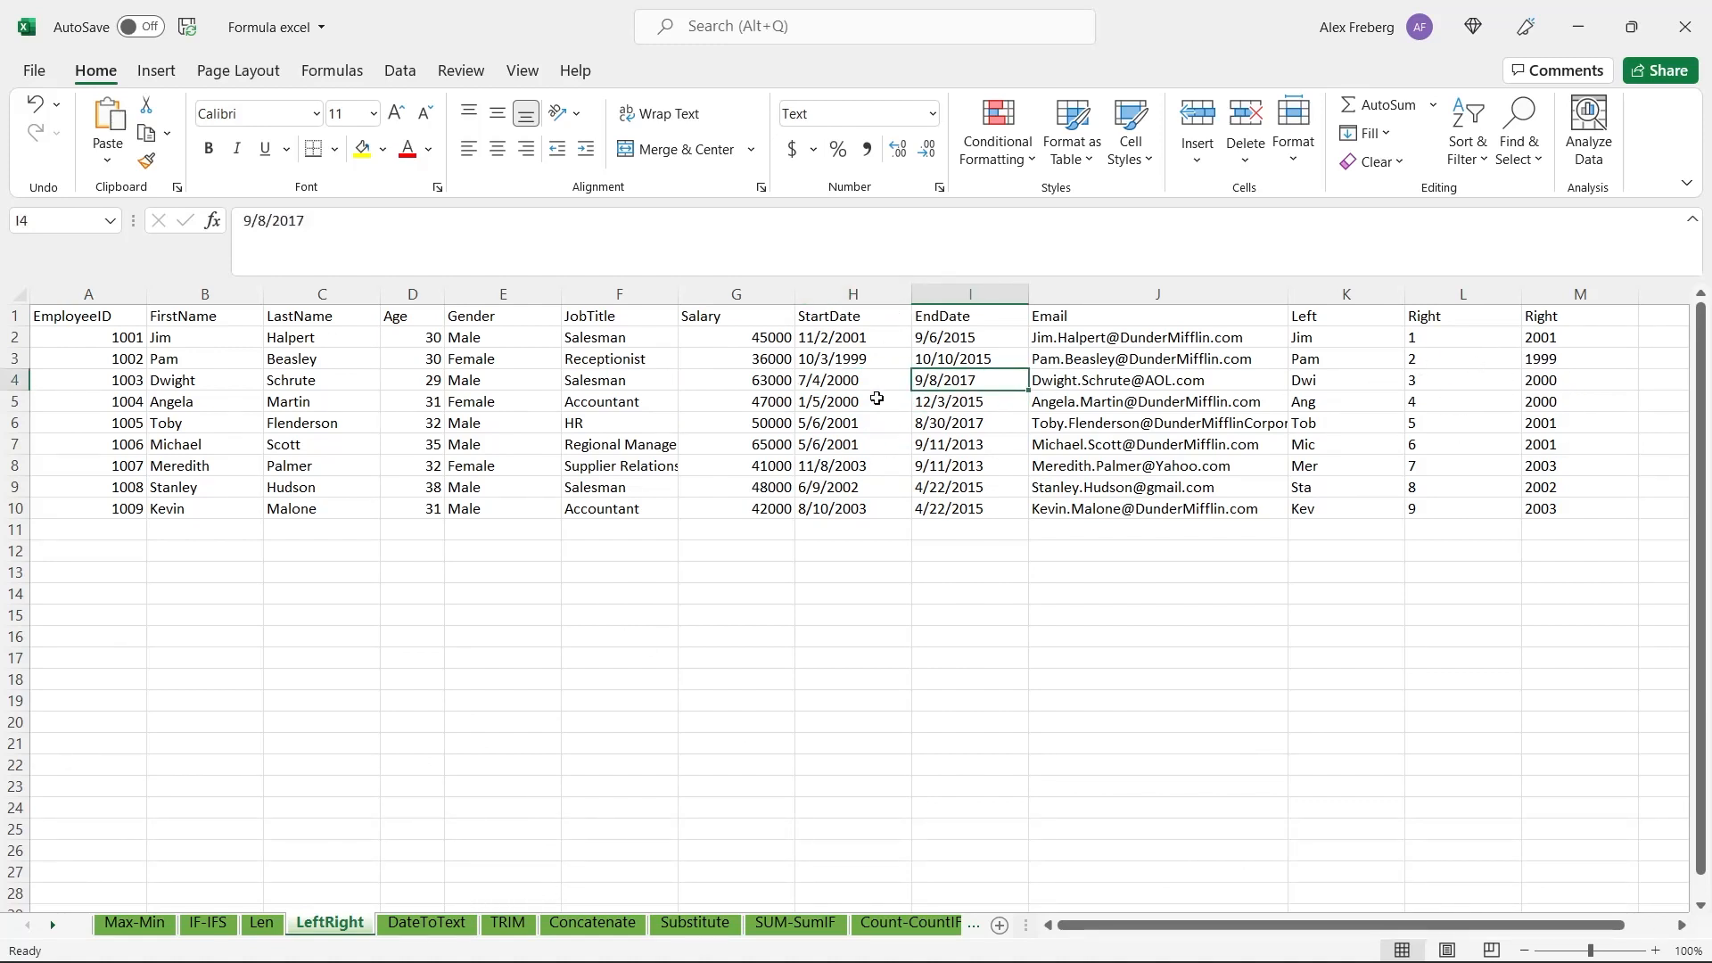
click(887, 392)
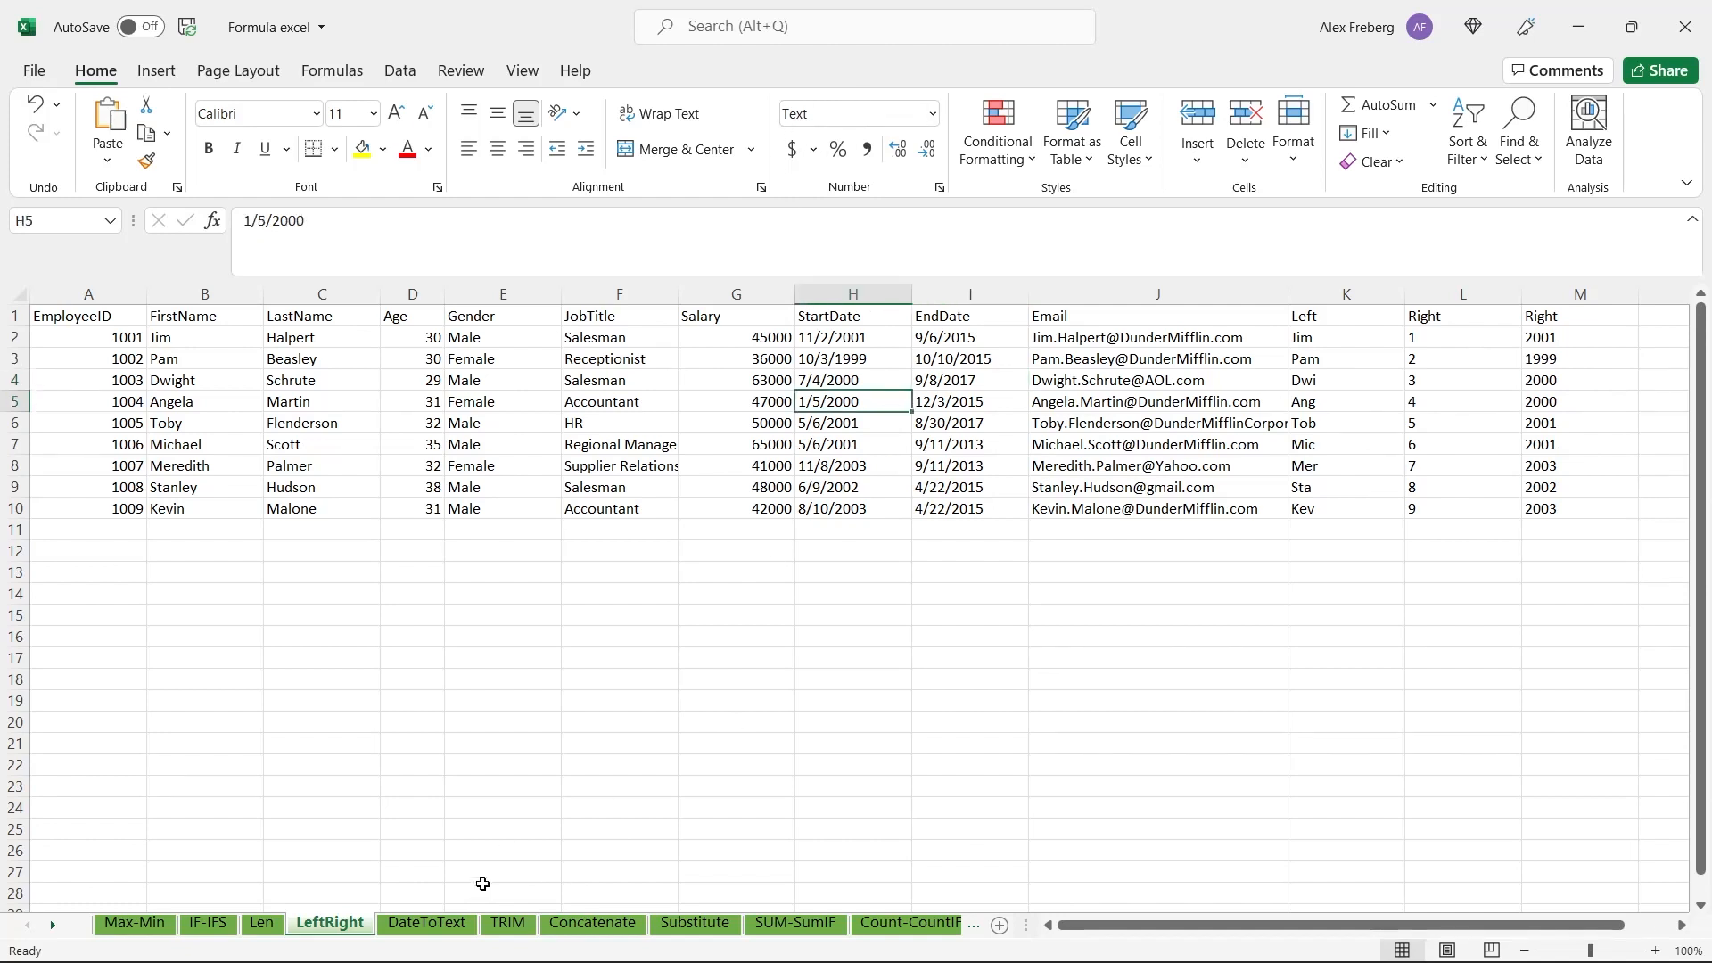
click(448, 927)
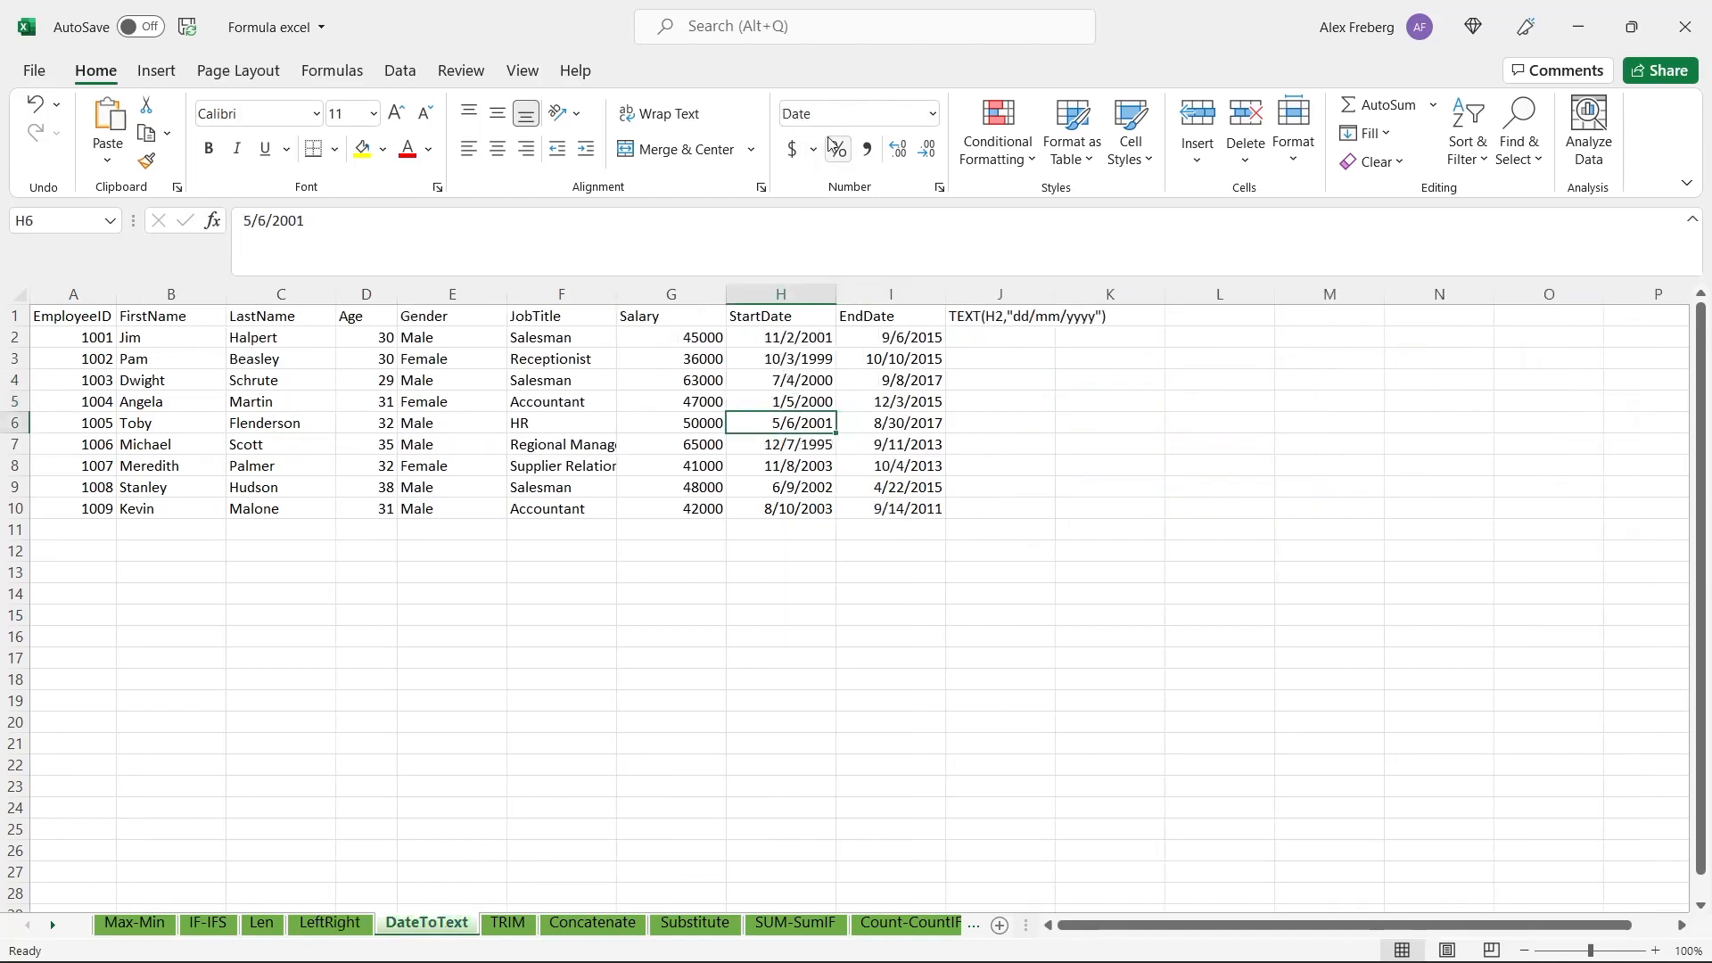
- Apply RIGHT to the end dates by entering =RIGHT(I2:I10,4) in J2 on the DateToText sheet
click(986, 343)
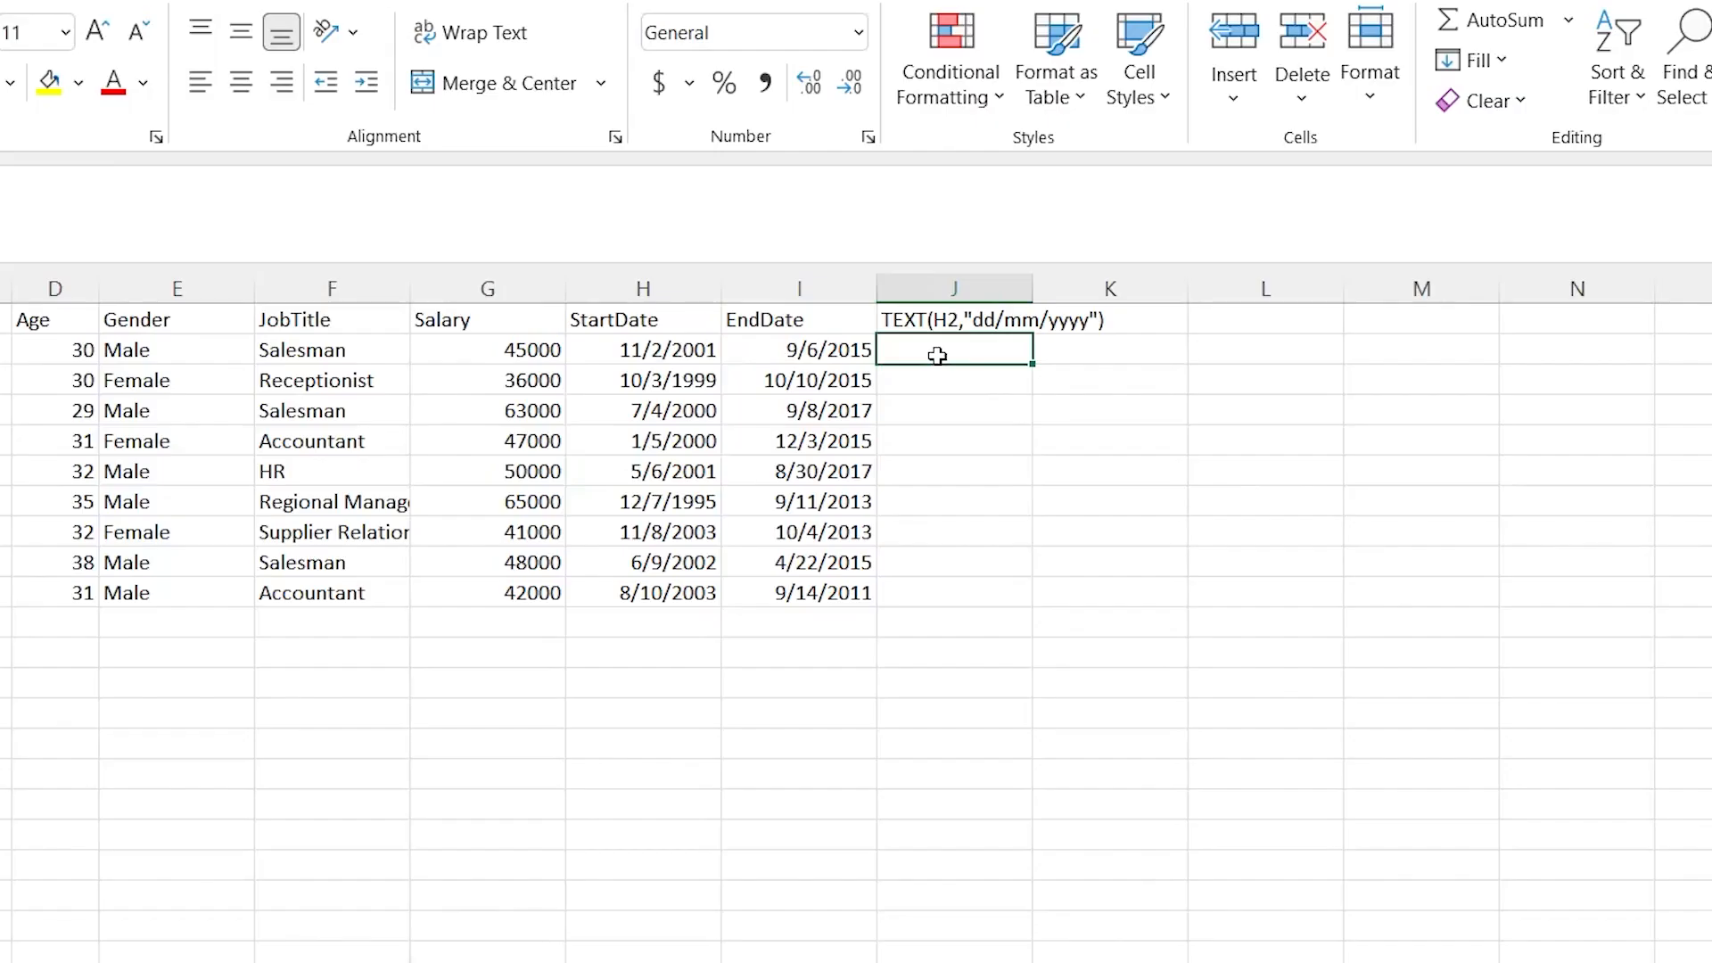
text(=RIGHT()
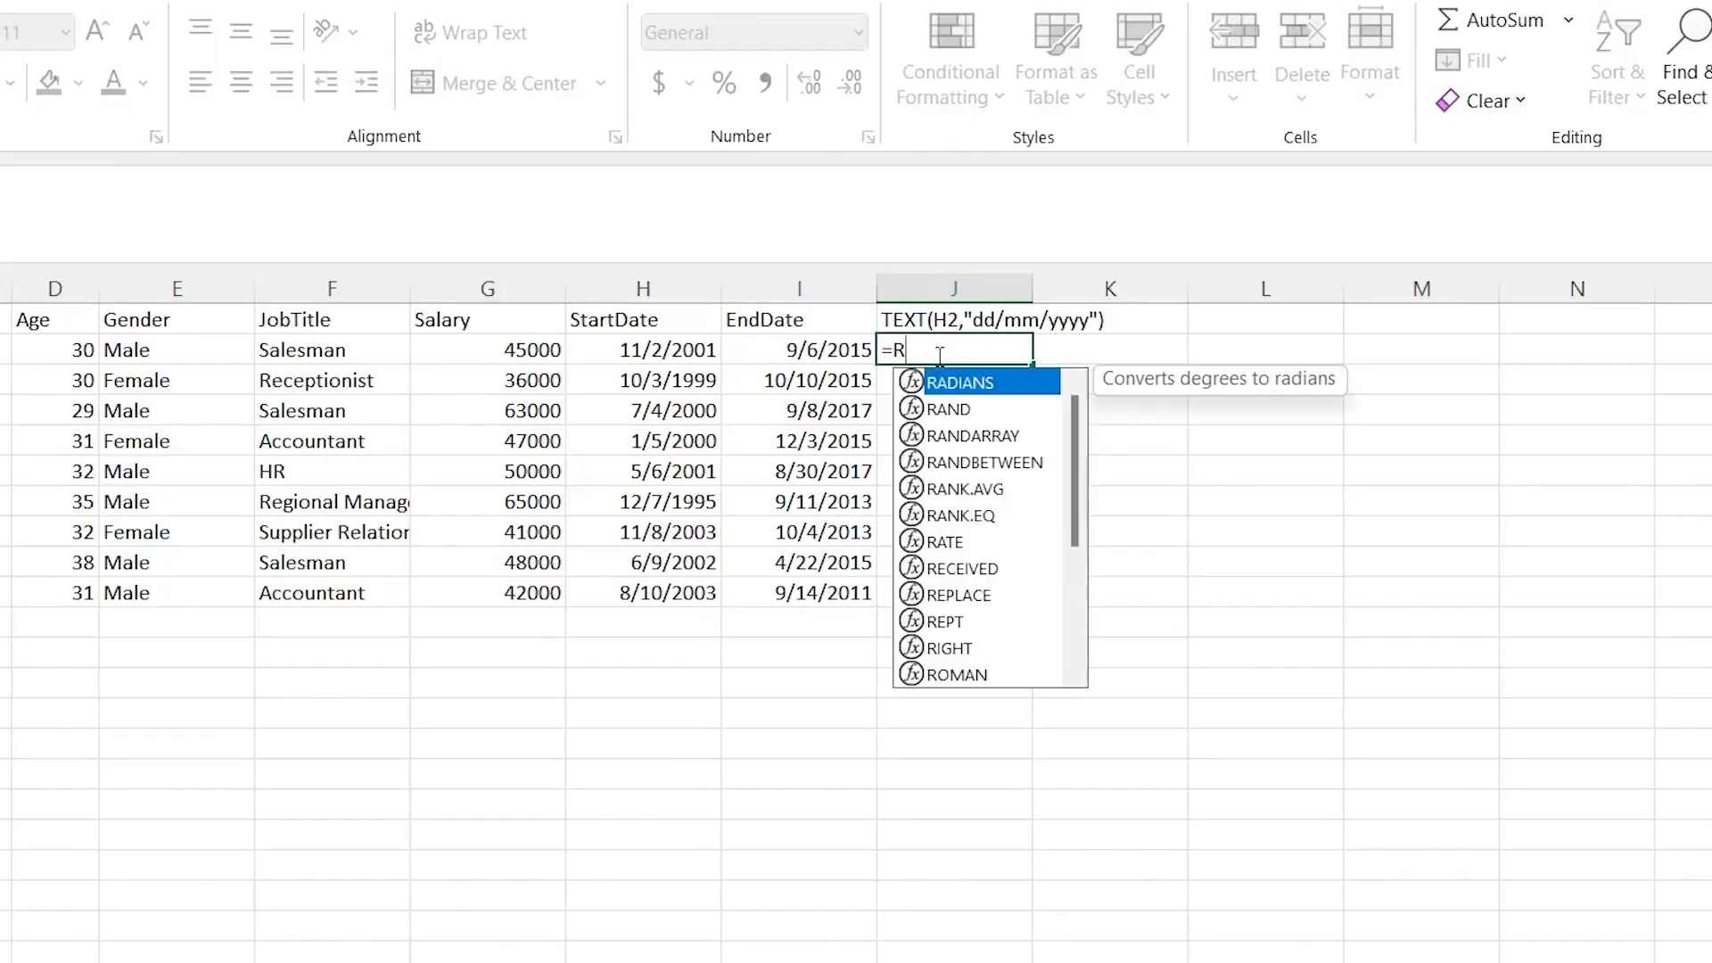
click(830, 353)
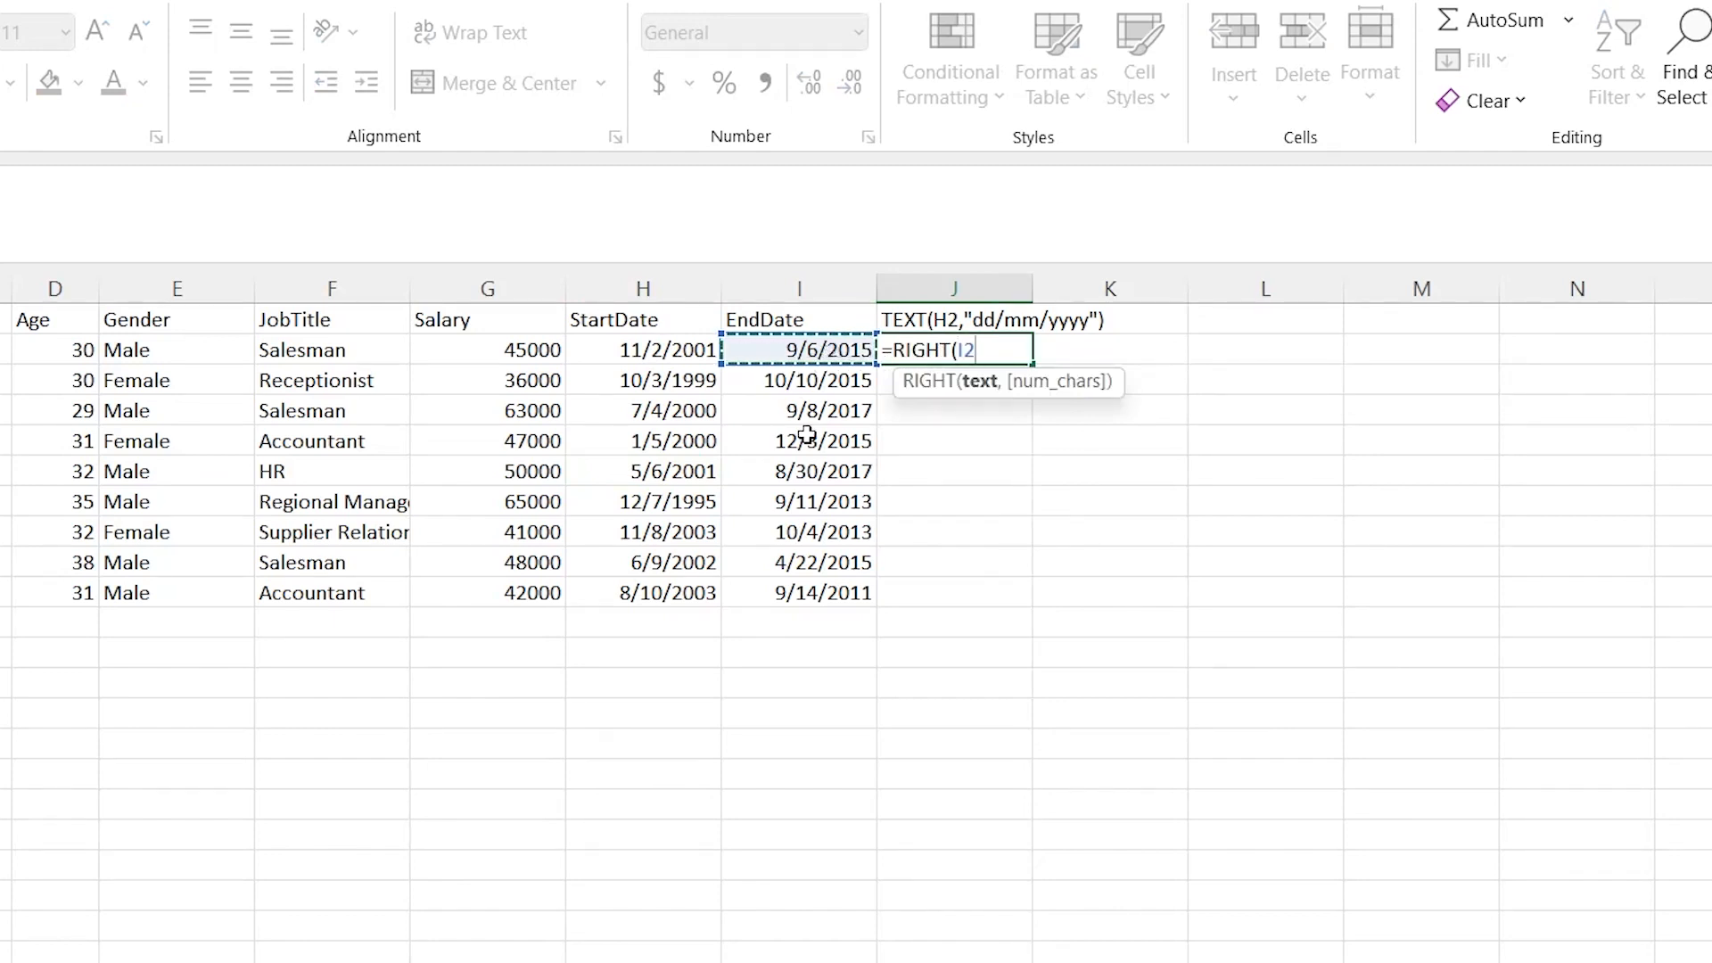
shift+click(802, 594)
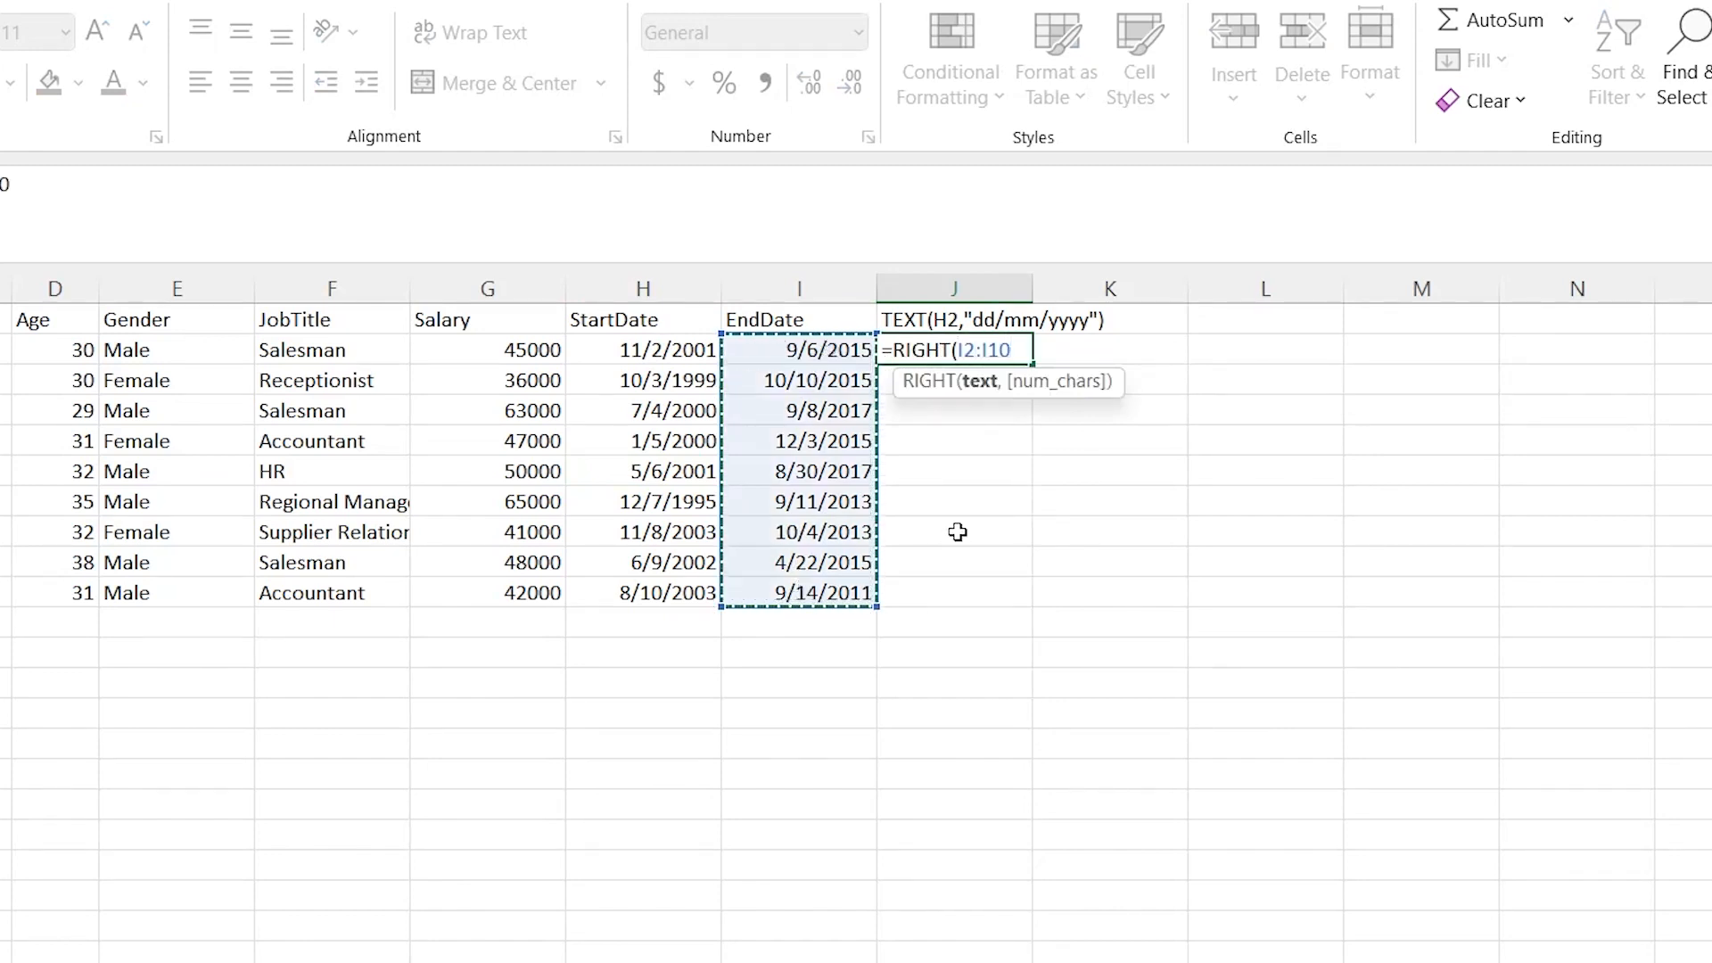
text(,4))
key(Return)
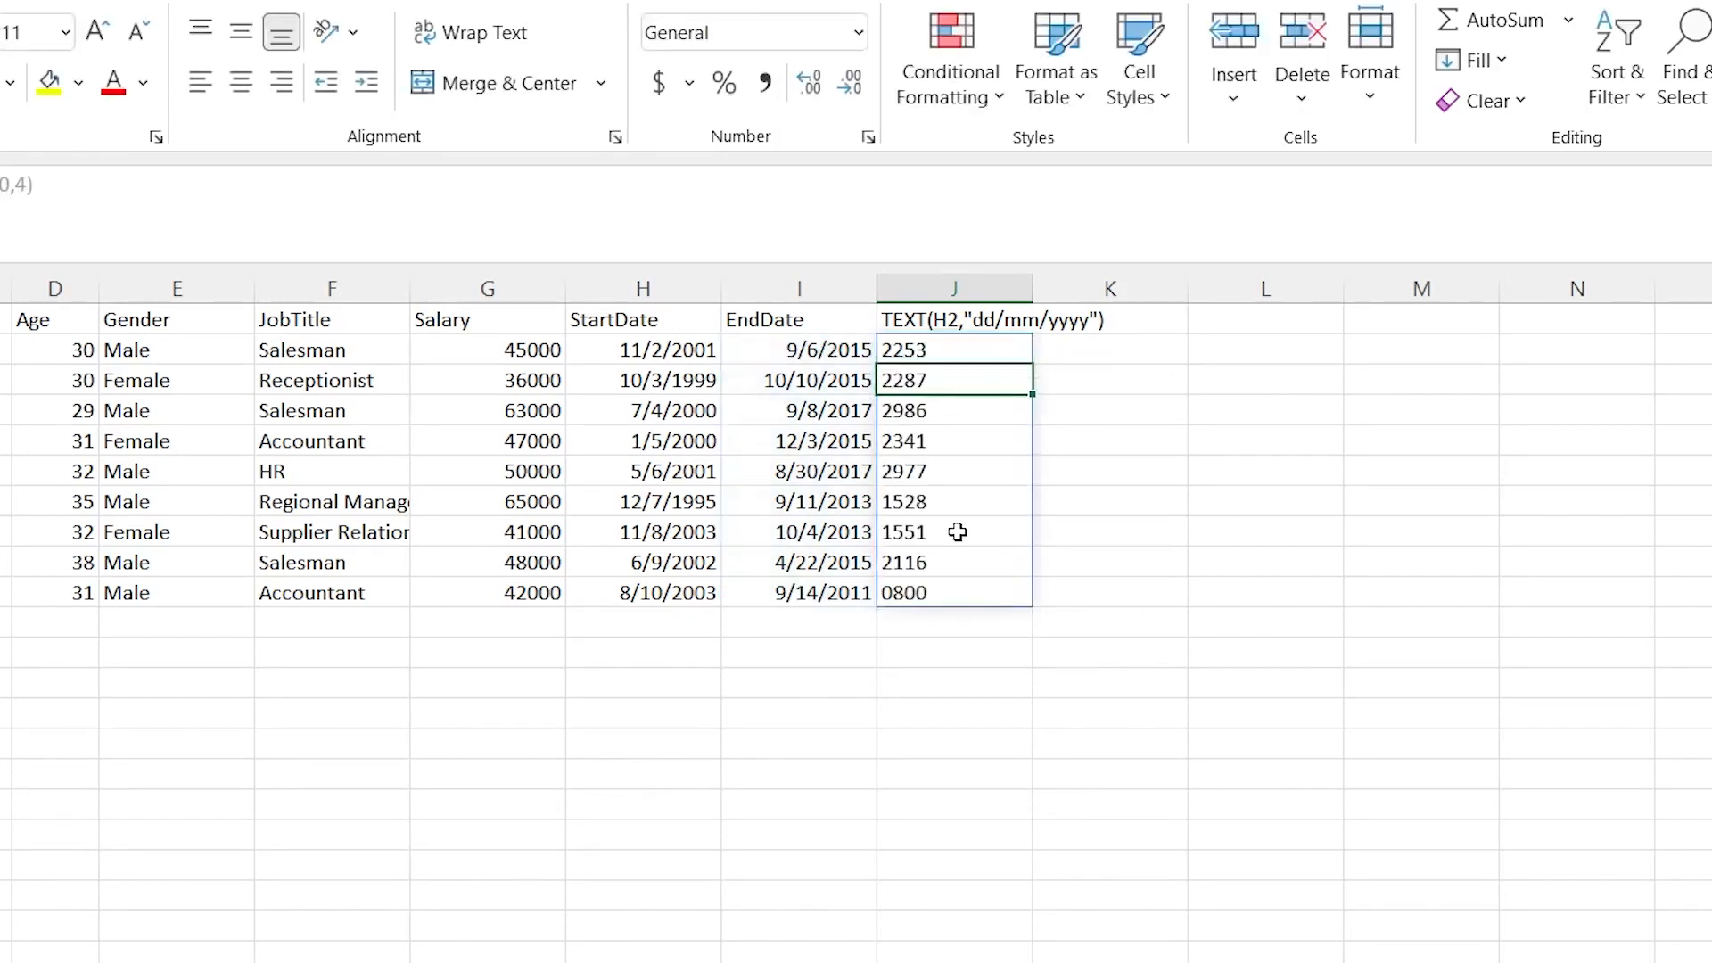
- Inspect several EndDate cells and set the number format of the start and end dates in H2:I10 to General
click(846, 352)
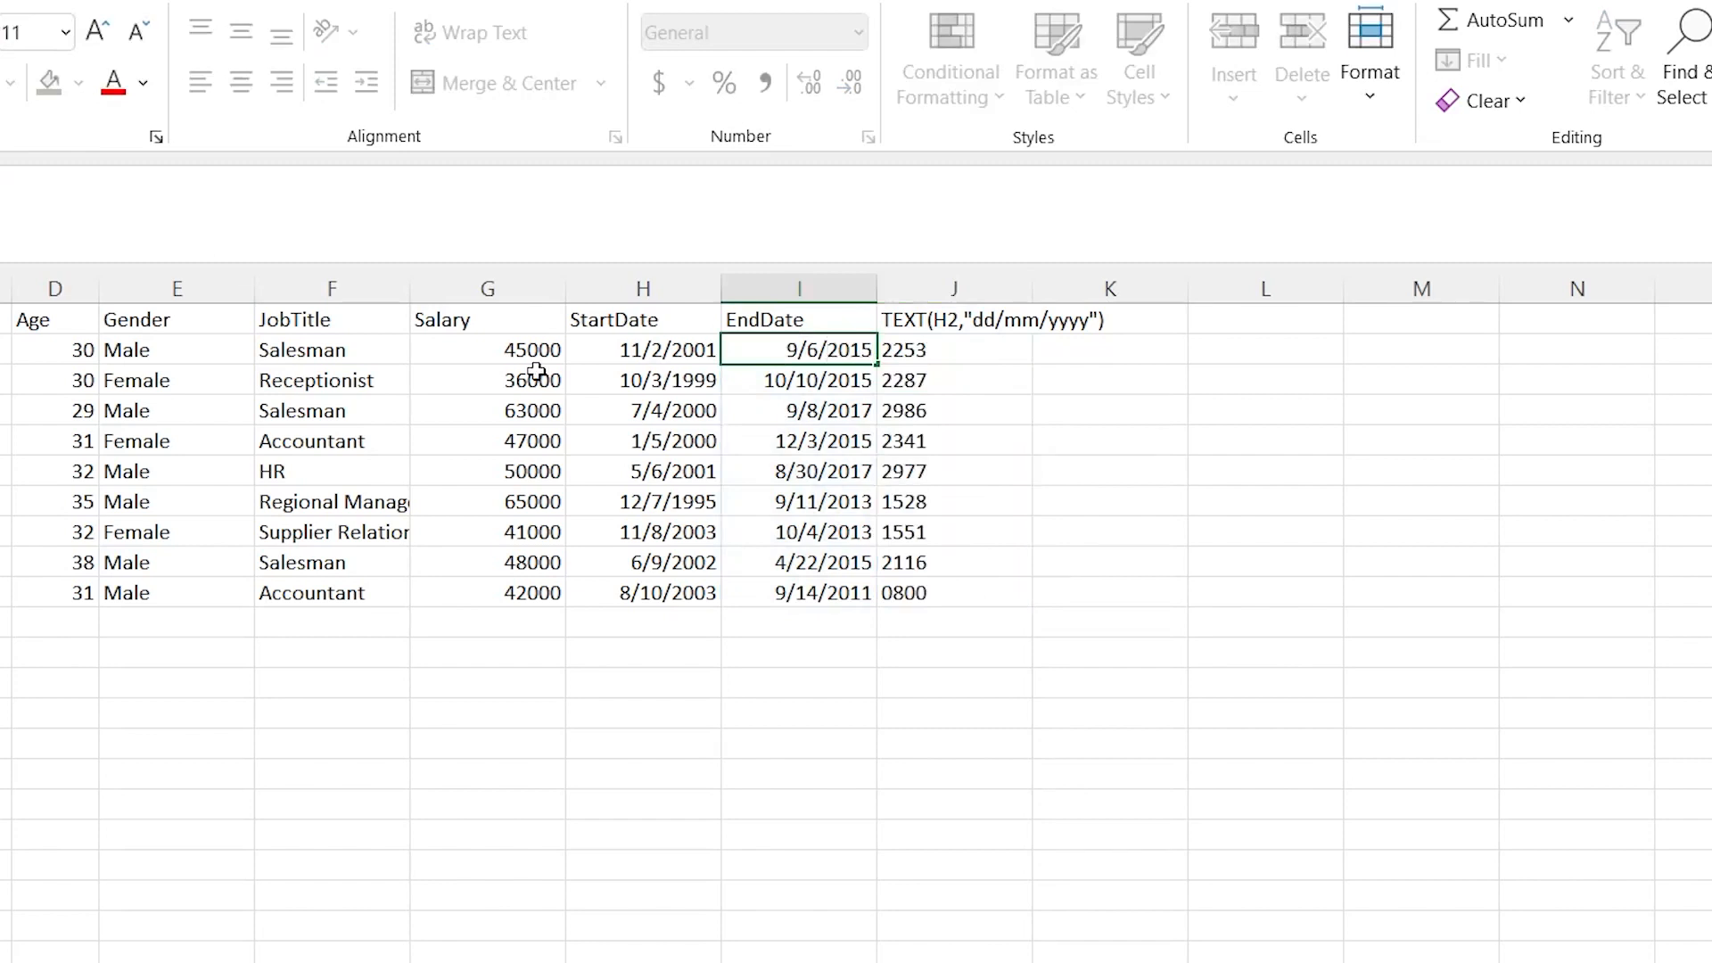
click(807, 437)
click(813, 378)
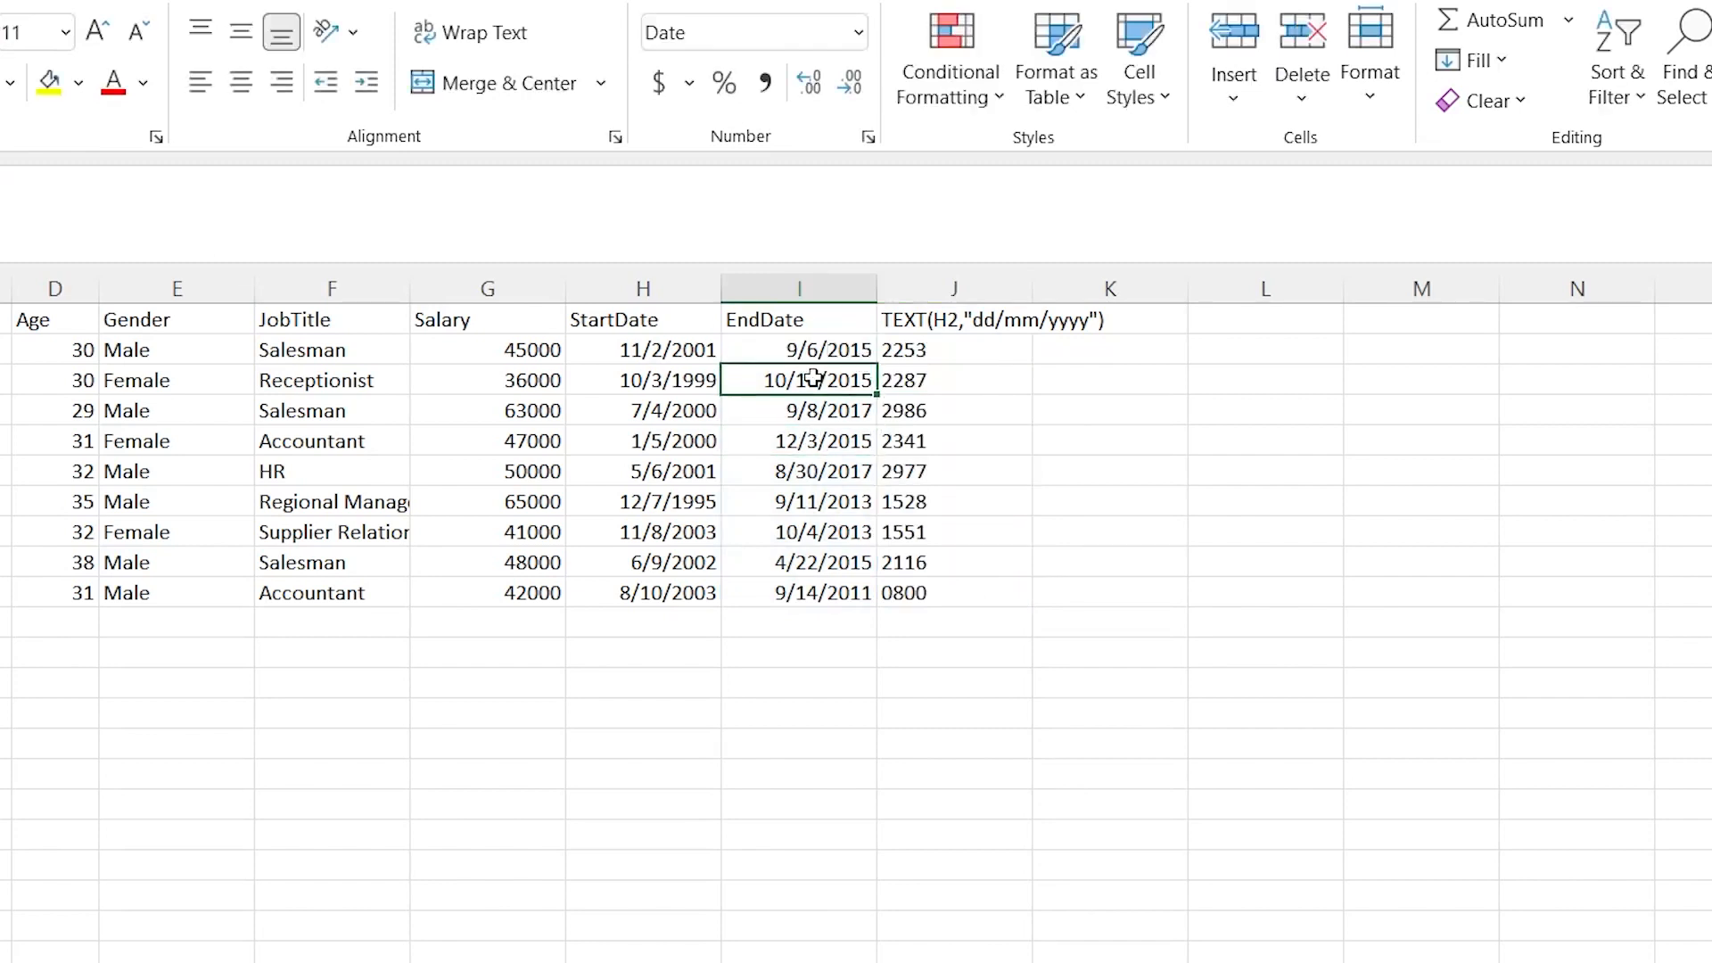
click(789, 347)
drag(654, 351, 777, 594)
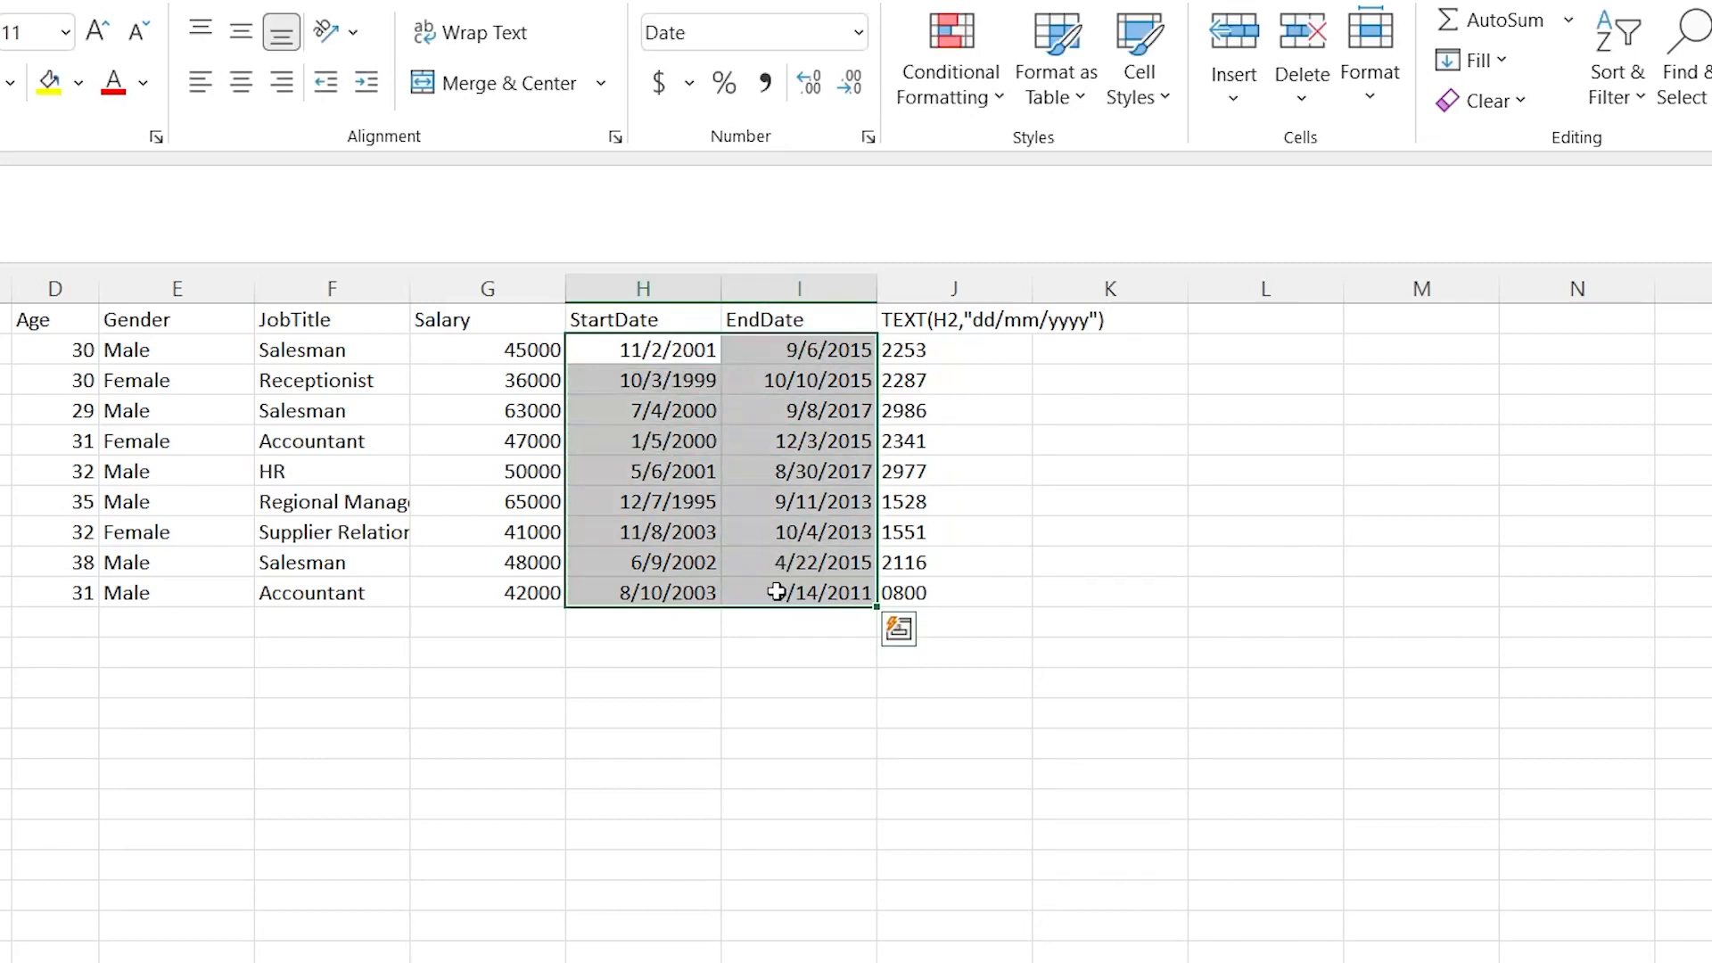
click(858, 33)
click(746, 87)
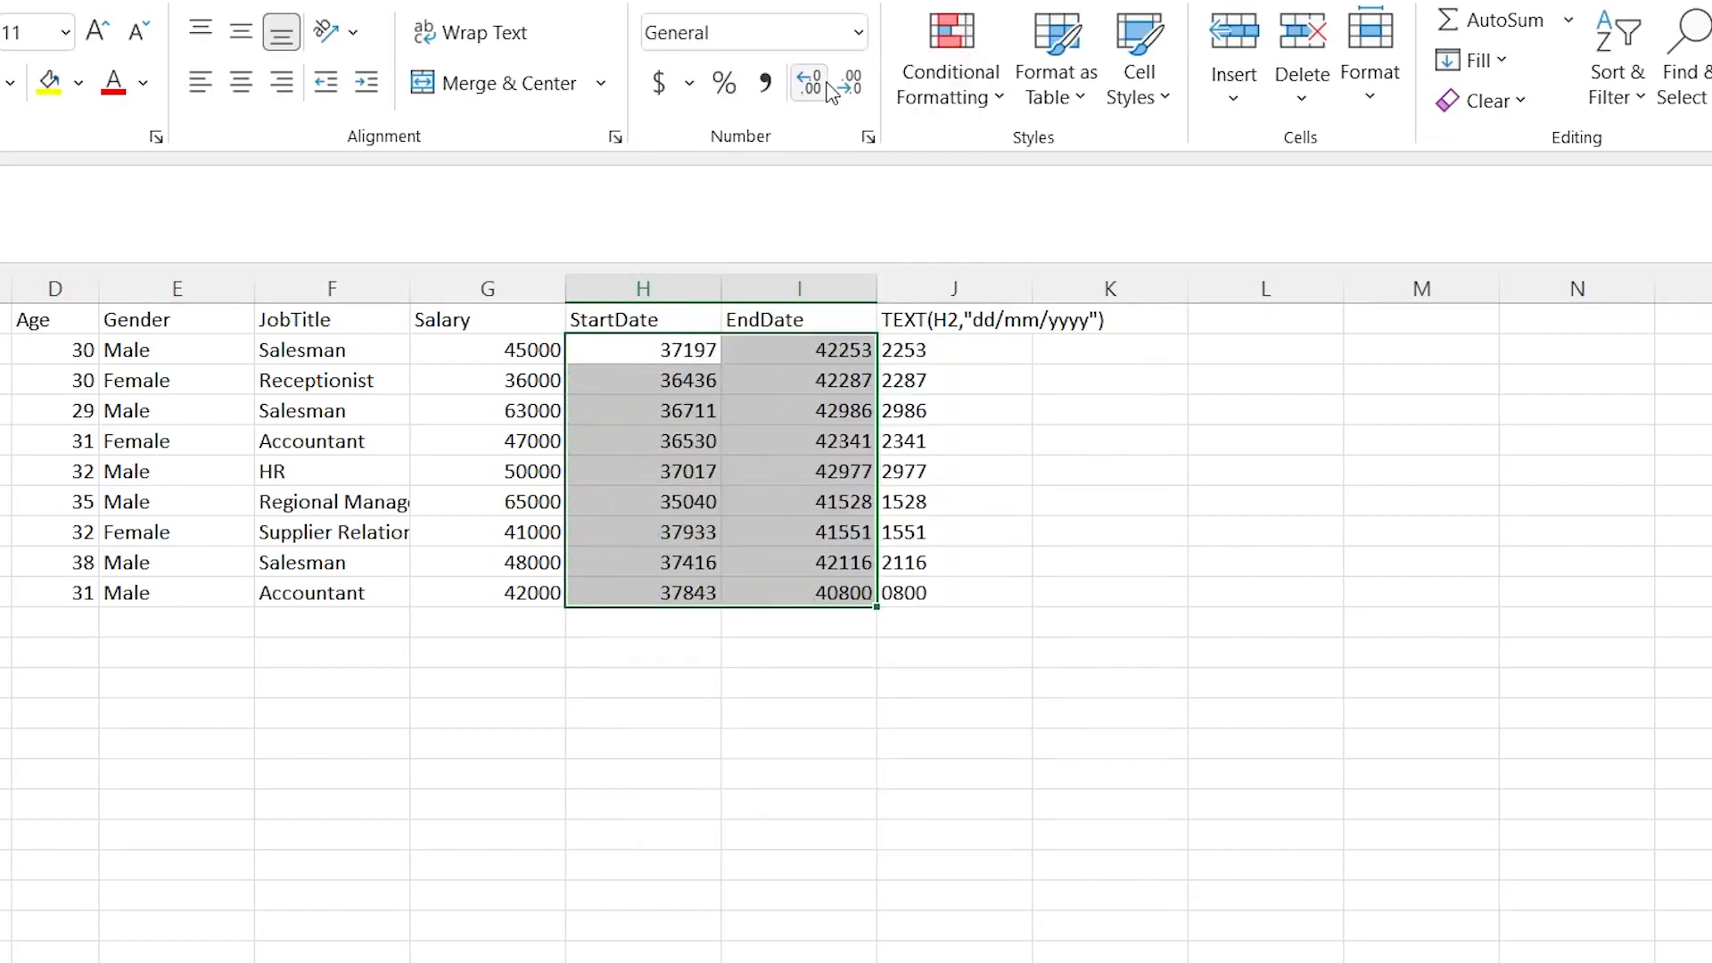
- Compare the RIGHT result in J2 with the end-date serial number in I2, and undo the General format on the dates
click(951, 359)
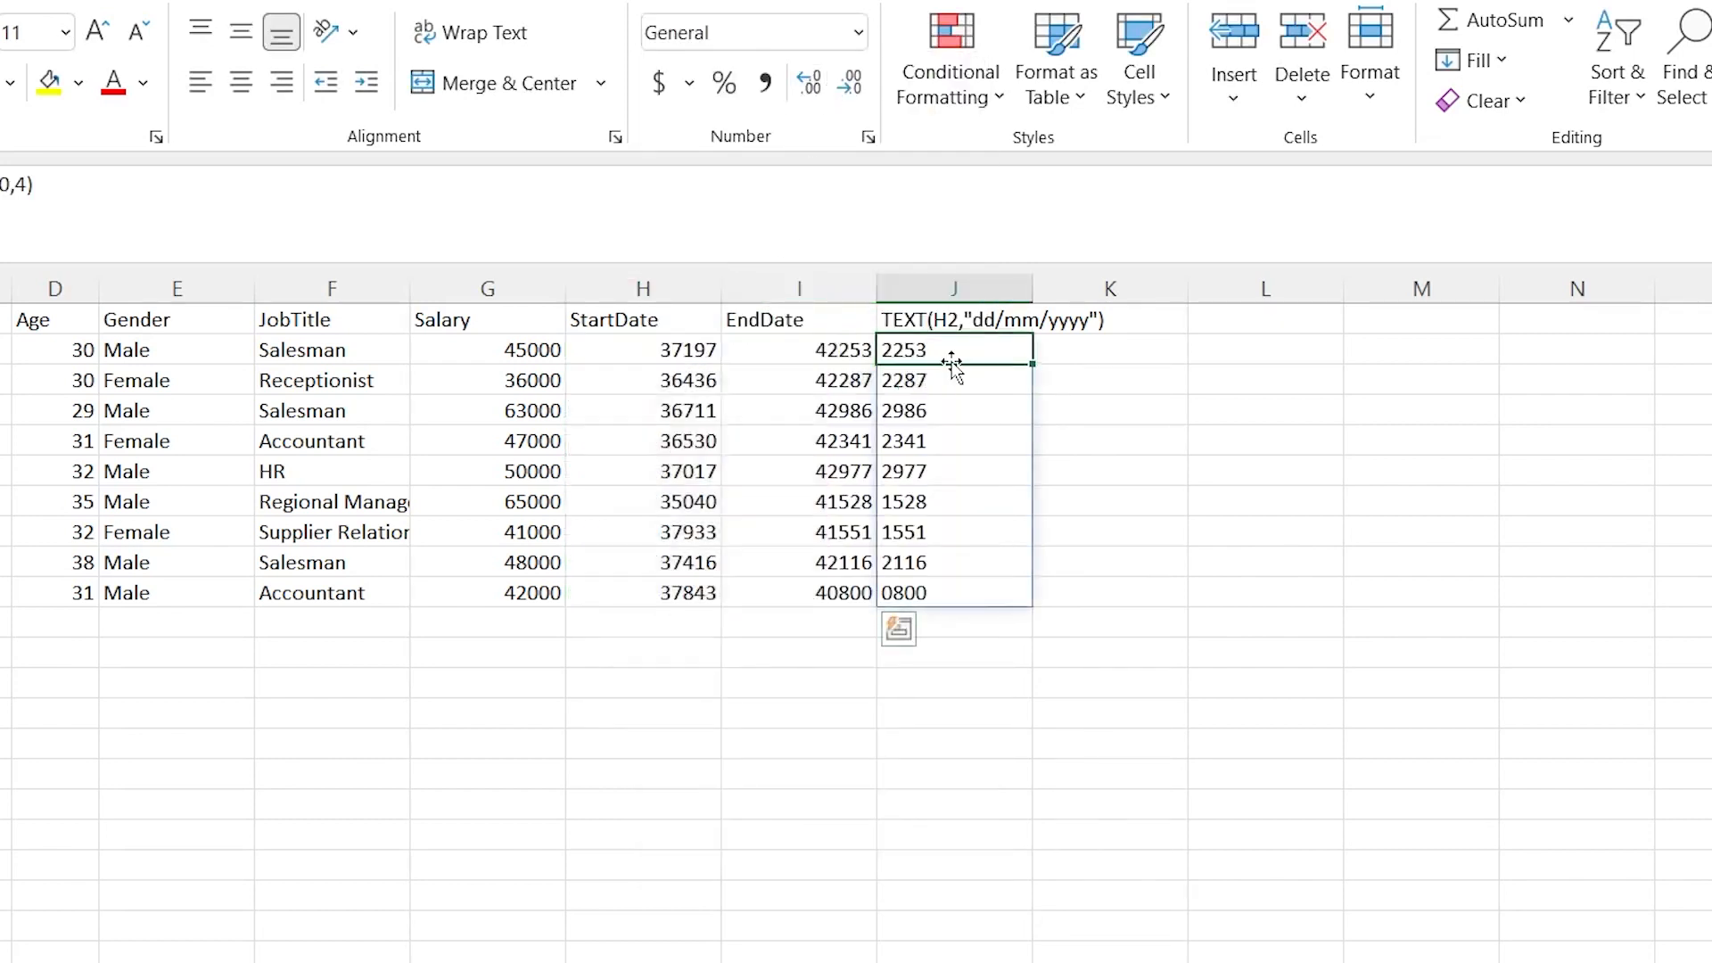
click(825, 350)
double_click(825, 350)
drag(801, 351, 732, 353)
click(784, 383)
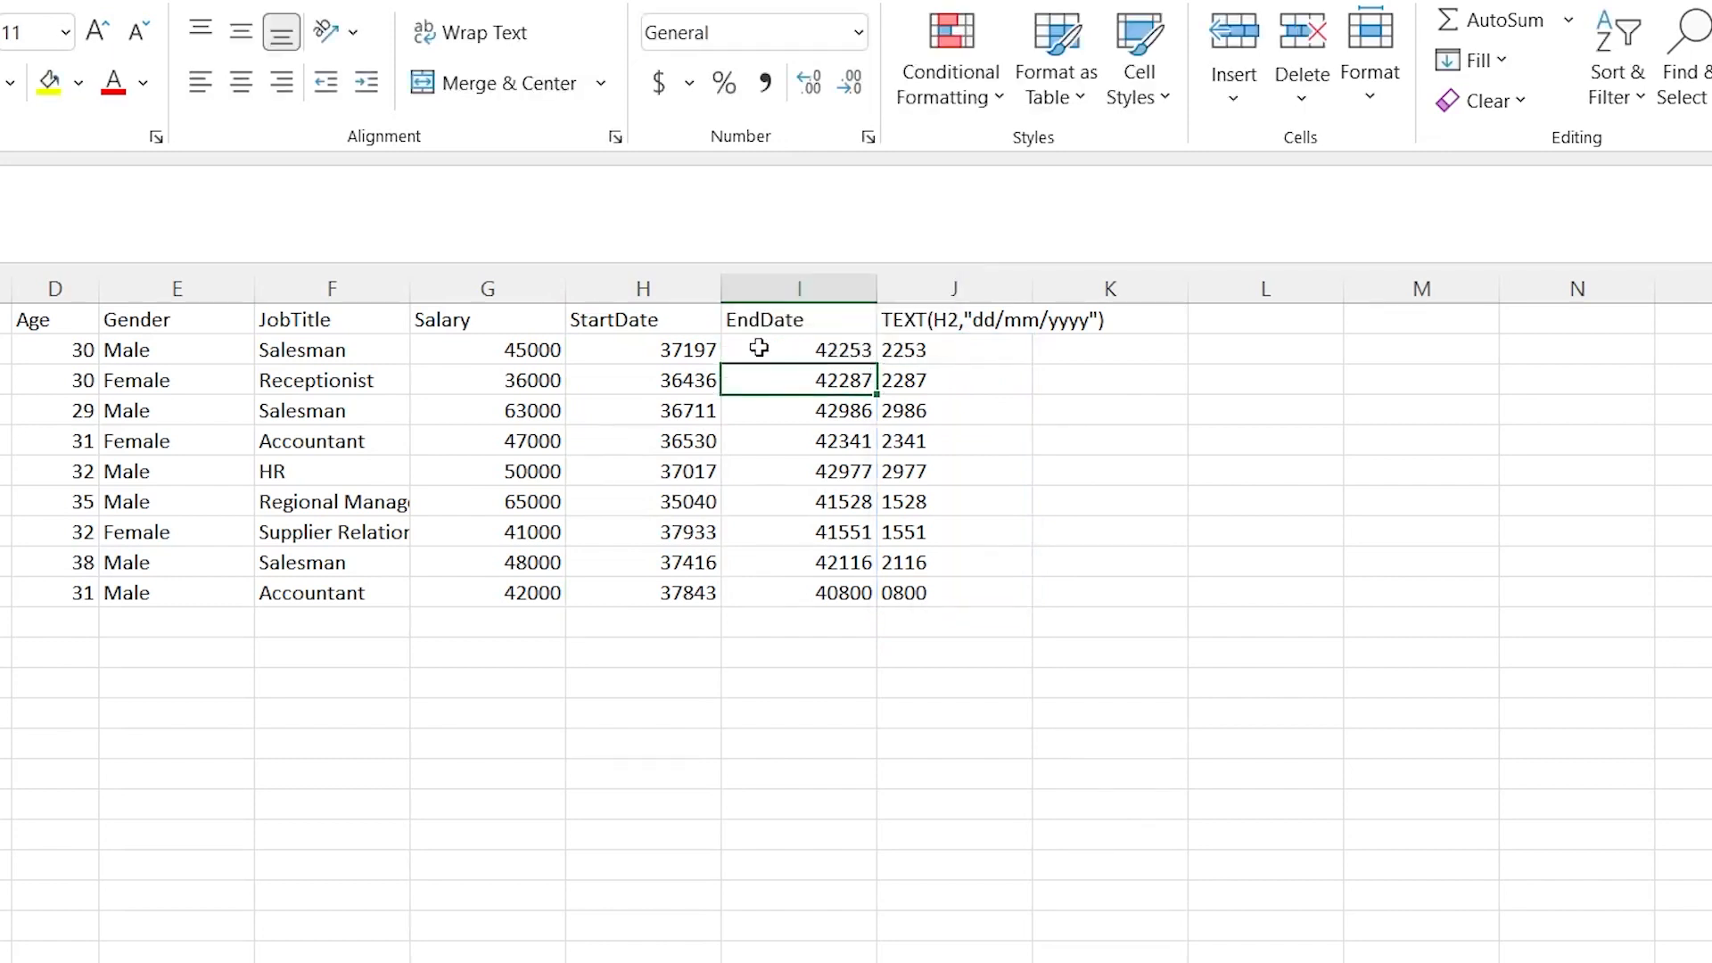
key(Up)
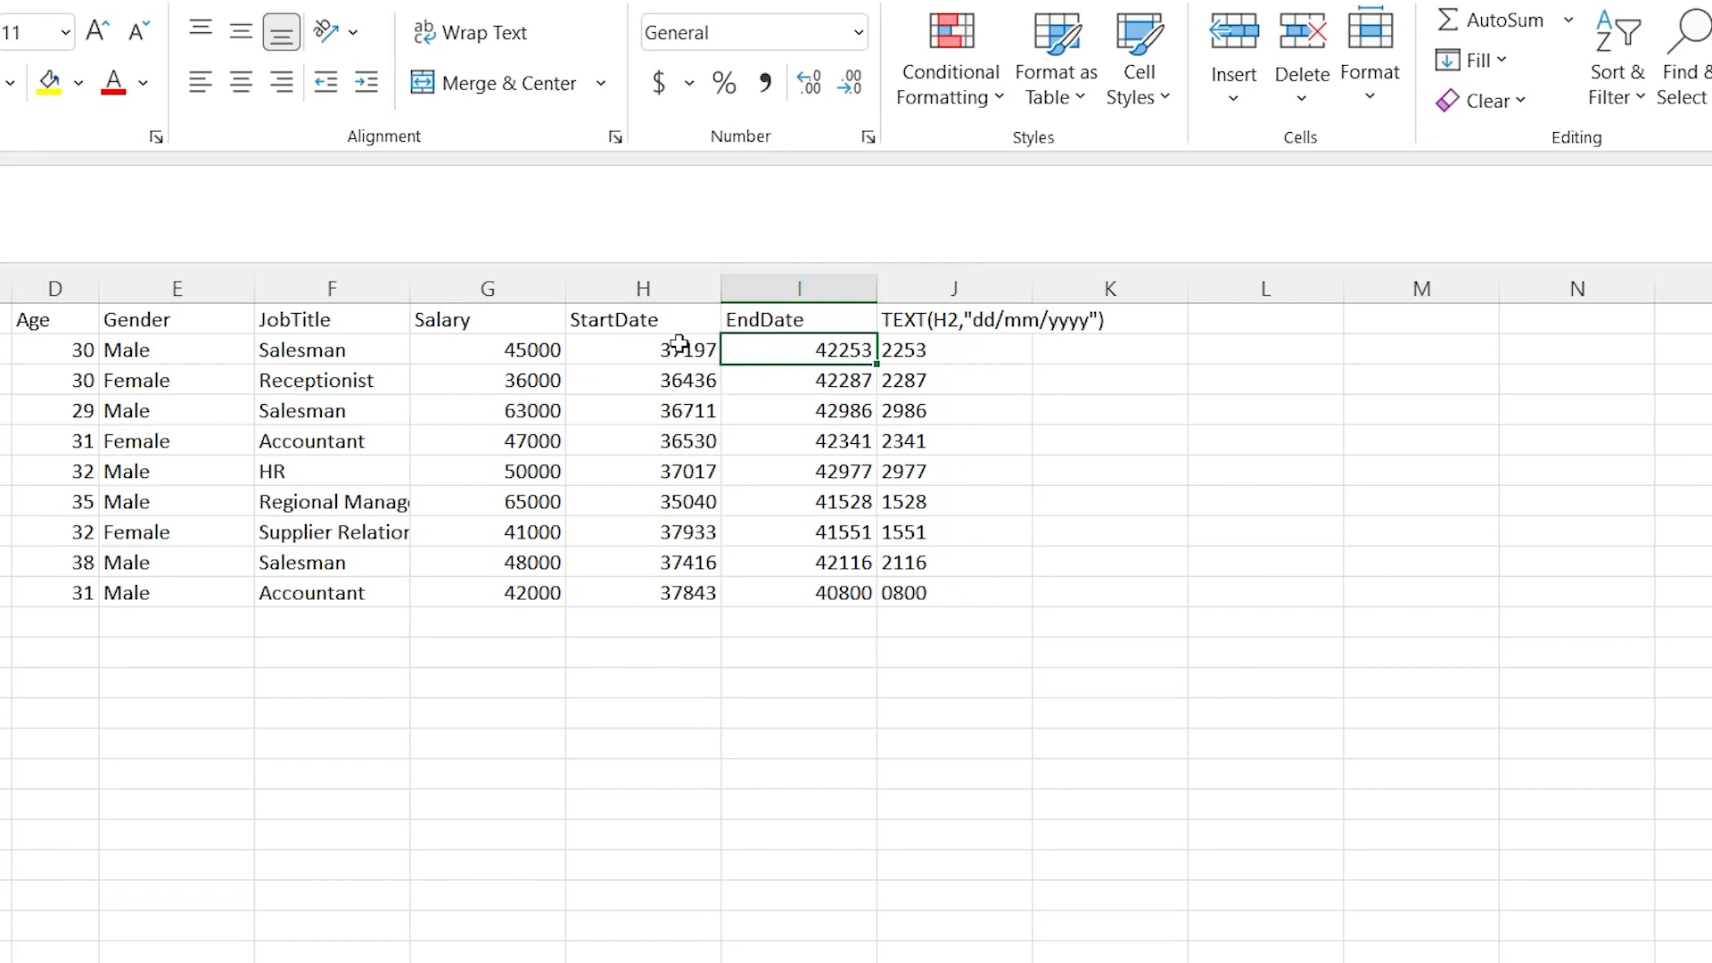
key(ctrl+z)
click(1063, 403)
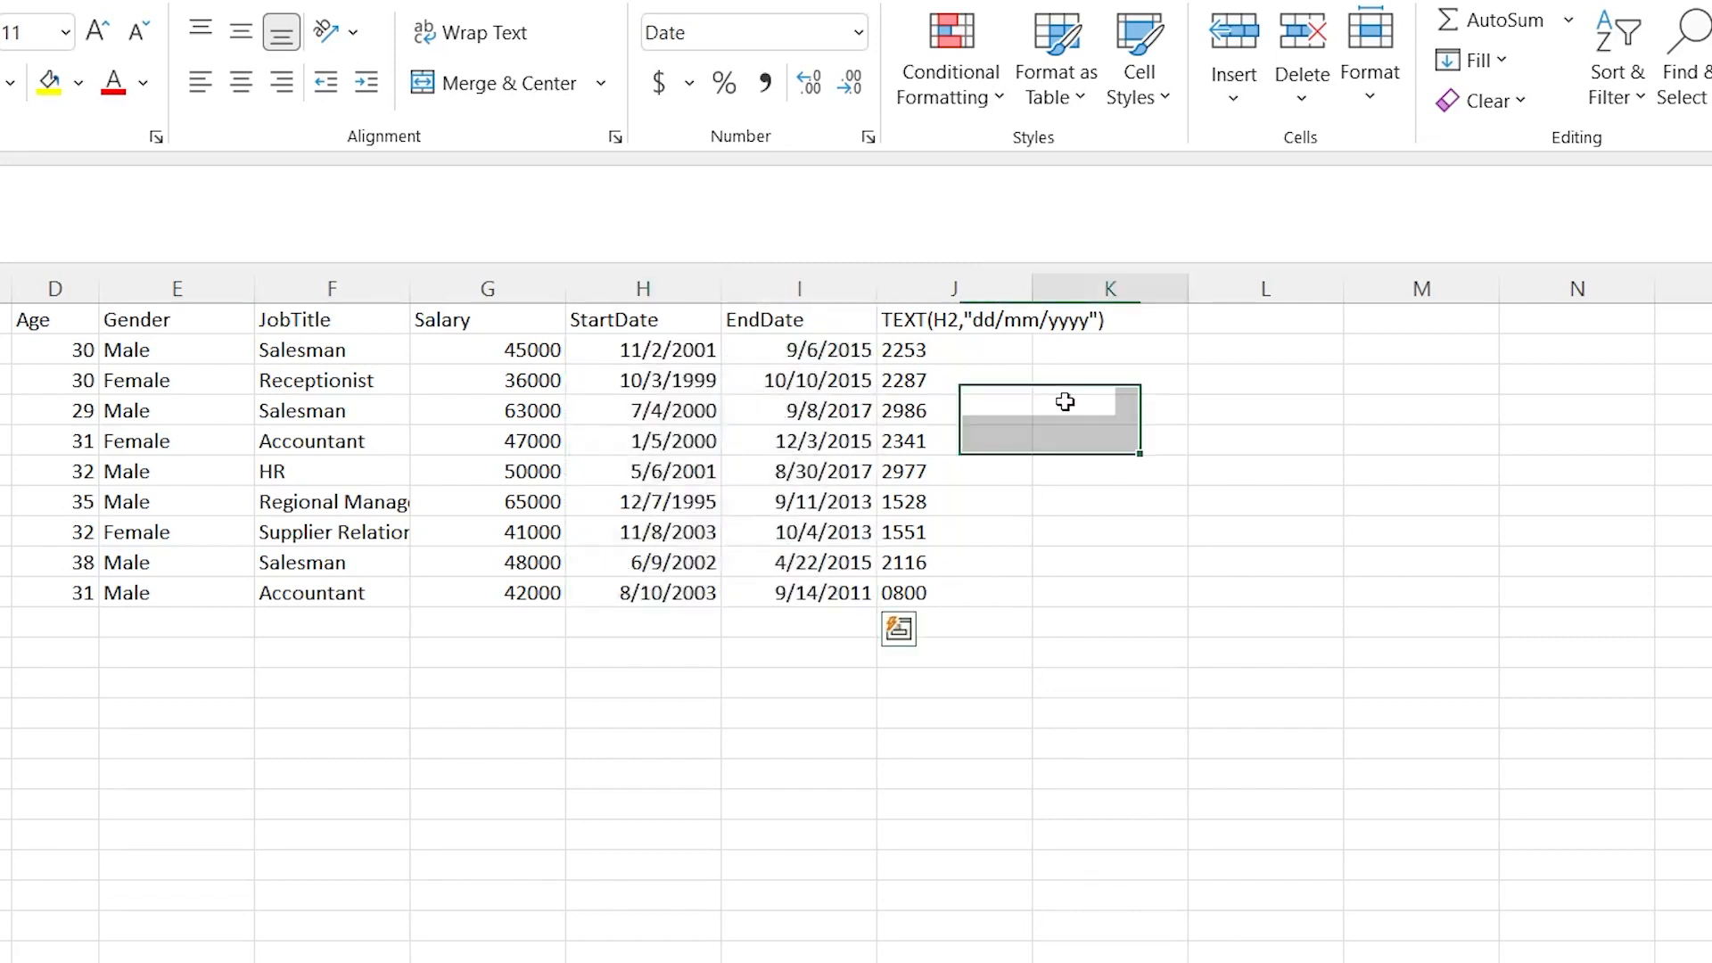
click(961, 350)
key(ctrl+shift+Down)
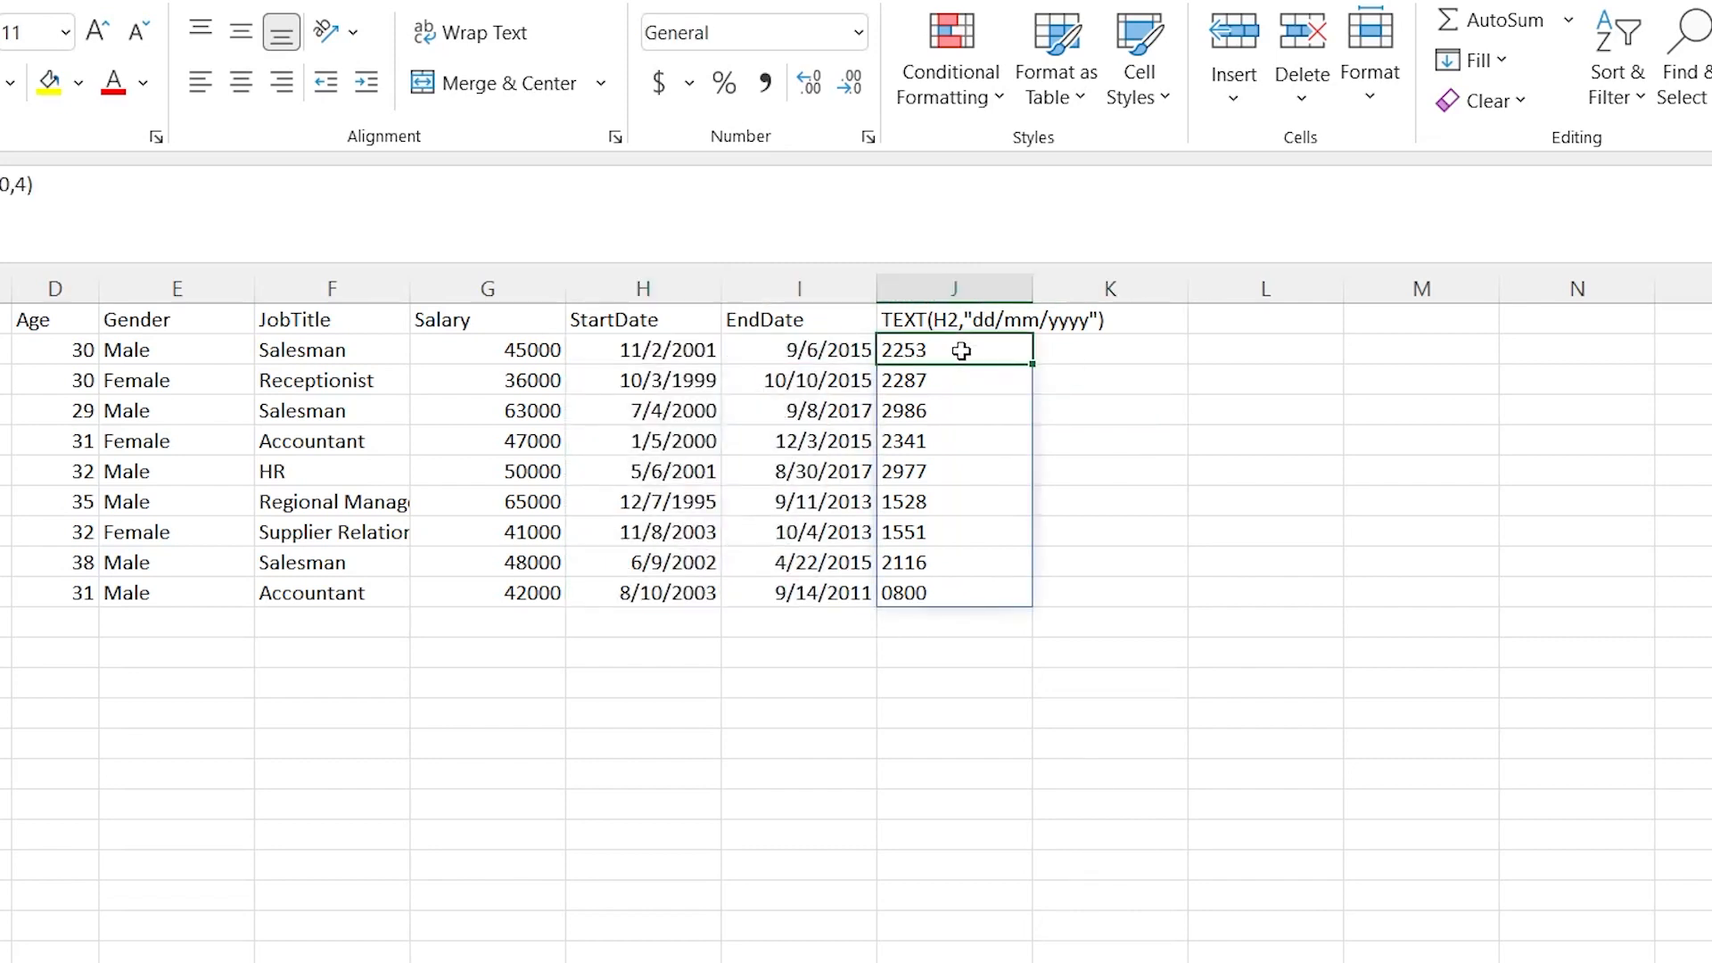
- Enter the date 11/2/2001 in the empty cell H12 below the start dates
click(635, 649)
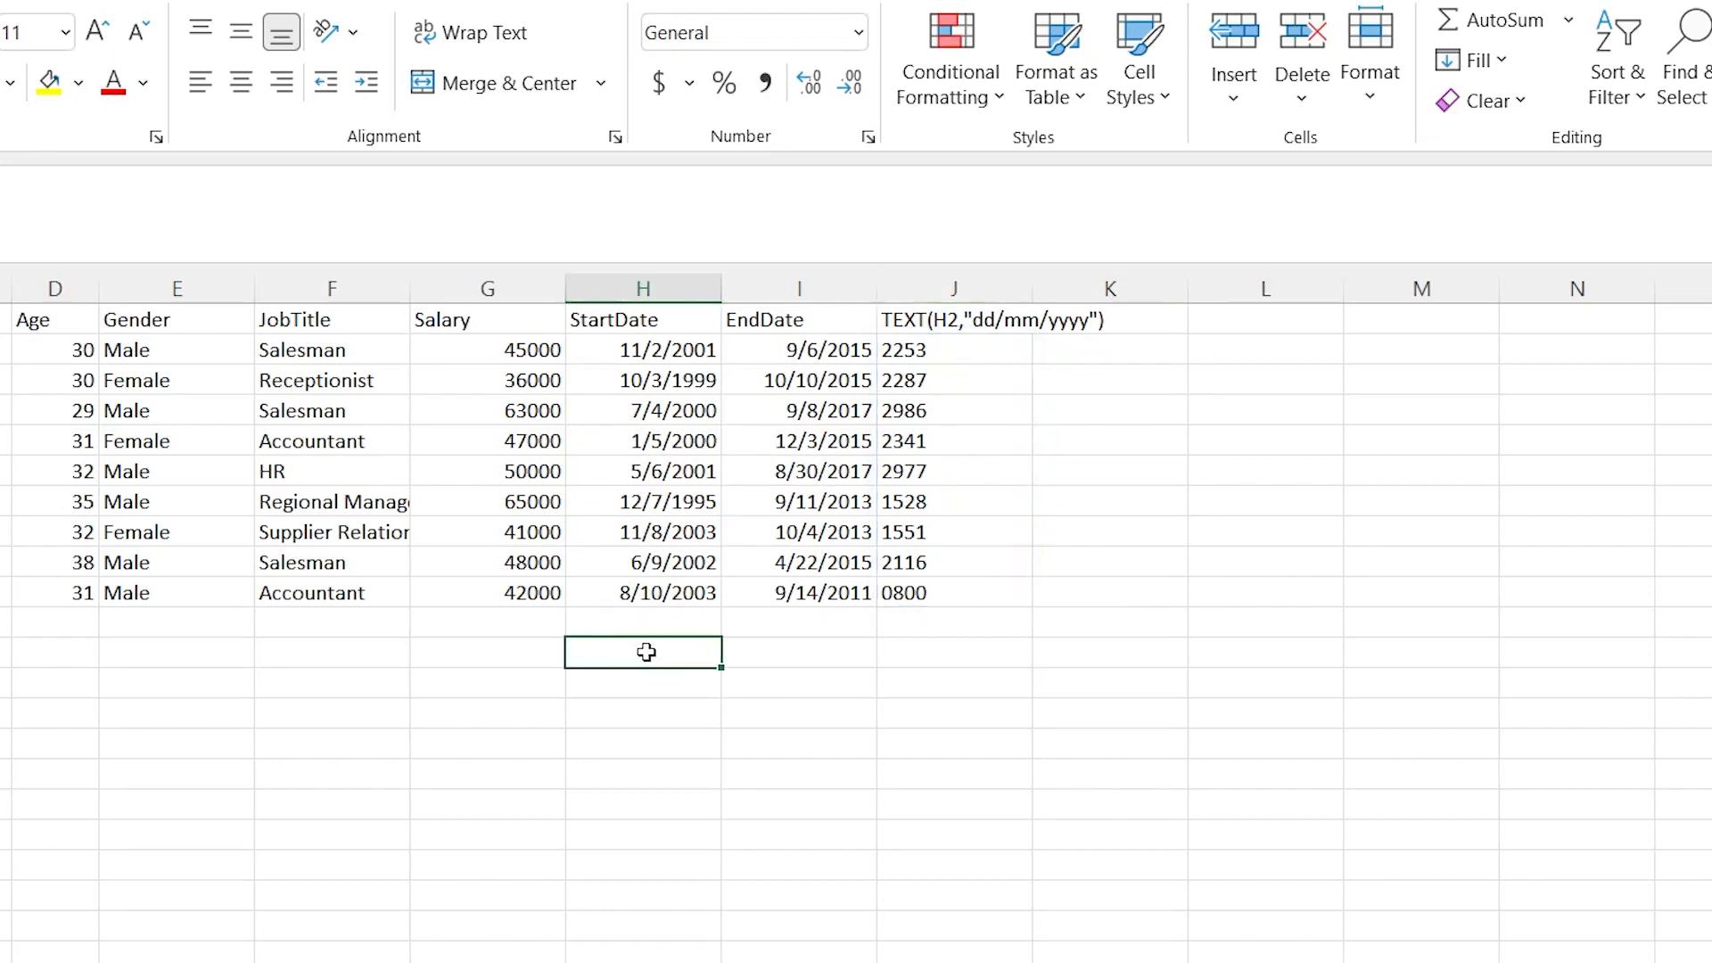
double_click(649, 653)
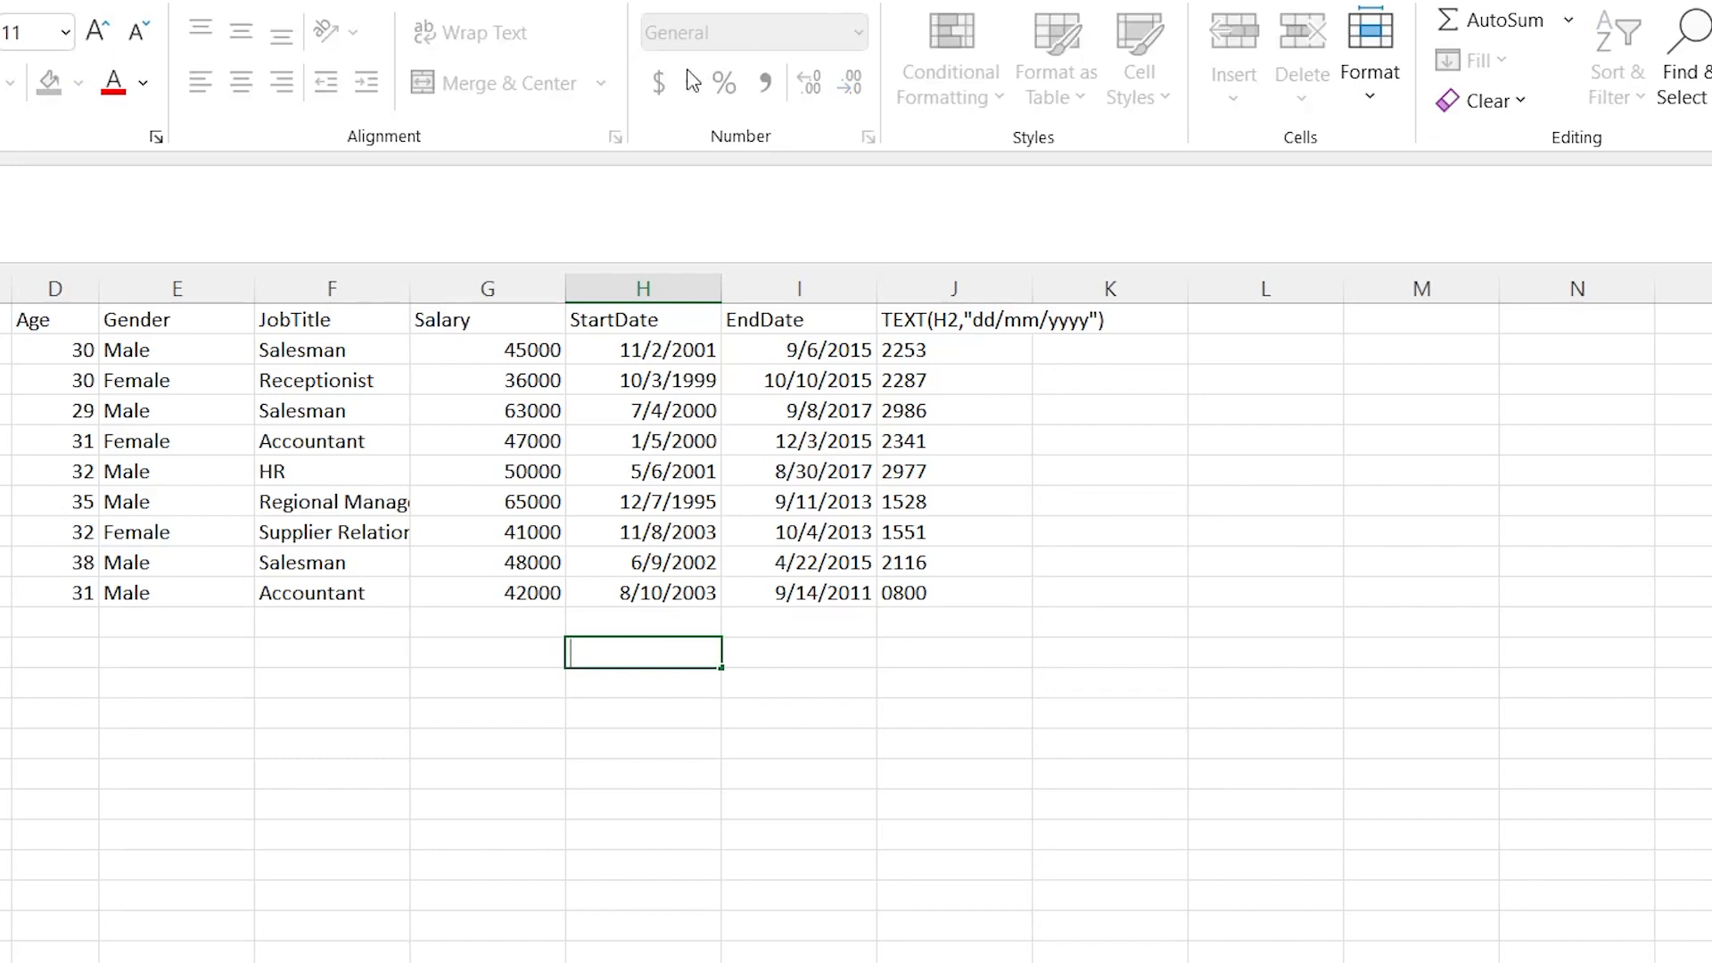
text(11/2/2001)
key(Return)
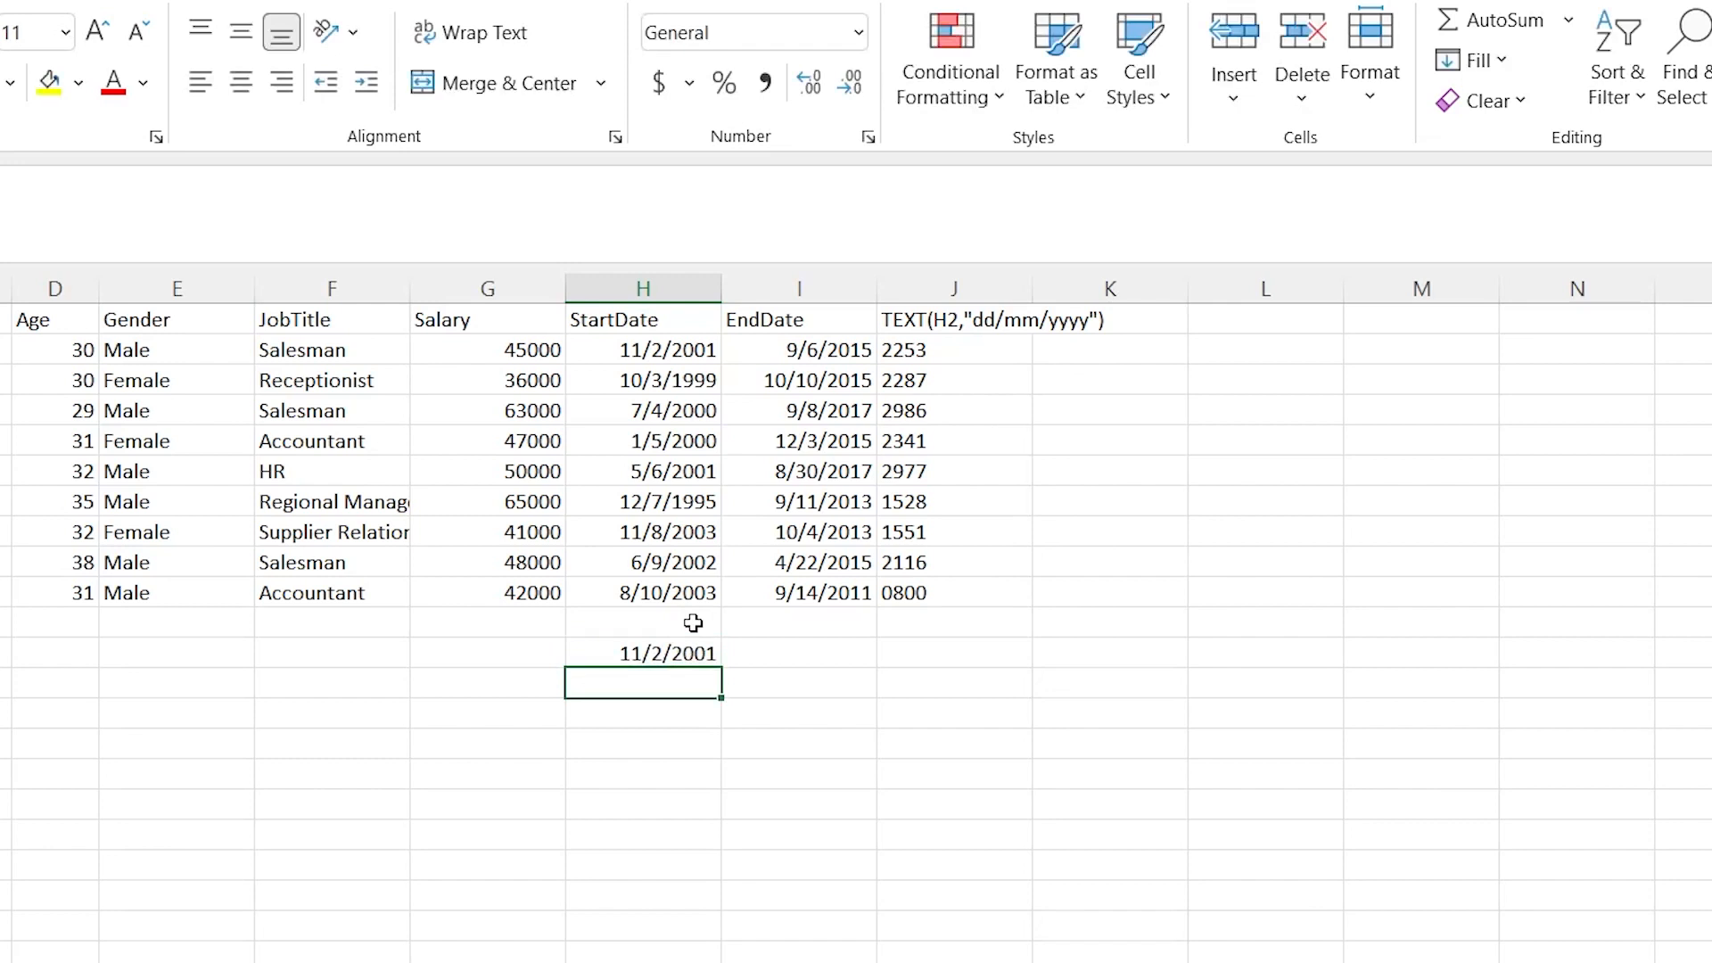
- Check the number format of the date in H12, and set the empty cell H13 to the Text format
click(675, 660)
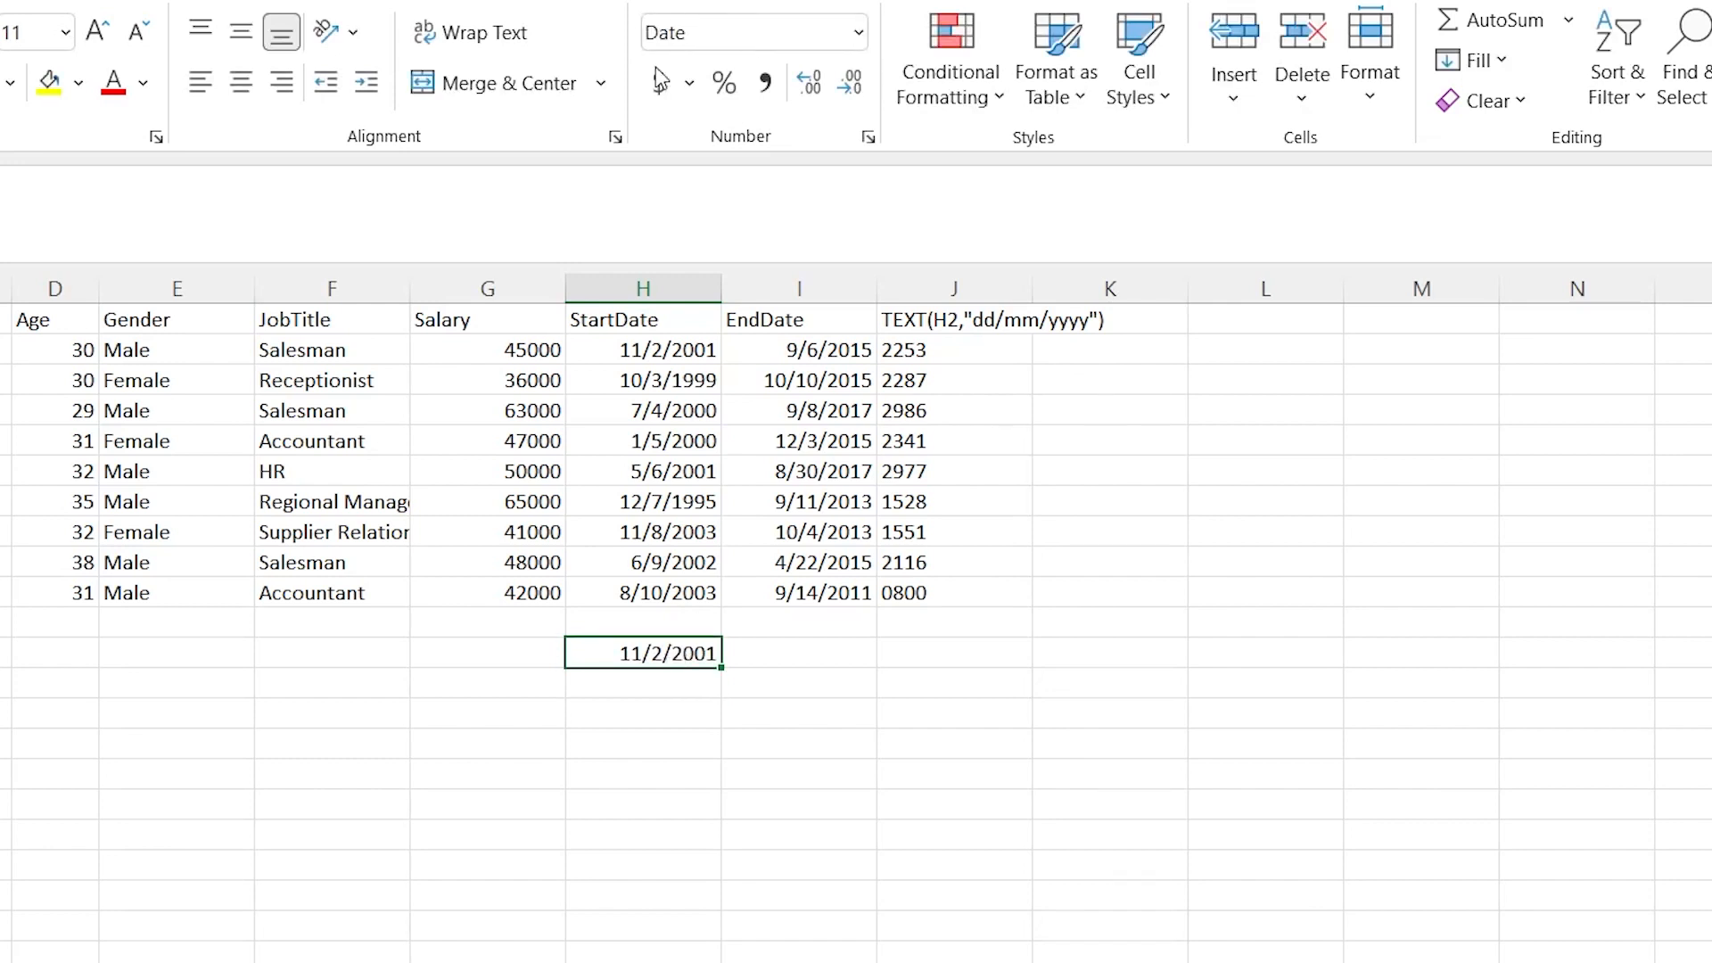
click(675, 688)
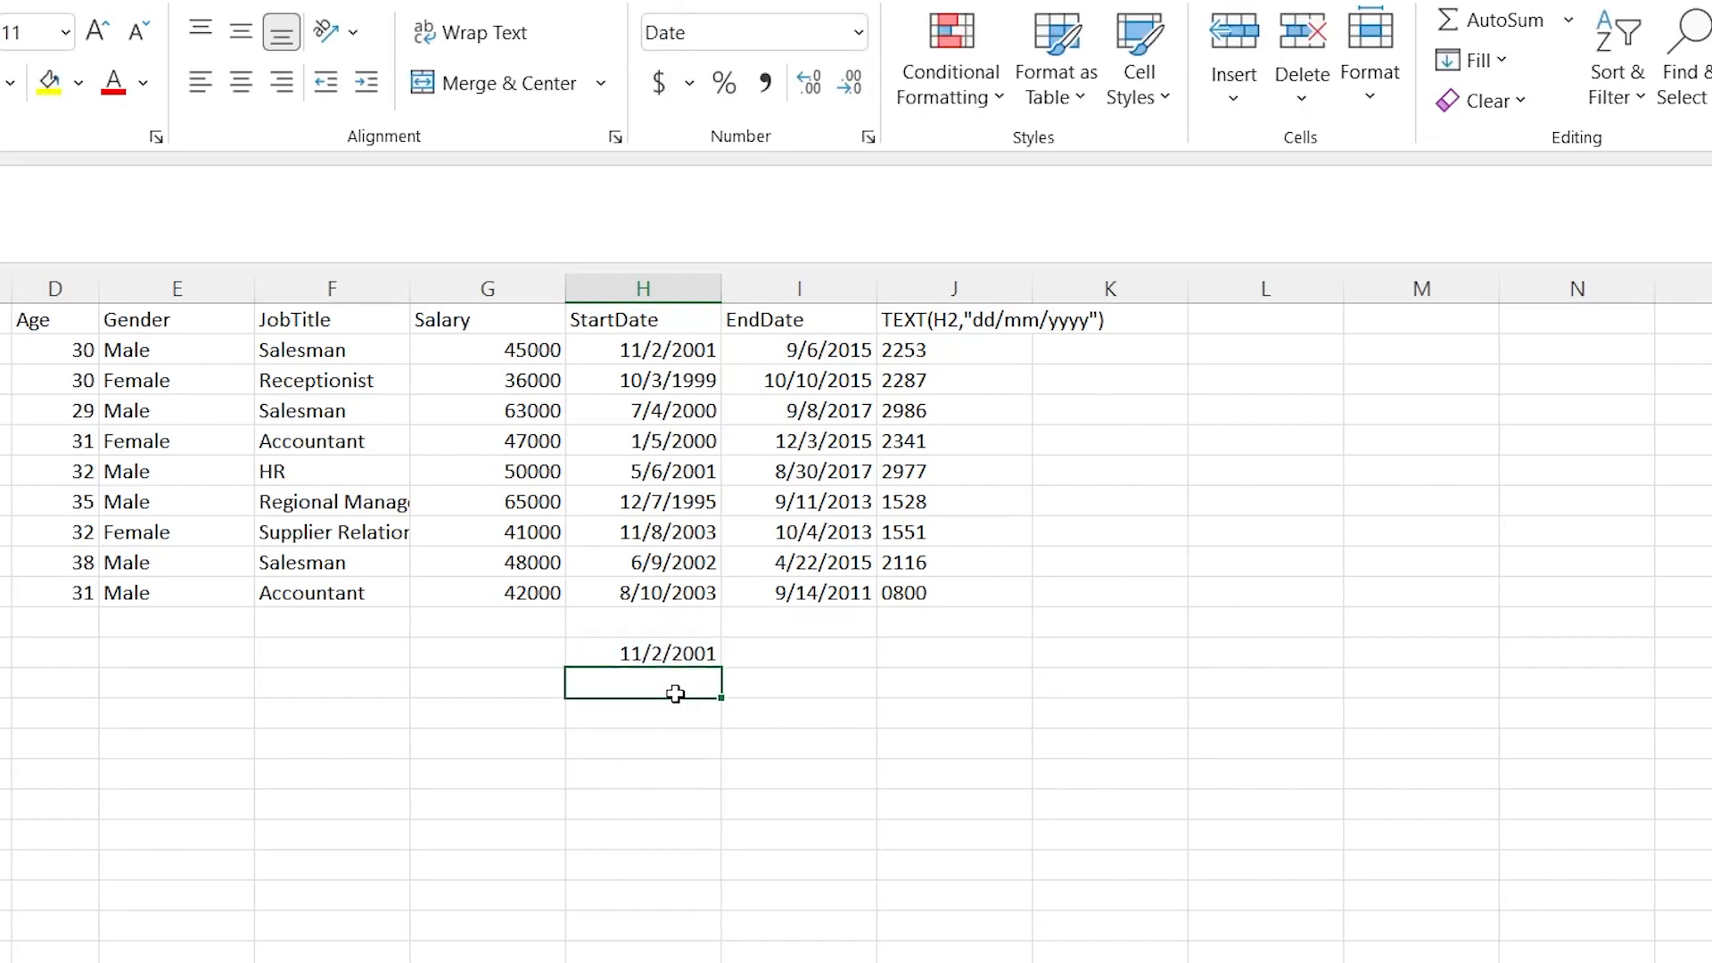
click(858, 33)
scroll(791, 428, down, 1)
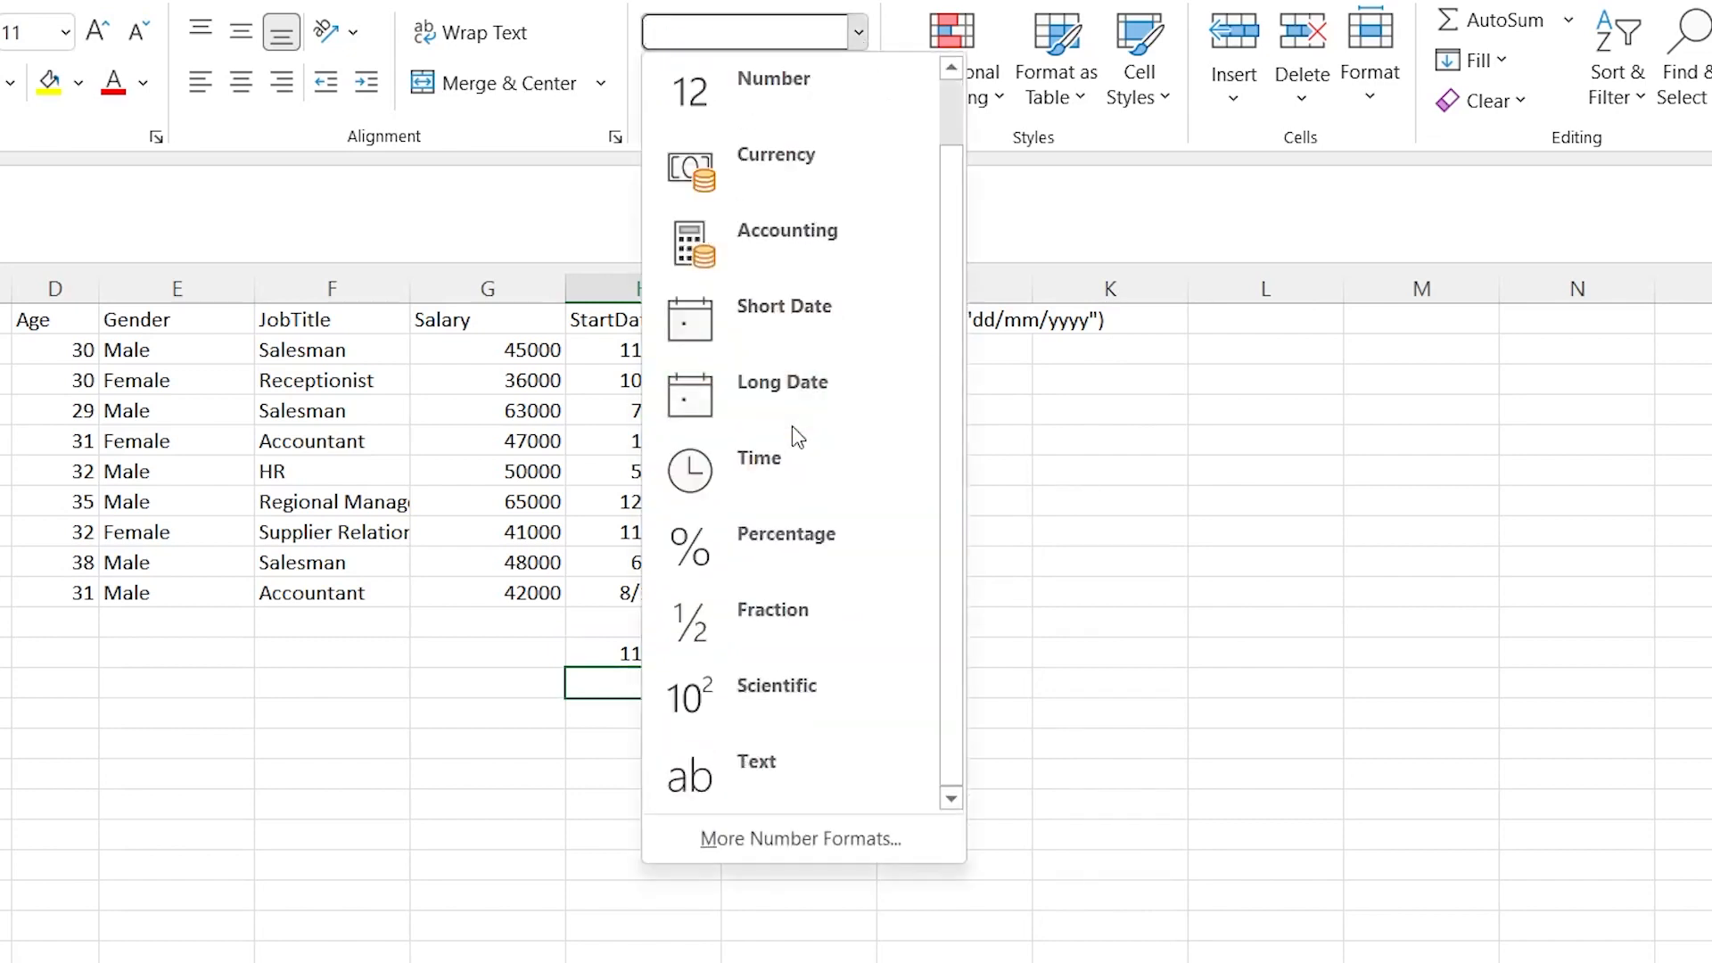
click(787, 805)
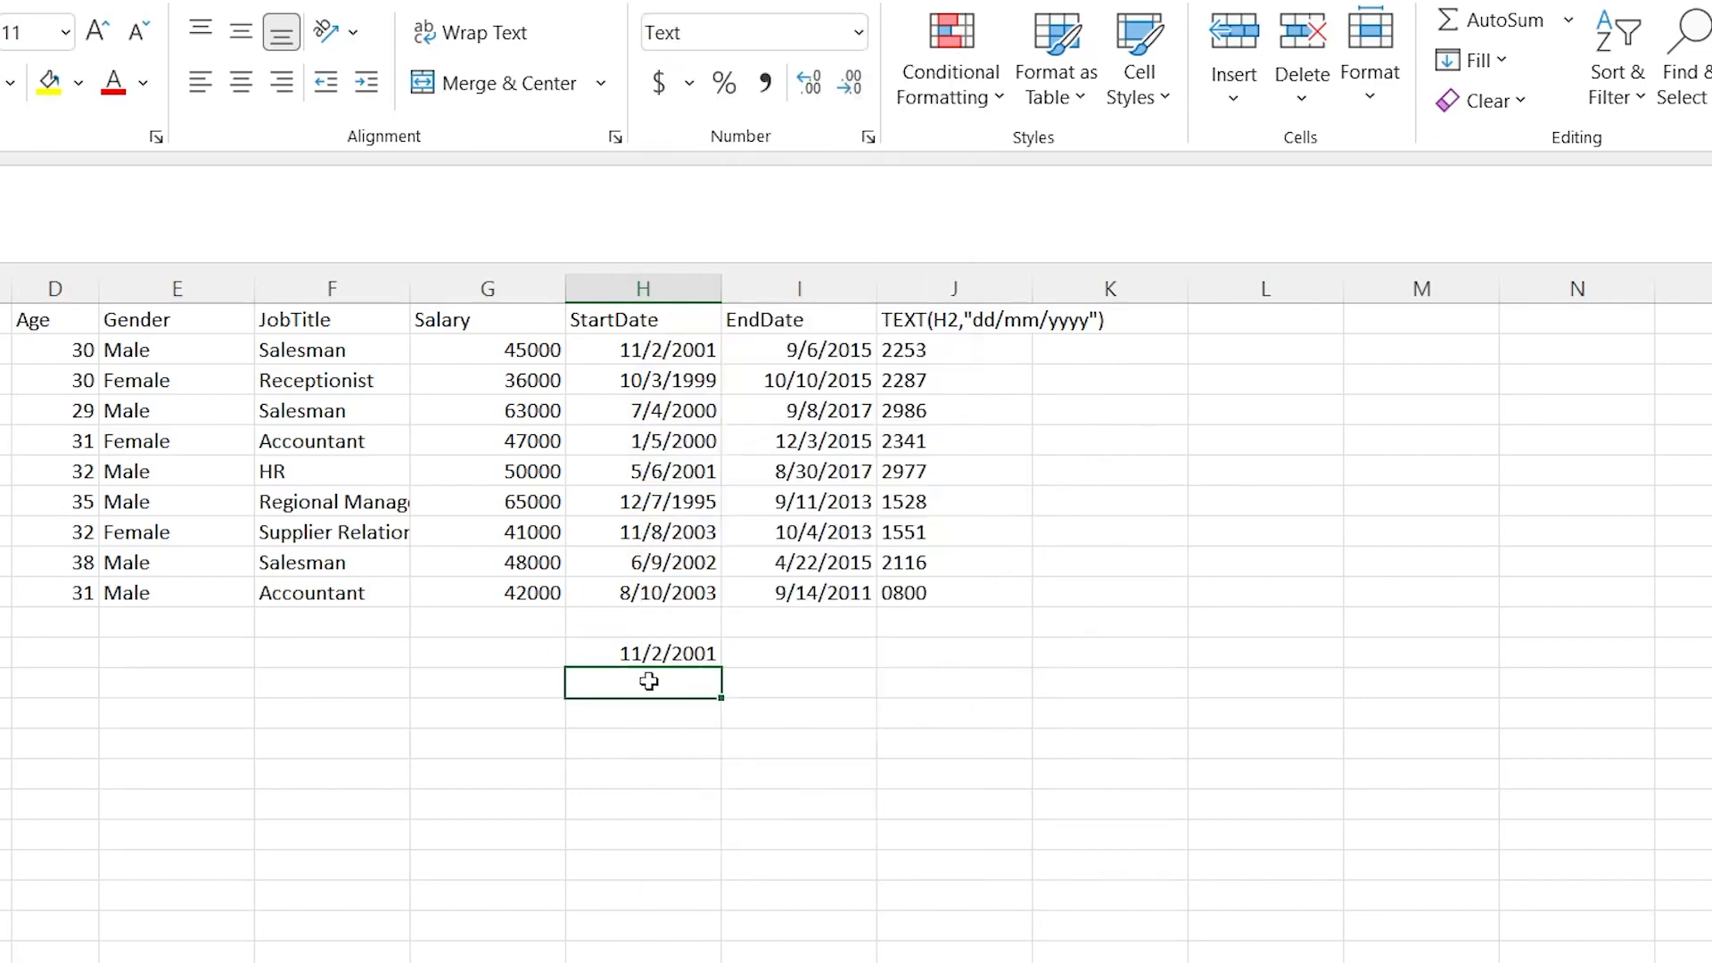
- Enter 11/2/2001 in the Text-formatted cell H13 and compare it with the date in H12
text(11/2/)
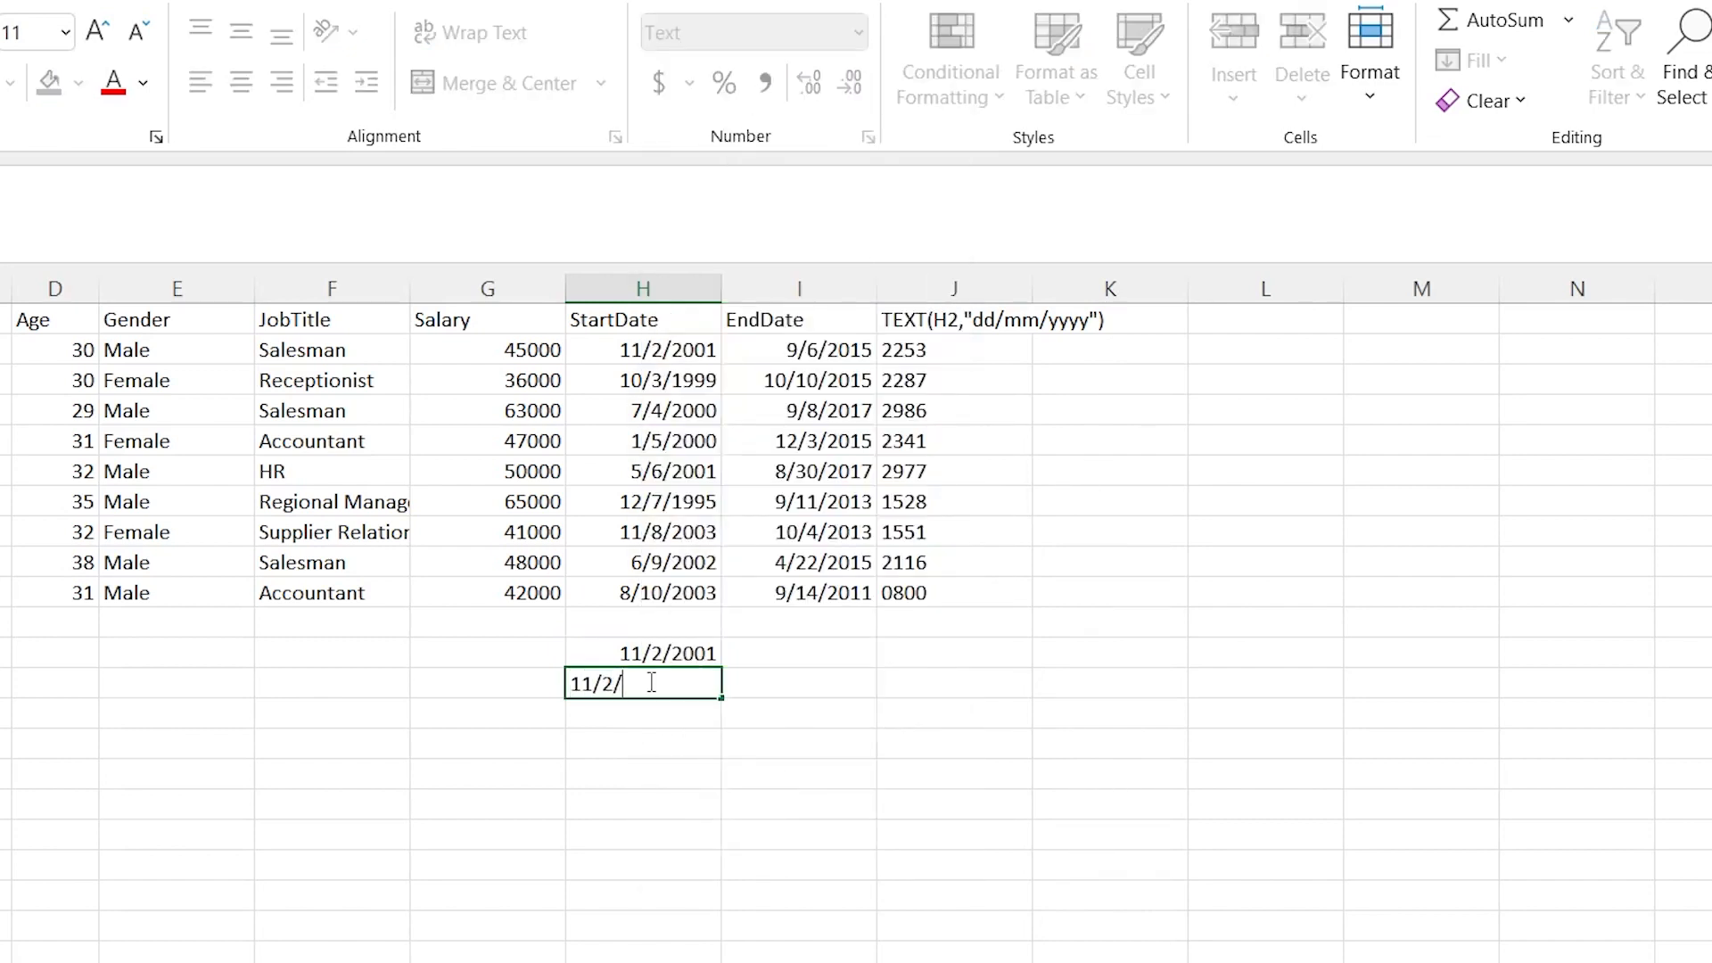
text(2001)
key(Return)
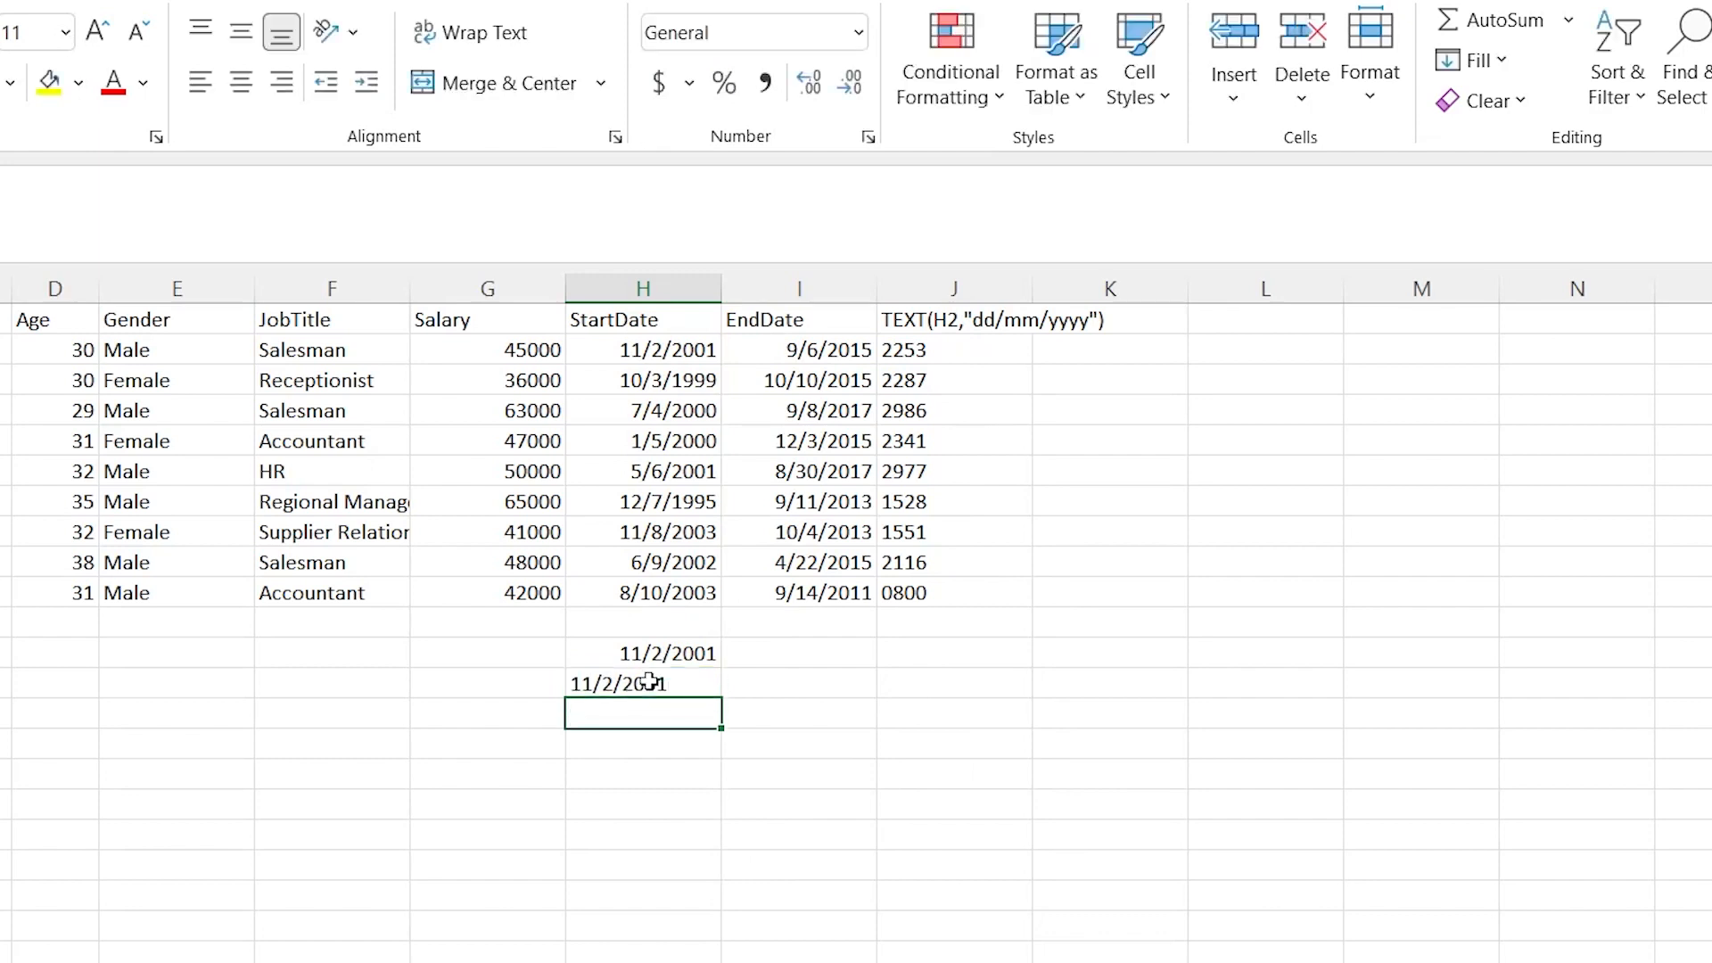
click(649, 682)
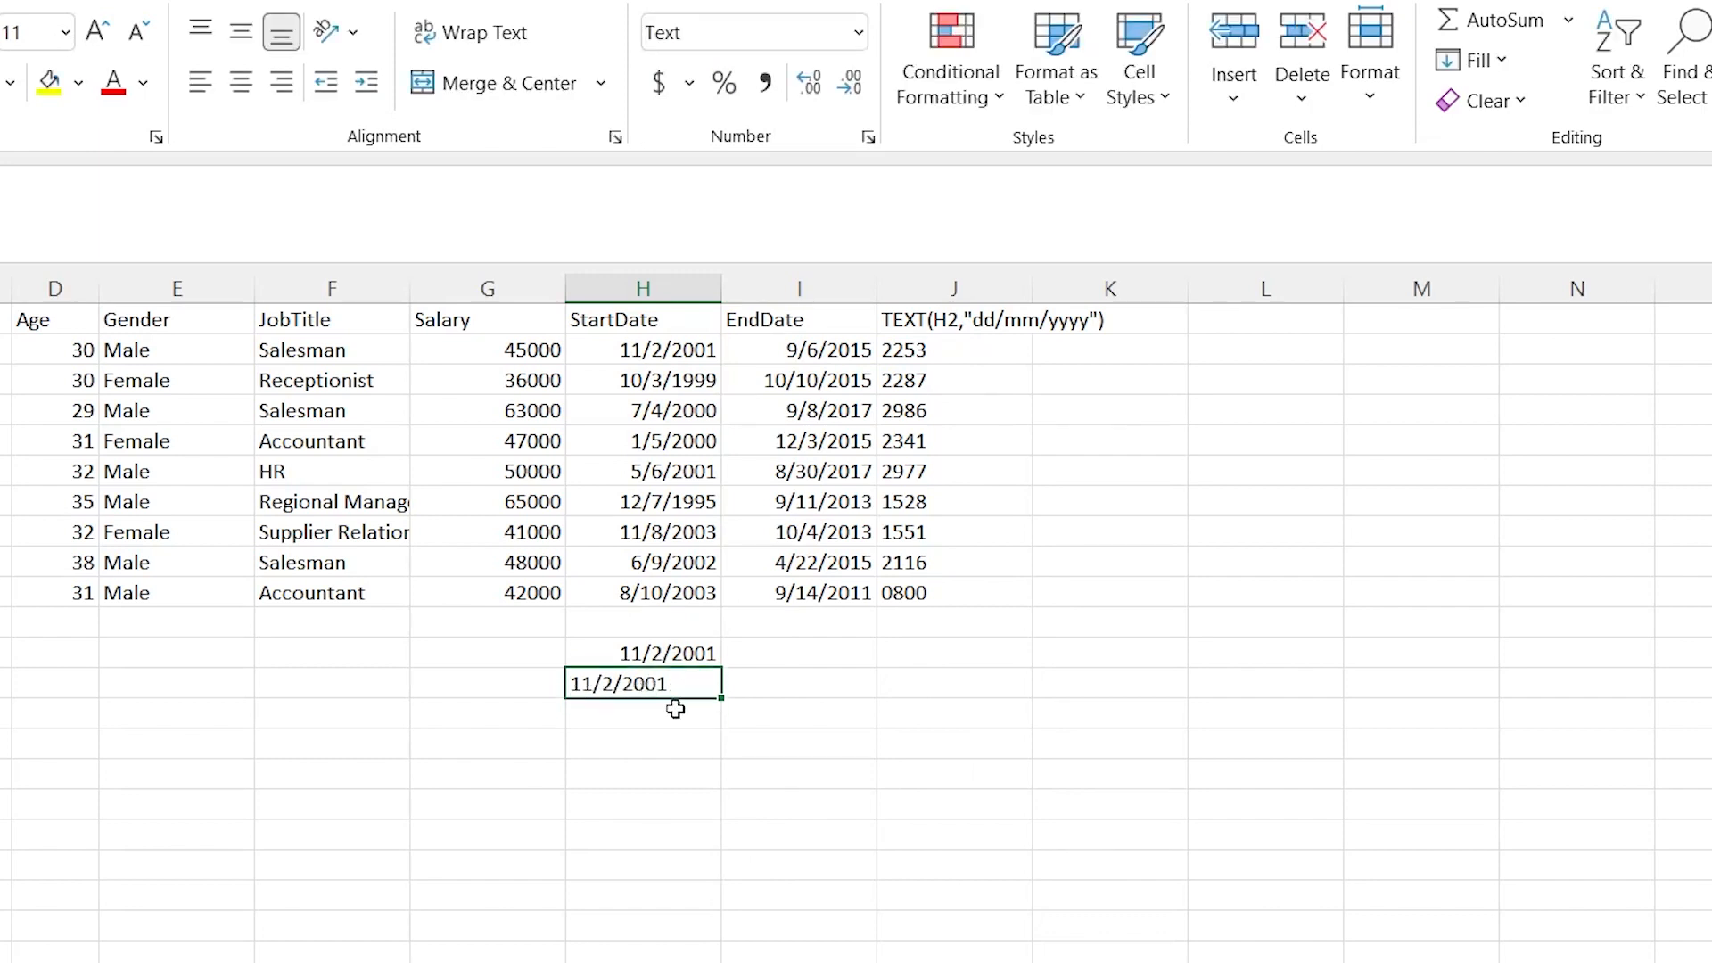
drag(635, 653, 636, 682)
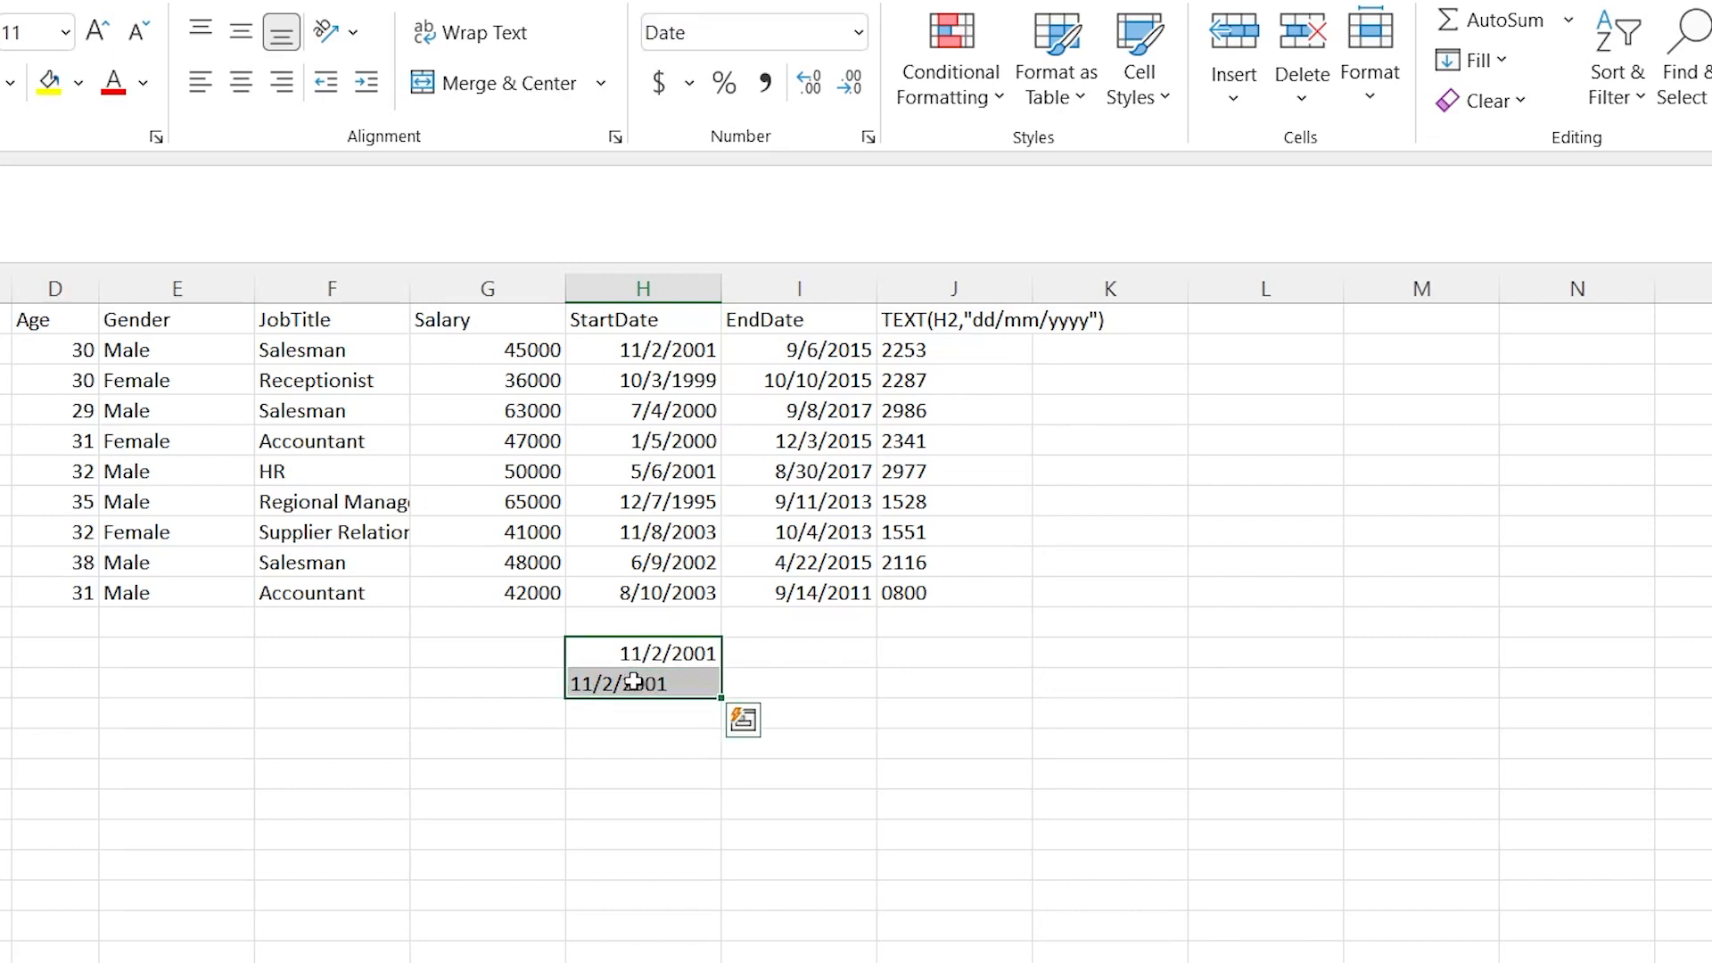
click(637, 655)
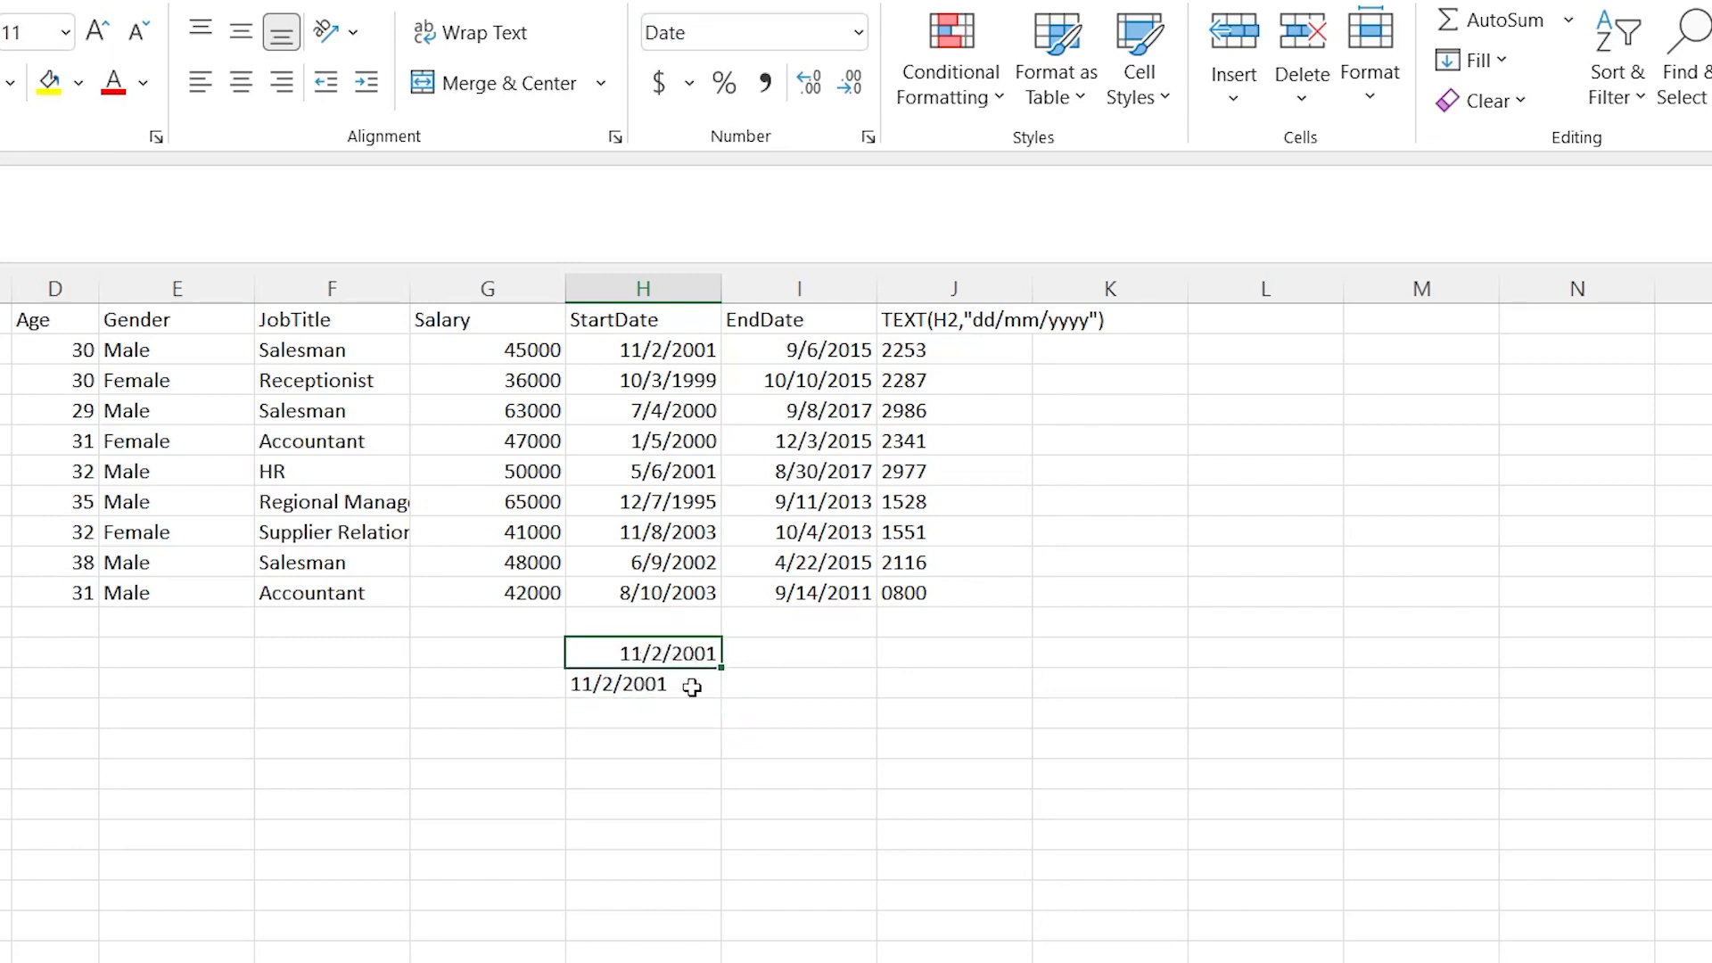
click(629, 687)
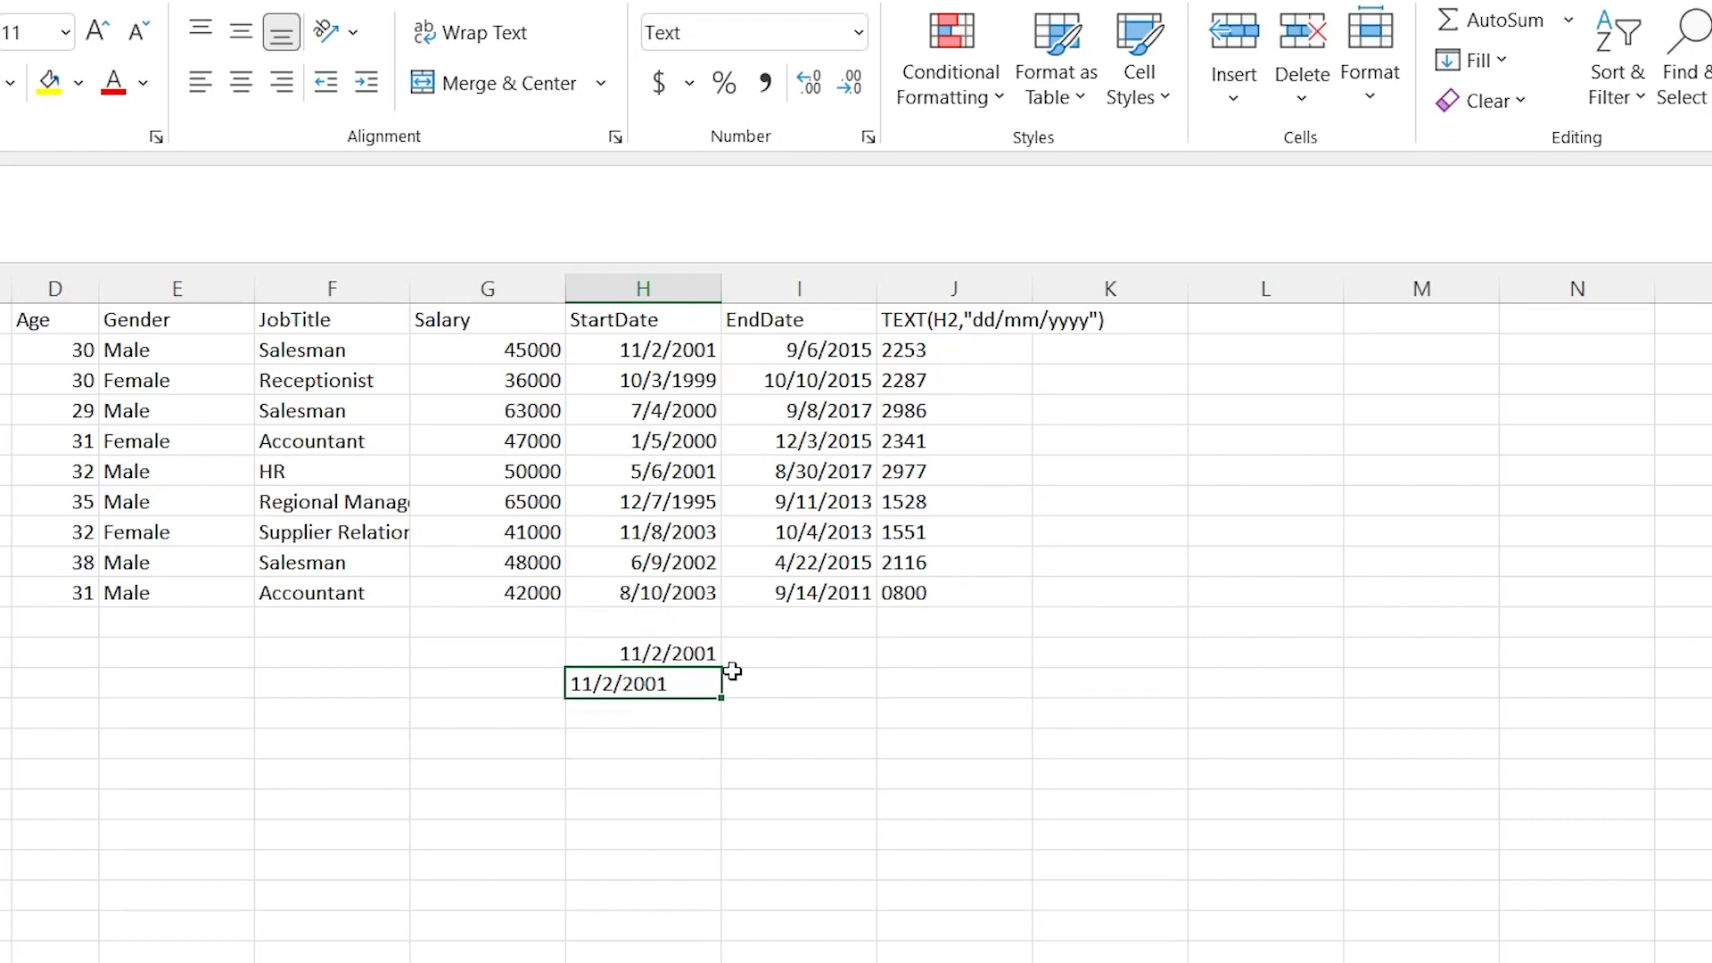
- Delete the two sample dates in H12 and H13 below the StartDate column
drag(693, 647, 684, 719)
key(BackSpace)
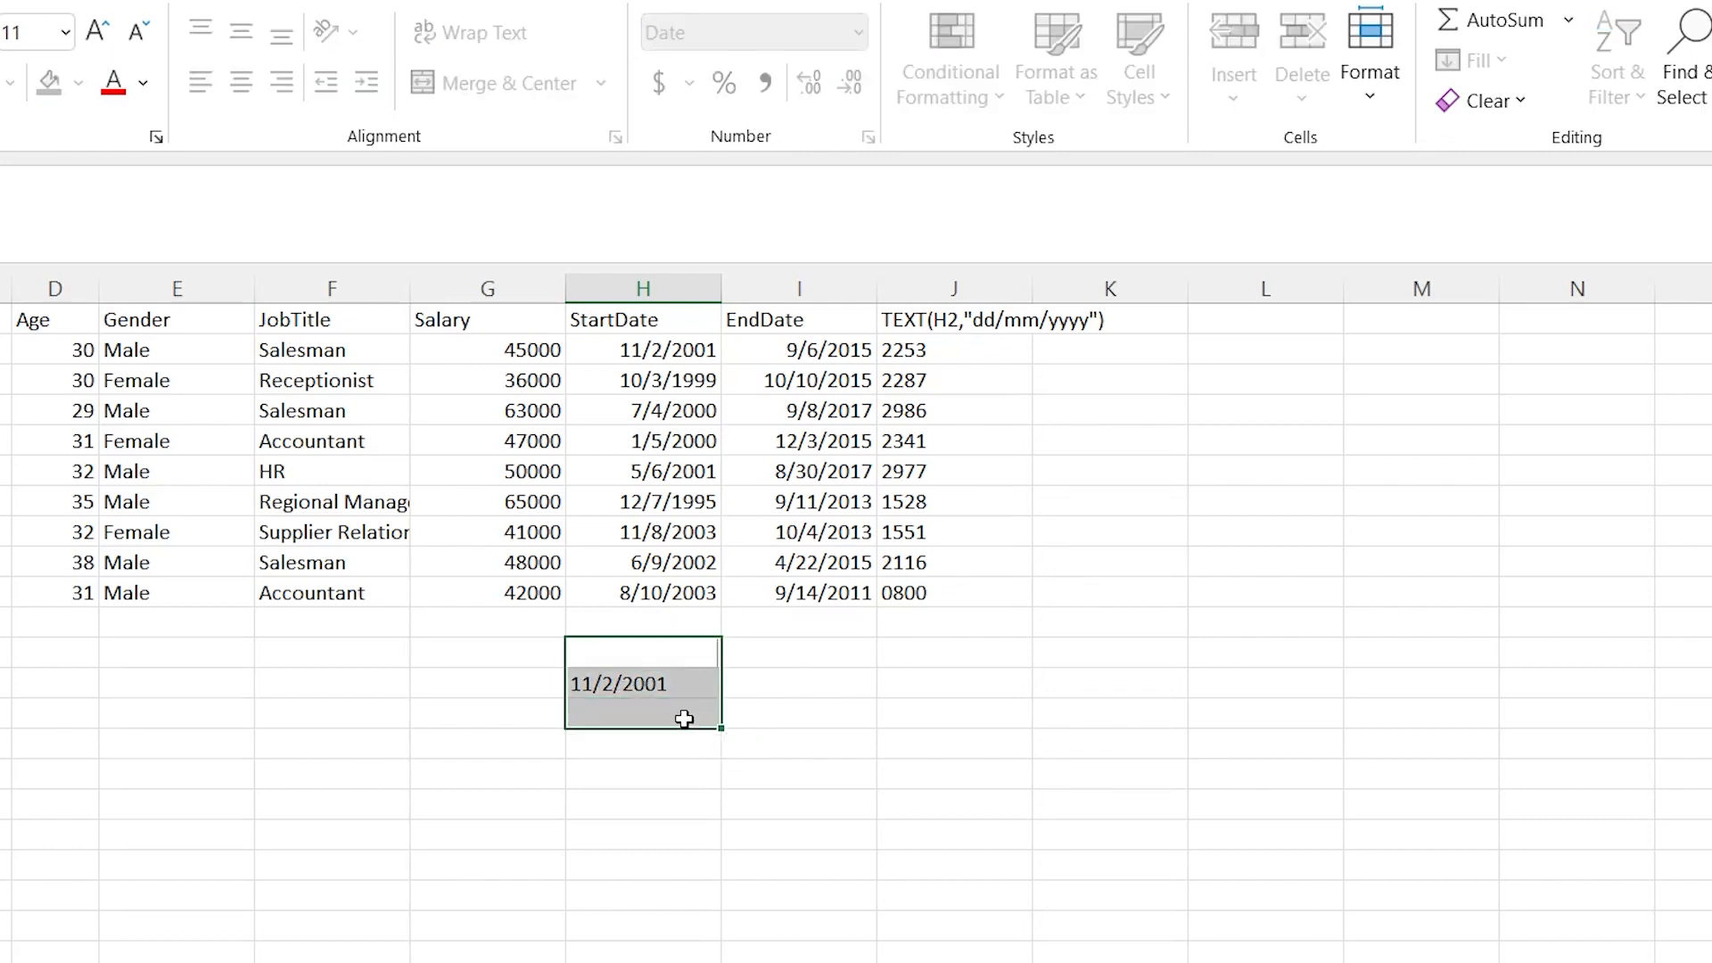
click(675, 686)
key(Delete)
click(783, 683)
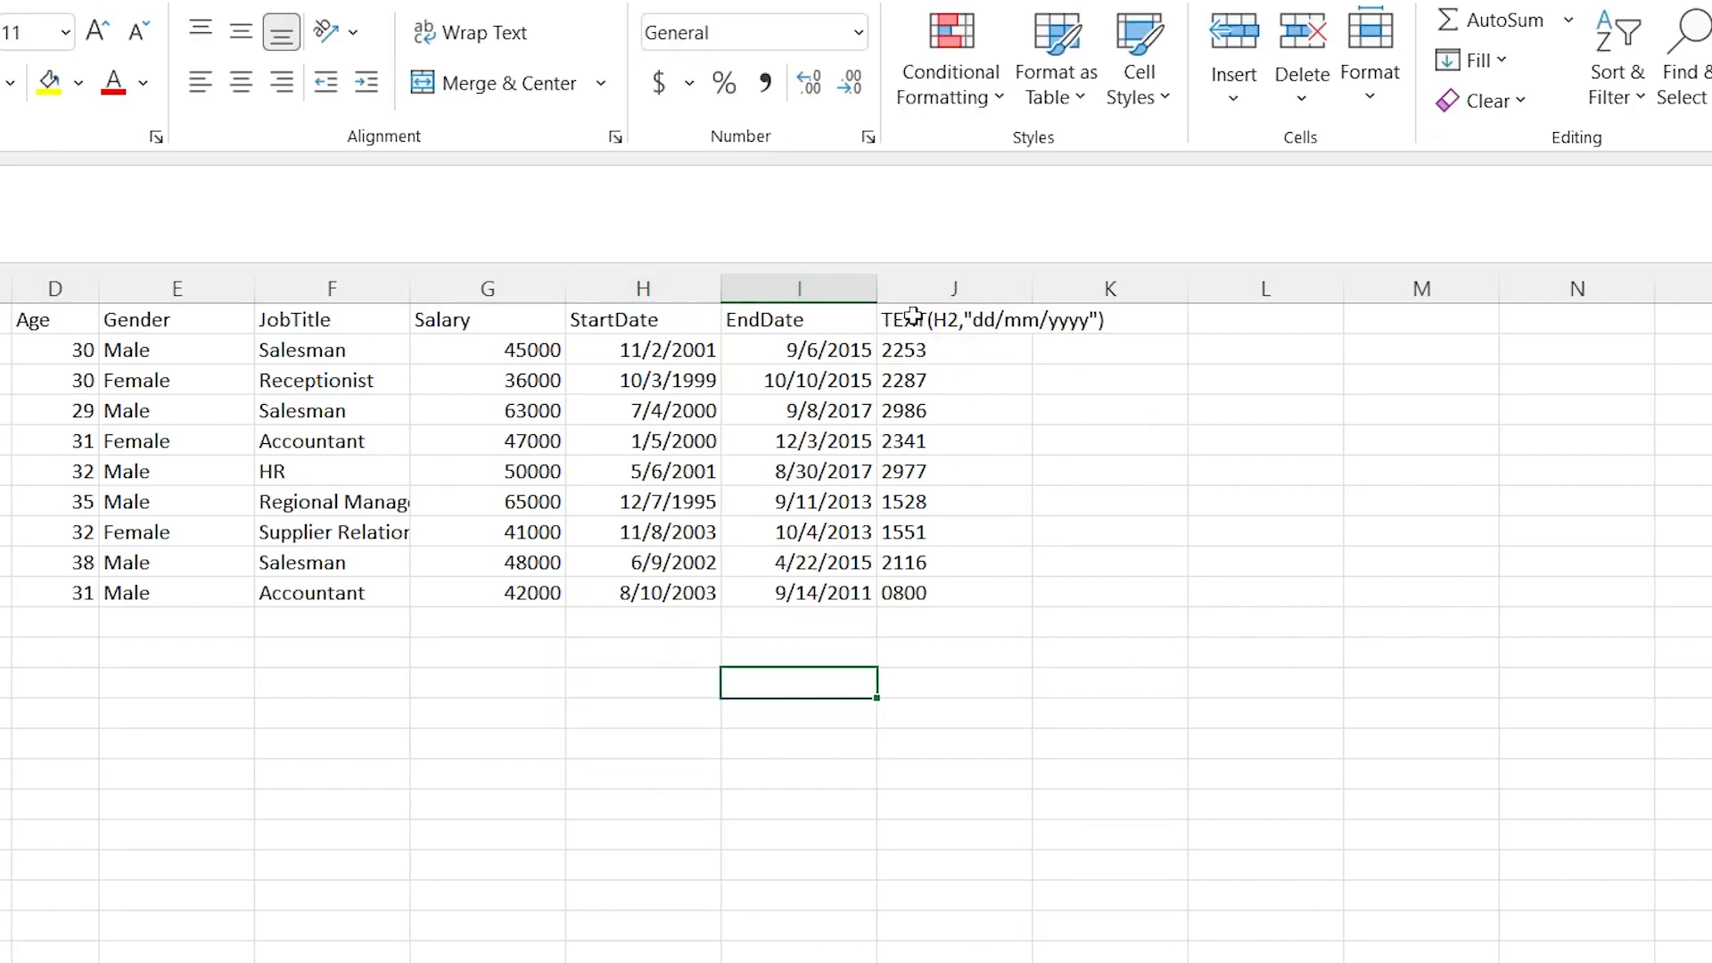
- Clear the RIGHT formula and its spilled values from J2:J10
click(964, 350)
key(ctrl+shift+Down)
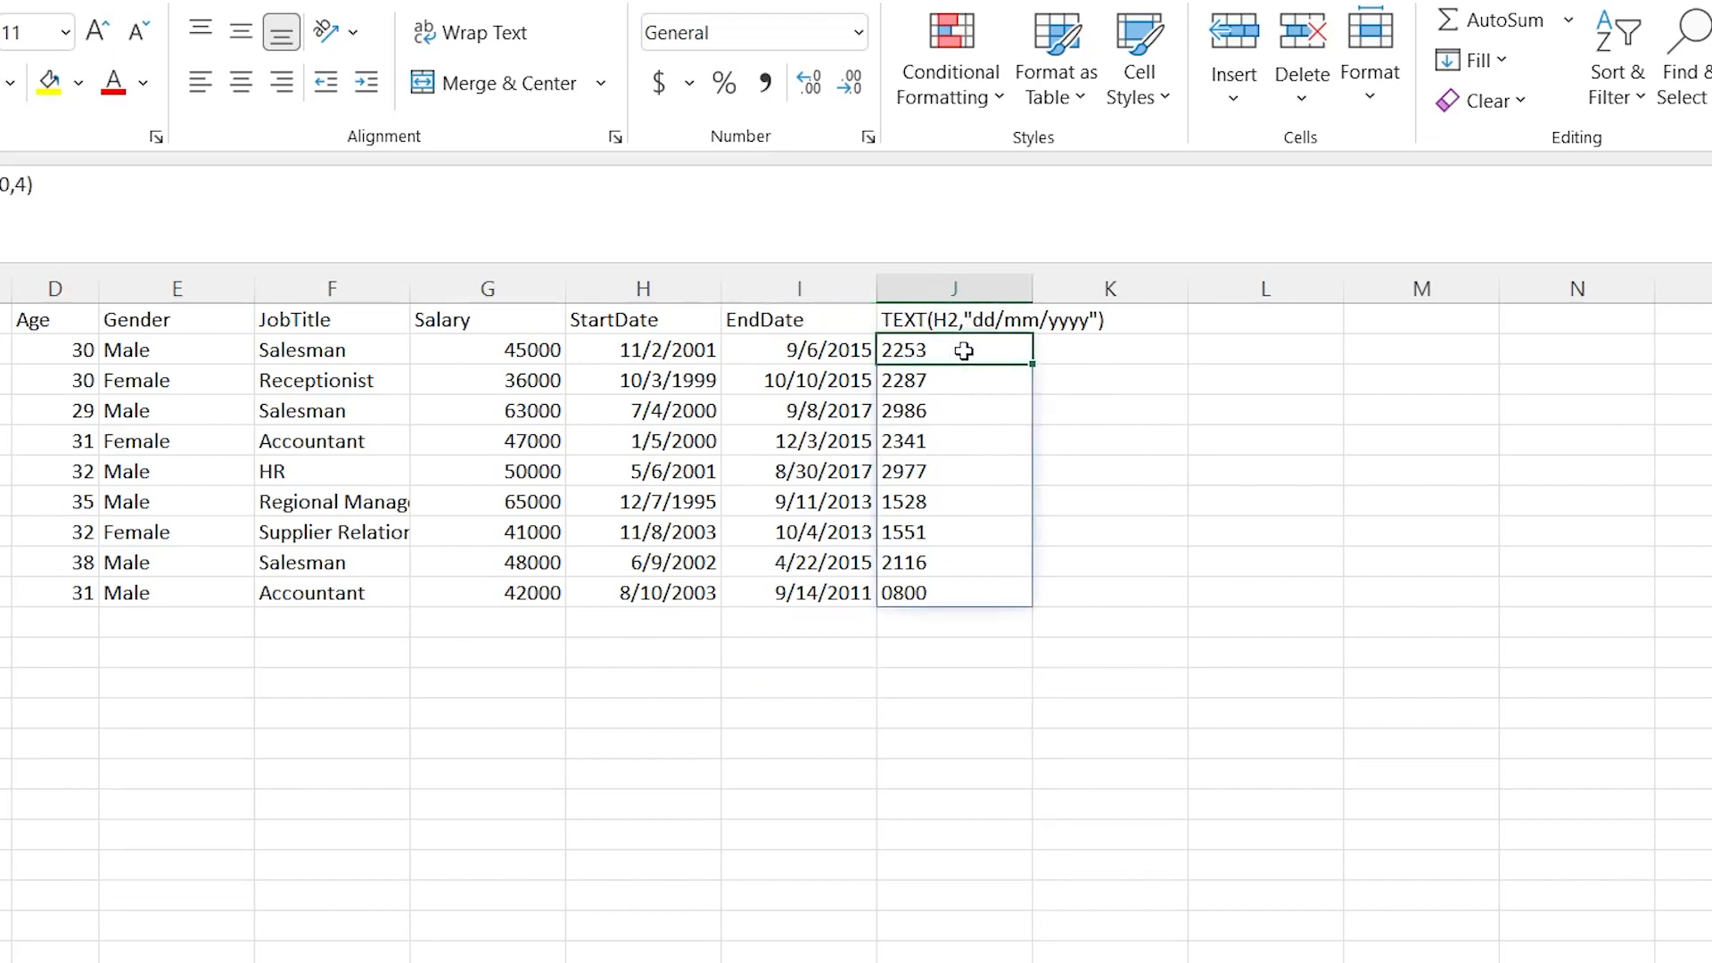
key(F2)
click(1027, 567)
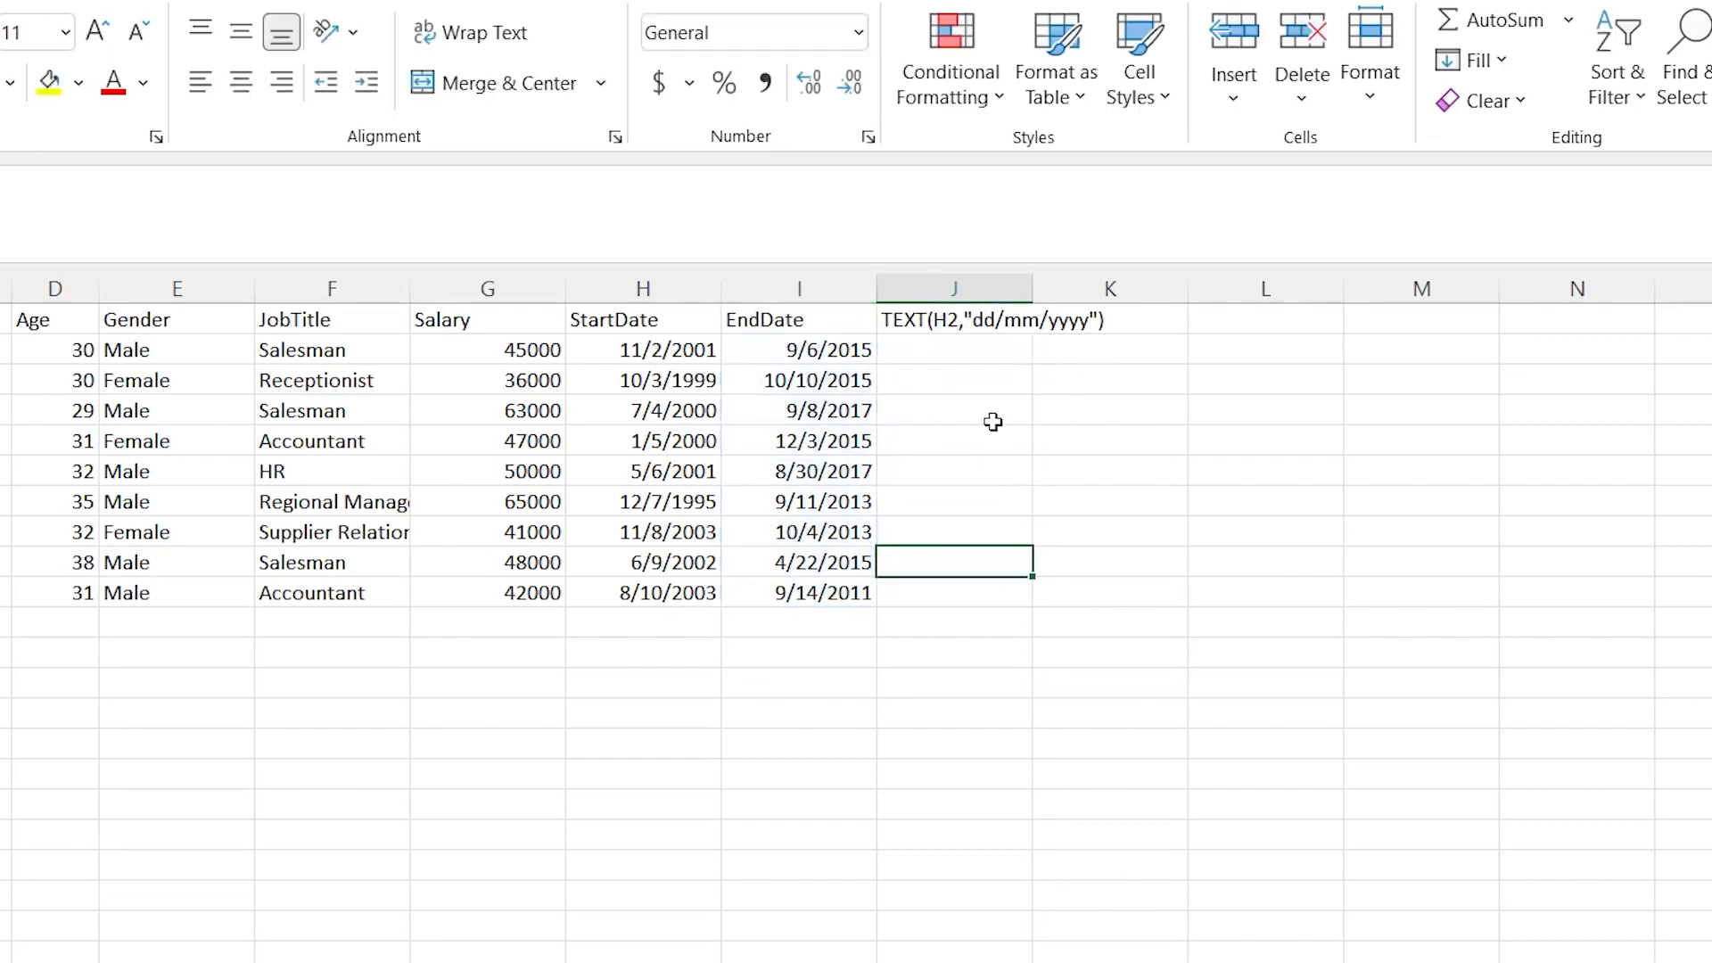
- Convert the start dates to text by entering =TEXT(H2:H10, "dd/mm/yyyy") in J2
click(950, 366)
click(951, 356)
text(=T)
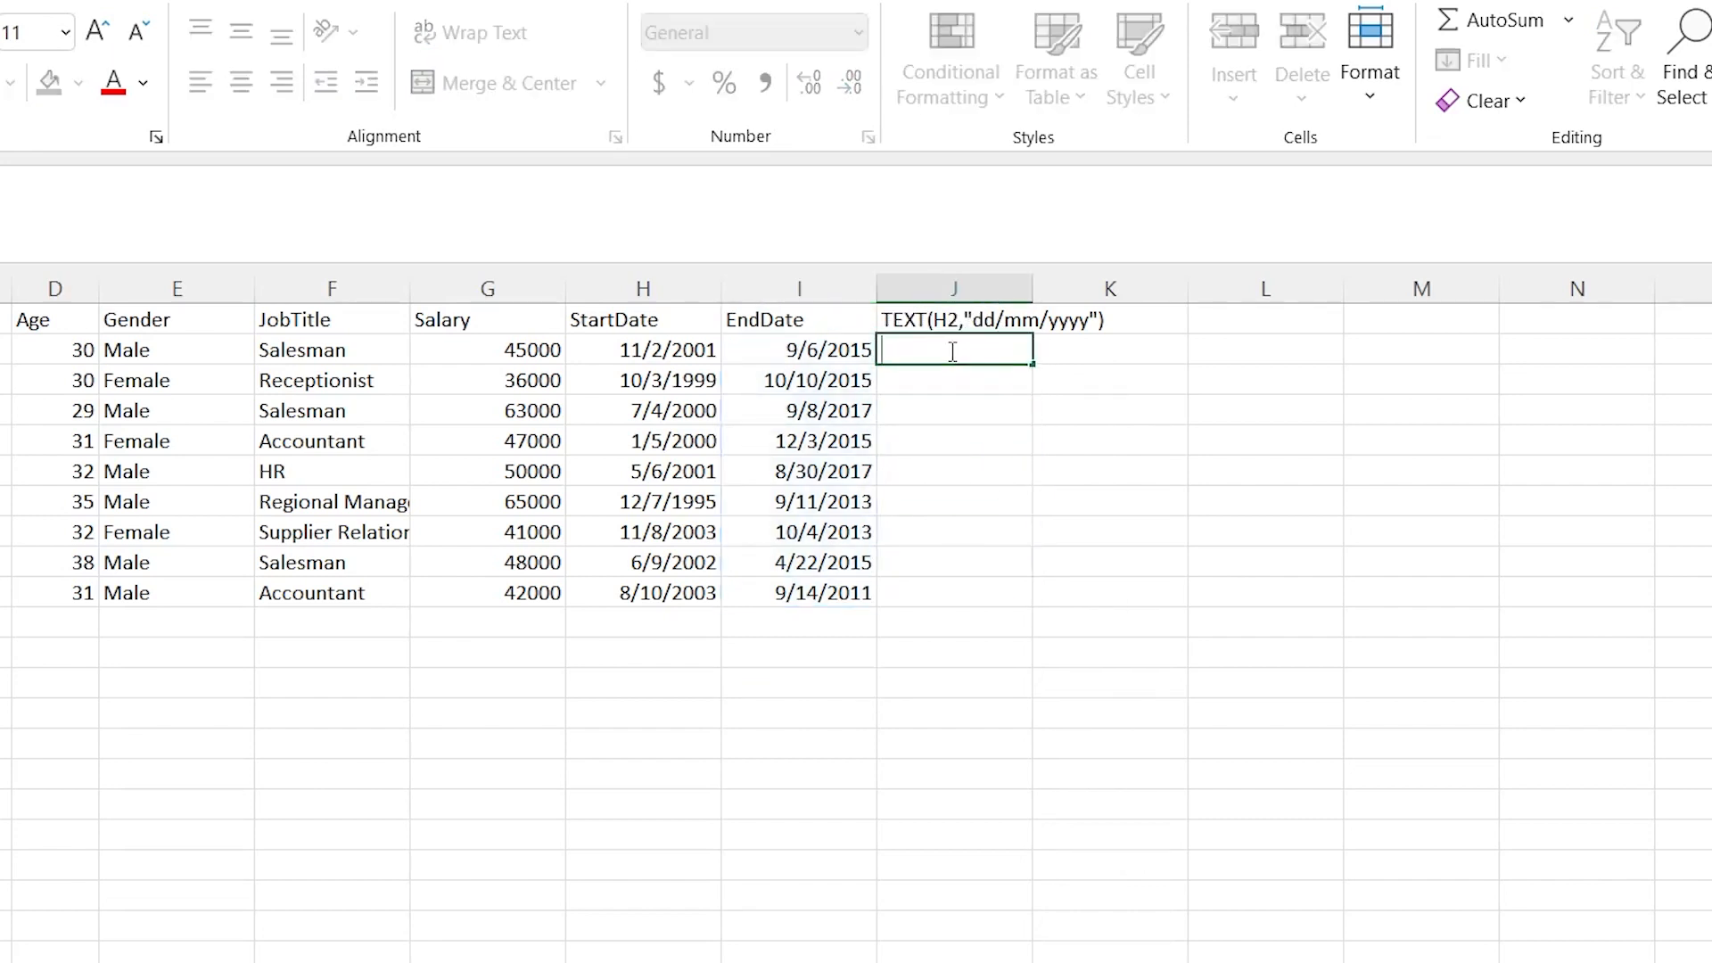
text(EST)
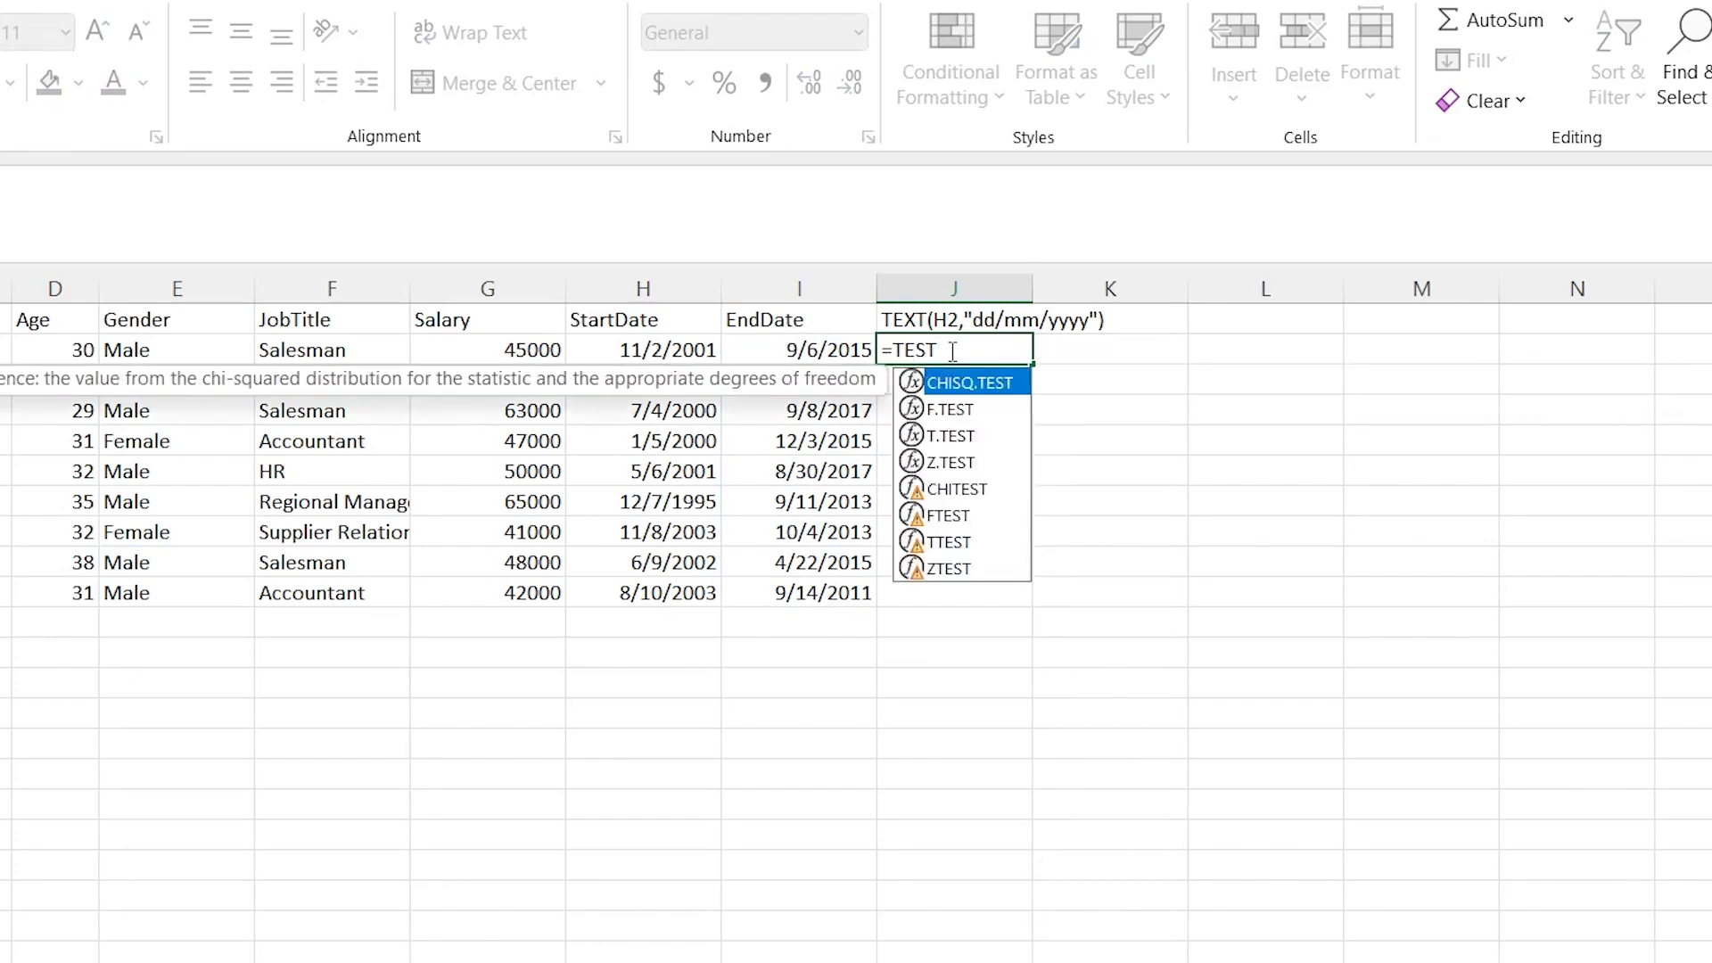
key(BackSpace)
key(BackSpace)
text(XT)
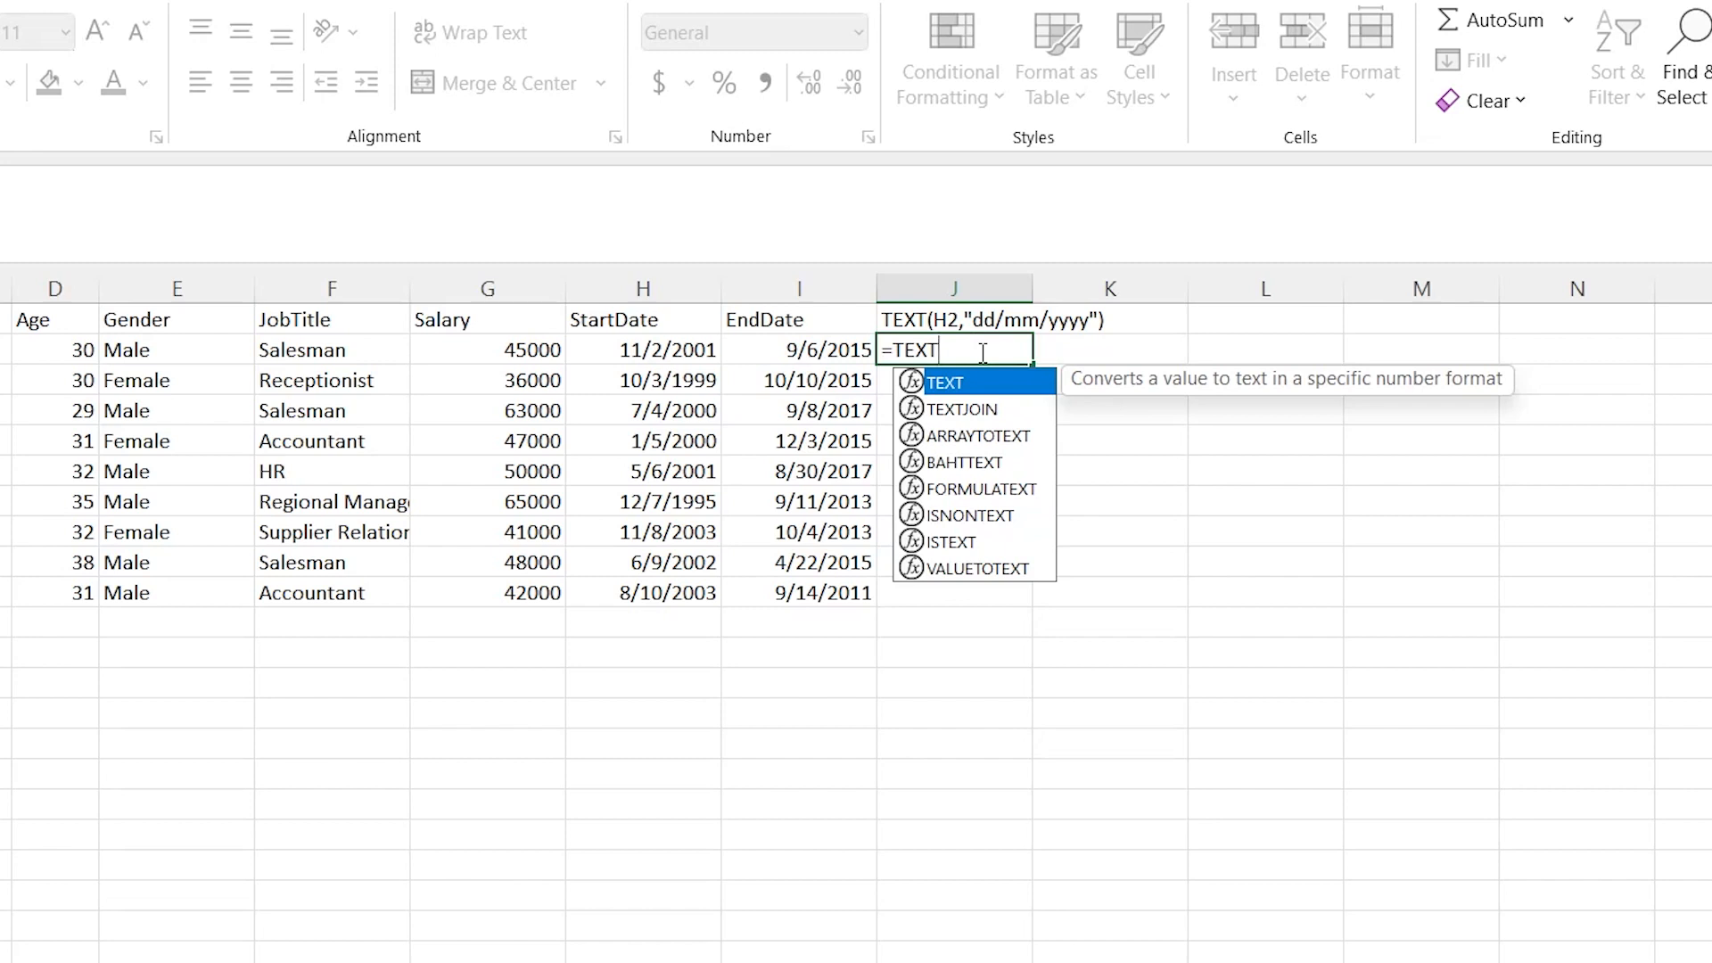
text(()
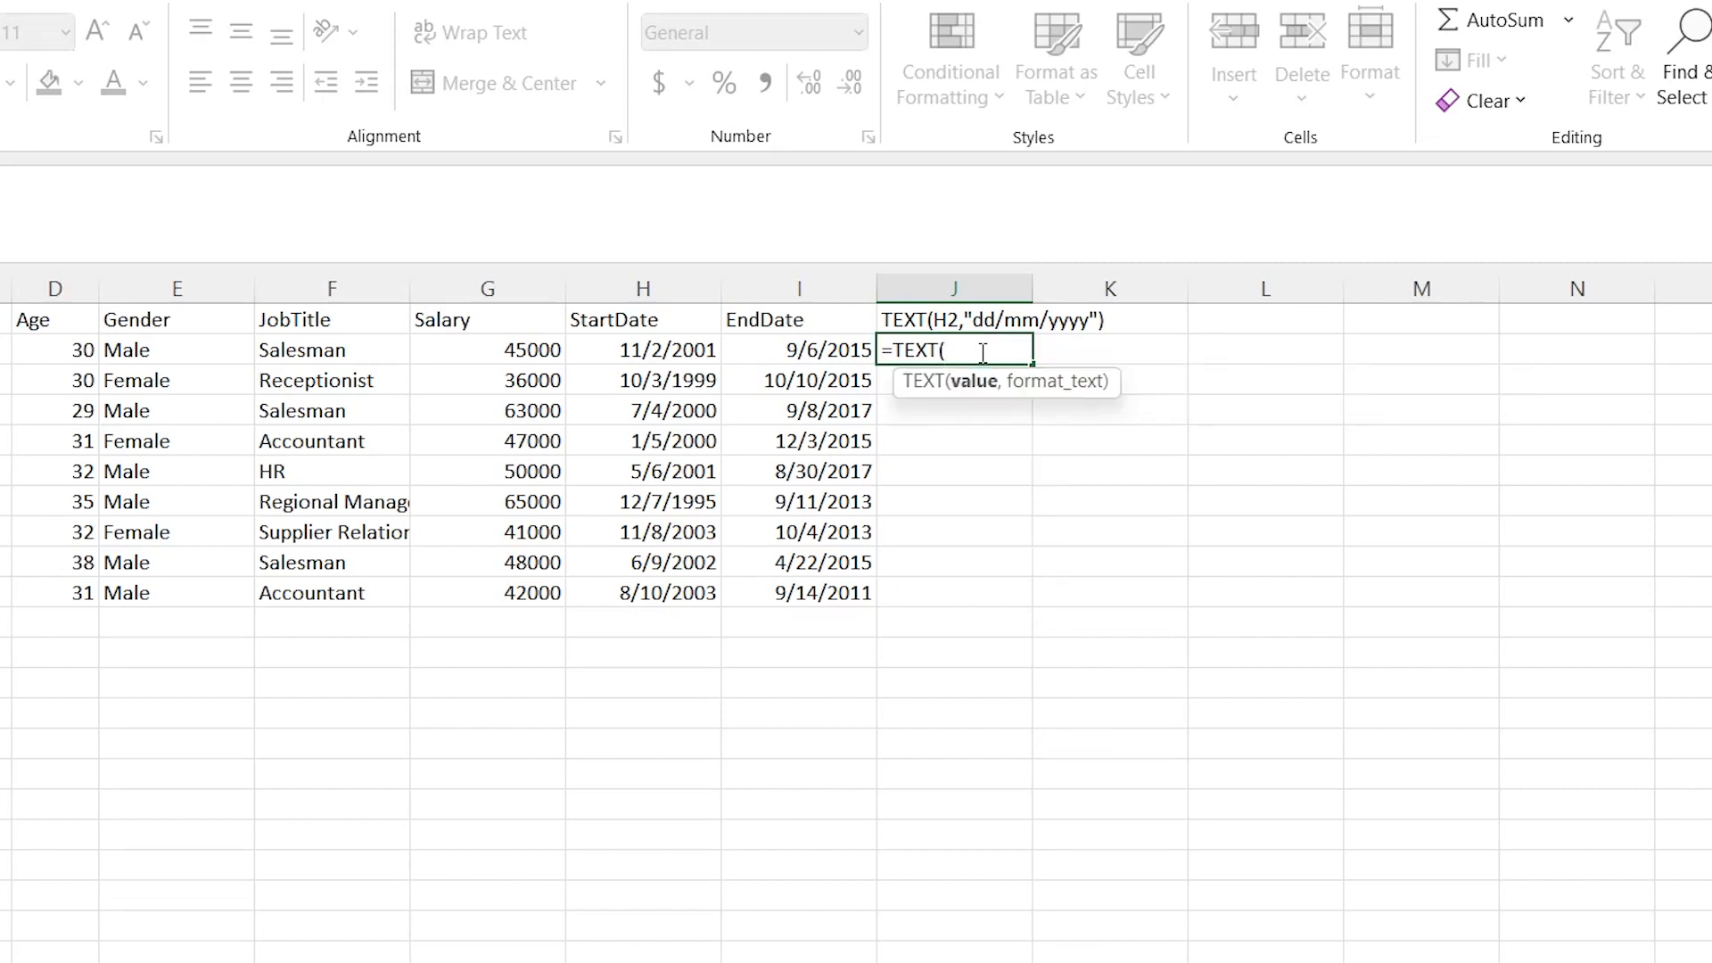
click(665, 353)
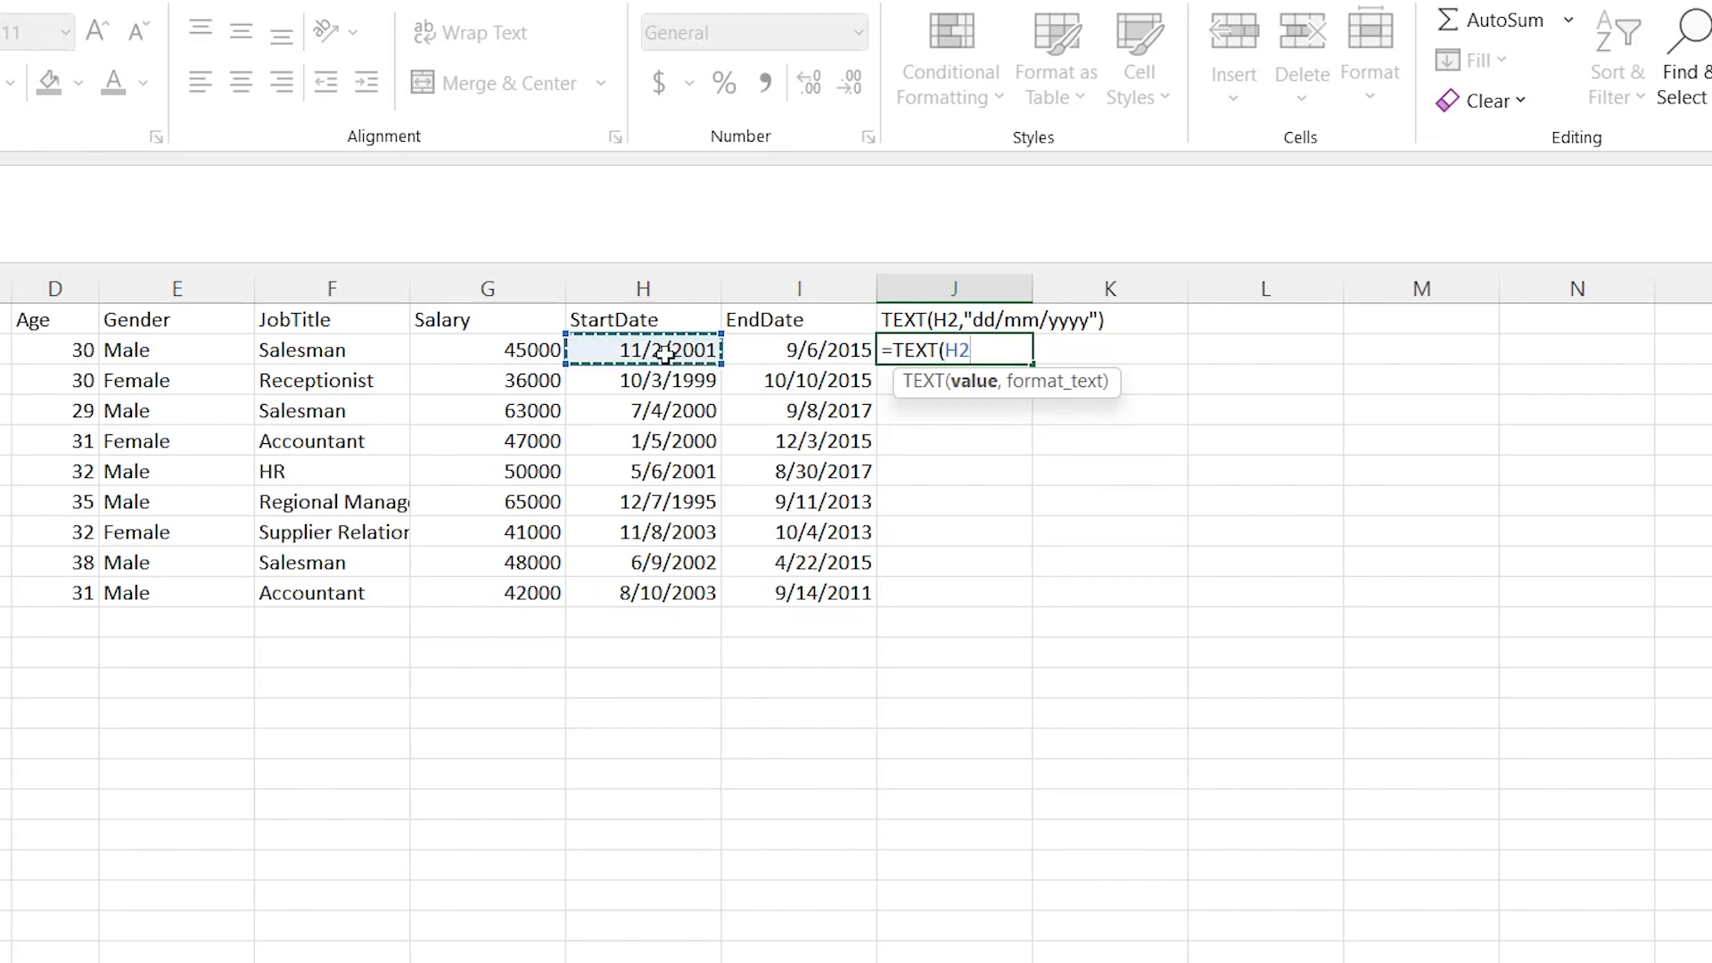
drag(687, 591, 686, 593)
text(,)
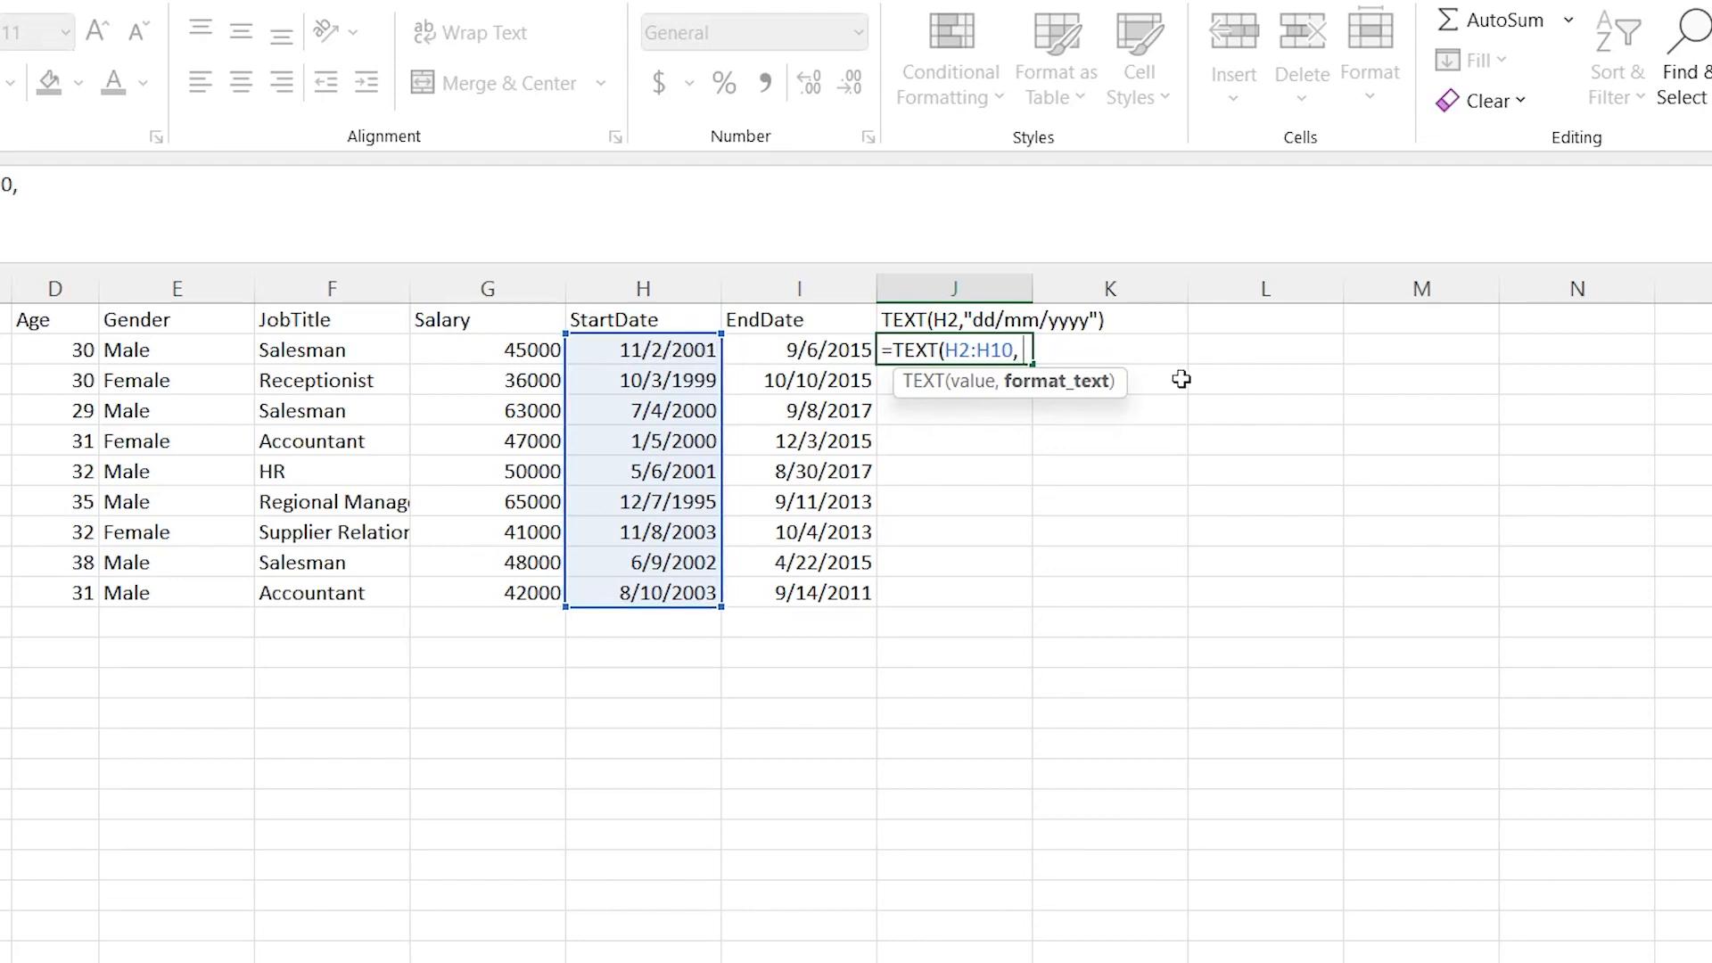
text("dd/mm/)
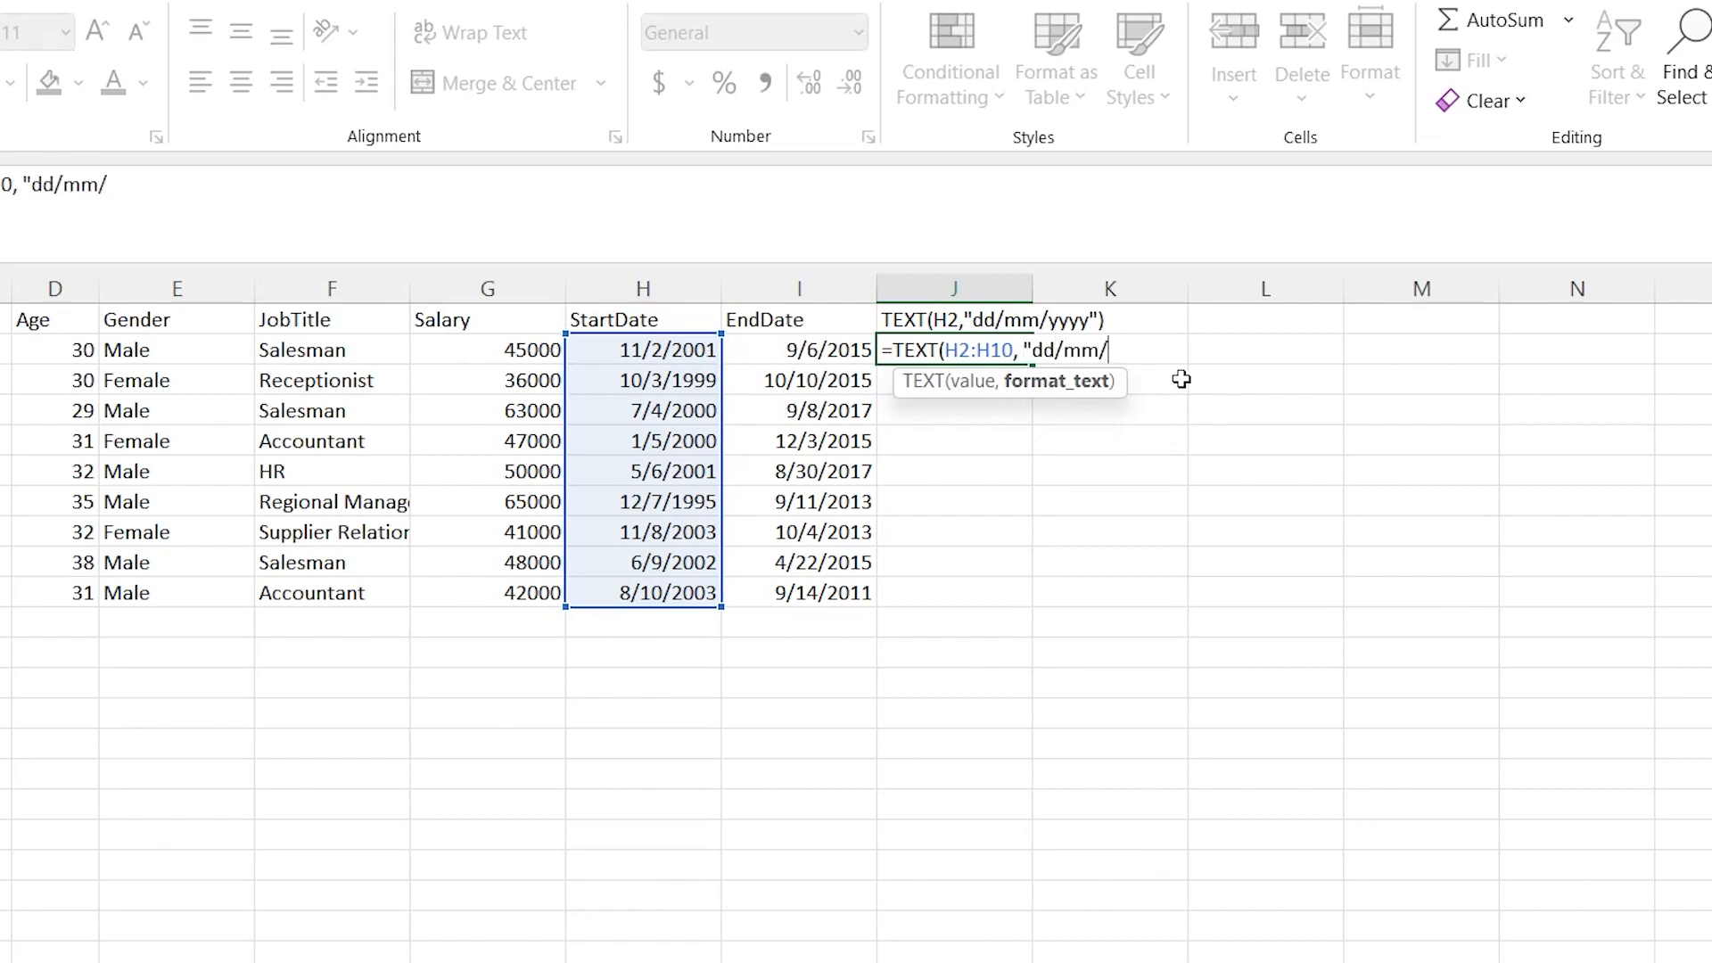
text(yyyy"))
key(Return)
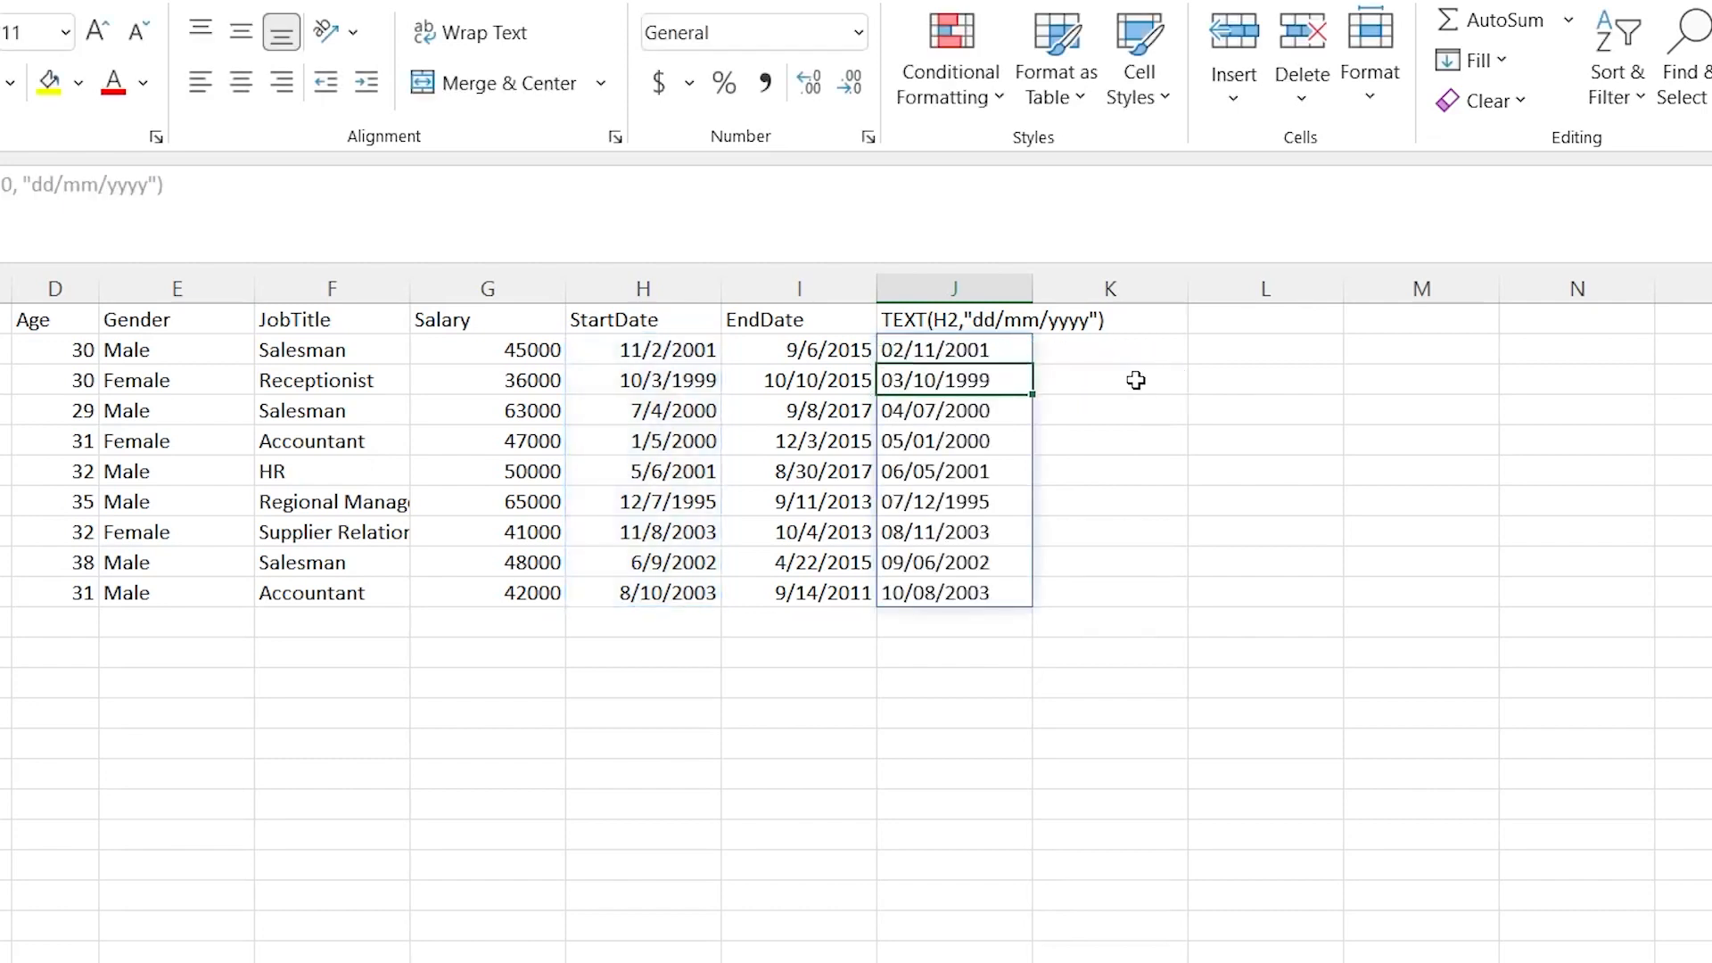
click(1095, 409)
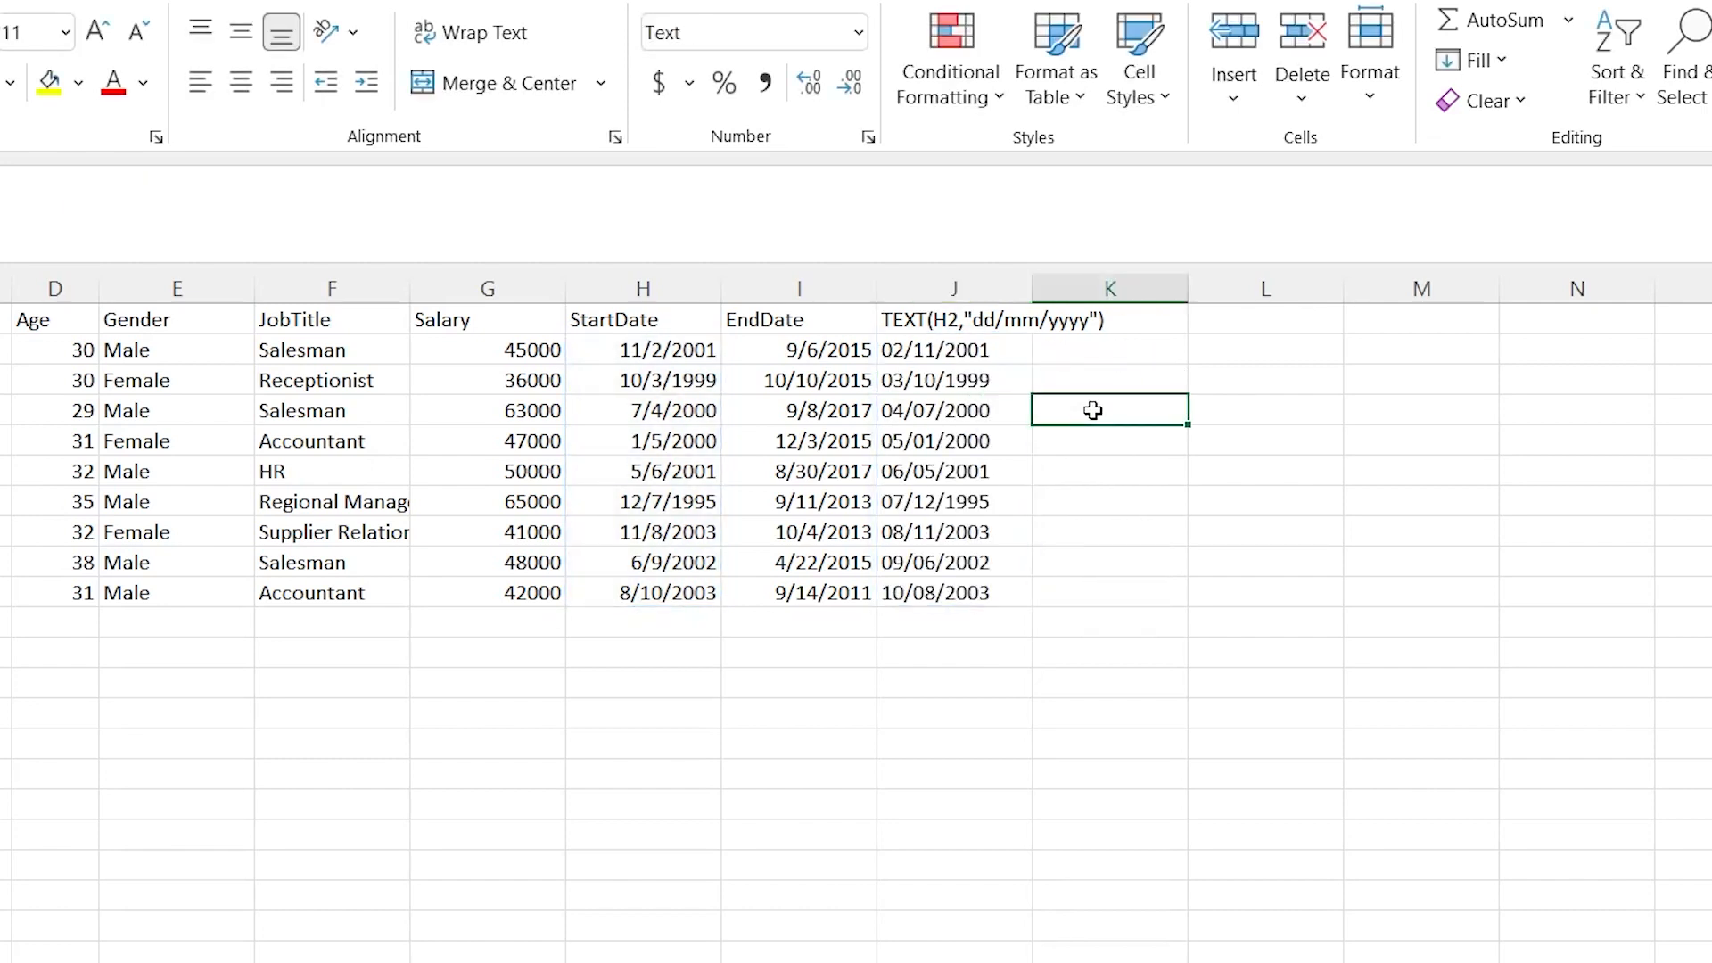
drag(990, 348, 979, 592)
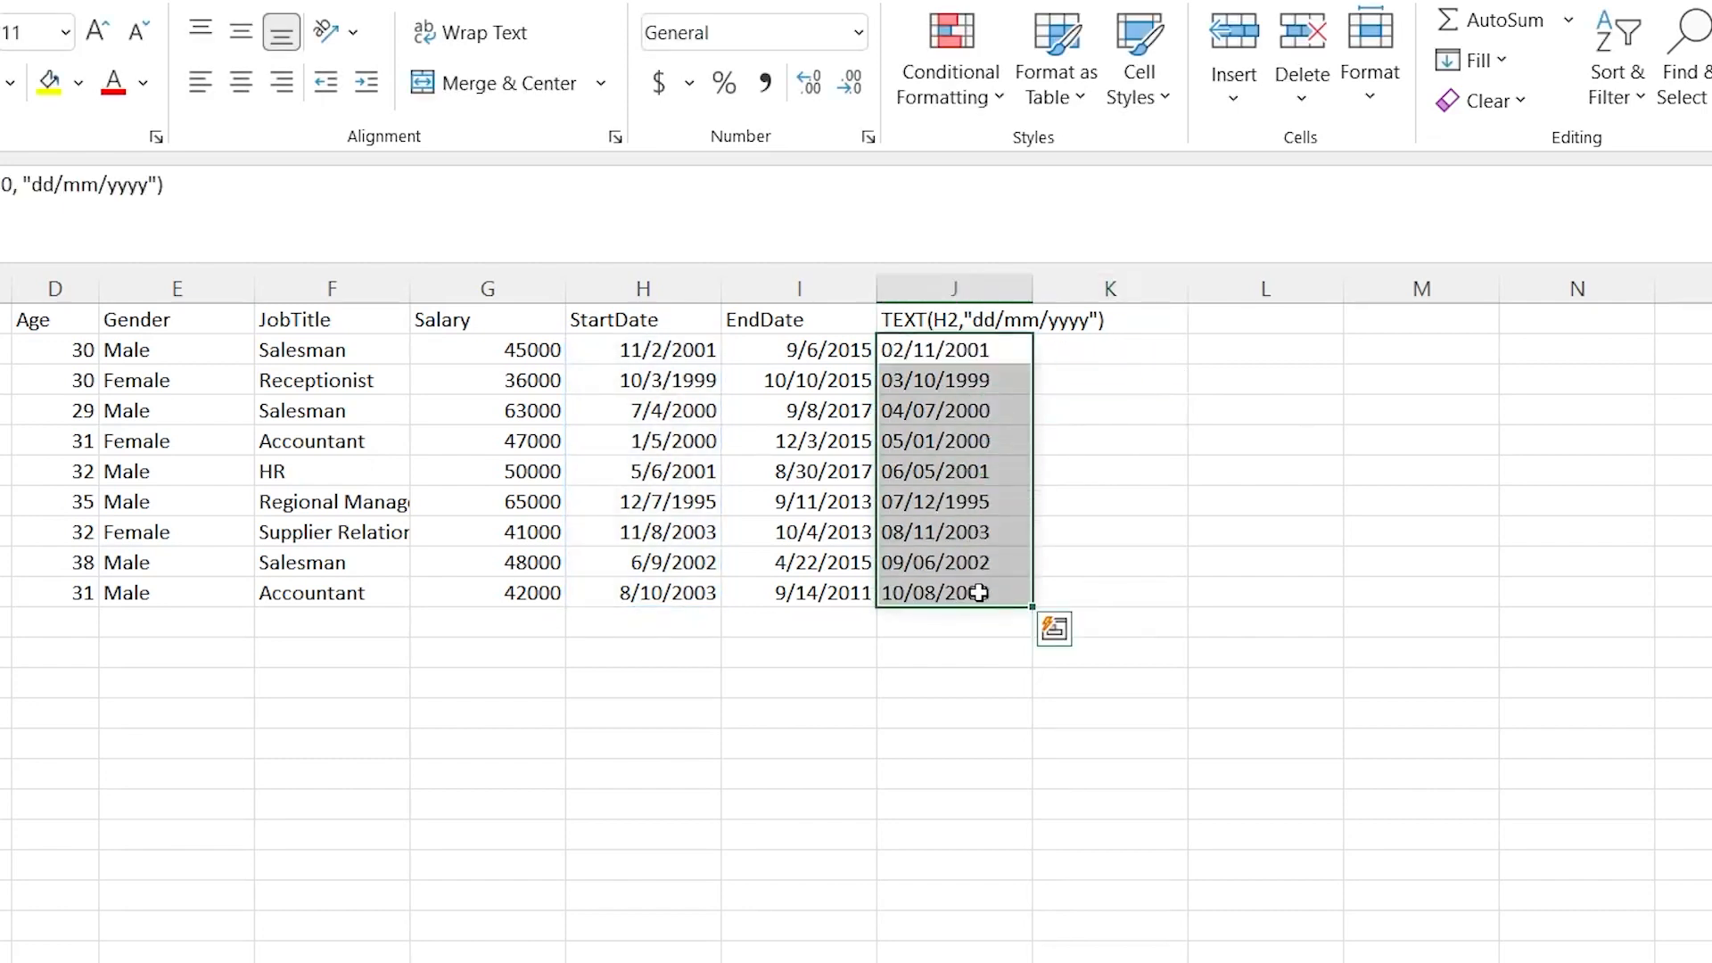
key(ctrl+q)
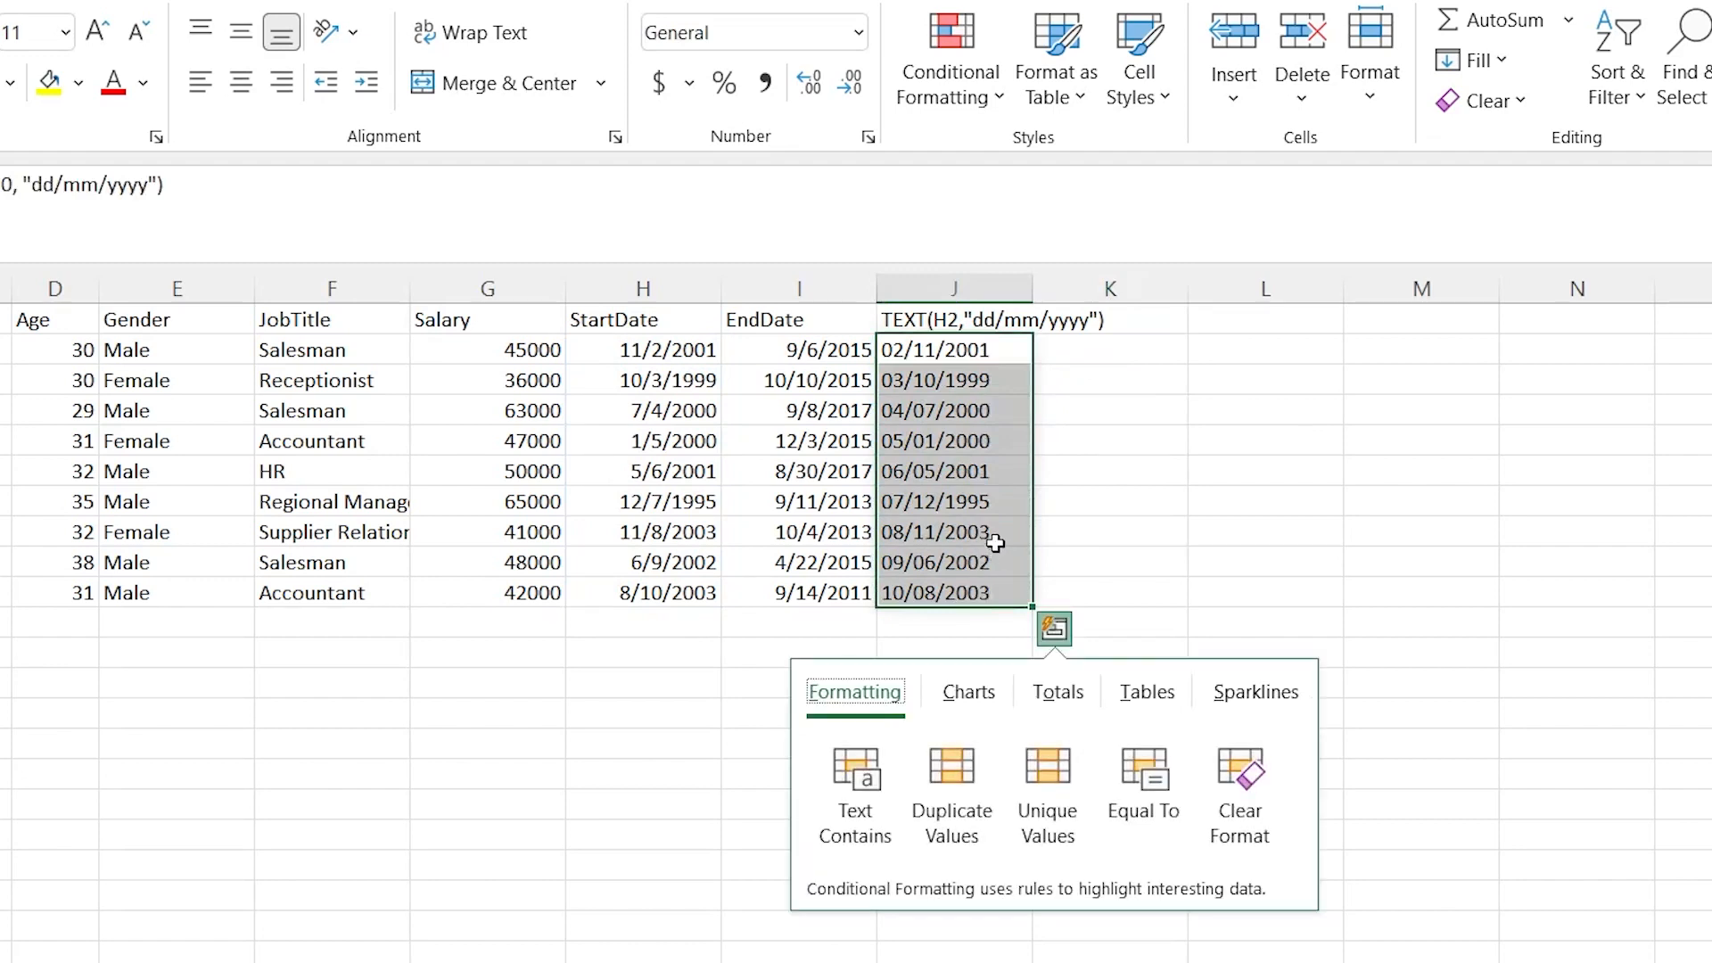
click(994, 464)
key(Escape)
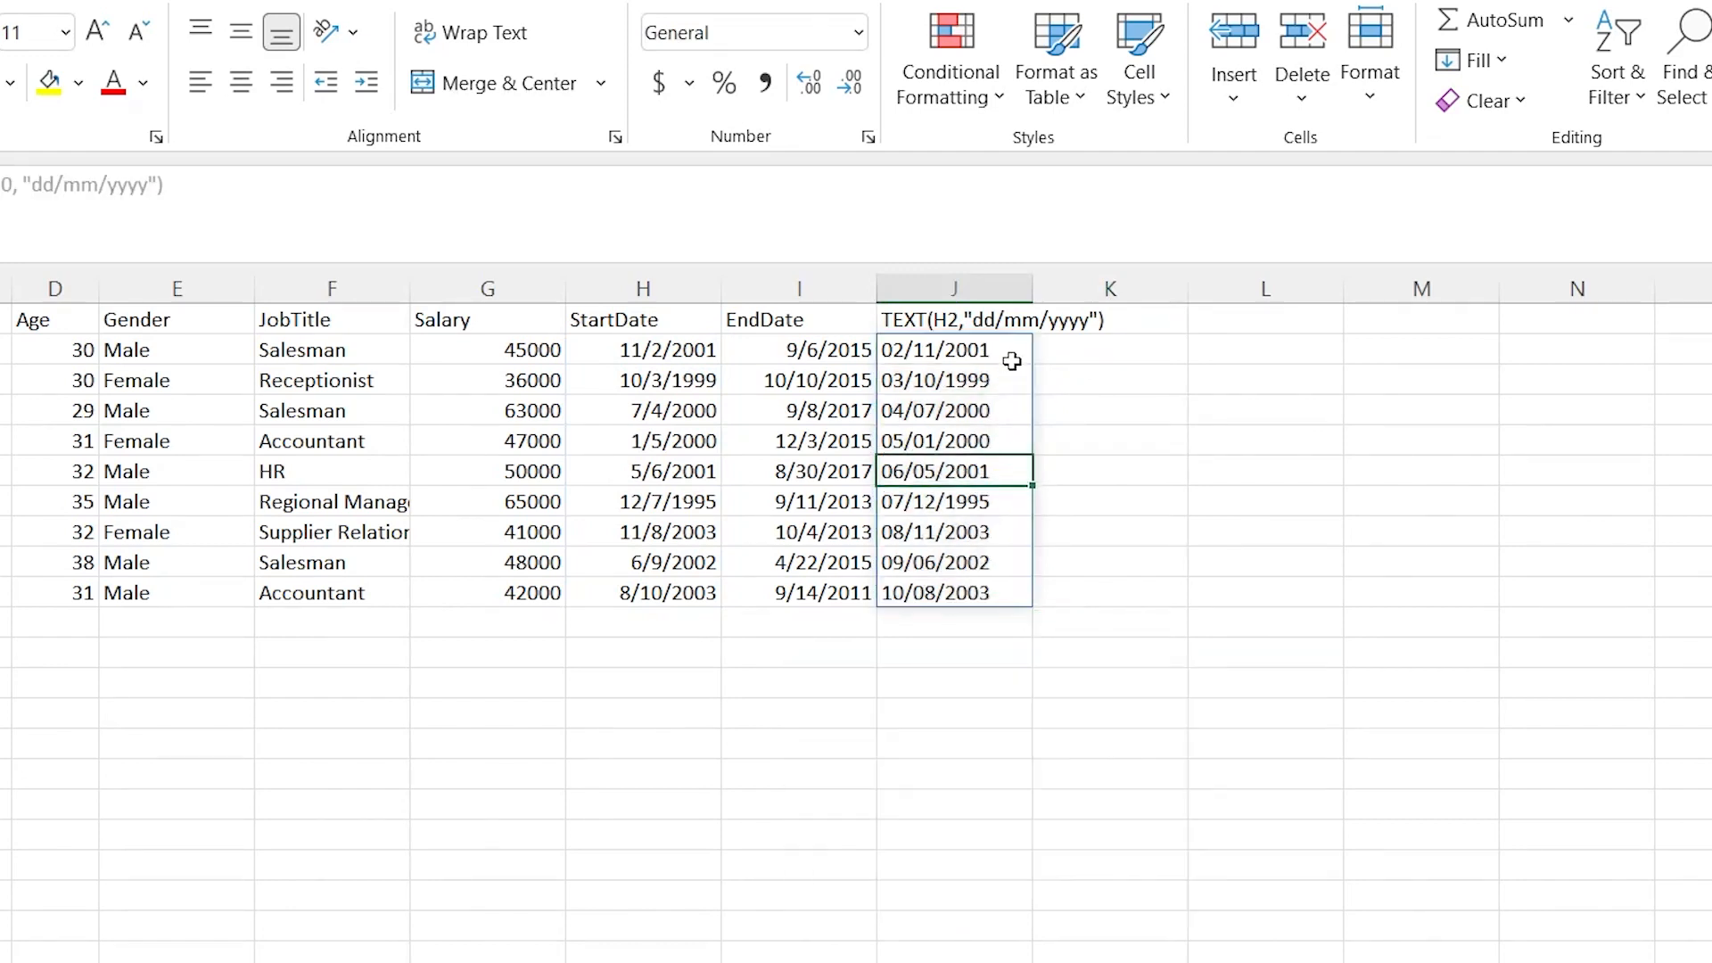
- Copy the TEXT results in J2:J10 and paste them into column L starting at L2
drag(999, 355, 986, 593)
key(ctrl+c)
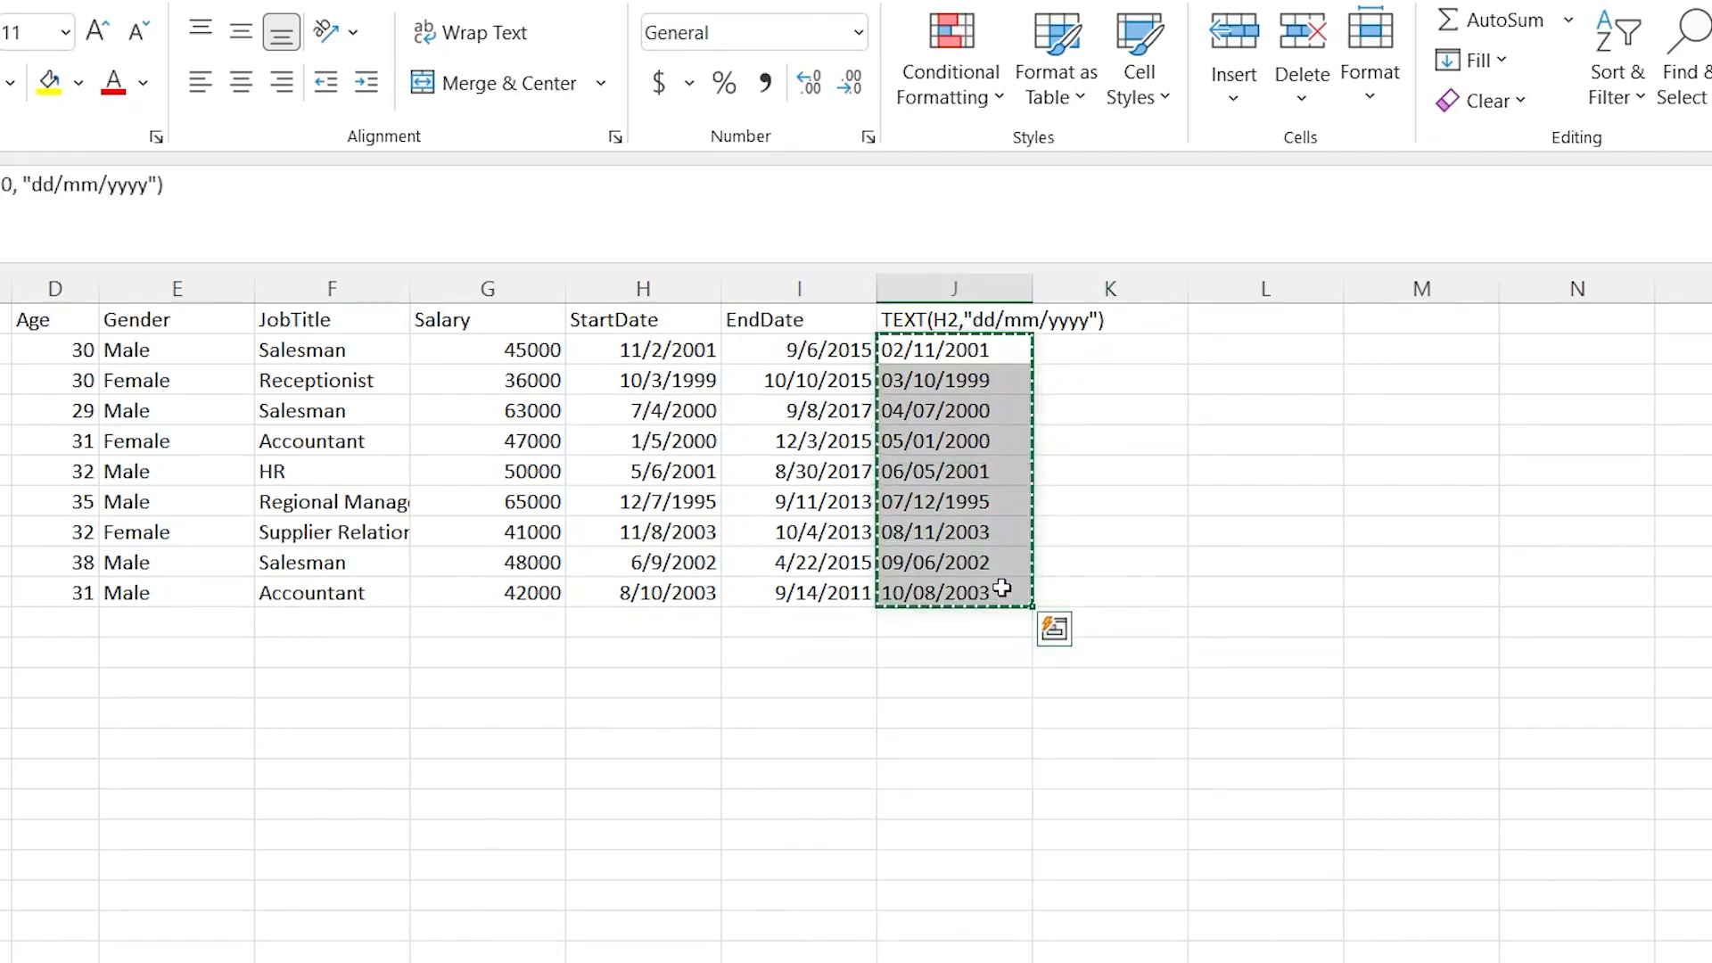
right_click(1249, 346)
click(1337, 514)
click(1294, 417)
key(ctrl+Down)
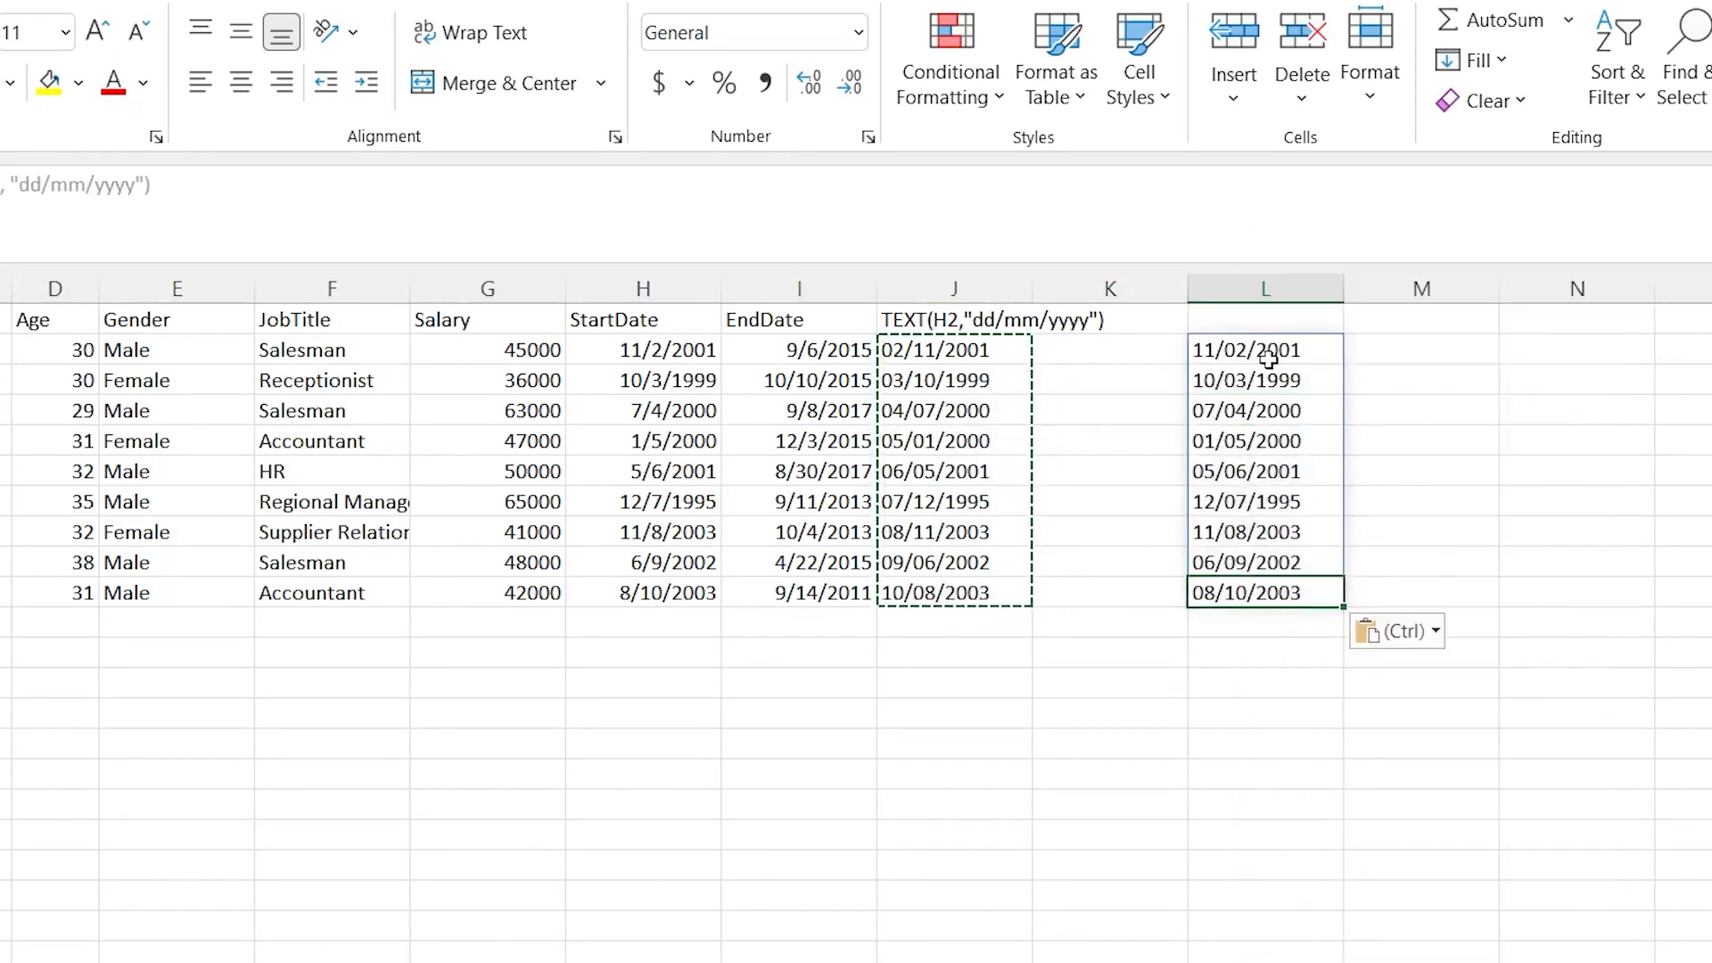
click(1333, 345)
key(ctrl+Down)
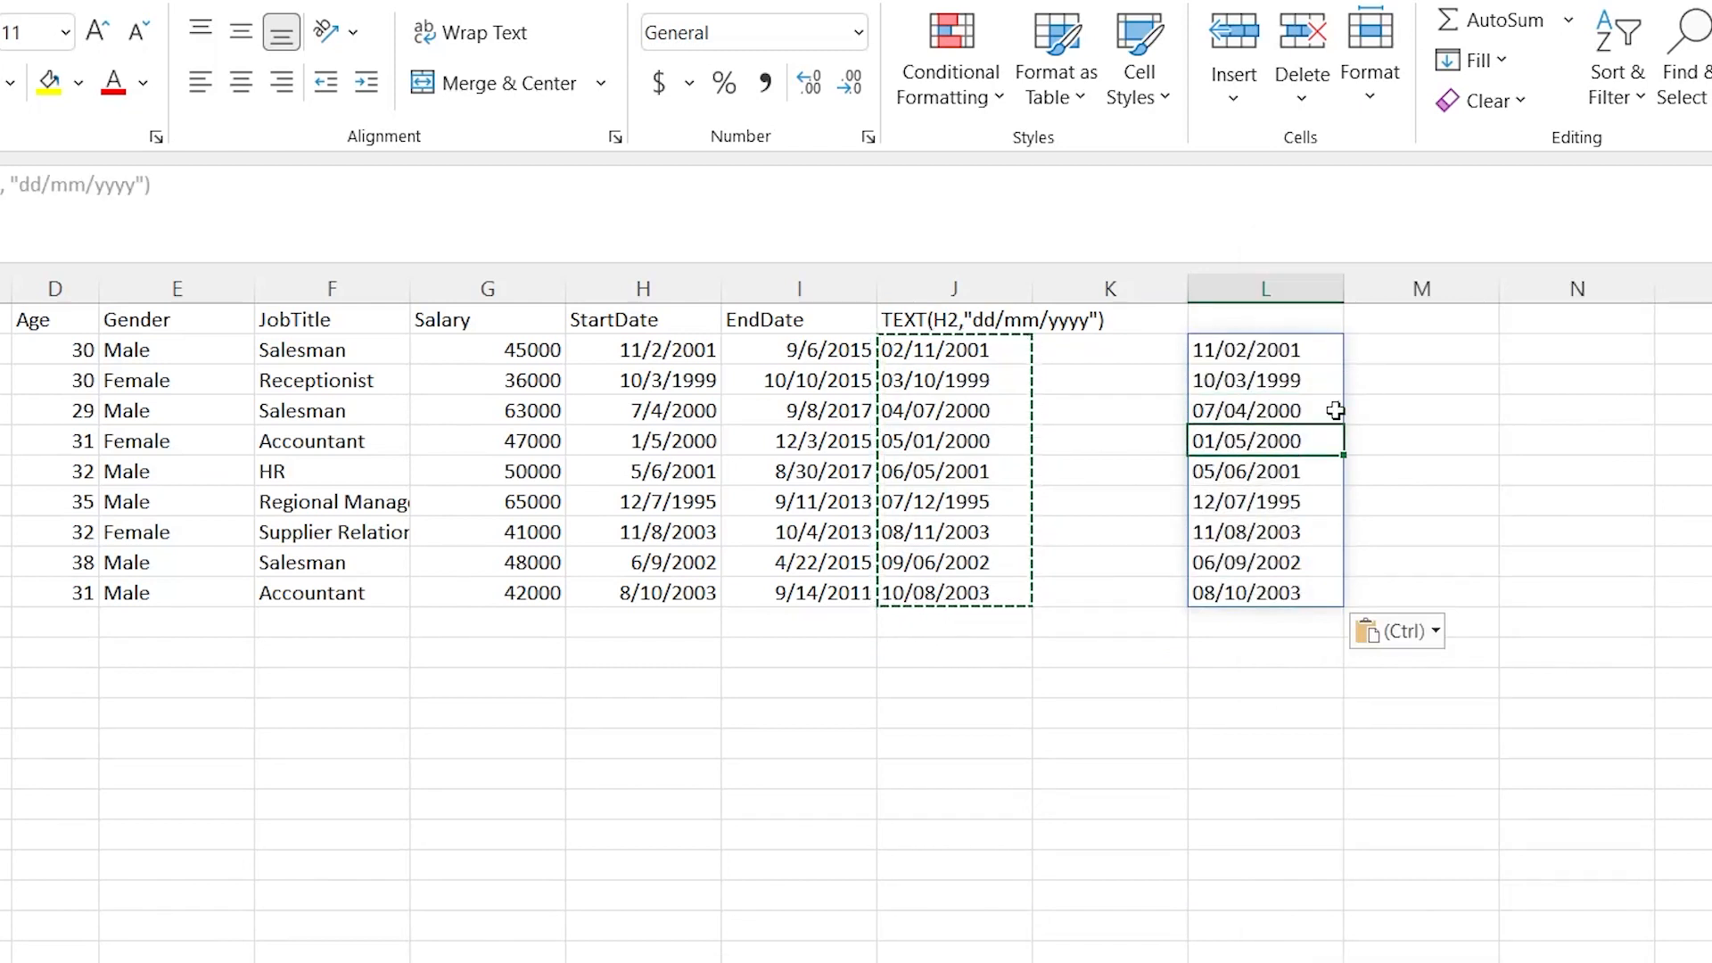
- Extract the years from the text dates in column L by entering =RIGHT(L2#,4) in M2
click(1416, 346)
text(=RIGHT()
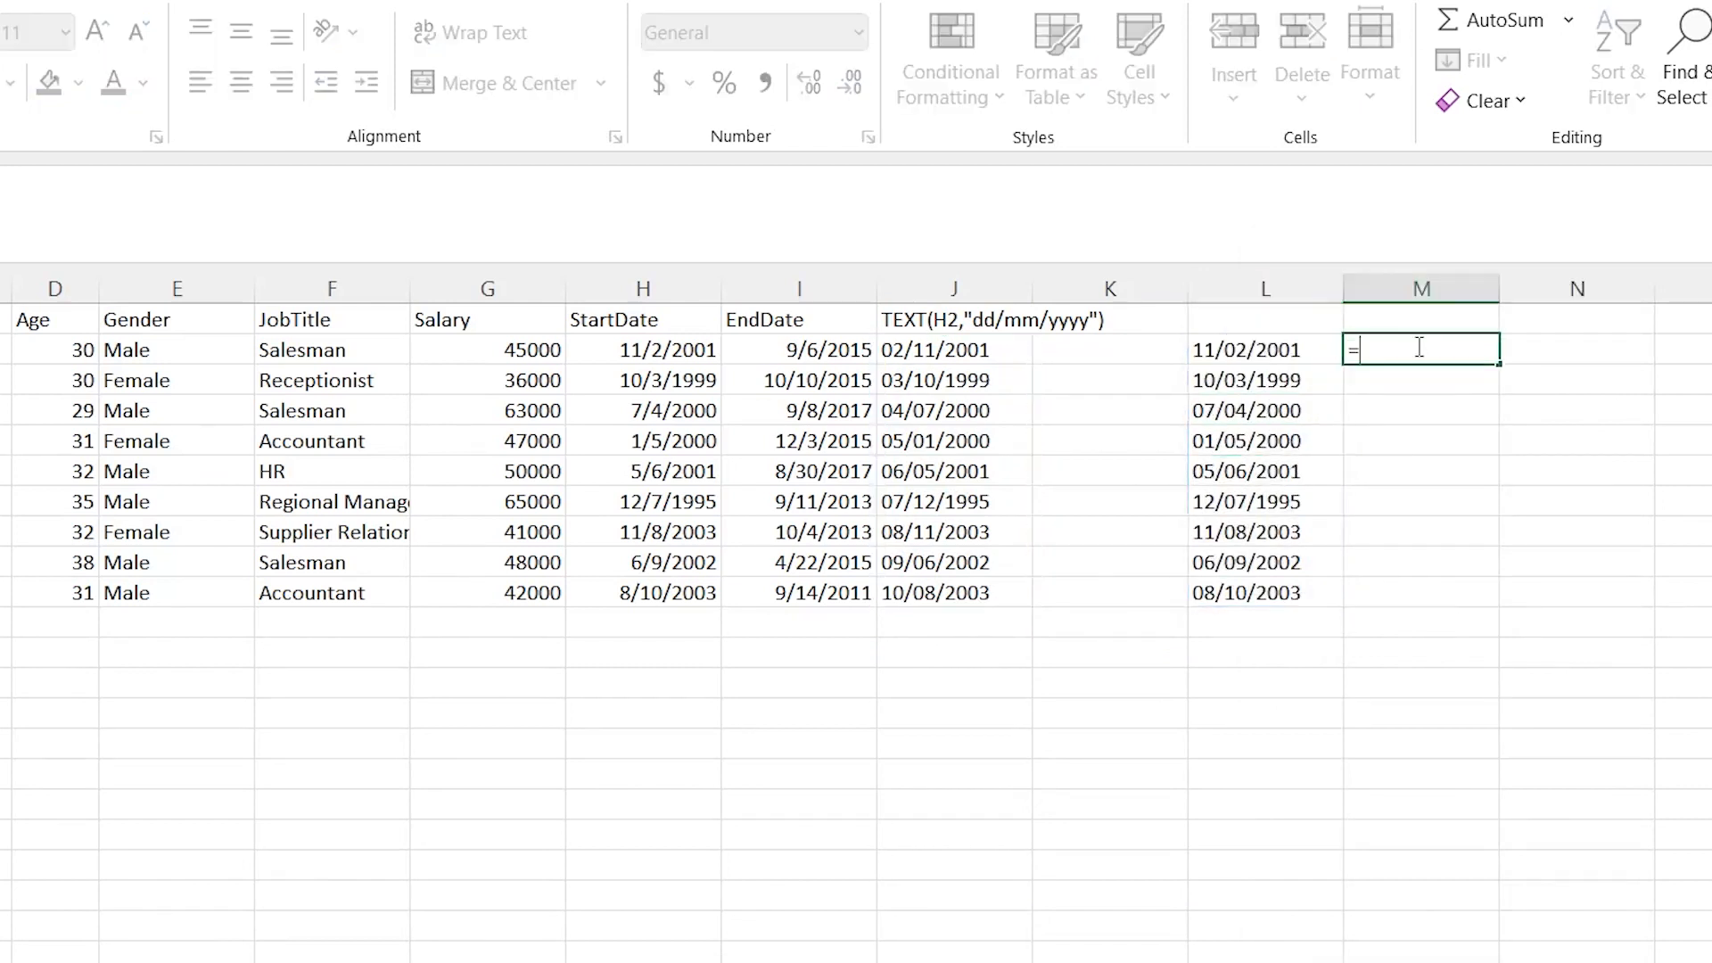
click(1280, 348)
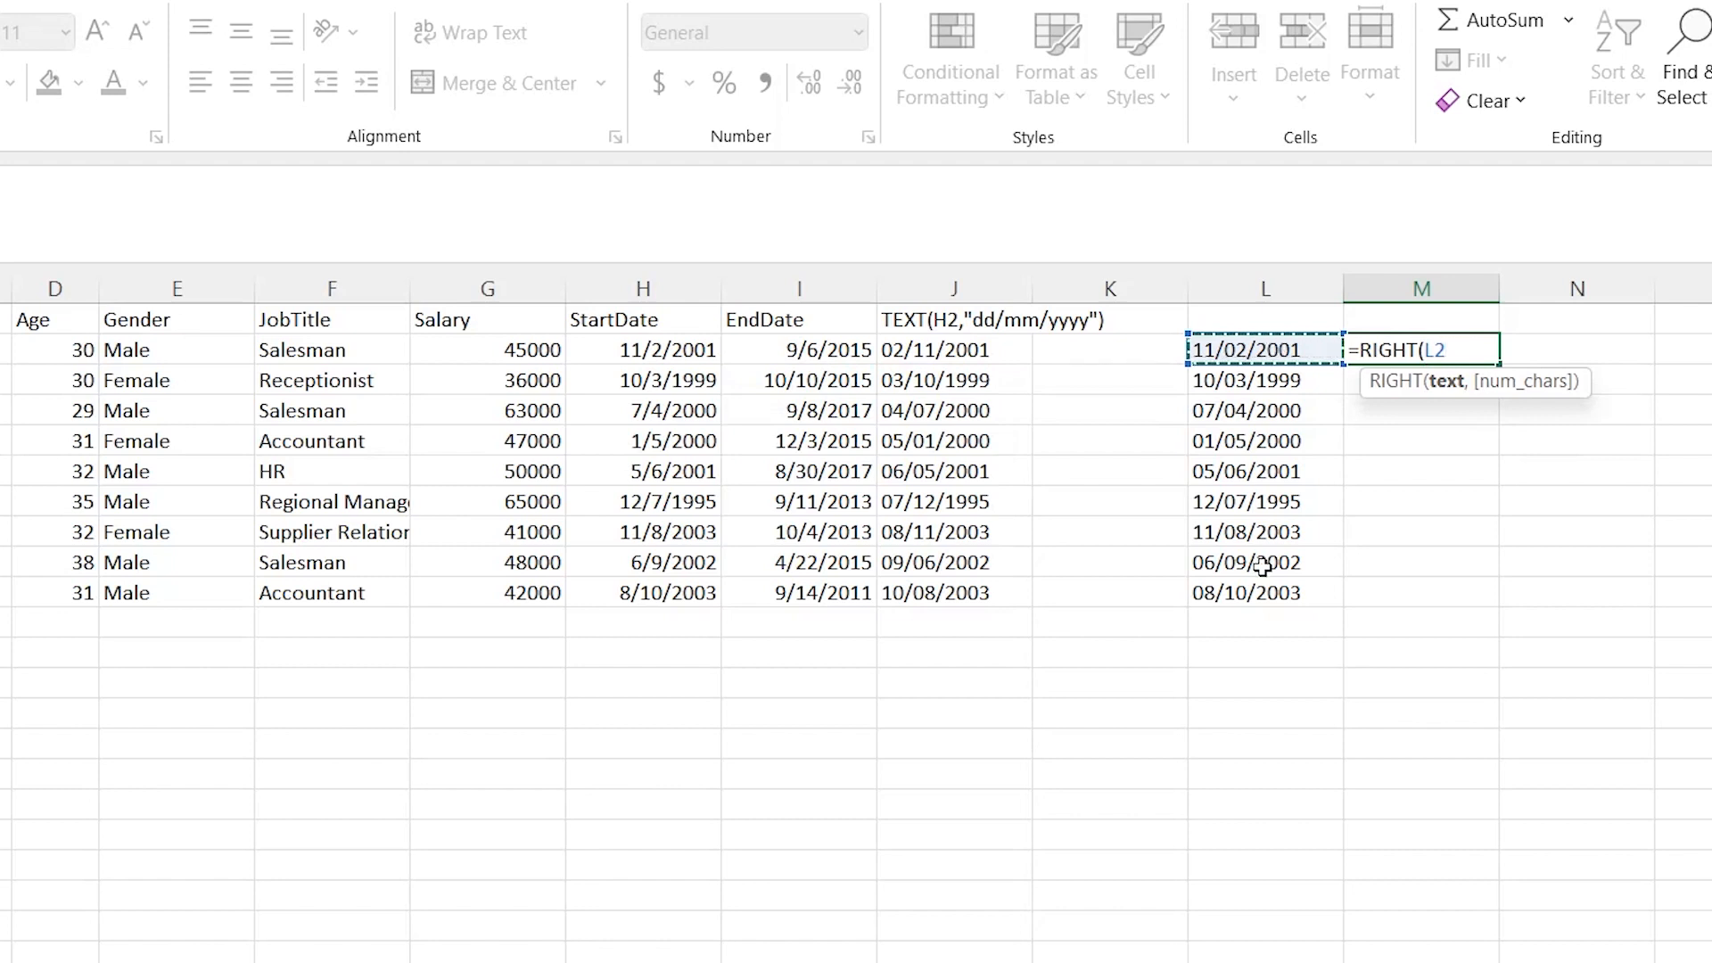
shift+click(1260, 592)
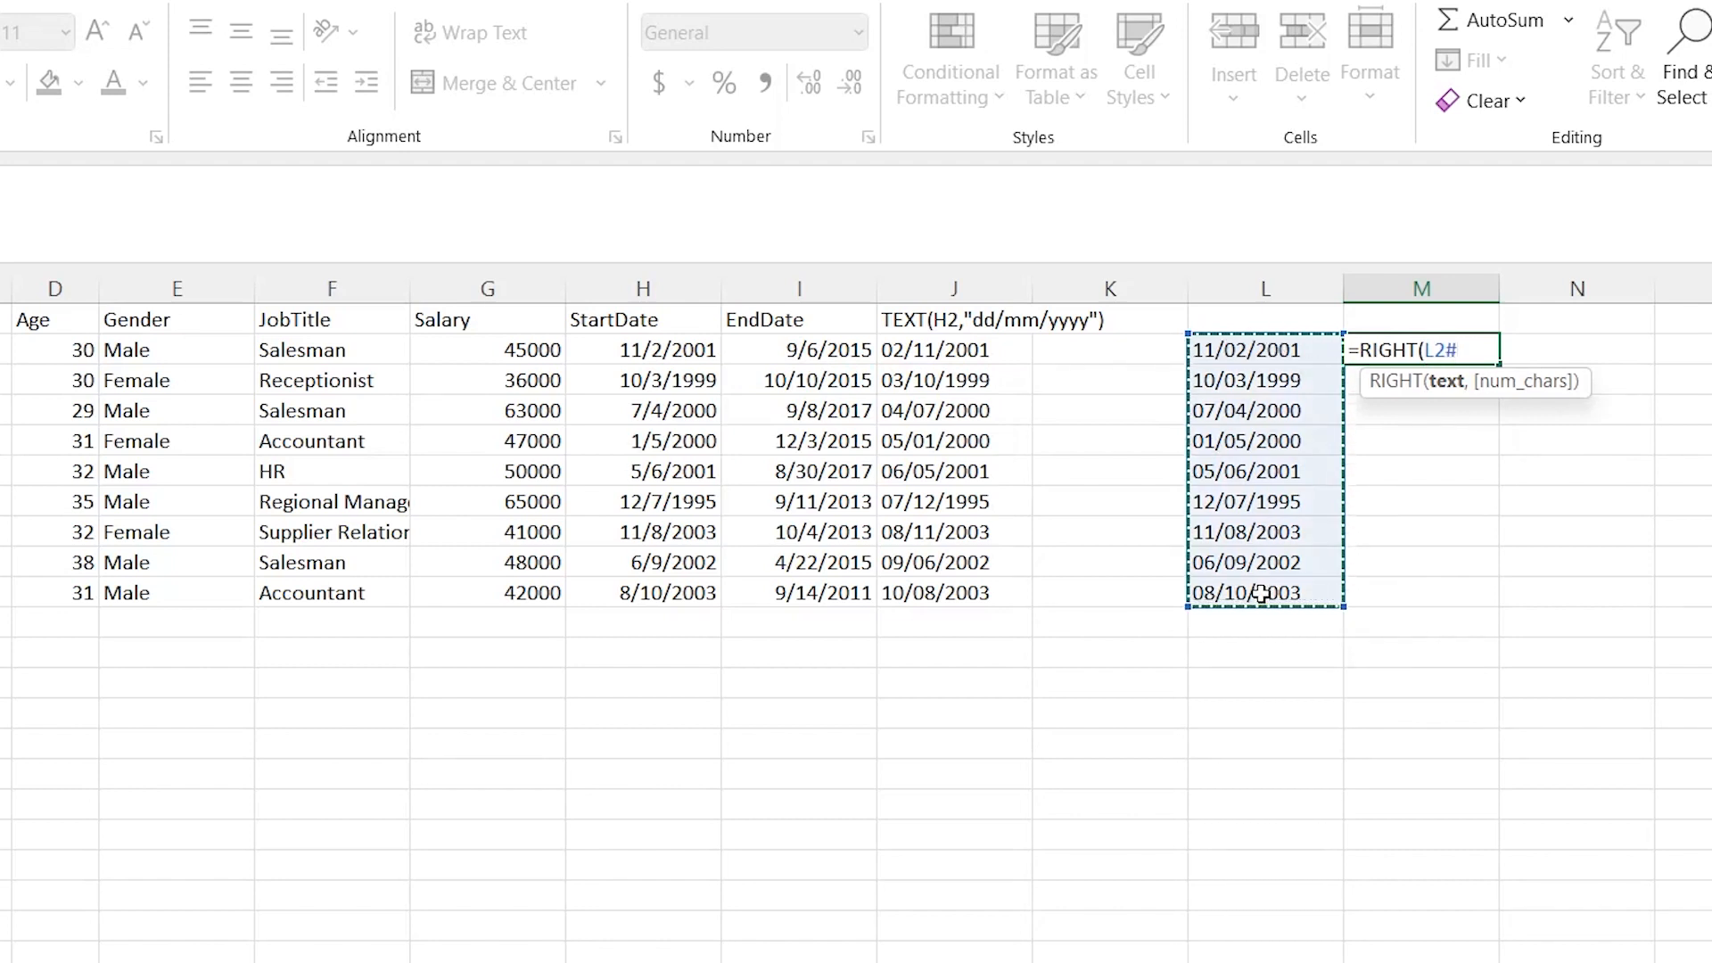
text(,4))
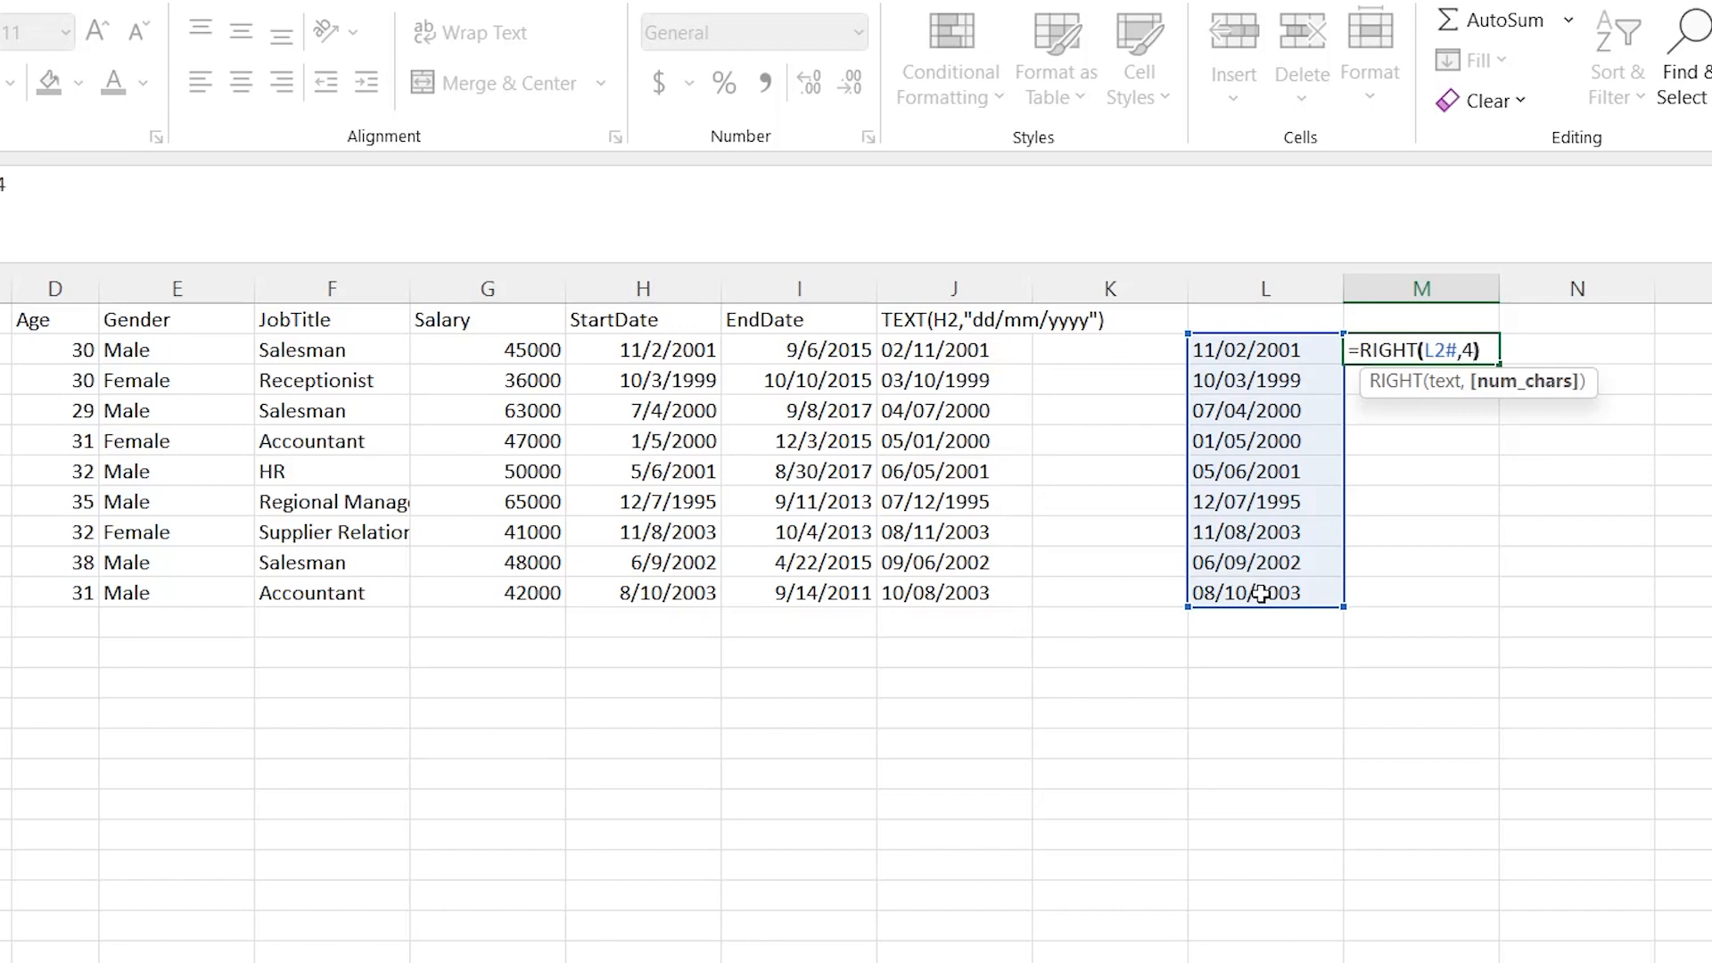
key(Return)
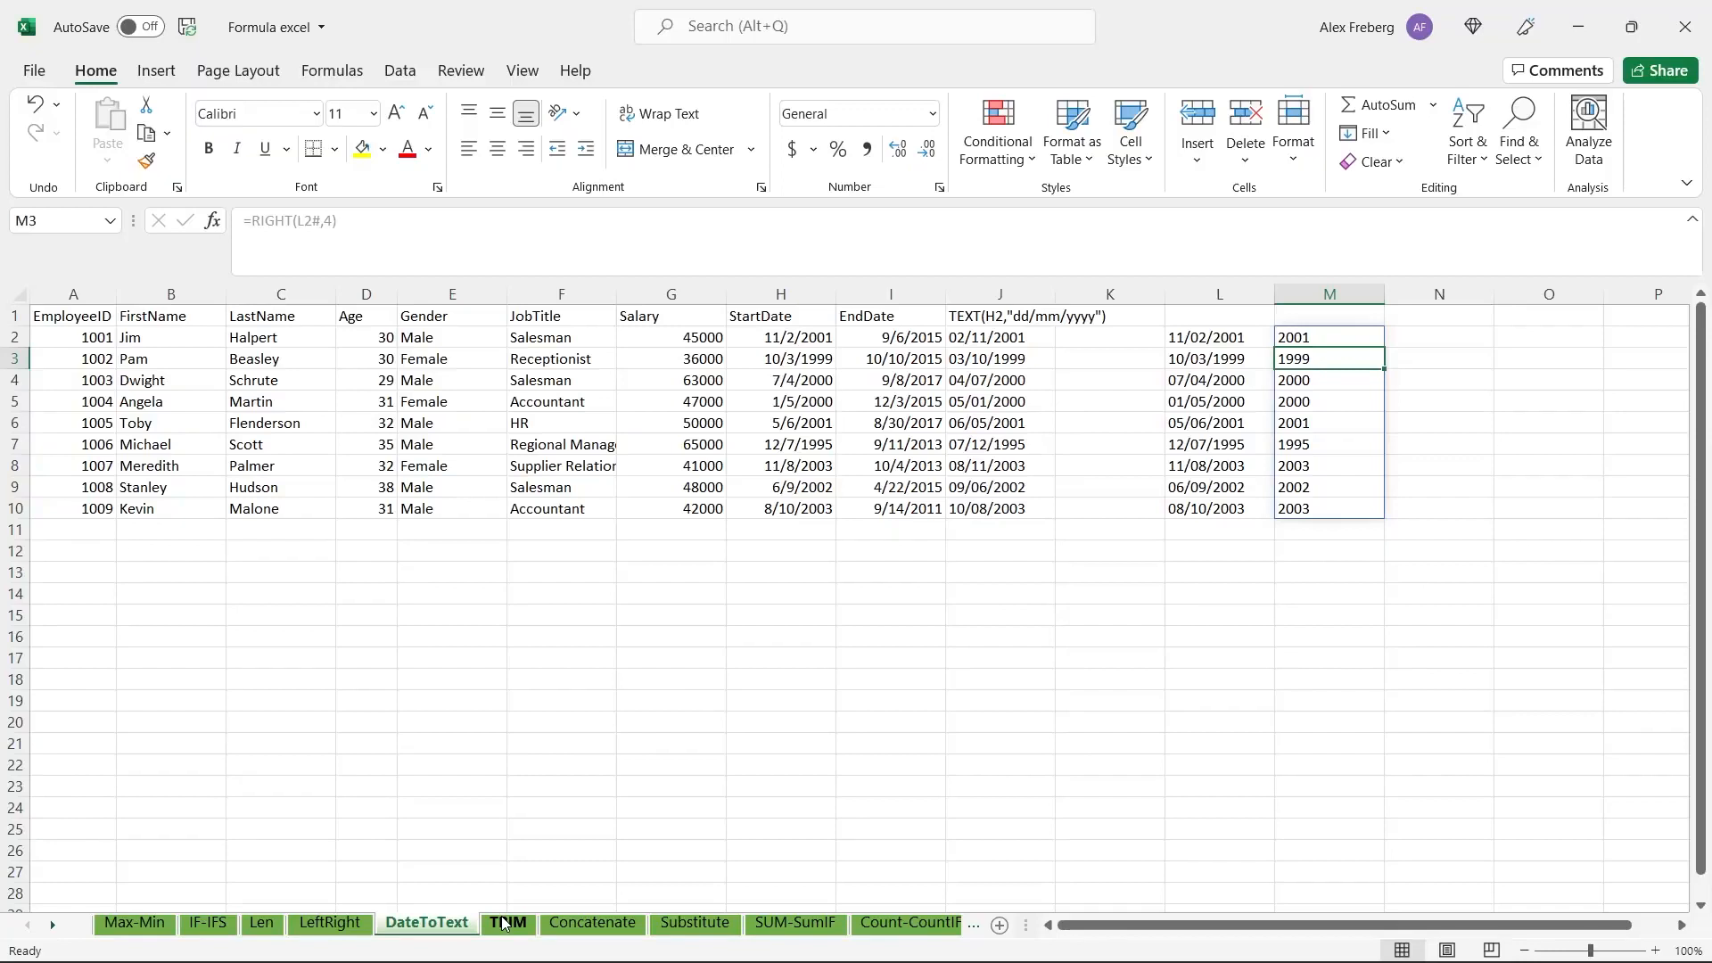
- Switch to the TRIM sheet and examine the LastName entries in C2:C10 for unwanted spaces
click(505, 922)
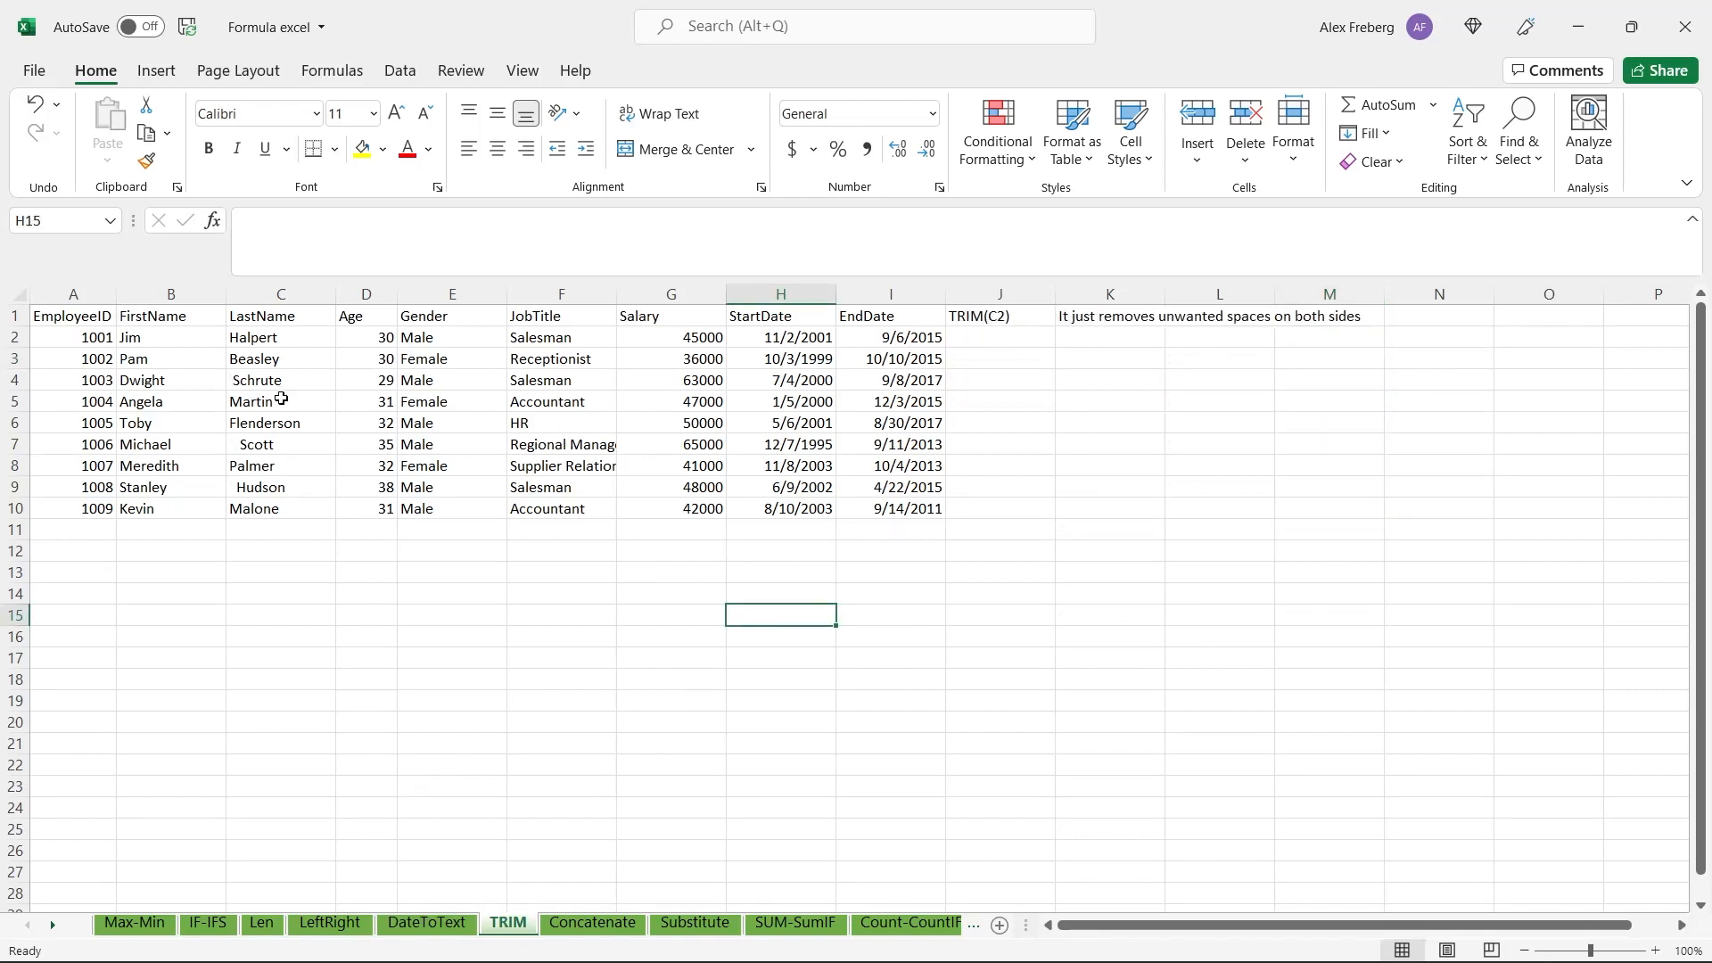
drag(252, 339, 276, 515)
click(285, 533)
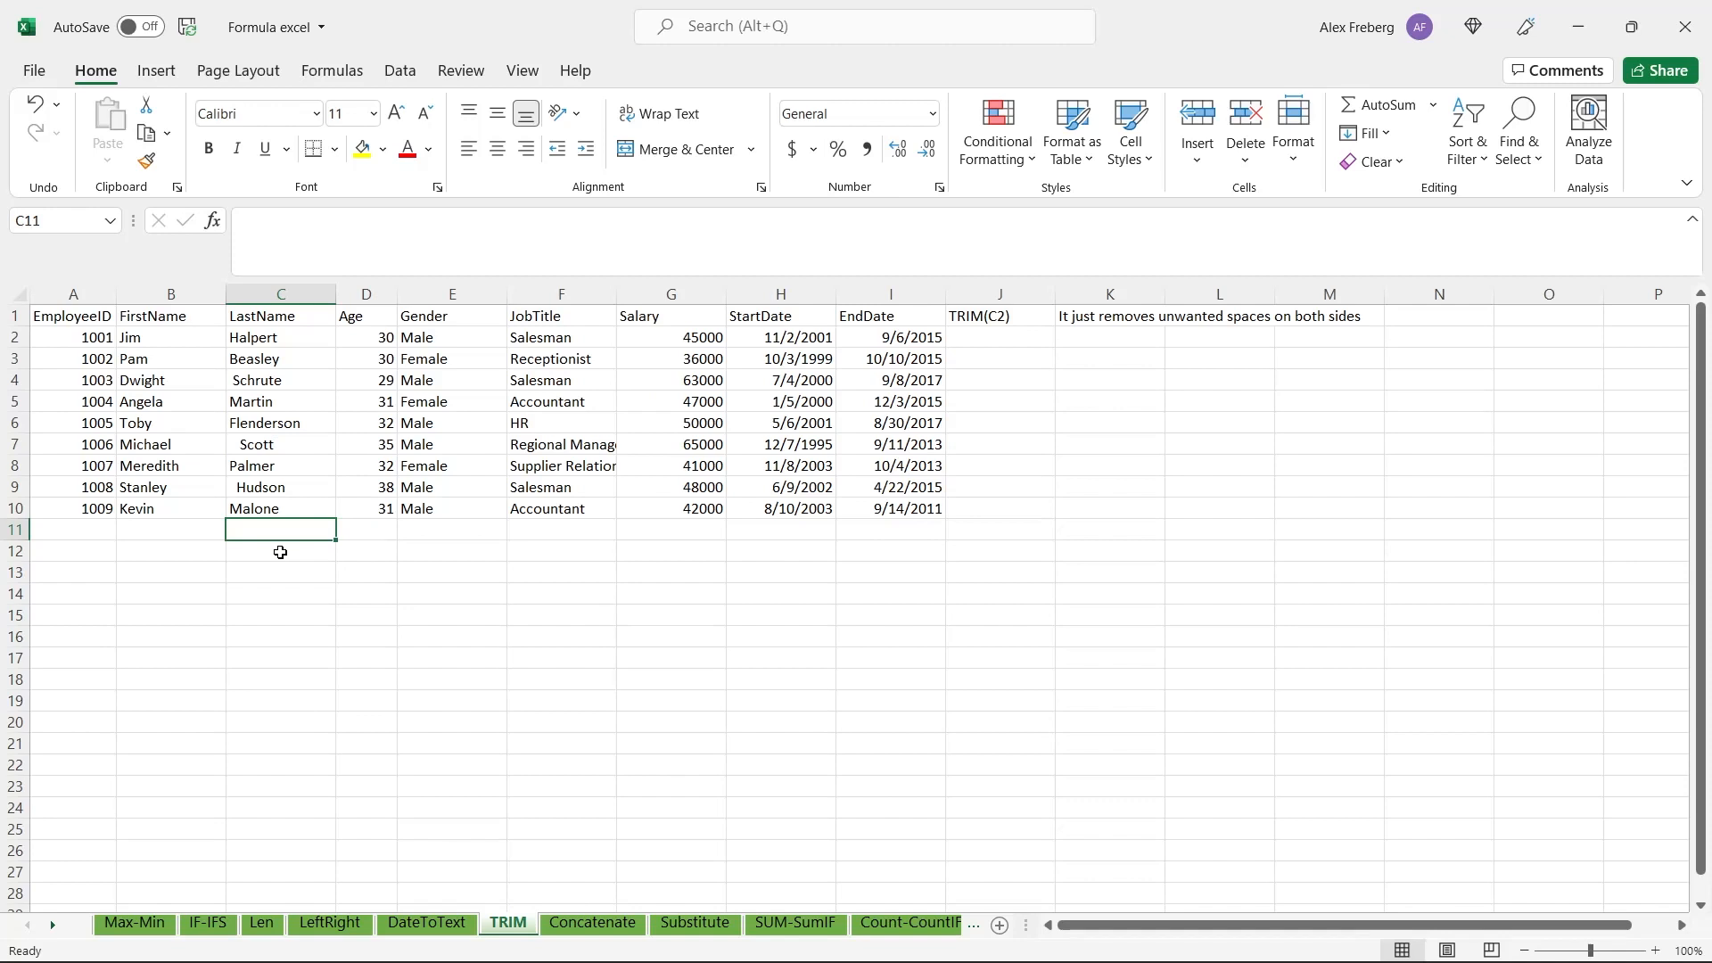
double_click(279, 504)
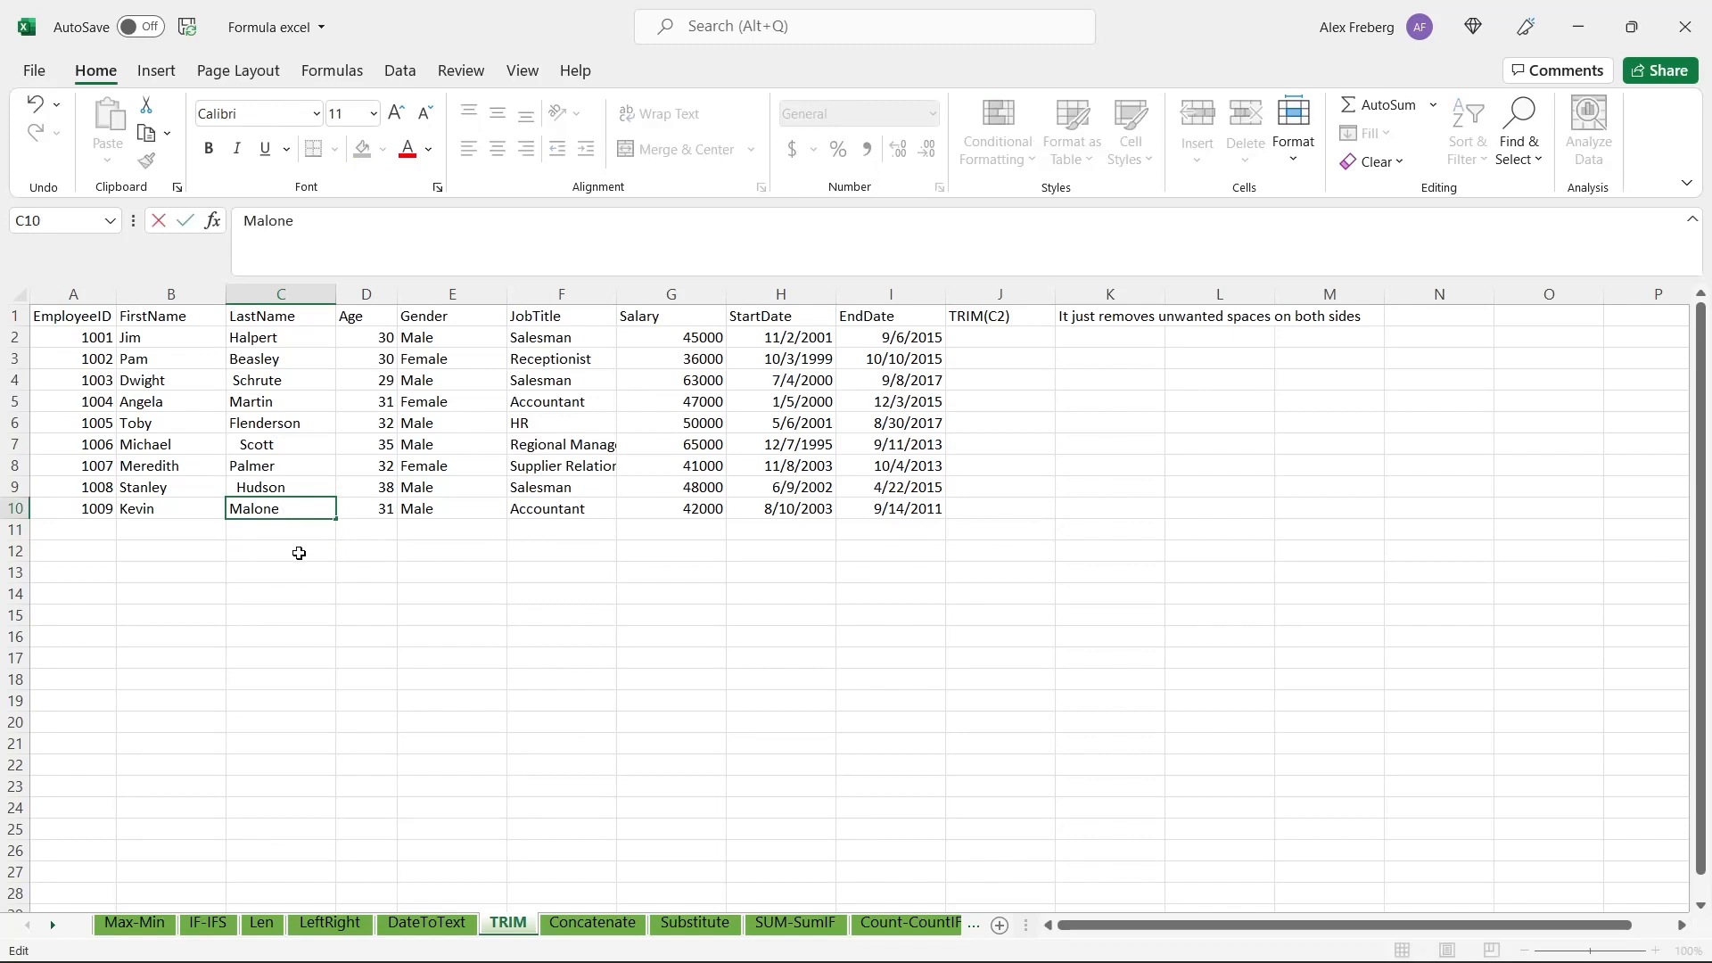
click(299, 553)
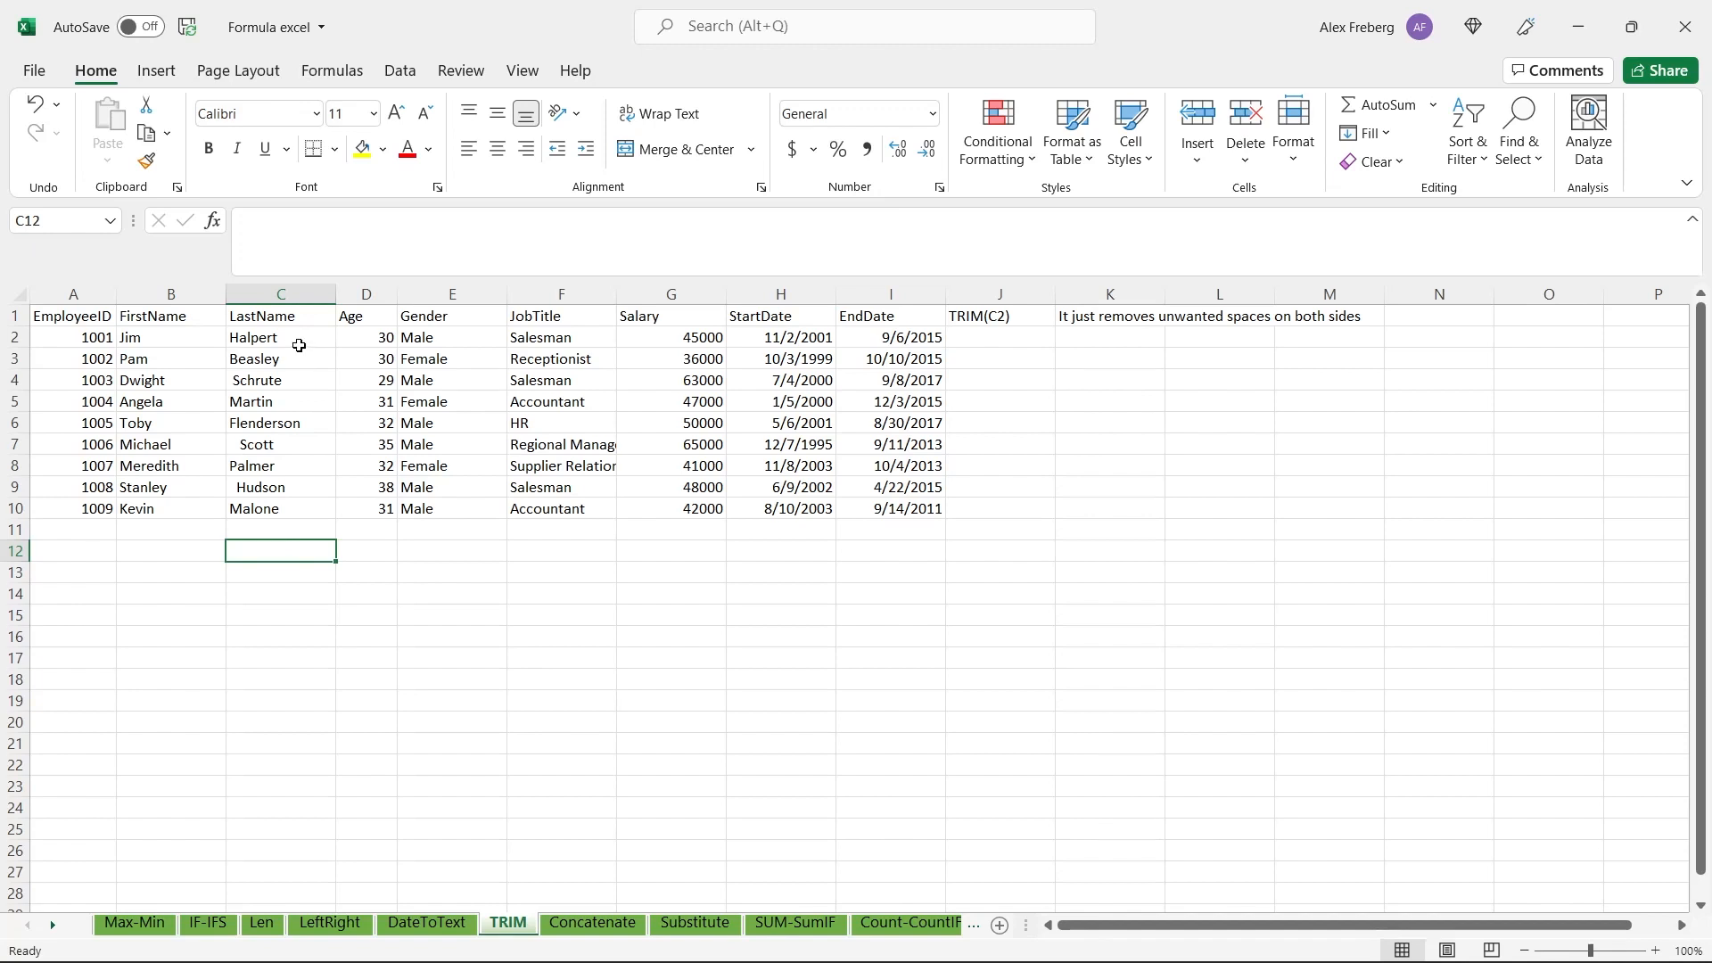
drag(302, 337, 303, 505)
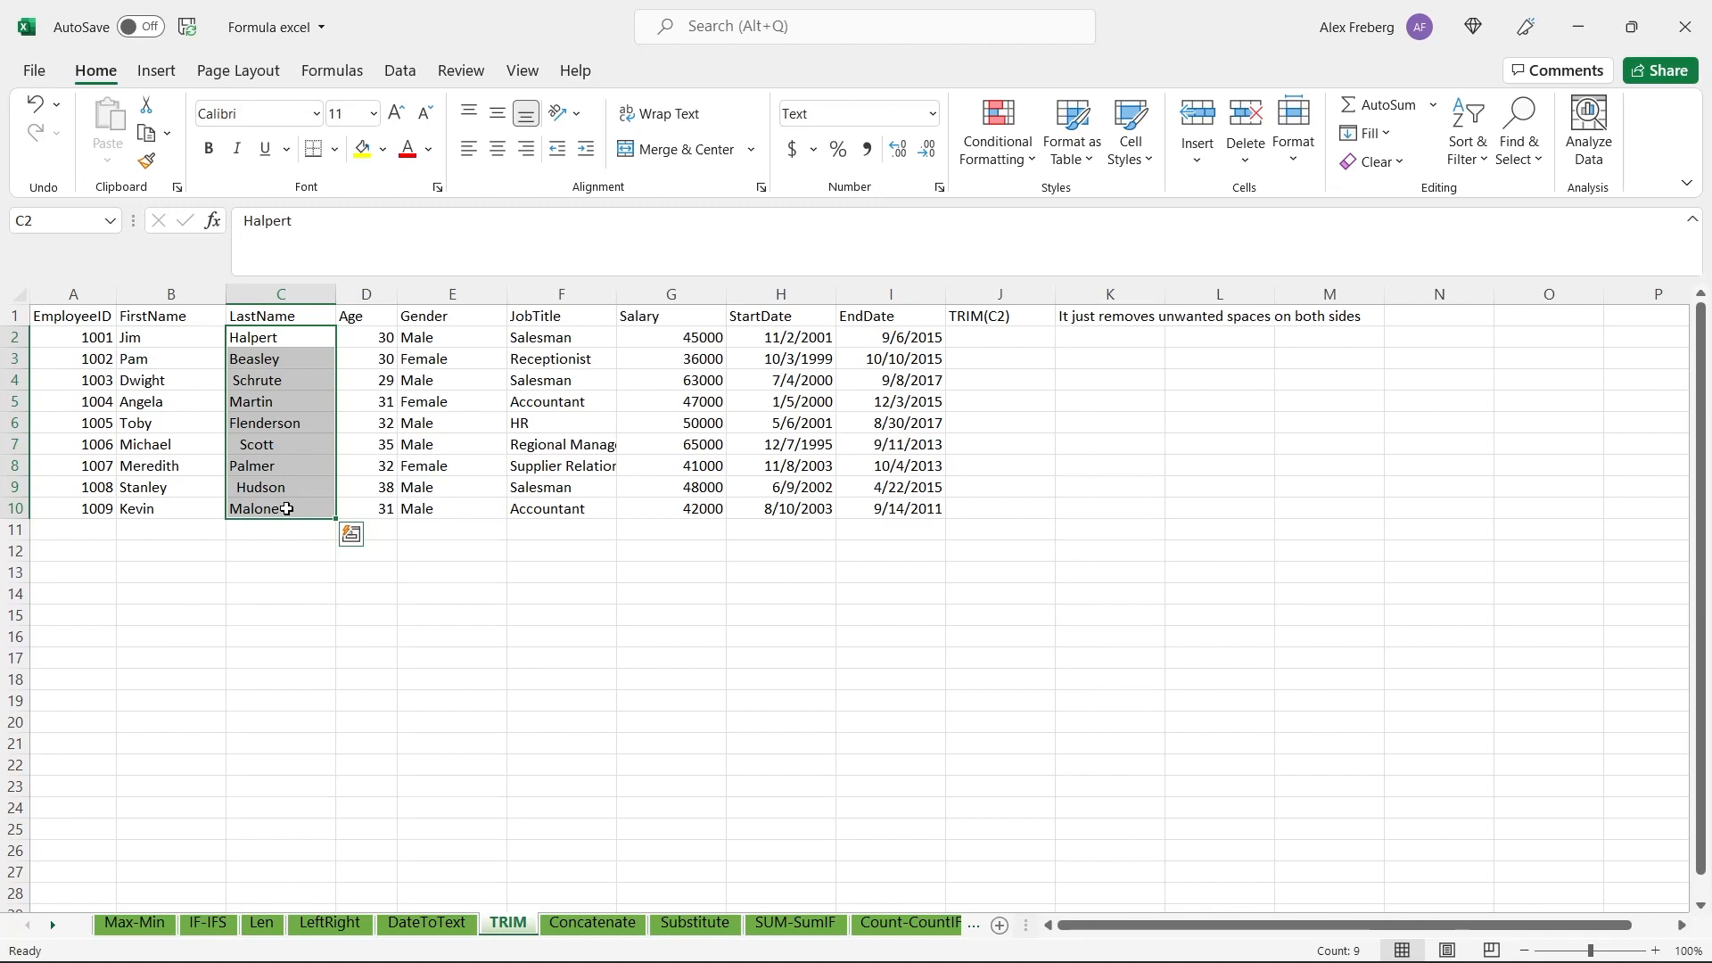
- Remove the extra spaces from the last names by entering =TRIM(C2:C10) in J2
click(286, 337)
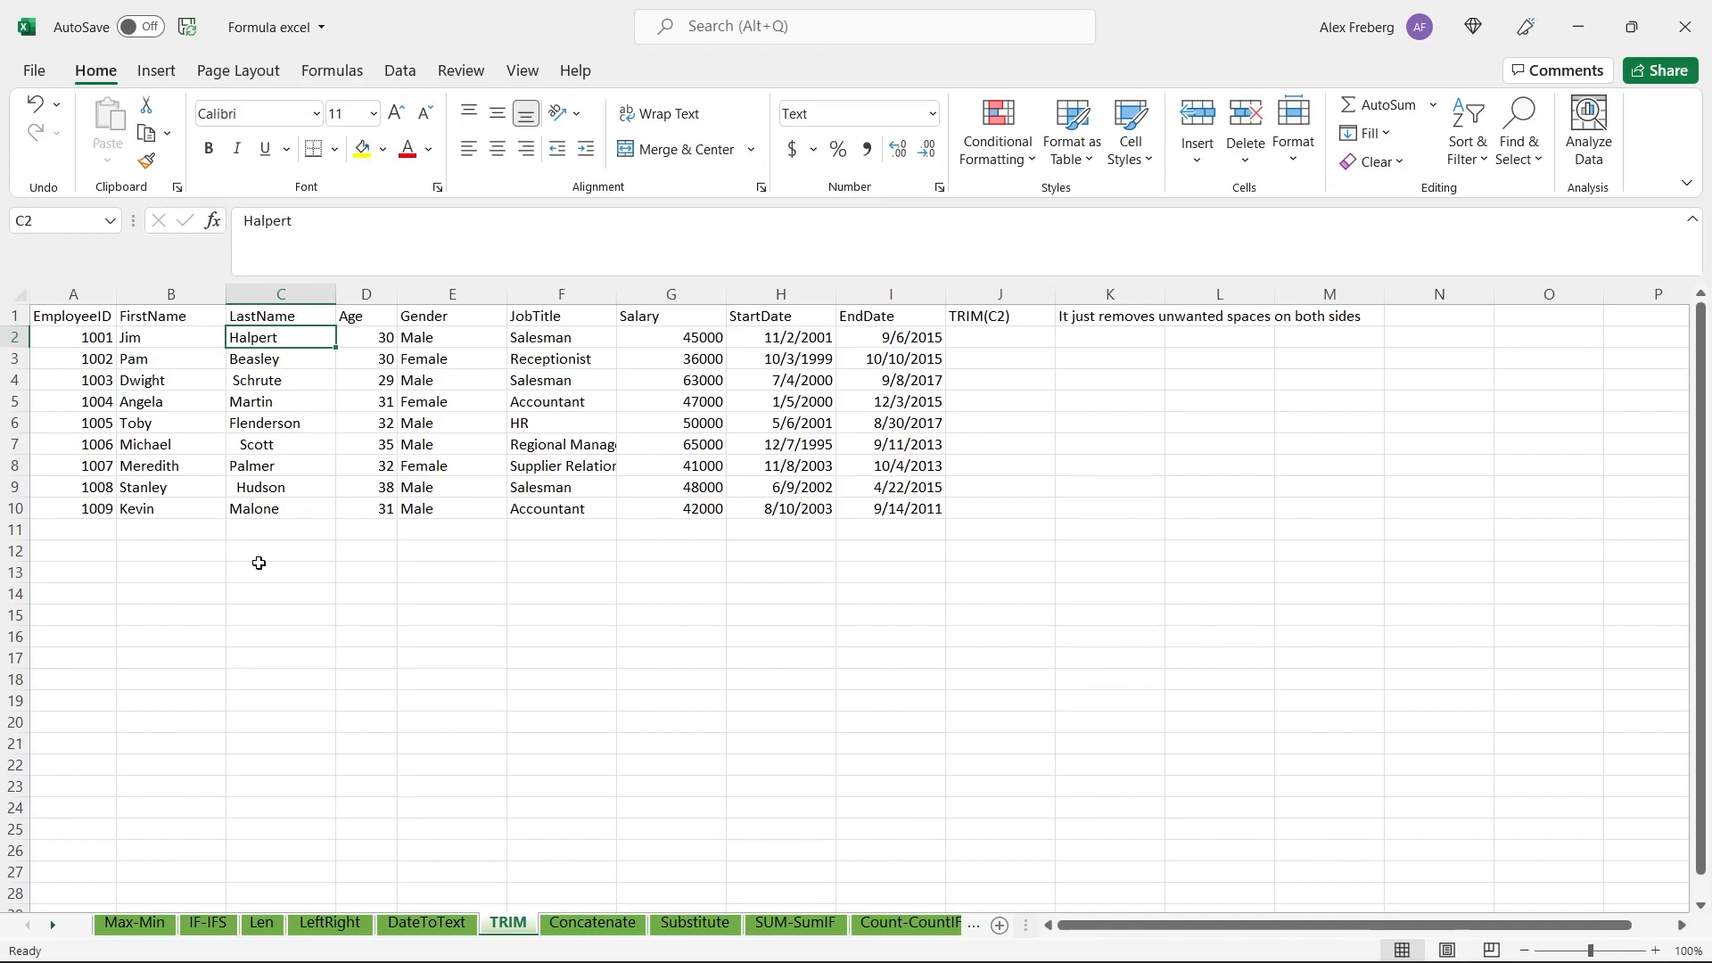
click(1018, 339)
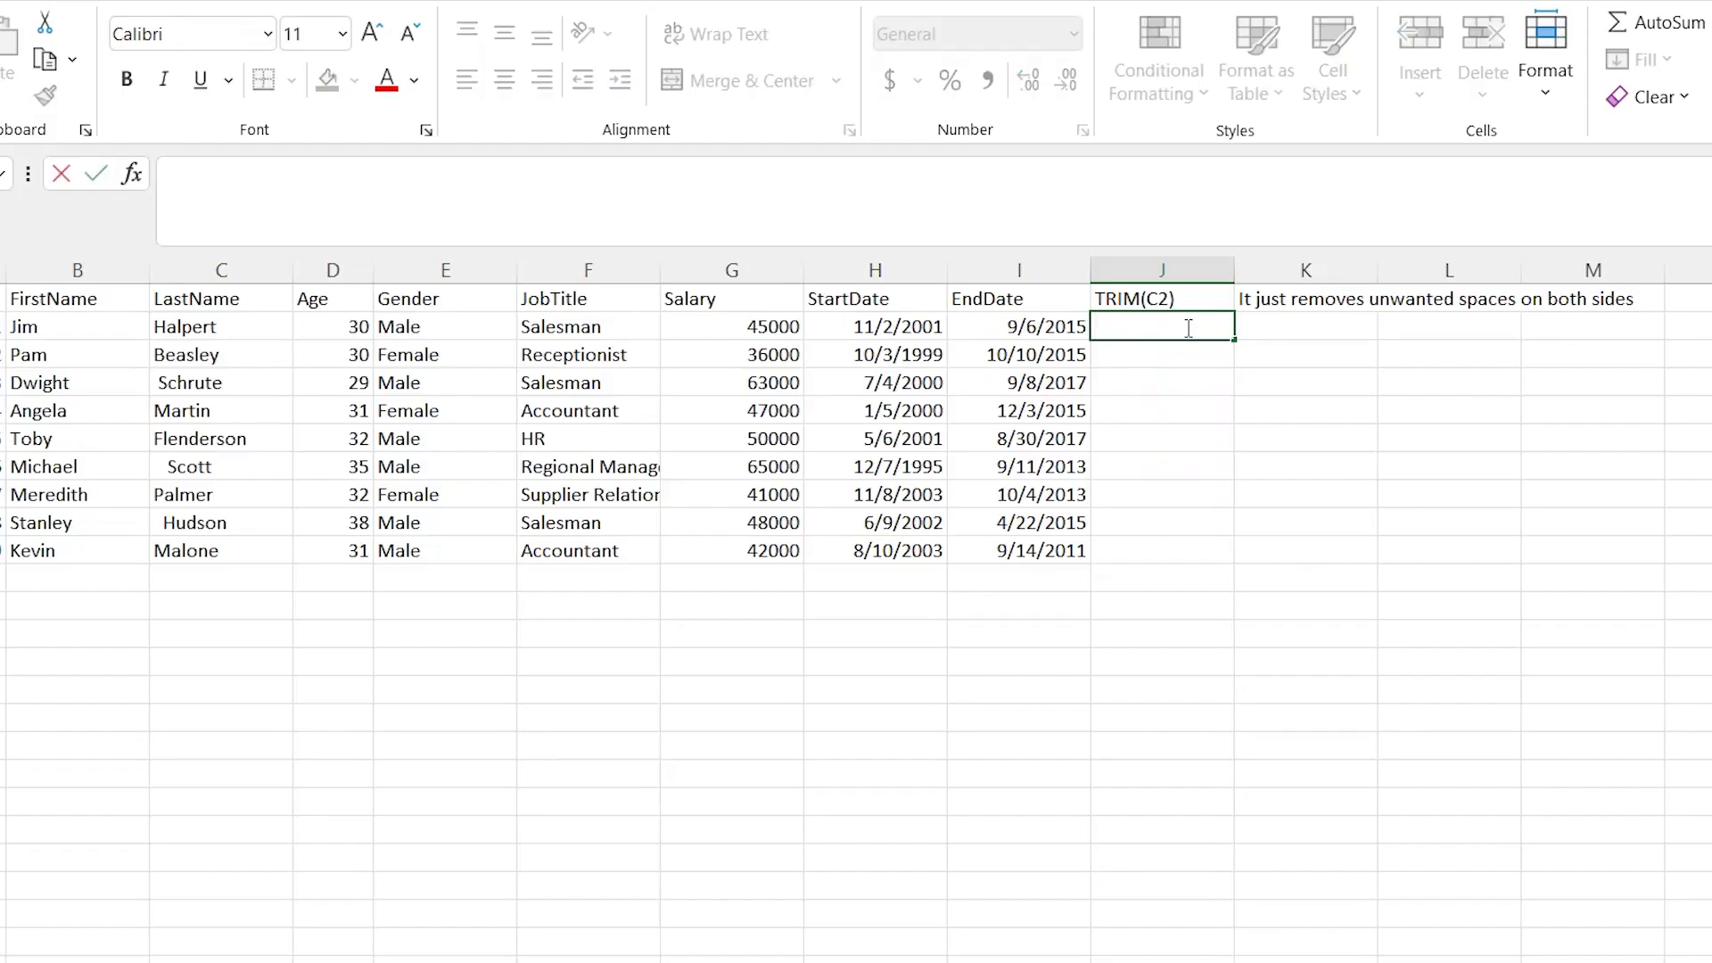
text(=TRIM)
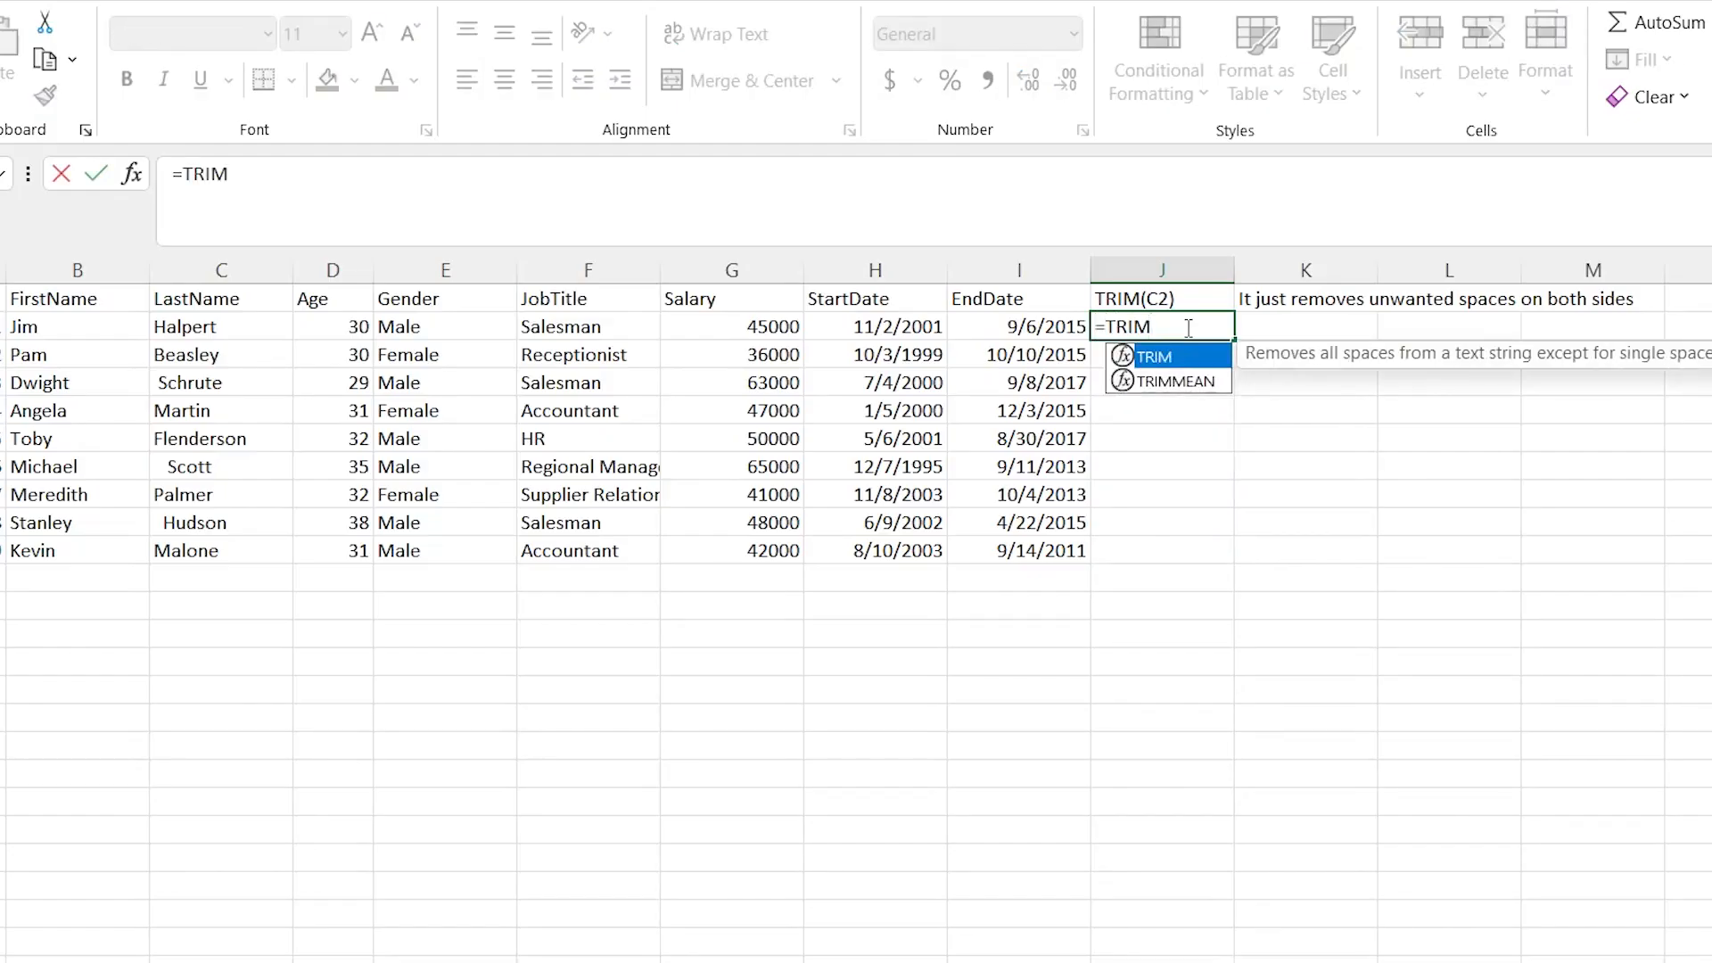
text(()
key(BackSpace)
text(()
click(232, 326)
shift+click(236, 550)
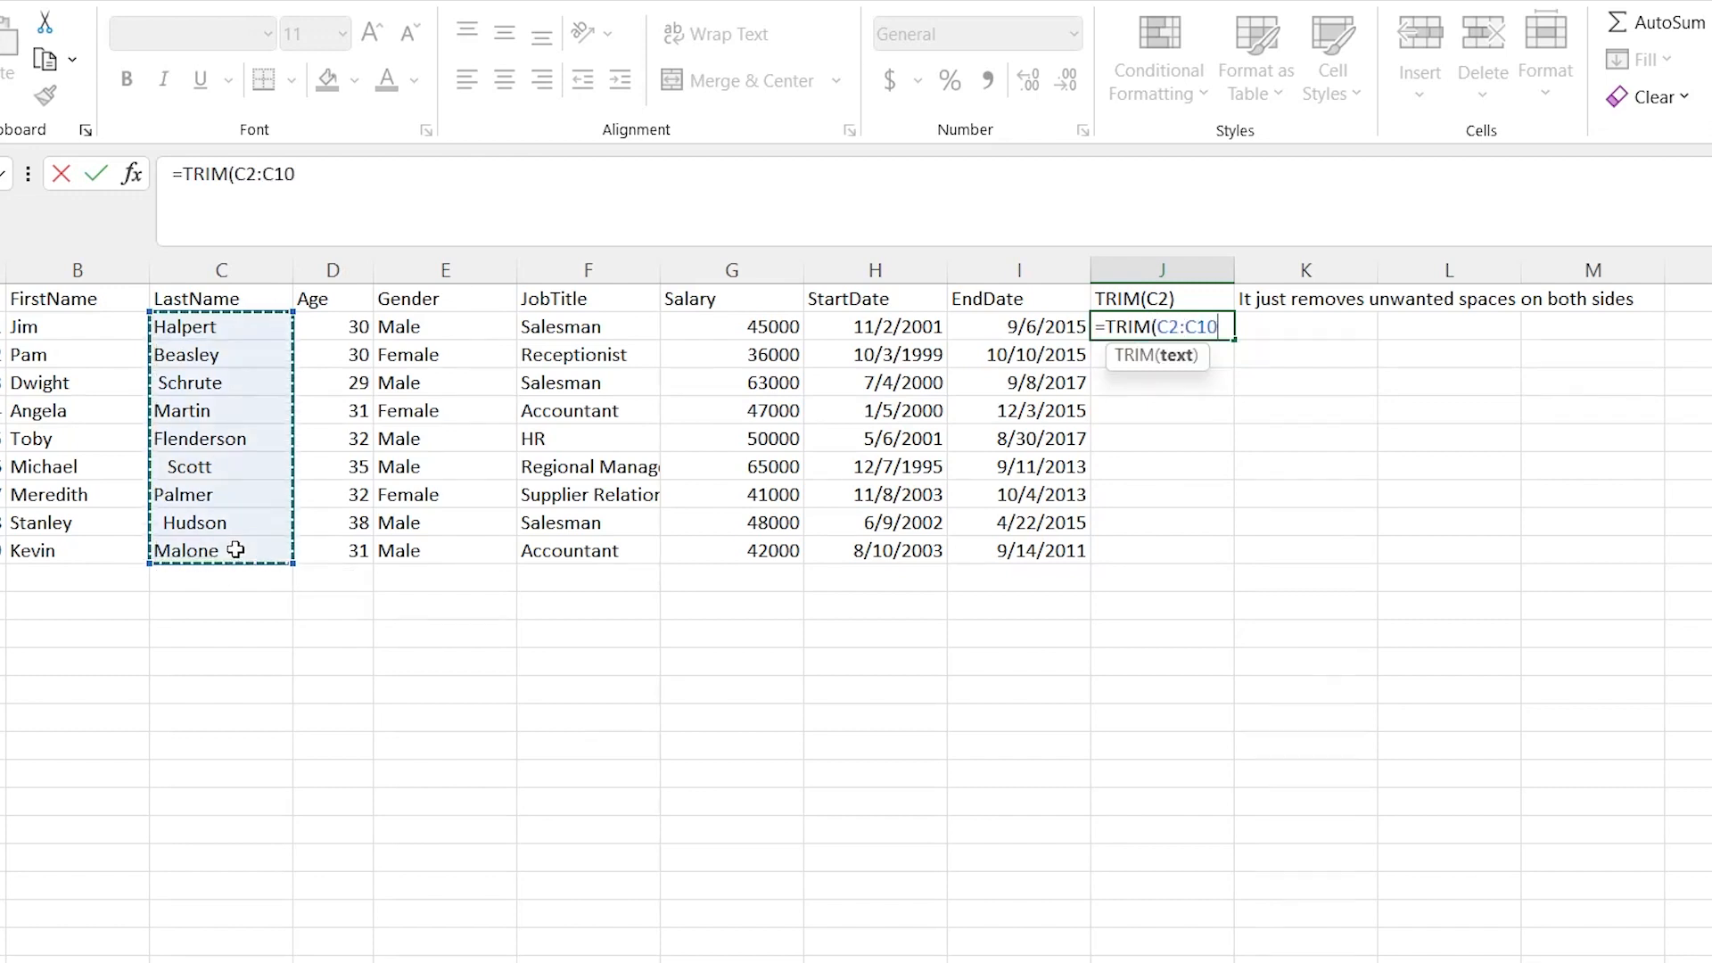
key(Return)
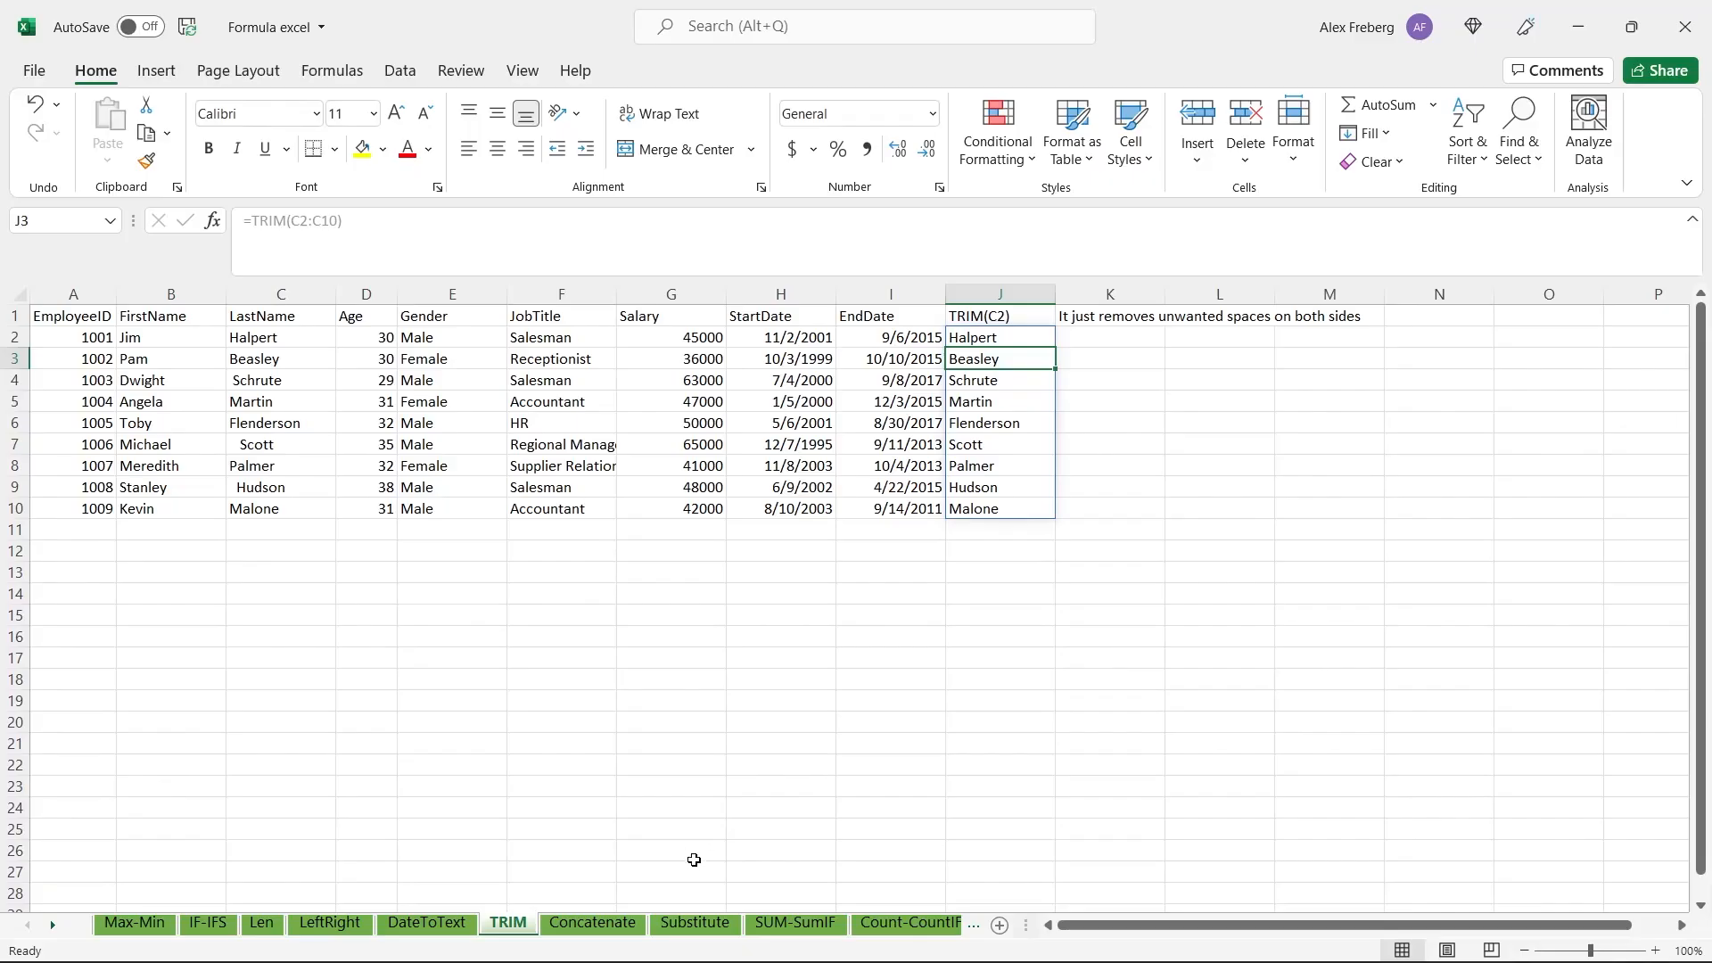
- Switch to the Concatenate sheet, start a CONCATENATE formula in J2, and check the function's Help article before closing it
click(592, 922)
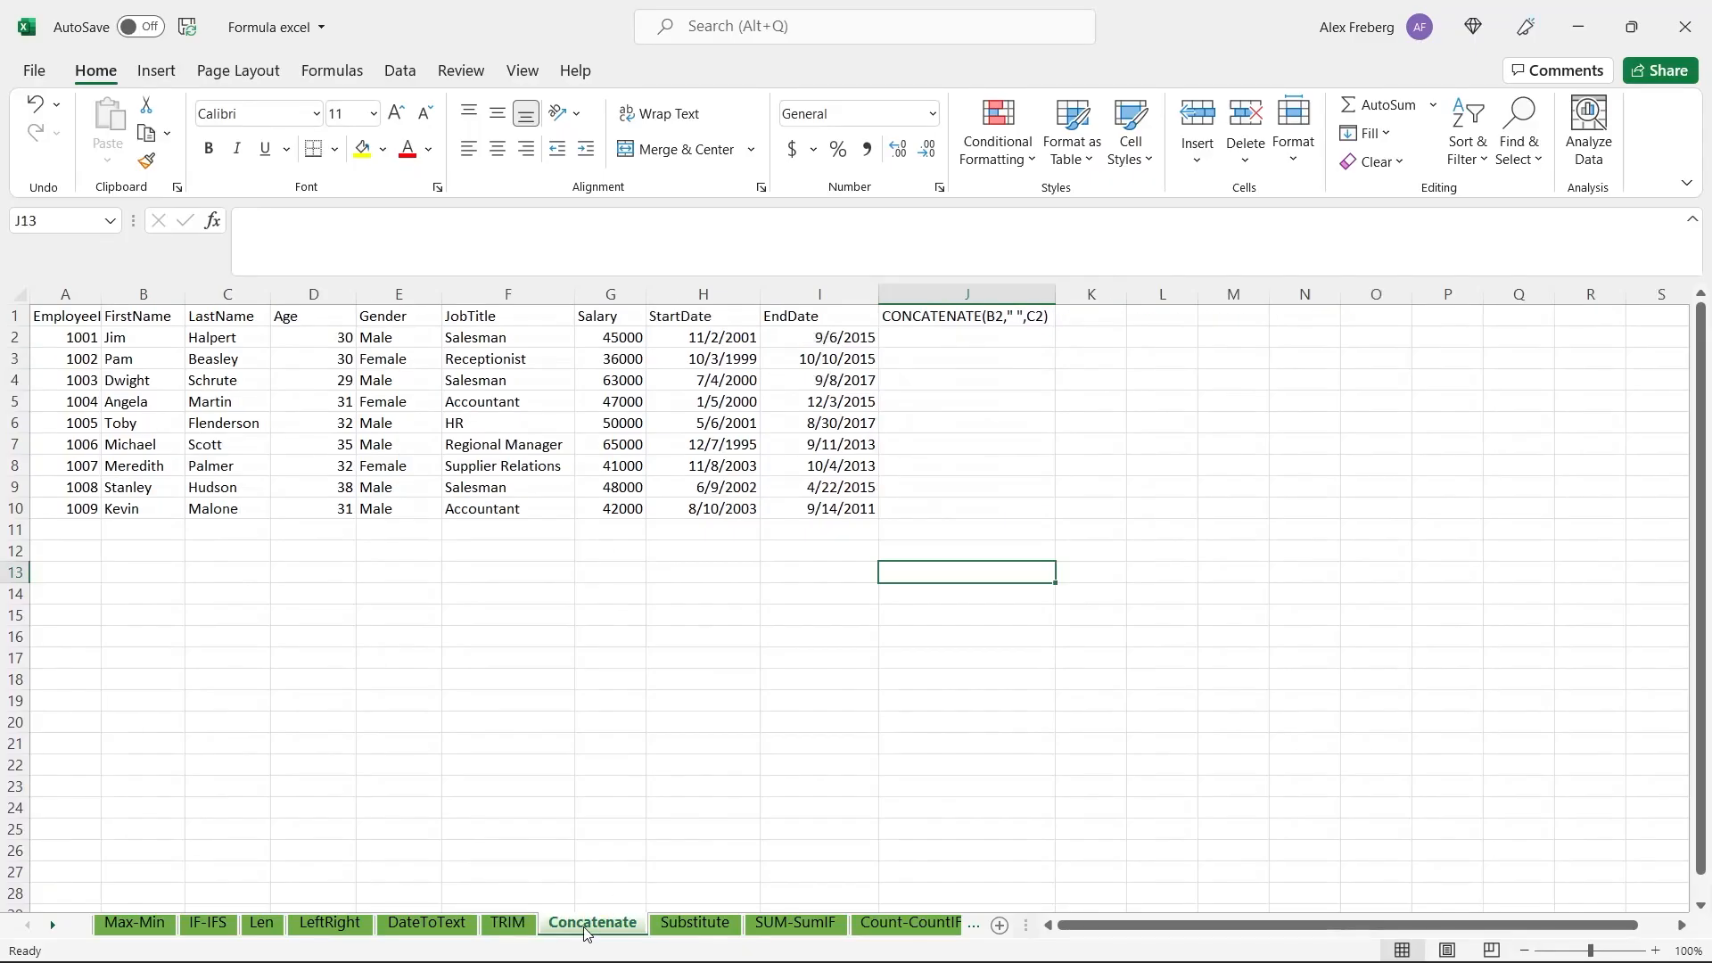
click(967, 527)
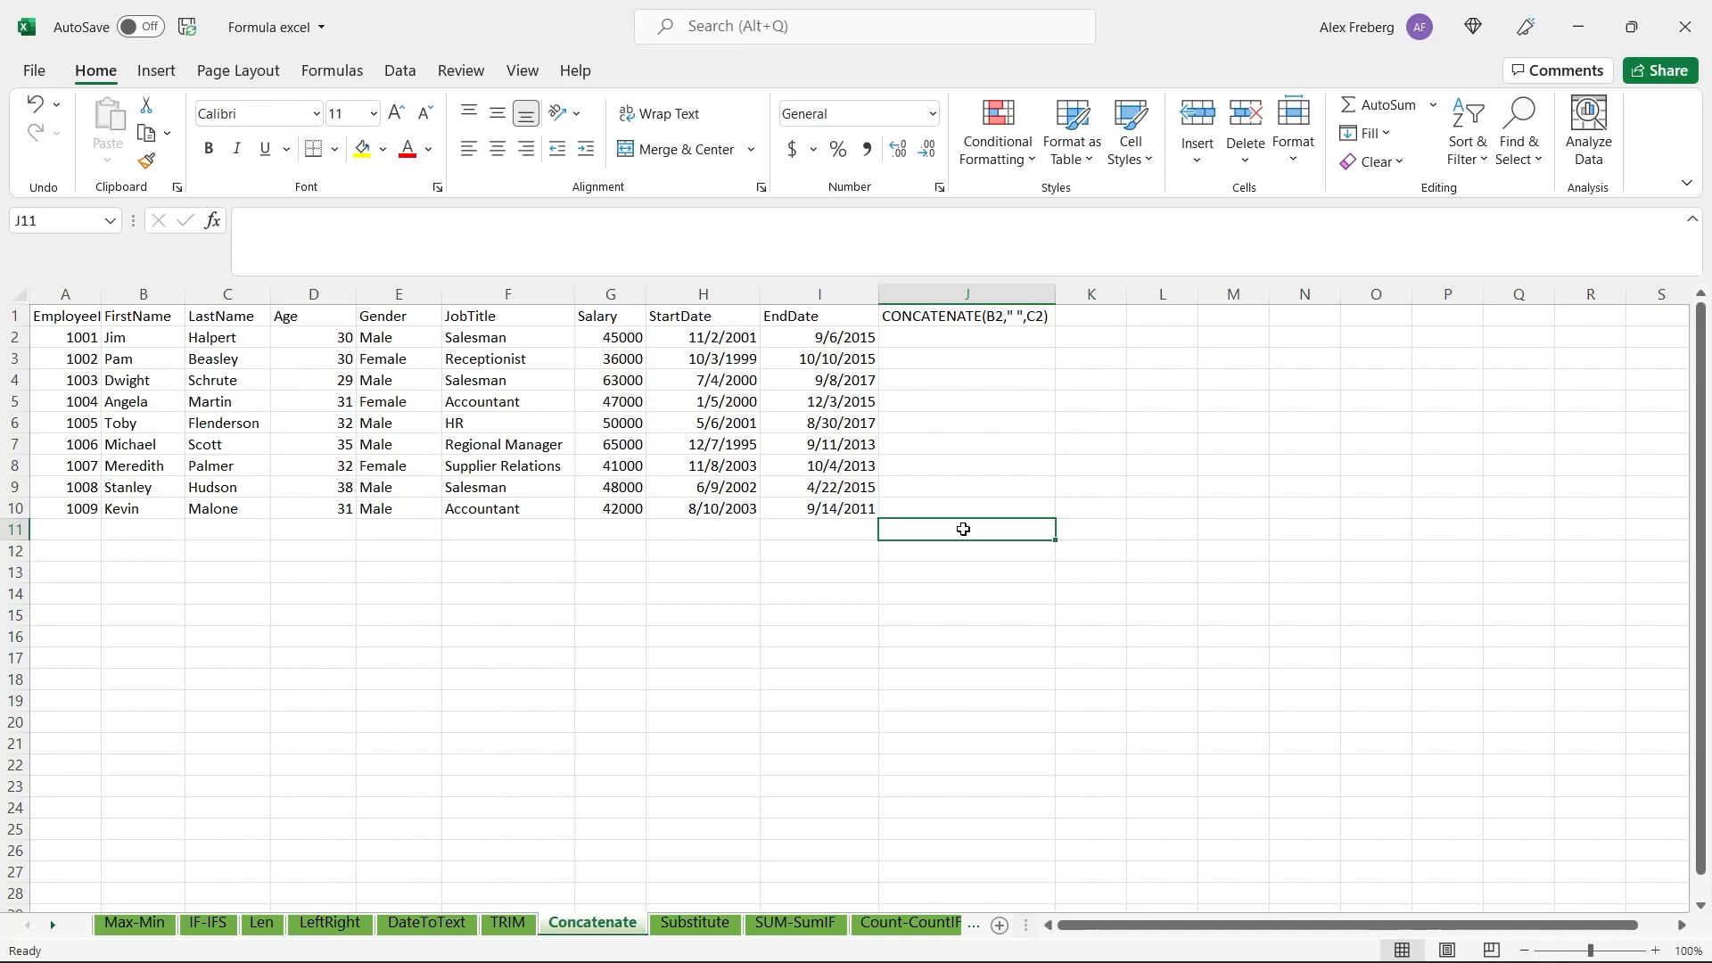
click(970, 336)
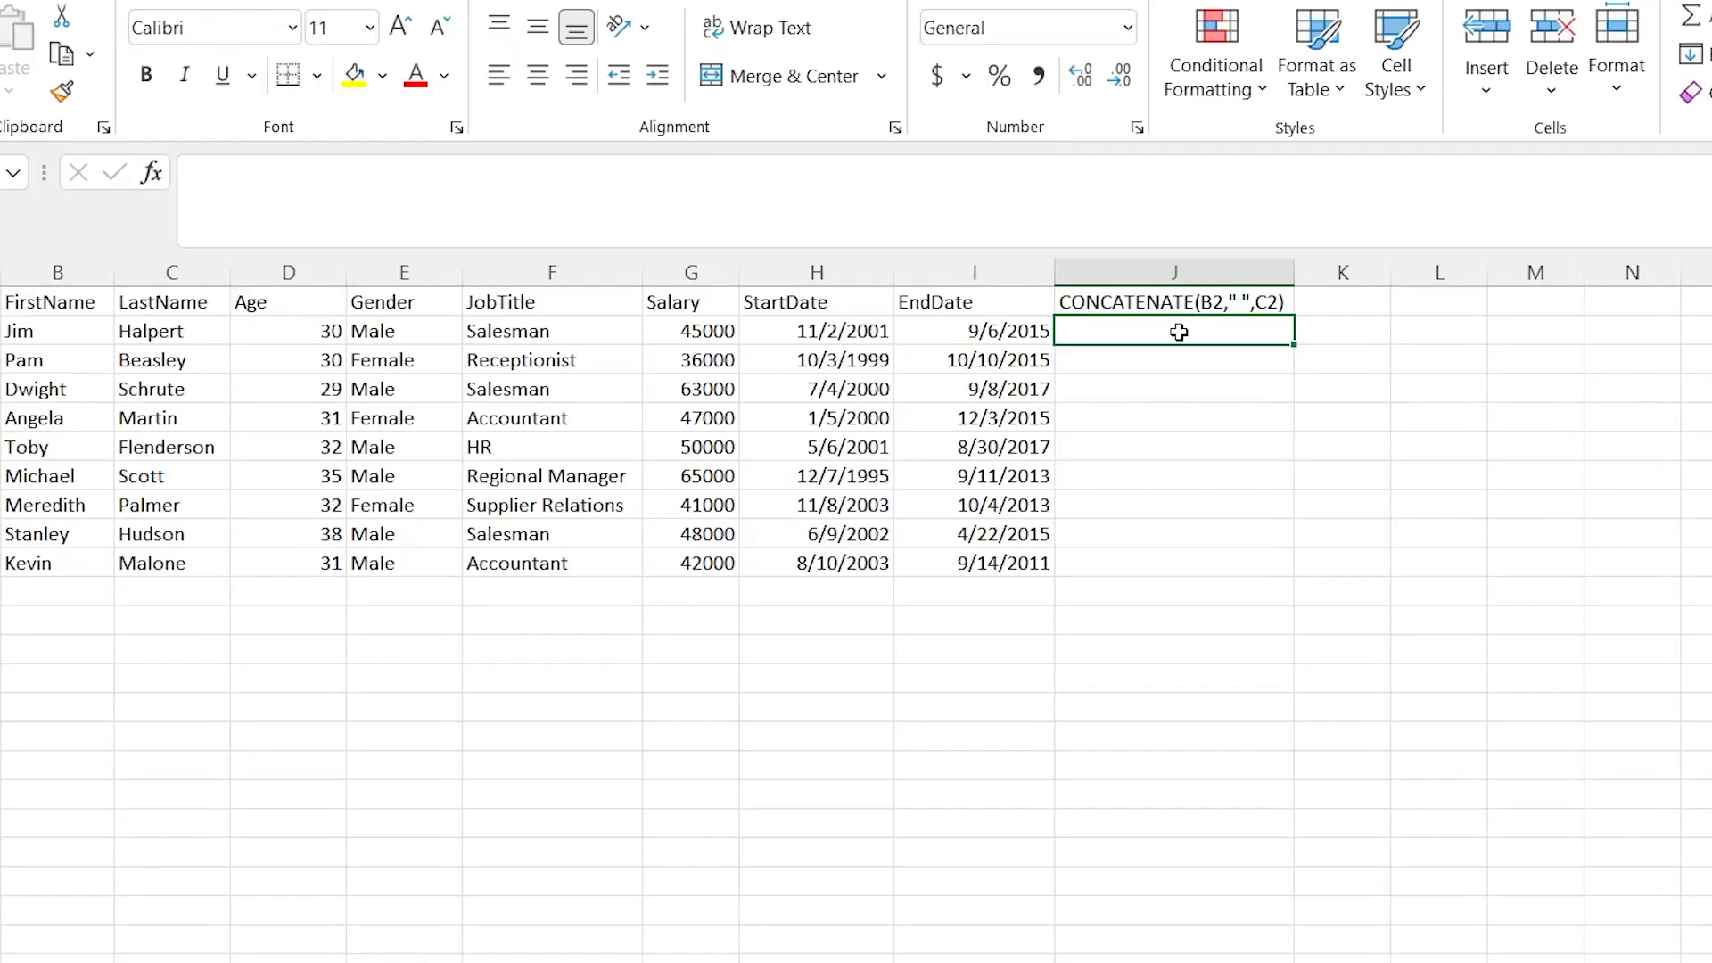
text(=)
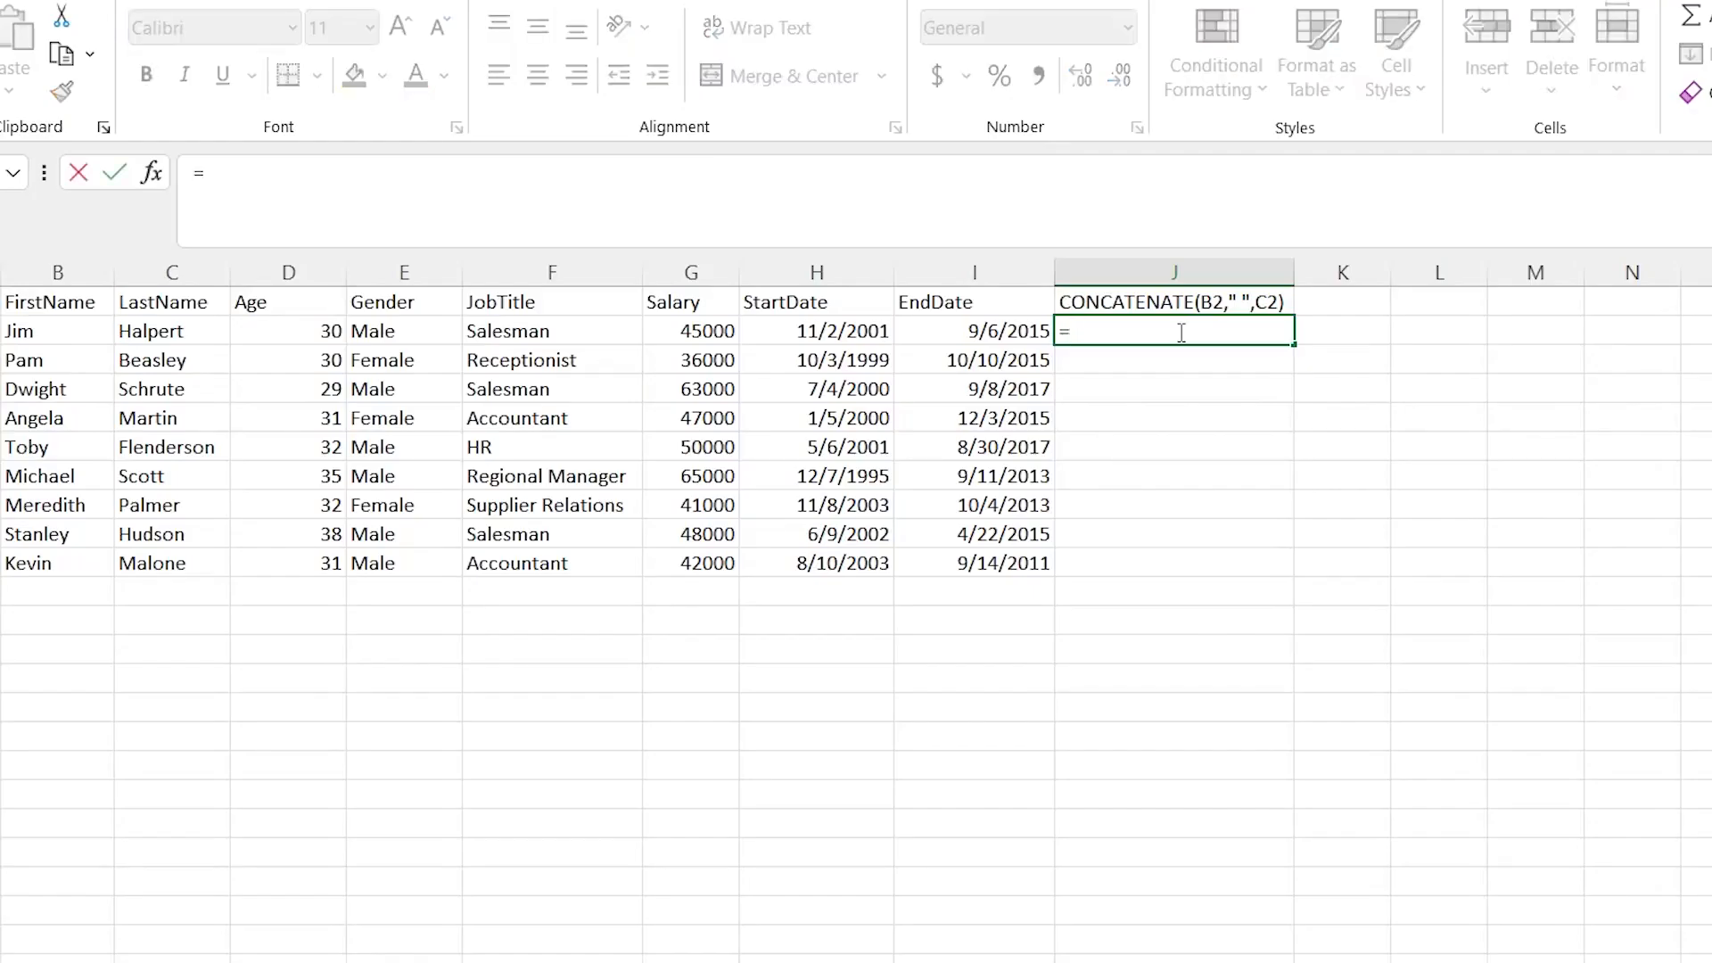
text(CON)
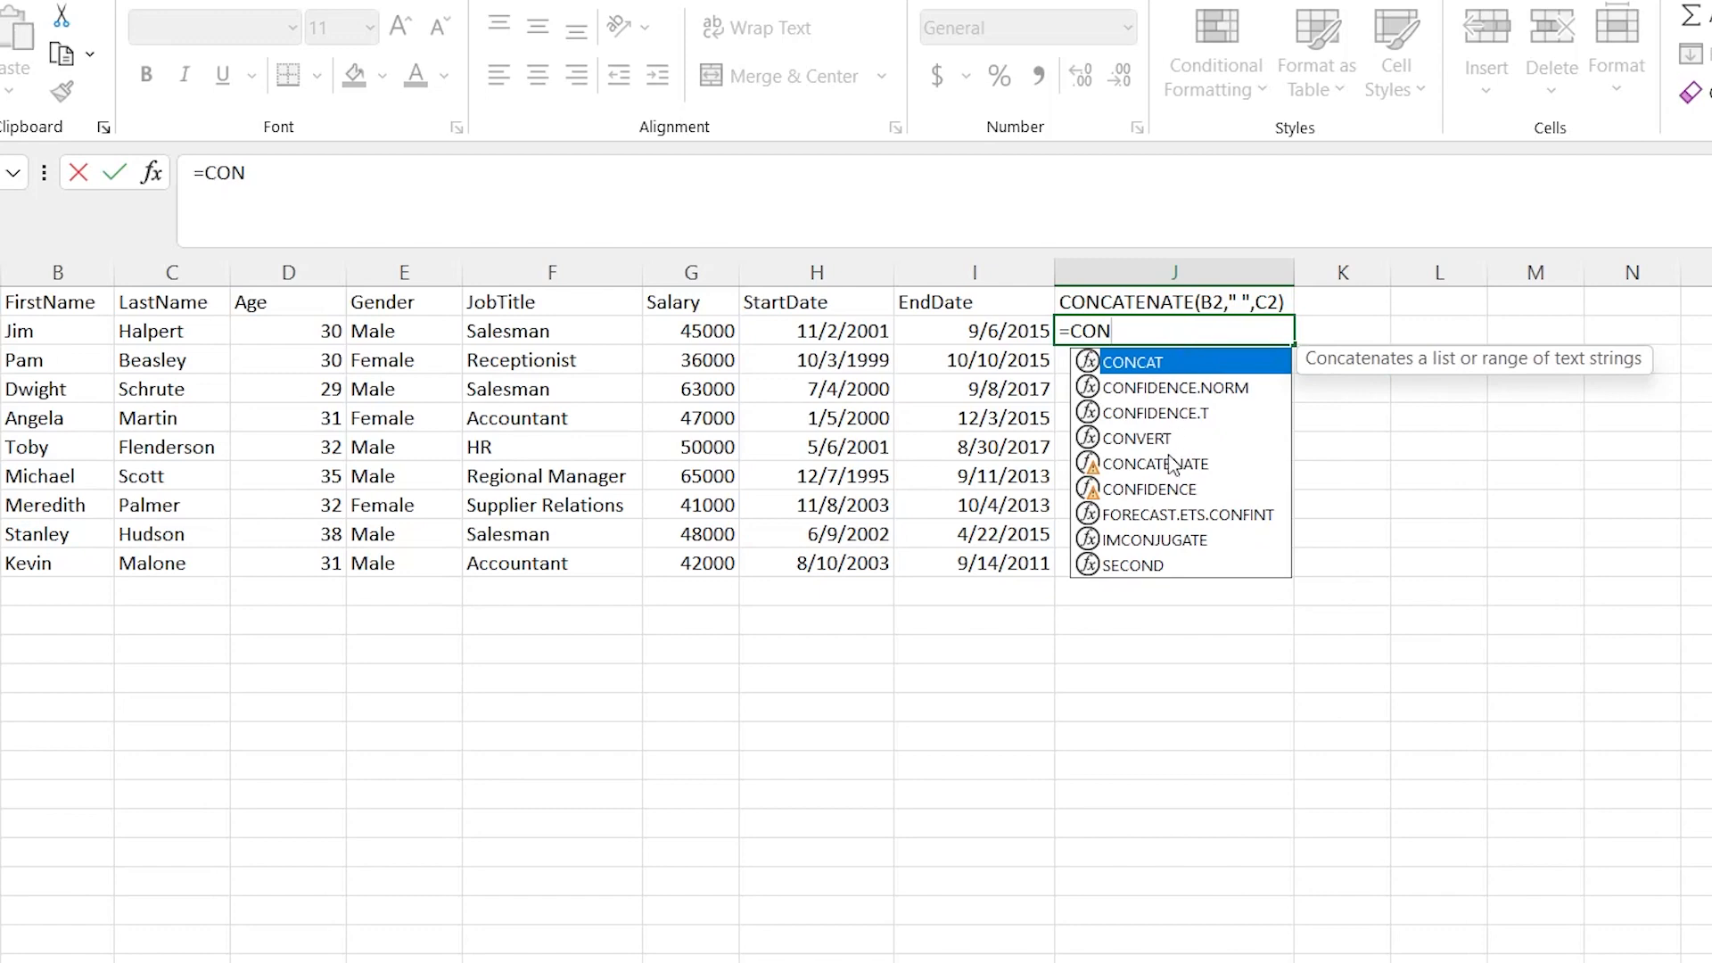
double_click(1163, 463)
click(1159, 364)
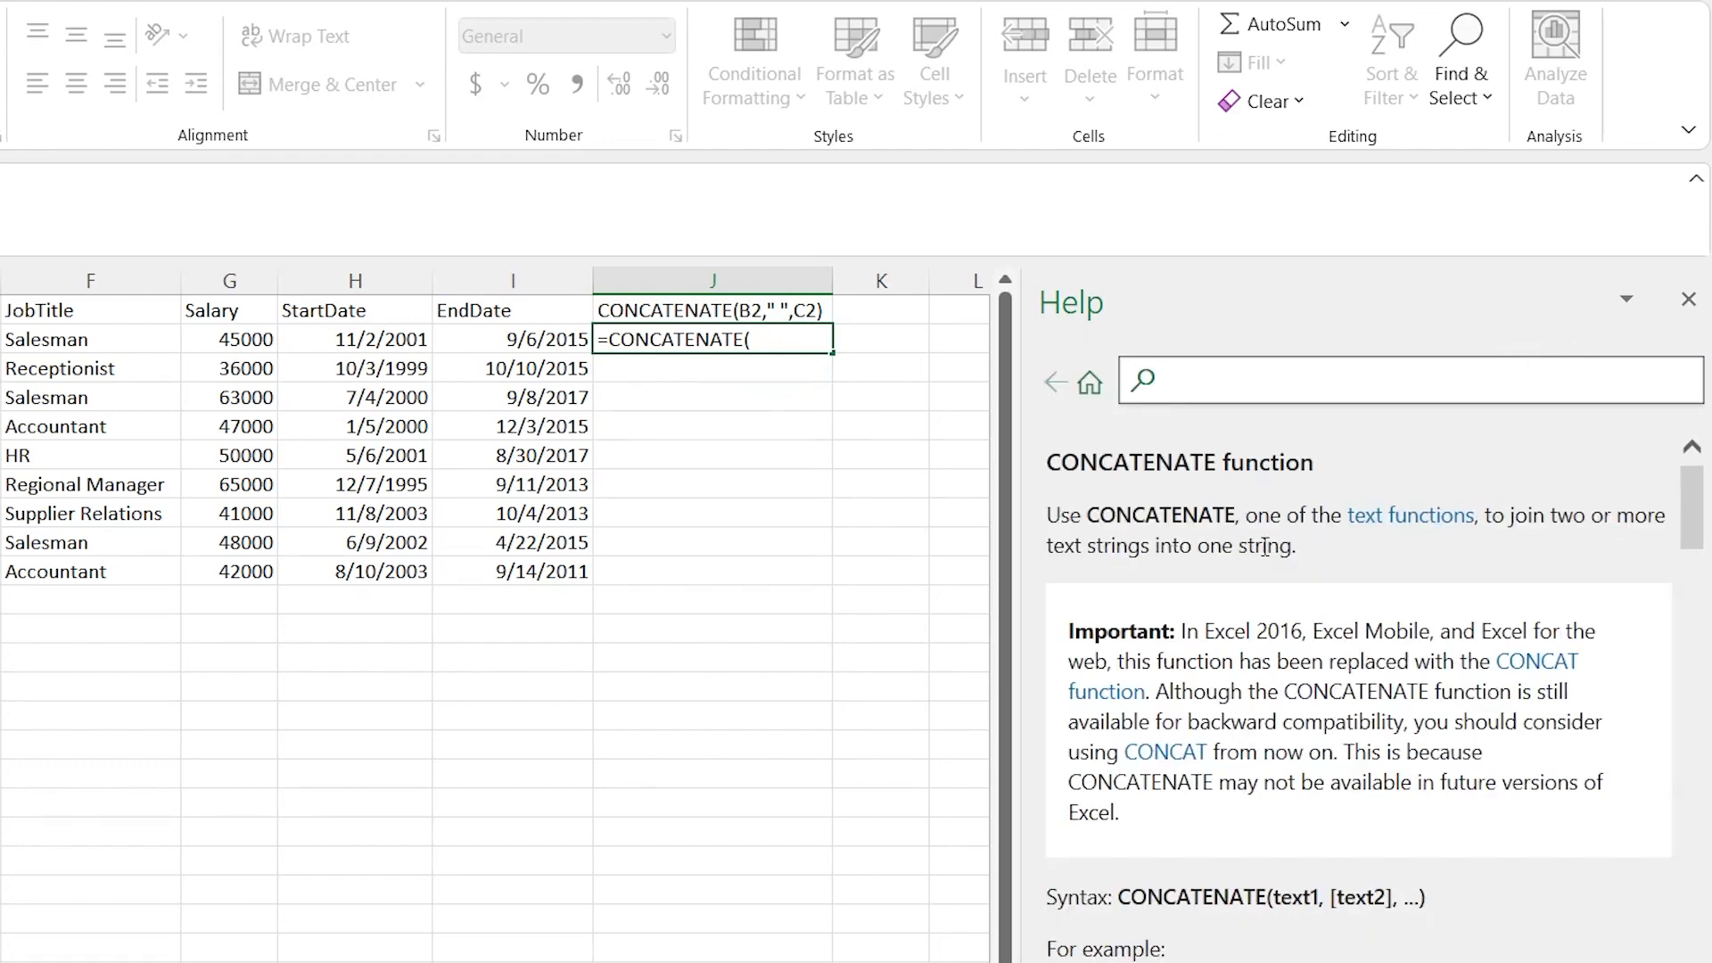
click(1687, 299)
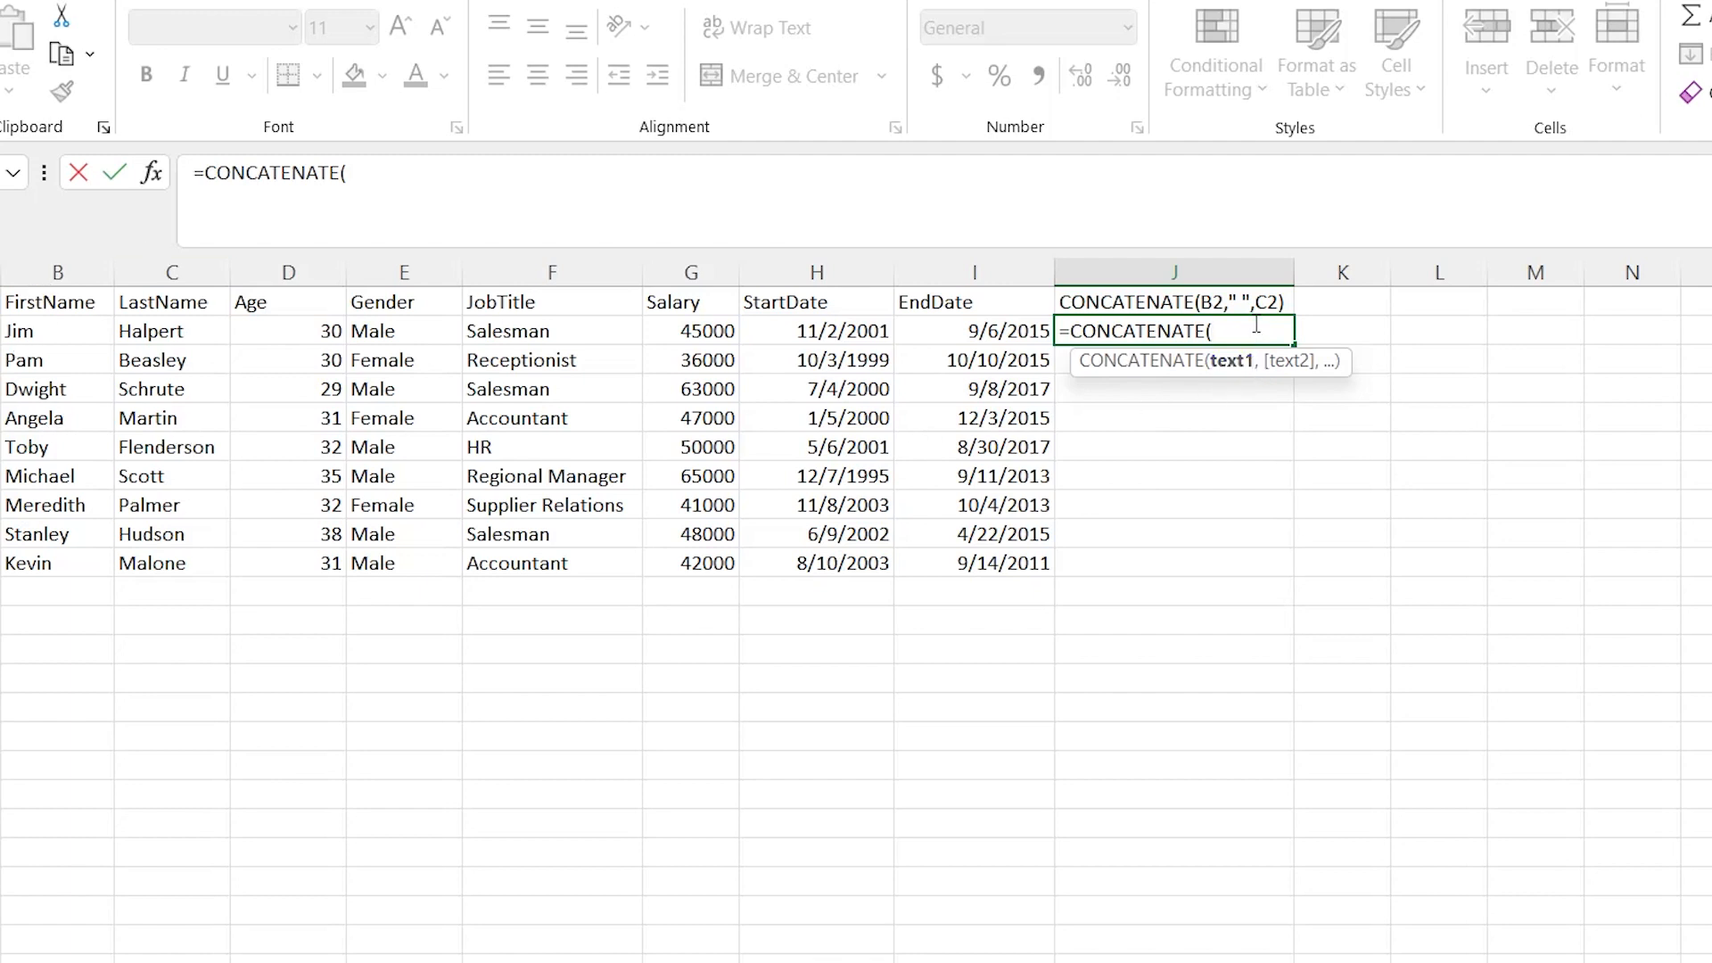
- Complete the formula in J2 as =CONCATENATE(B2,C2) to join the first and last names
click(78, 332)
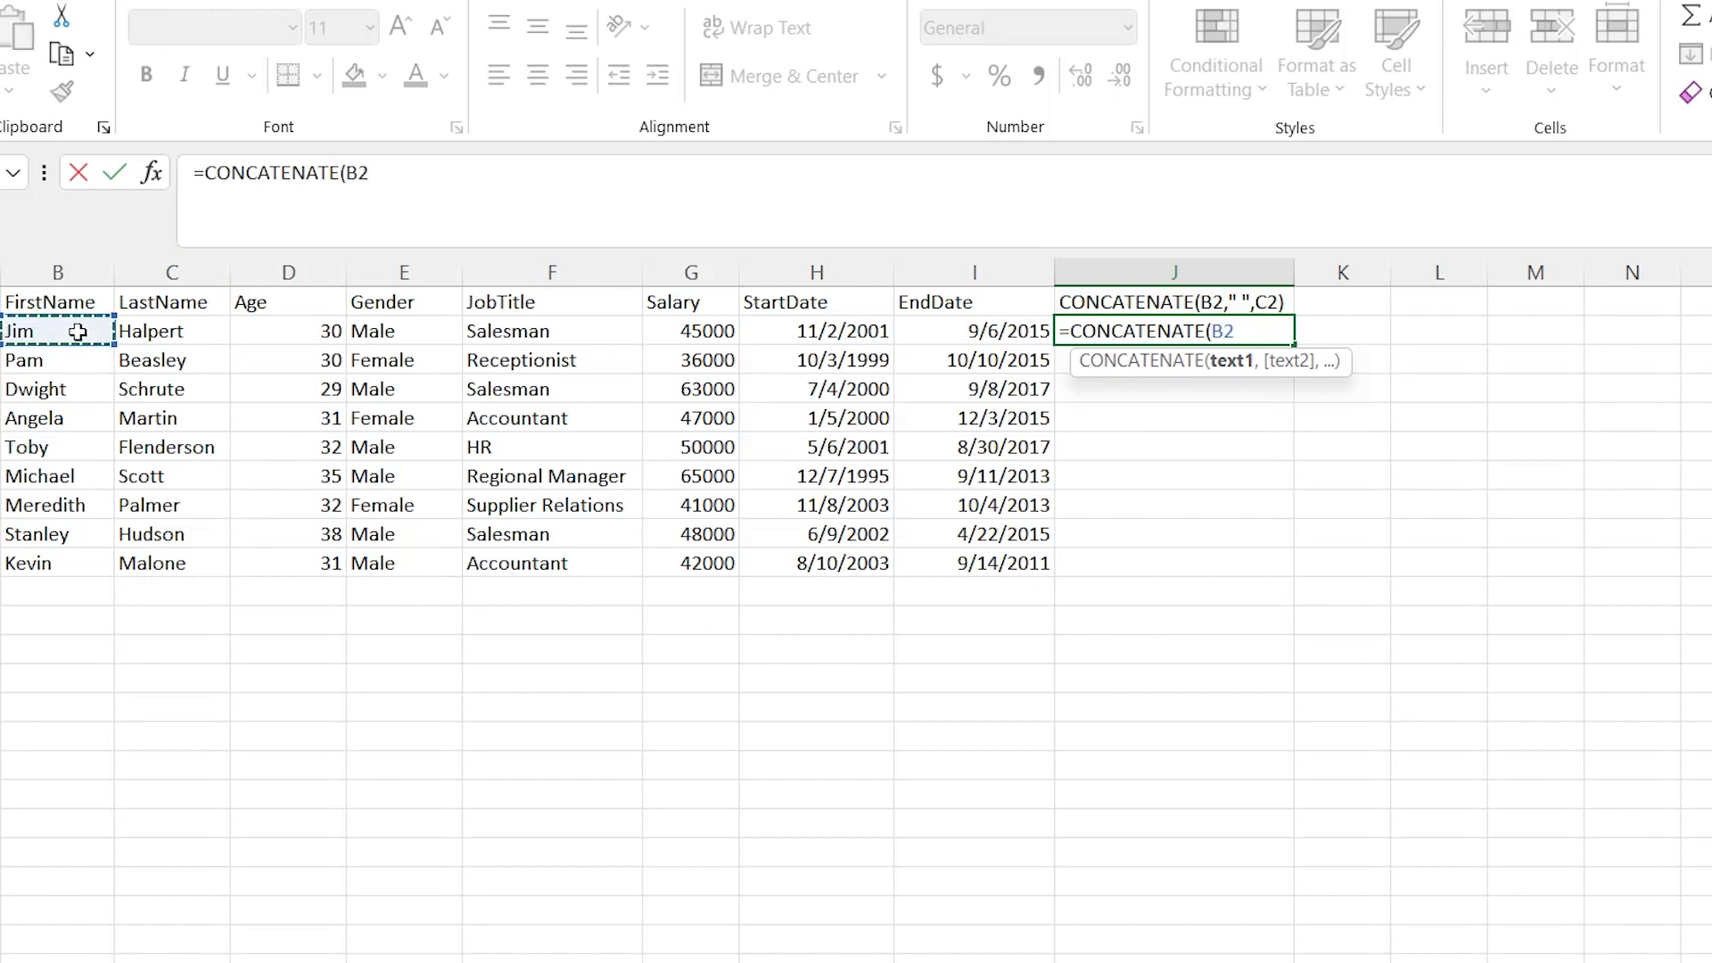
text(,)
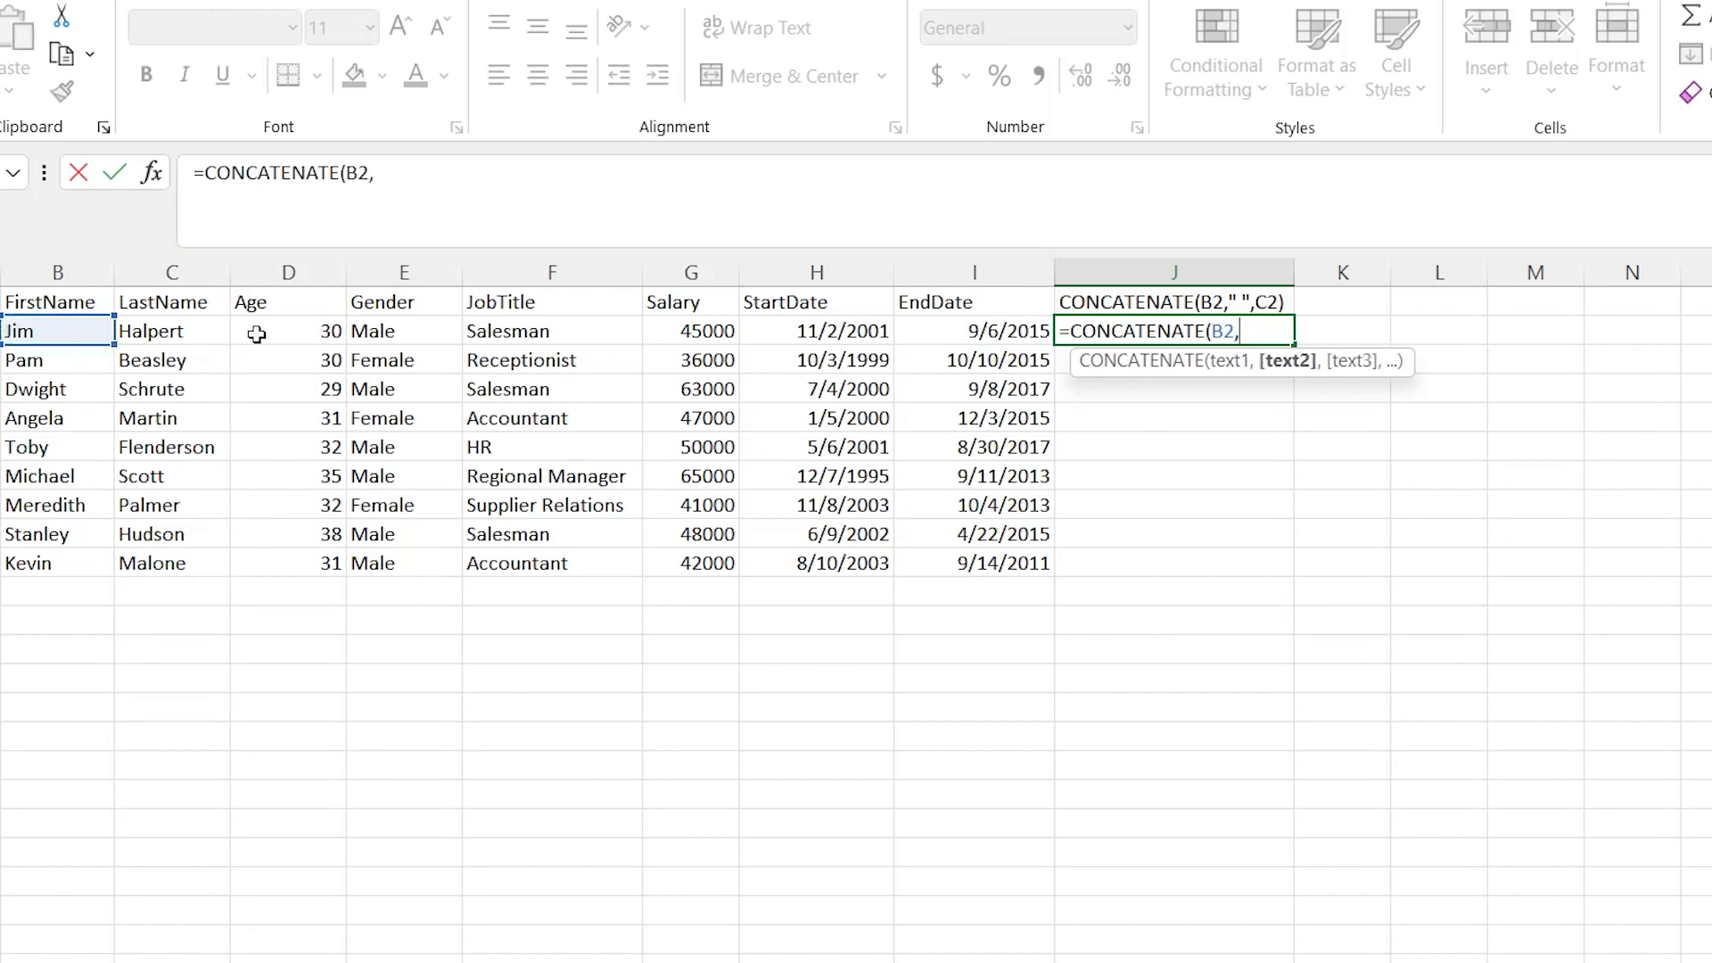
click(192, 331)
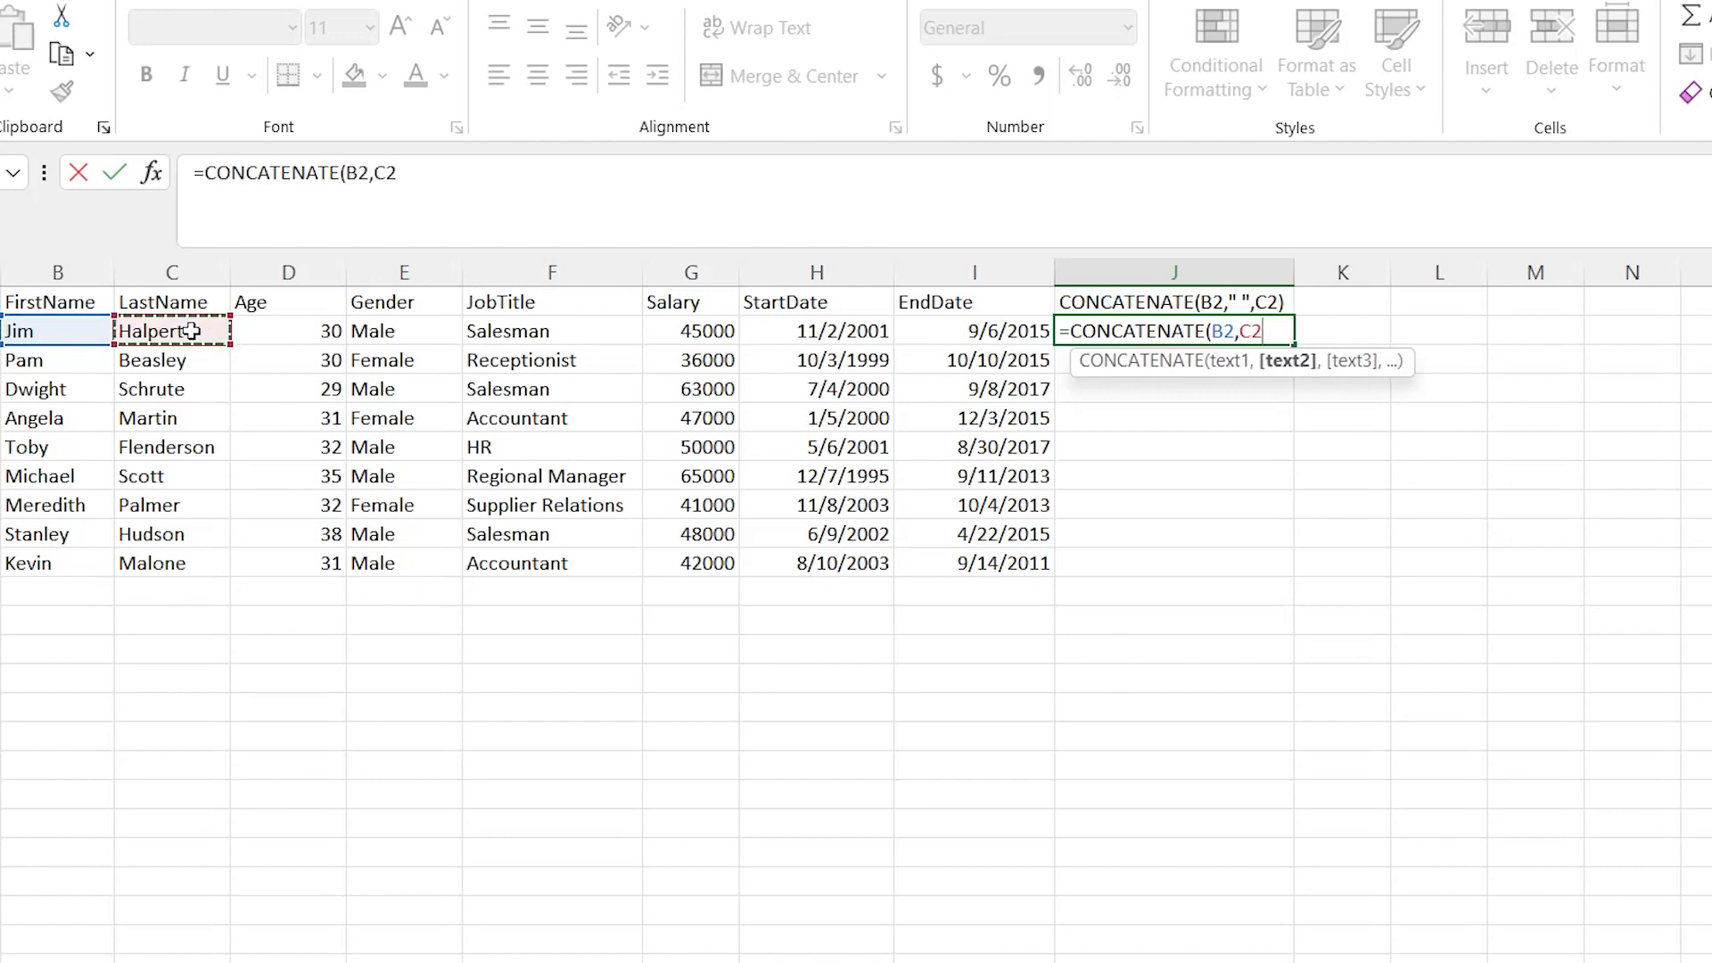
text())
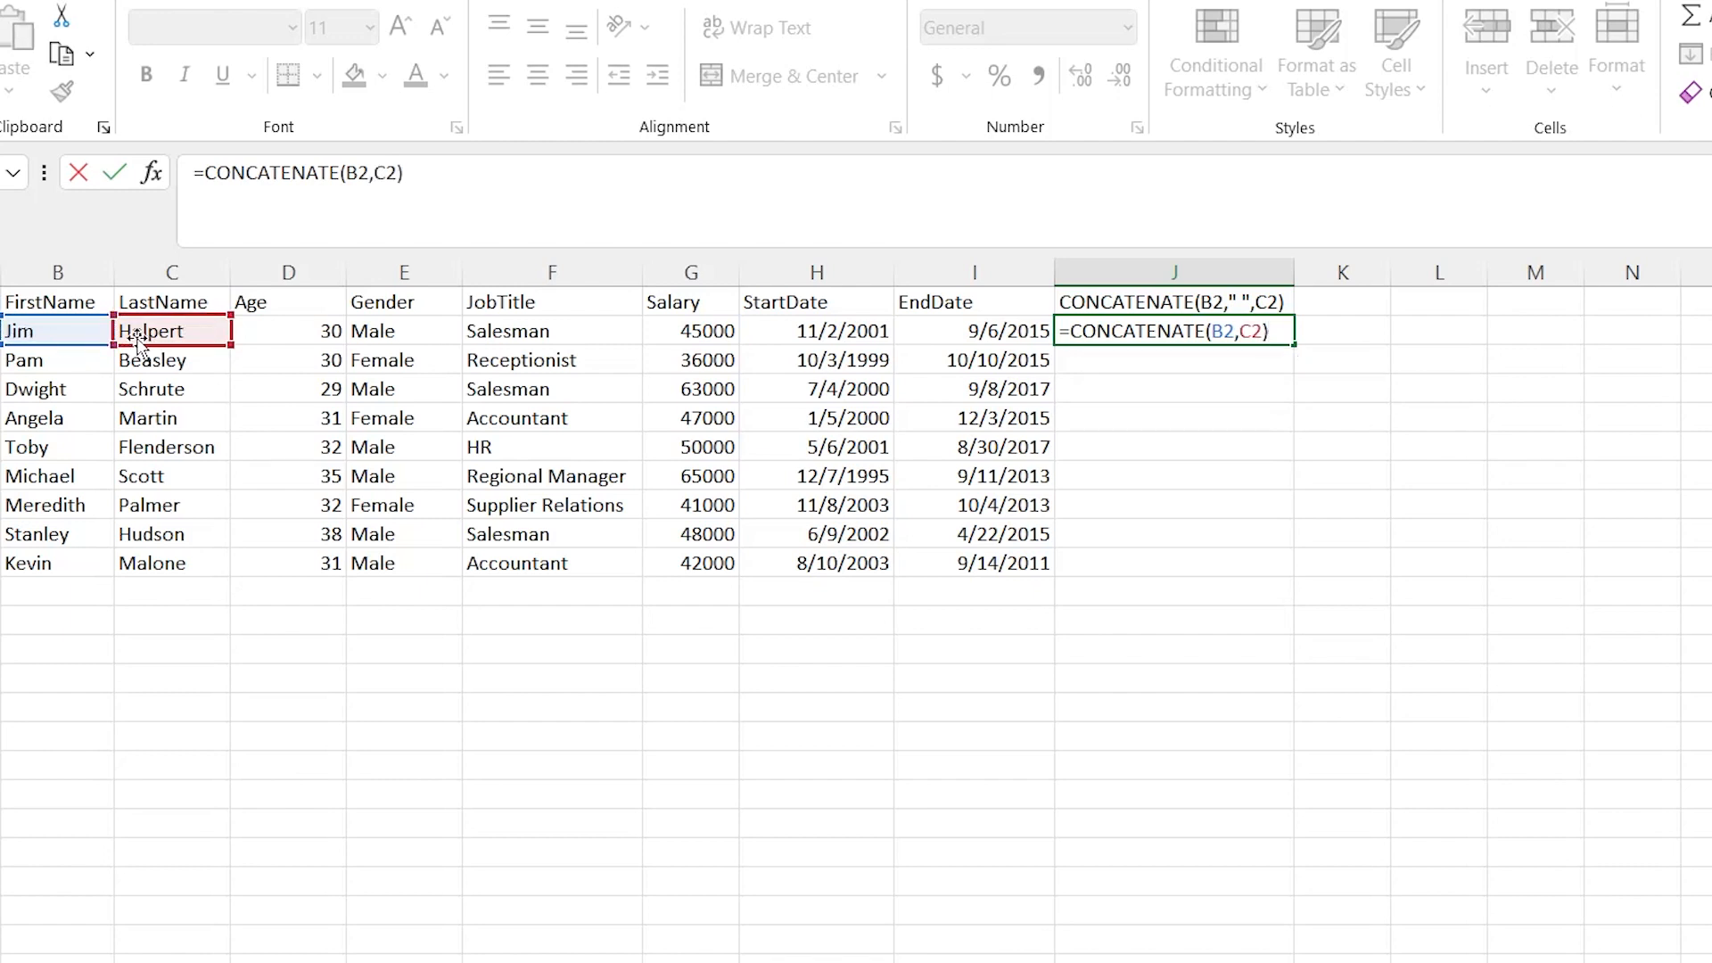
key(Return)
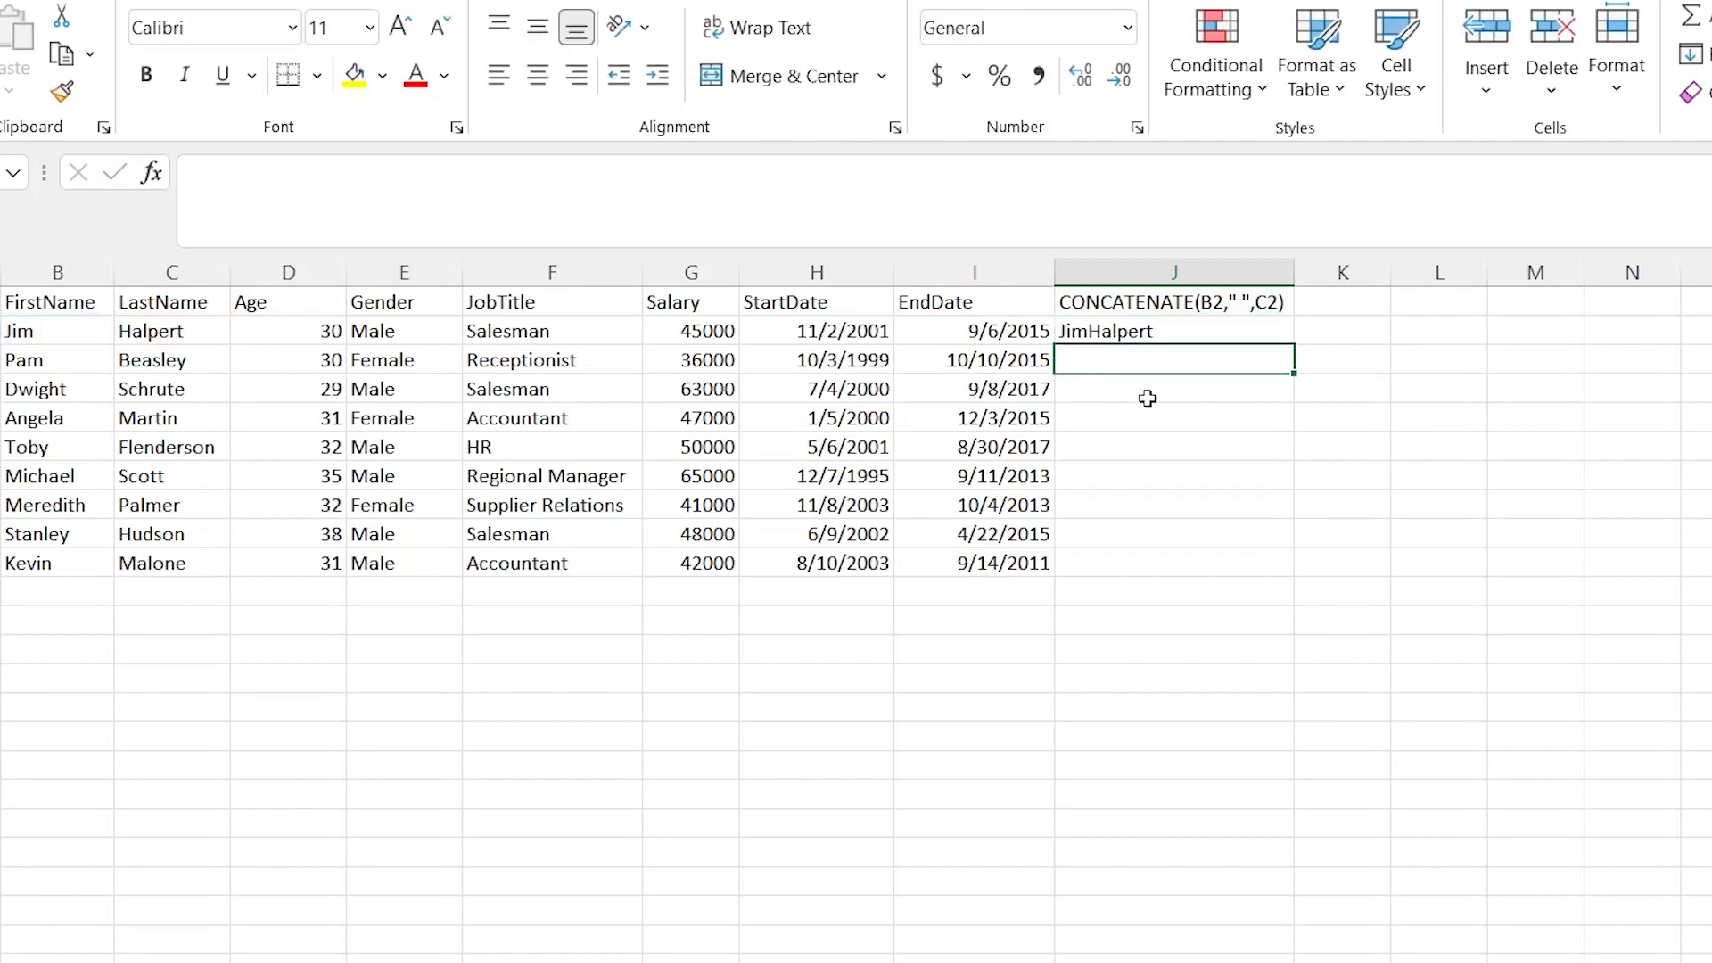
- Add a space between the names by changing the J2 formula to =CONCATENATE(B2," ",C2)
click(1169, 331)
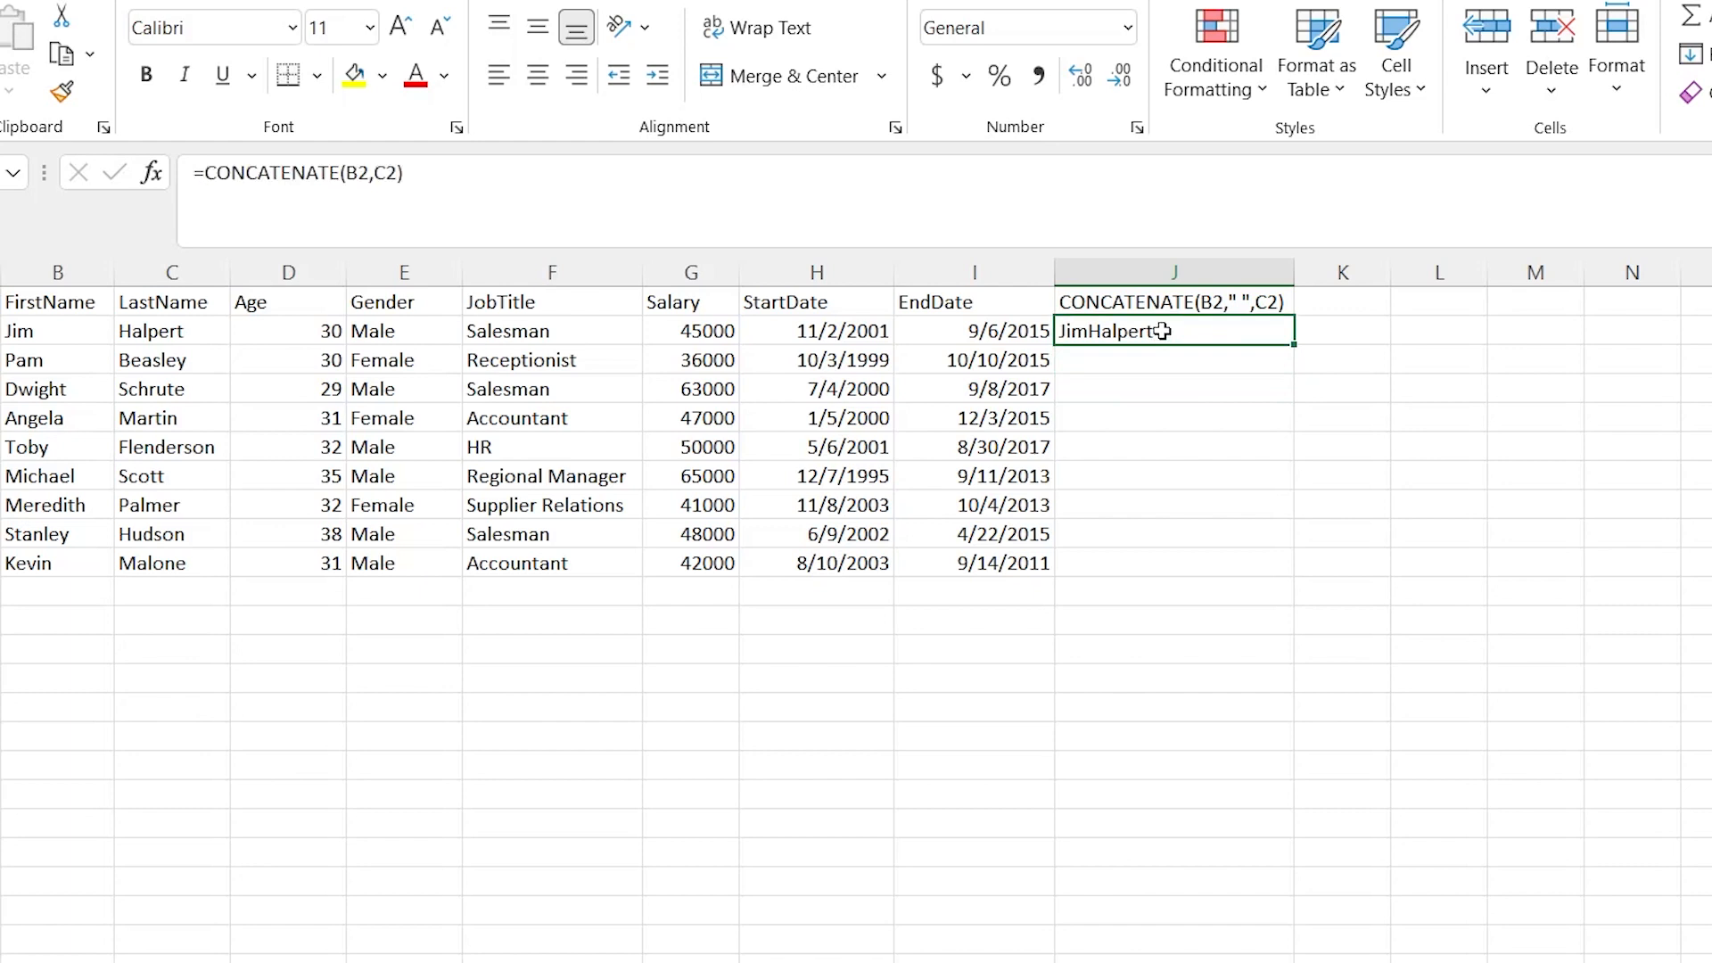
double_click(1161, 331)
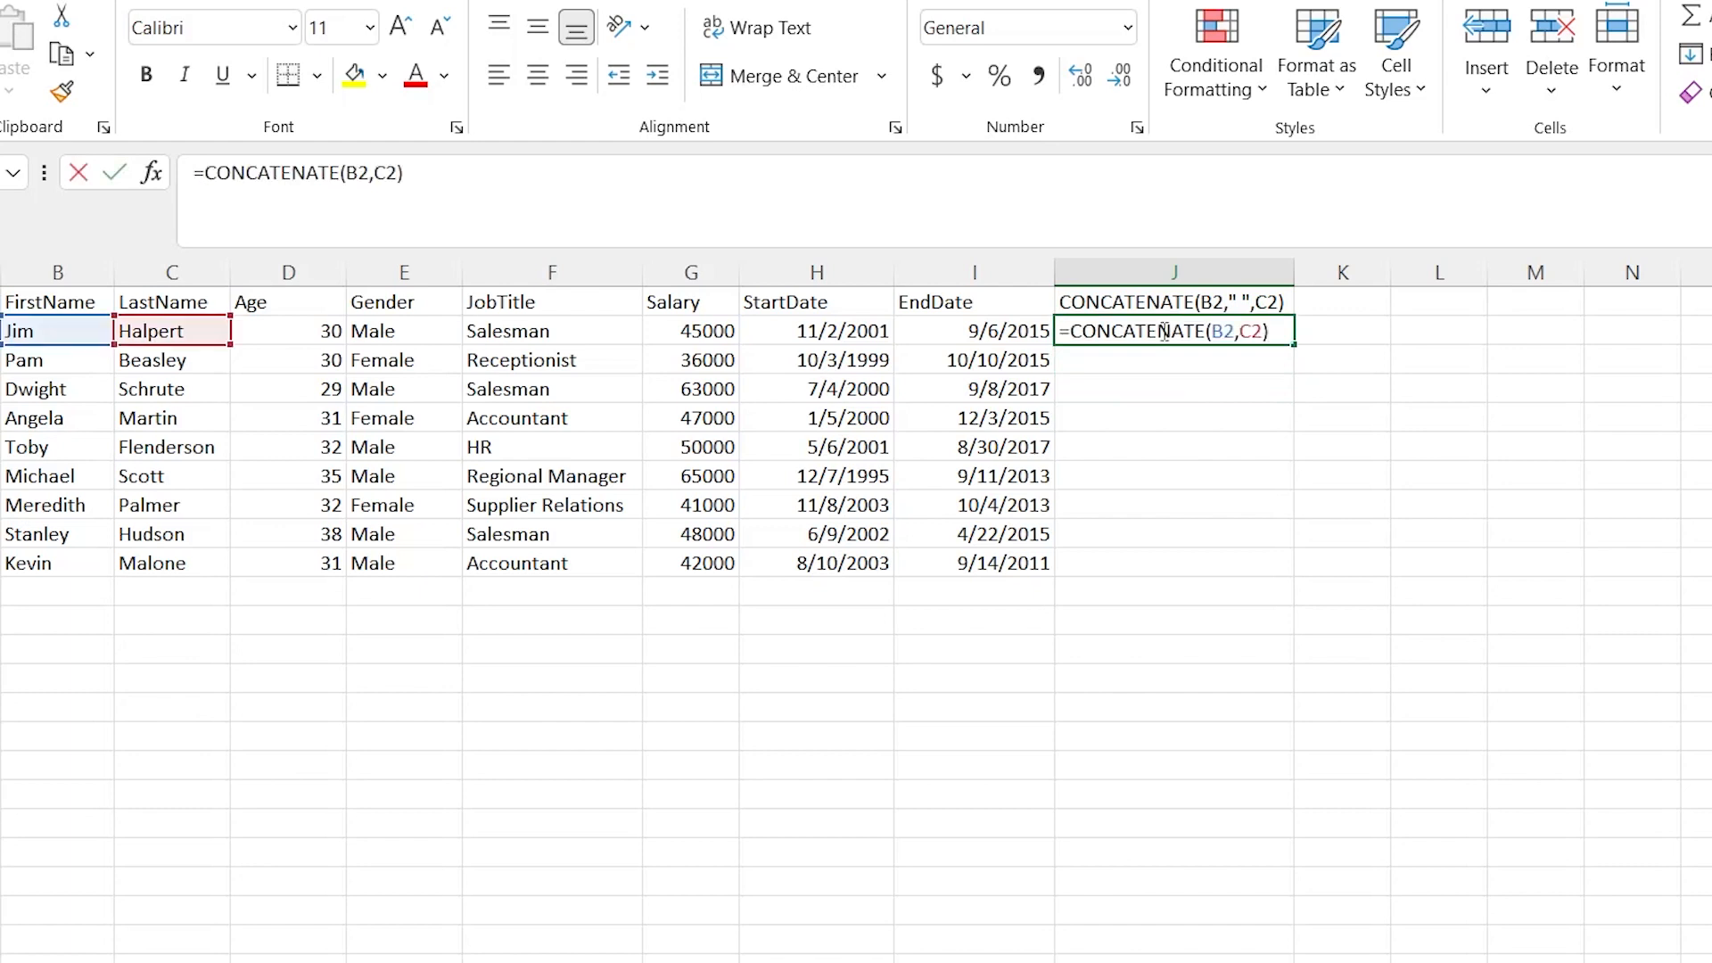
click(1240, 330)
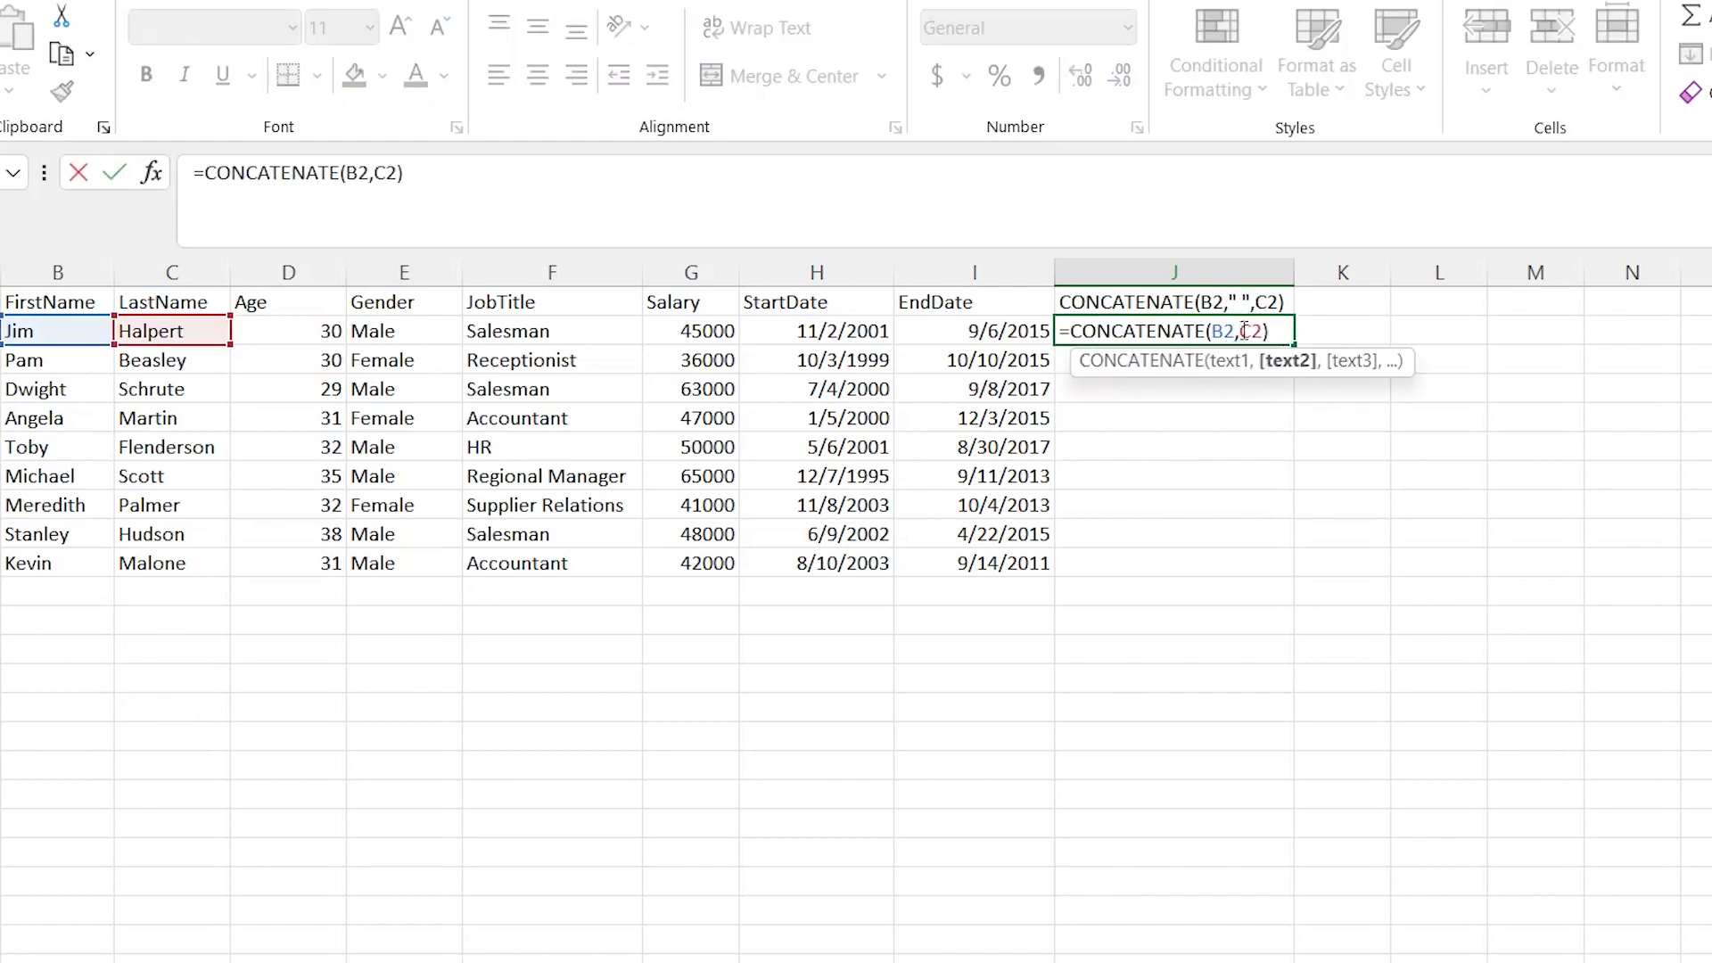
text(,)
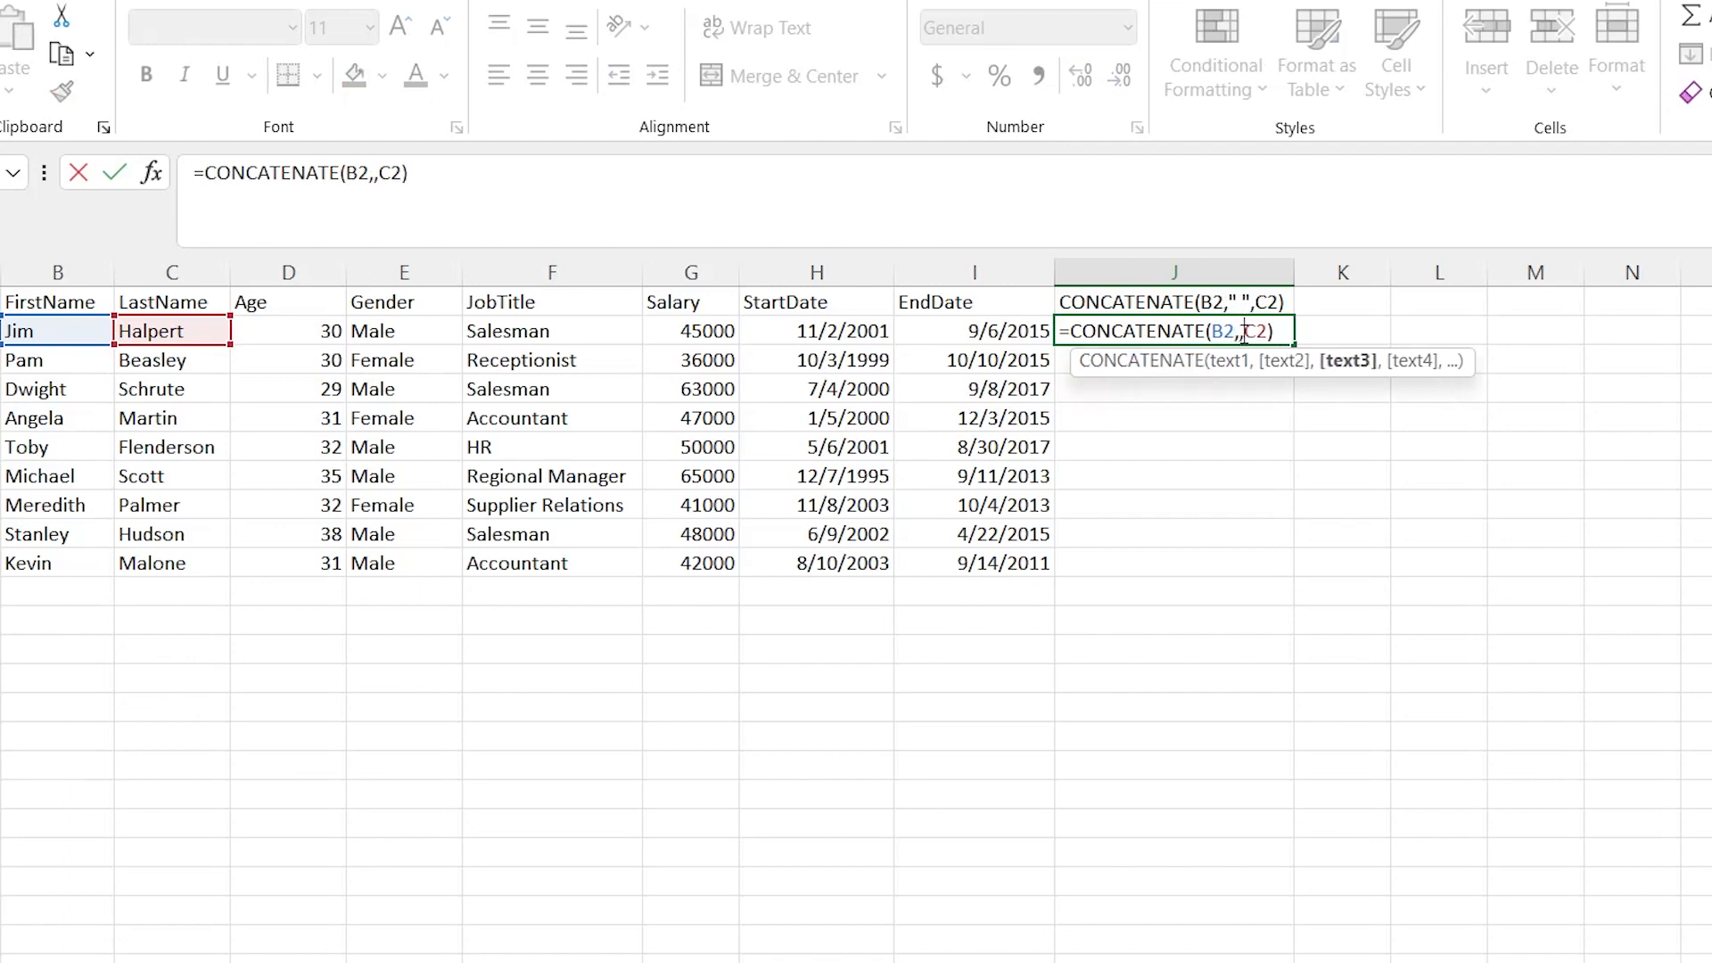
click(1242, 332)
text("")
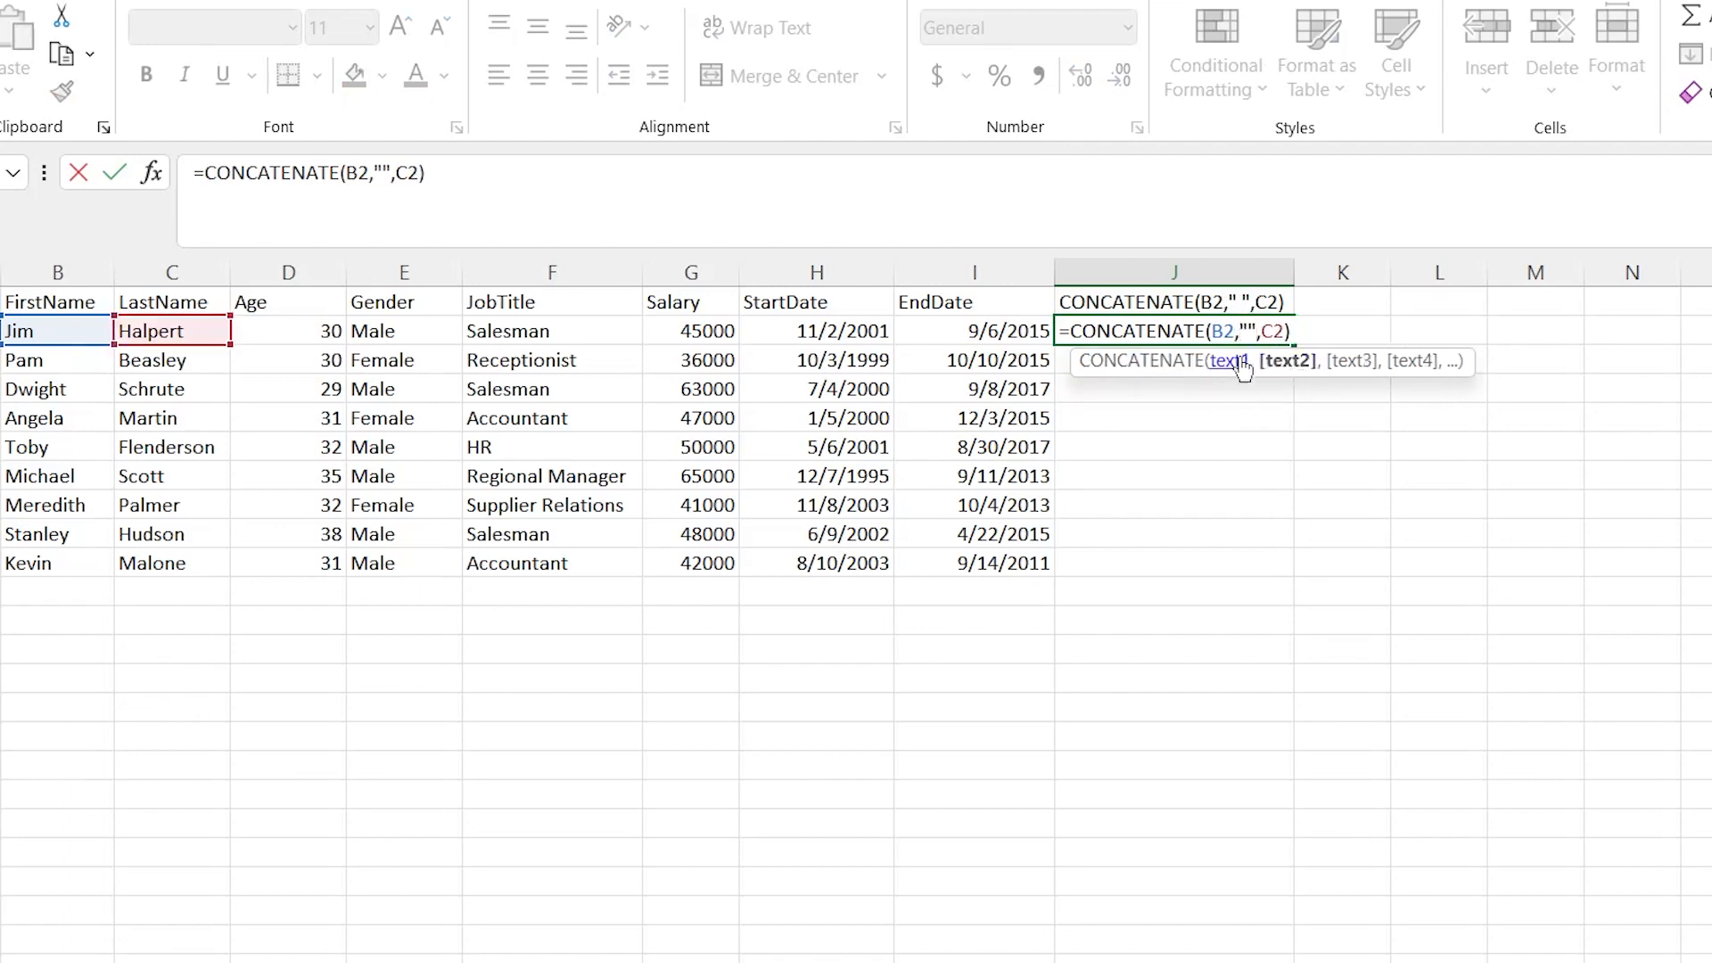
text(-)
key(BackSpace)
text(!)
key(BackSpace)
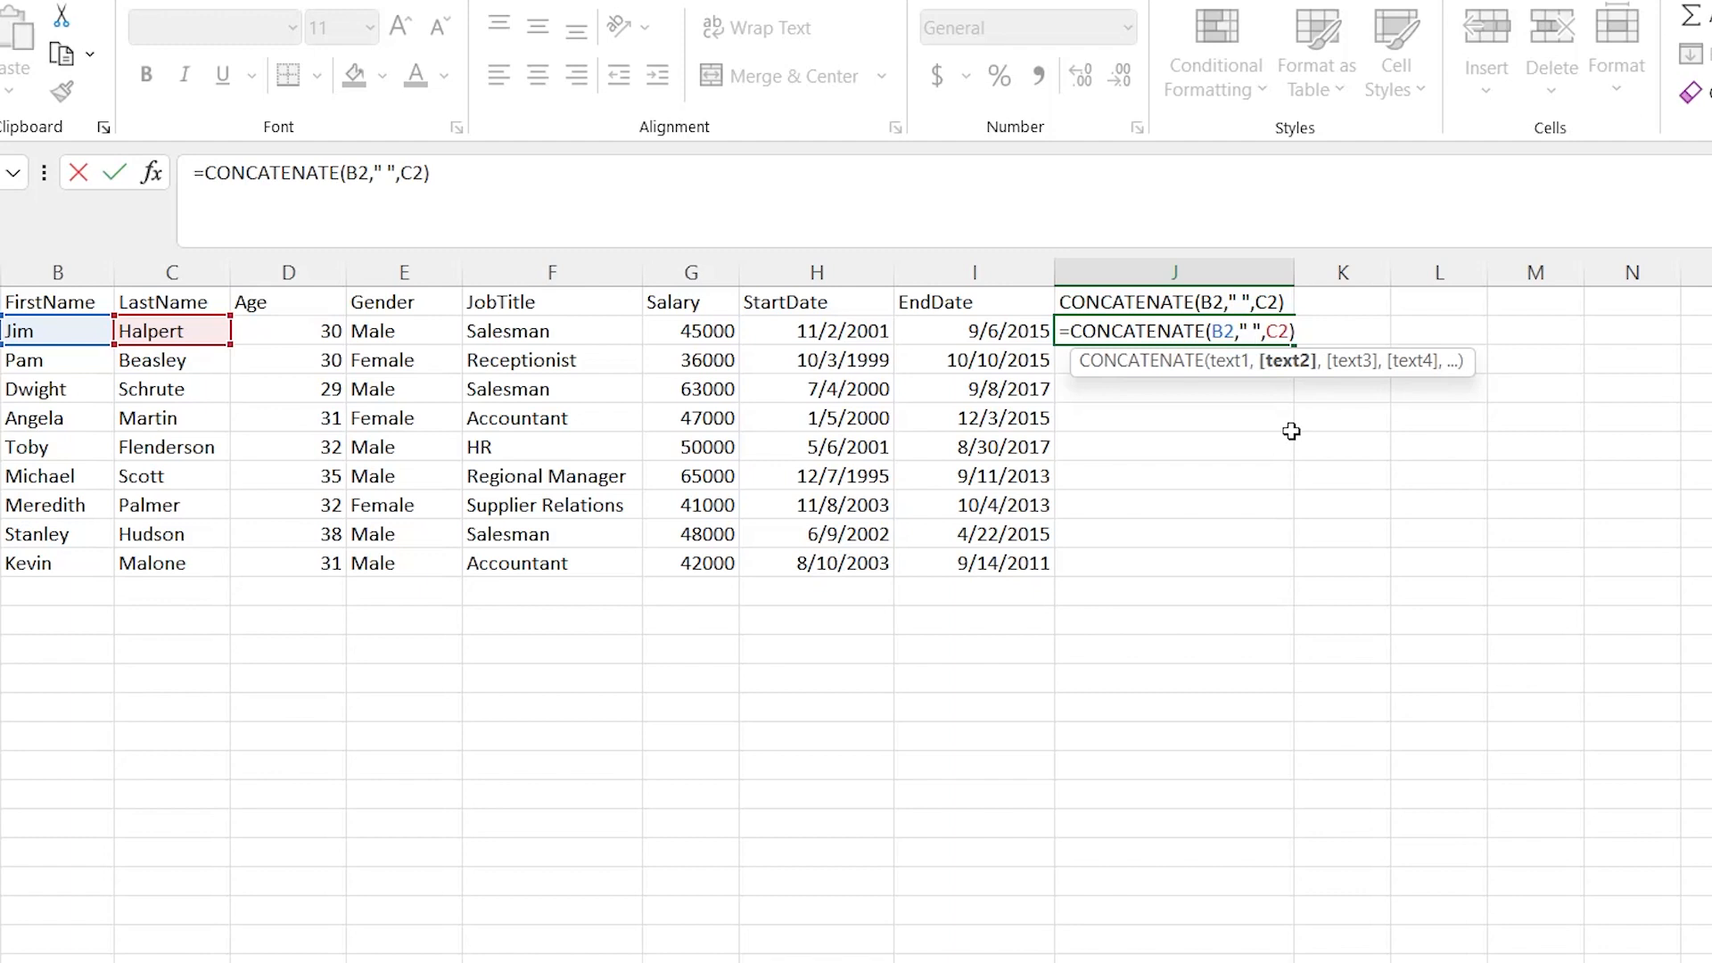
key(Return)
- Fill the CONCATENATE formula from J2 down to J10 and check the resulting full names
click(1178, 332)
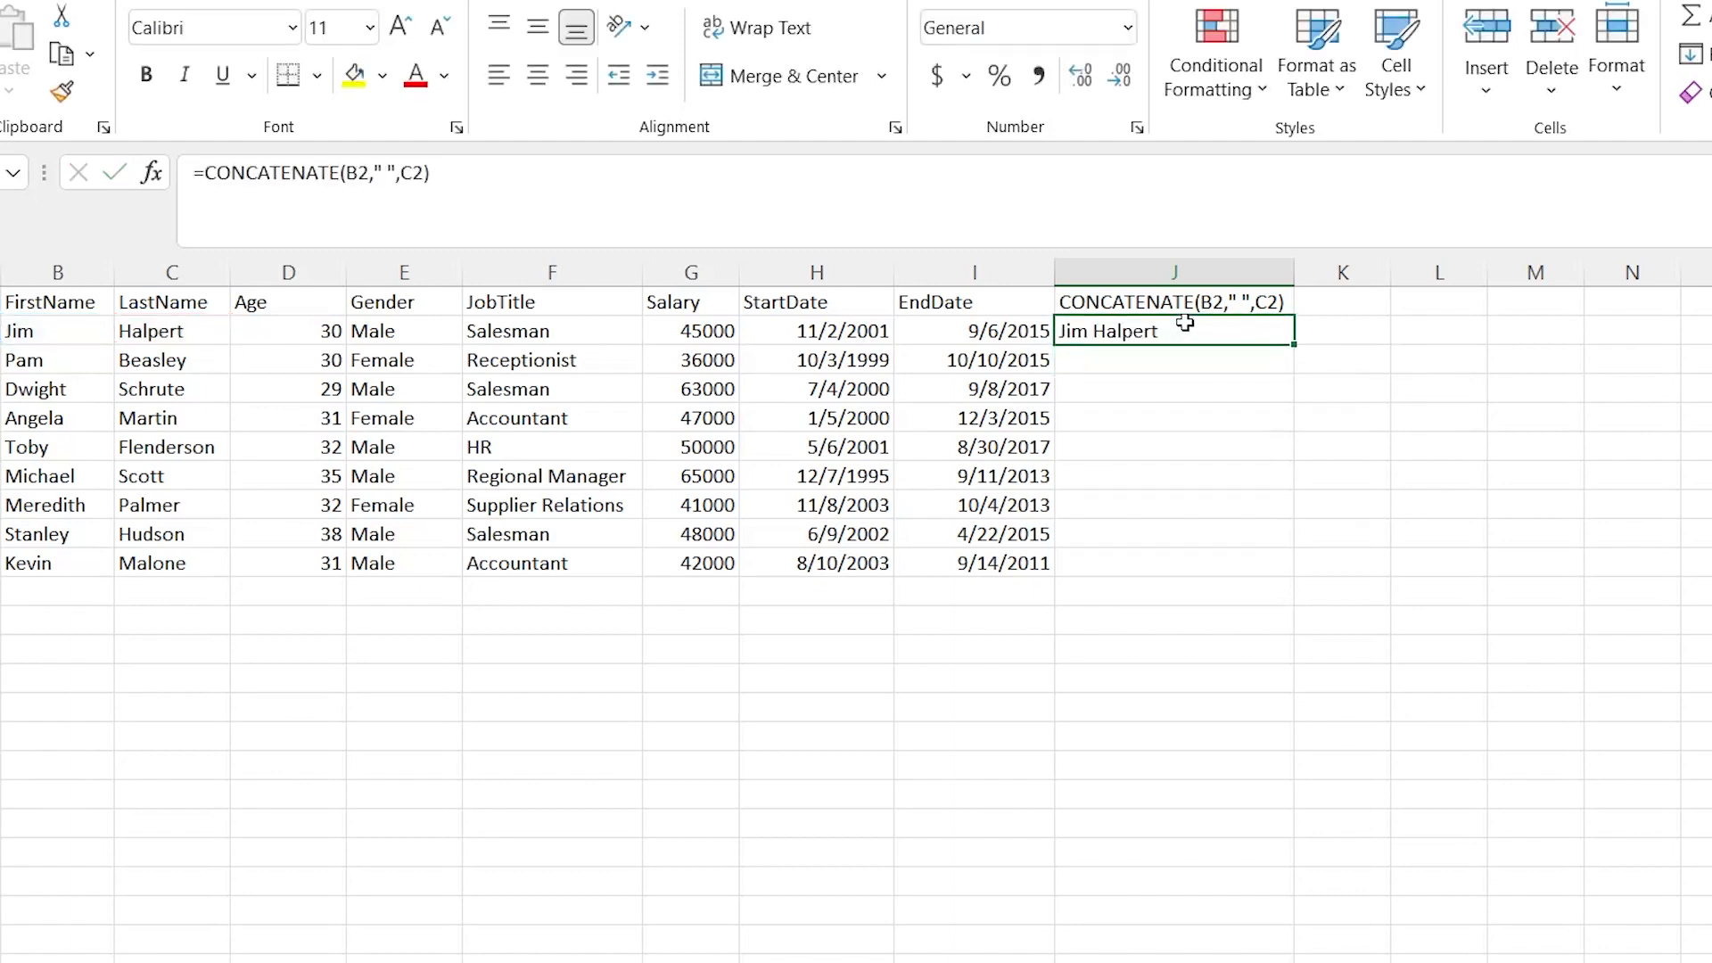
drag(1289, 347, 1289, 579)
click(1164, 390)
drag(1167, 338, 1207, 575)
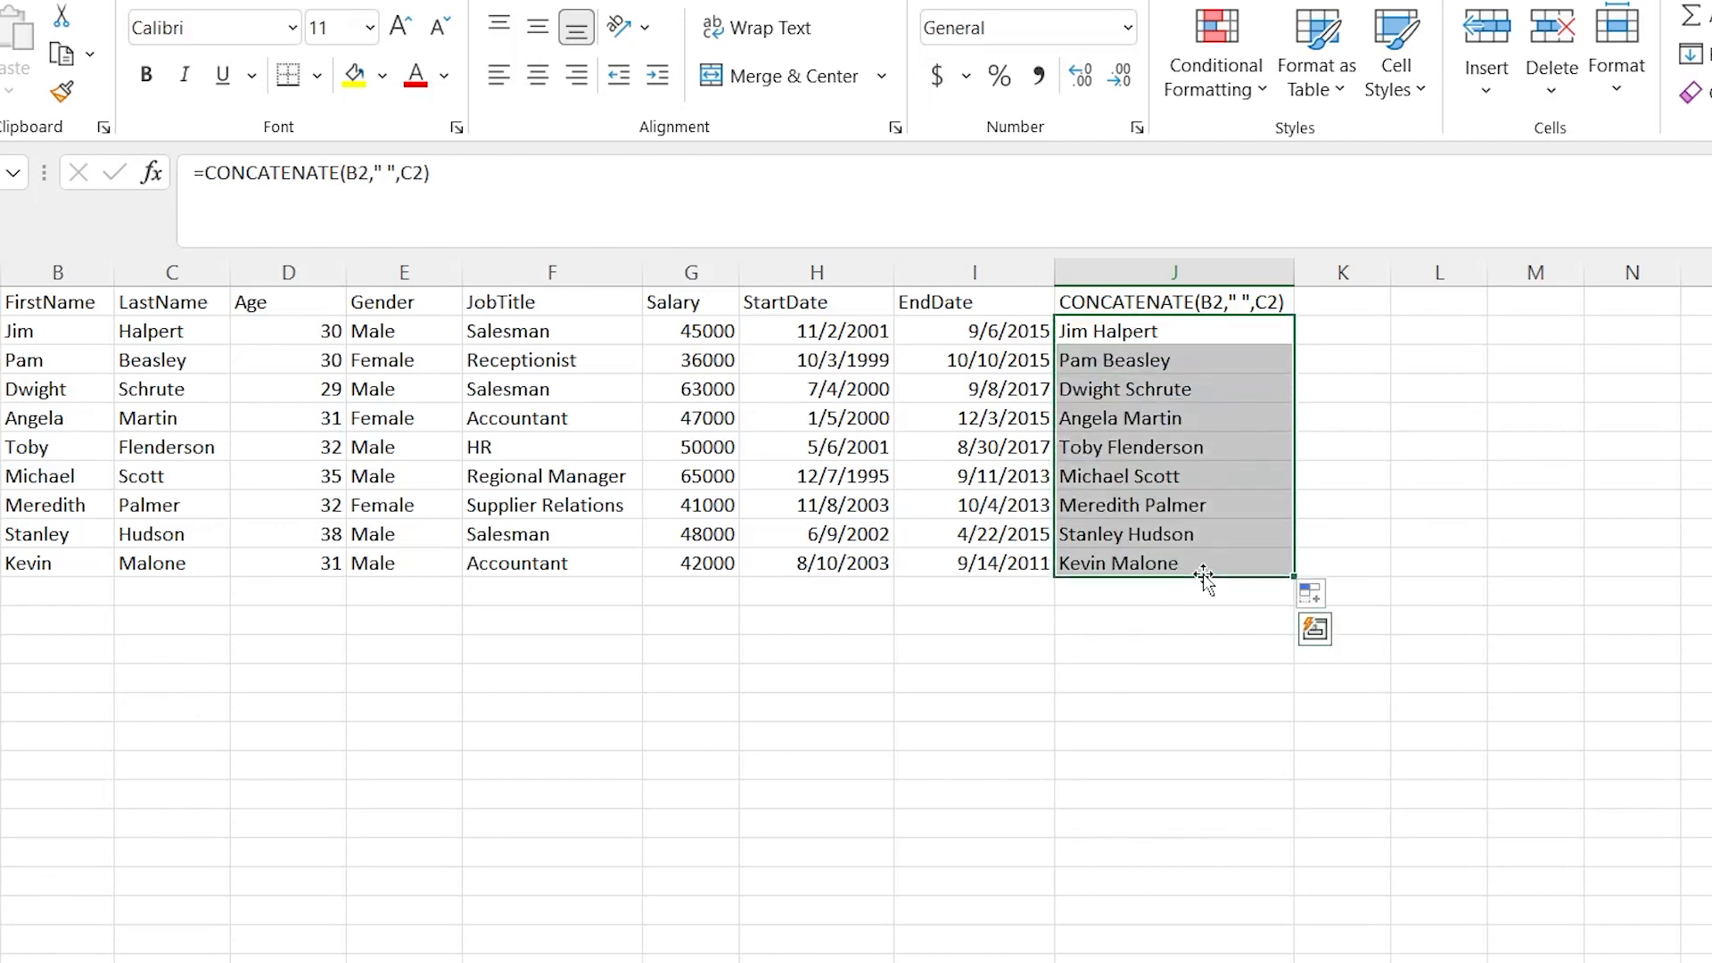
click(1219, 561)
- Copy the full text of the CONCATENATE formula in J2
click(1211, 324)
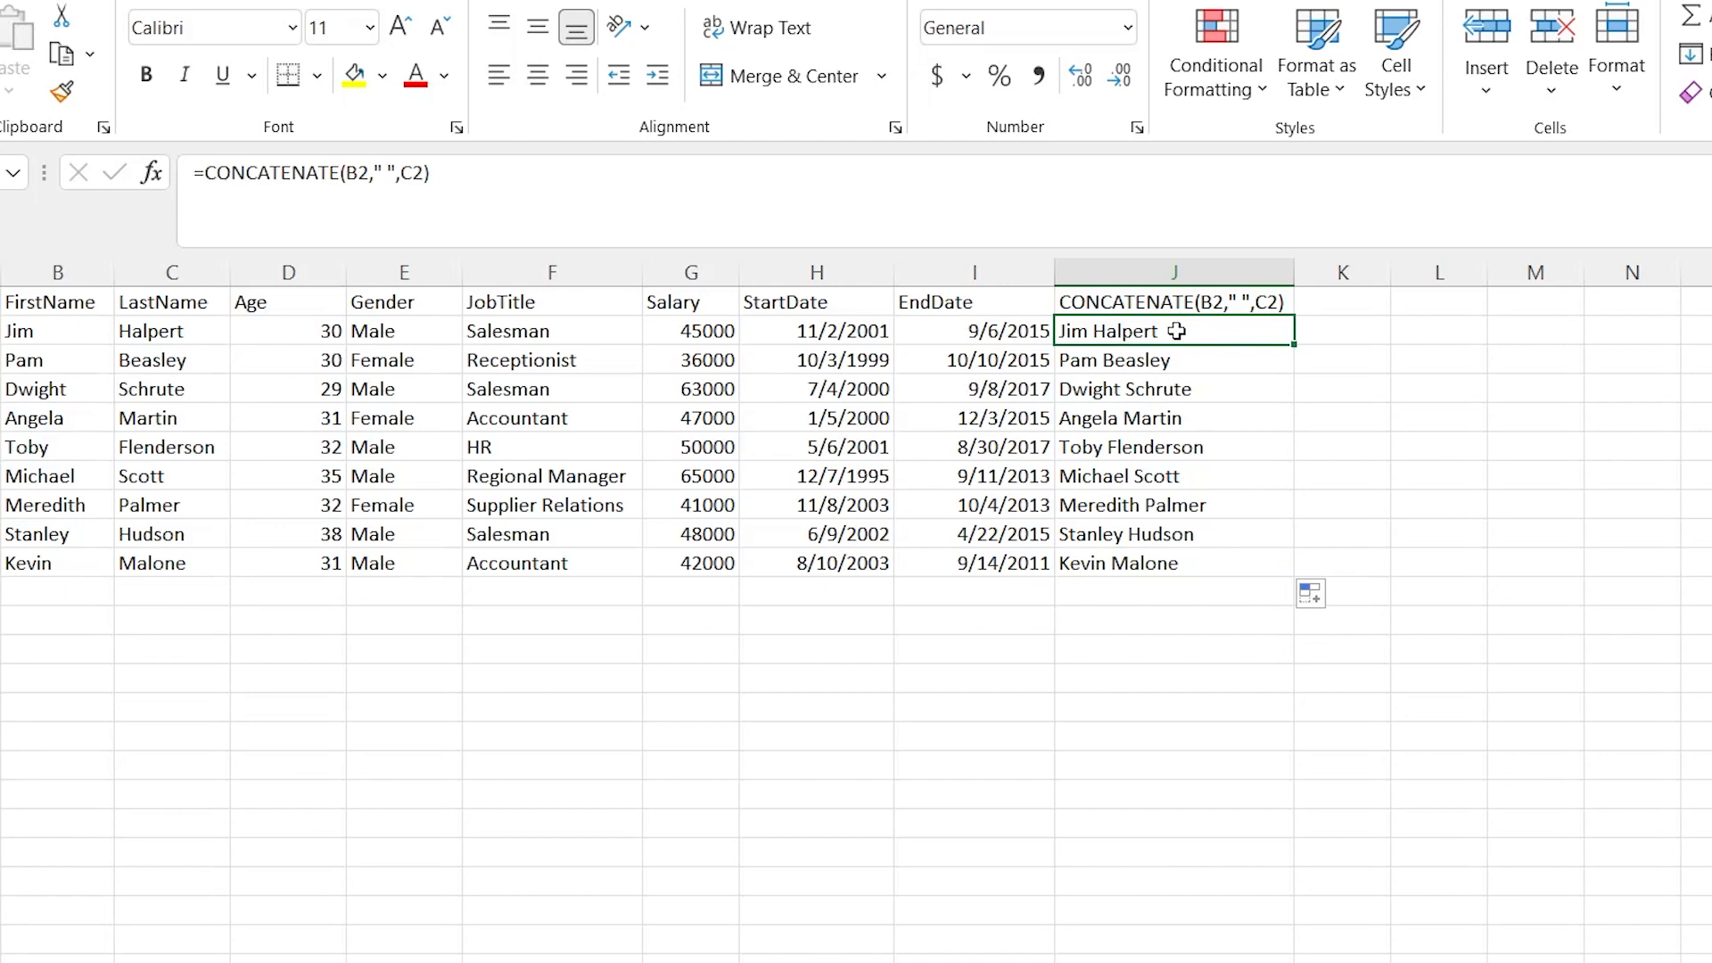
click(1343, 332)
click(1252, 331)
drag(1040, 185, 161, 180)
key(ctrl+c)
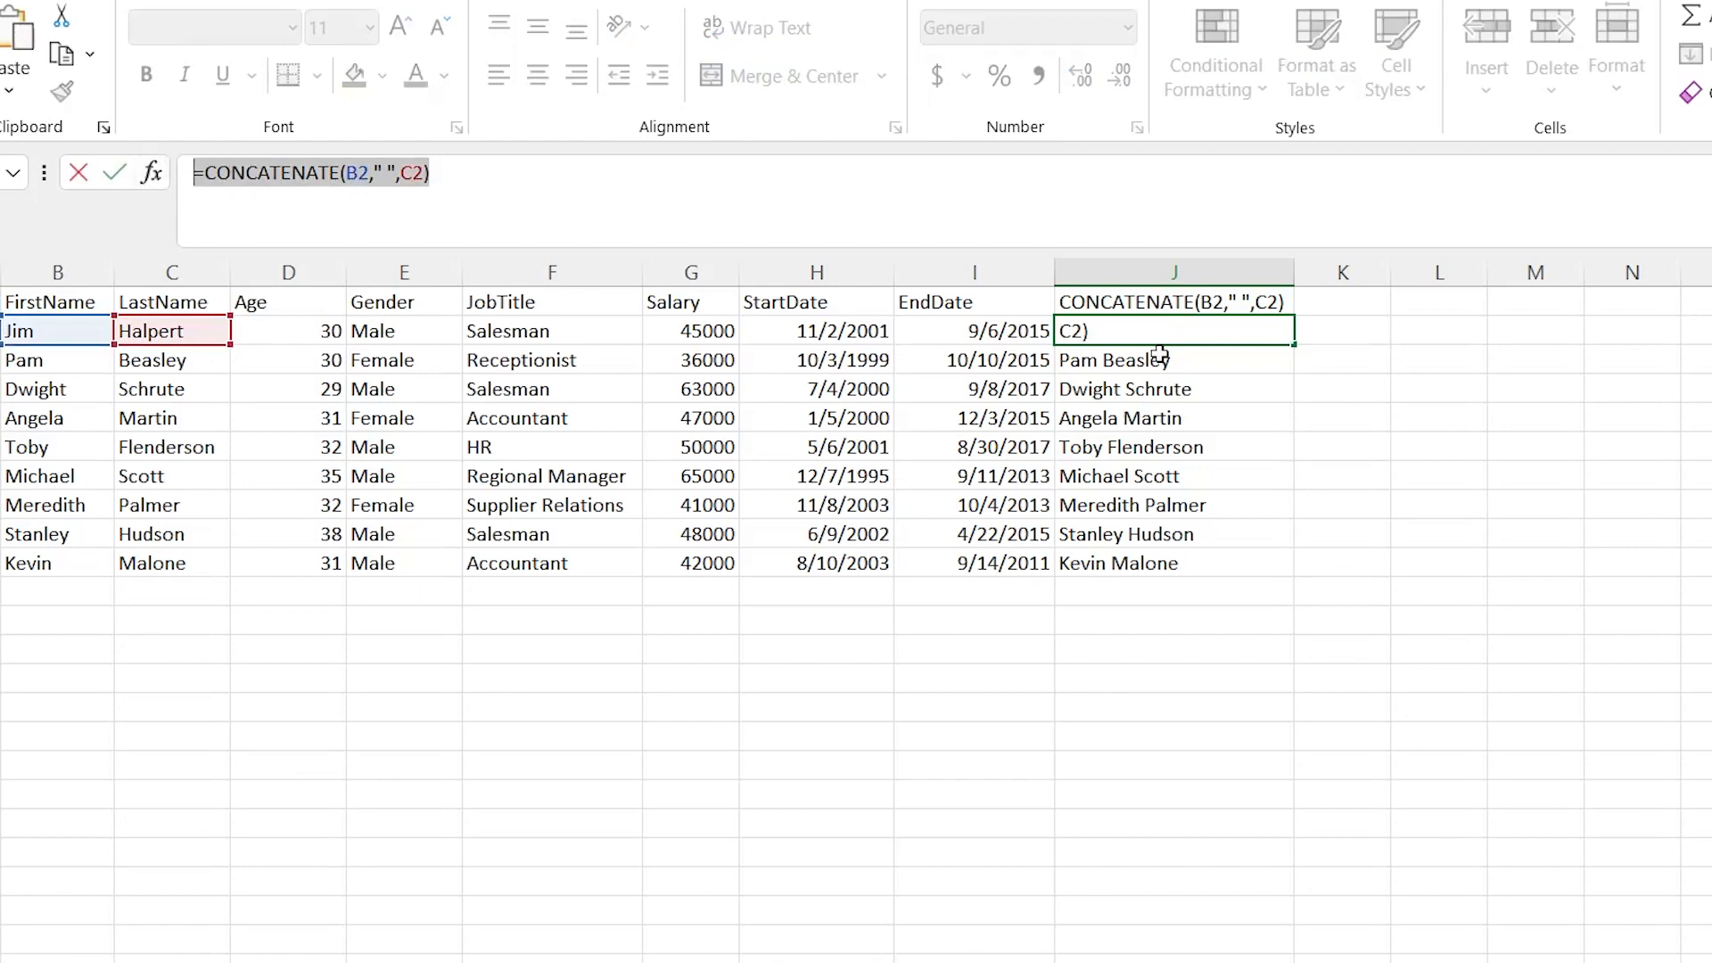
text(=)
click(1342, 334)
key(ctrl+v)
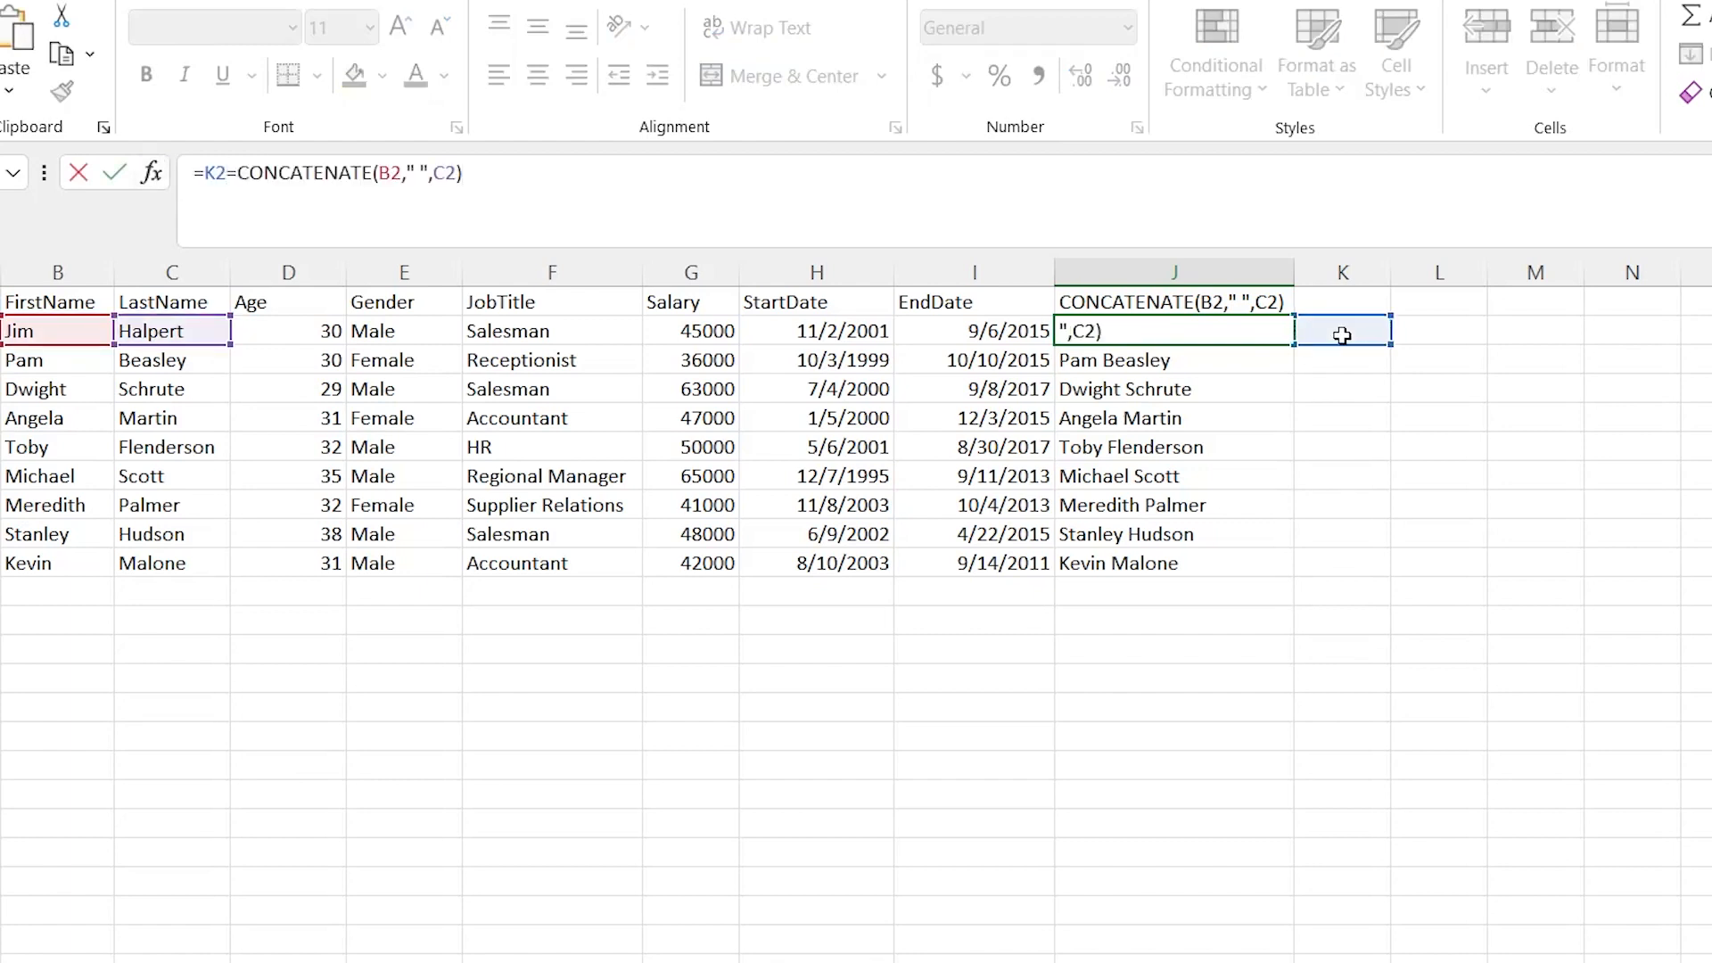
key(Escape)
click(1343, 333)
key(ctrl+v)
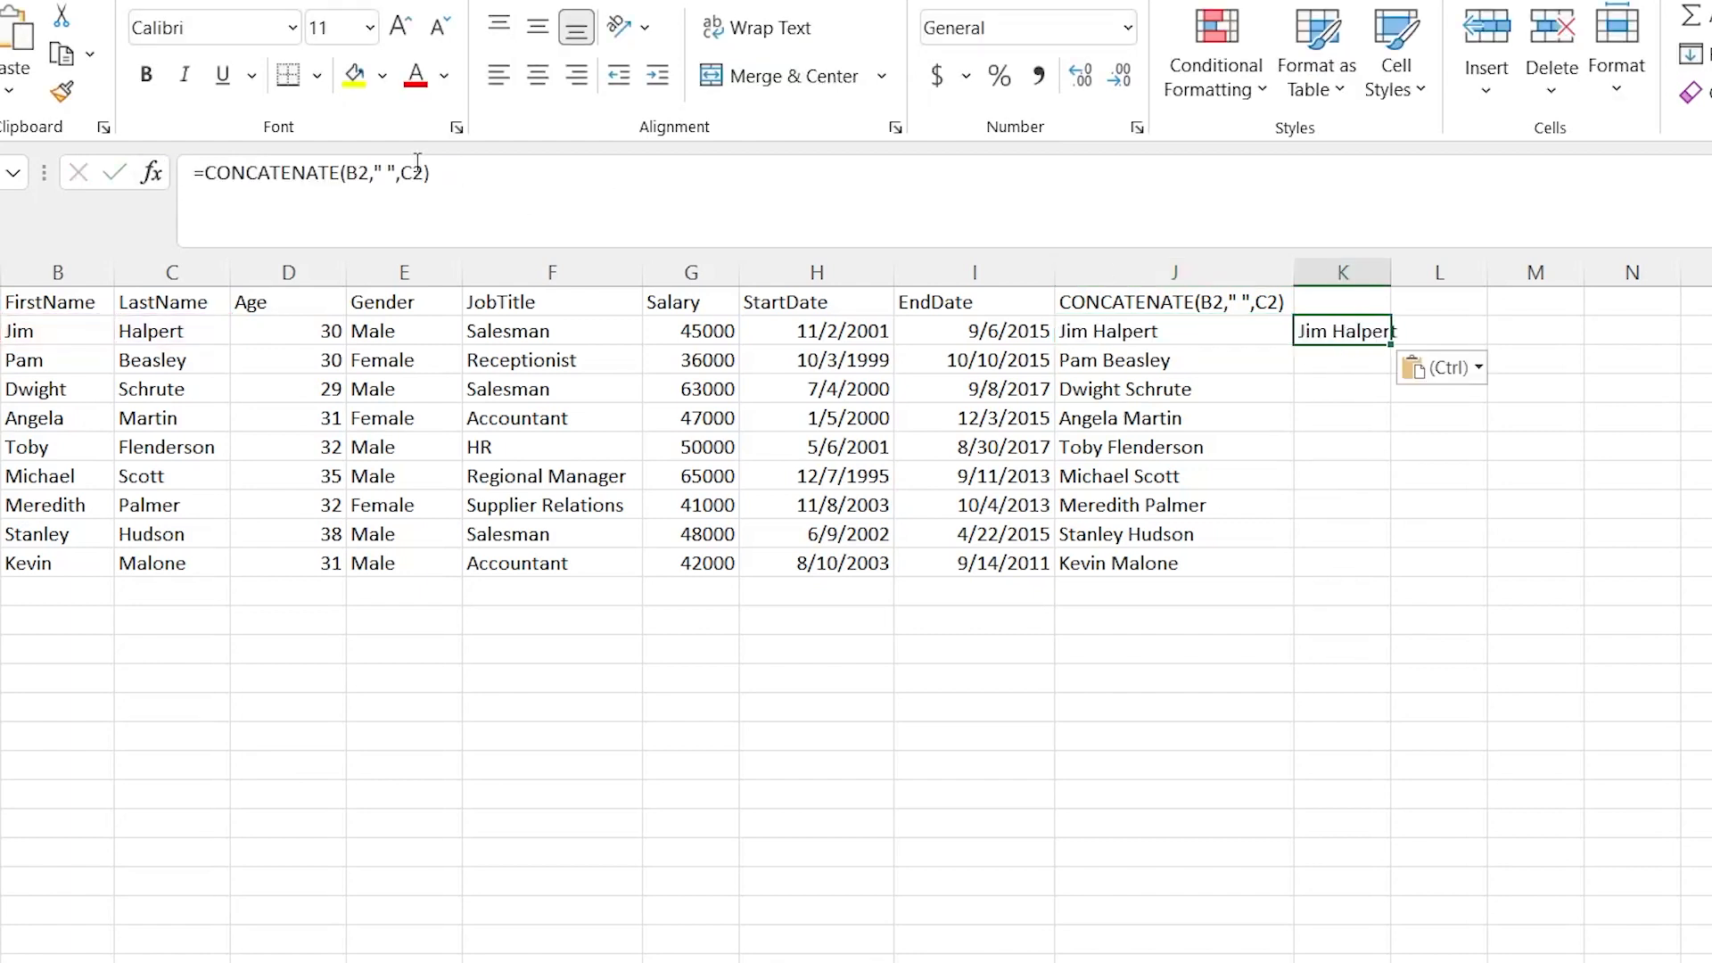
click(385, 172)
key(BackSpace)
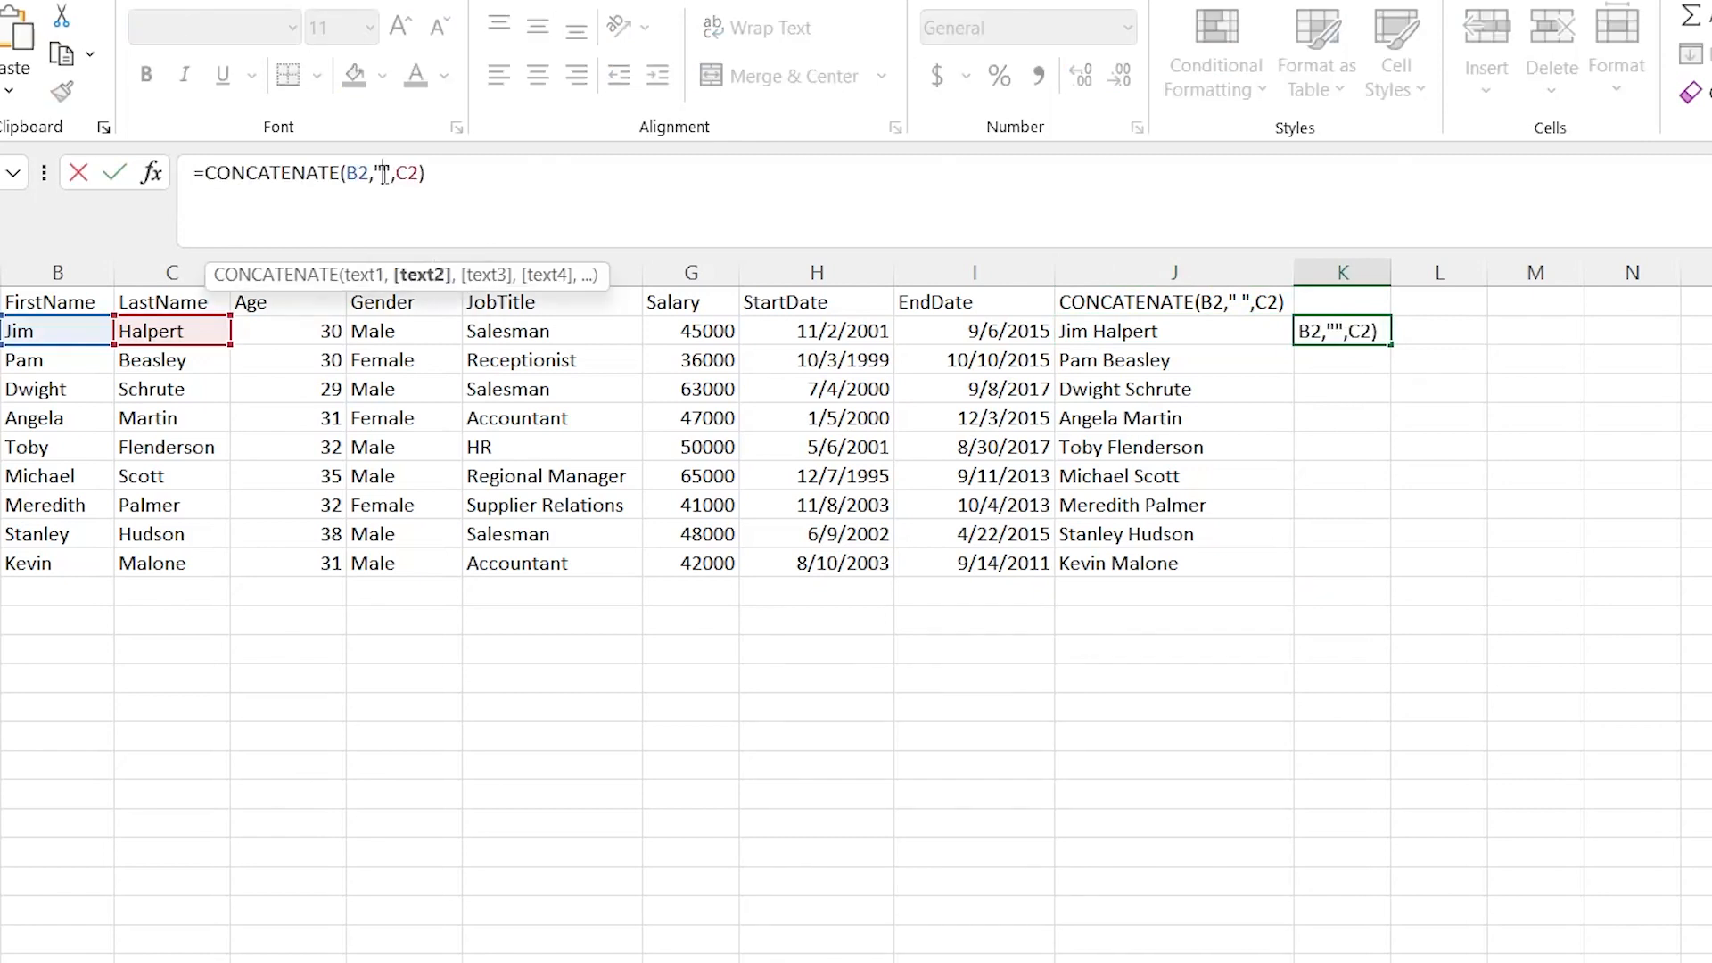
text(.)
click(428, 172)
text(@)
key(BackSpace)
text(,")
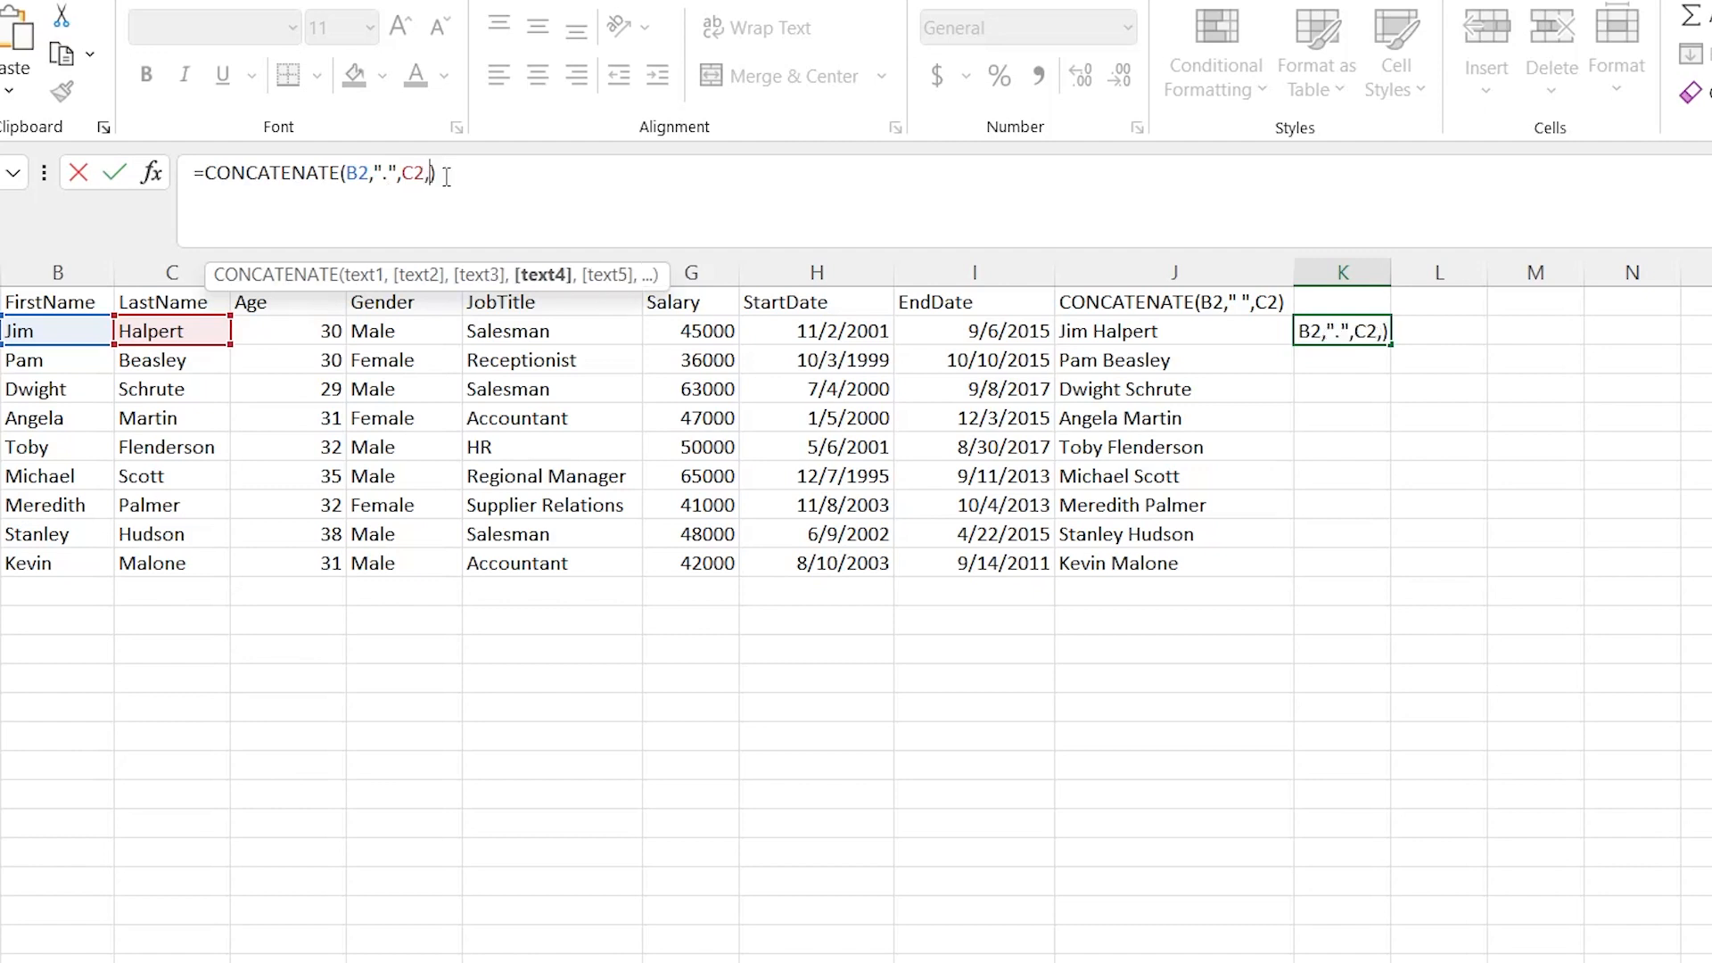
text(@gmail.com")
key(Return)
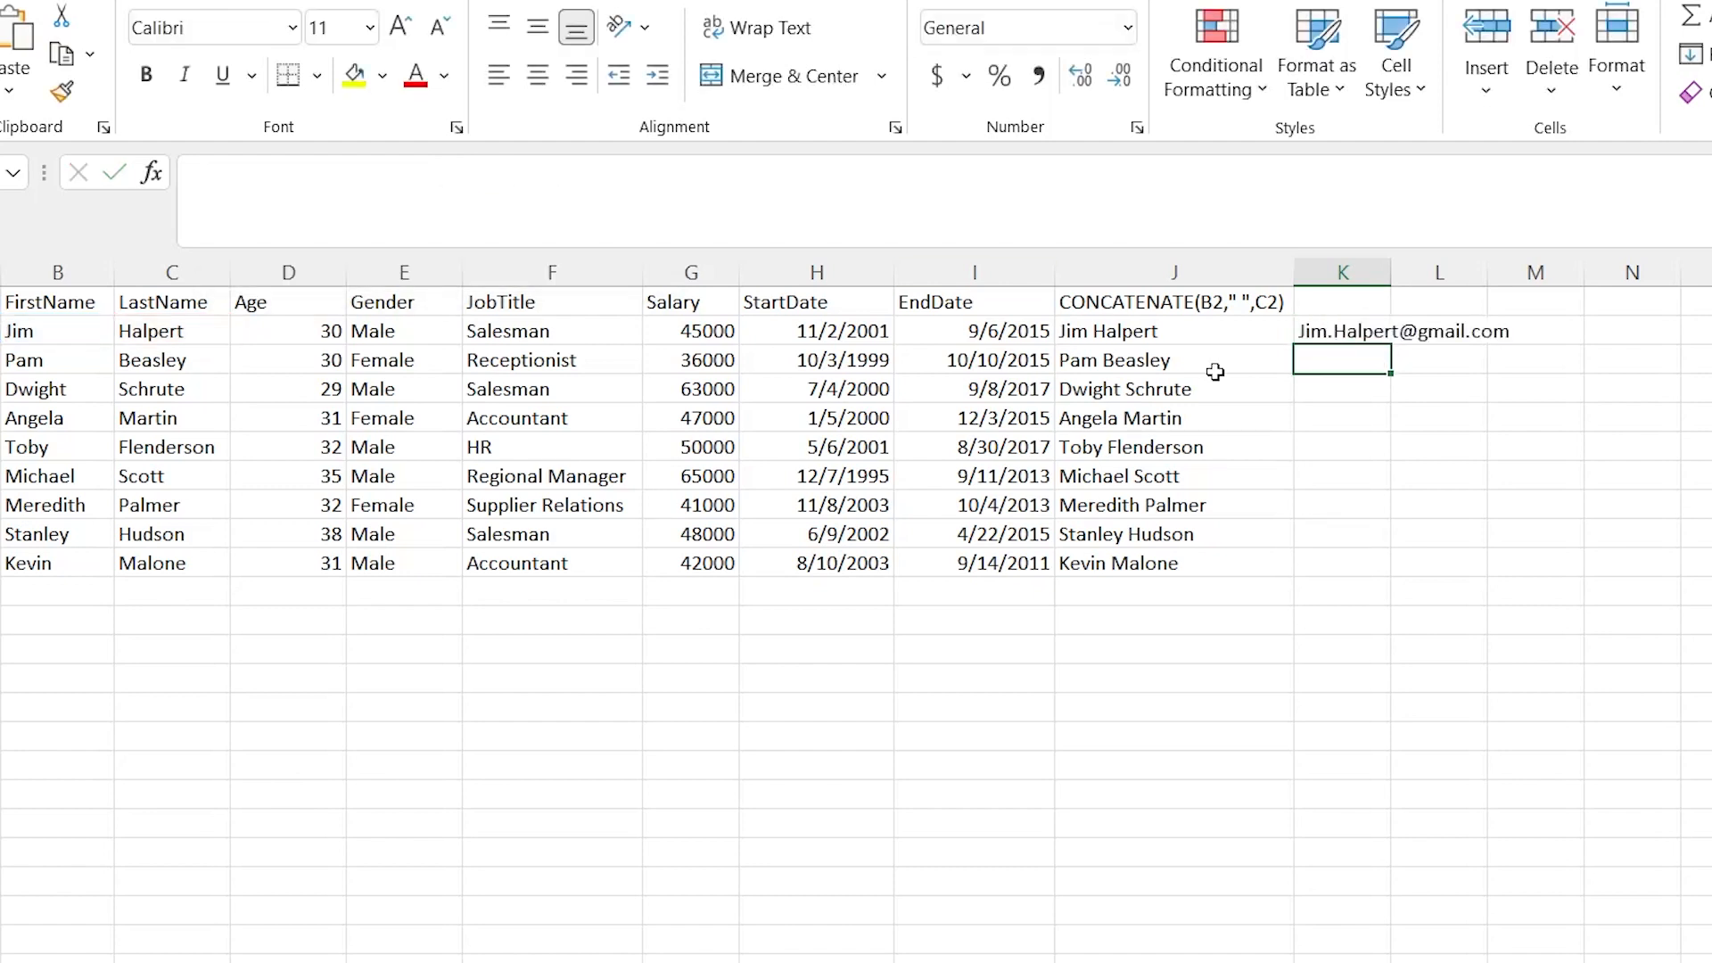
- Fill the e-mail formula from K2 down column K and delete the surplus results in K11:K12
click(1330, 330)
double_click(1388, 344)
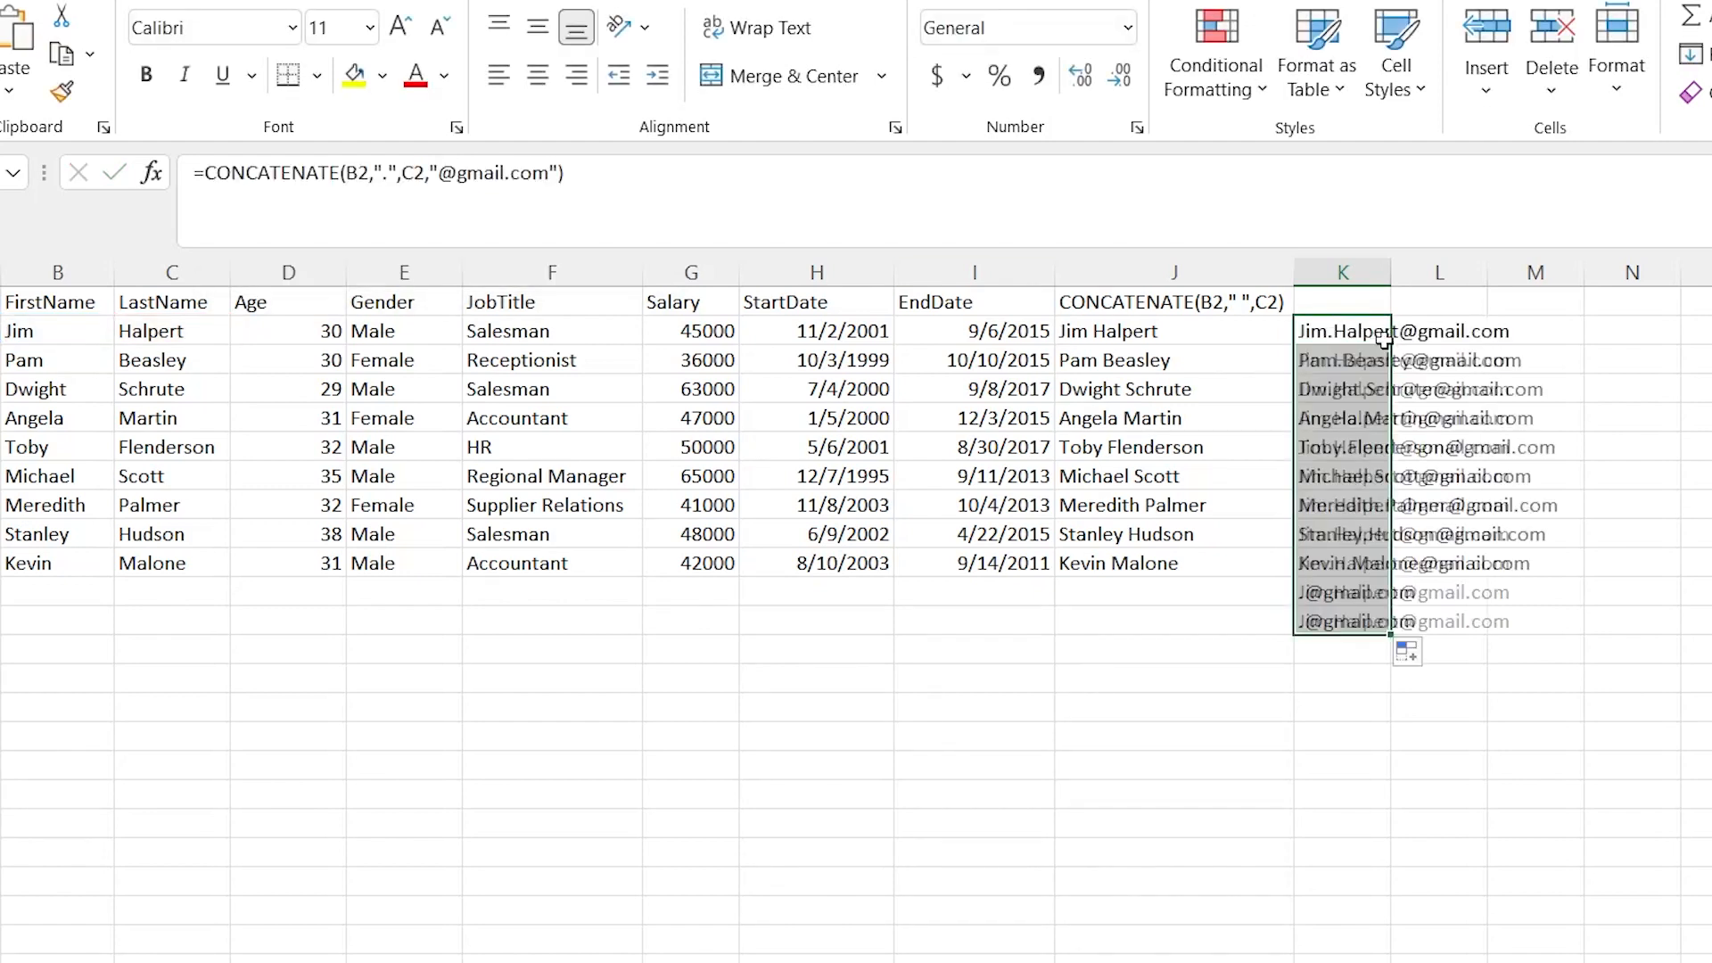
click(1355, 589)
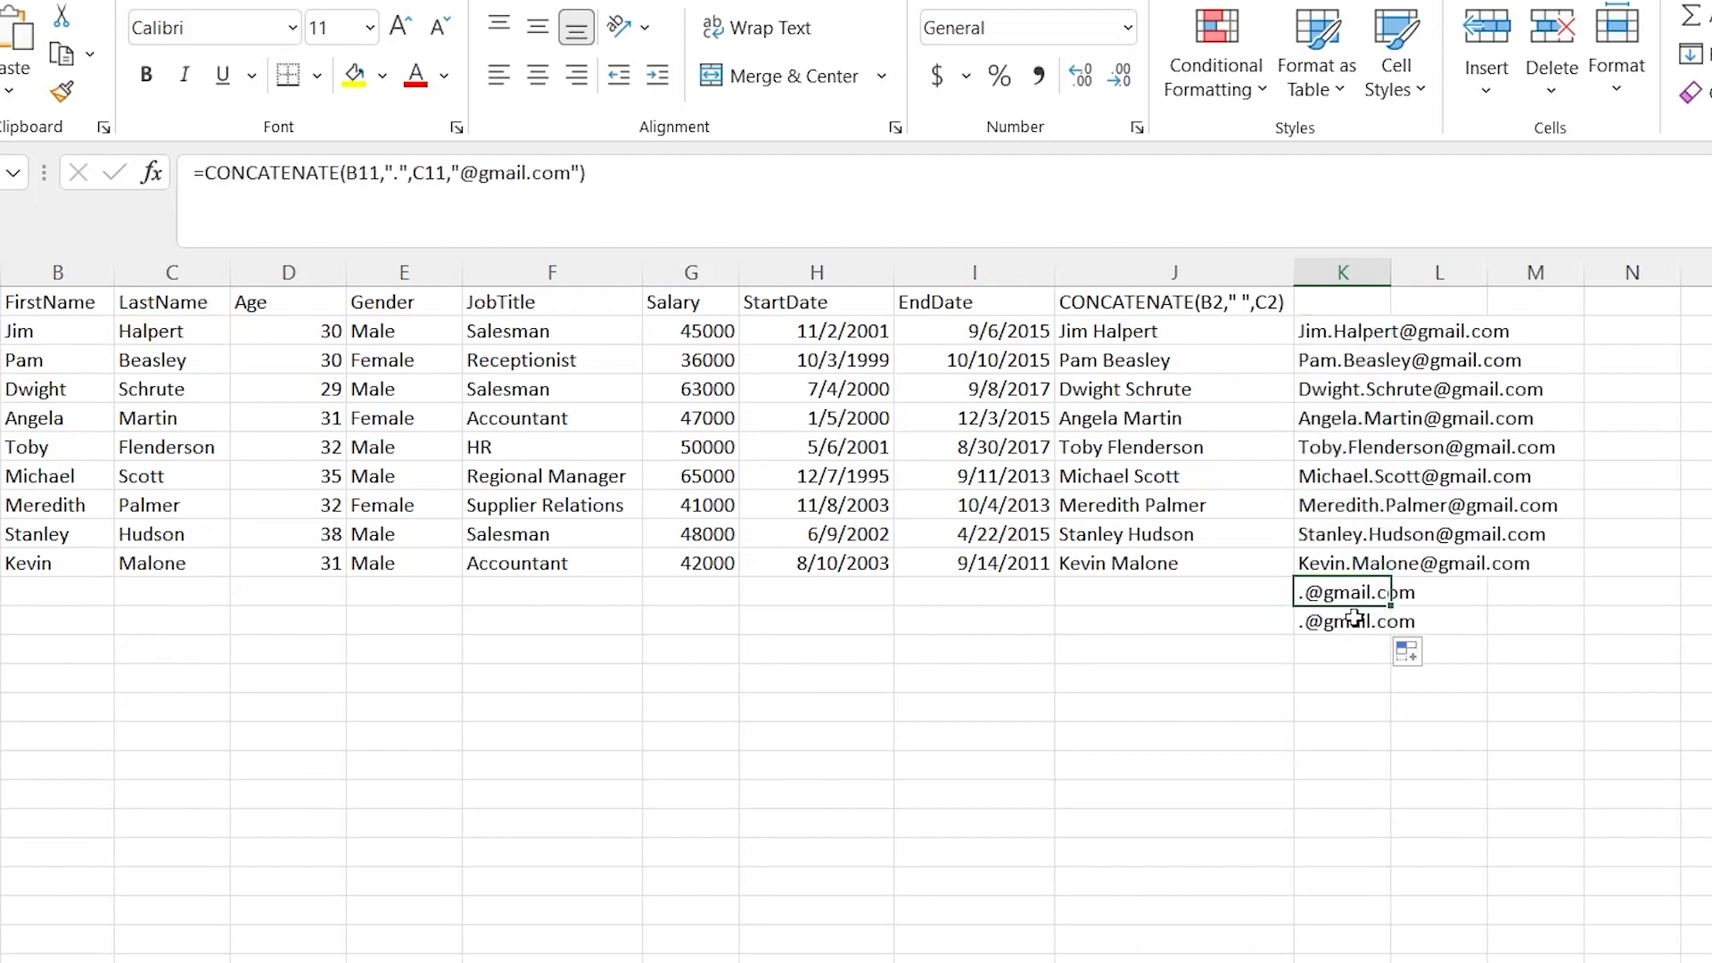
shift+click(1354, 617)
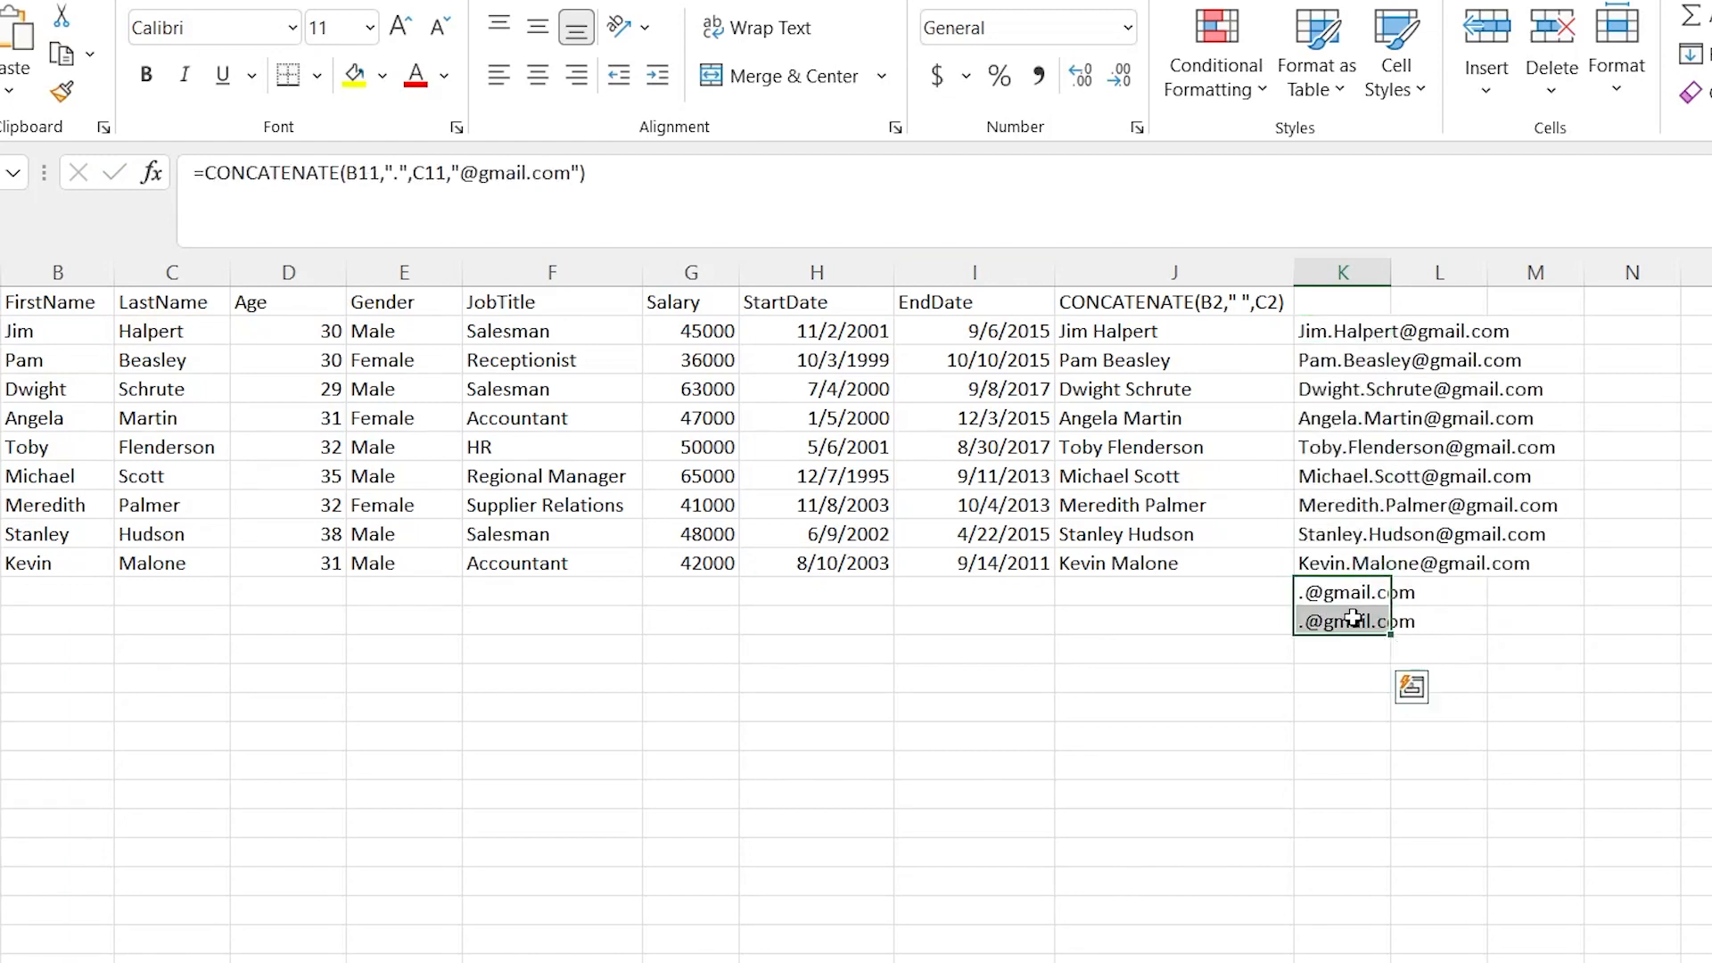
key(Delete)
click(1233, 620)
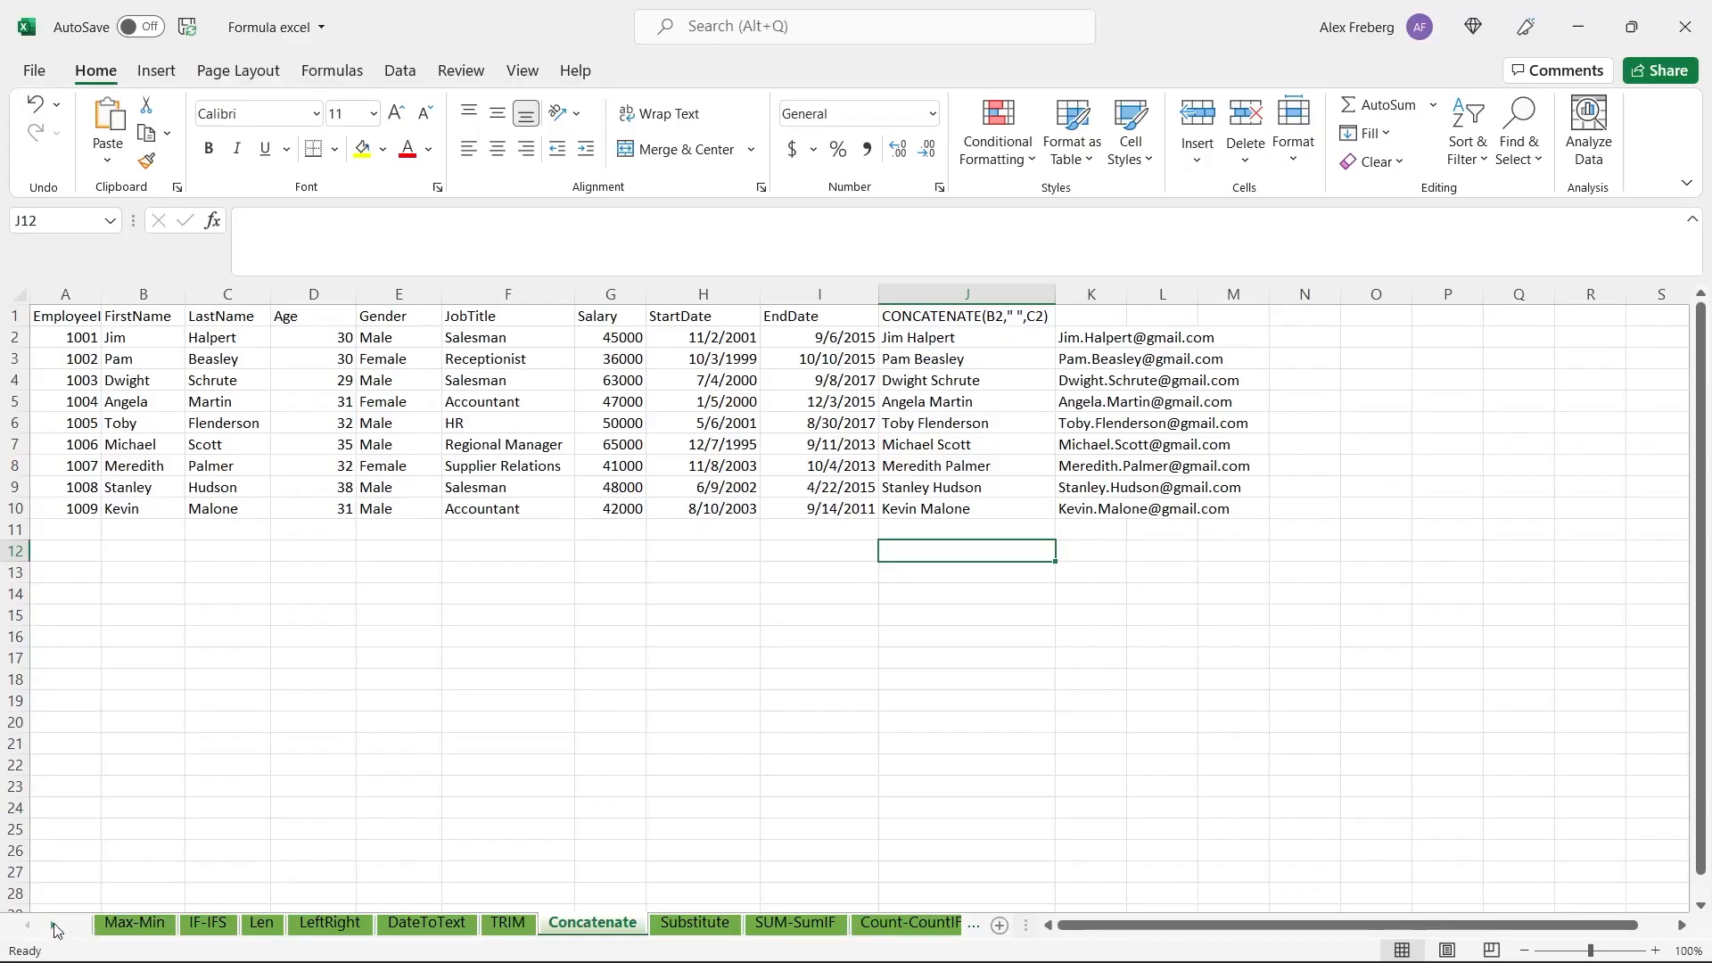
- Open the Substitute sheet and inspect the StartDate and EndDate cells in row 2
click(54, 924)
click(54, 924)
click(53, 924)
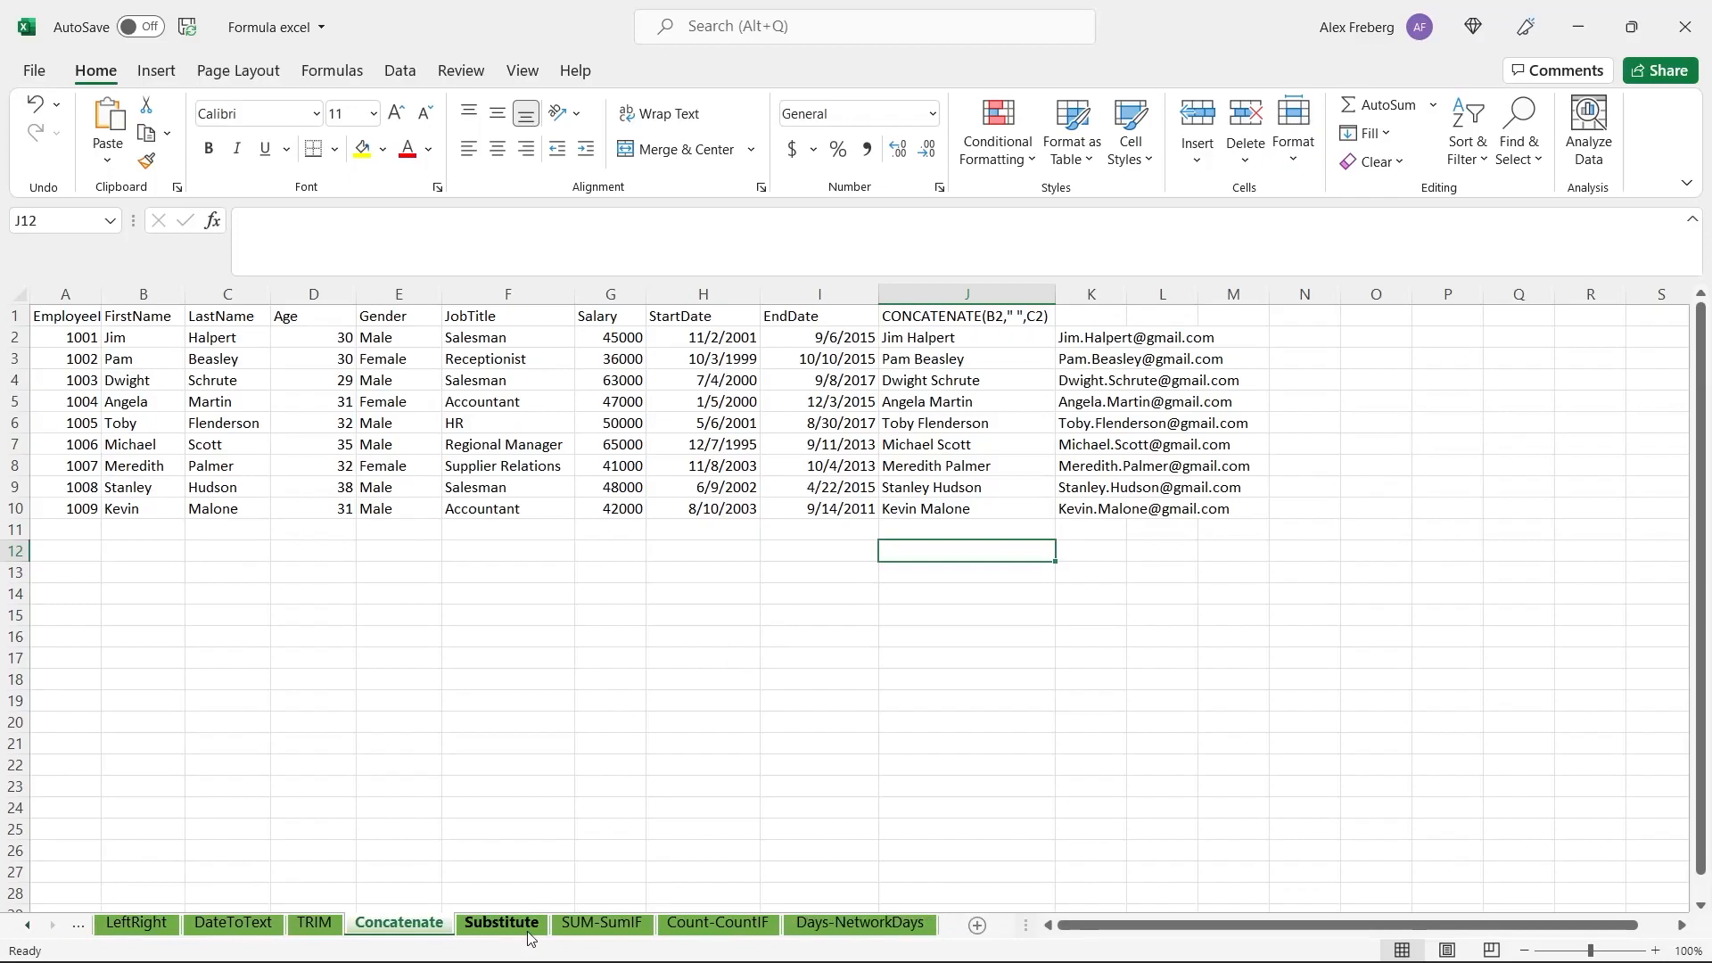
click(502, 923)
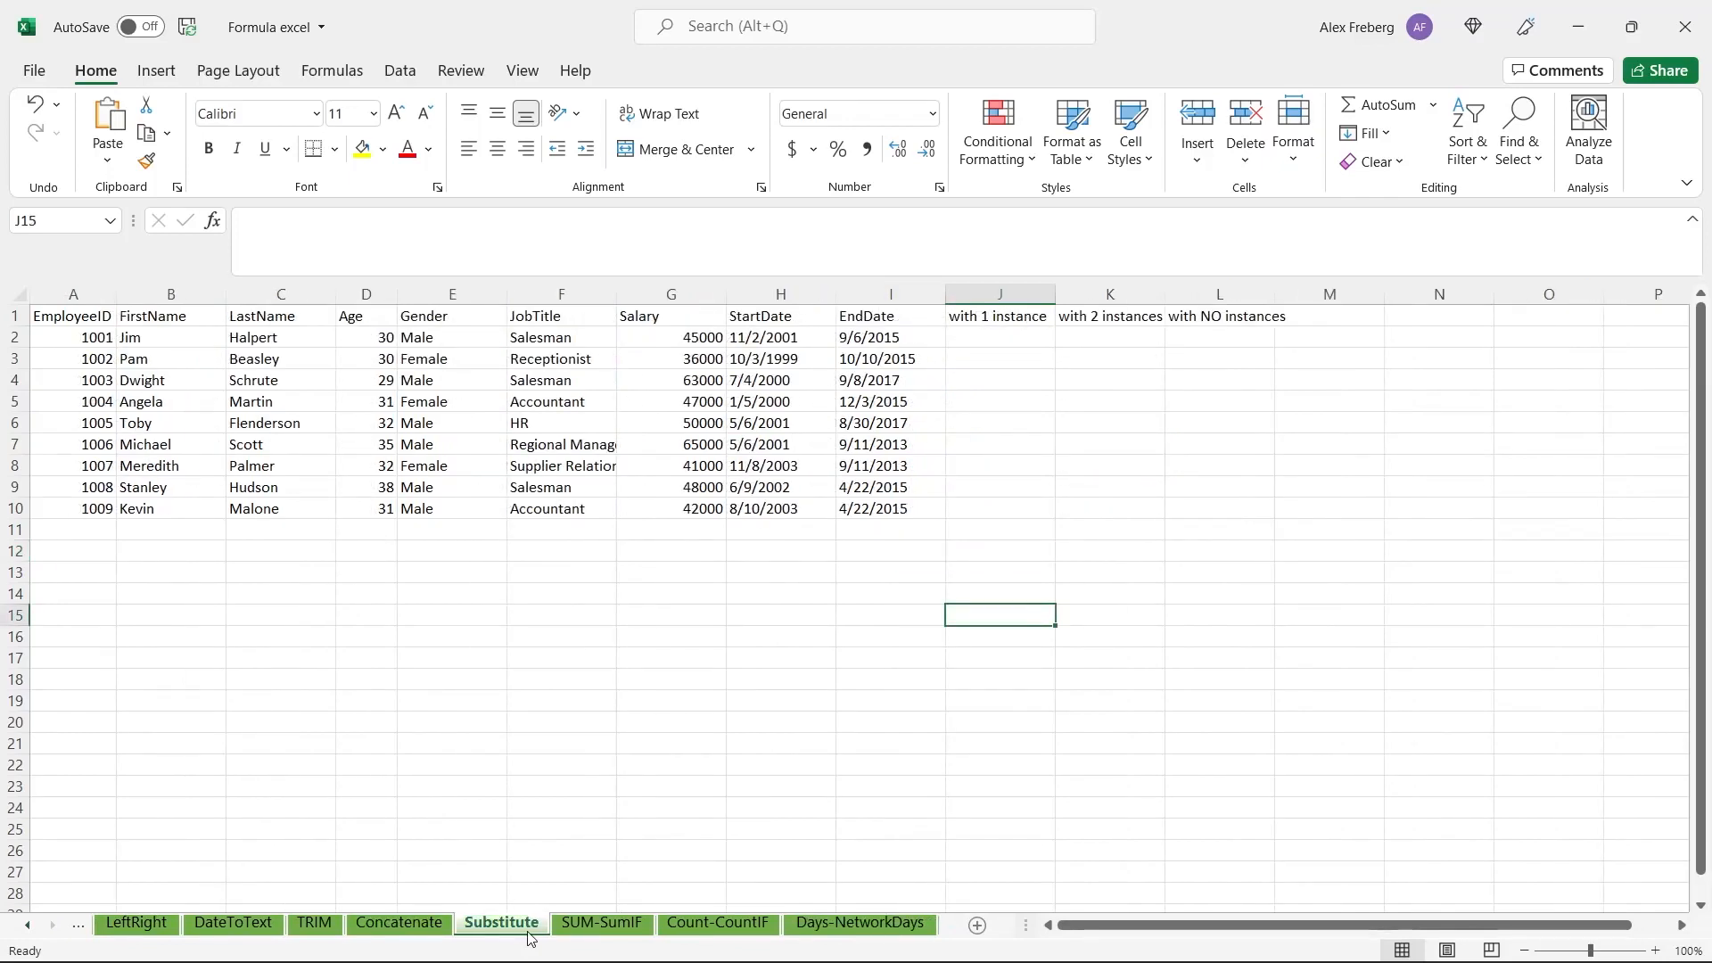
click(1002, 337)
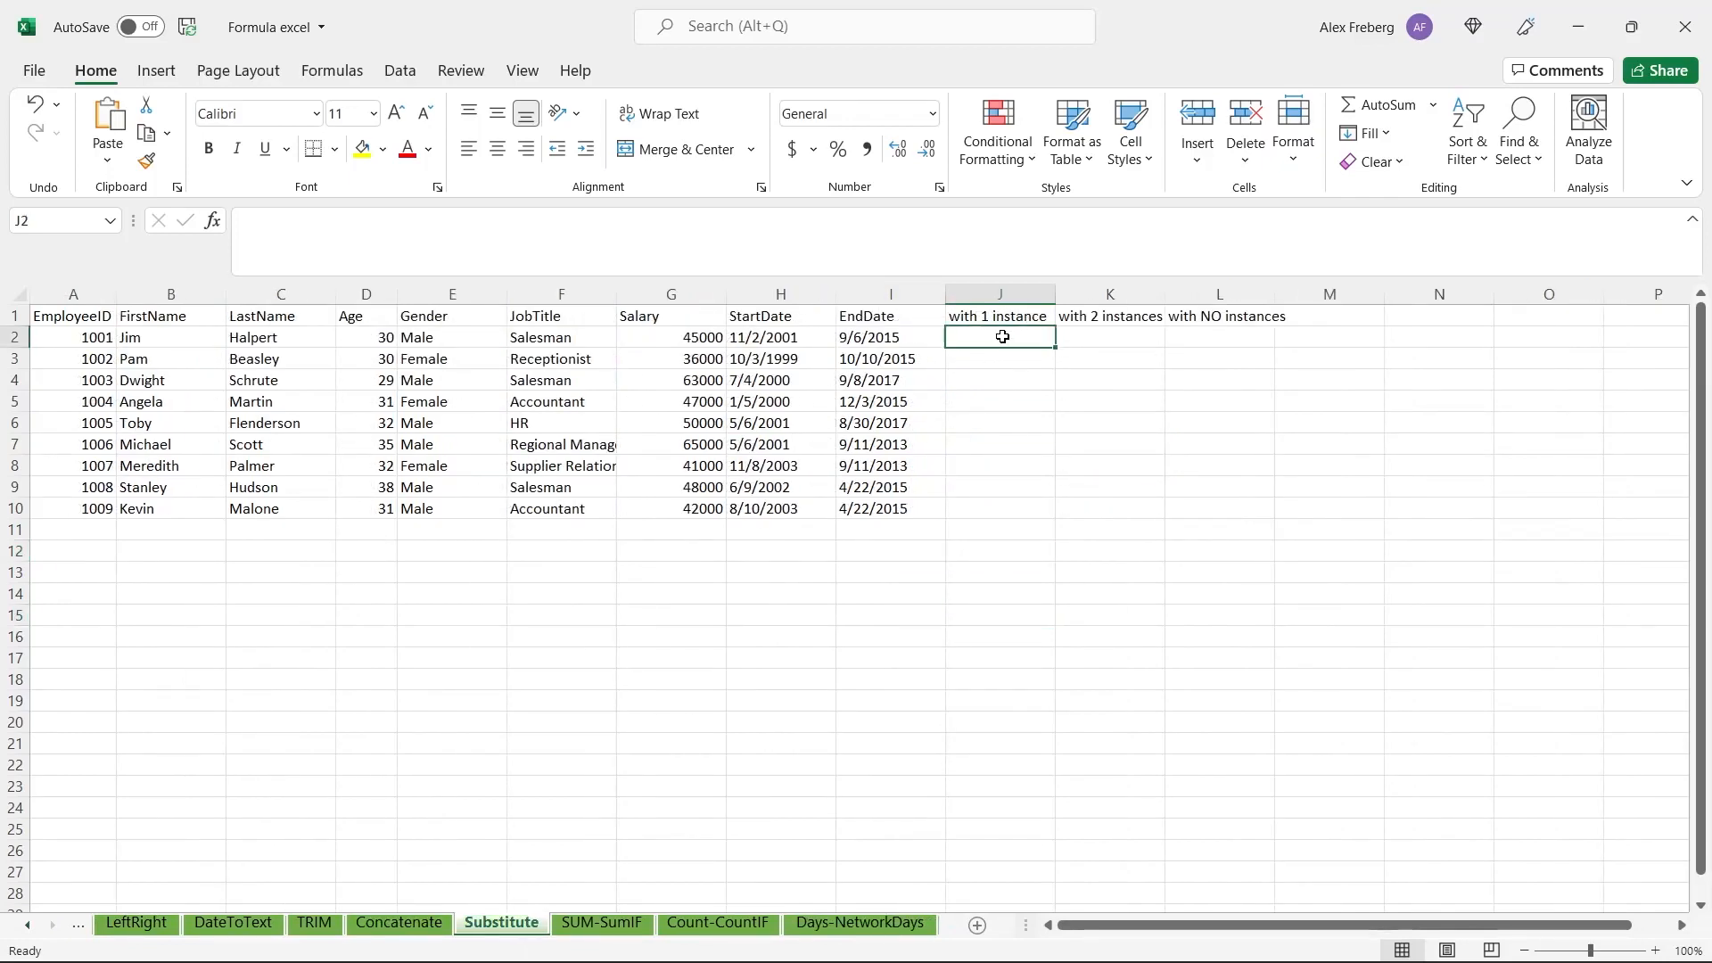
click(1220, 337)
click(768, 343)
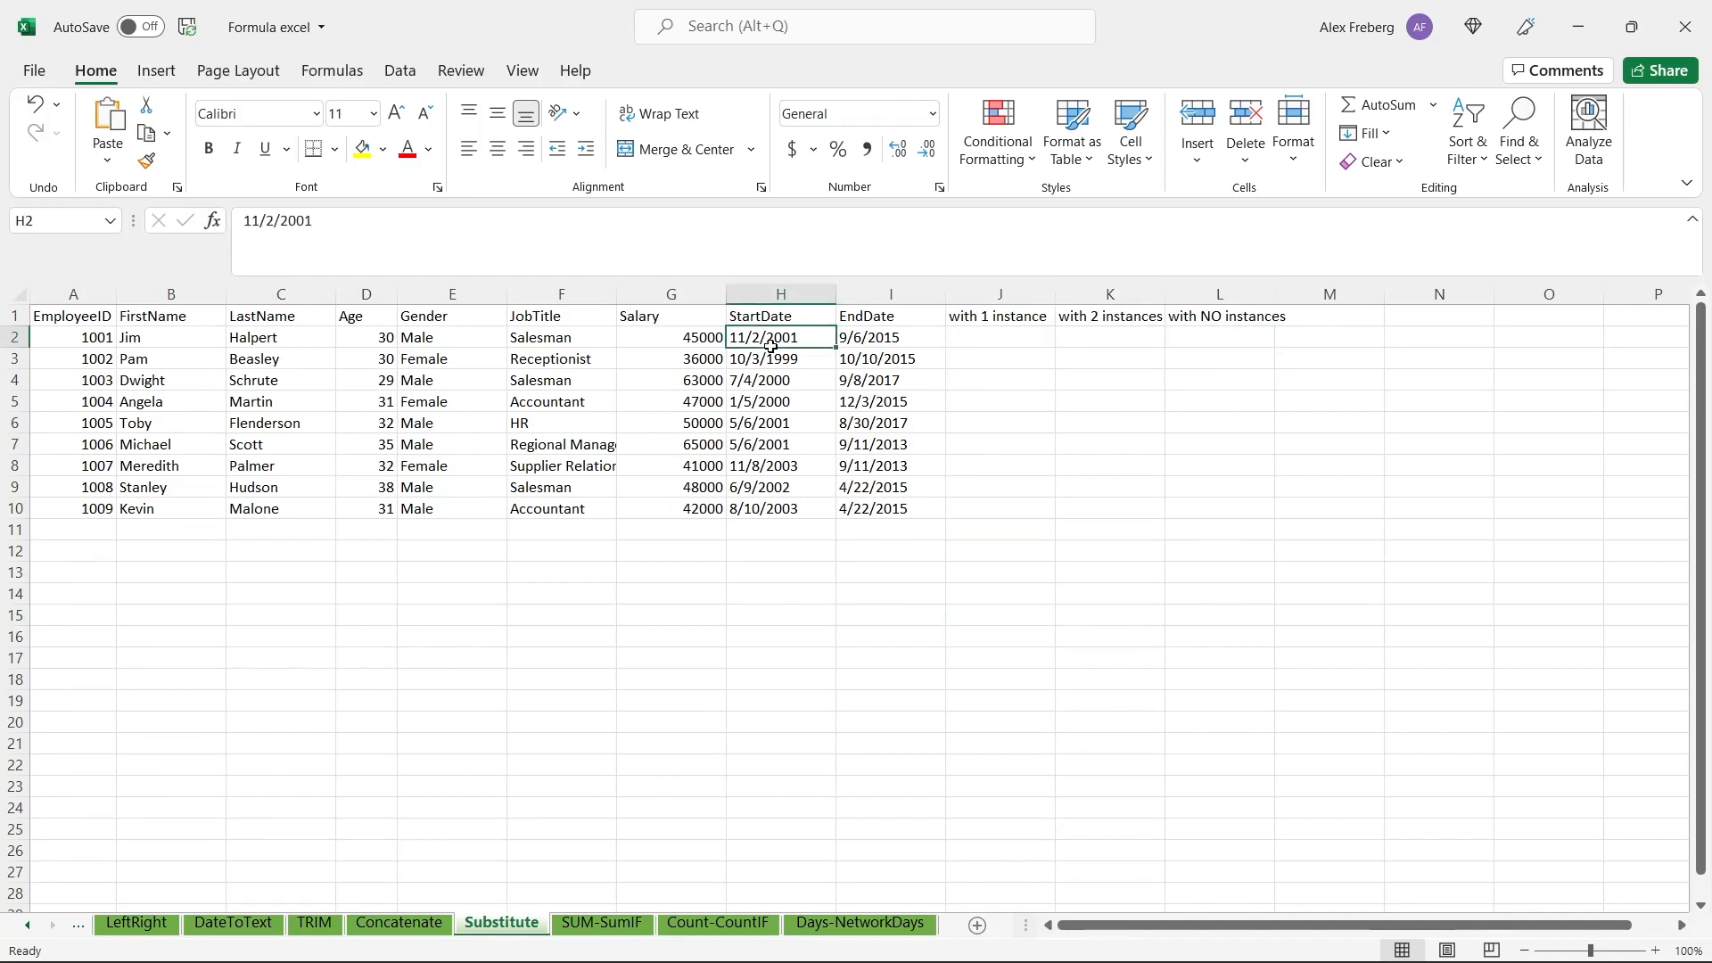
click(882, 336)
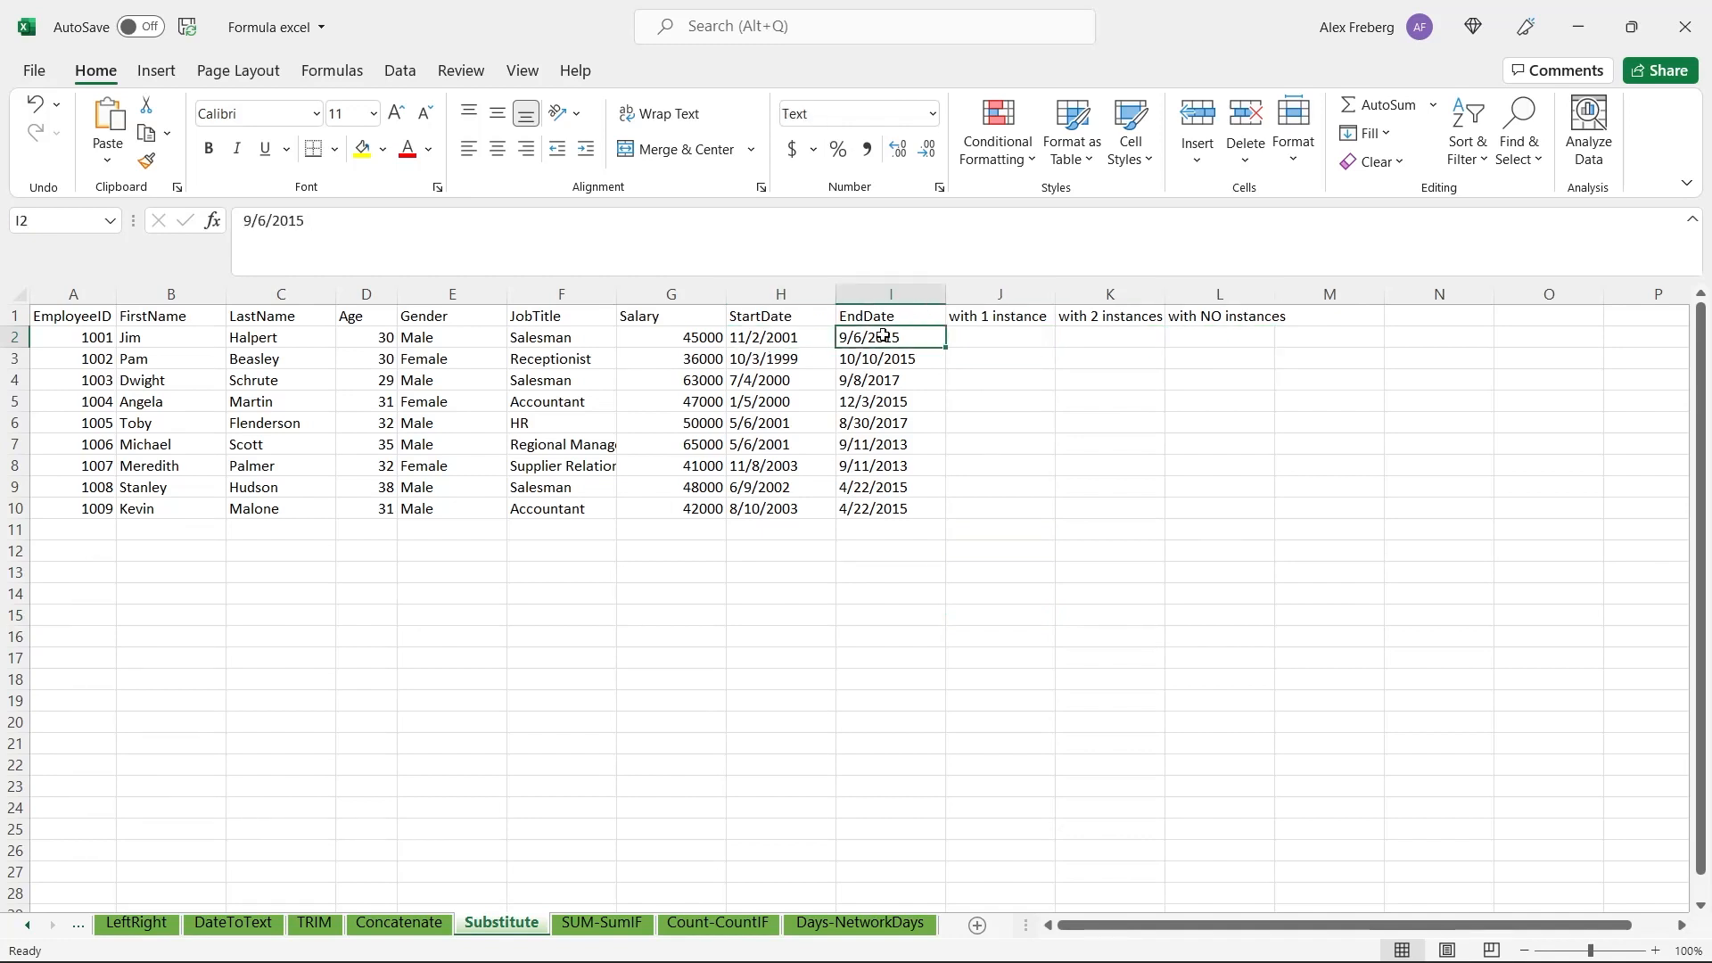
click(791, 334)
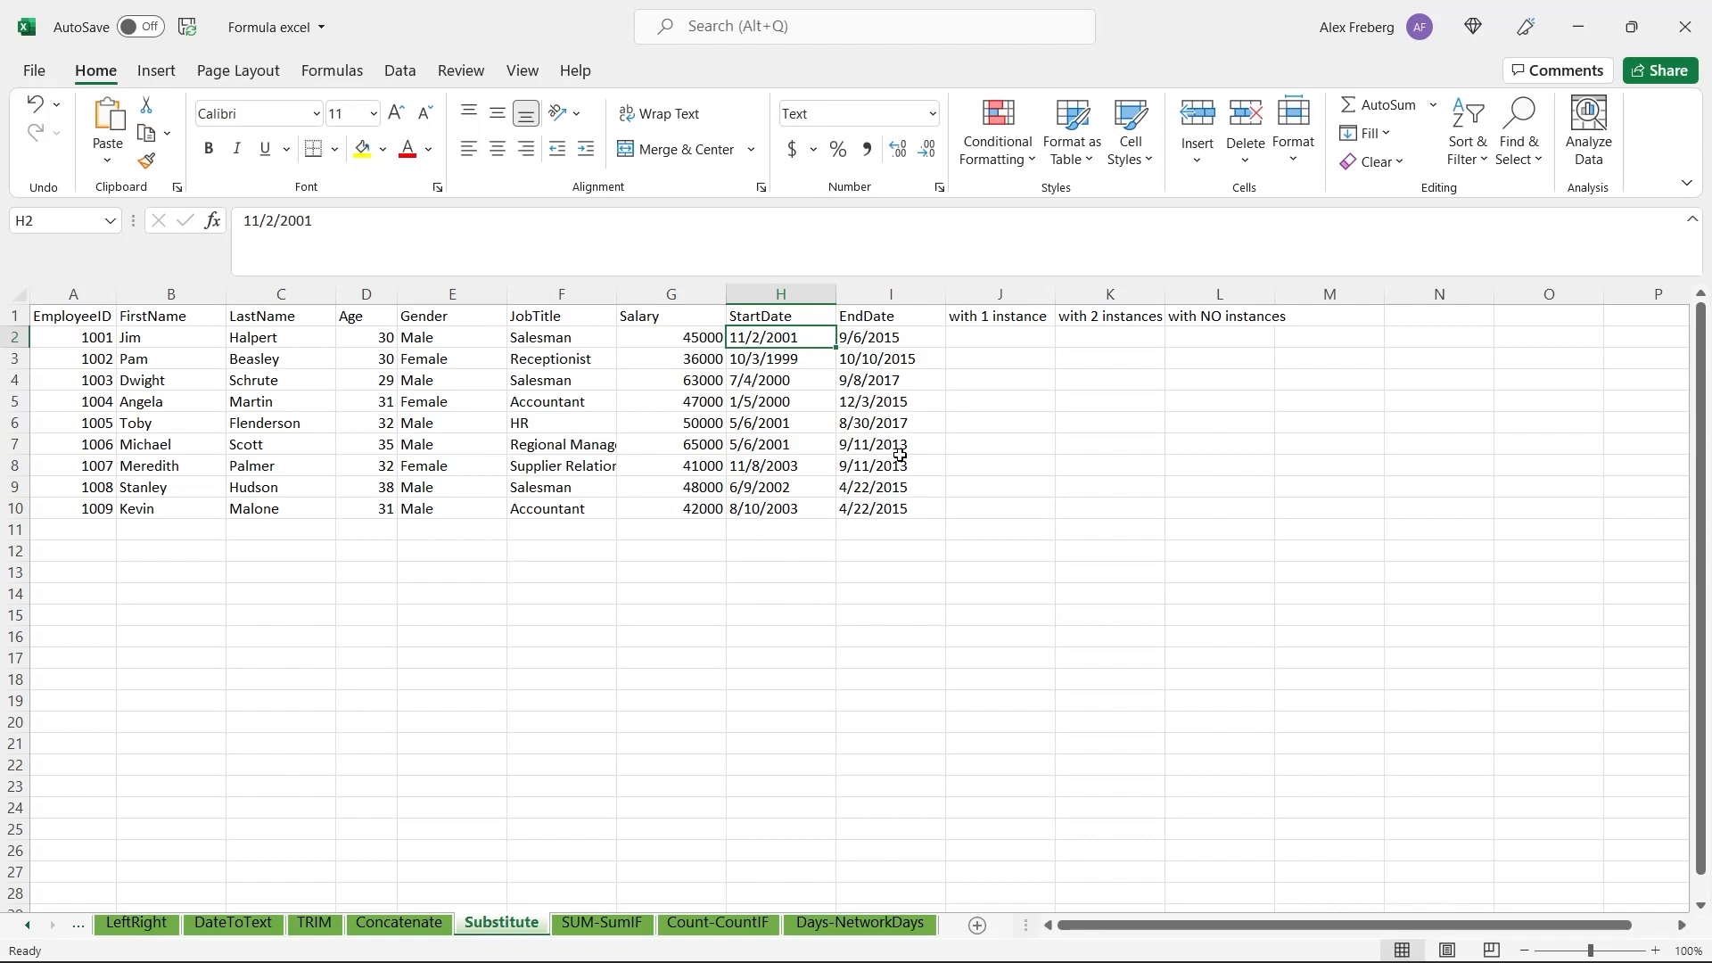
- Replace the slashes in the StartDate in H5 with hyphens so it reads 1-5-2000
click(745, 403)
double_click(744, 403)
key(Delete)
text(-)
click(758, 403)
key(Delete)
text(-)
- Replace the slashes in the EndDate in I5 with hyphens so it reads 12-3-2015
click(880, 402)
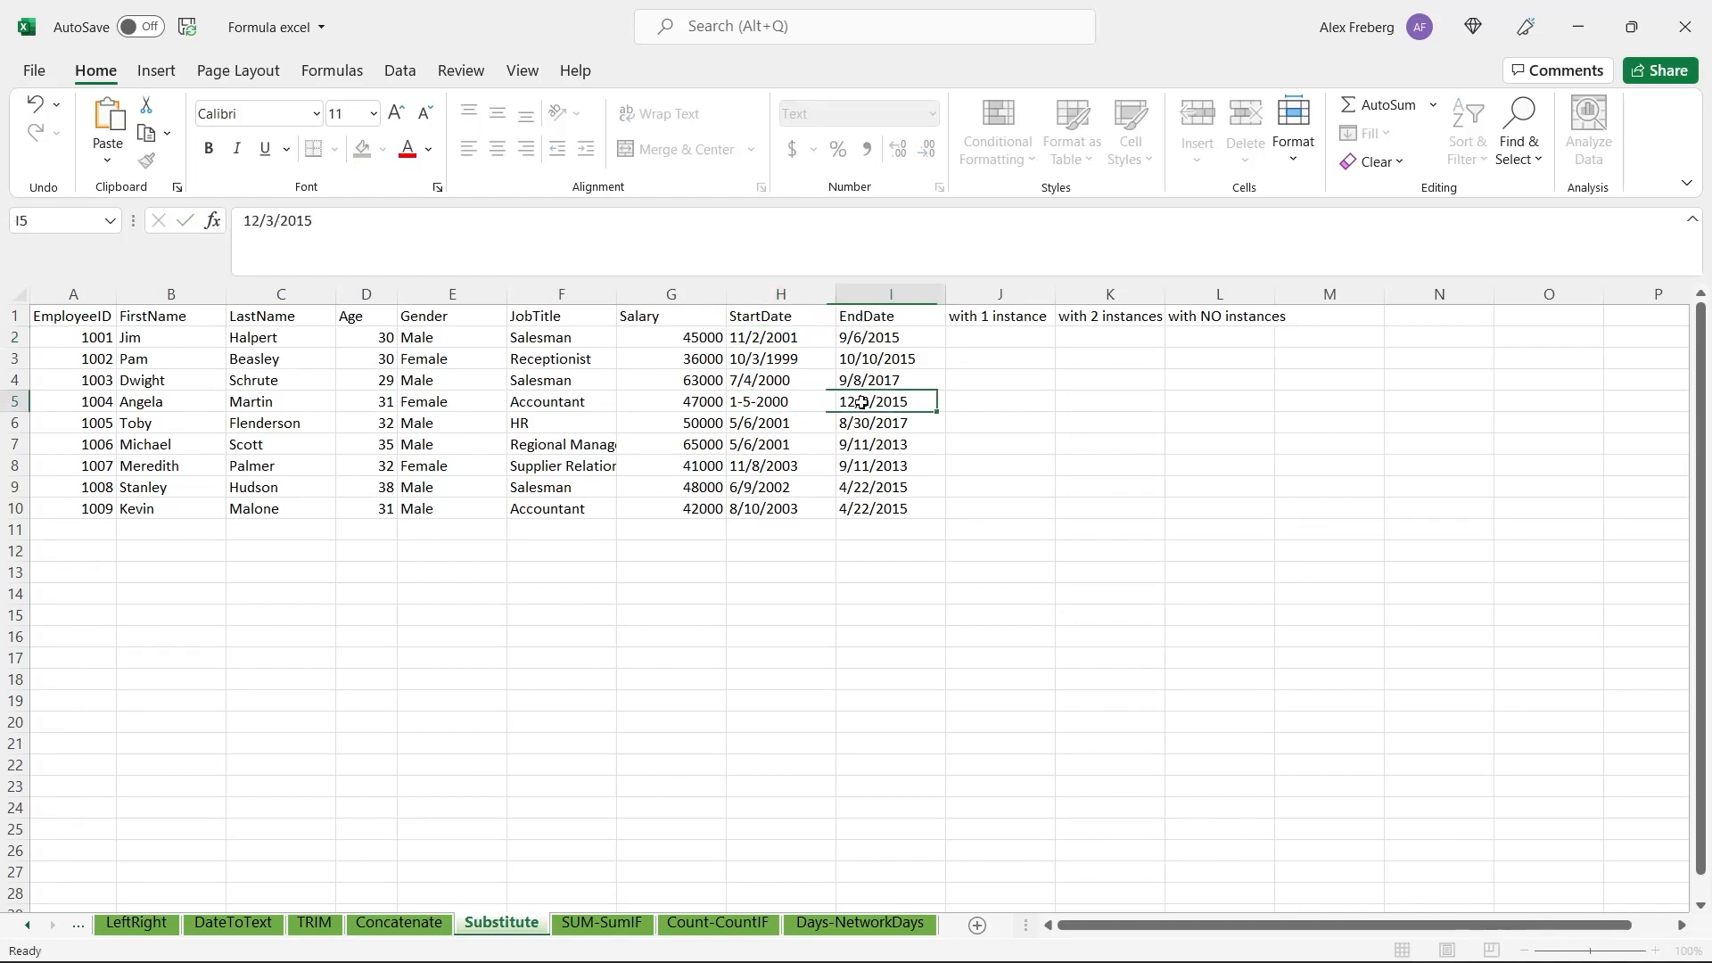
double_click(863, 402)
key(BackSpace)
text(-)
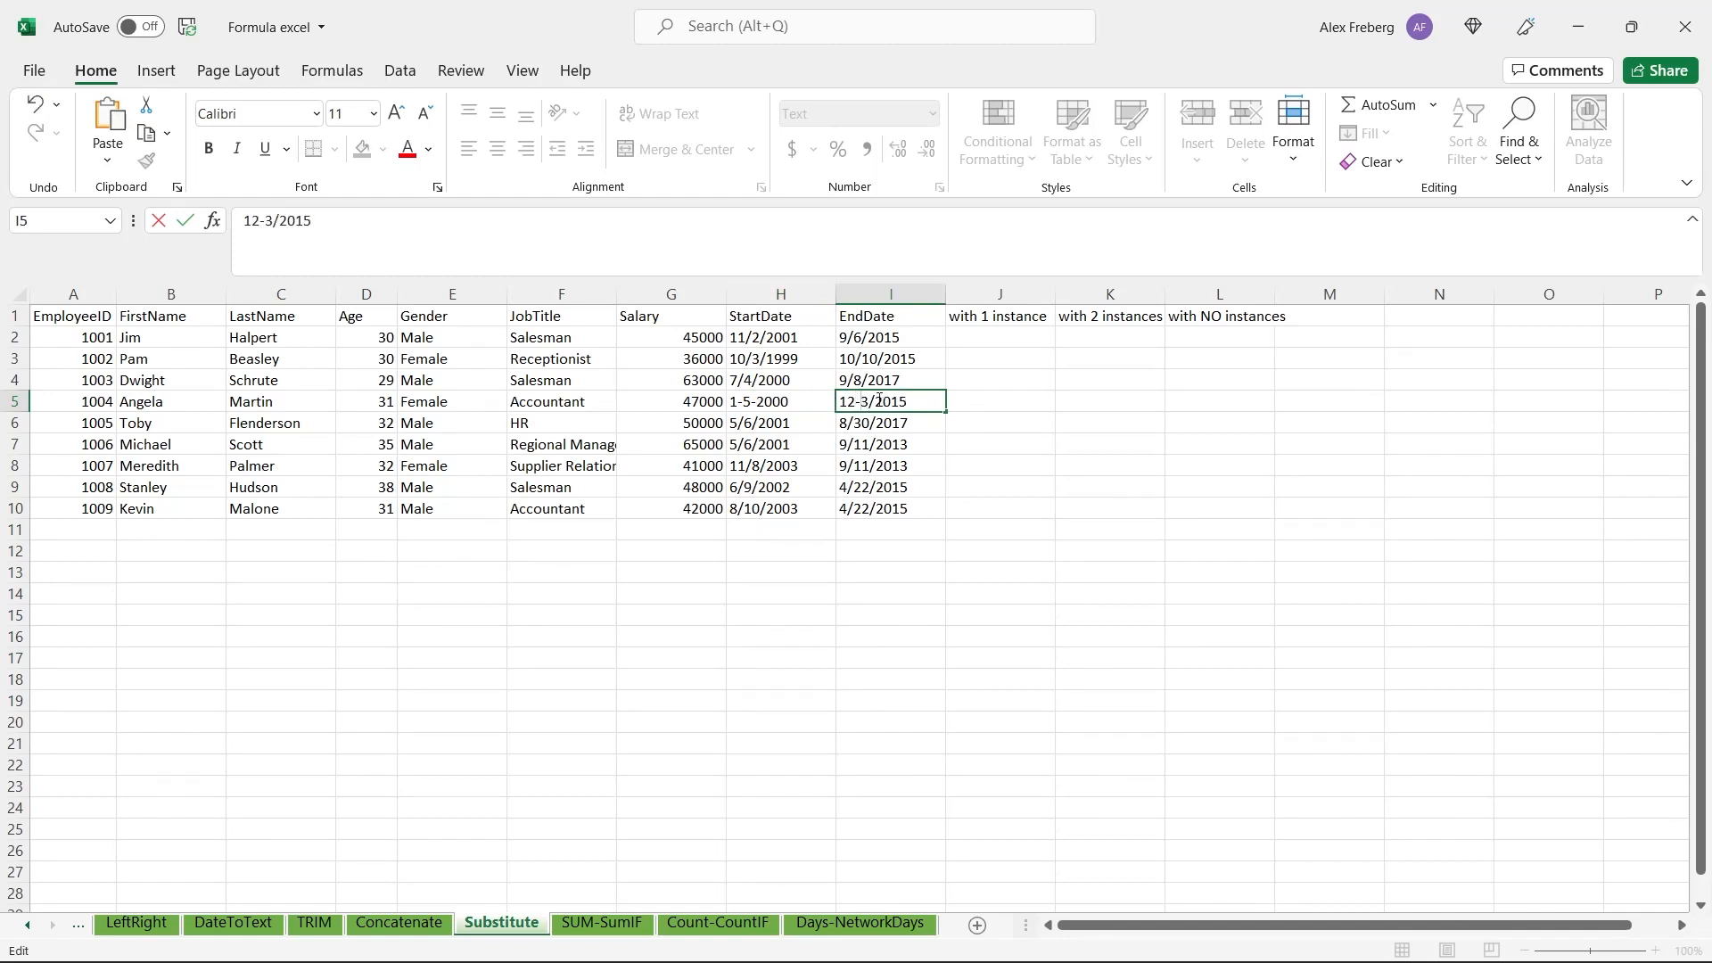
click(877, 402)
key(BackSpace)
text(-)
click(780, 437)
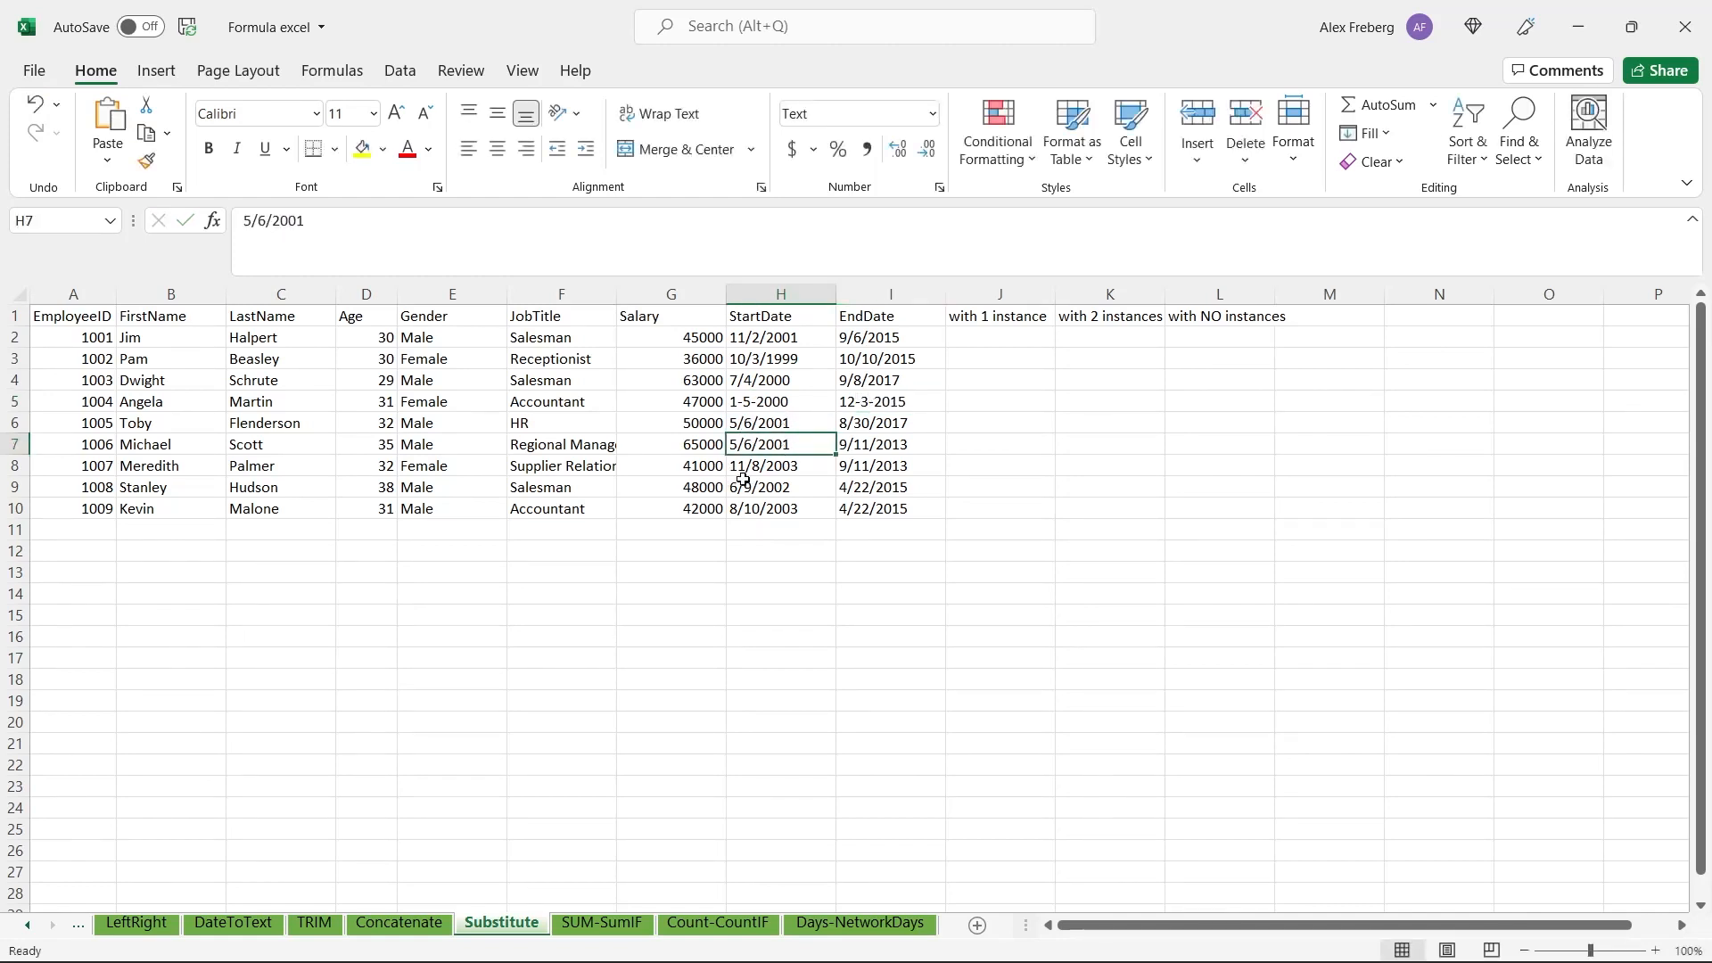
click(762, 403)
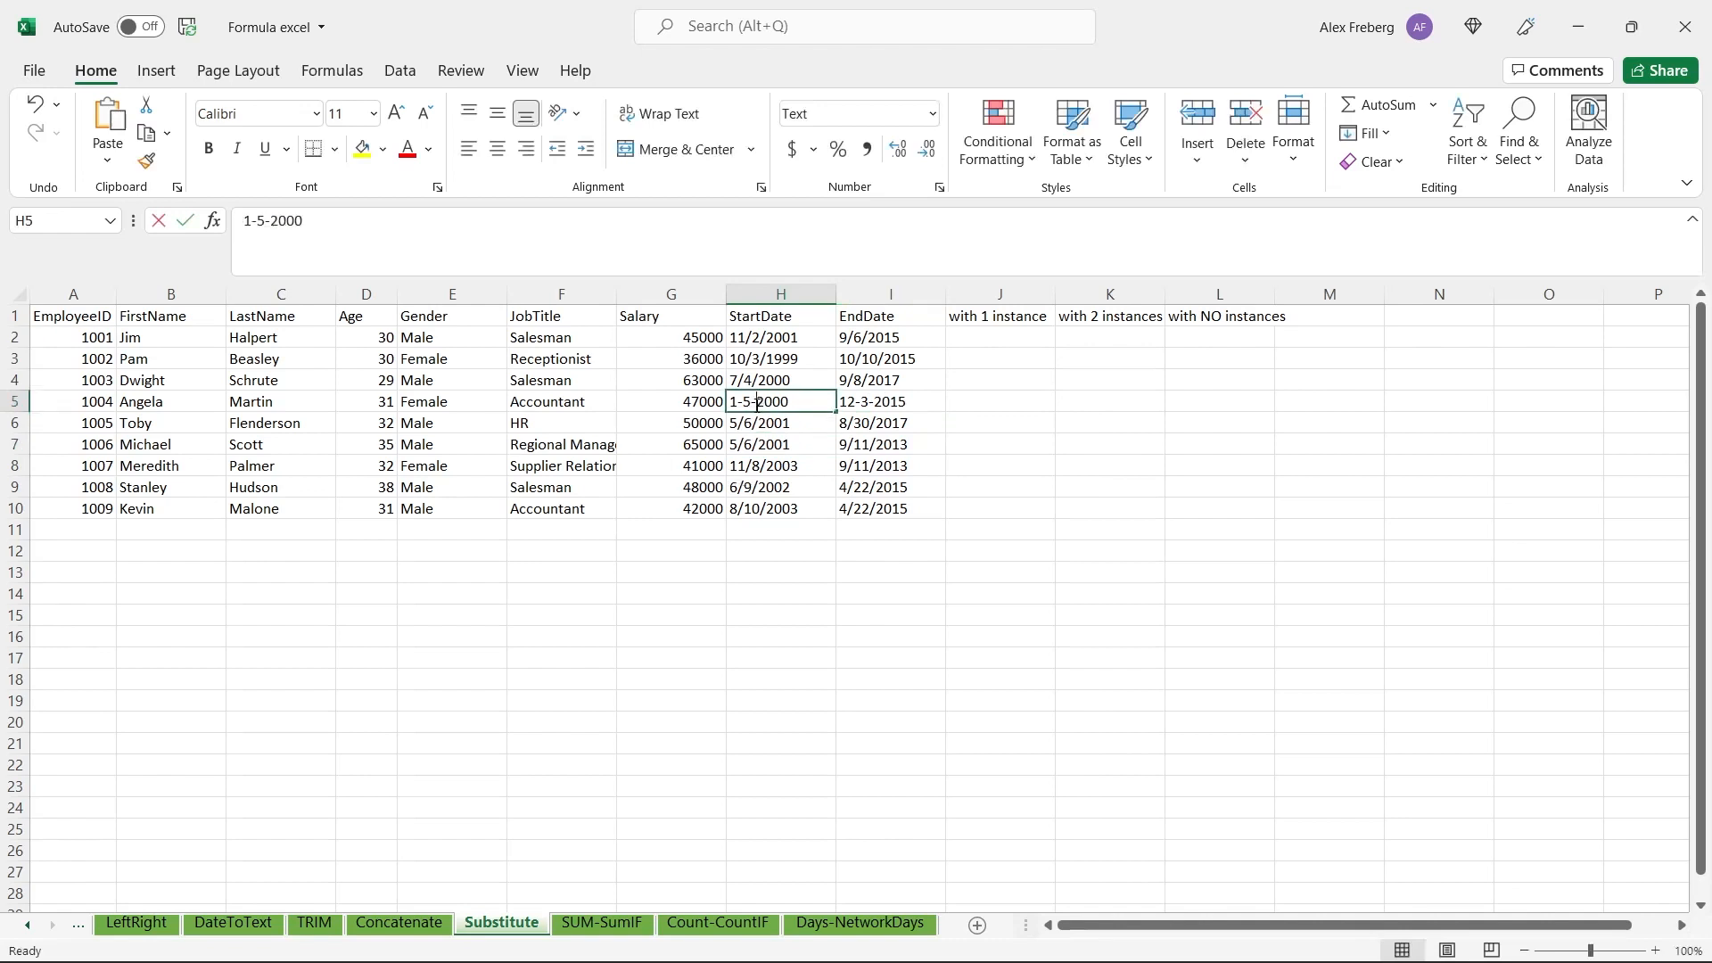
double_click(769, 405)
click(921, 384)
click(993, 338)
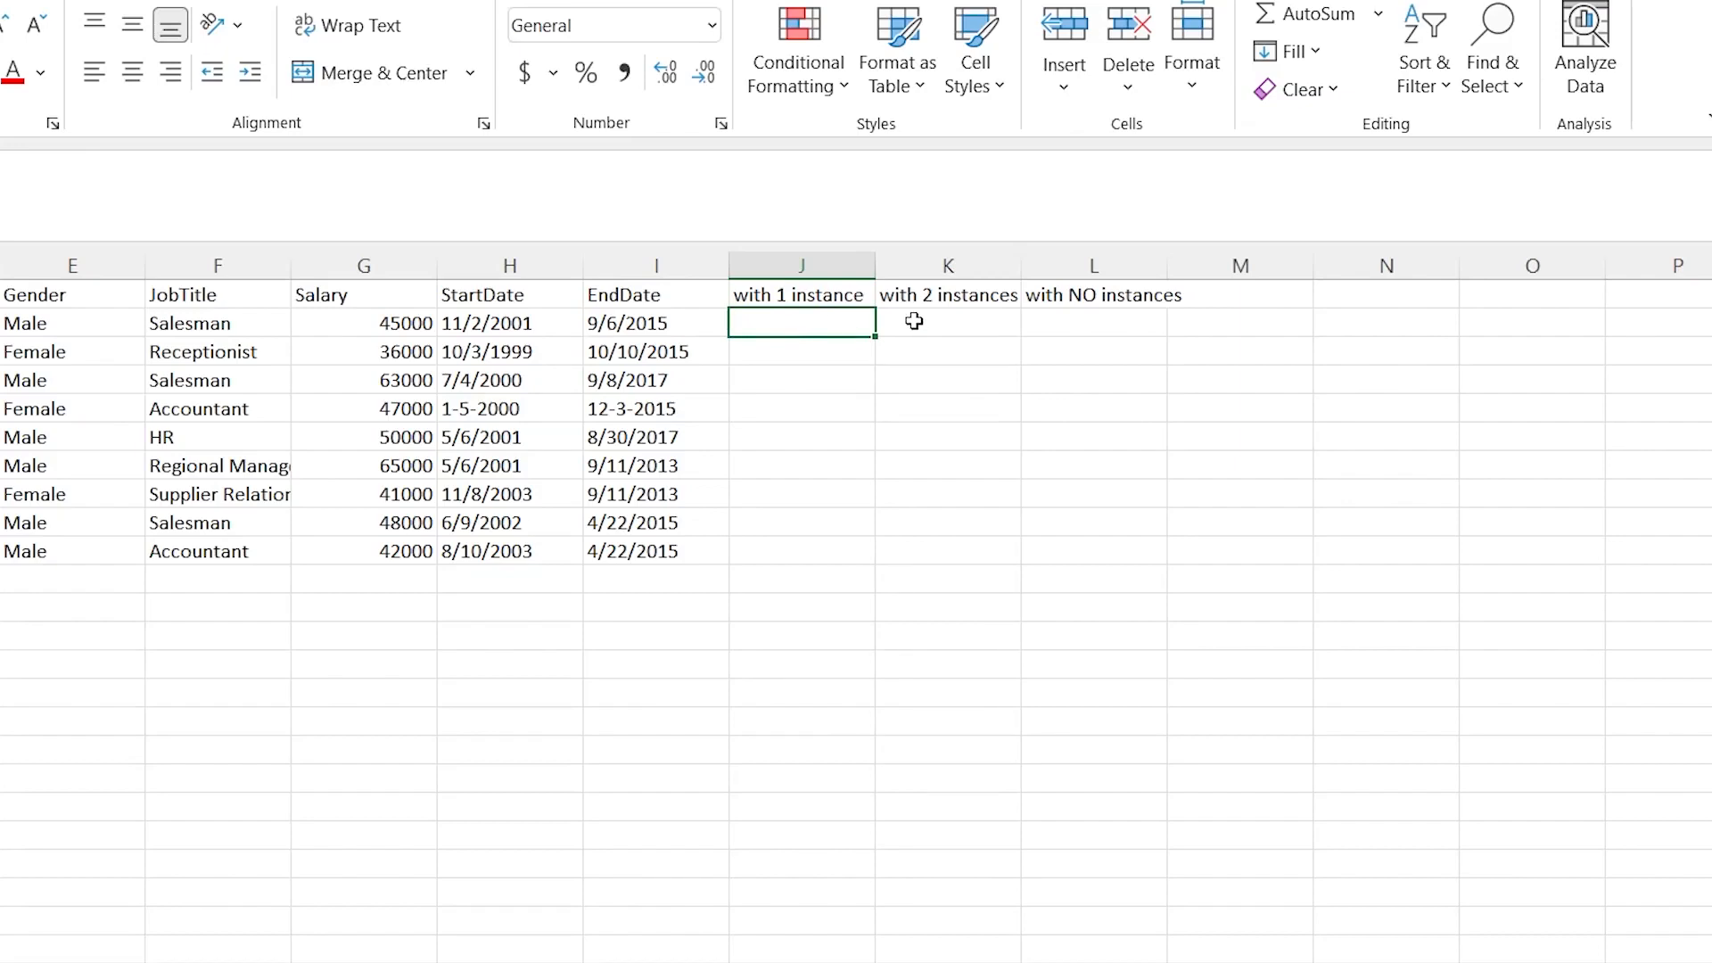
- Enter =SUBSTITUTE(H2:H10,"-","/") in L2 under "with NO instances" to turn hyphens into slashes
click(1066, 319)
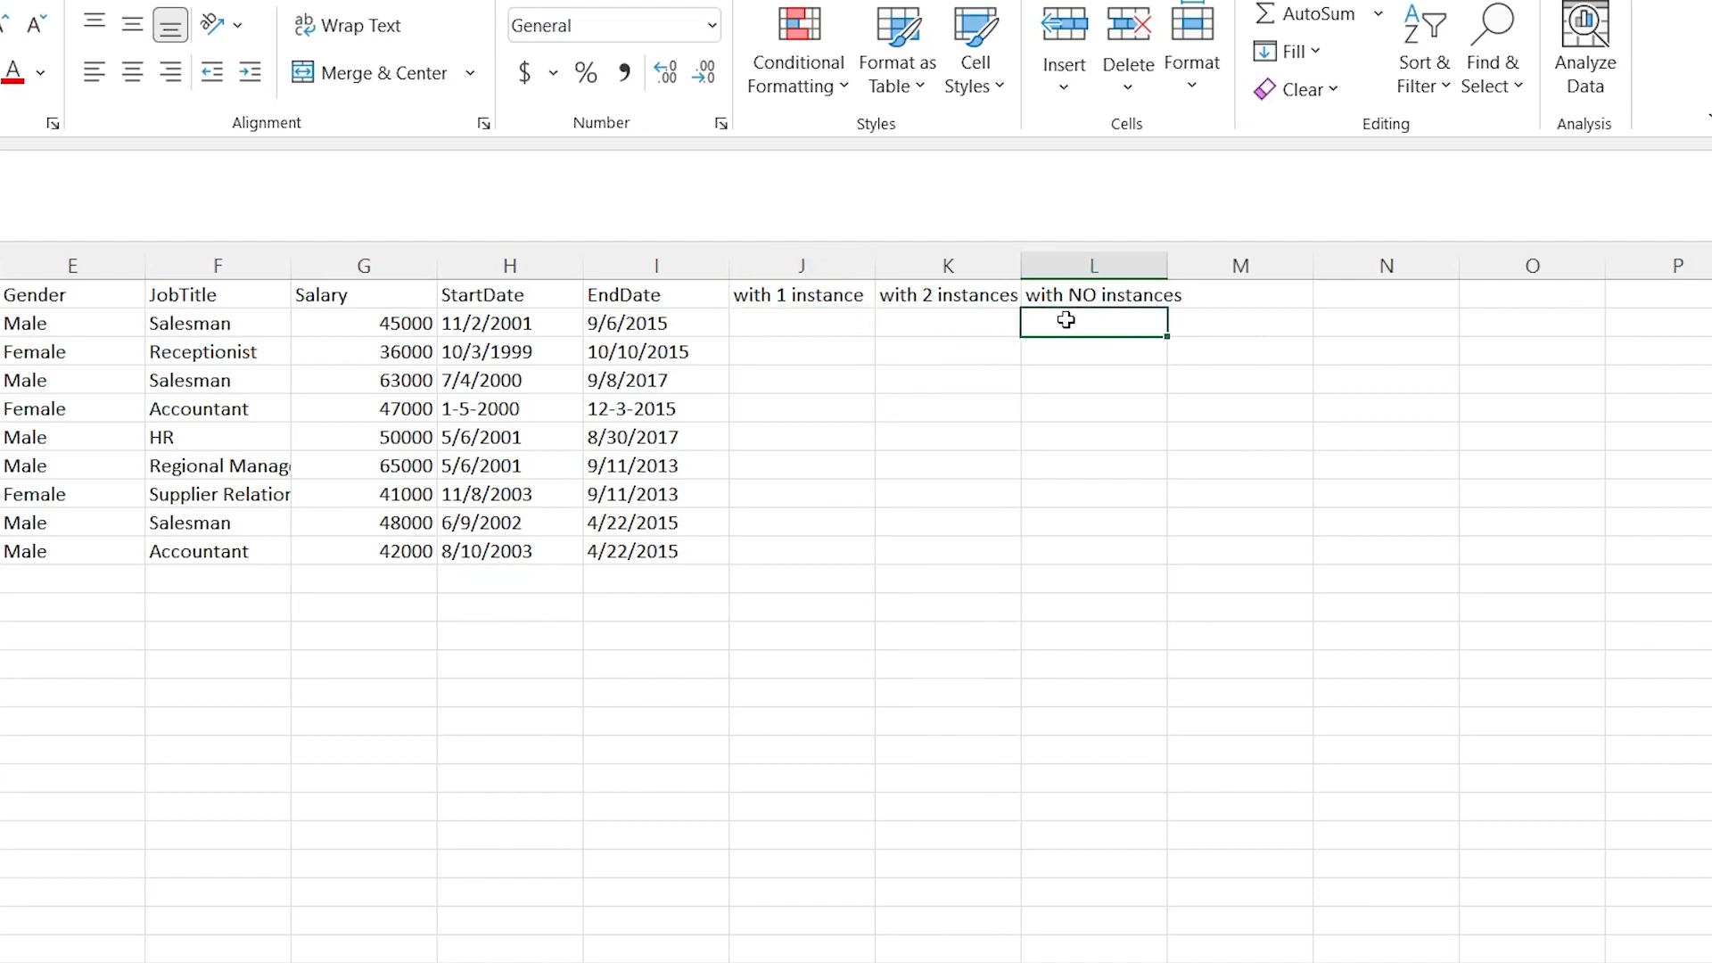
text(=)
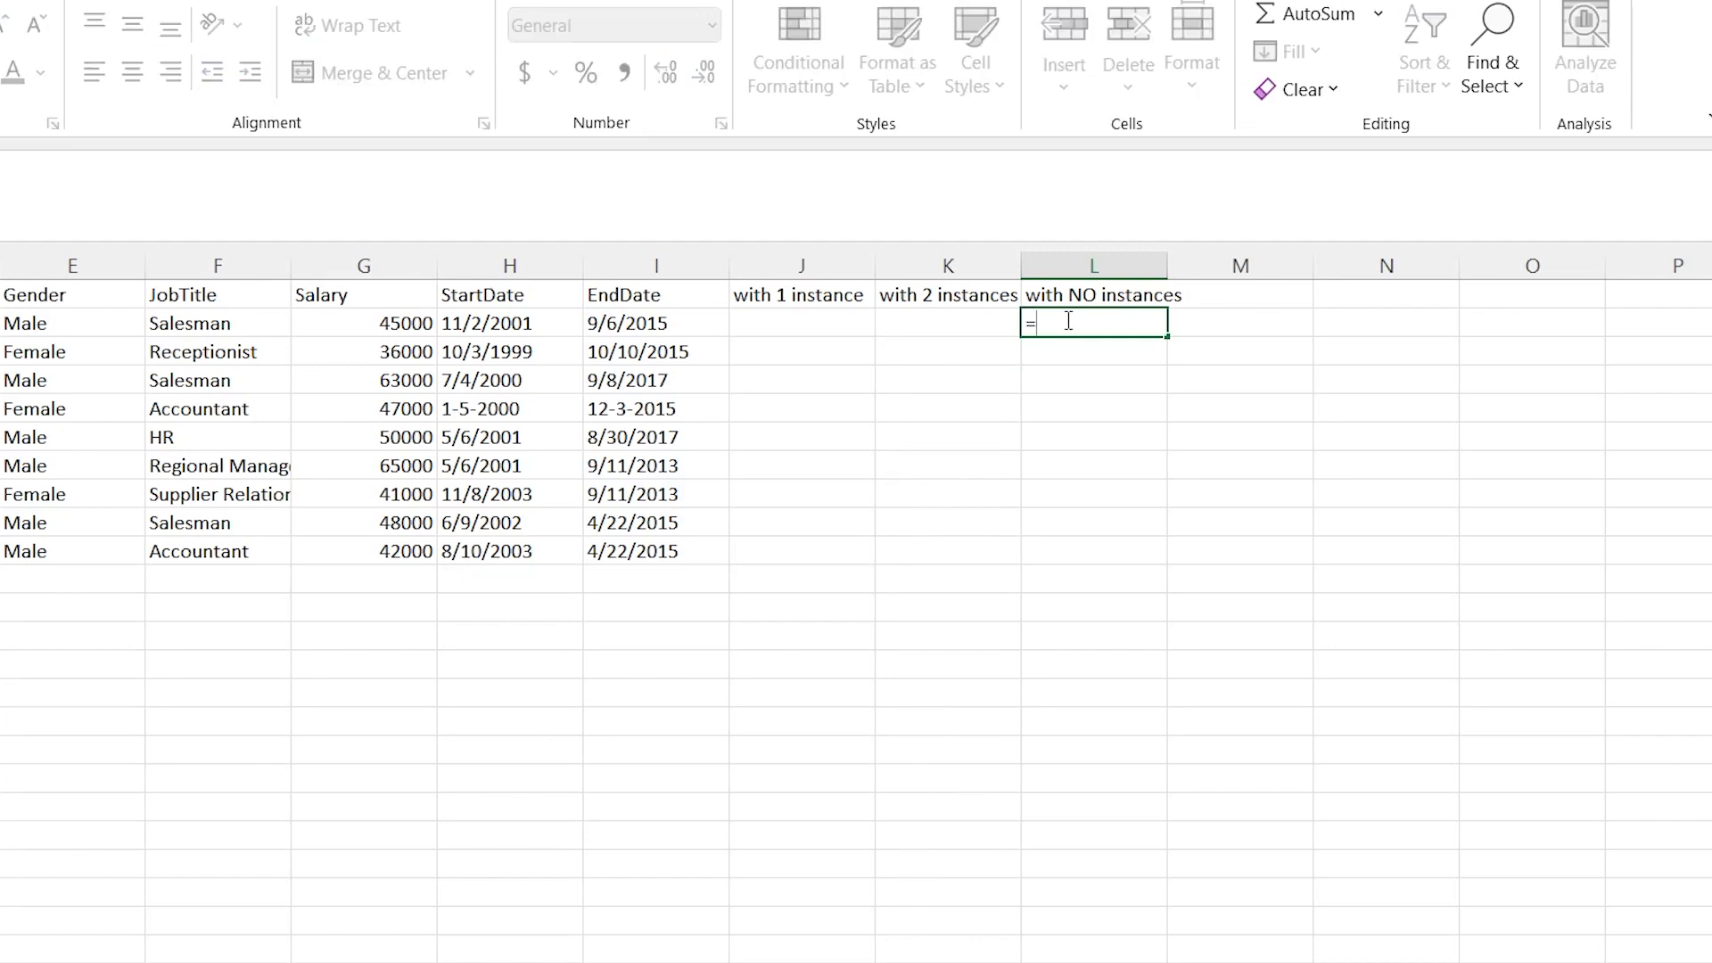
text(subs)
key(Tab)
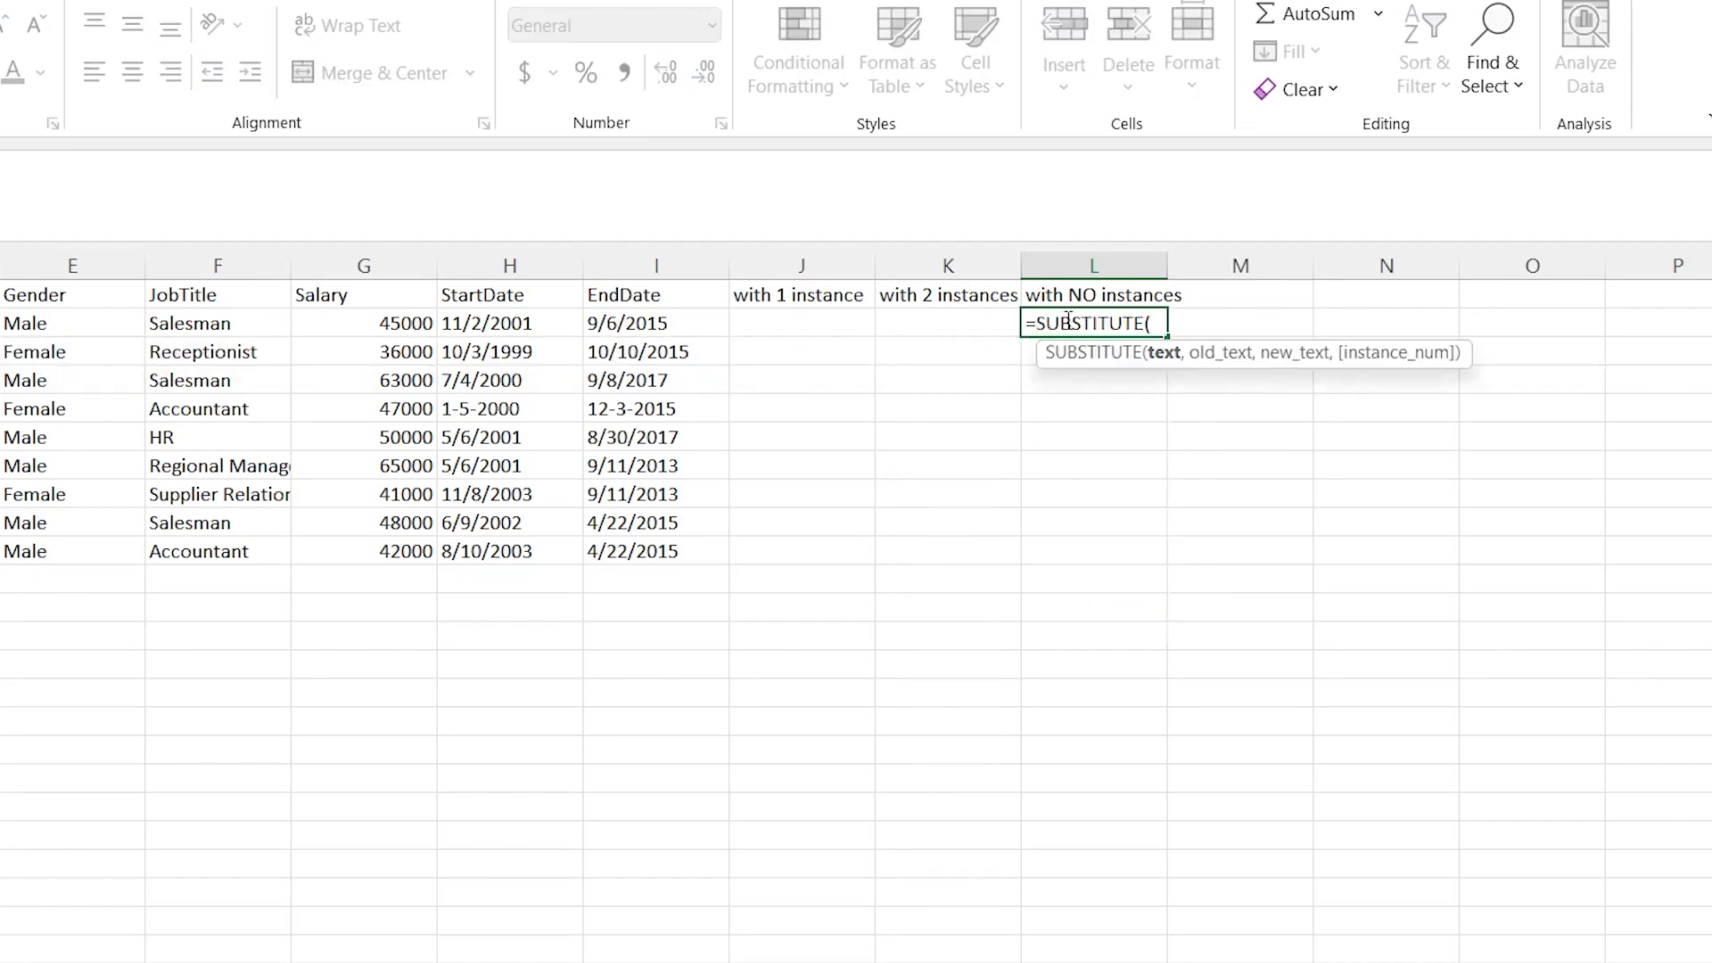
key(BackSpace)
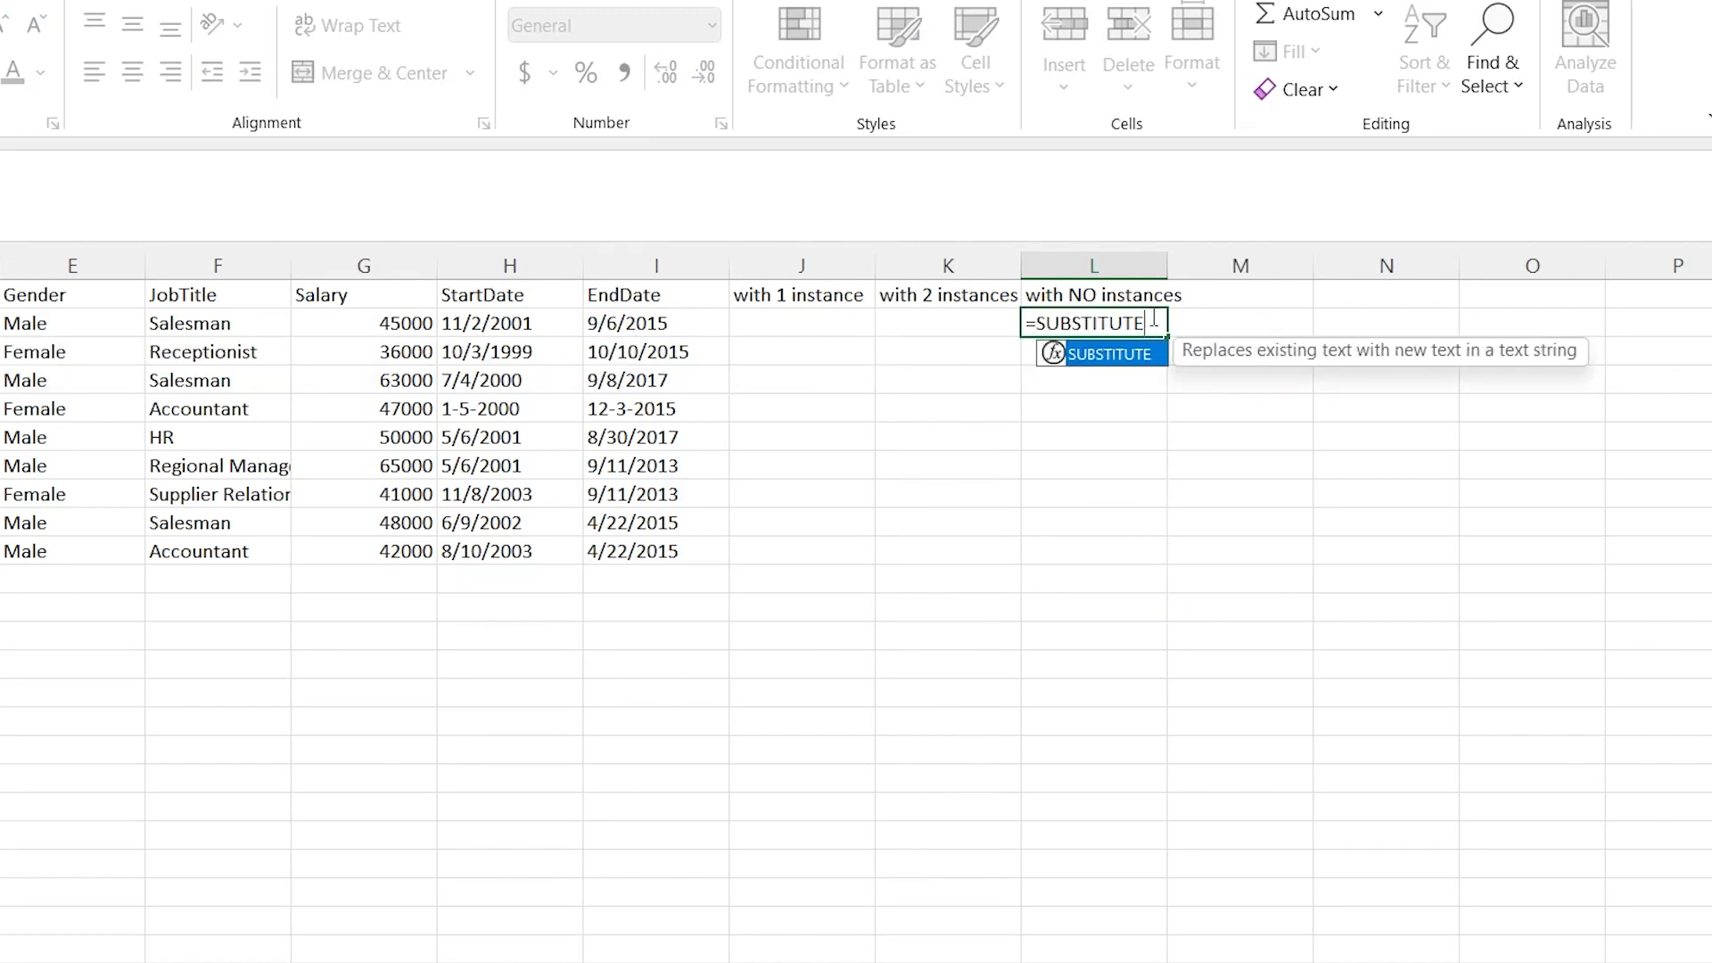
text(()
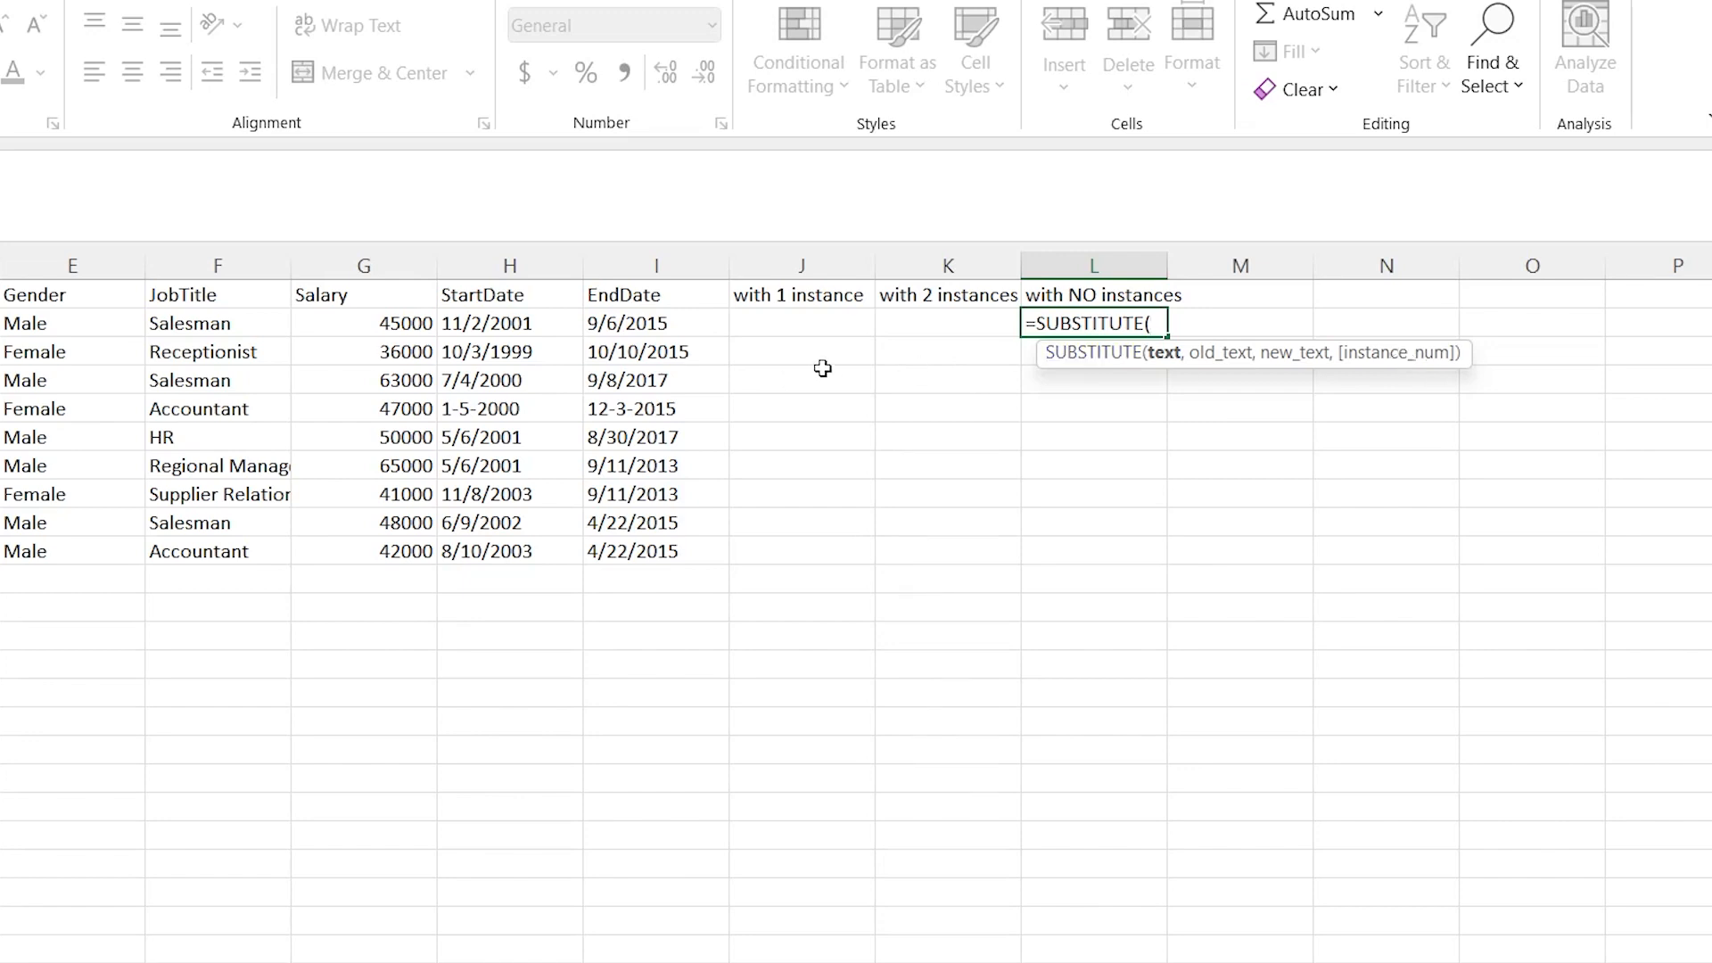
click(519, 326)
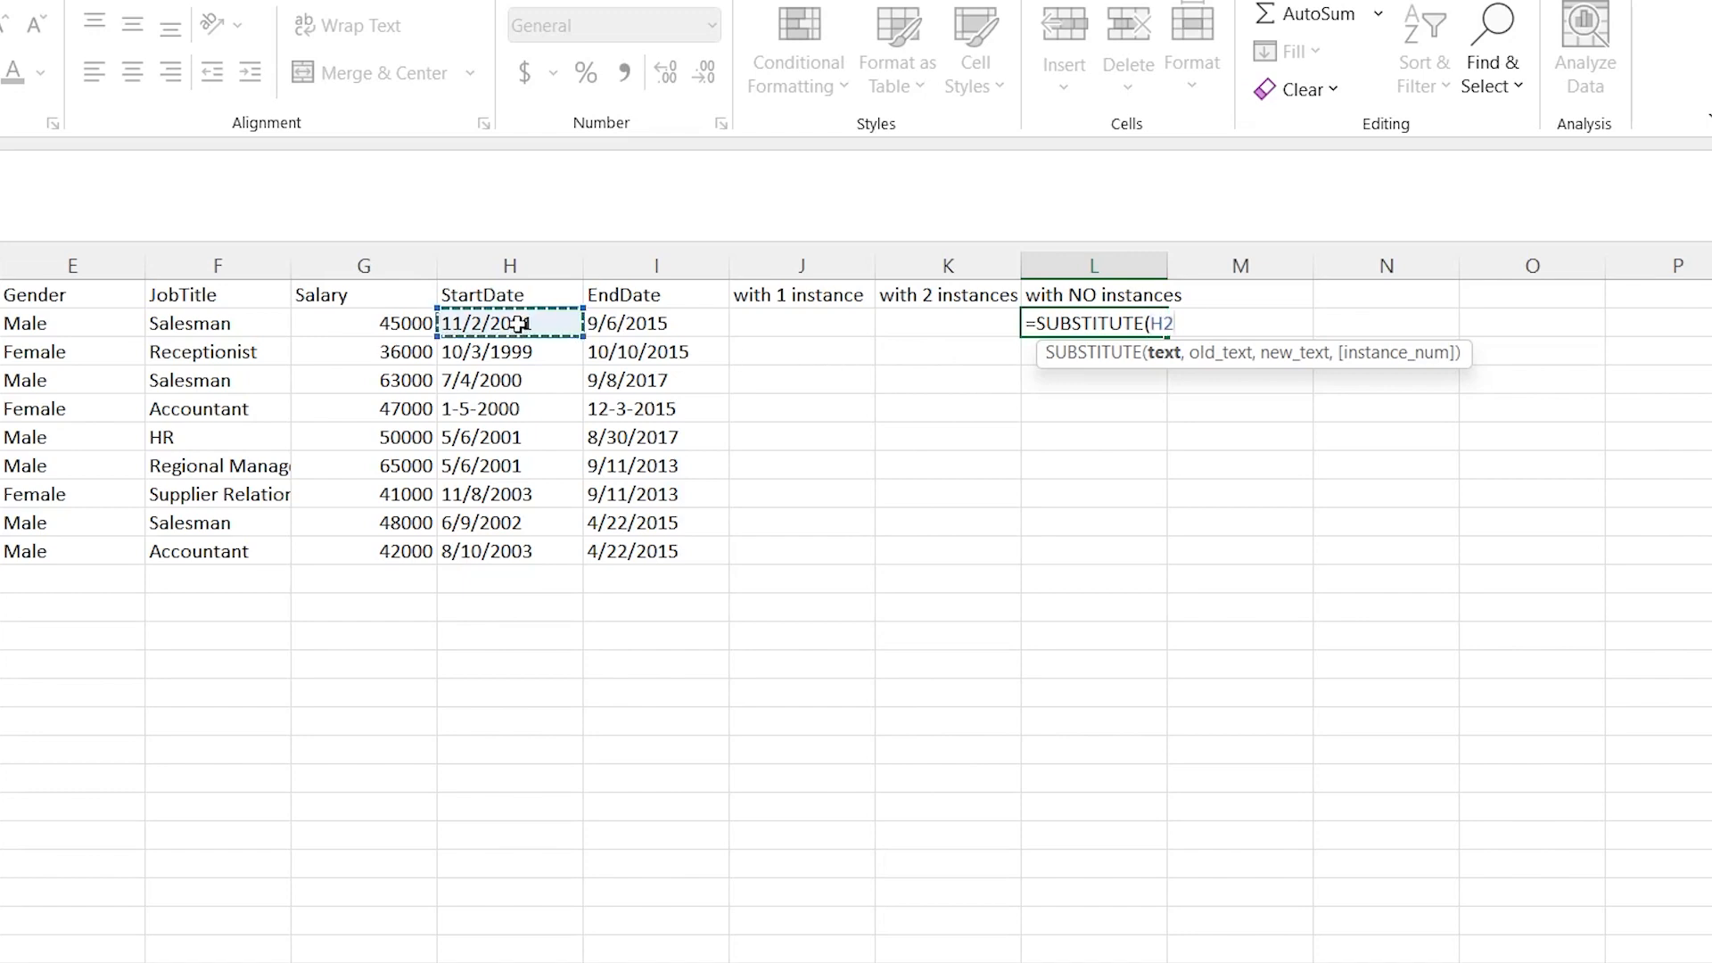
shift+click(512, 548)
text(,"-)
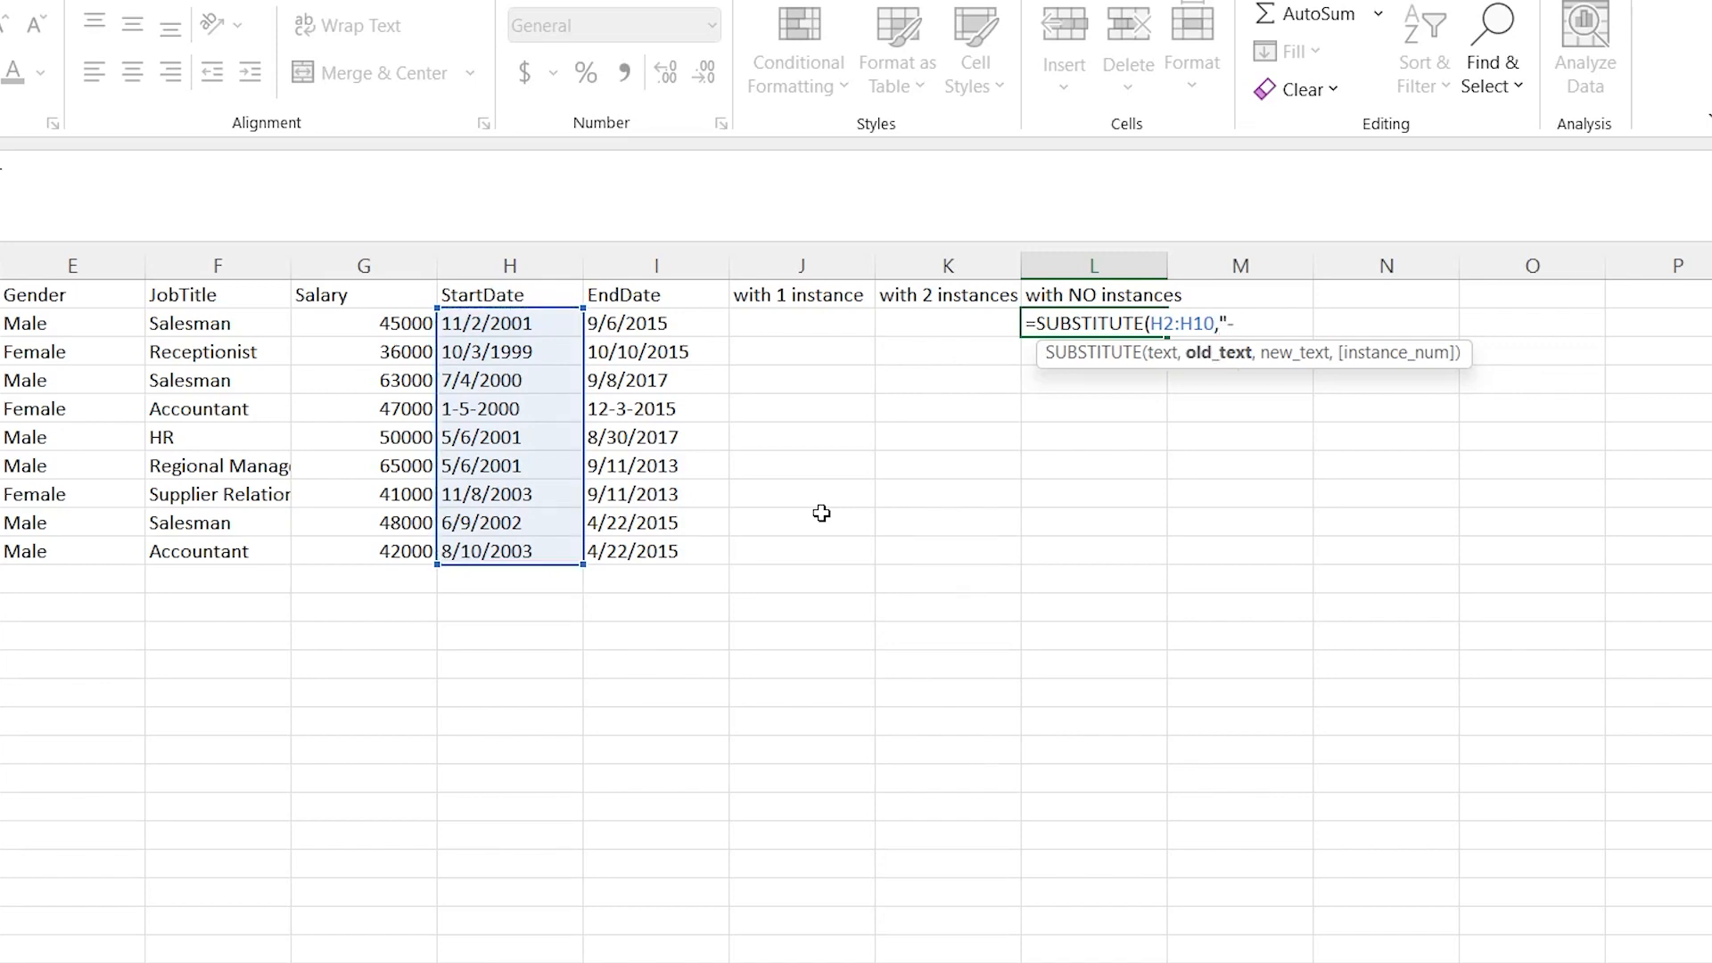
text(",")
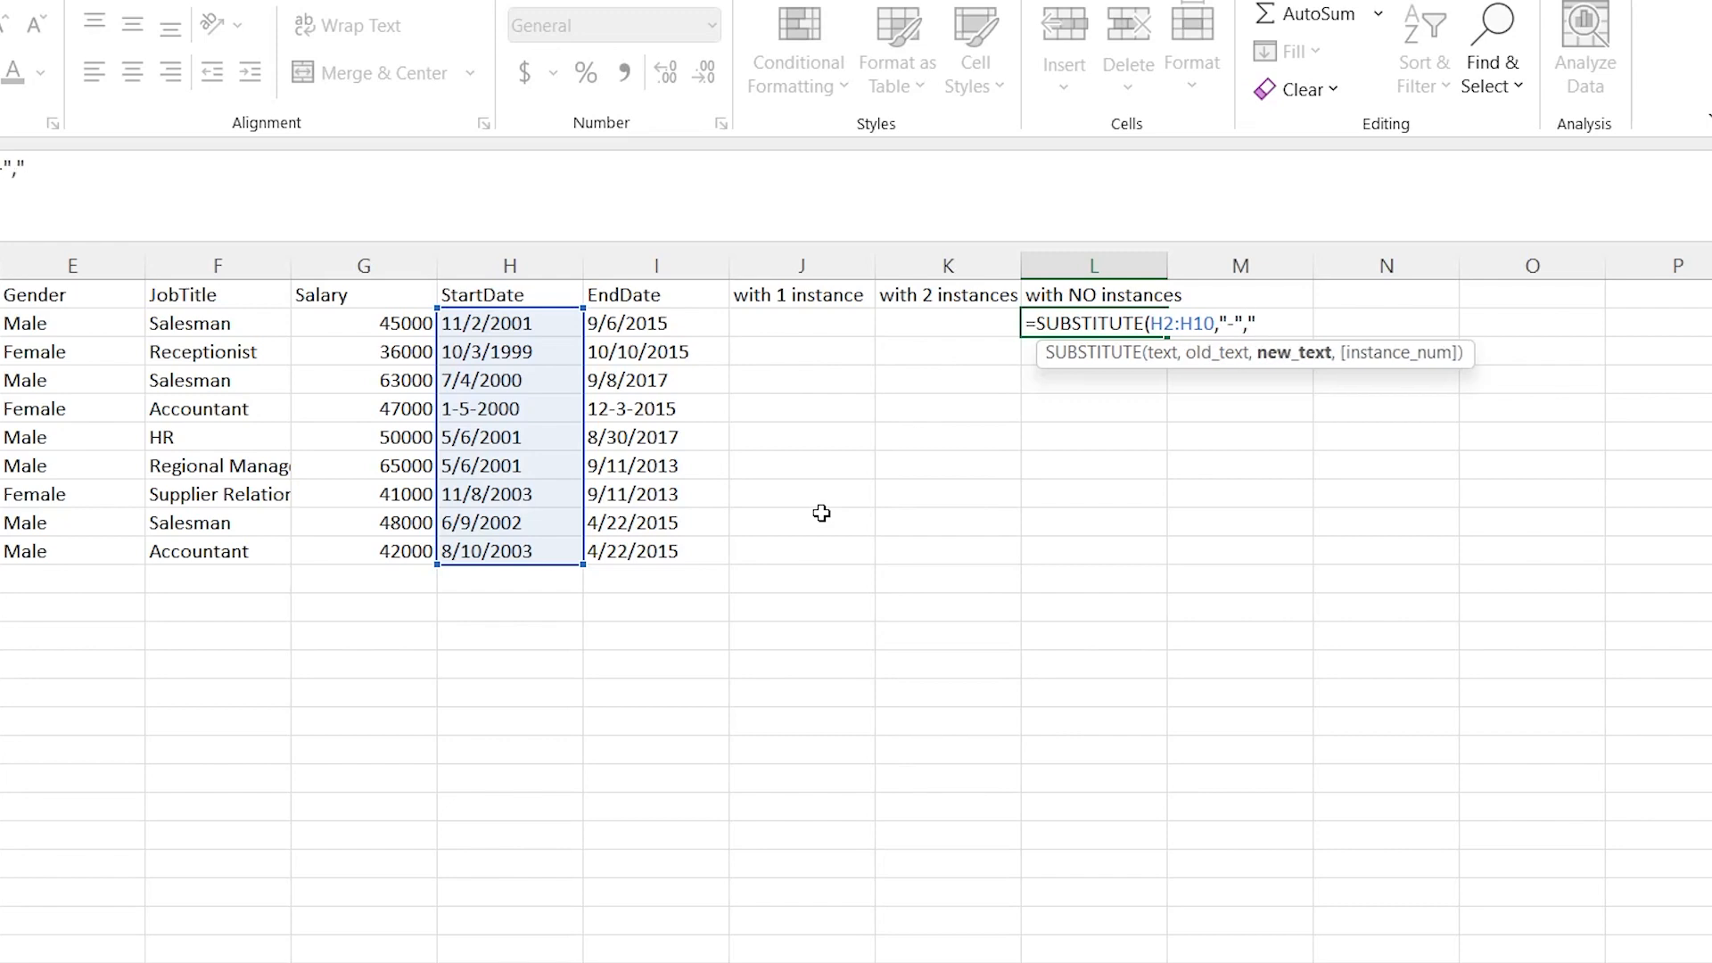
text(/)
text())
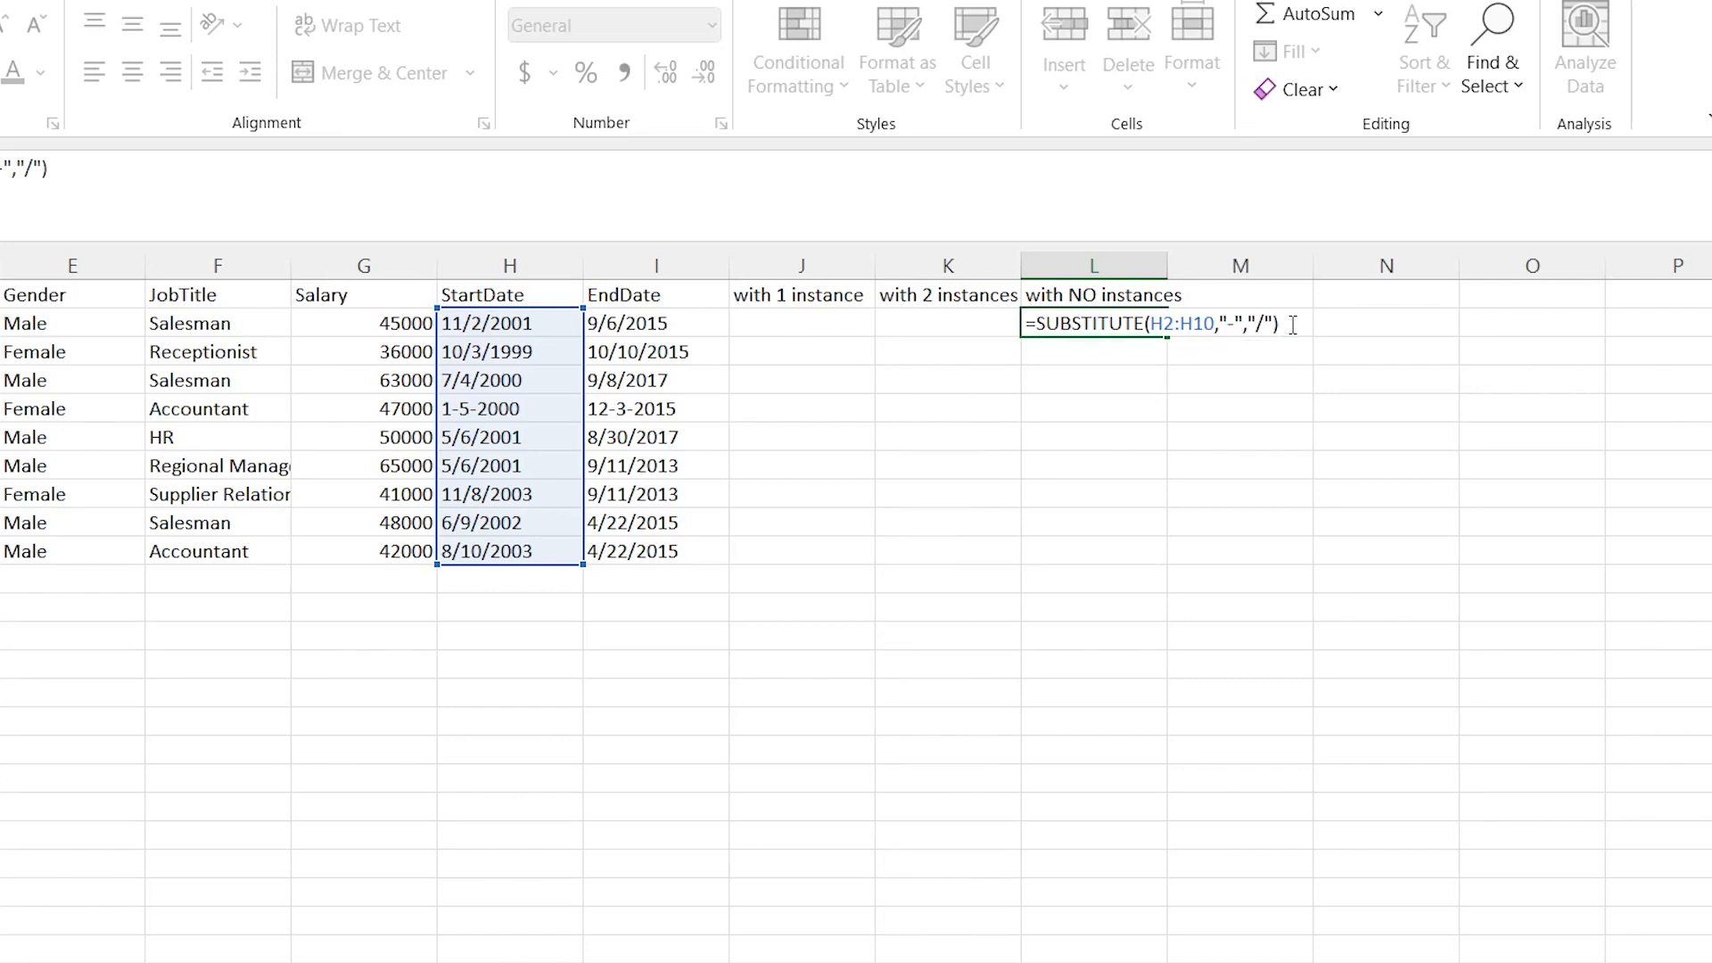
key(Return)
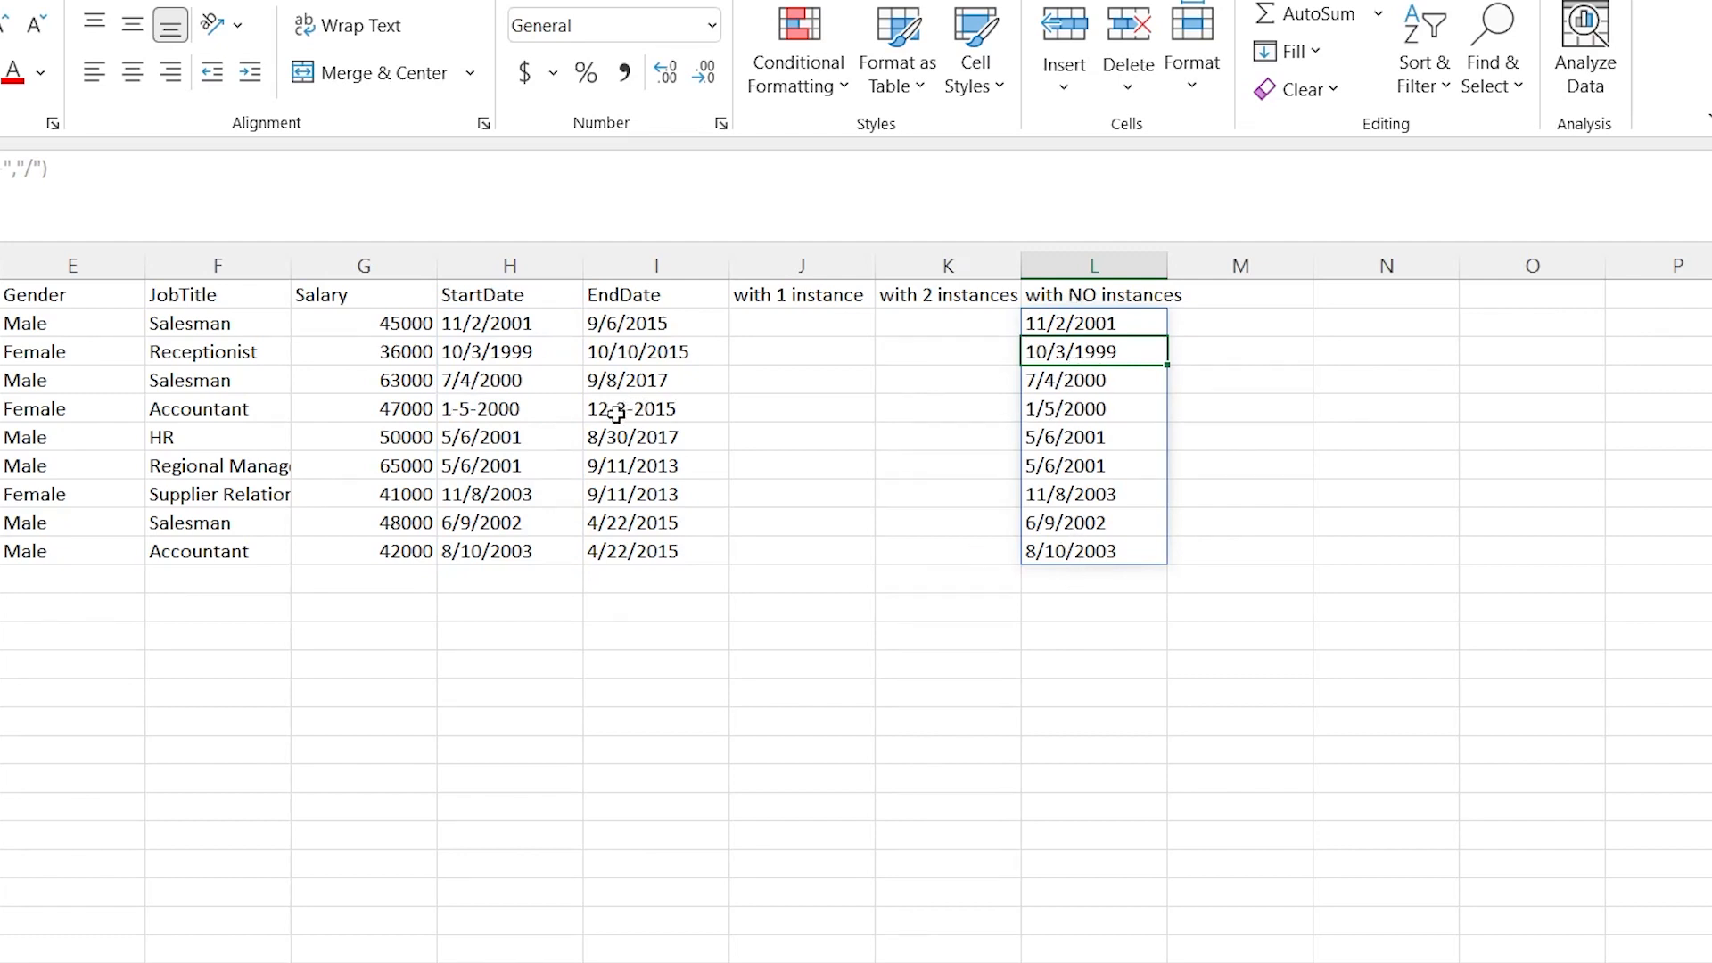
- Undo the SUBSTITUTE formula in L2 and the hyphen edits to the dates in I5 and H5
click(936, 443)
key(ctrl+z)
key(ctrl+z)
key(ctrl+z)
key(ctrl+z)
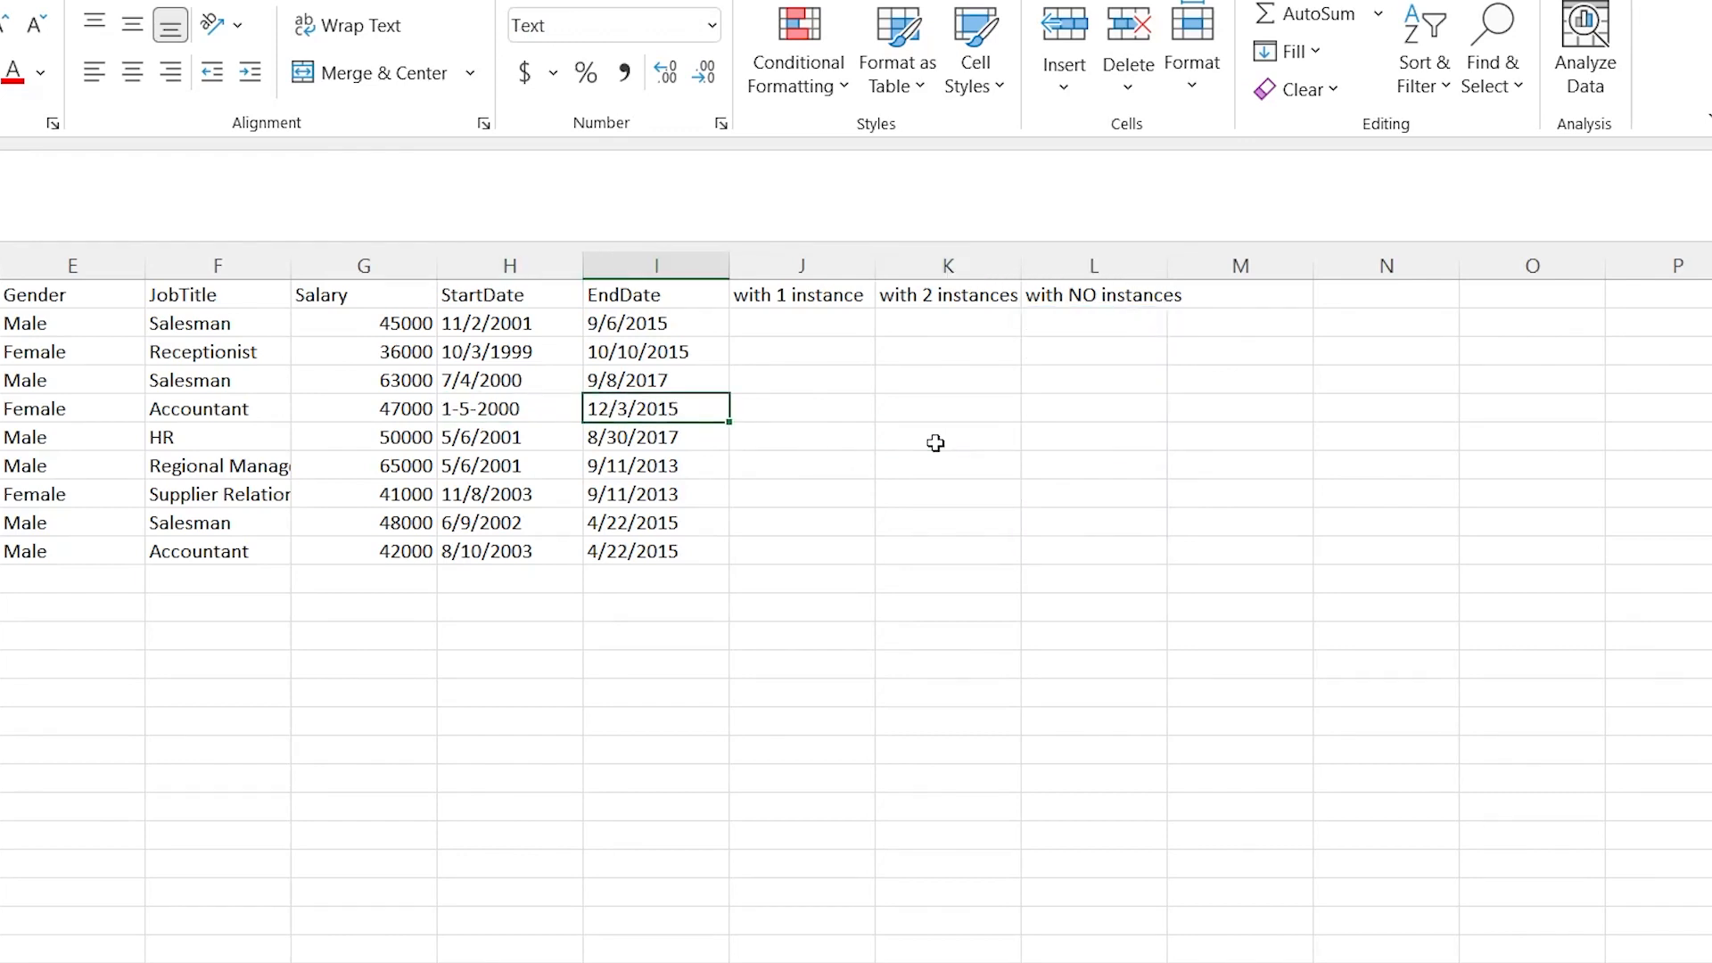
- Enter =SUBSTITUTE(H2:H10,"/","-") in L2 under "with NO instances" to replace every slash in the start dates with a hyphen
click(1105, 323)
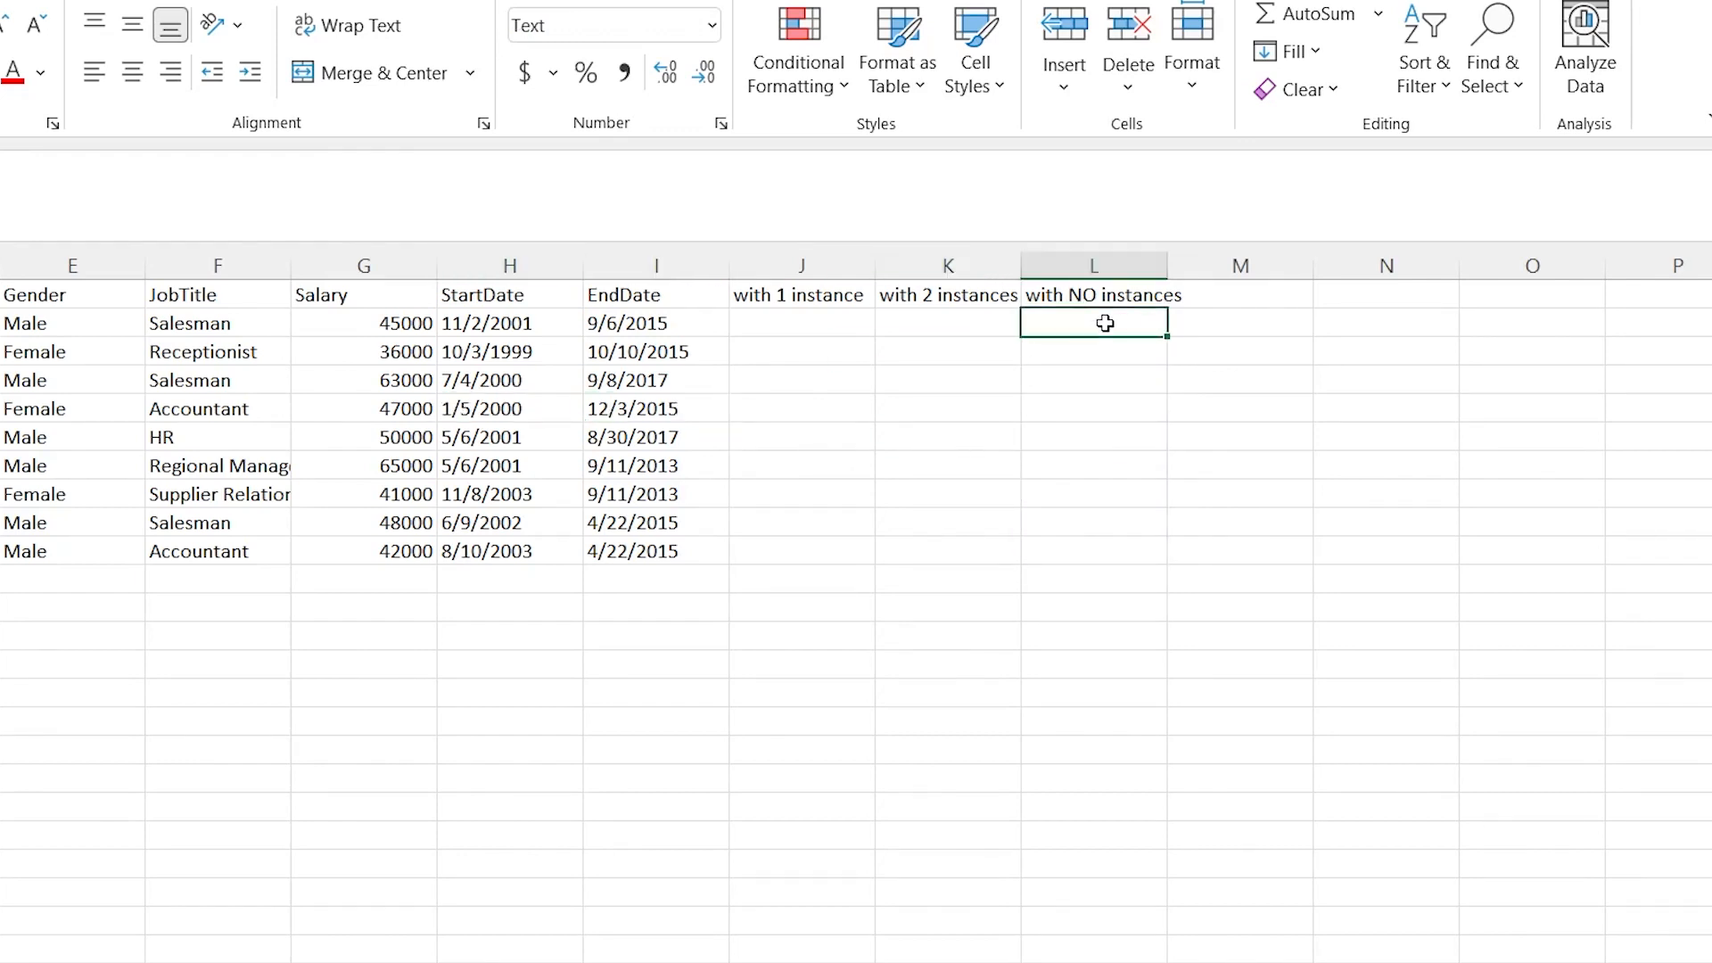
text(=)
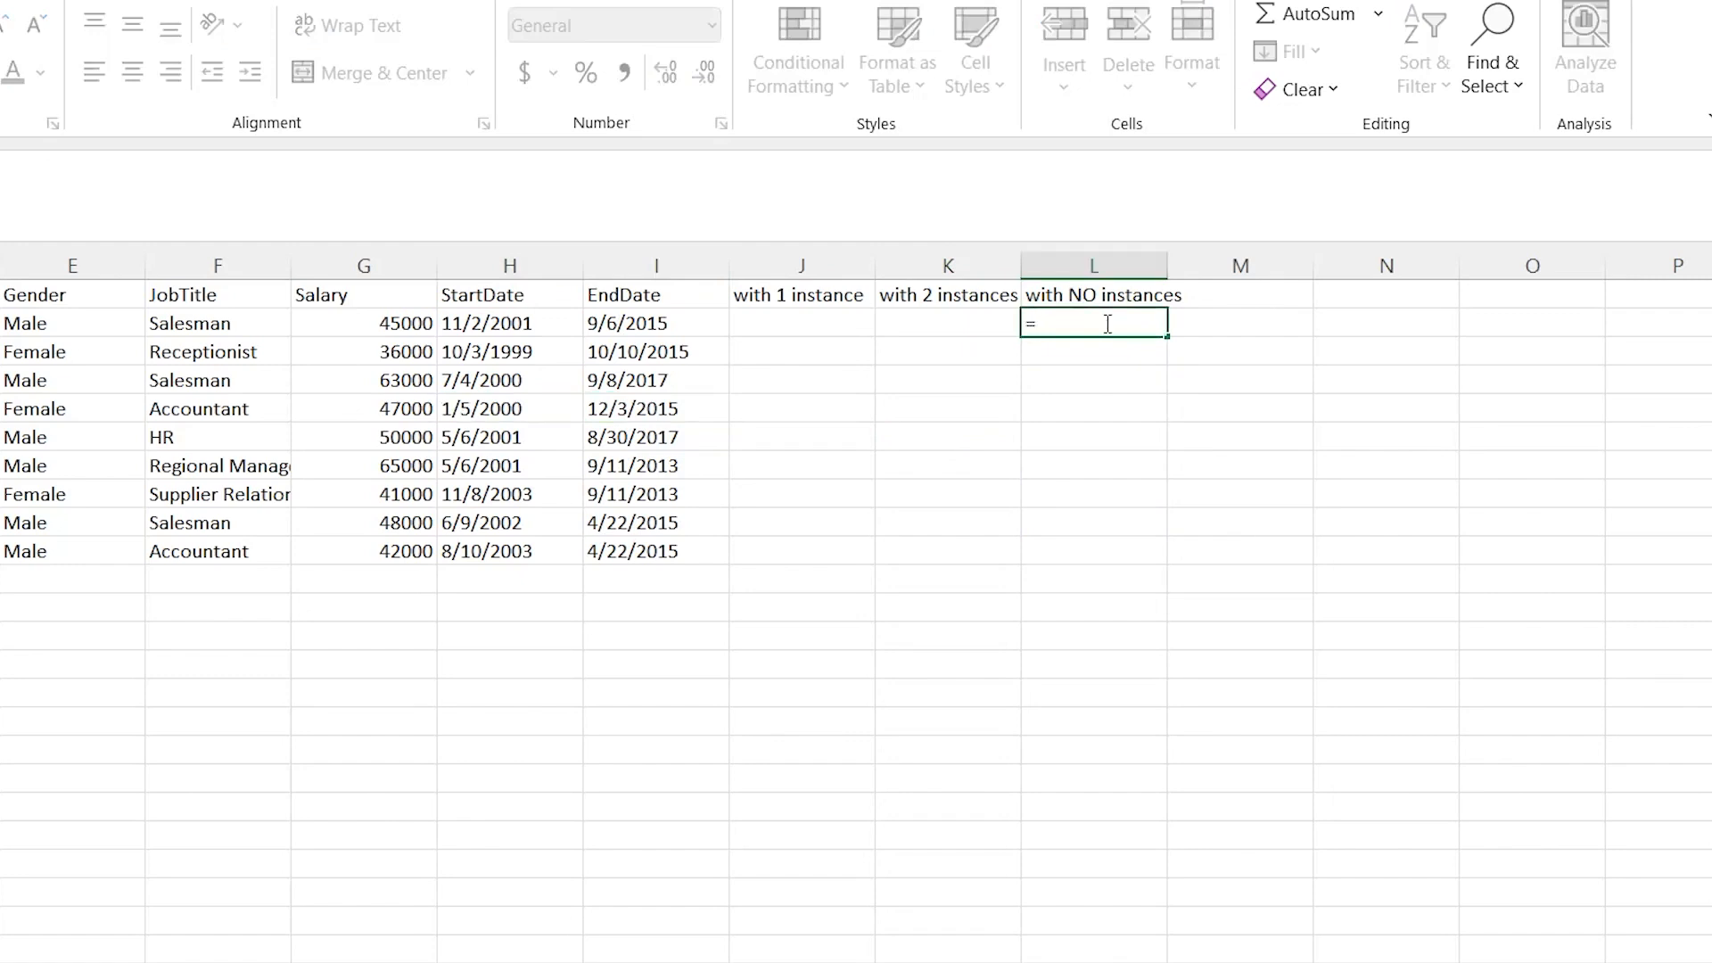
text(s)
key(BackSpace)
text(subst)
key(Tab)
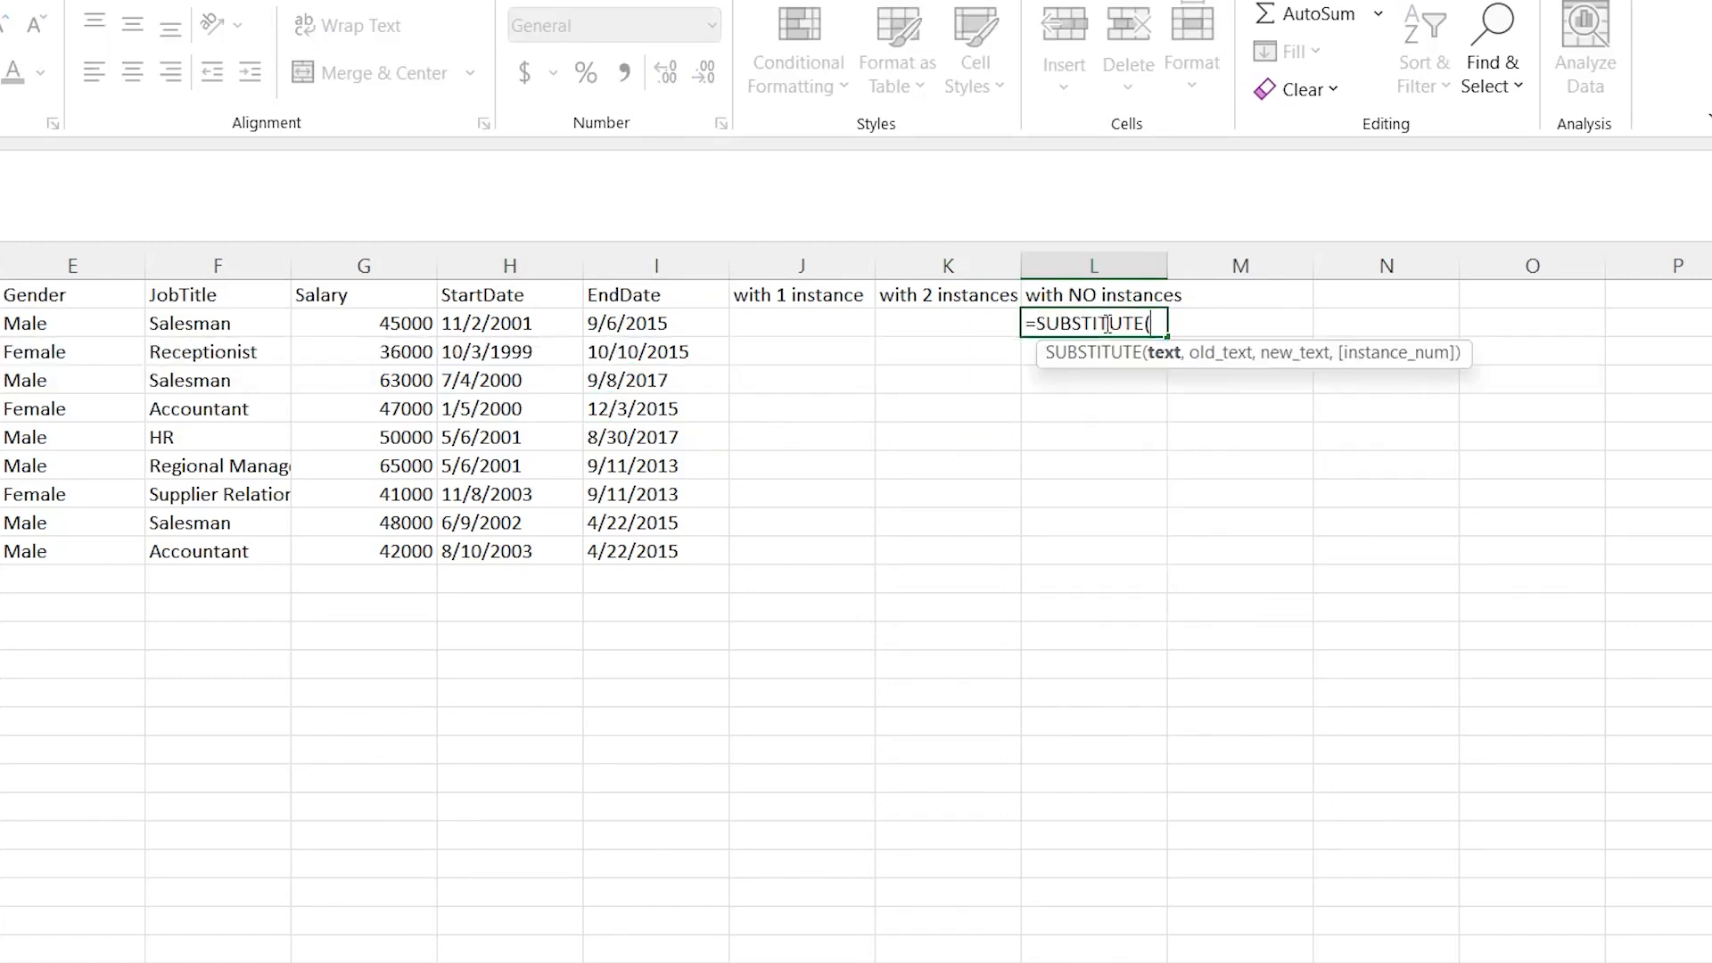
click(501, 322)
shift+click(549, 554)
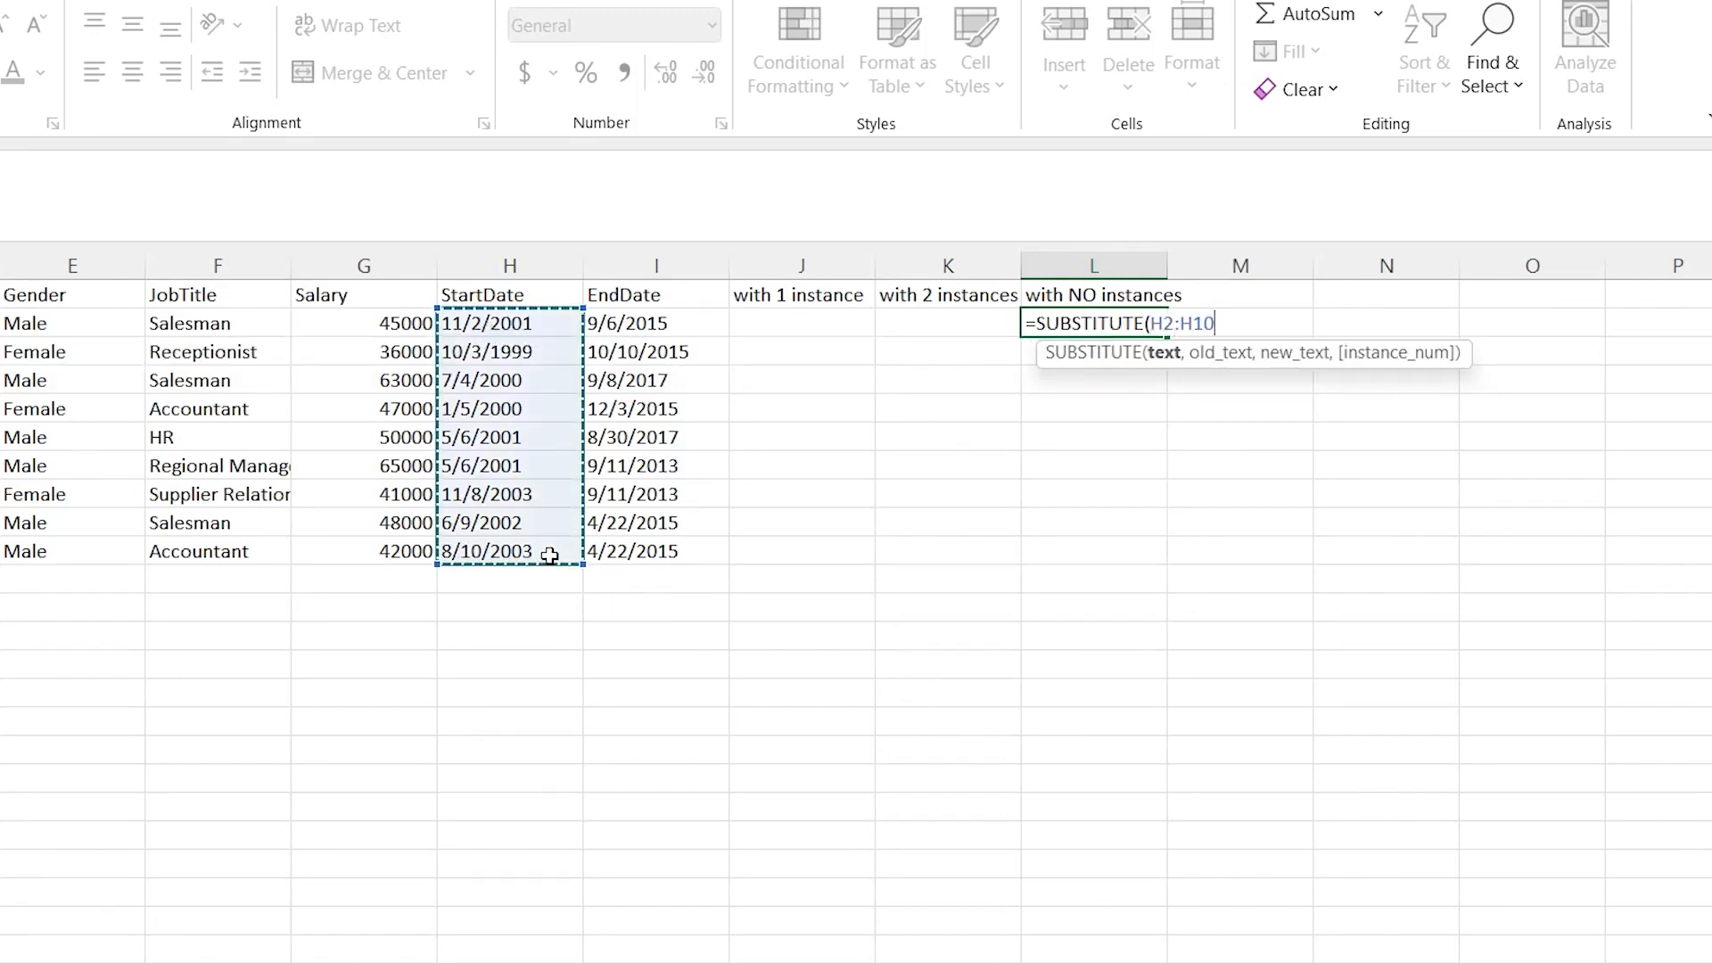
text(,")
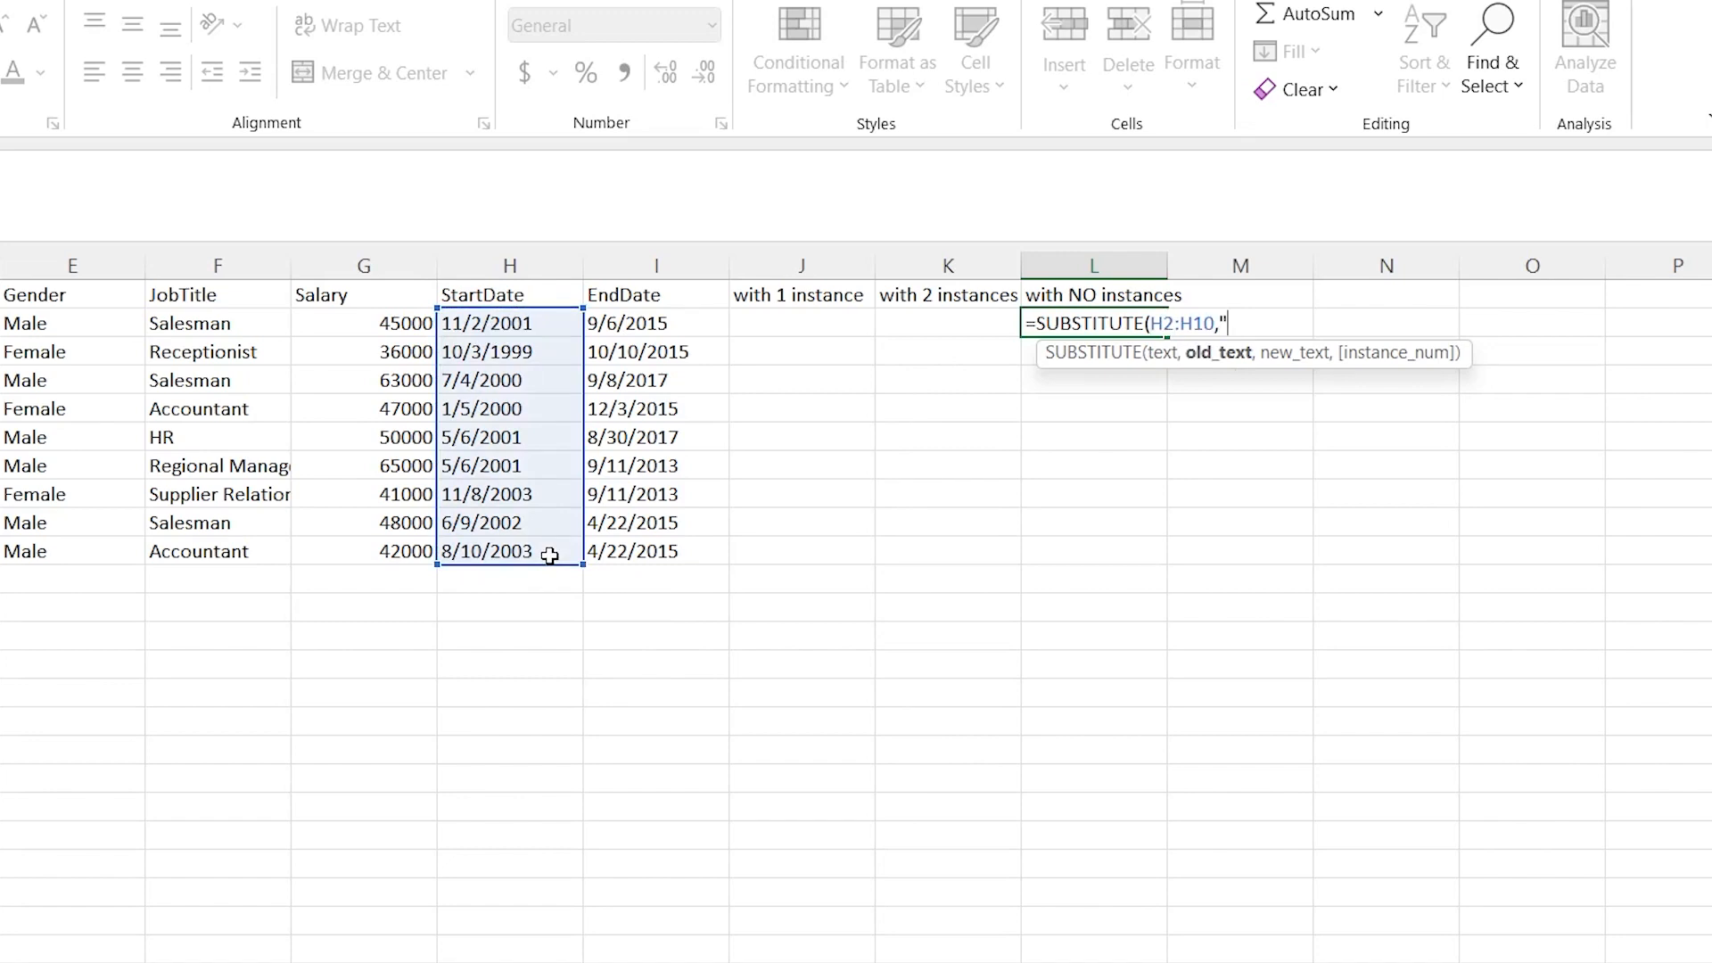
text(/","-")
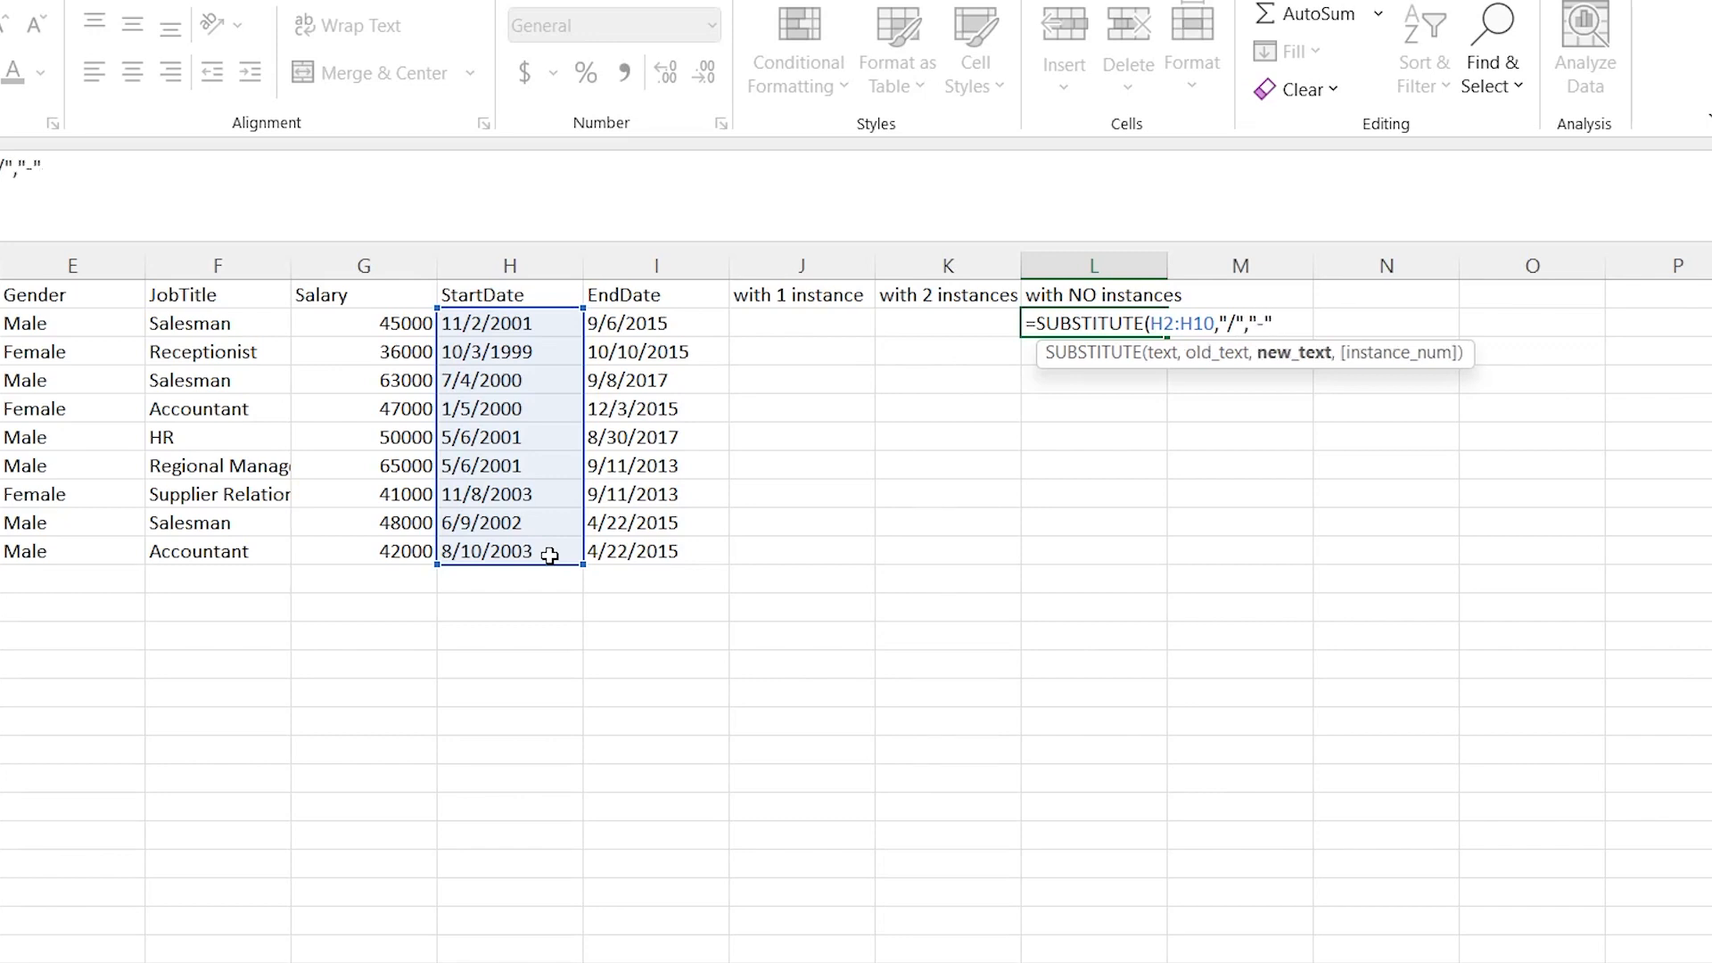
text())
key(Return)
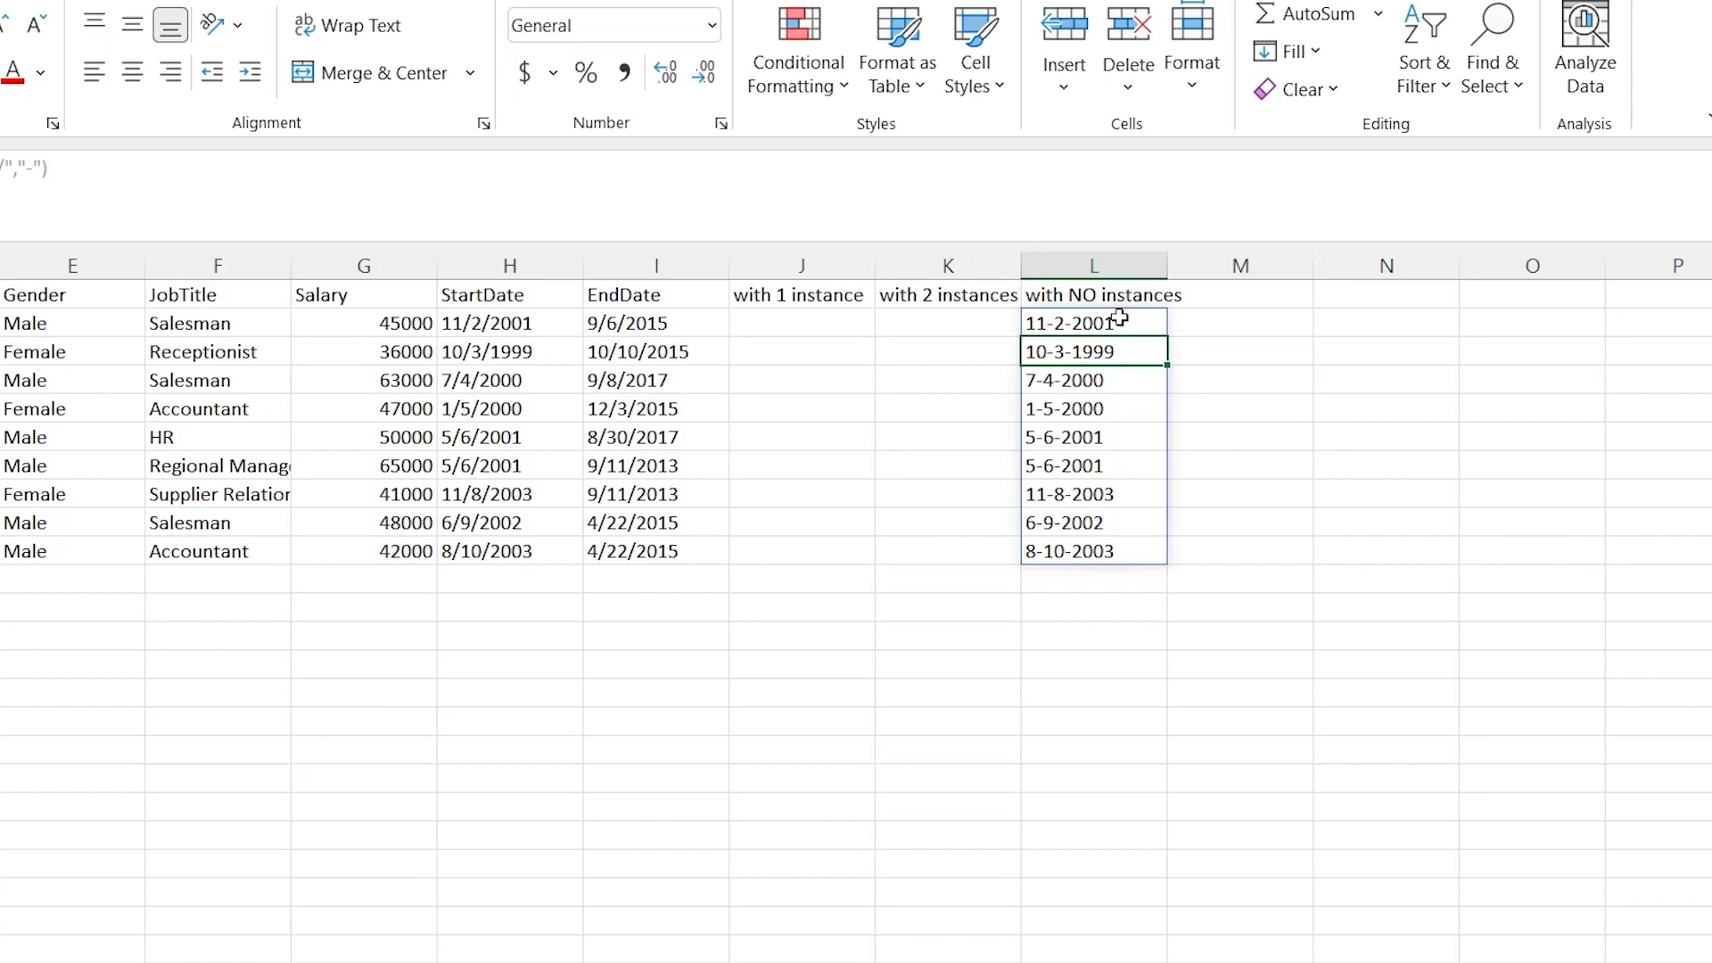
- Enter =SUBSTITUTE(H2:H10,"/","-",1) in J2 under "with 1 instance" to replace only the first slash in each start date
click(804, 330)
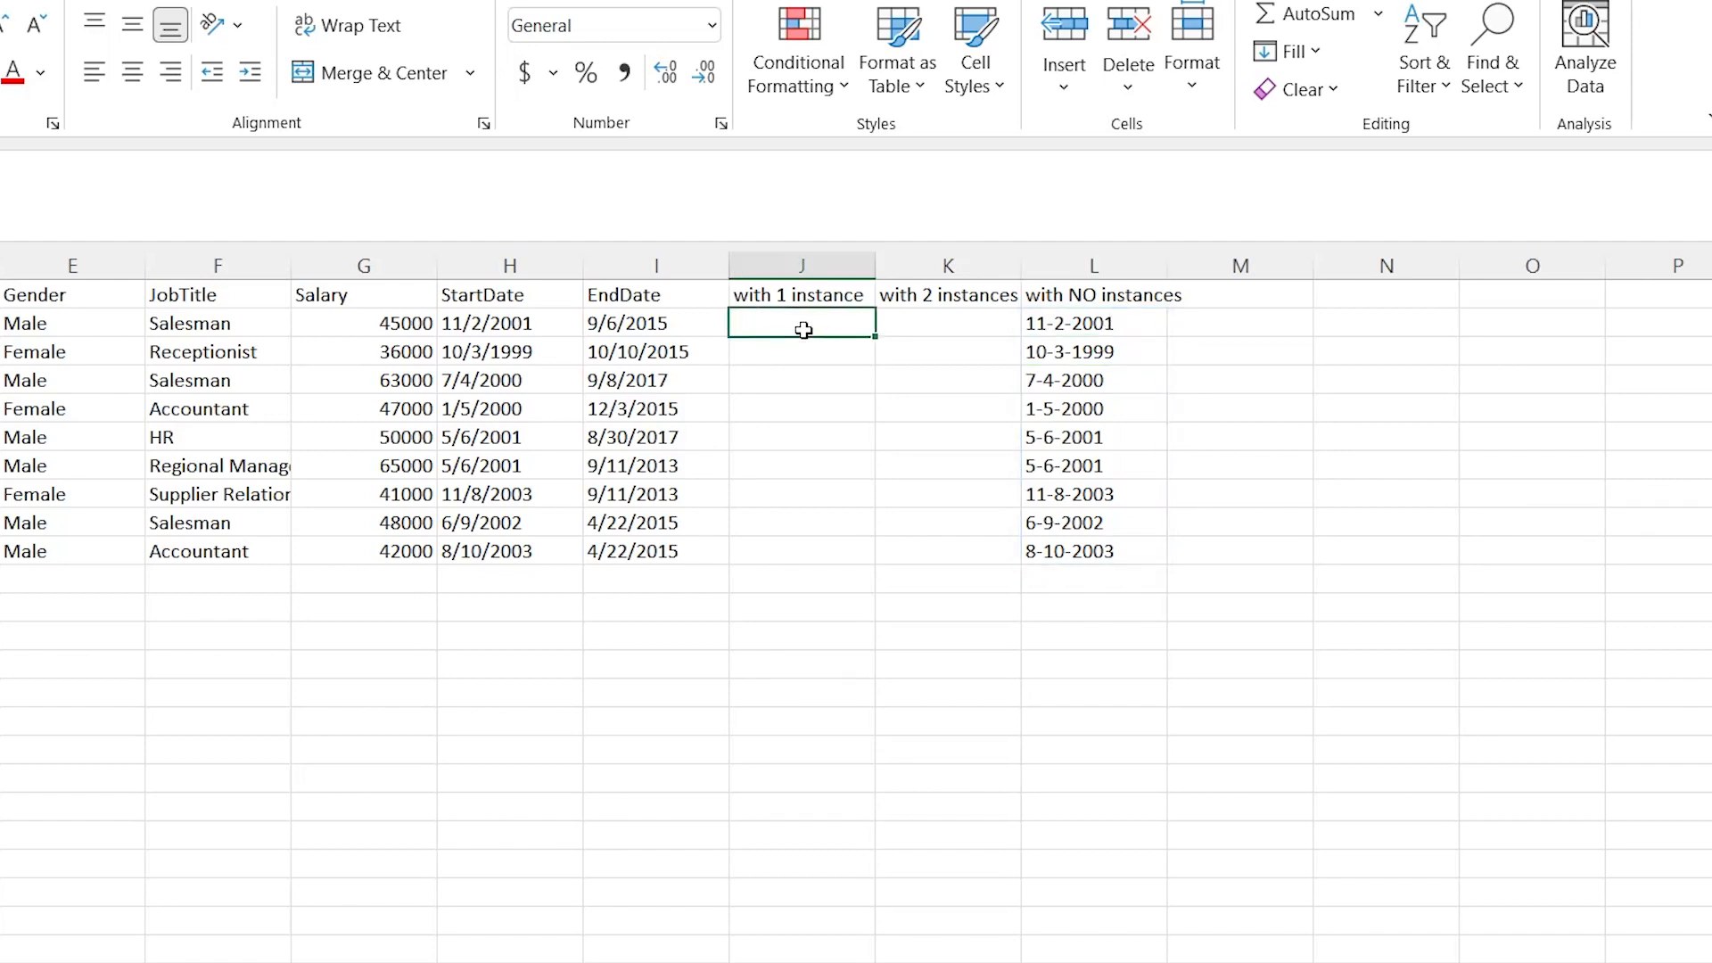
text(=s)
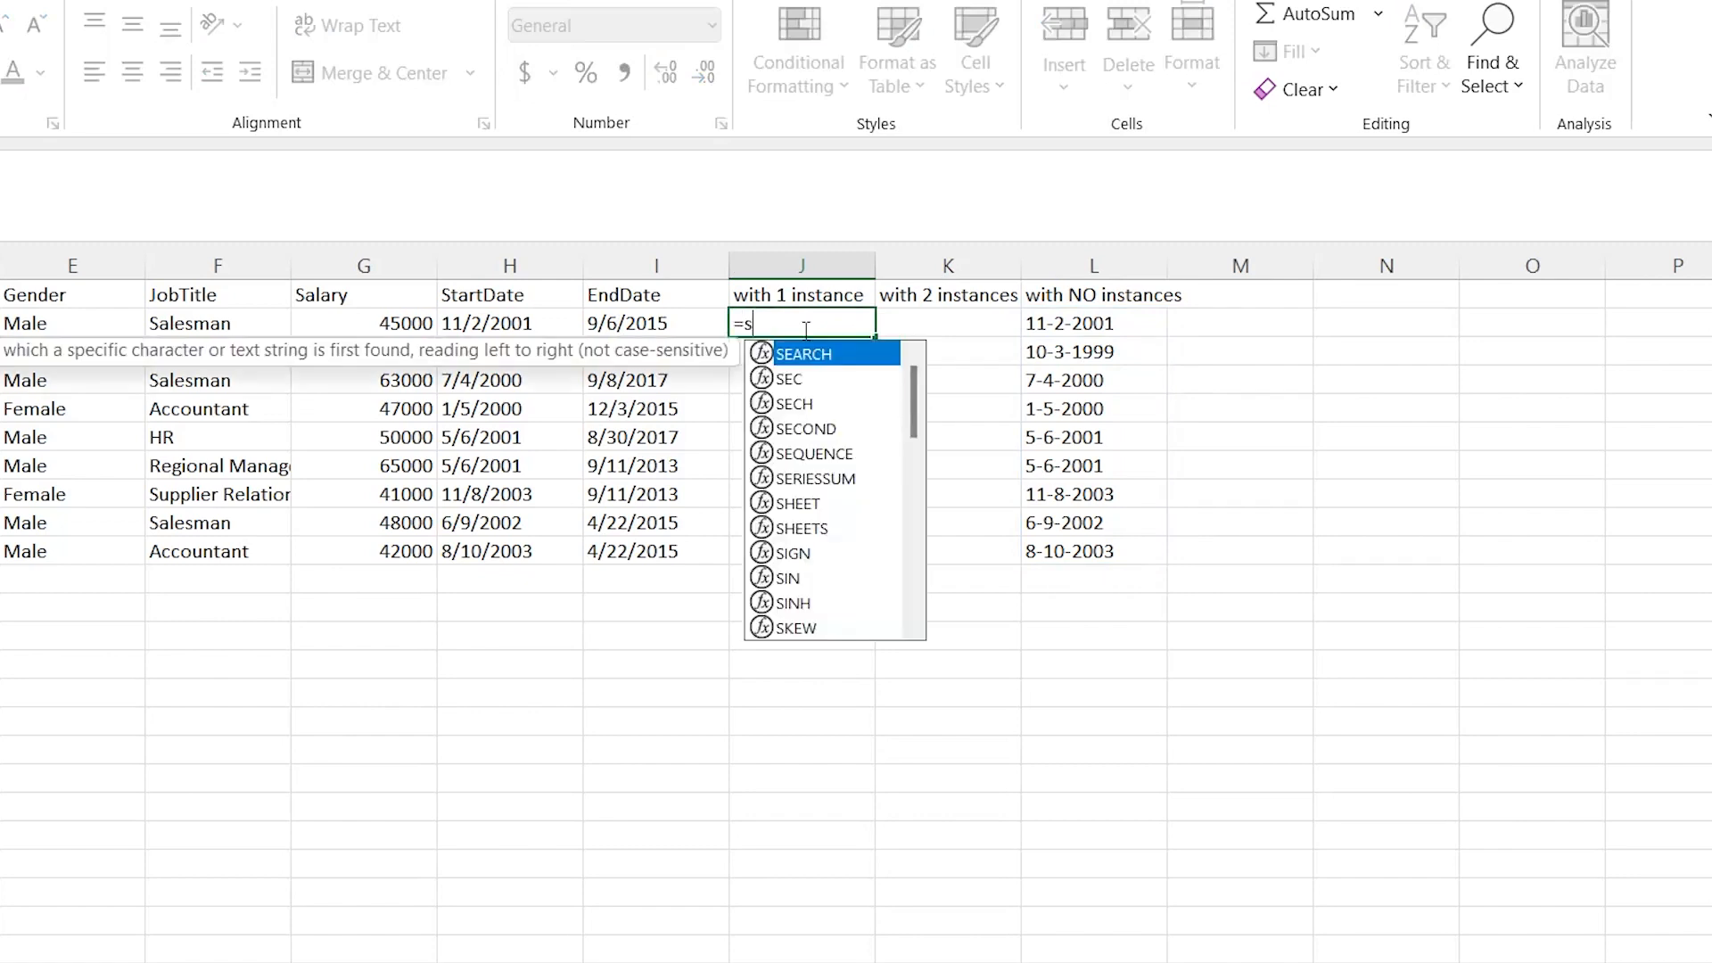
text(ub)
key(Tab)
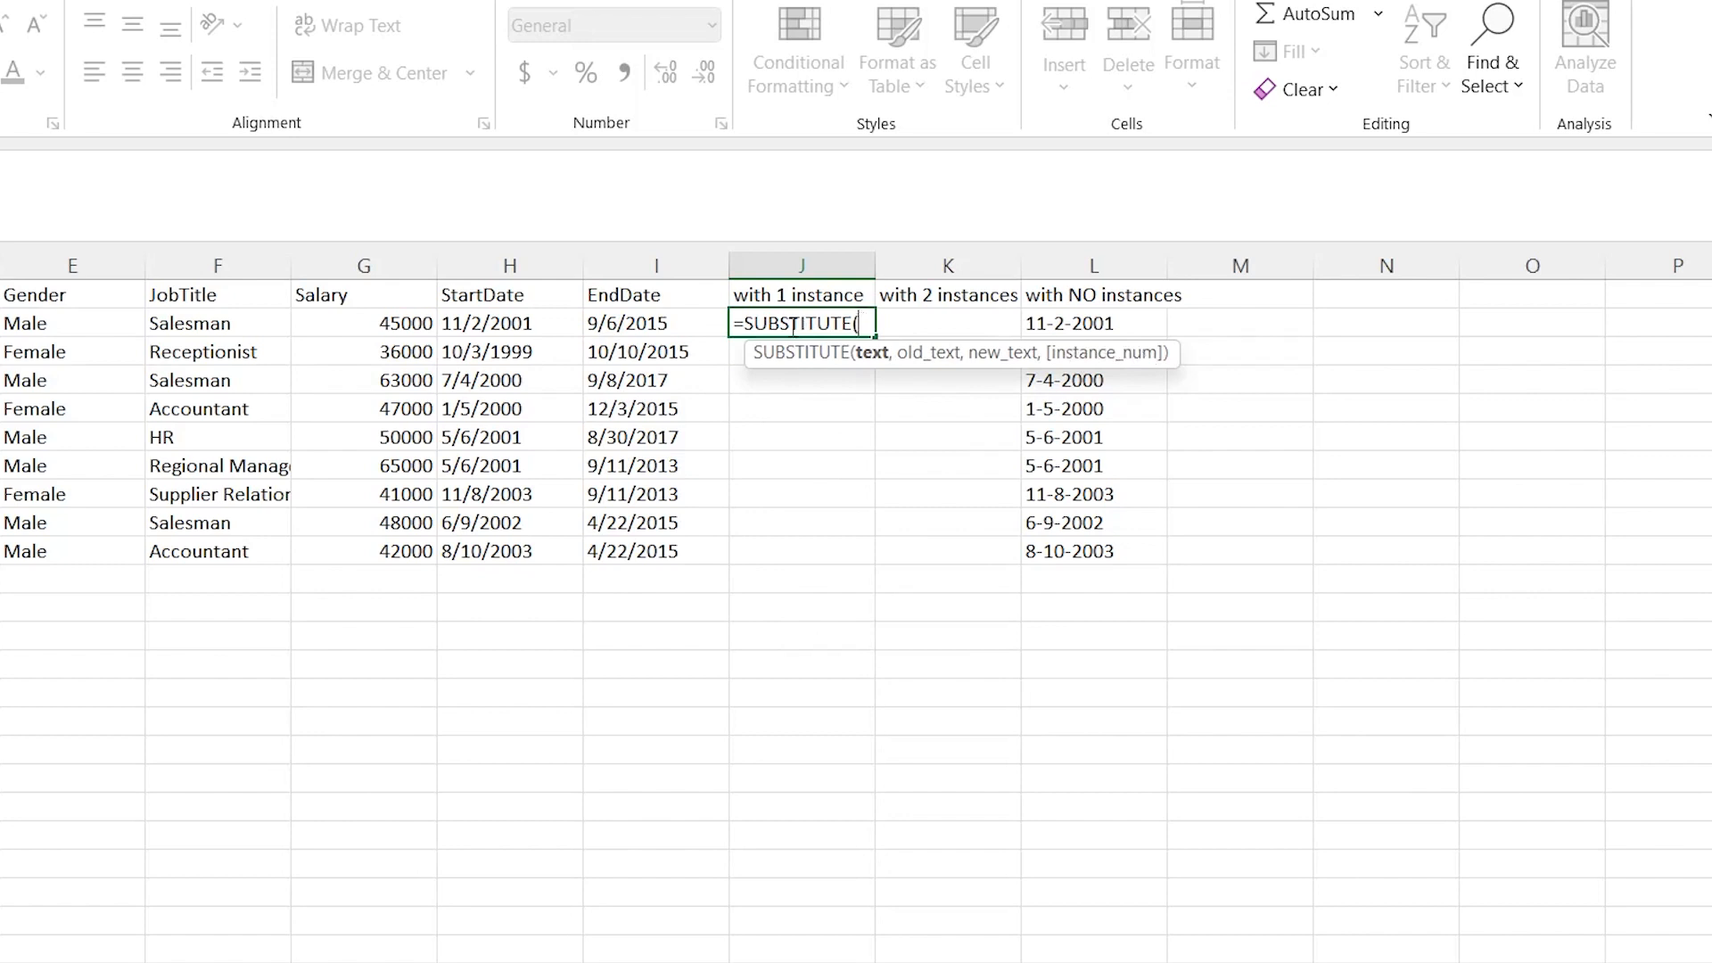
click(535, 325)
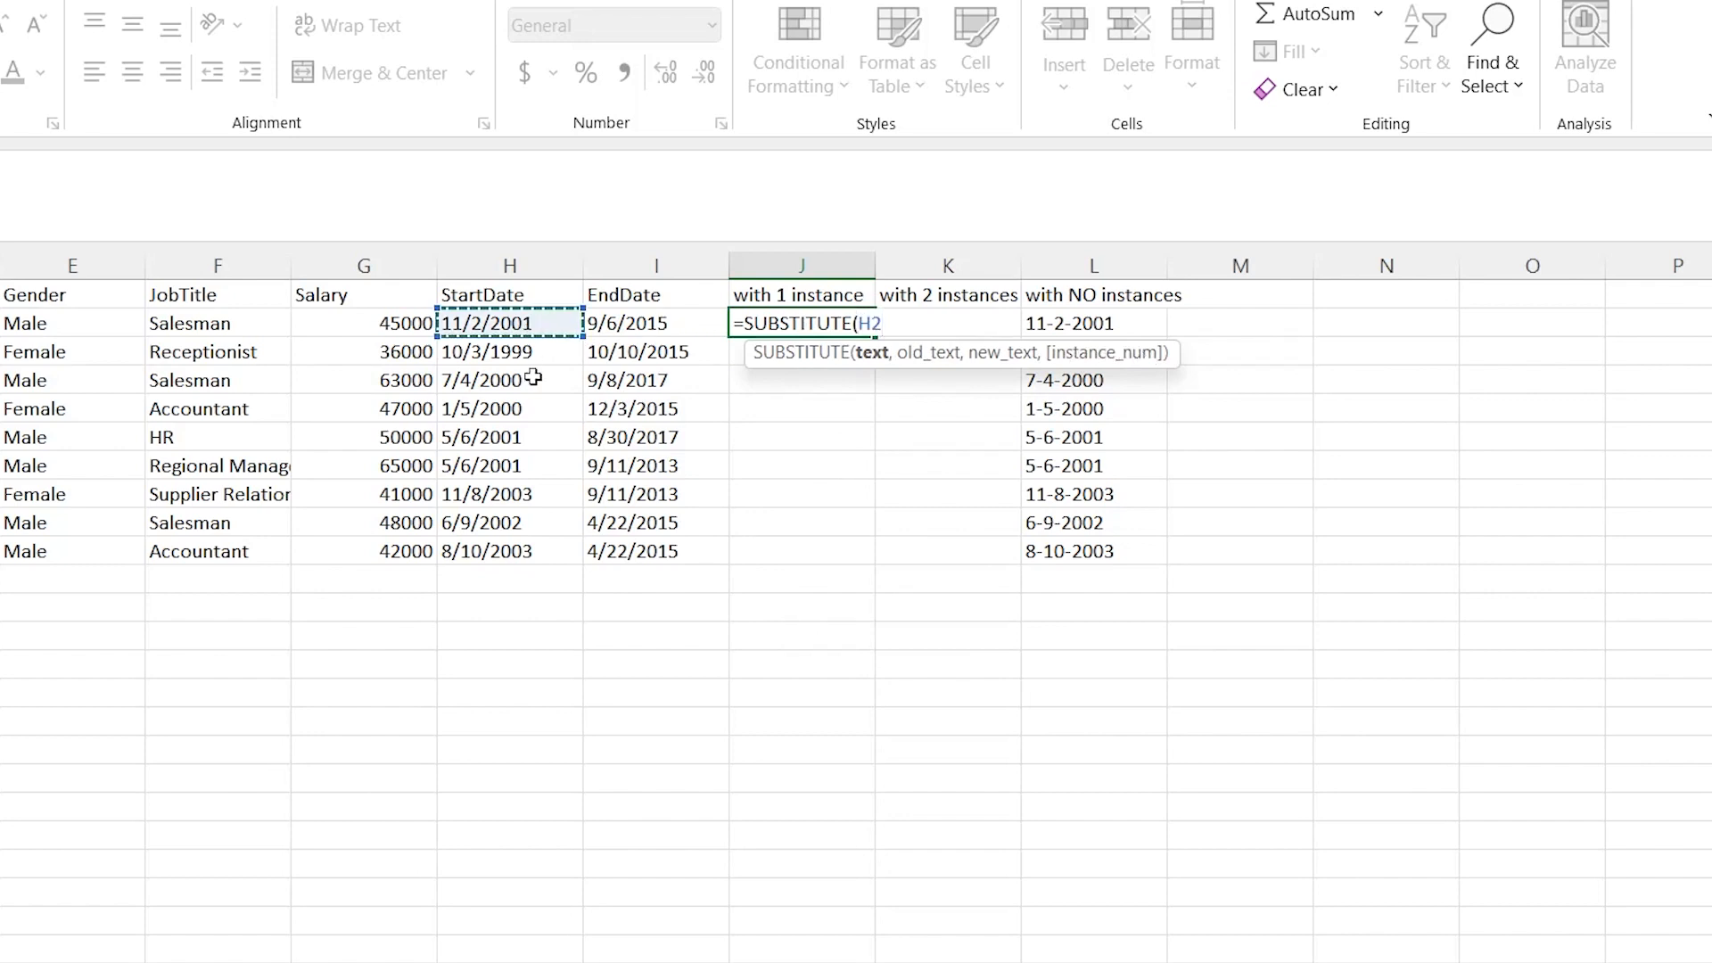
shift+click(535, 553)
text(,)
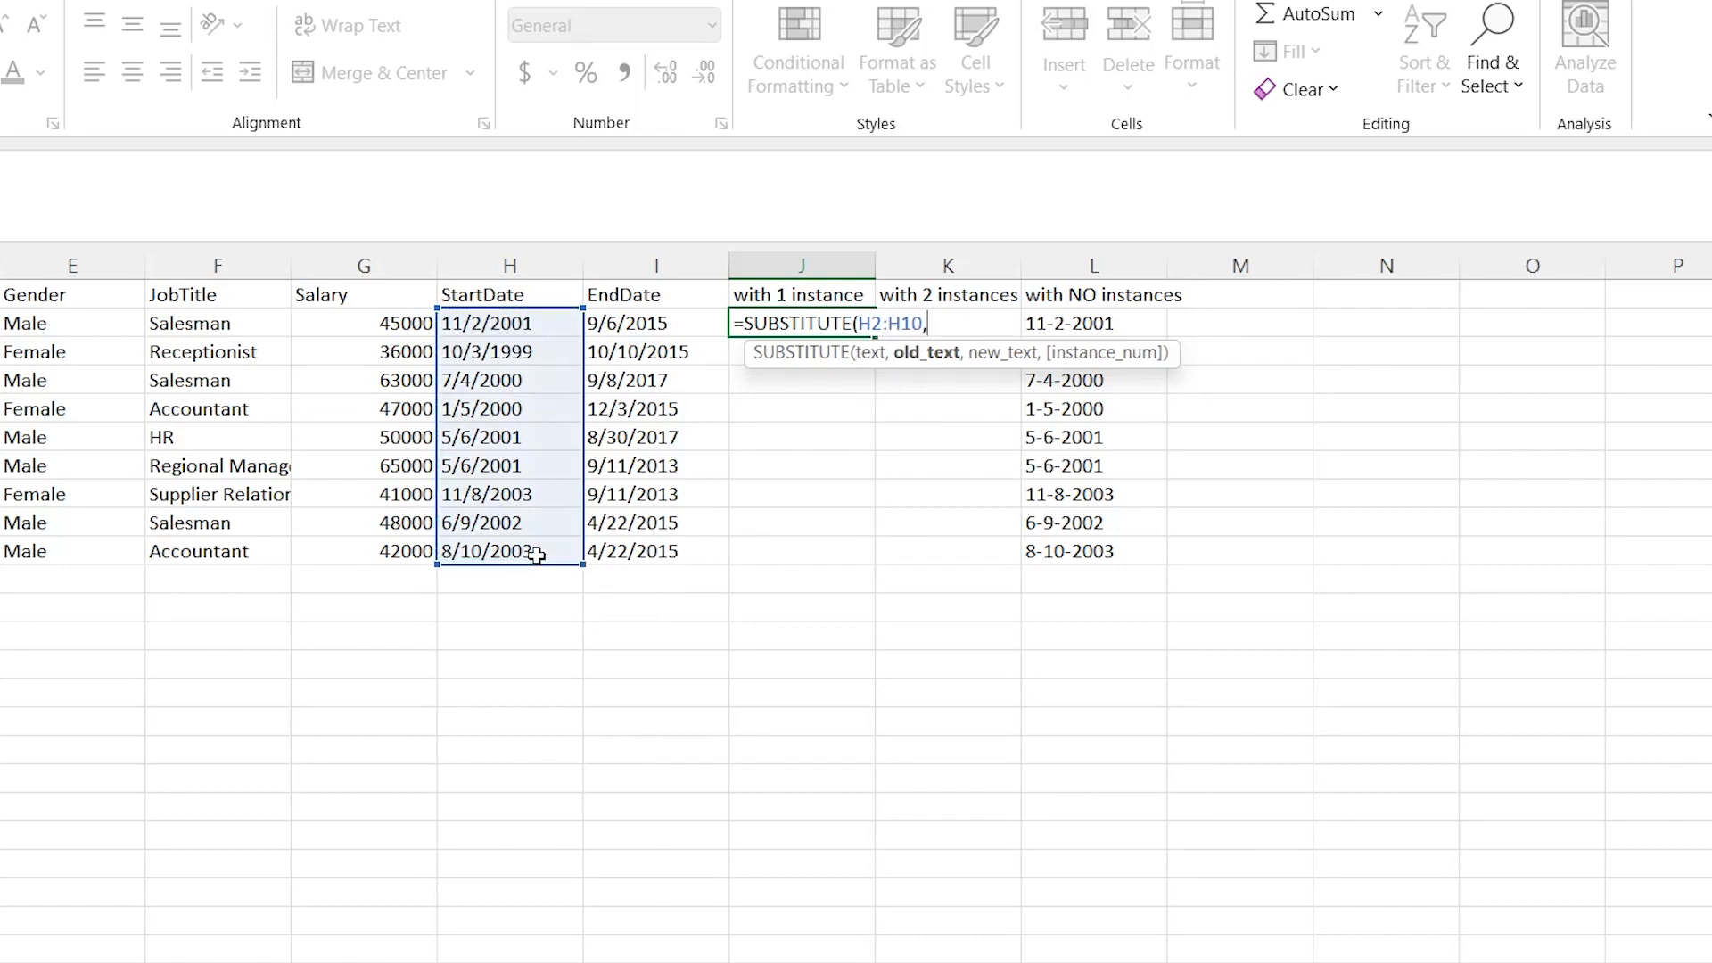
text("/")
text(,-)
text("-)
text(",1)
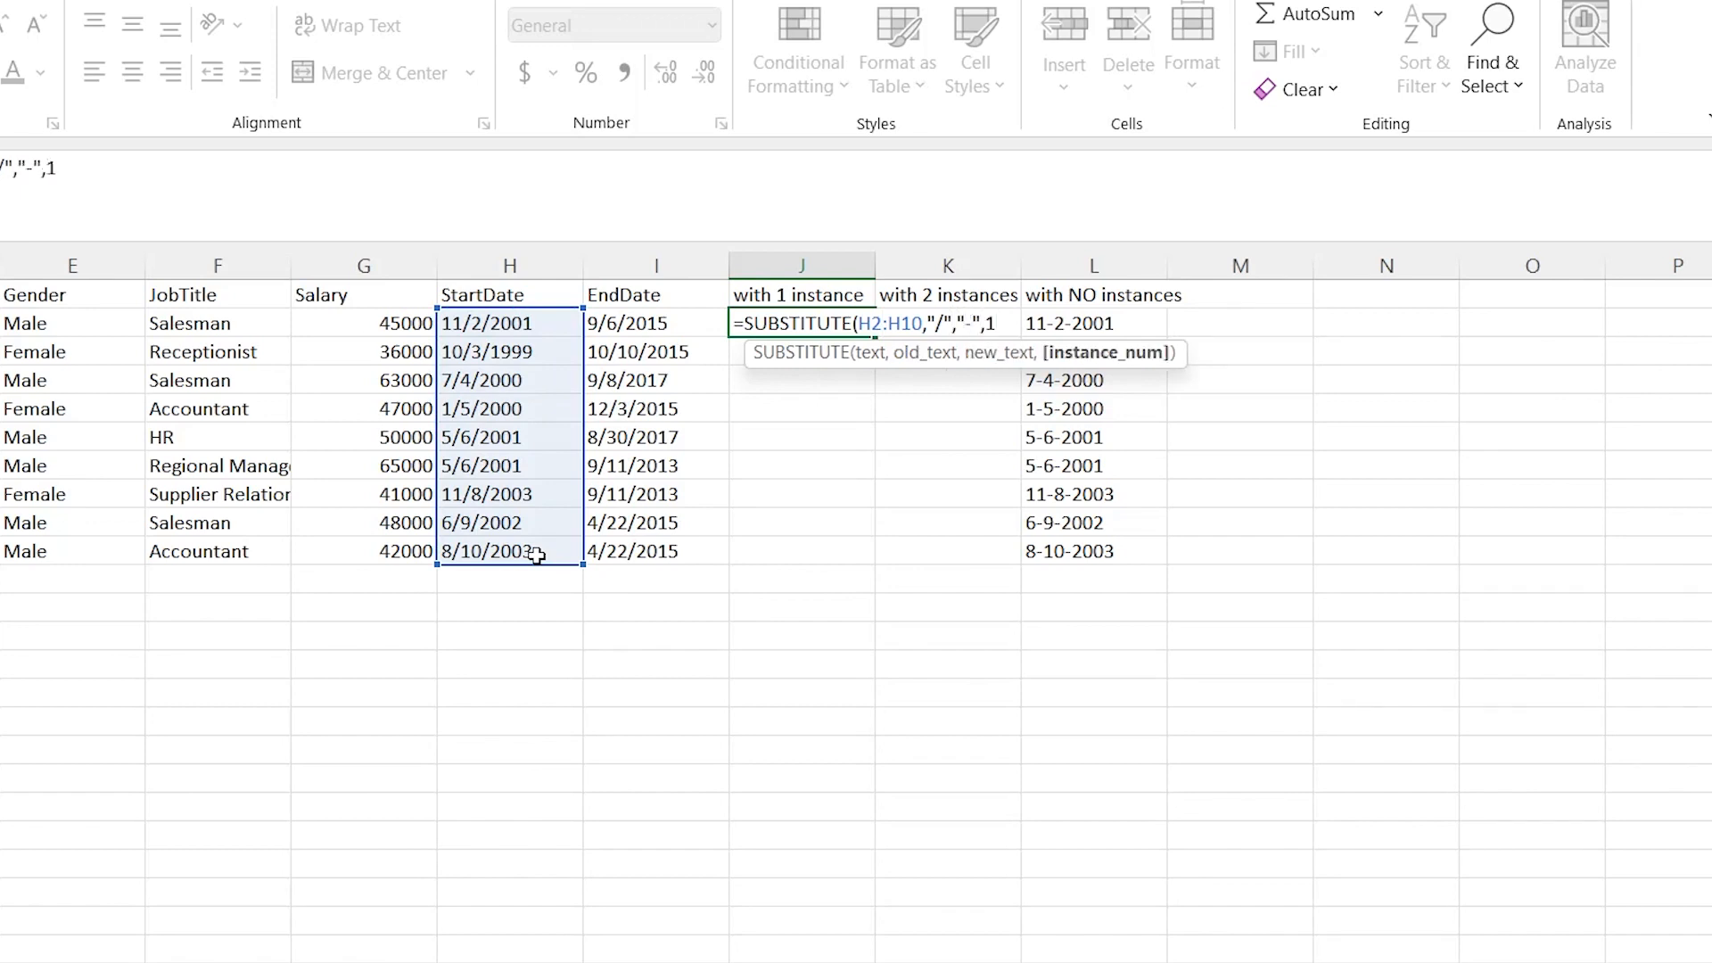
text())
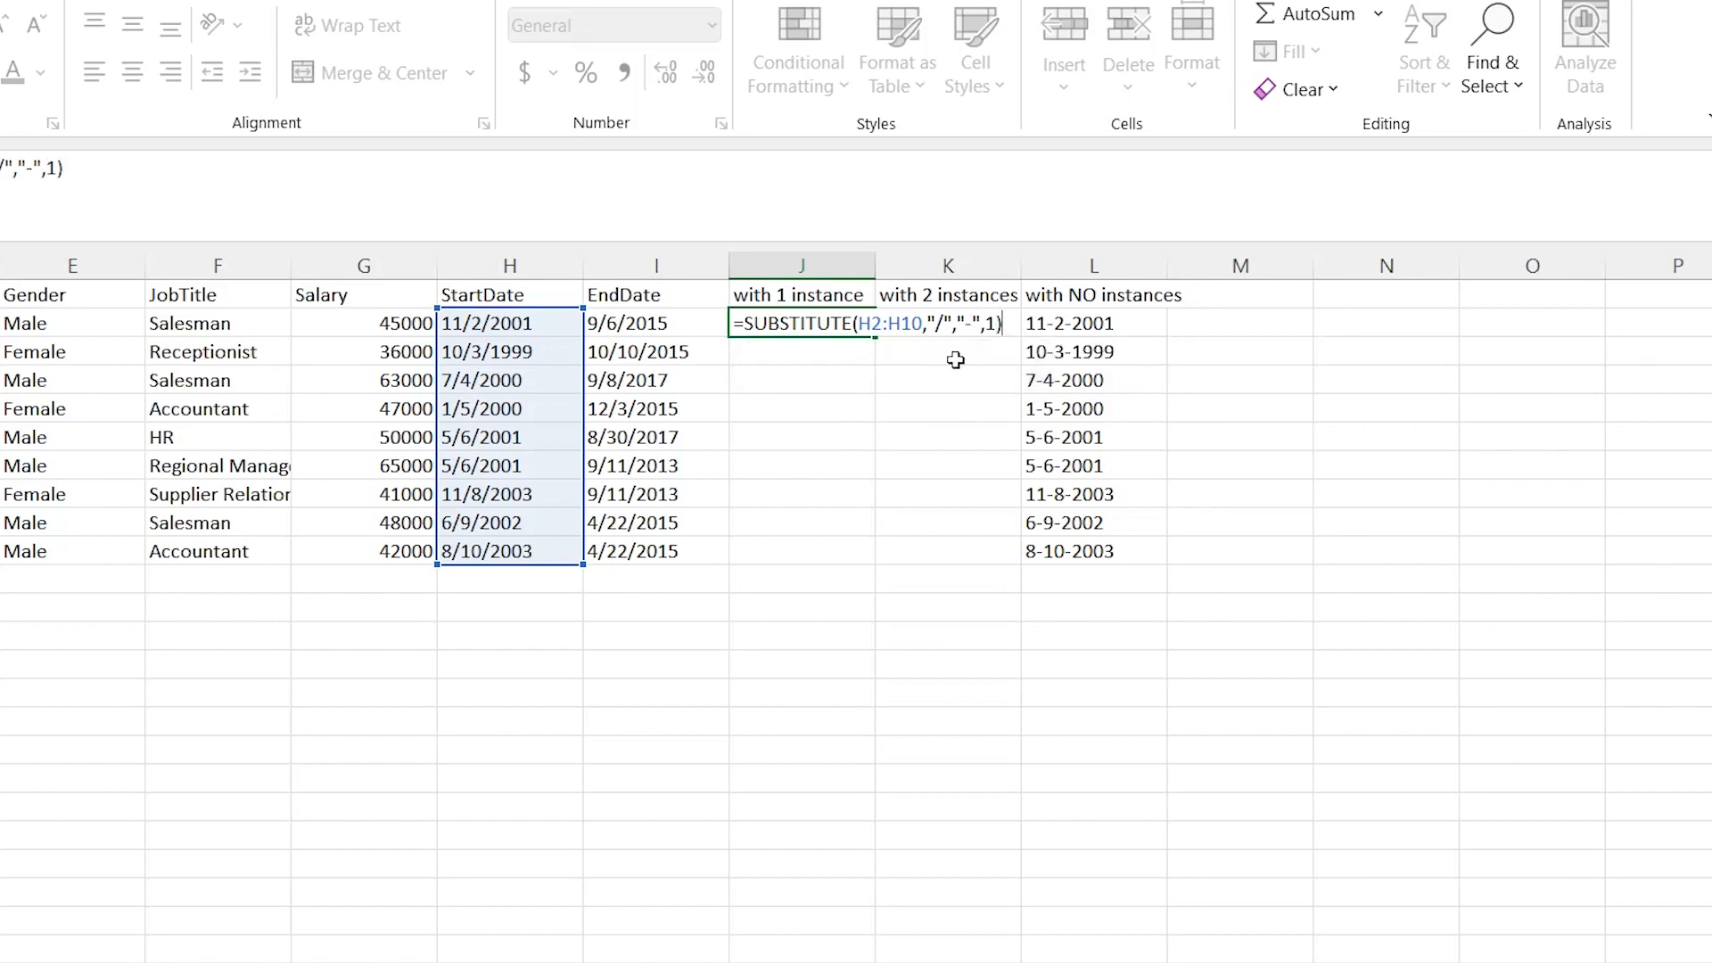
key(Return)
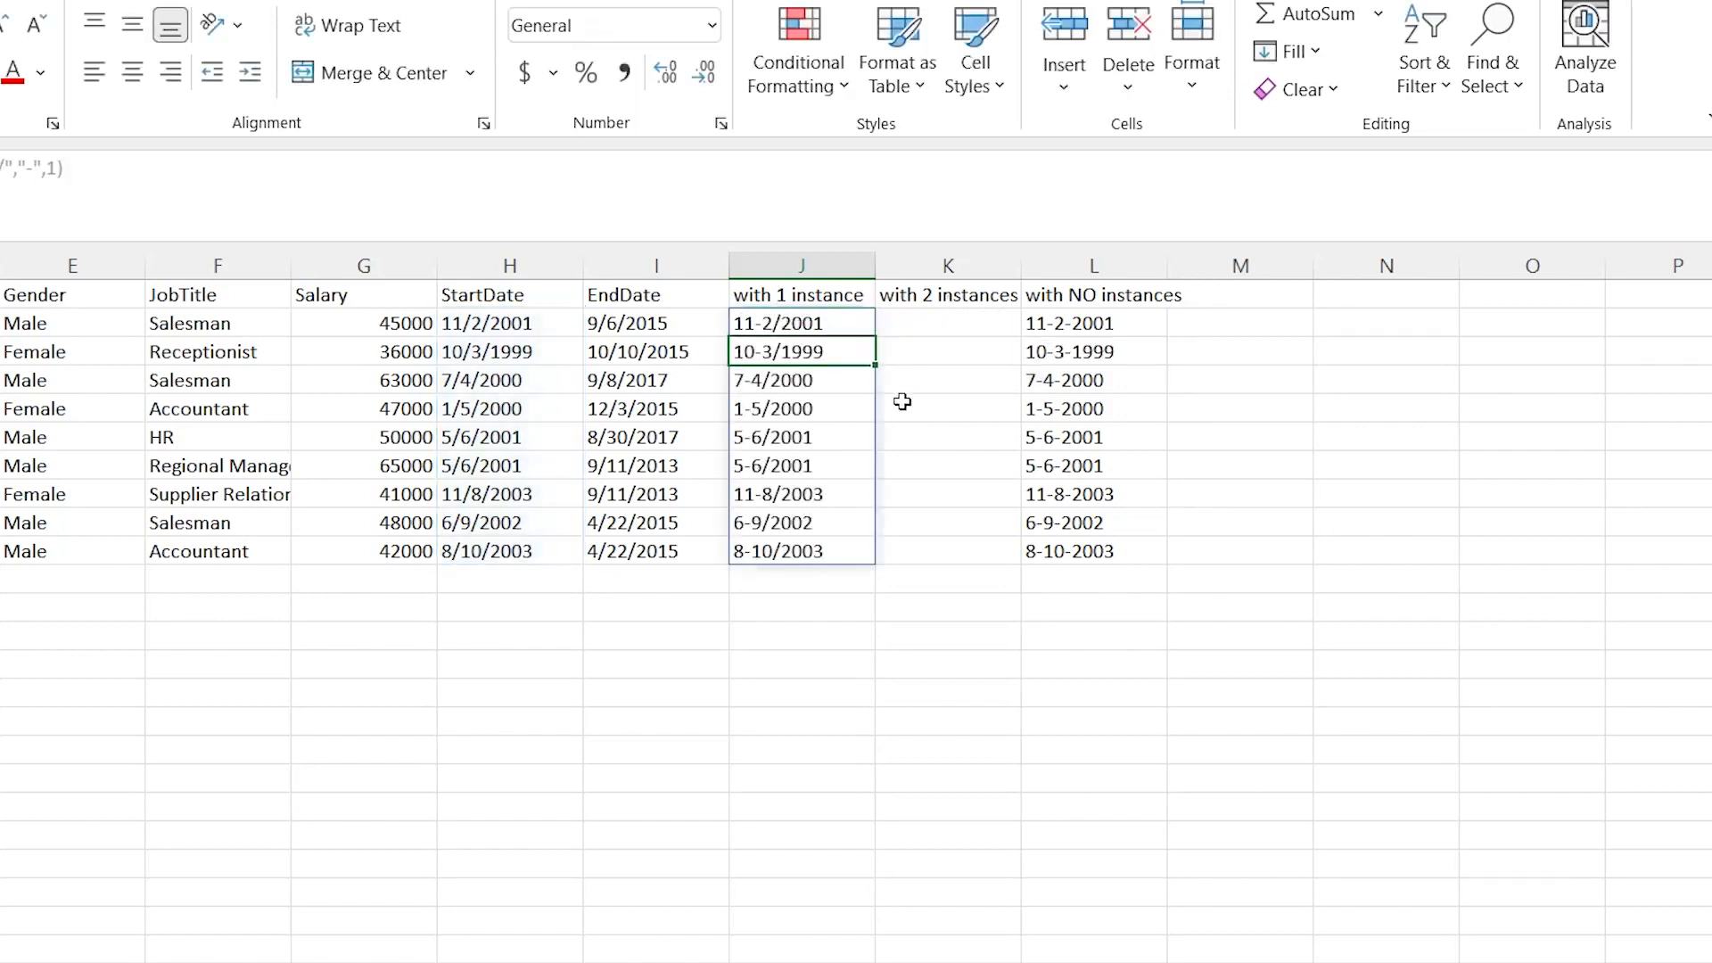
click(756, 325)
drag(756, 326, 755, 355)
click(755, 355)
- Copy the SUBSTITUTE formula from J2 to K2 under "with 2 instances" and set its instance number to 2
click(835, 325)
drag(64, 167, 0, 167)
key(Escape)
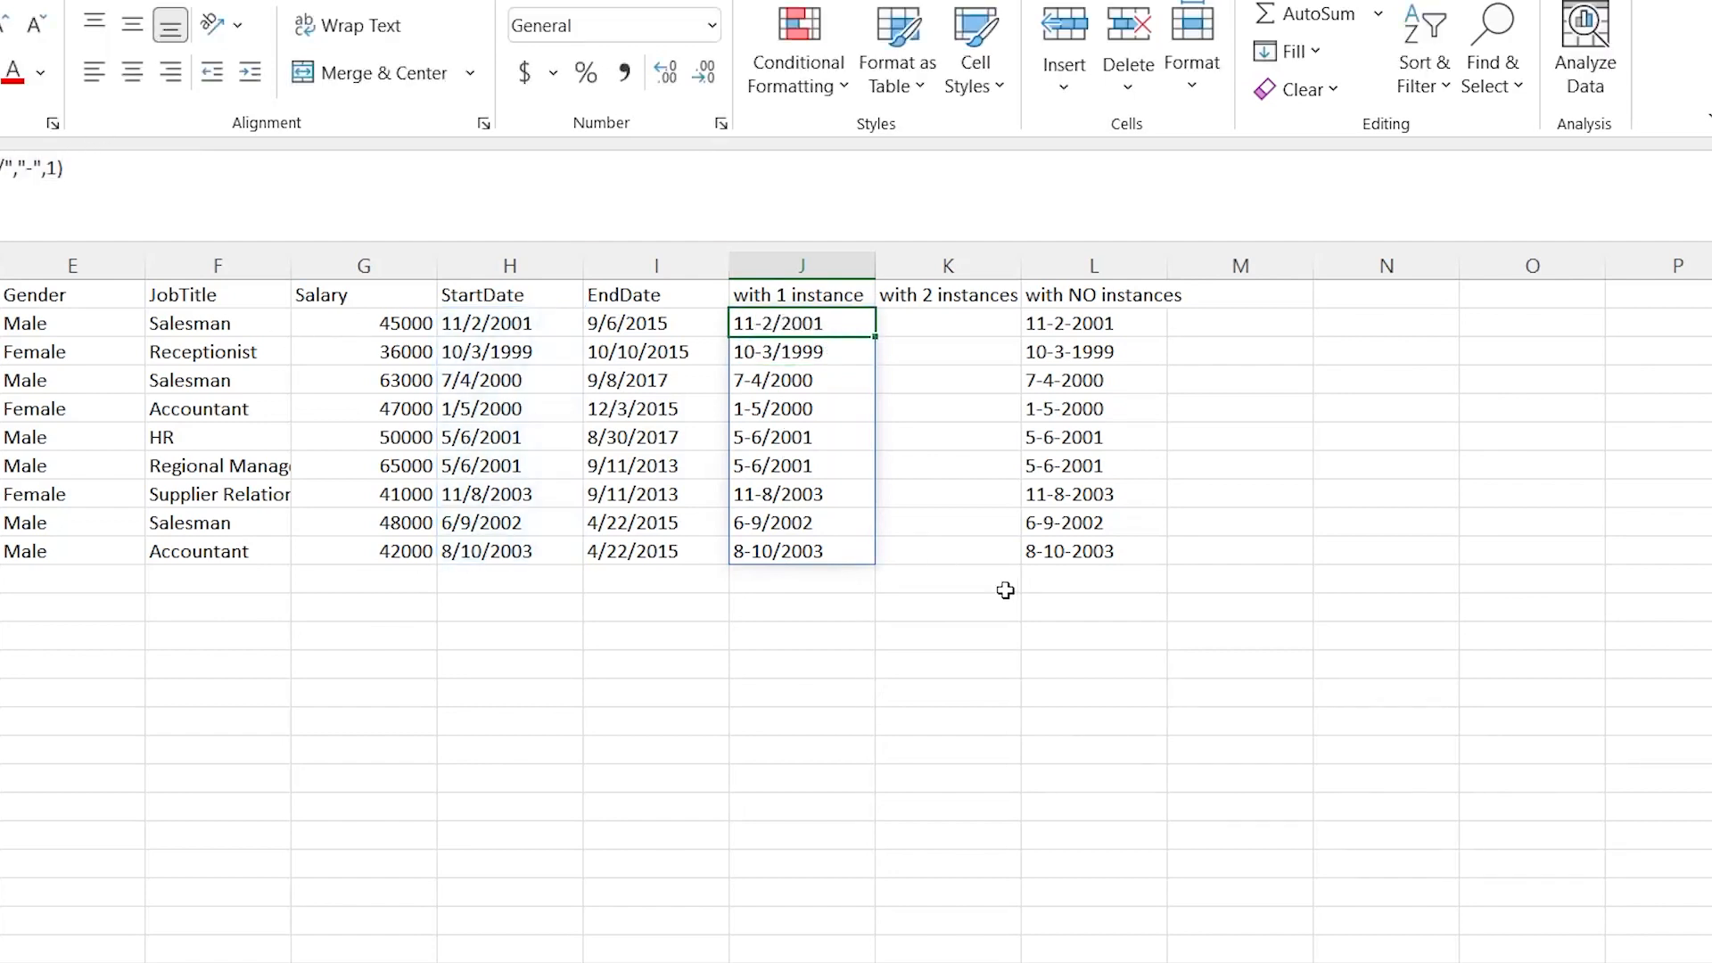
click(934, 329)
key(ctrl+v)
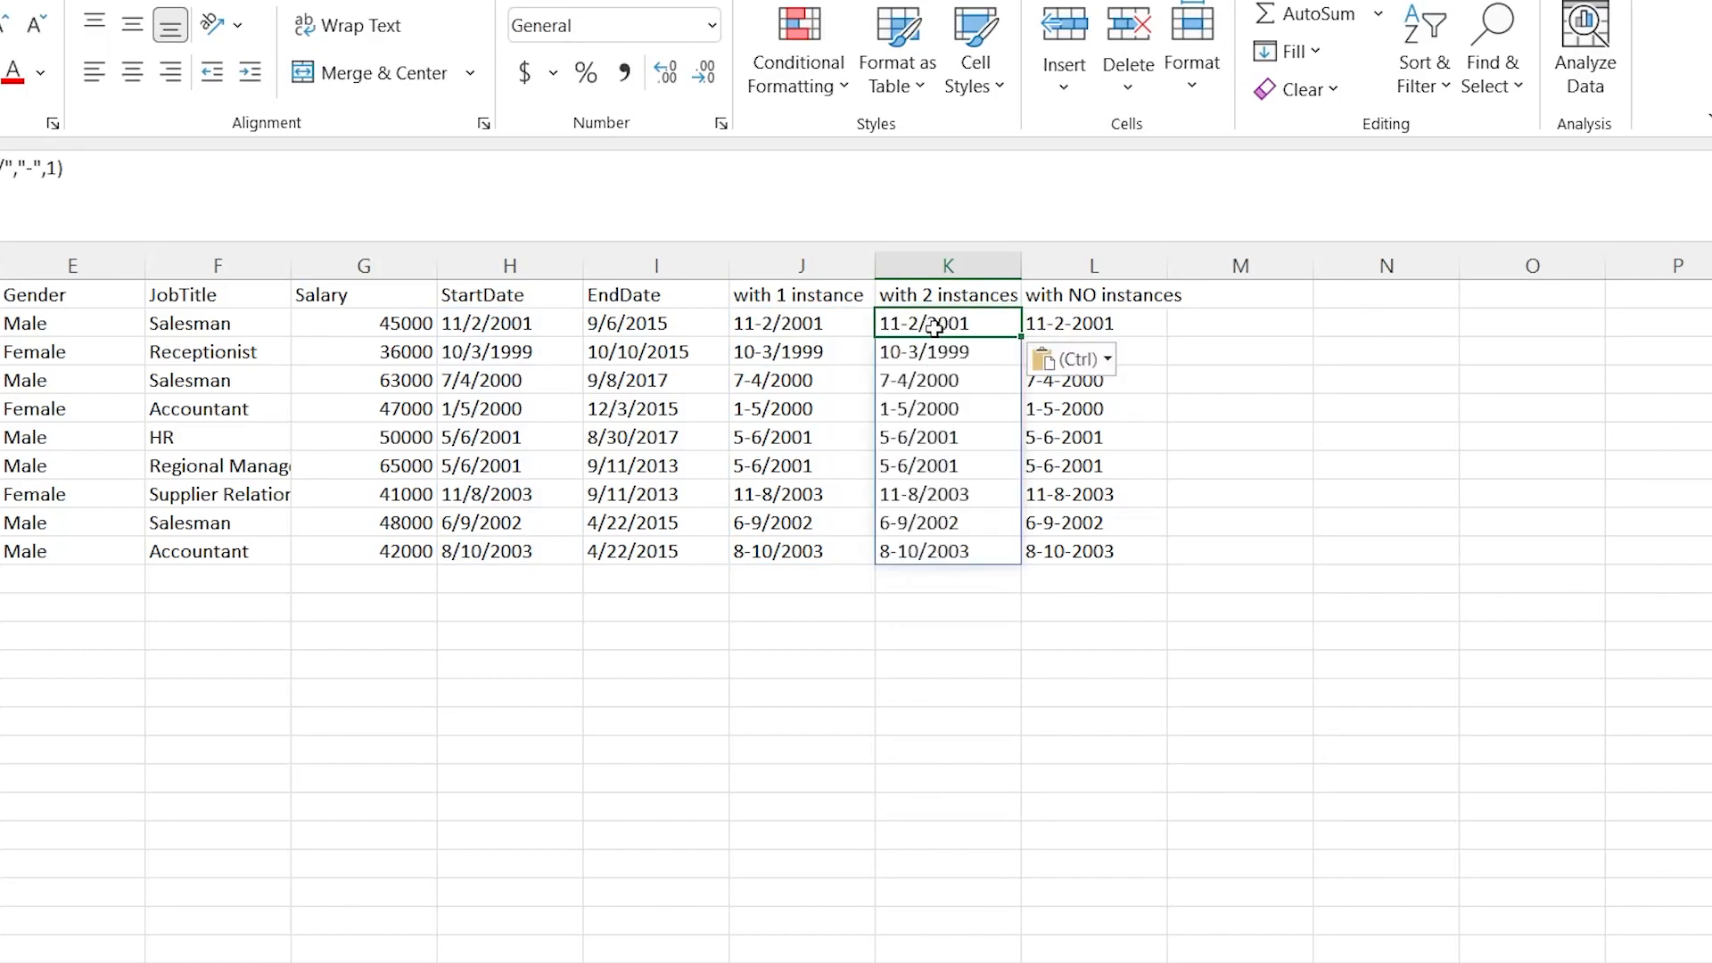
double_click(56, 170)
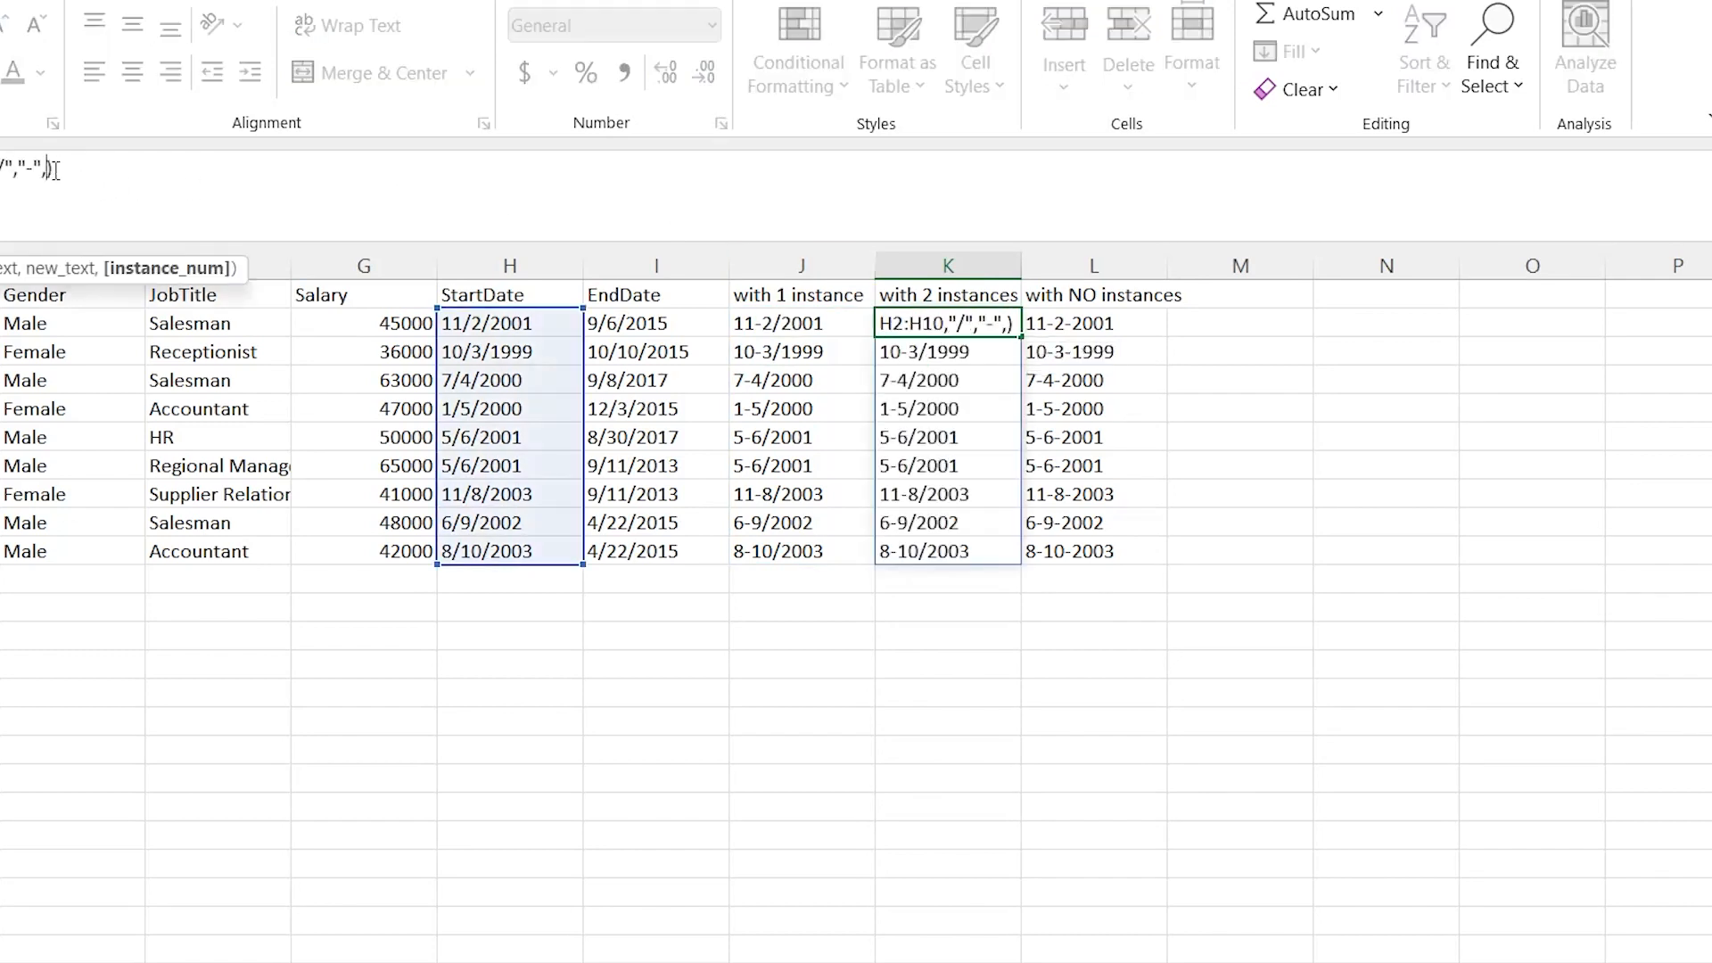
text(2)
key(Return)
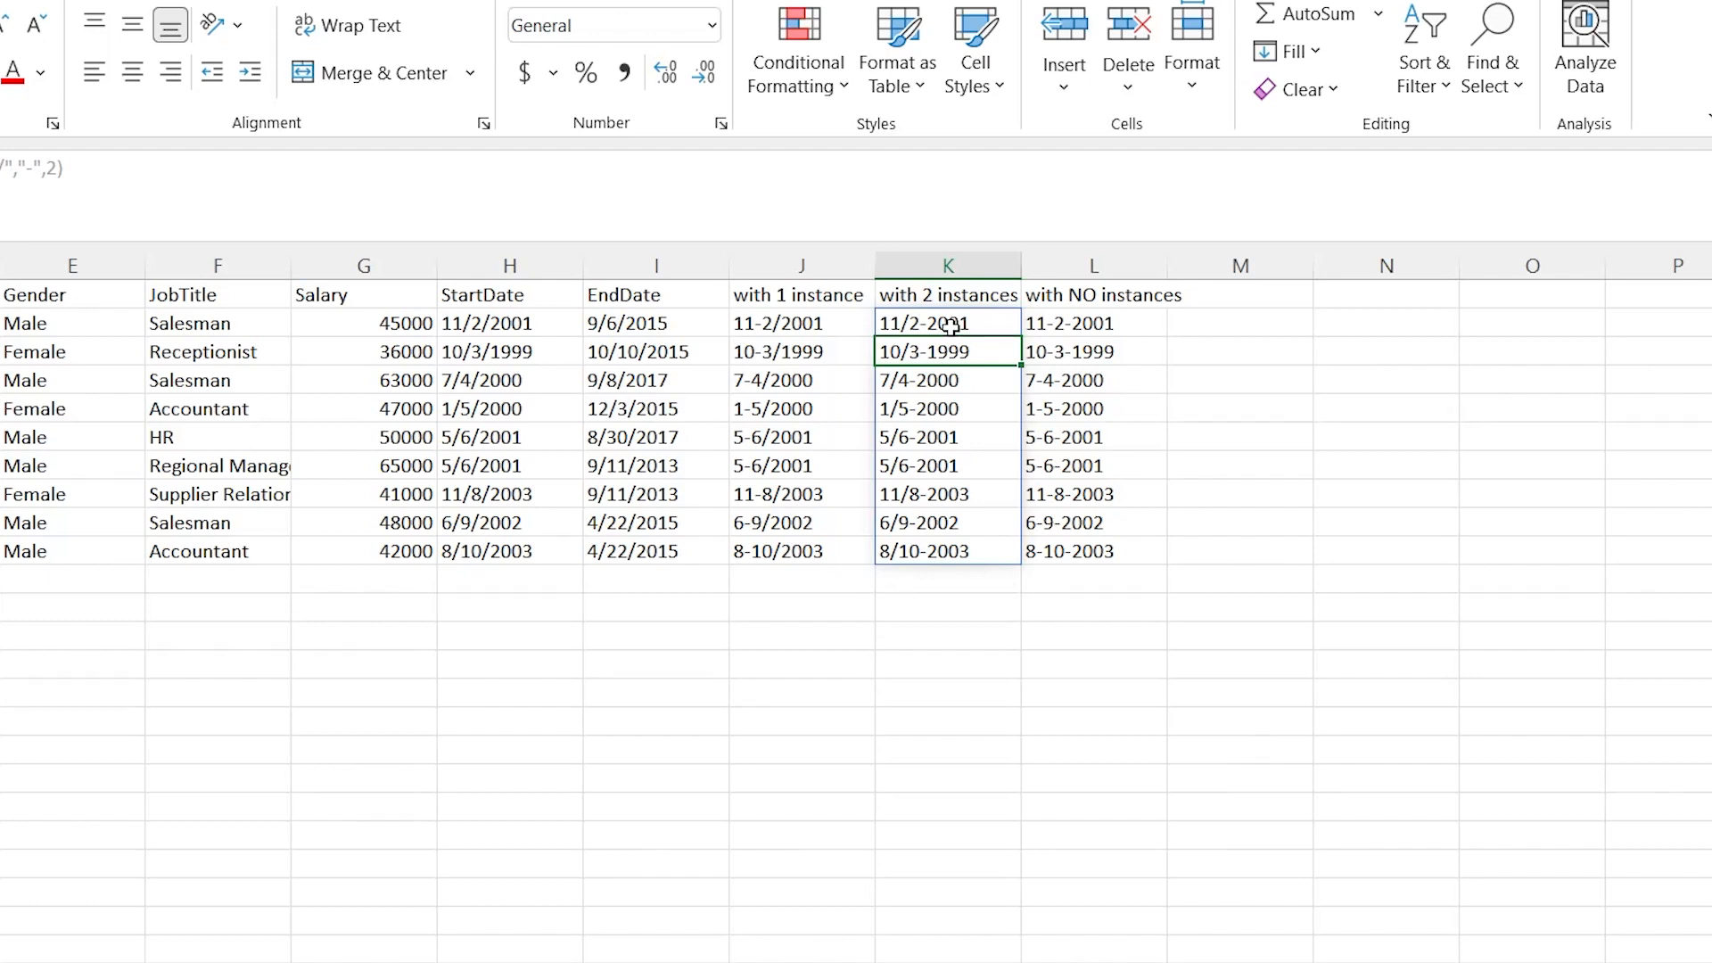
click(1120, 327)
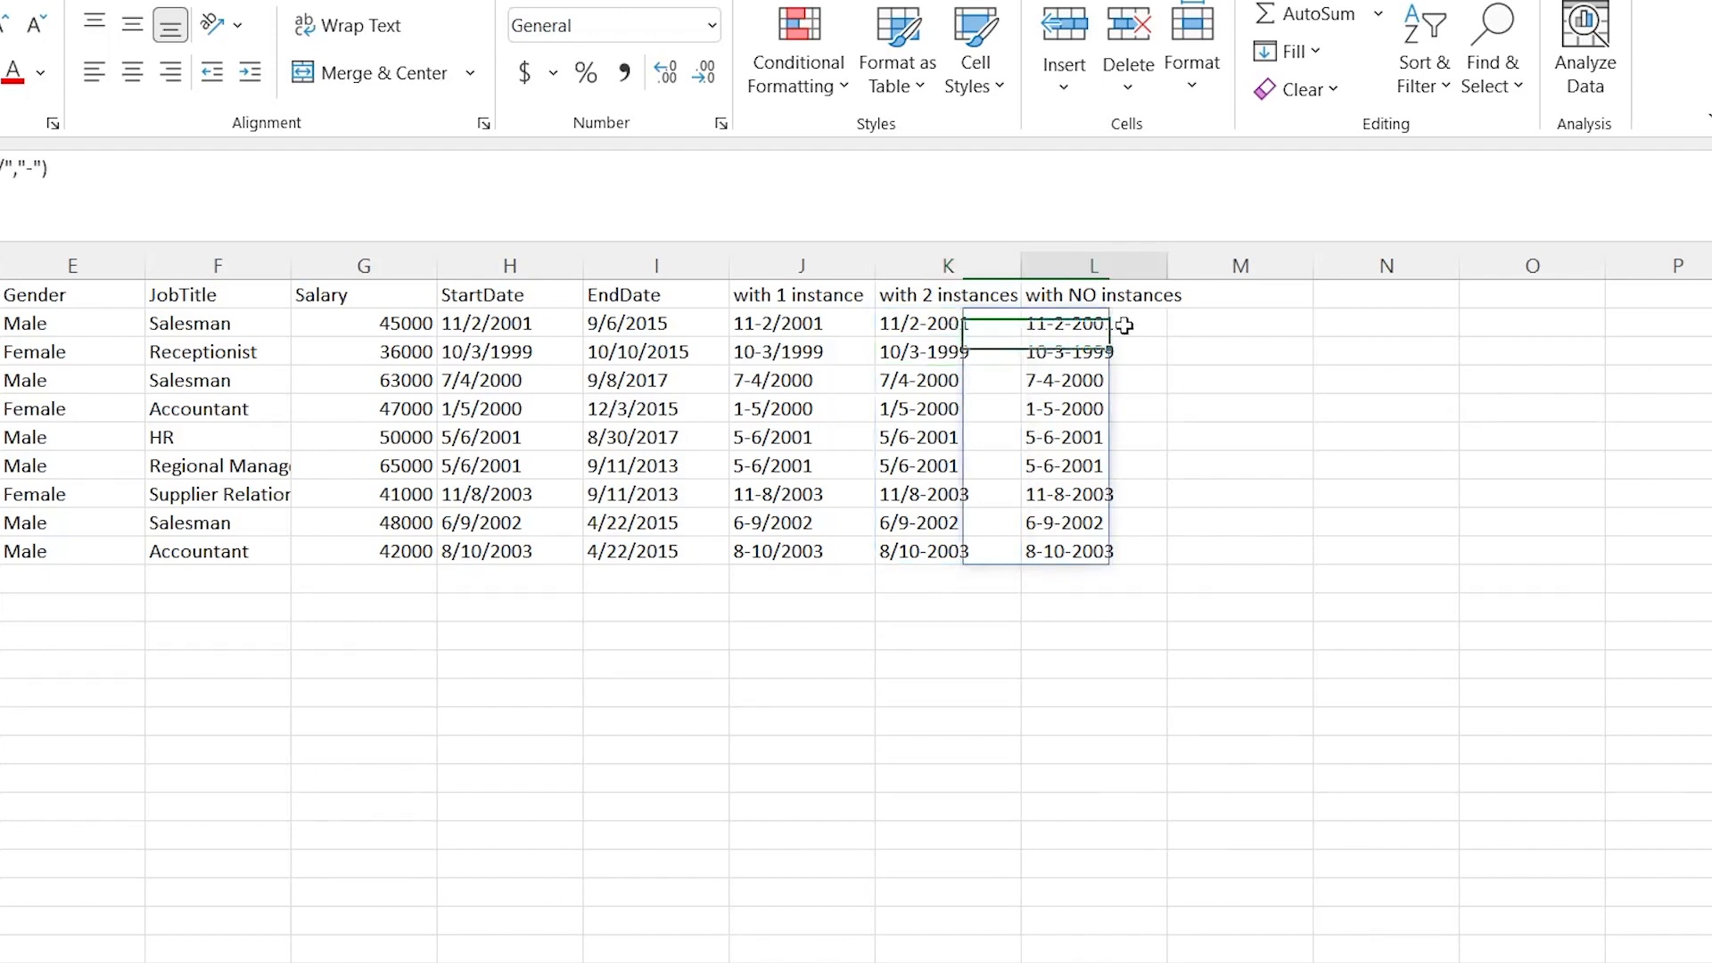
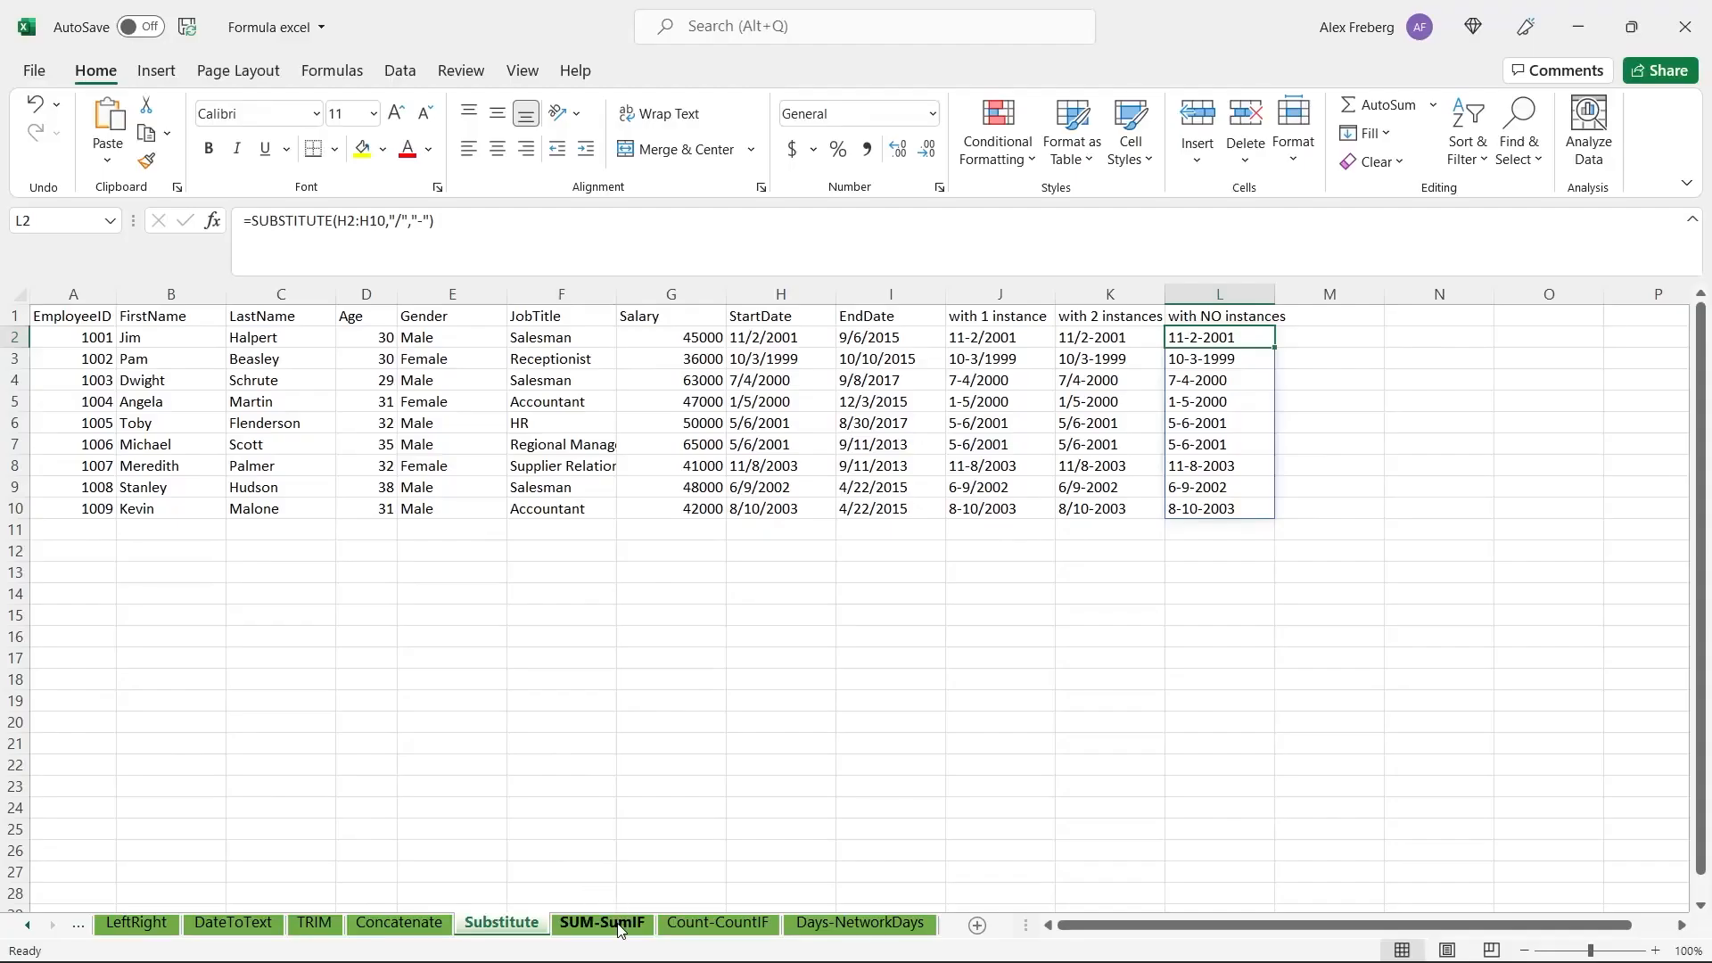
- On the SUM-SumIF sheet, total the Salary column in J2 under SUM with =SUM(G2:G10)
click(621, 930)
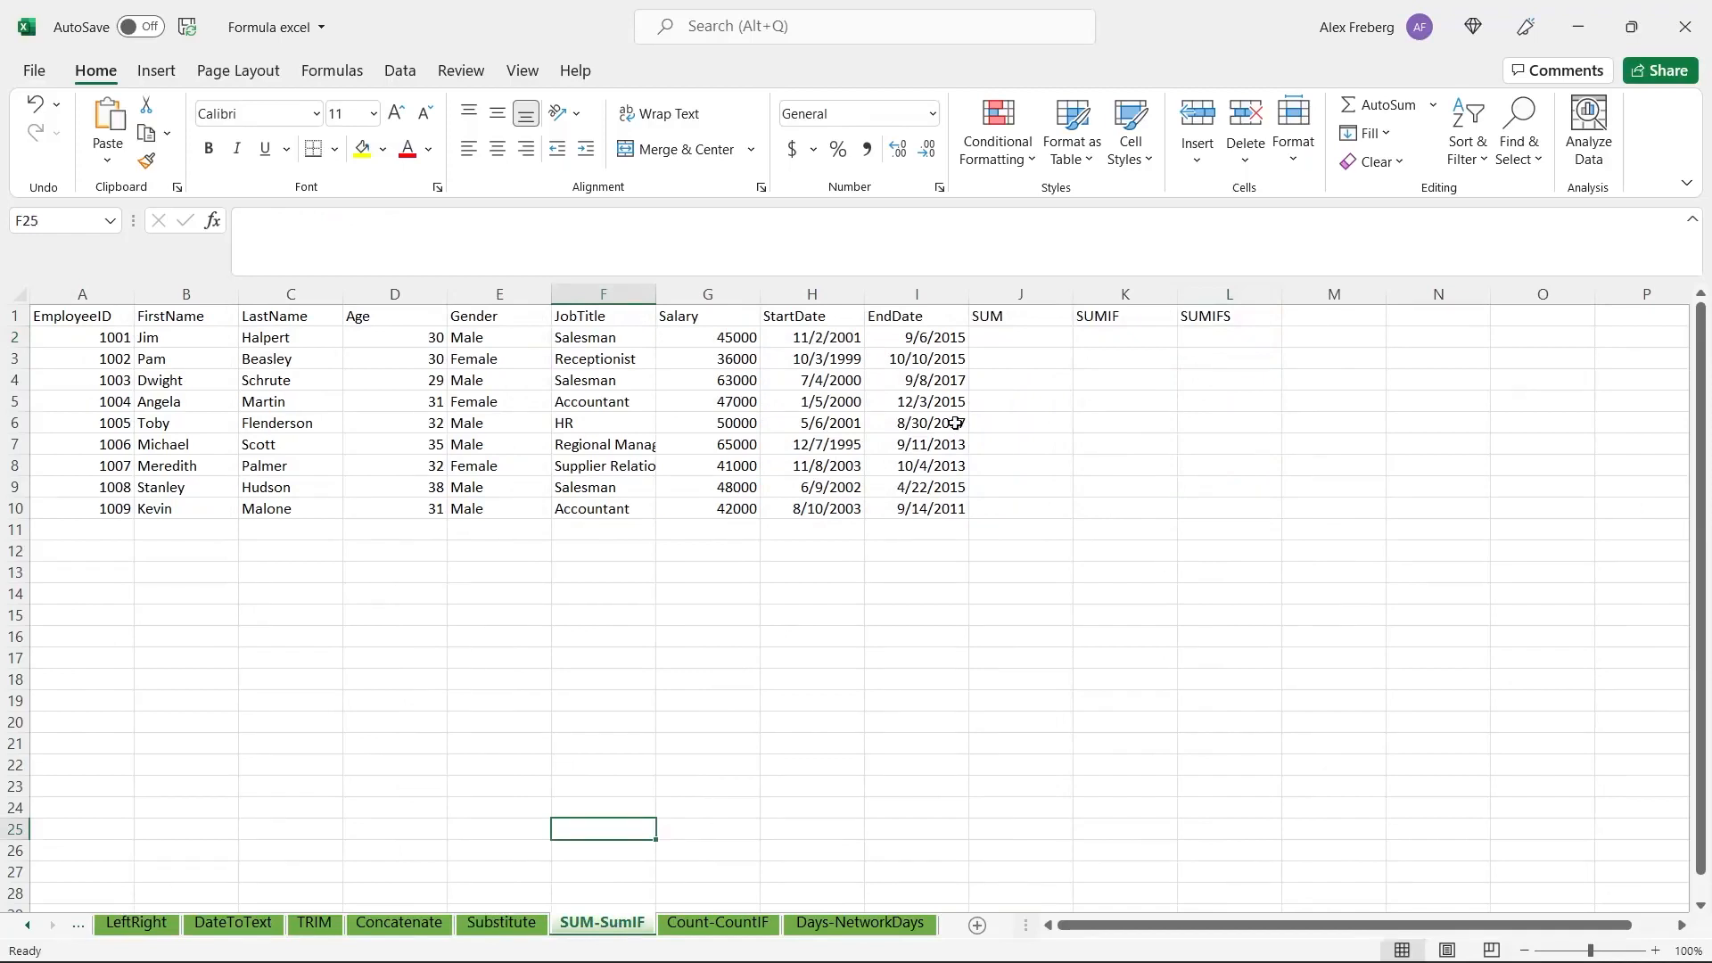
click(1026, 335)
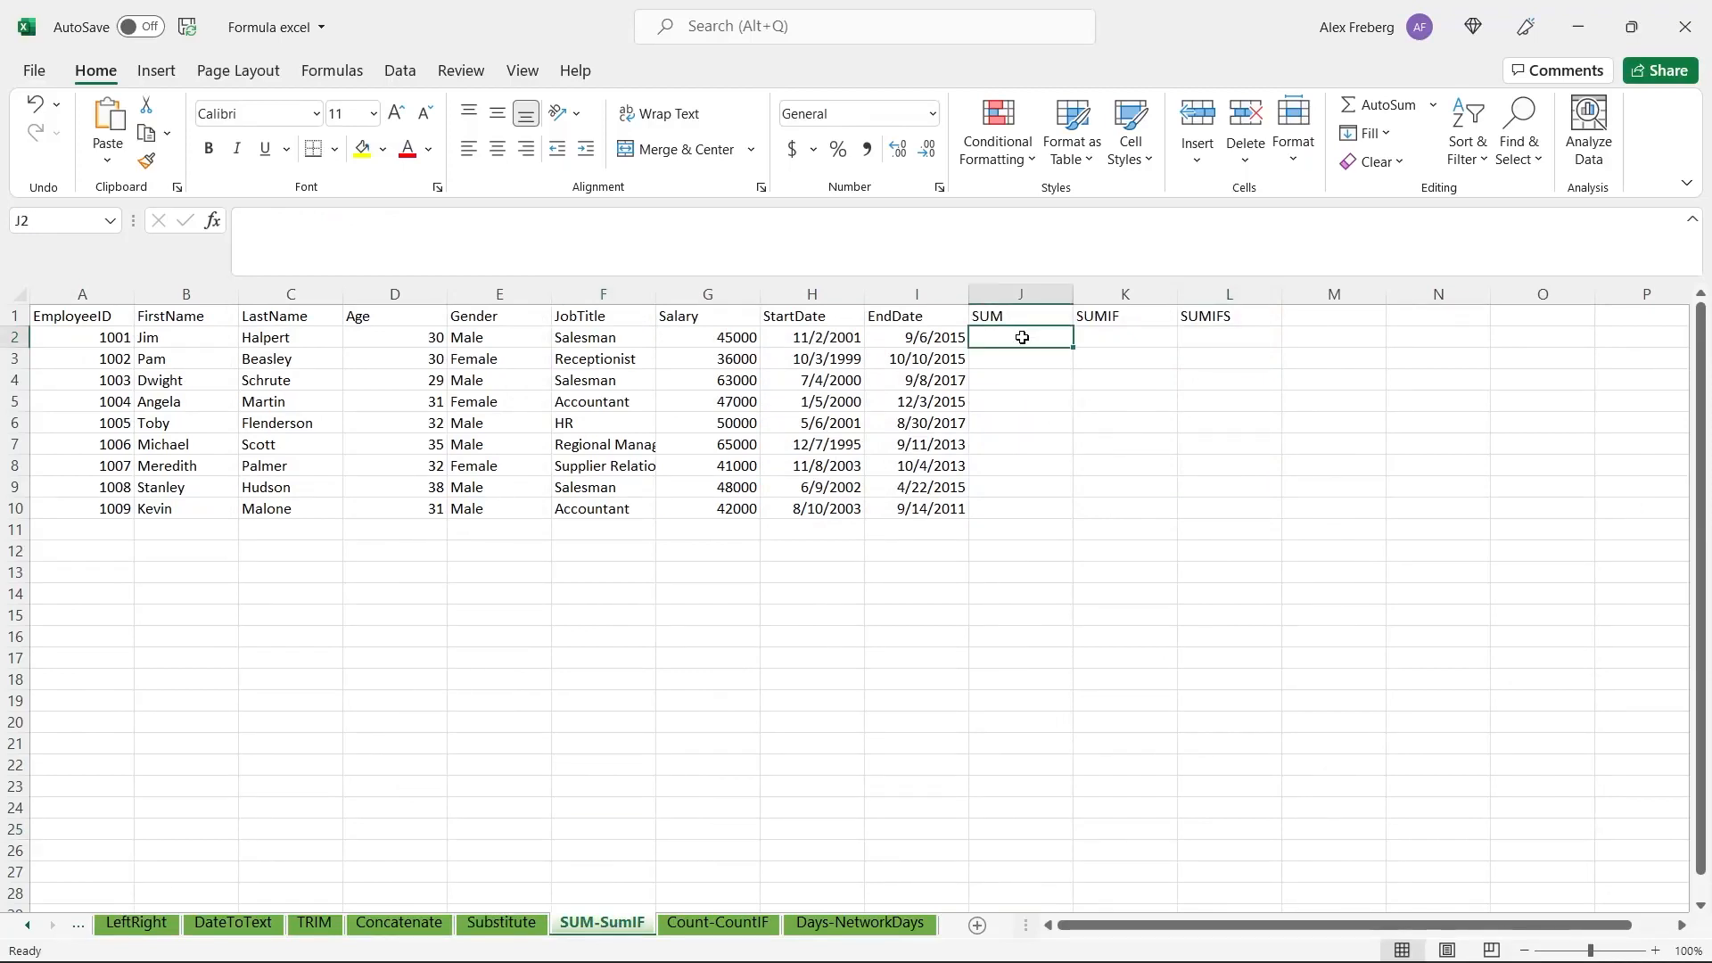
click(1122, 328)
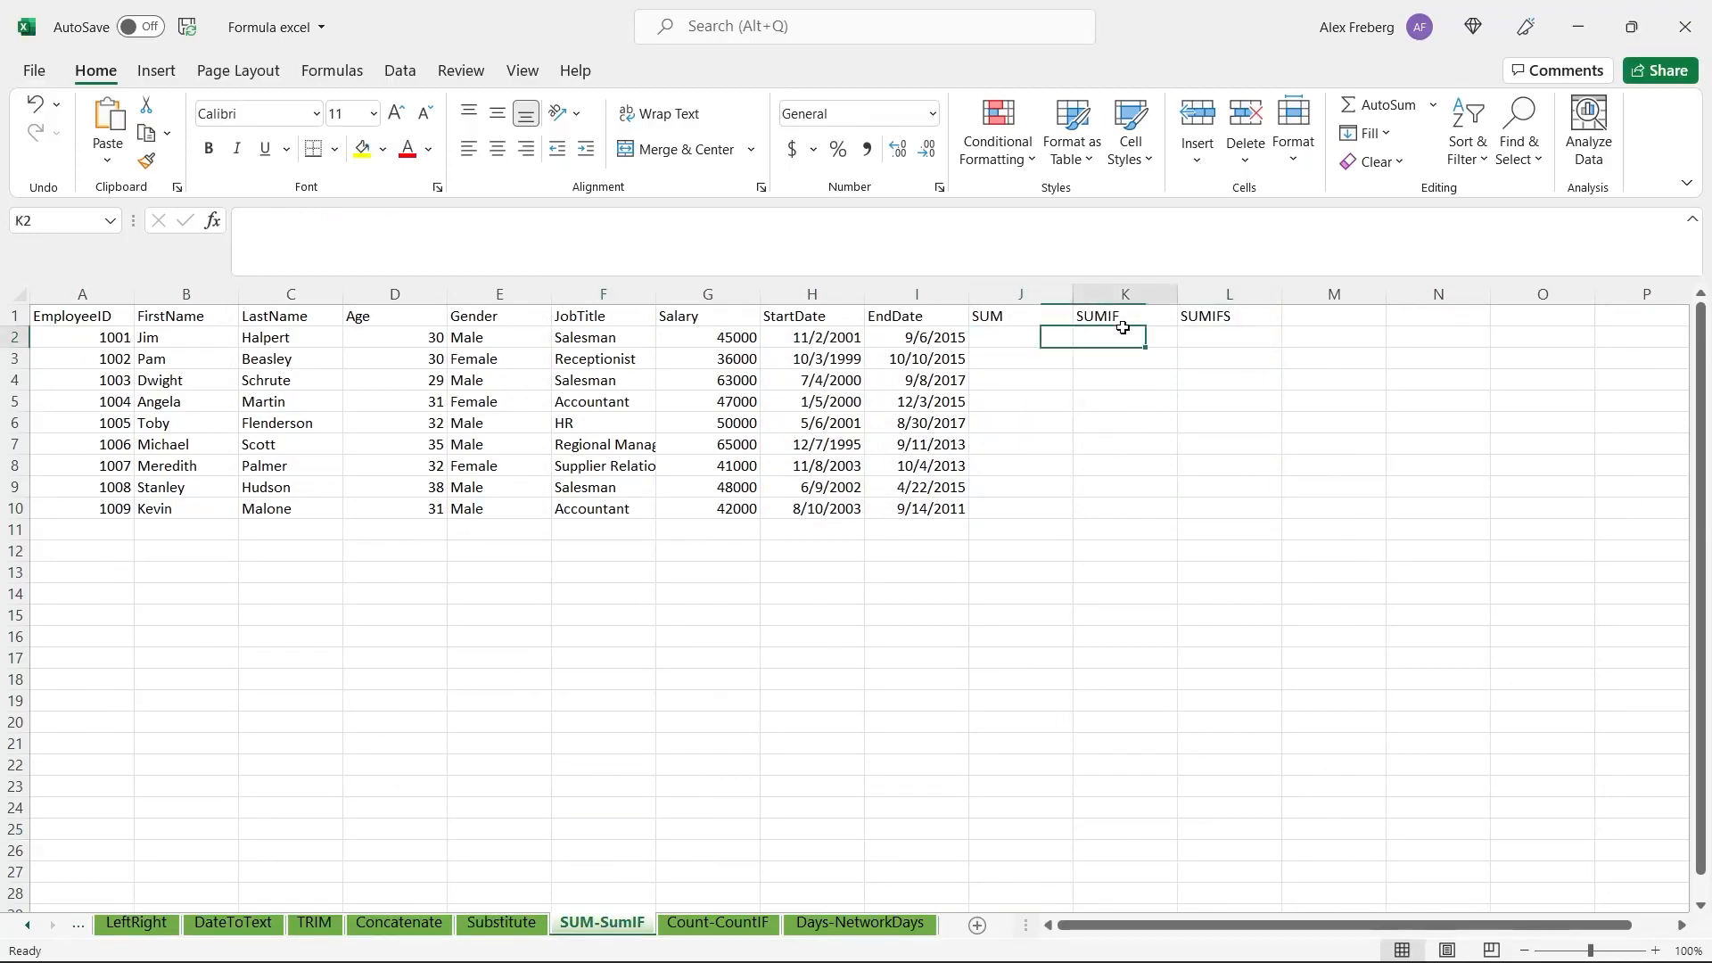
click(1213, 335)
click(997, 334)
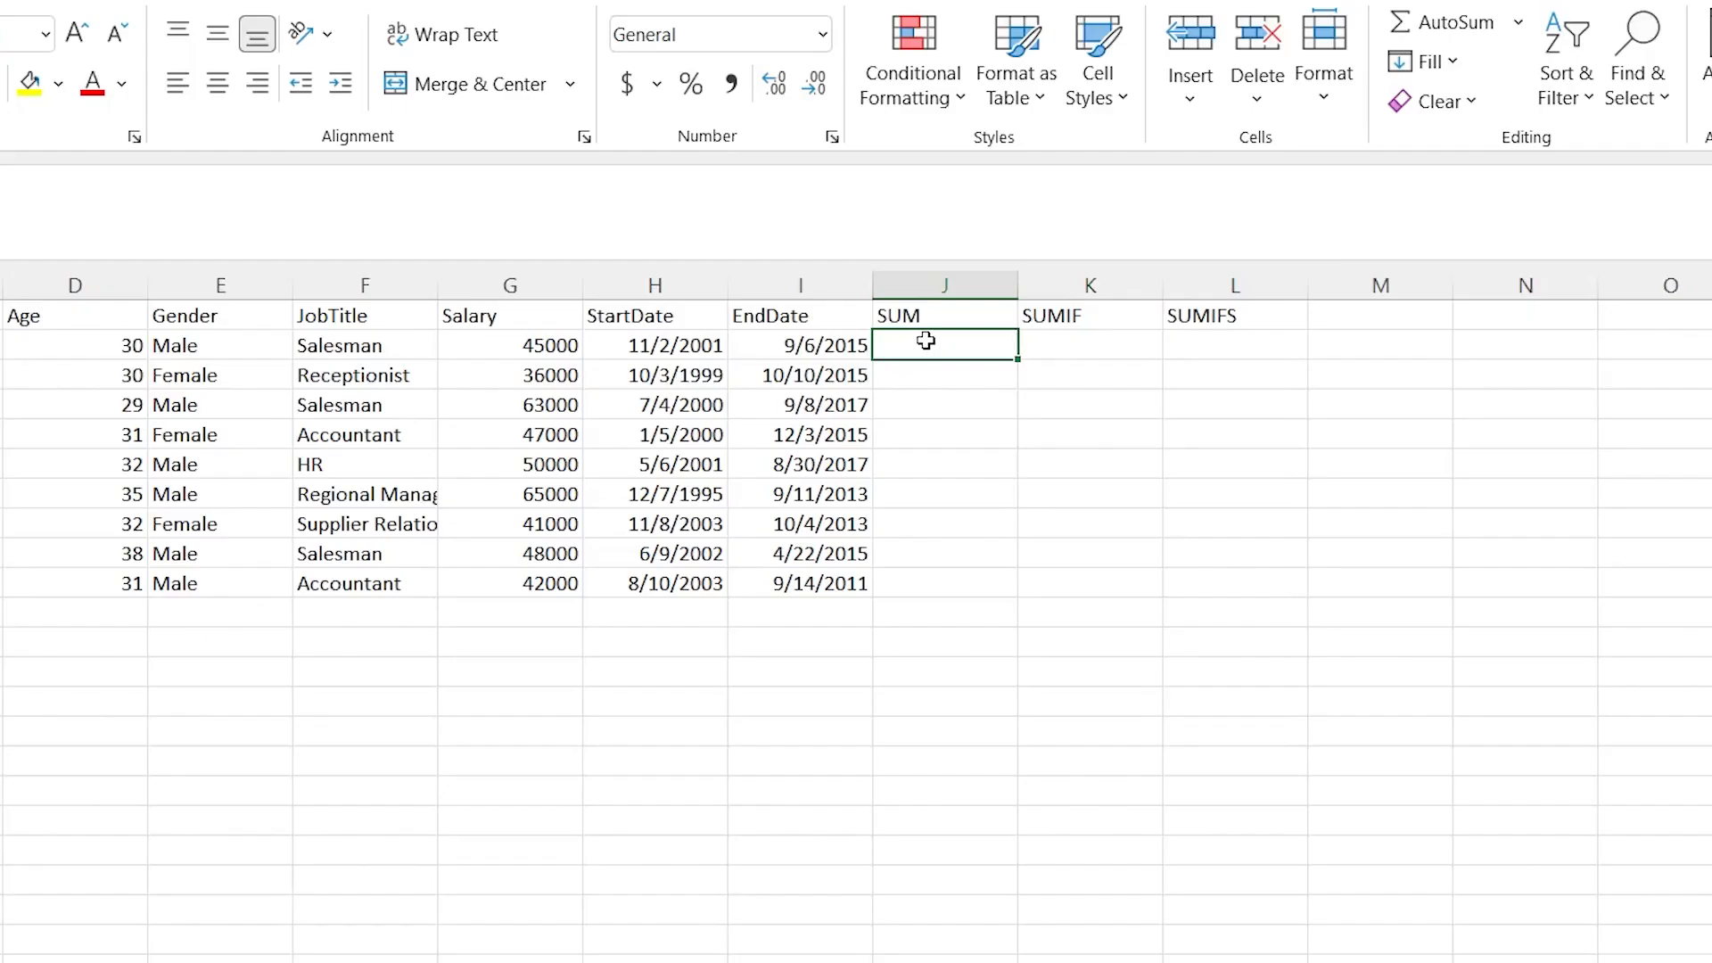
text(=SUM)
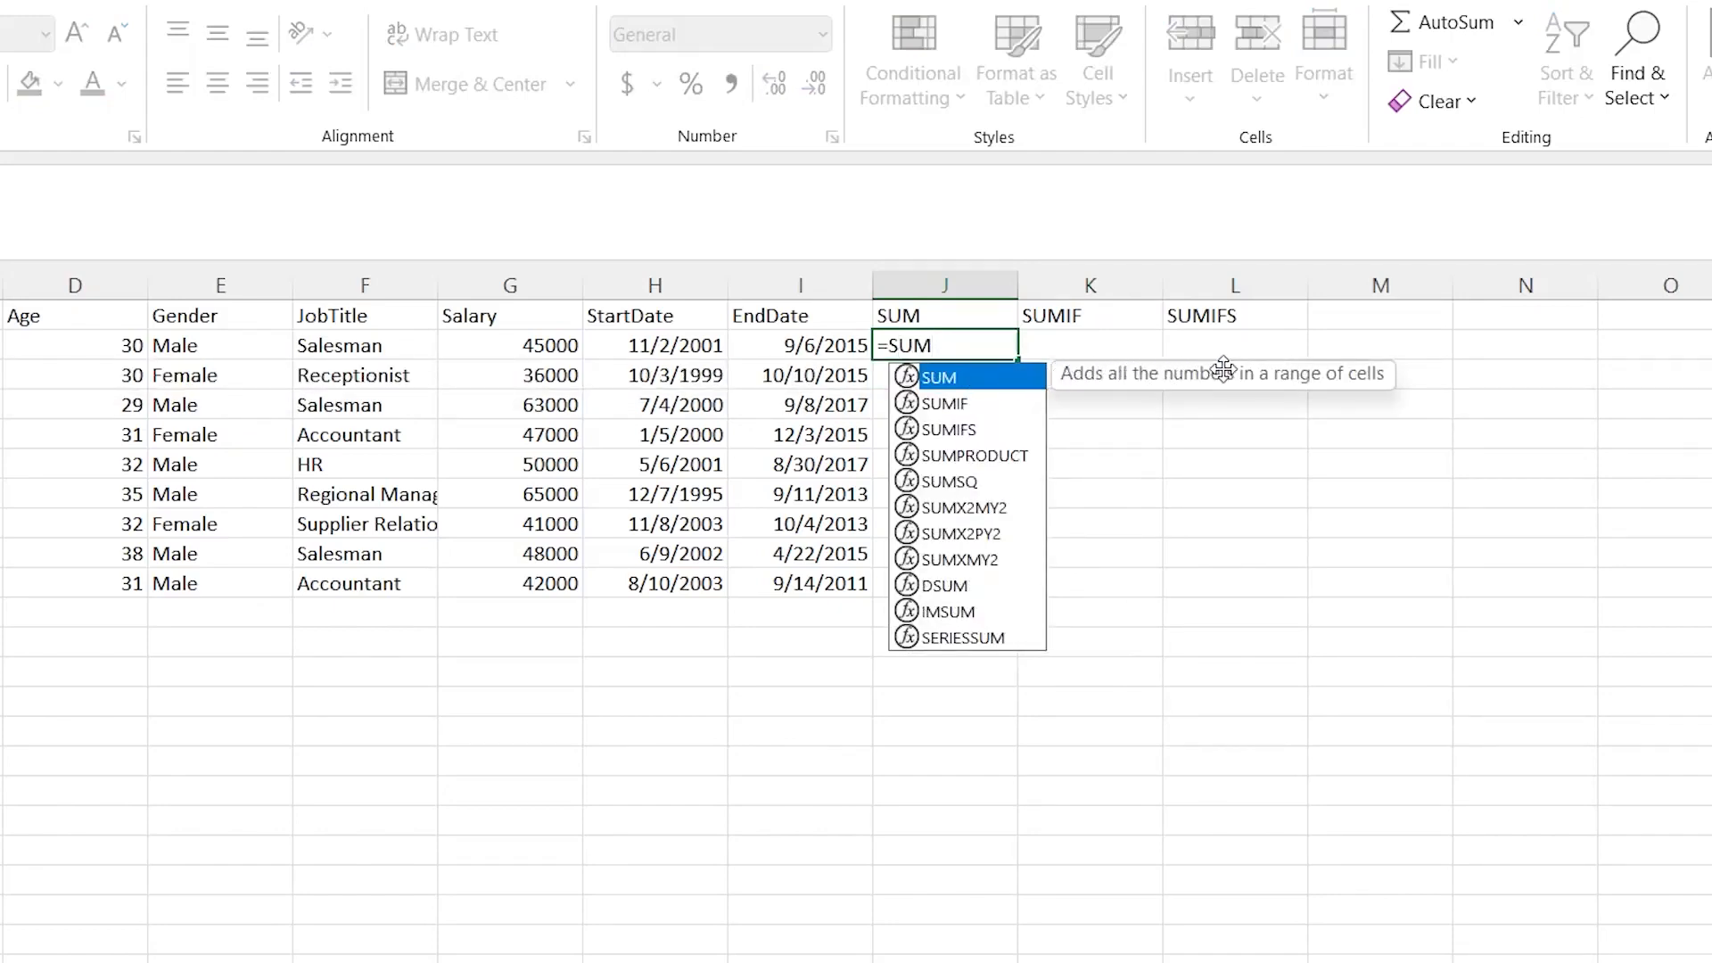
text(()
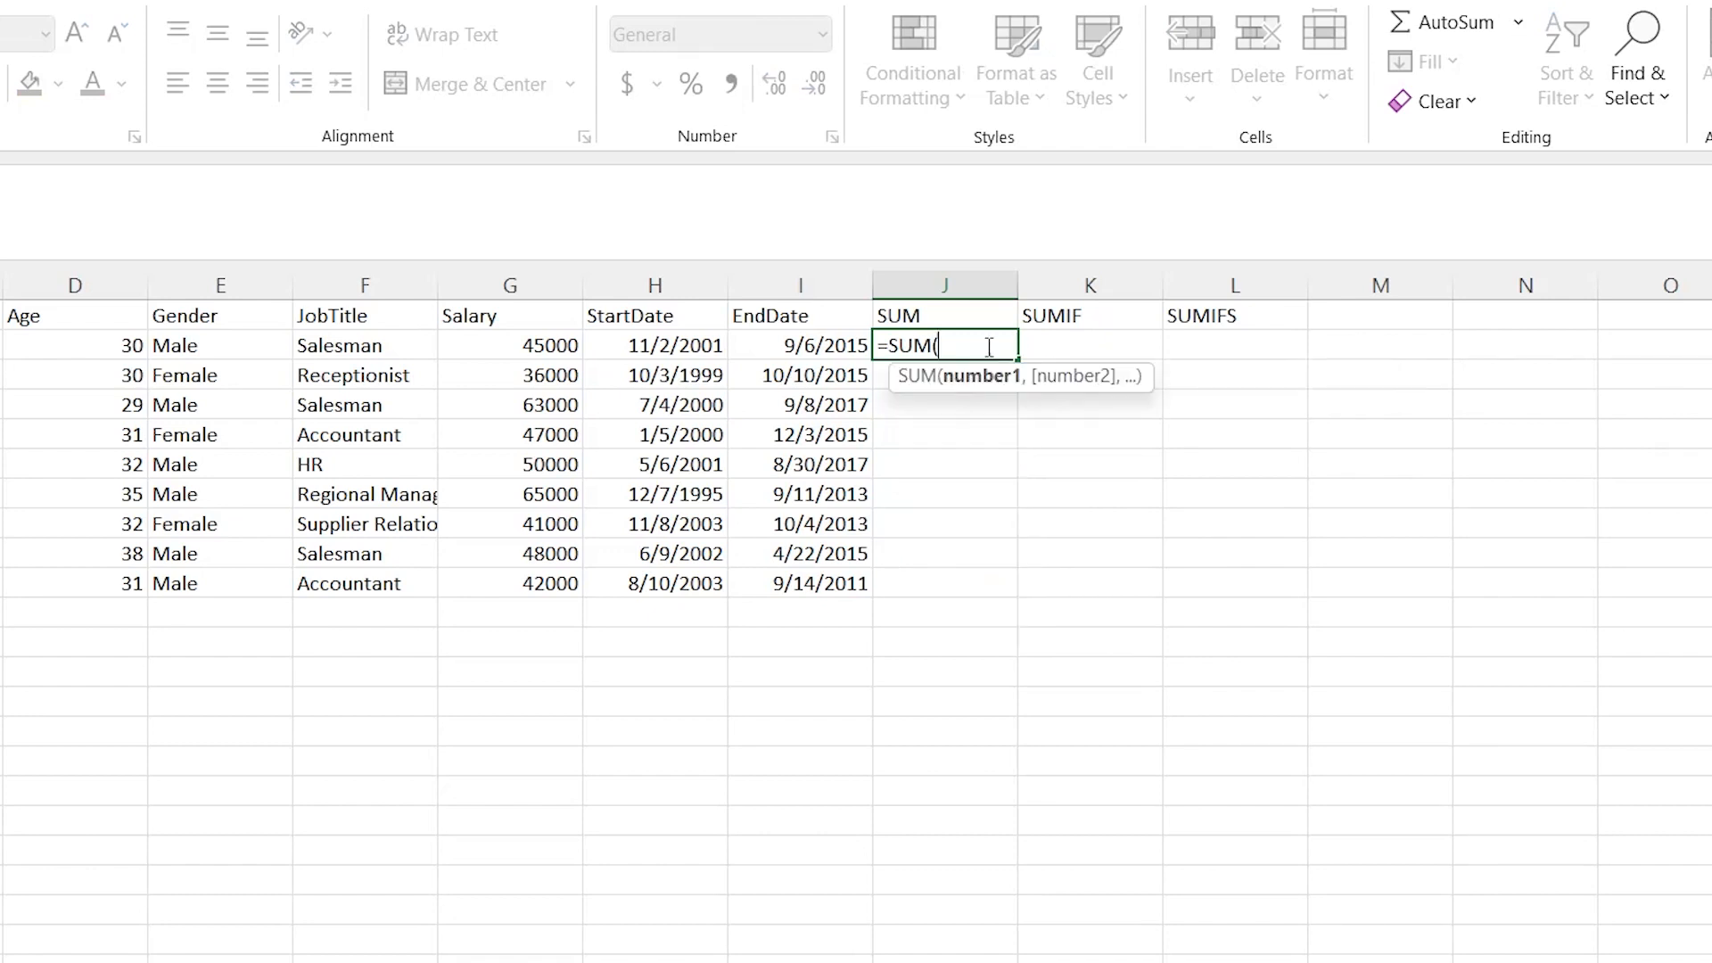
click(521, 337)
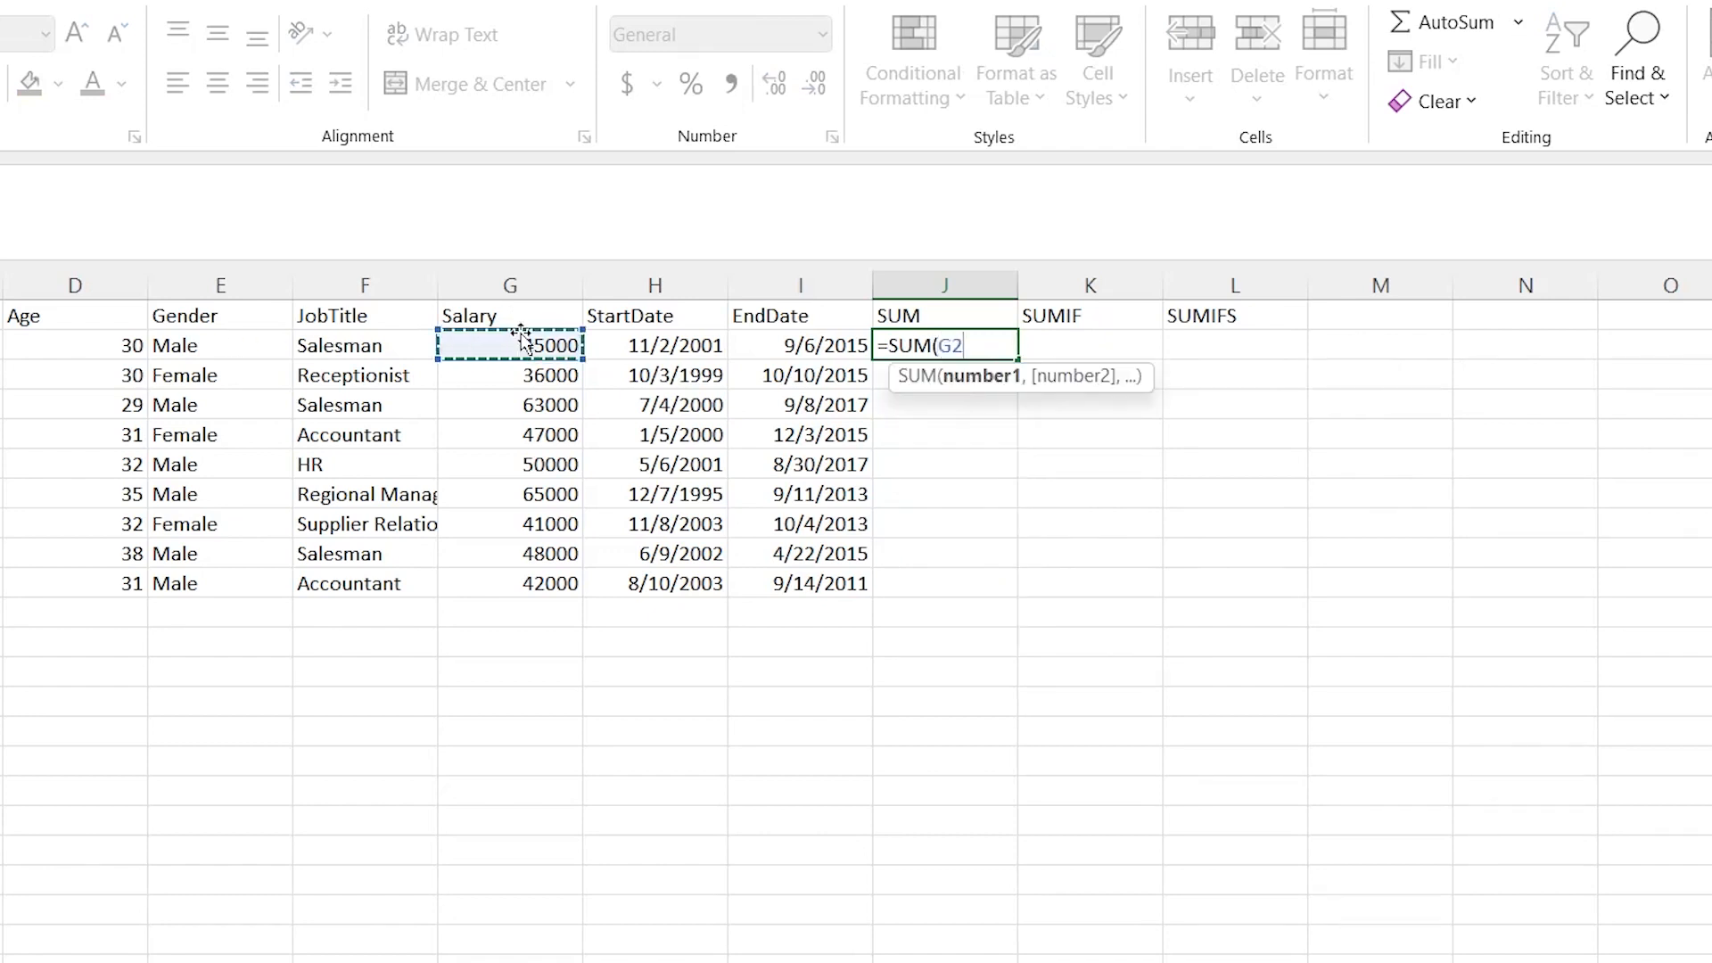
drag(542, 577, 542, 578)
key(Return)
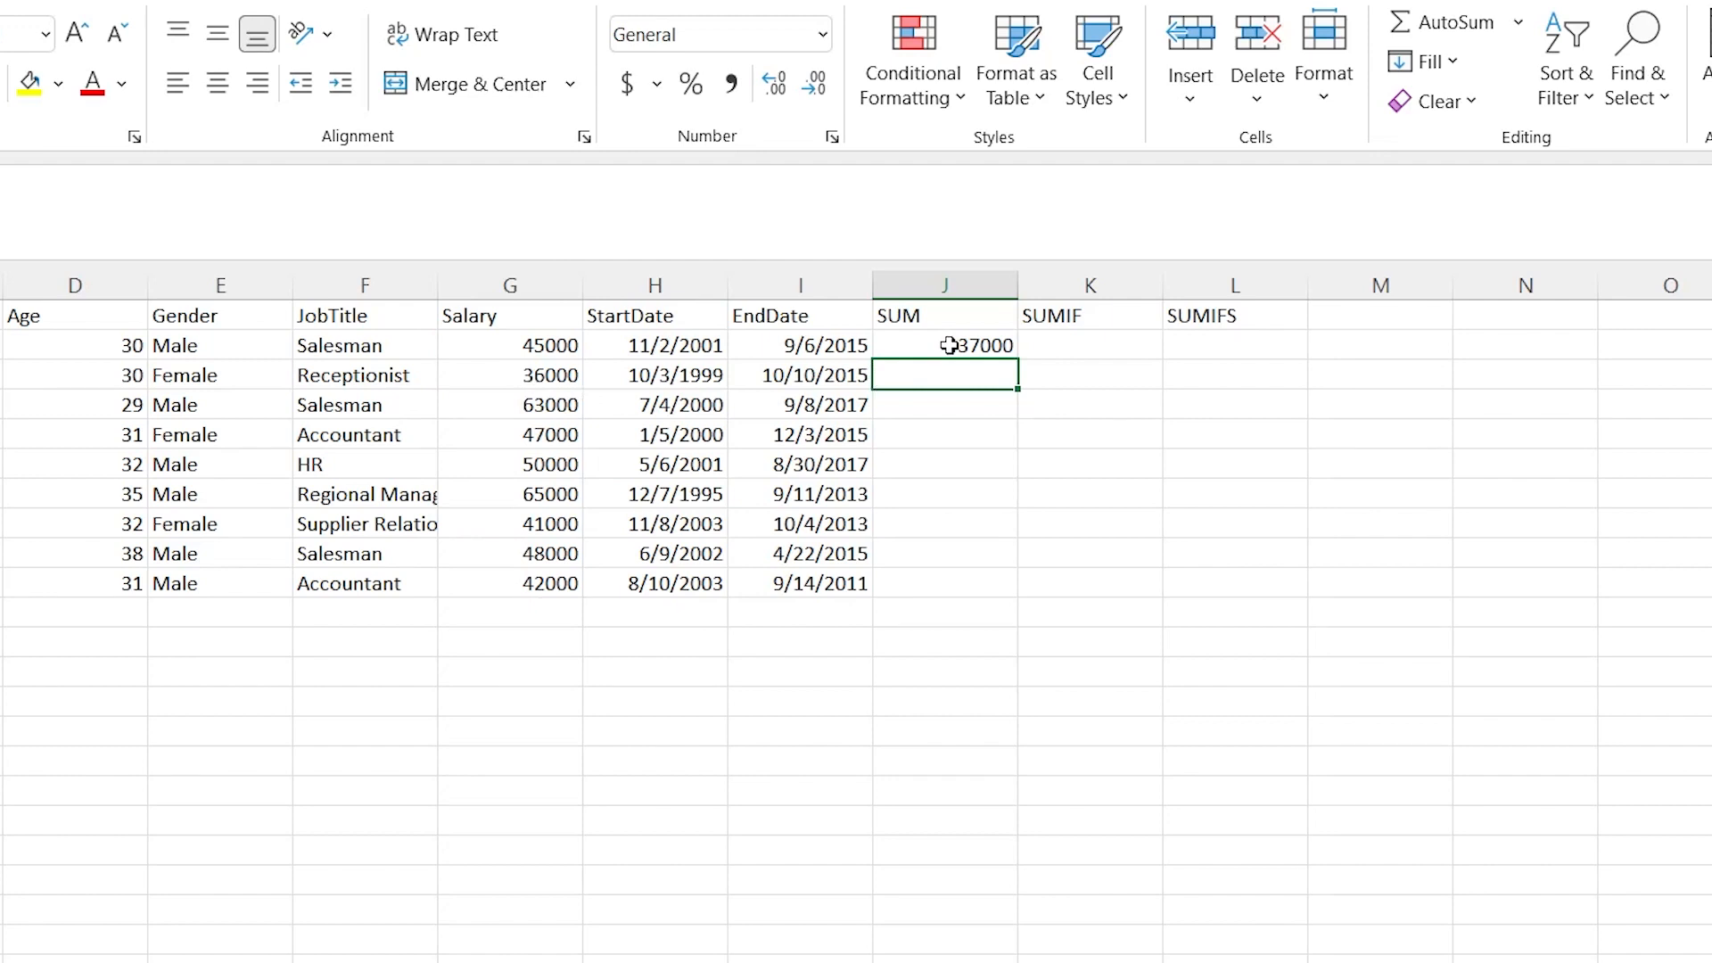
- Enter =SUMIF(G2:G10,">50000") in K2 under SUMIF and check it against the salaries above 50000
click(1080, 345)
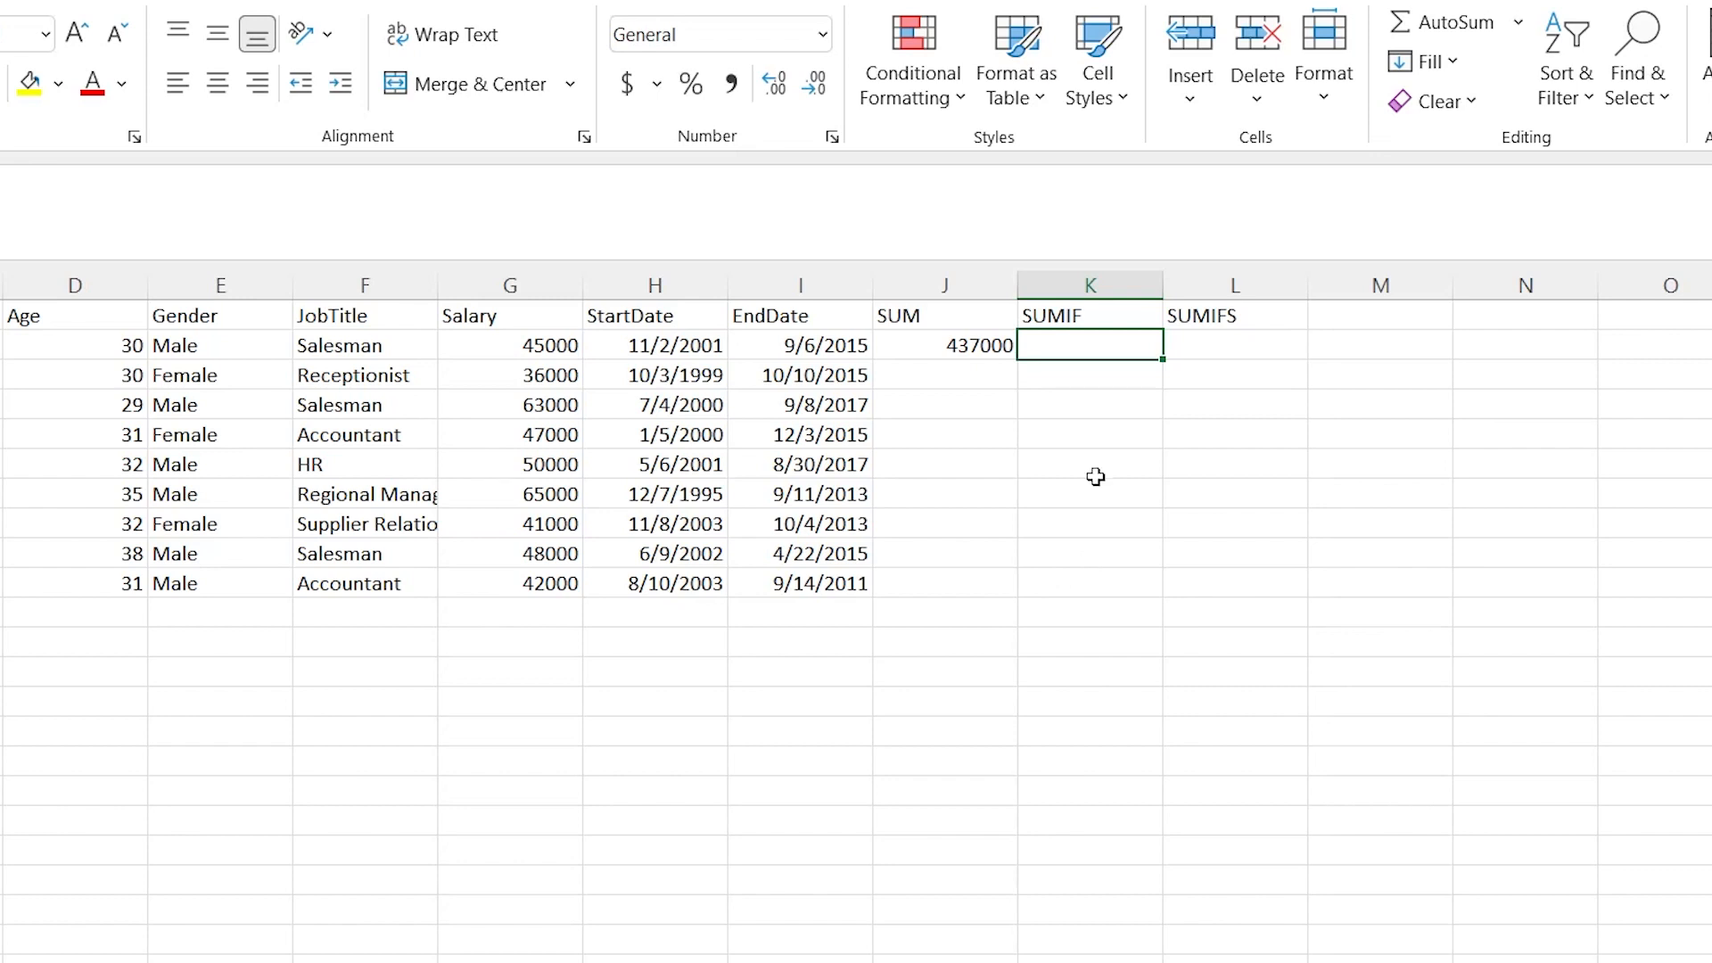
double_click(1088, 348)
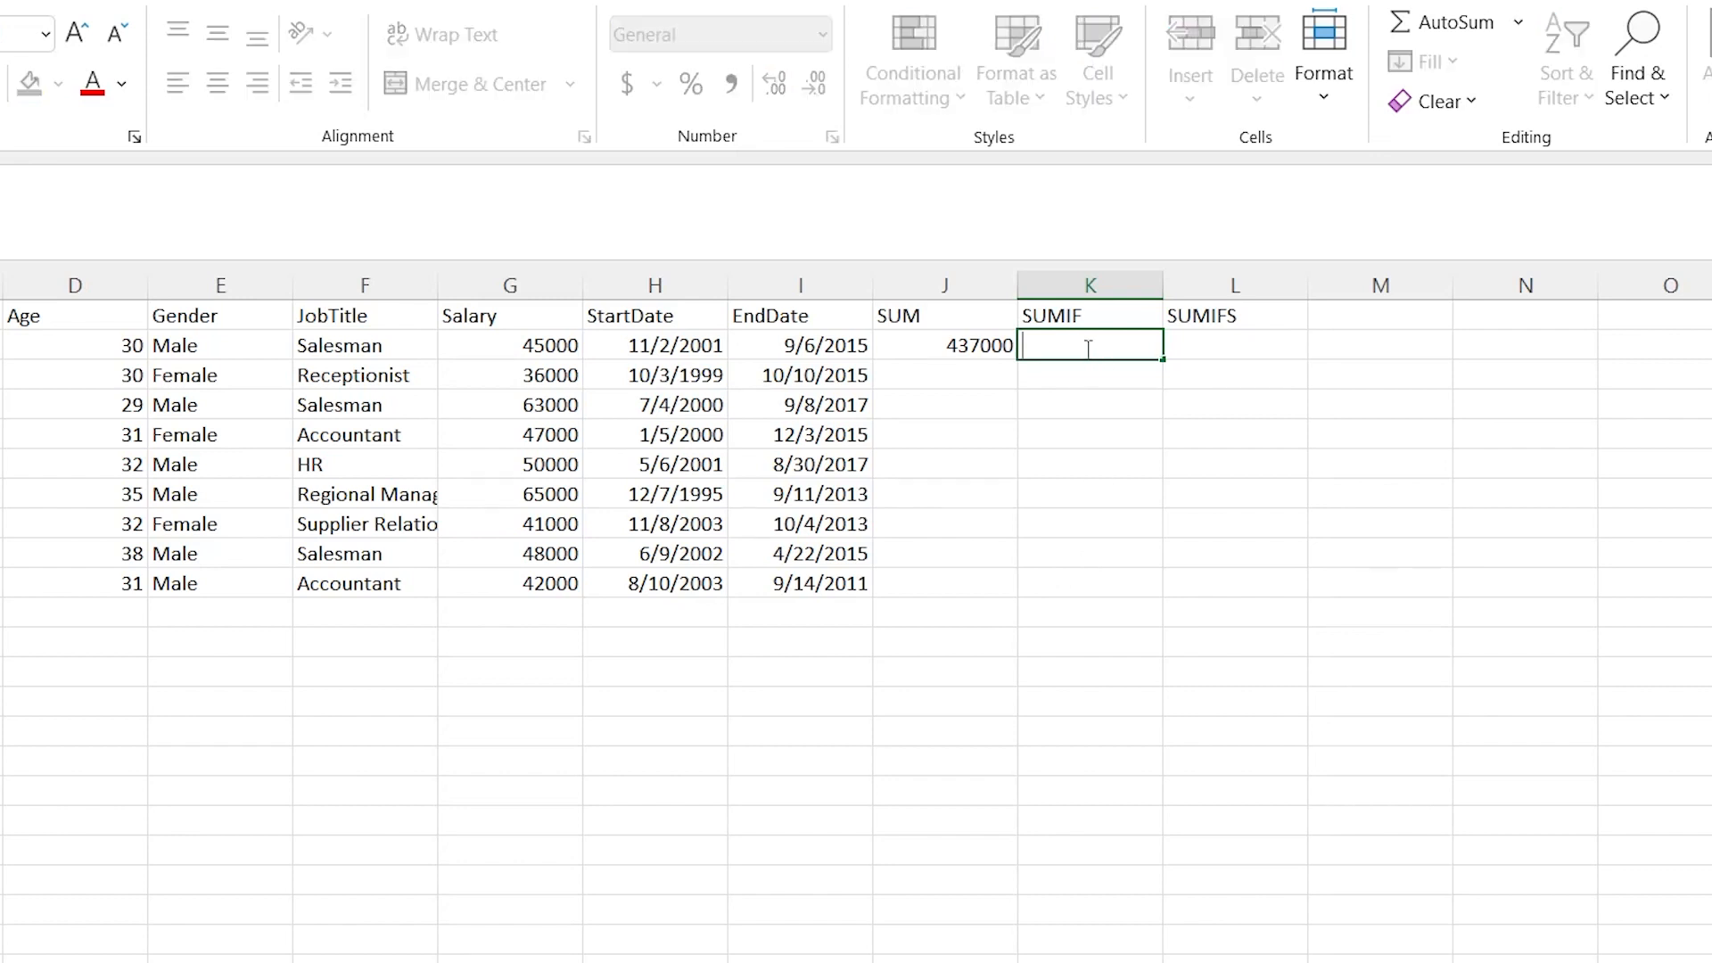
text(=SUMIF()
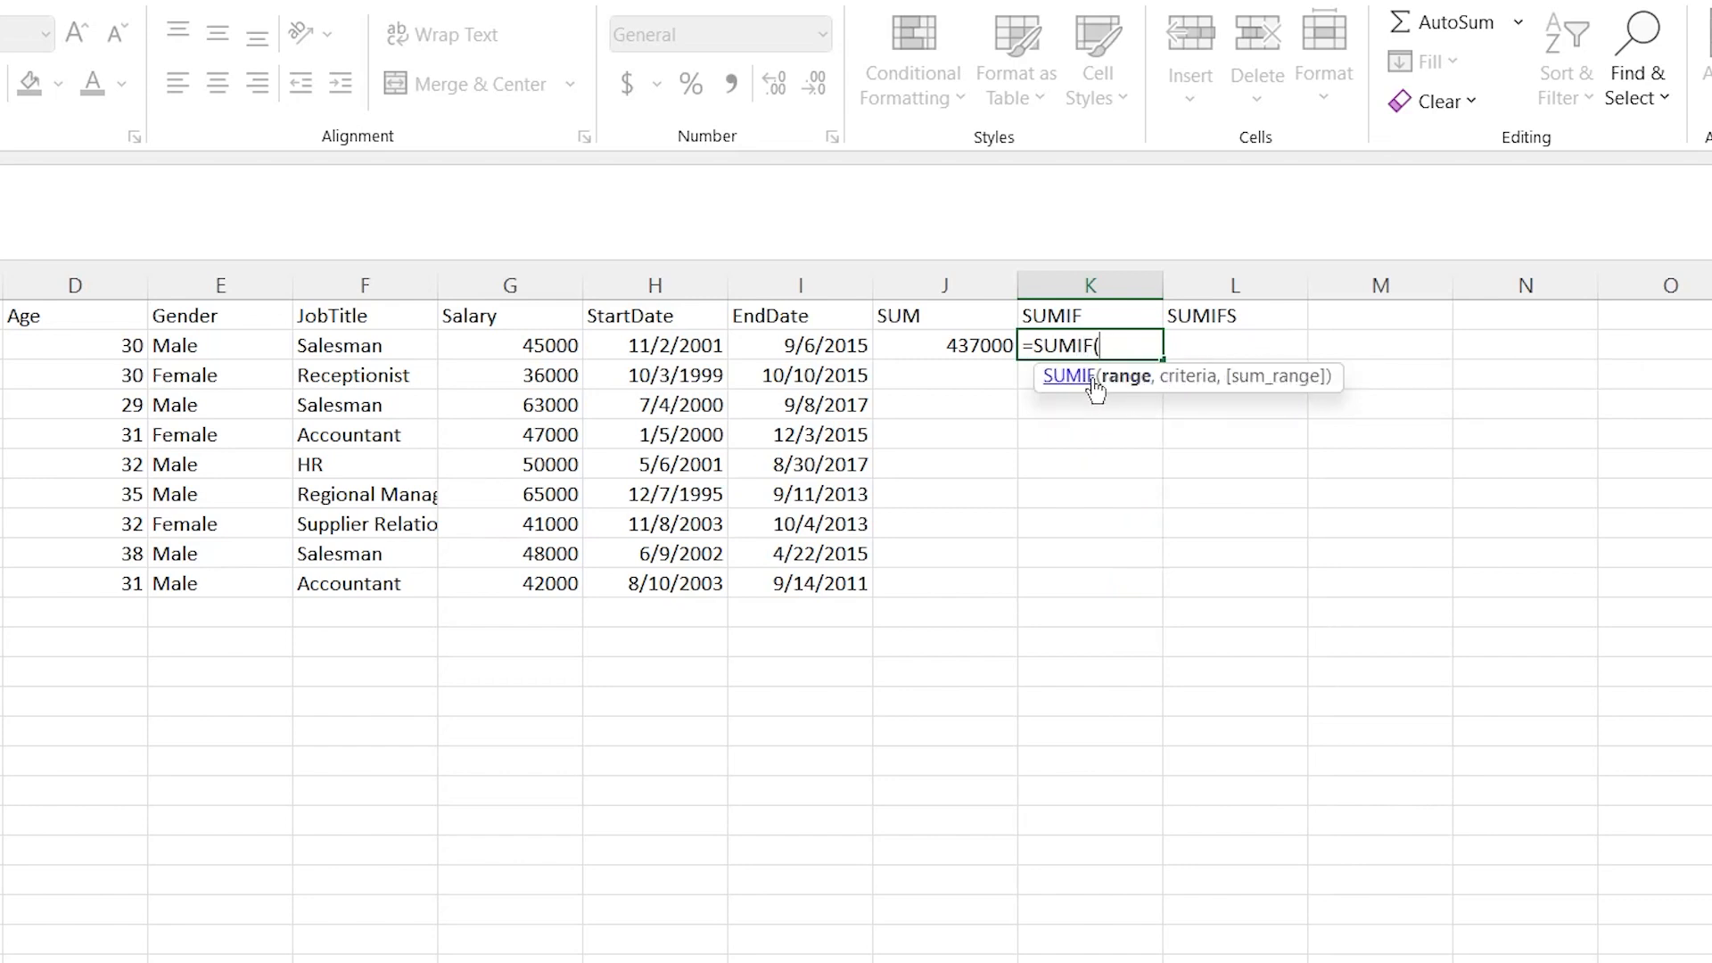
drag(521, 342, 531, 578)
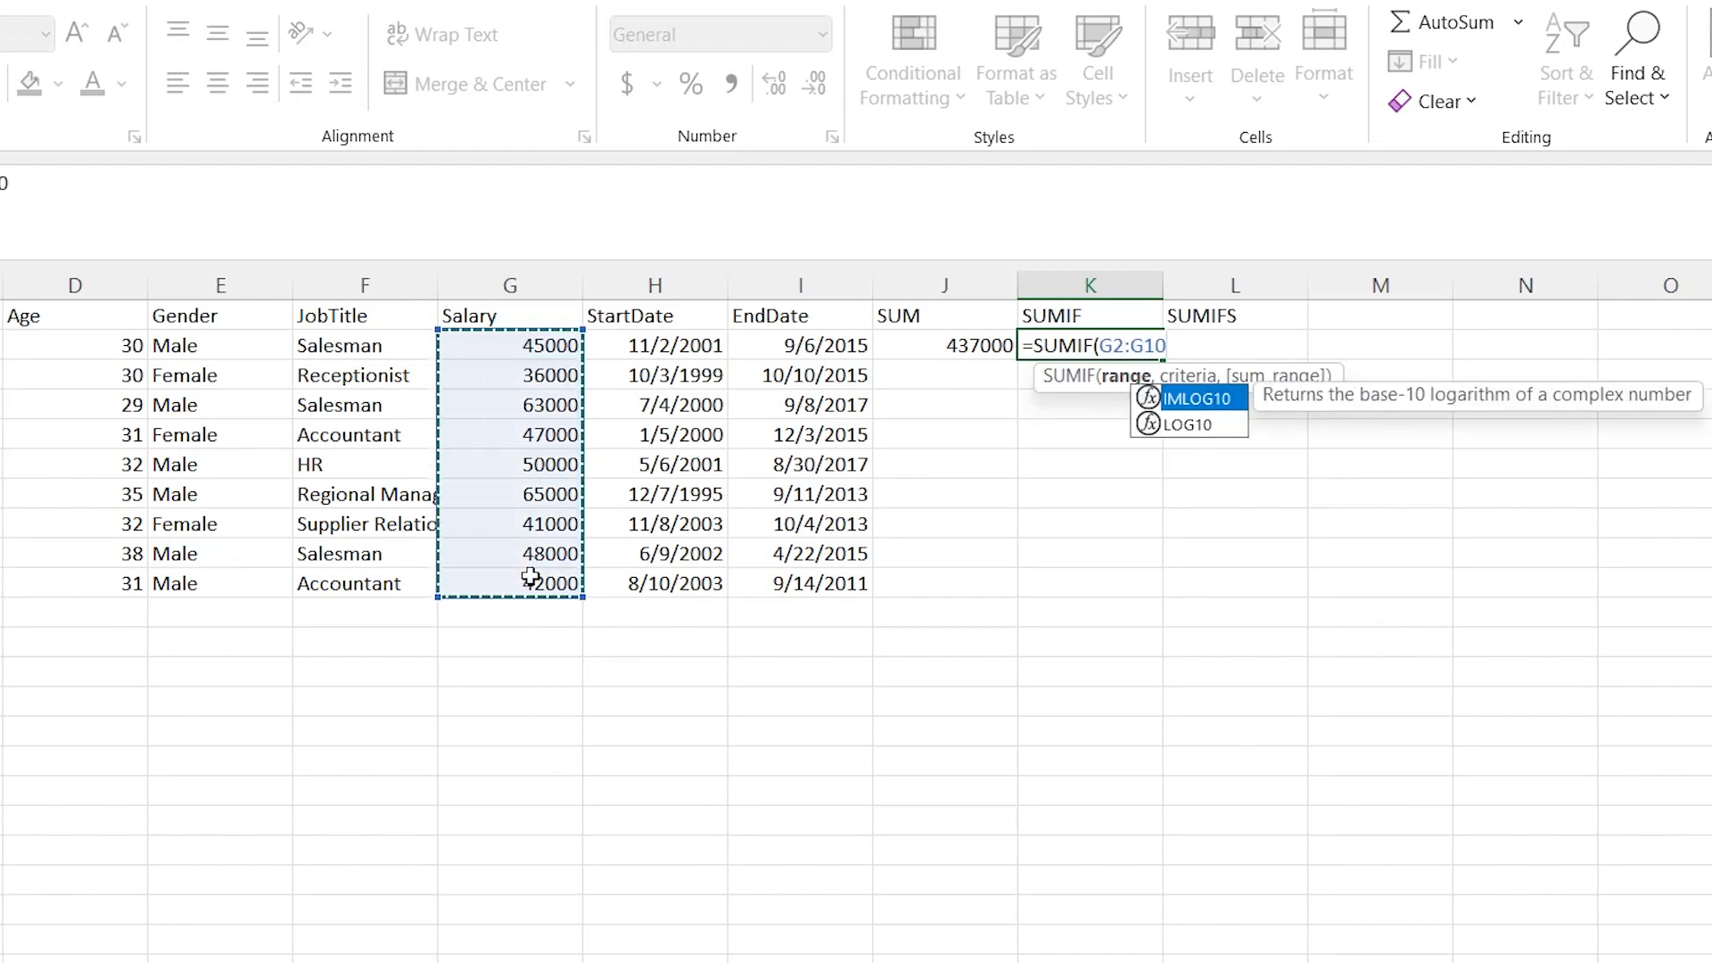
text(,)
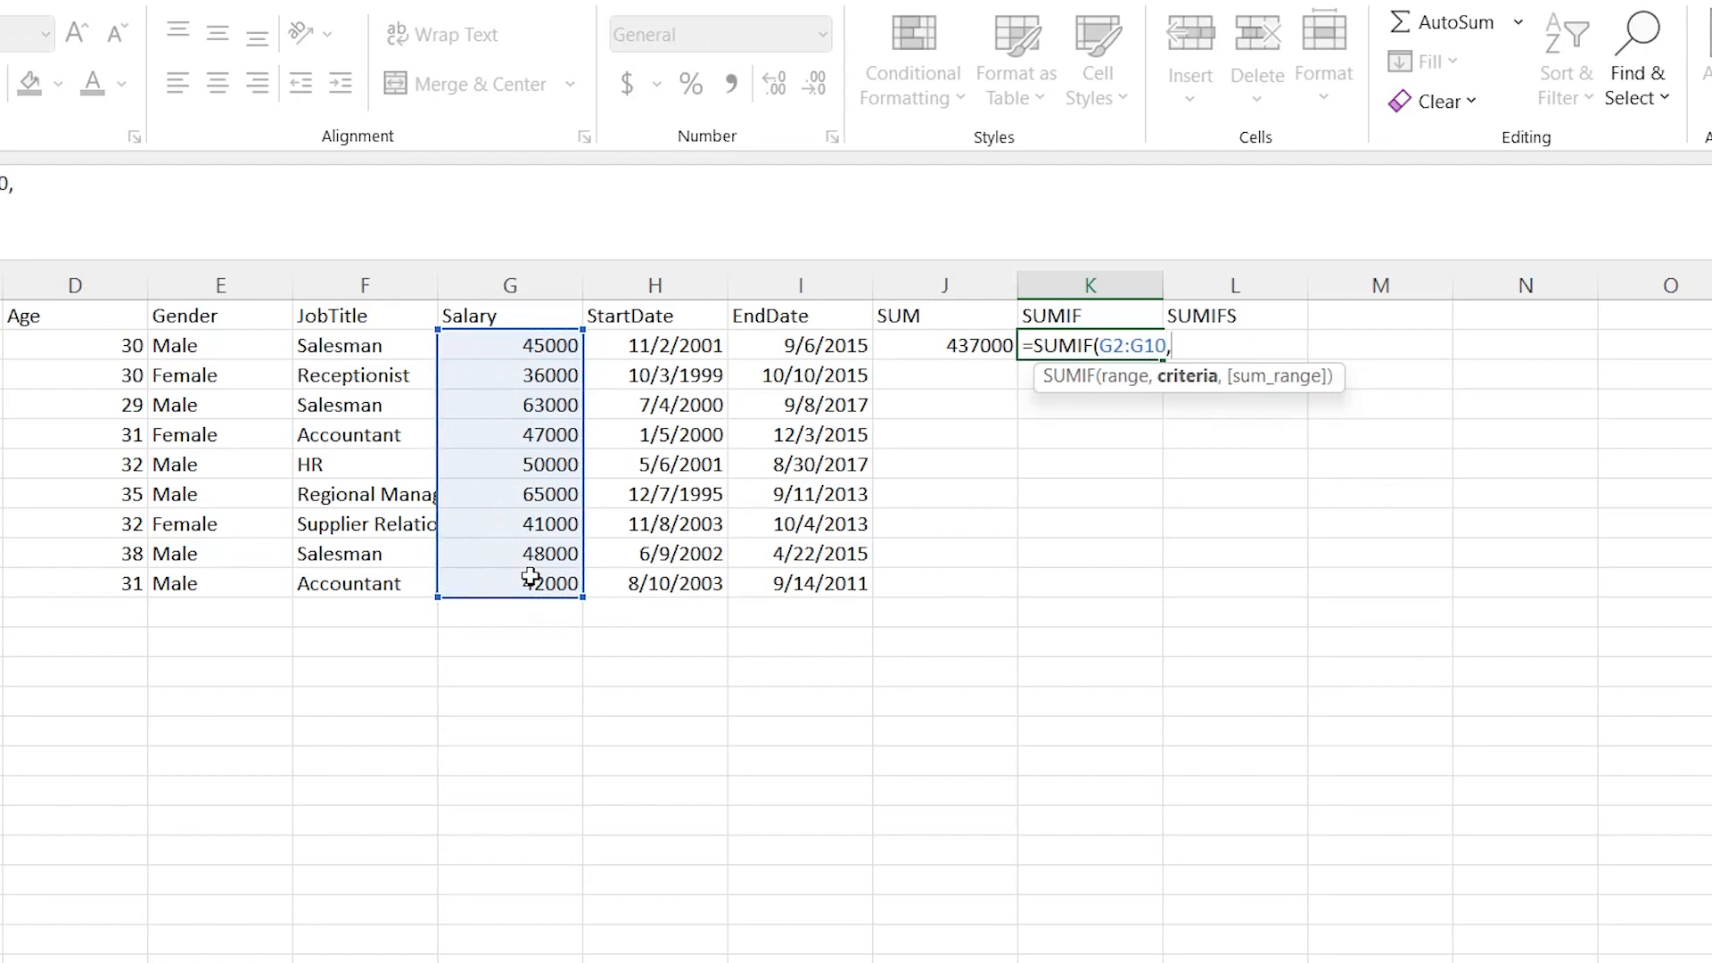
text(">50000"))
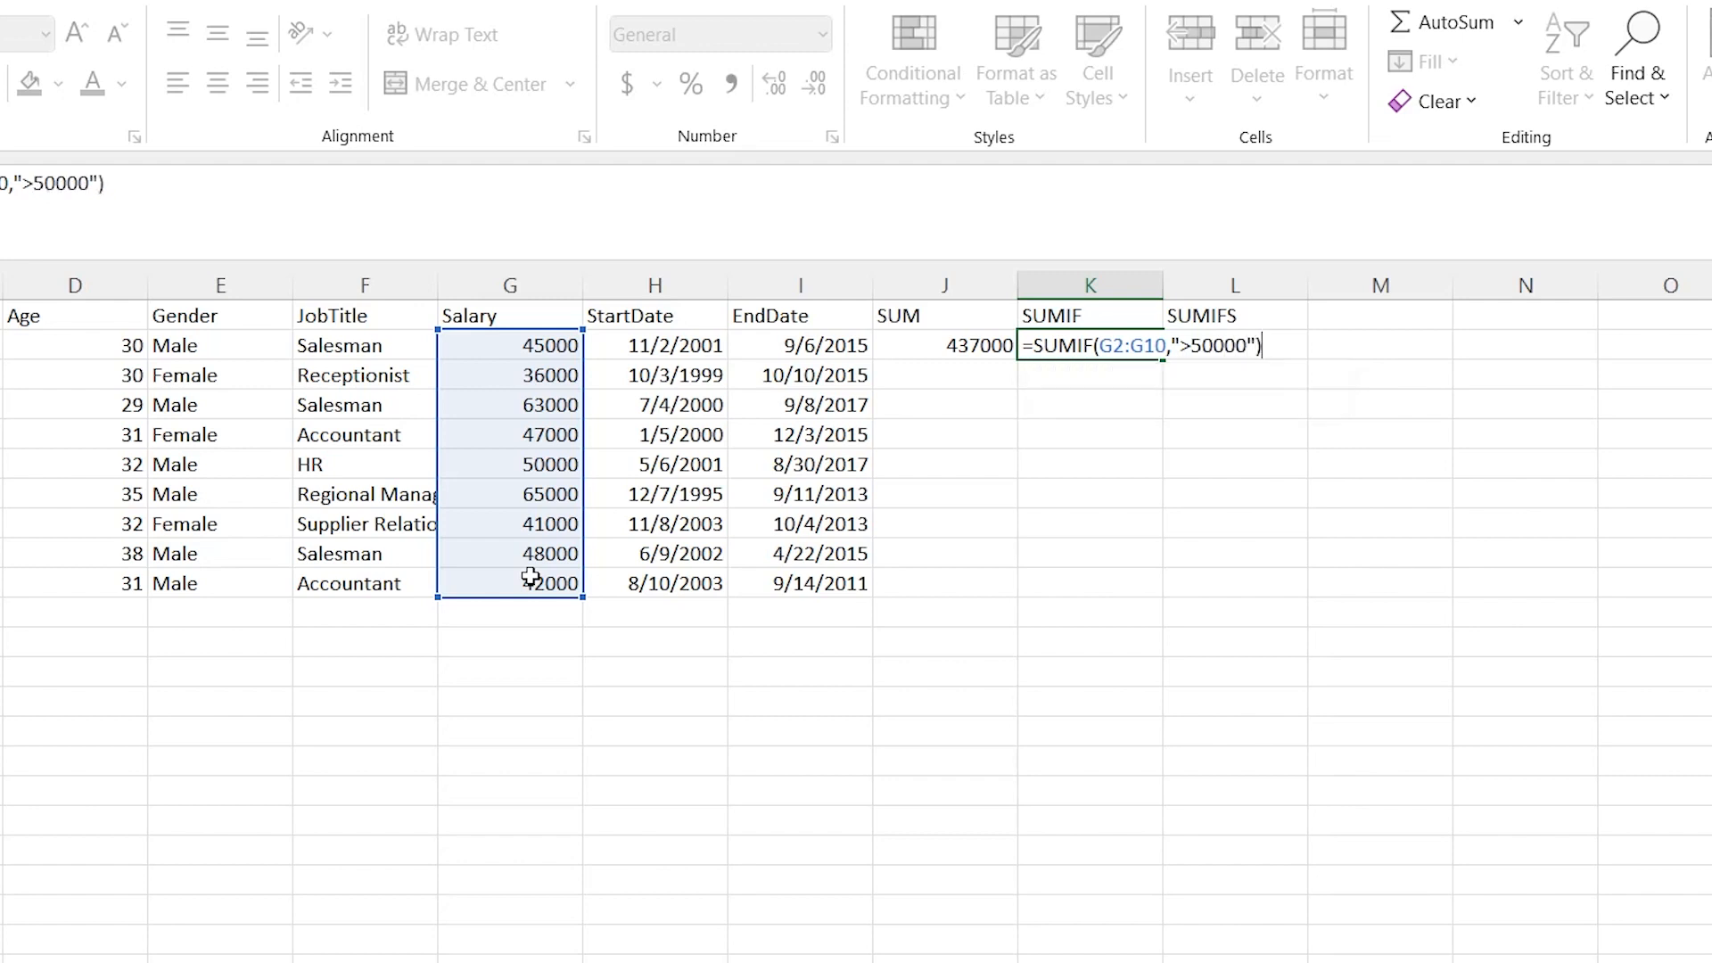
key(Return)
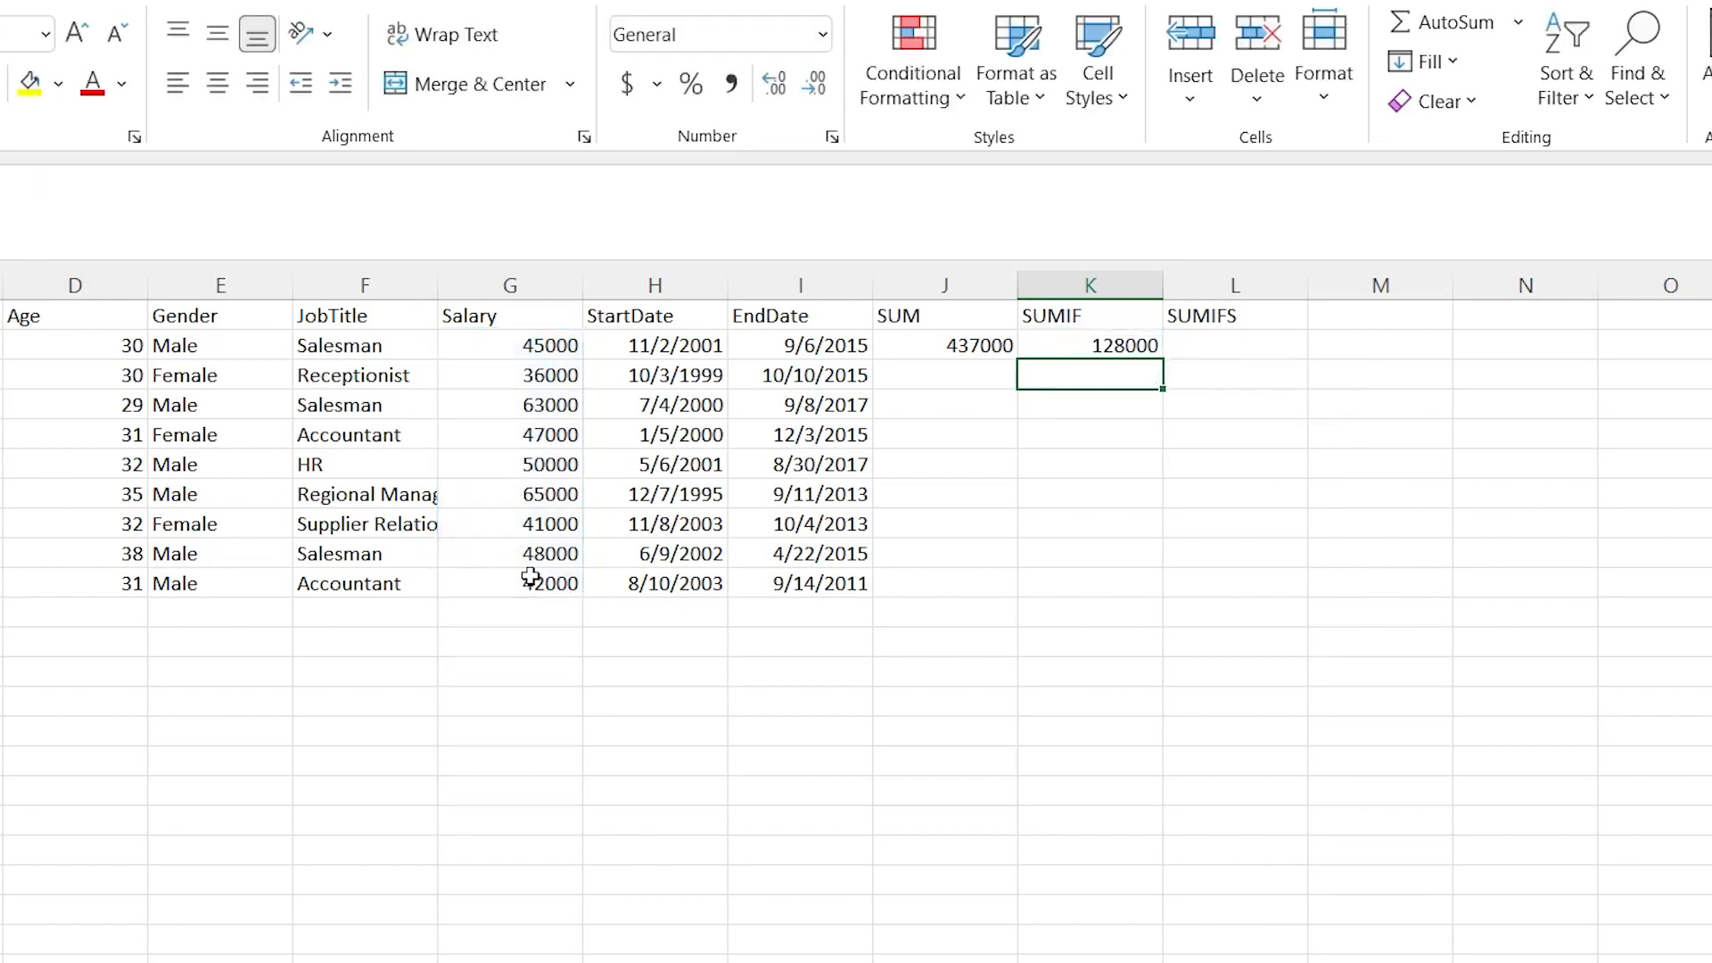
click(1097, 344)
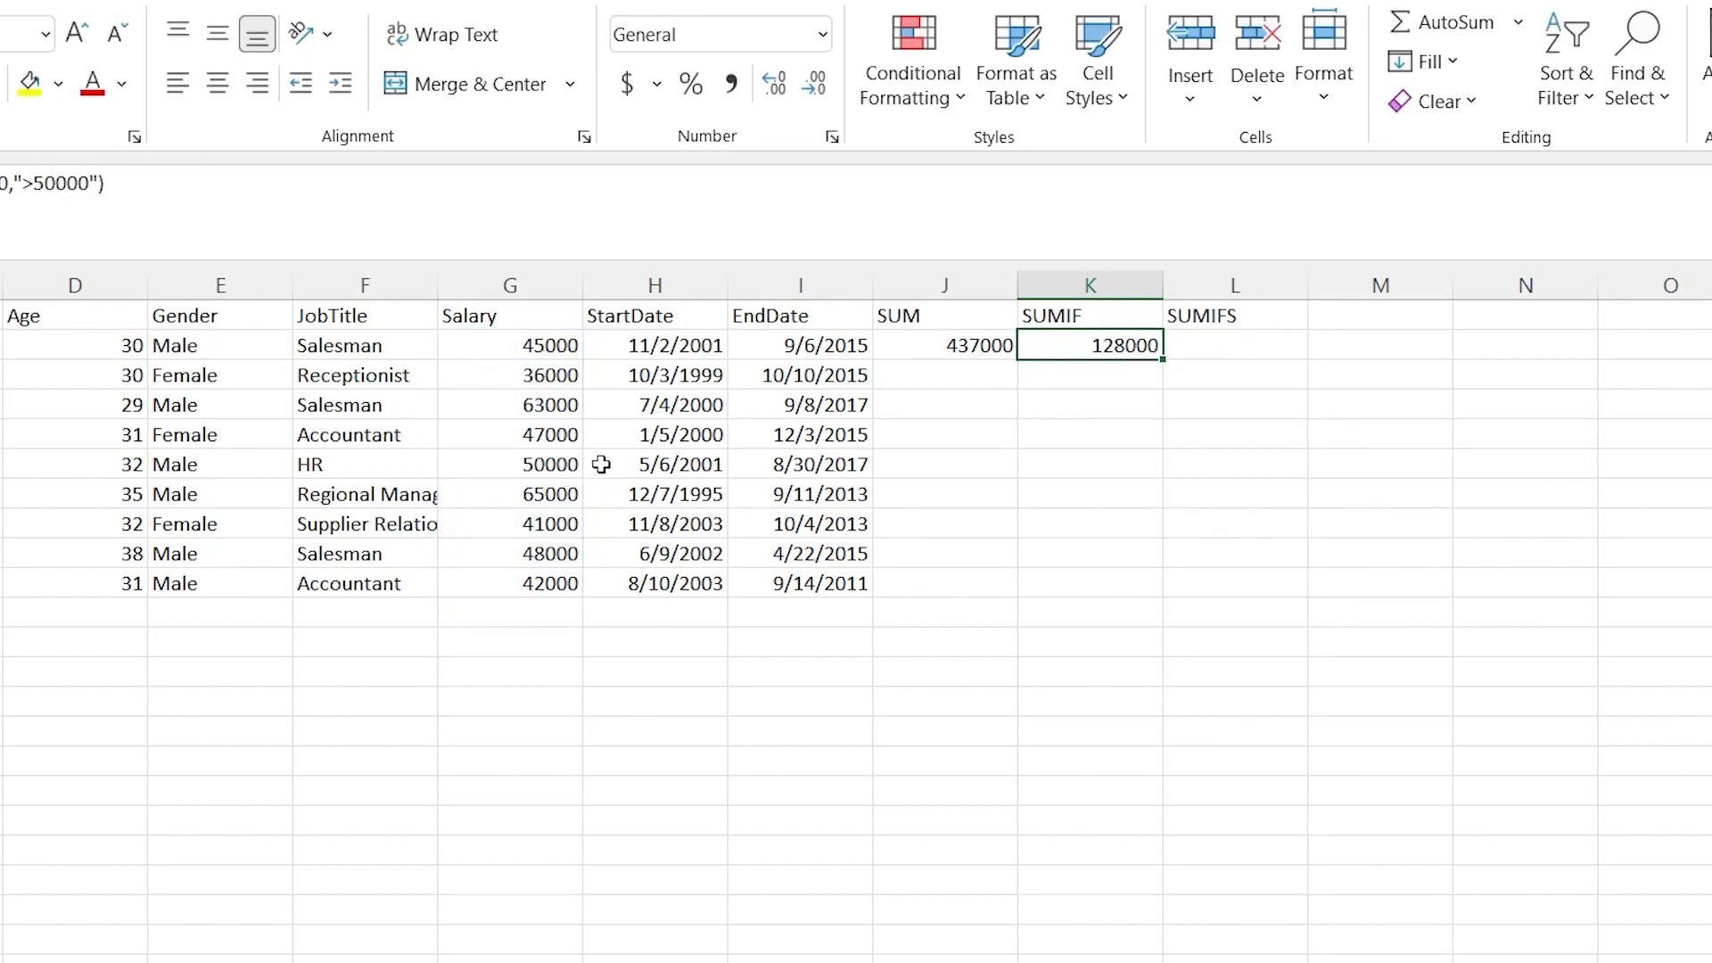
click(526, 462)
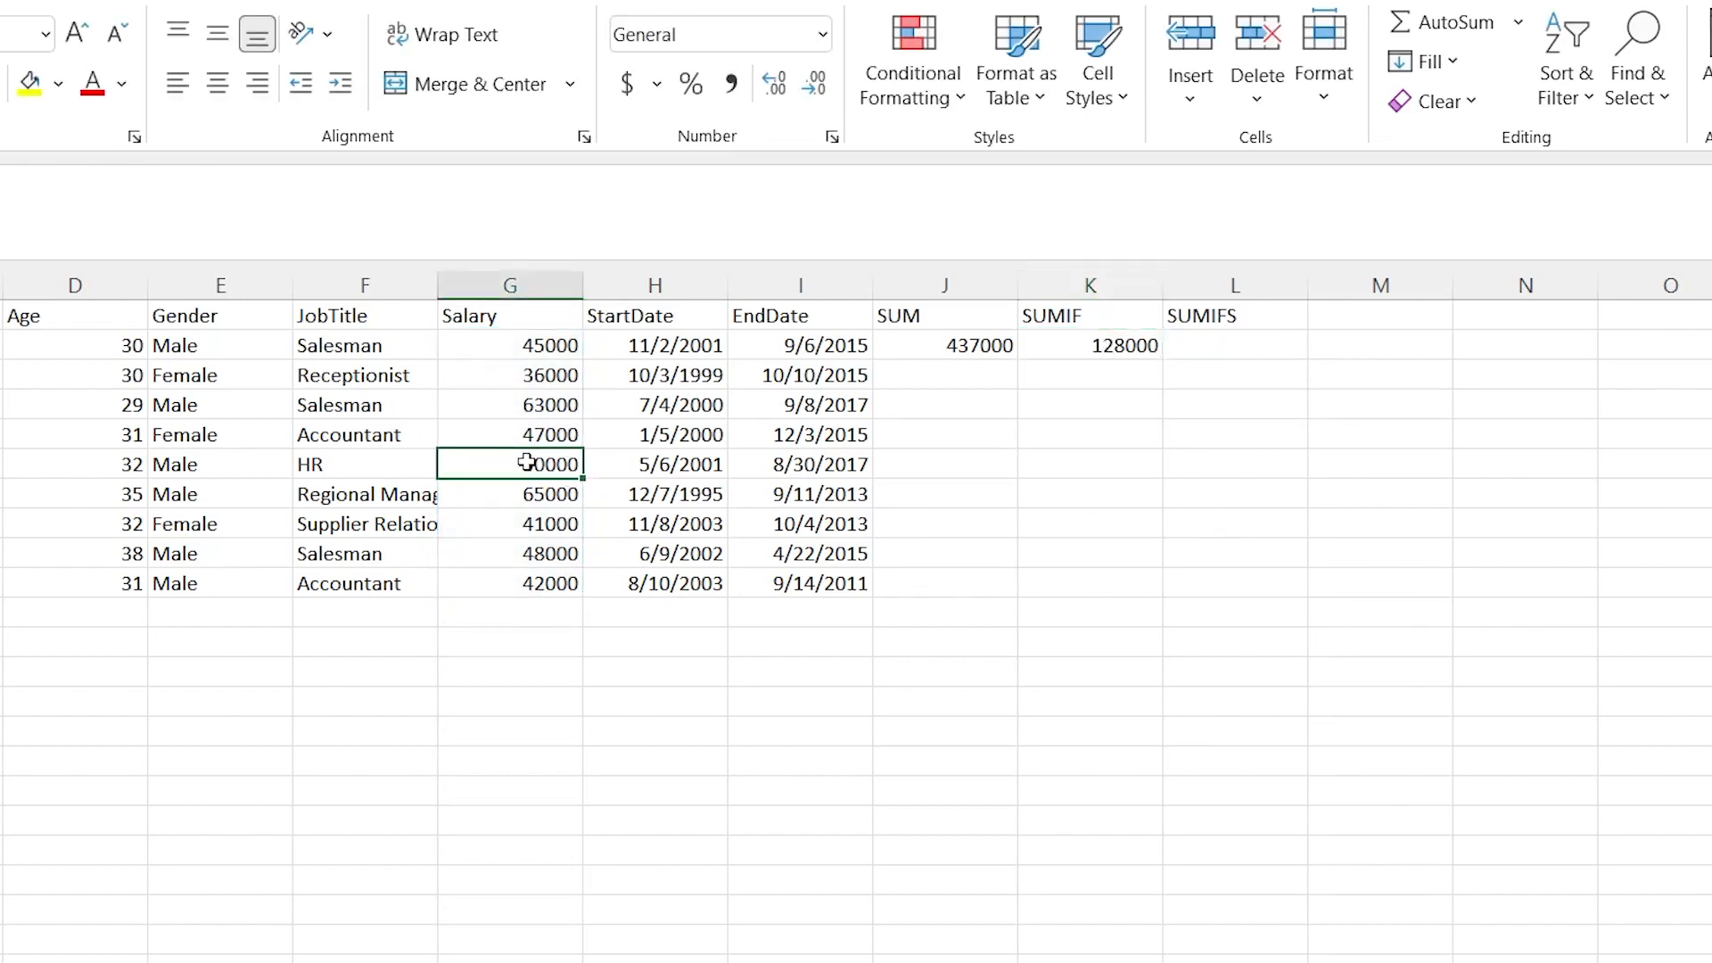
click(538, 404)
click(537, 491)
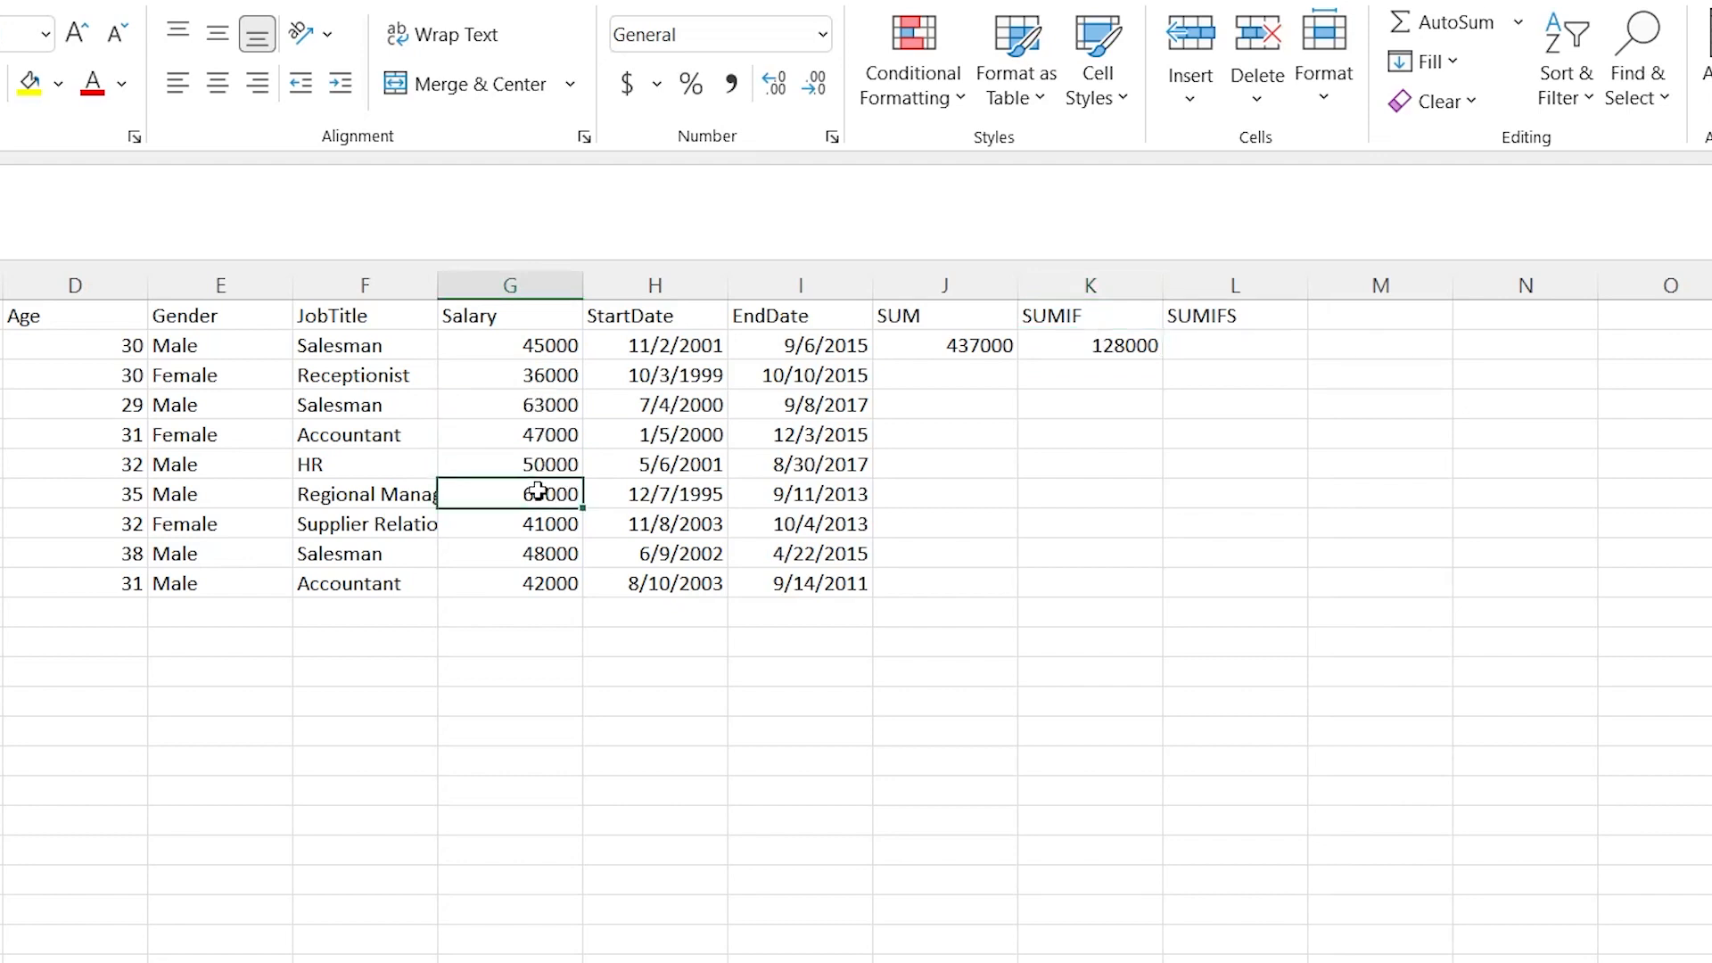
click(1120, 346)
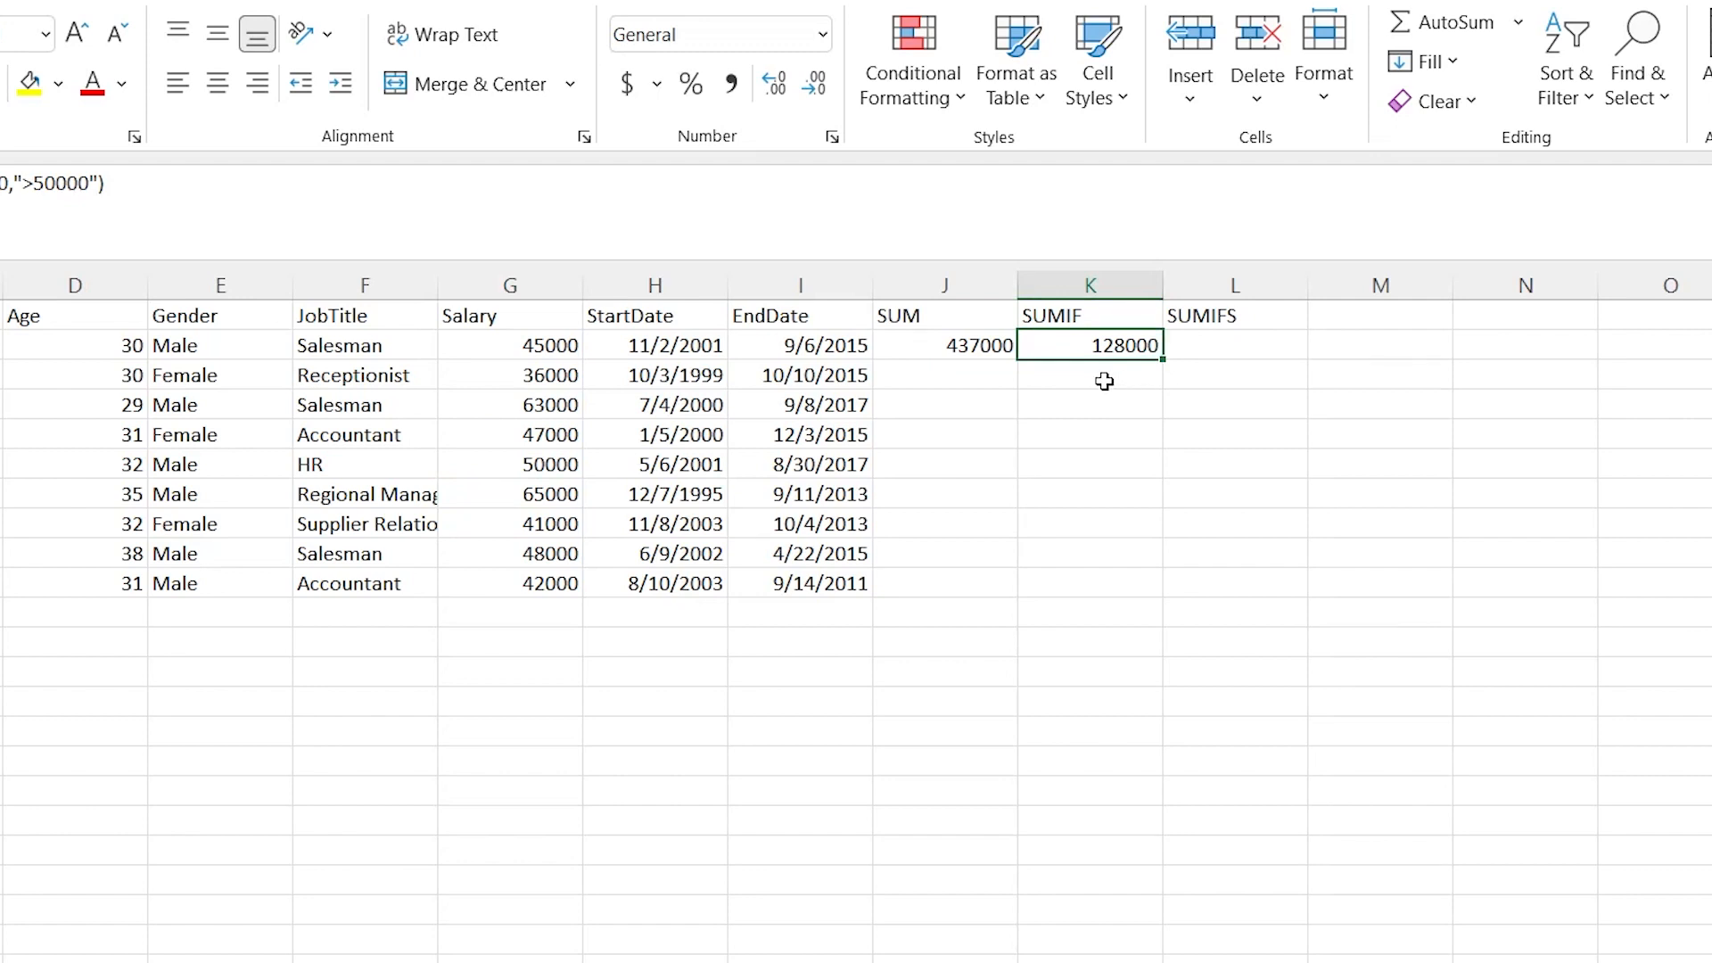
- Start a SUMIFS formula in L2 under SUMIFS with the Salary range G2:G10 as the sum range
double_click(1228, 347)
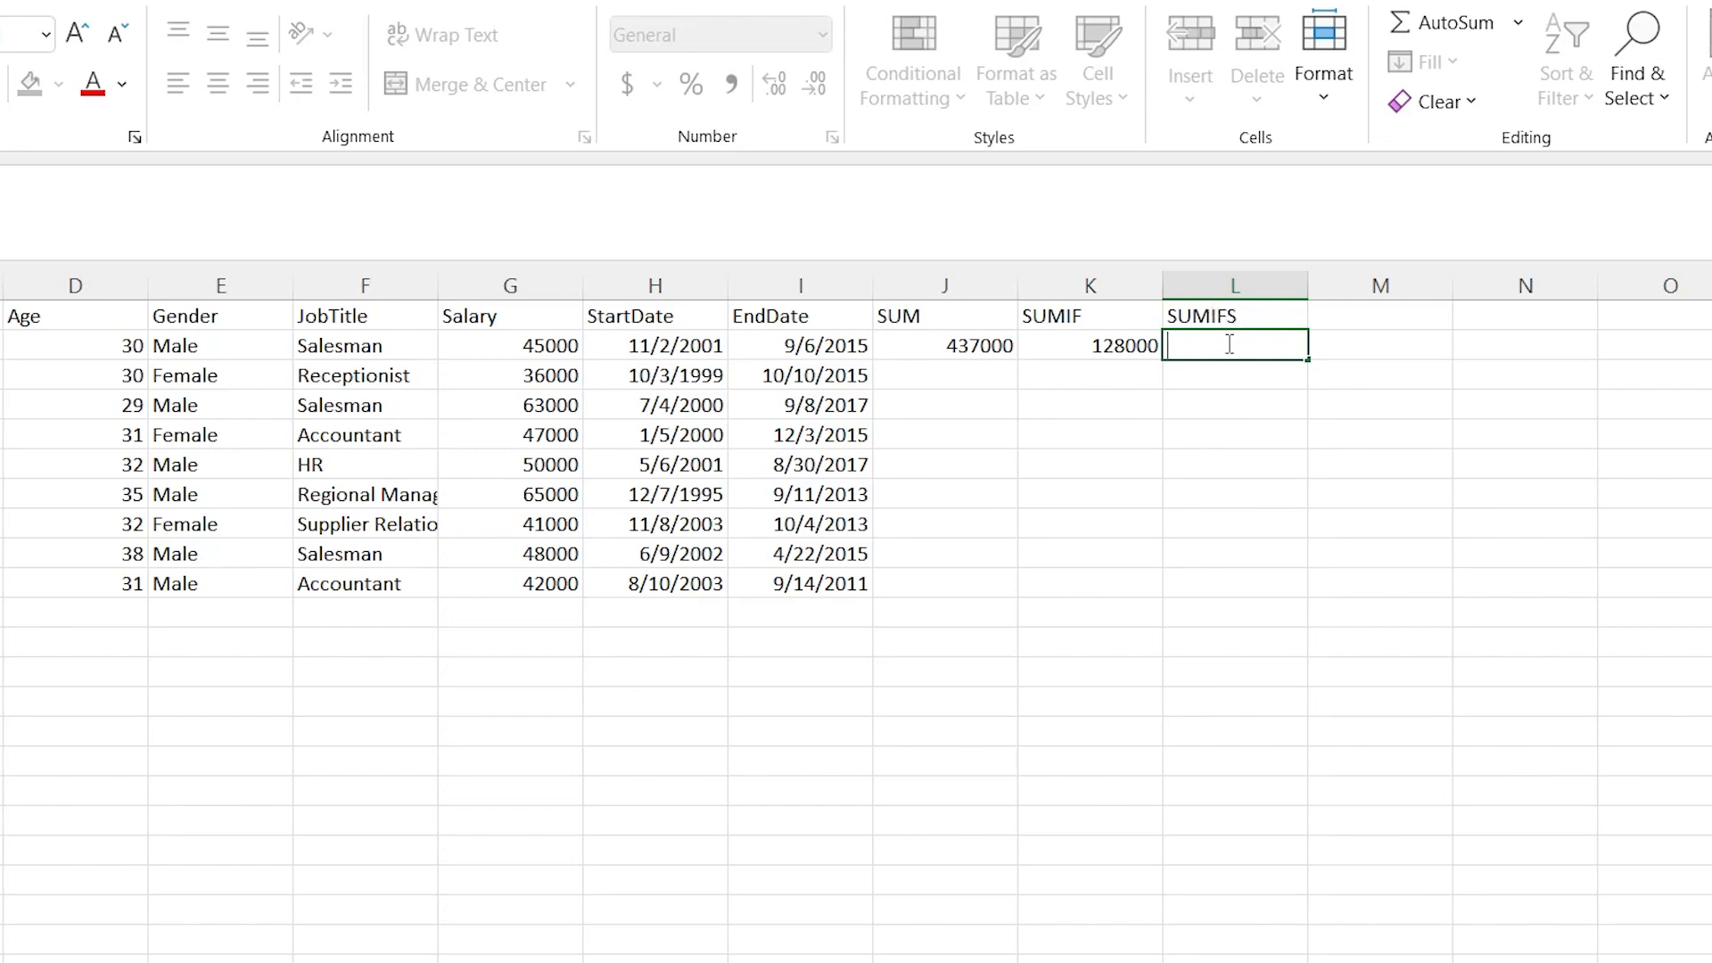
text(=SUMIFS)
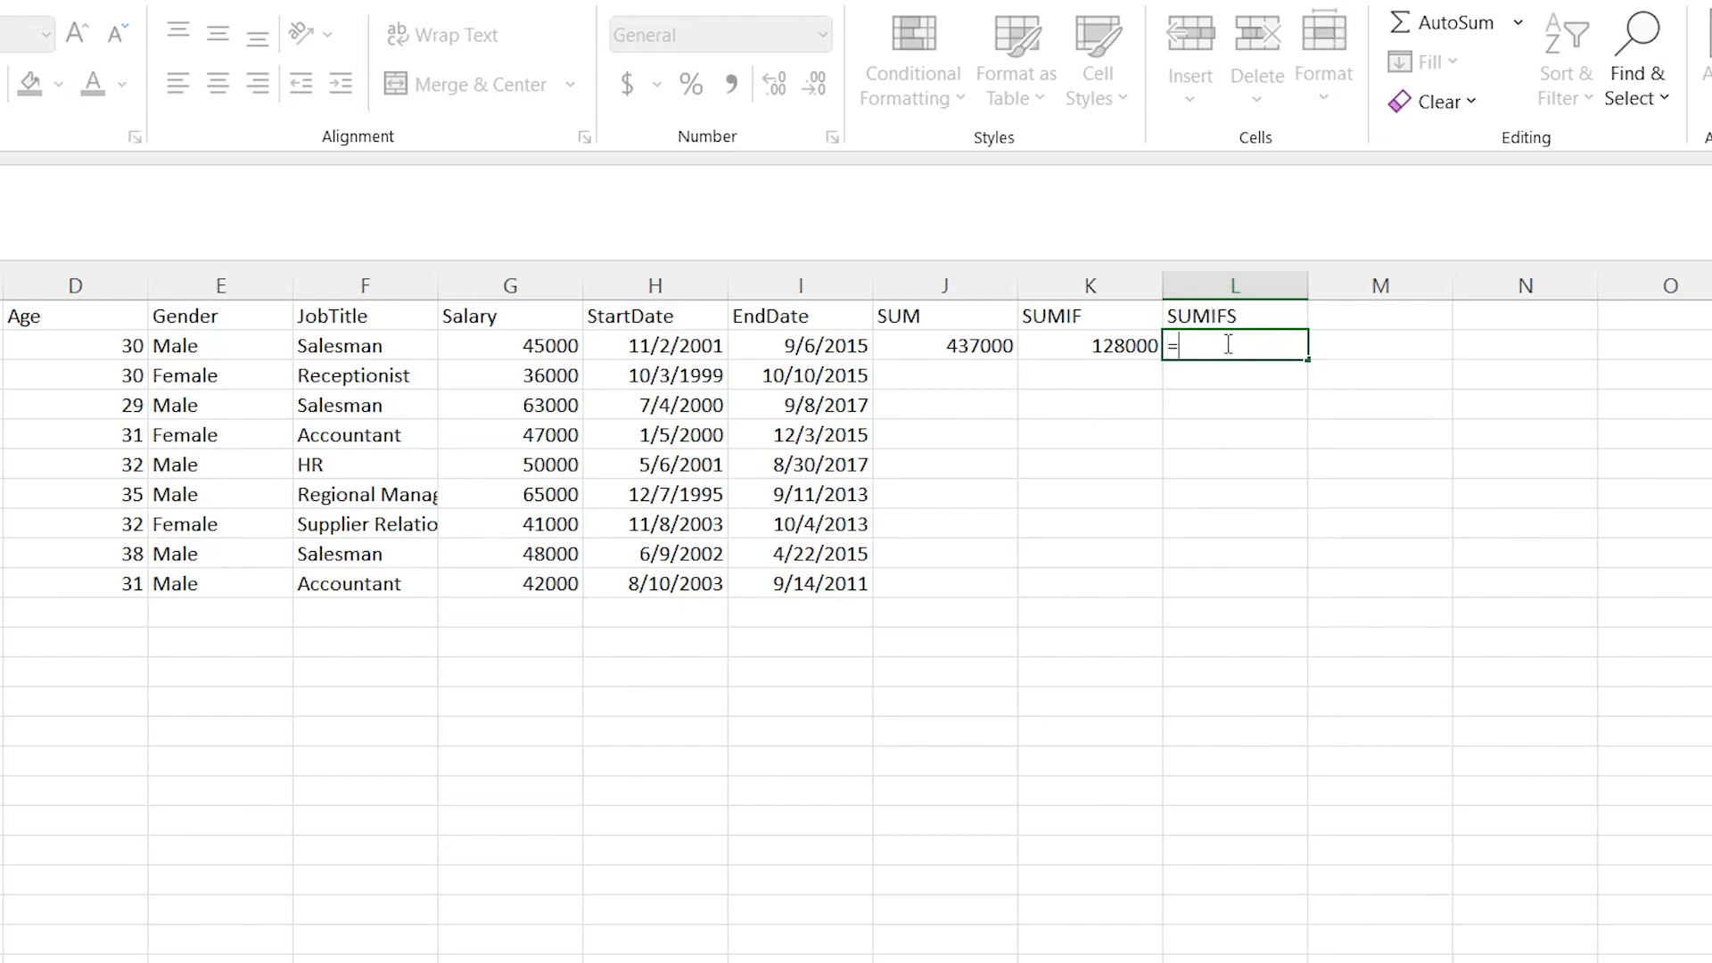
key(BackSpace)
key(BackSpace)
text(FS)
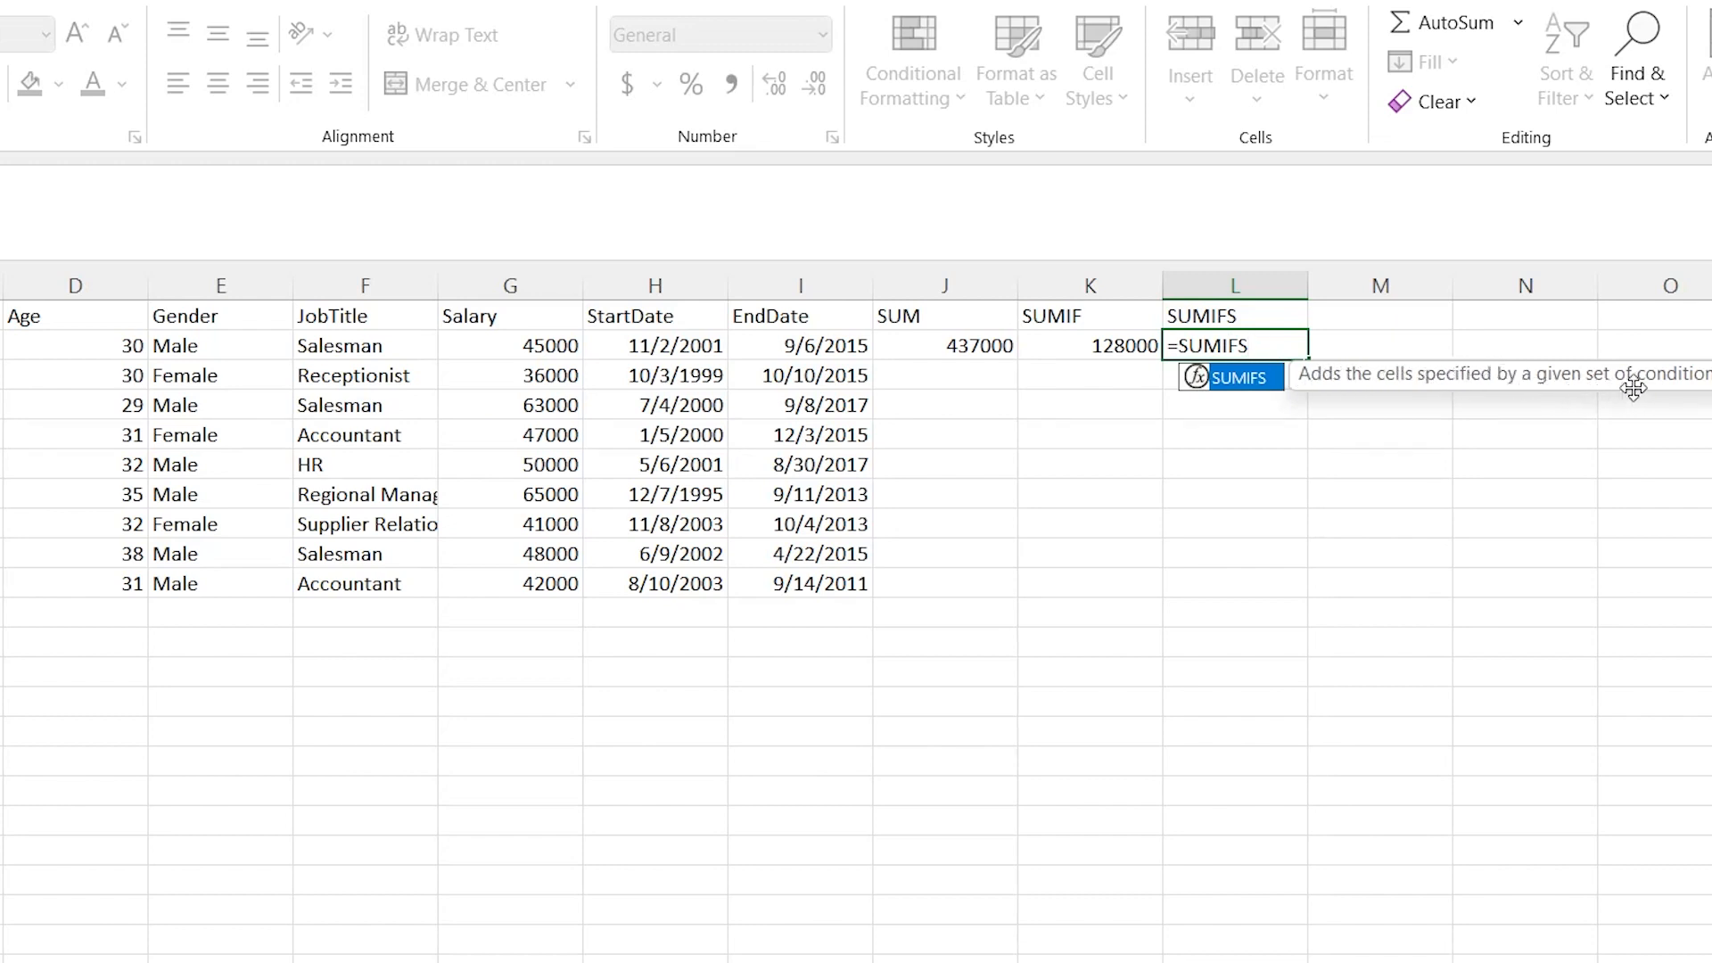
click(1285, 344)
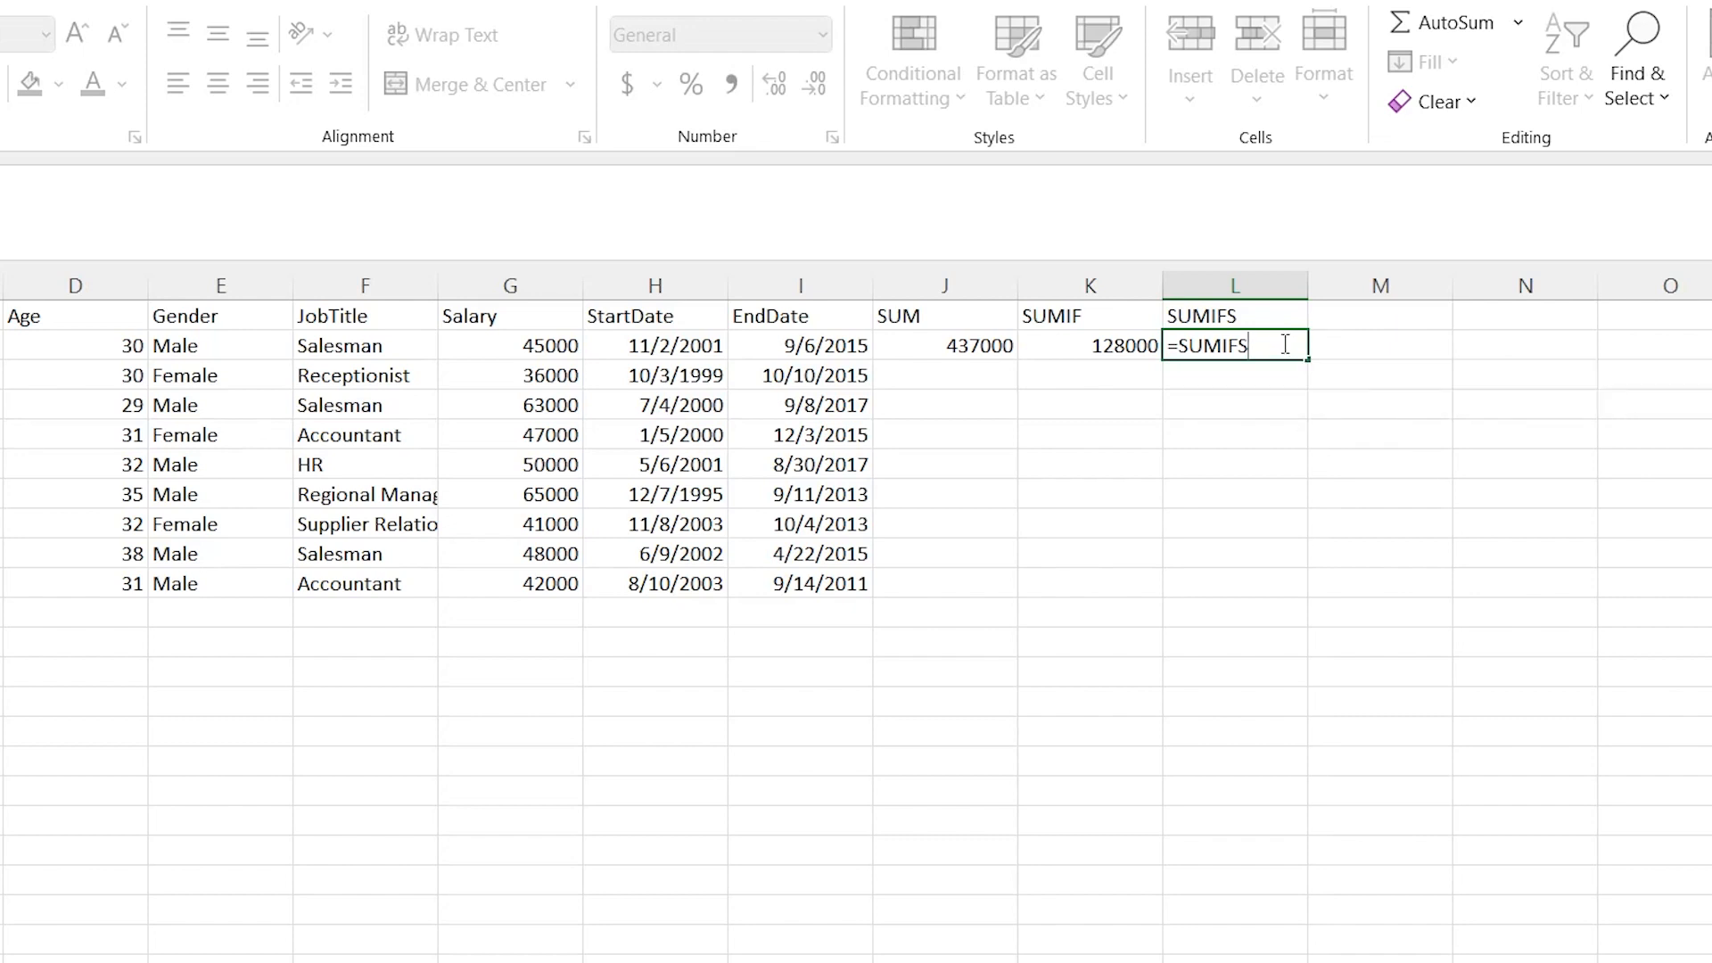
text(()
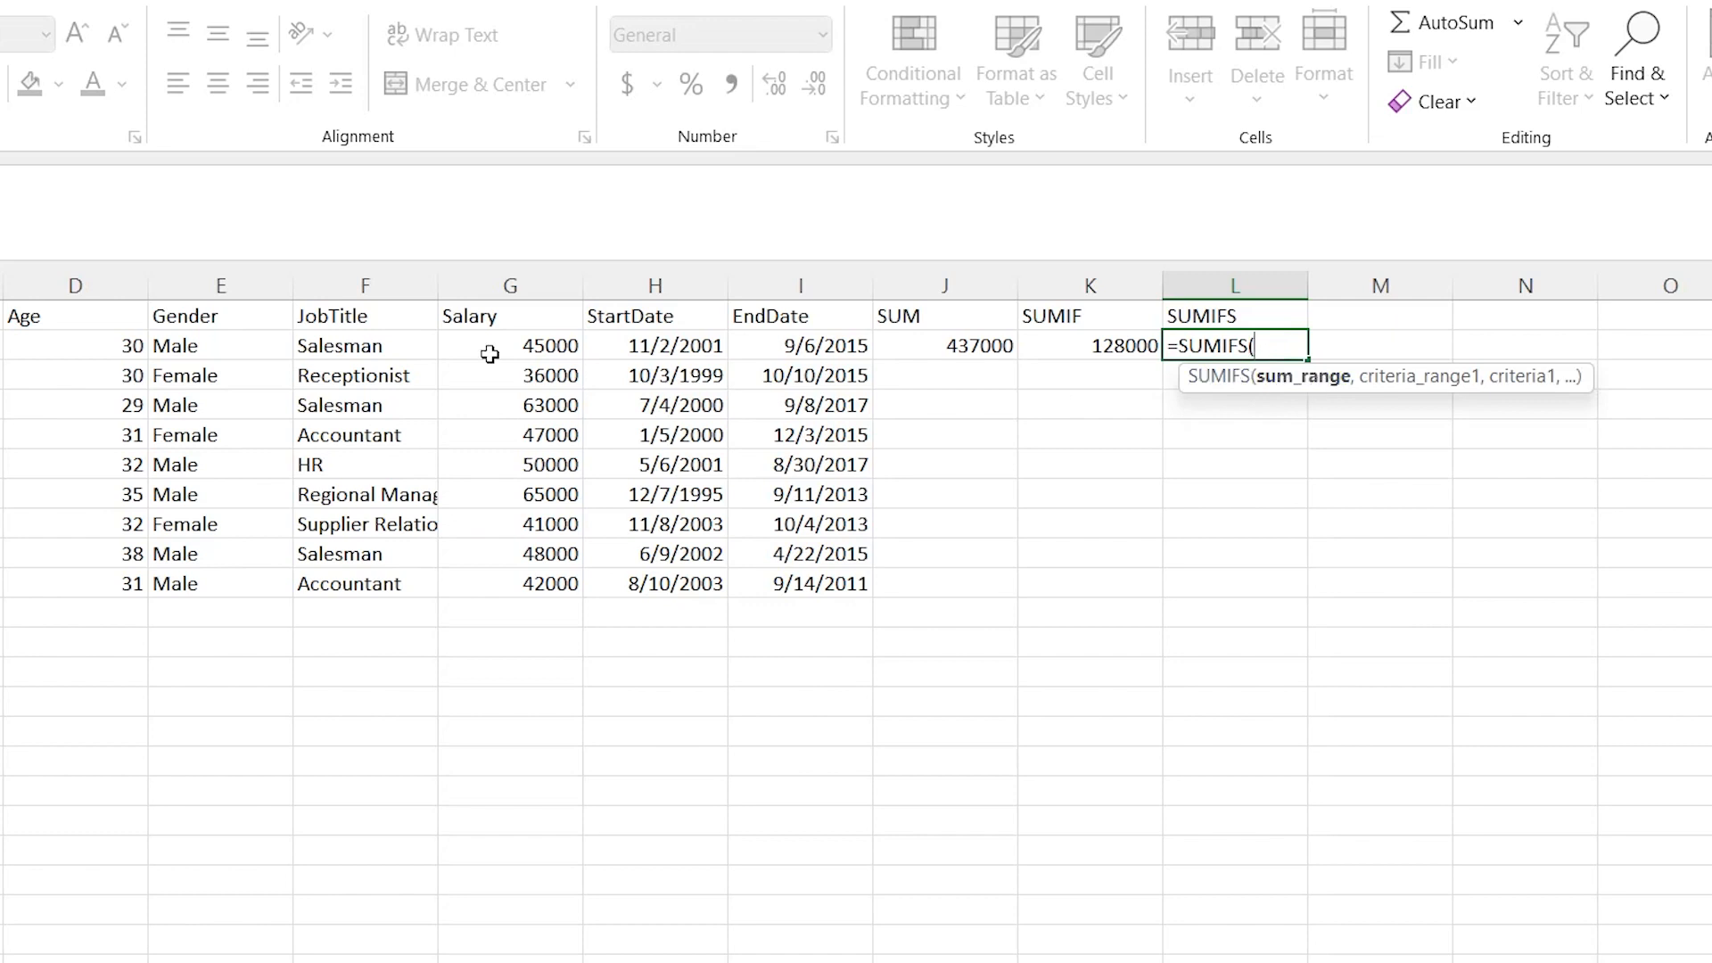
drag(496, 350, 526, 578)
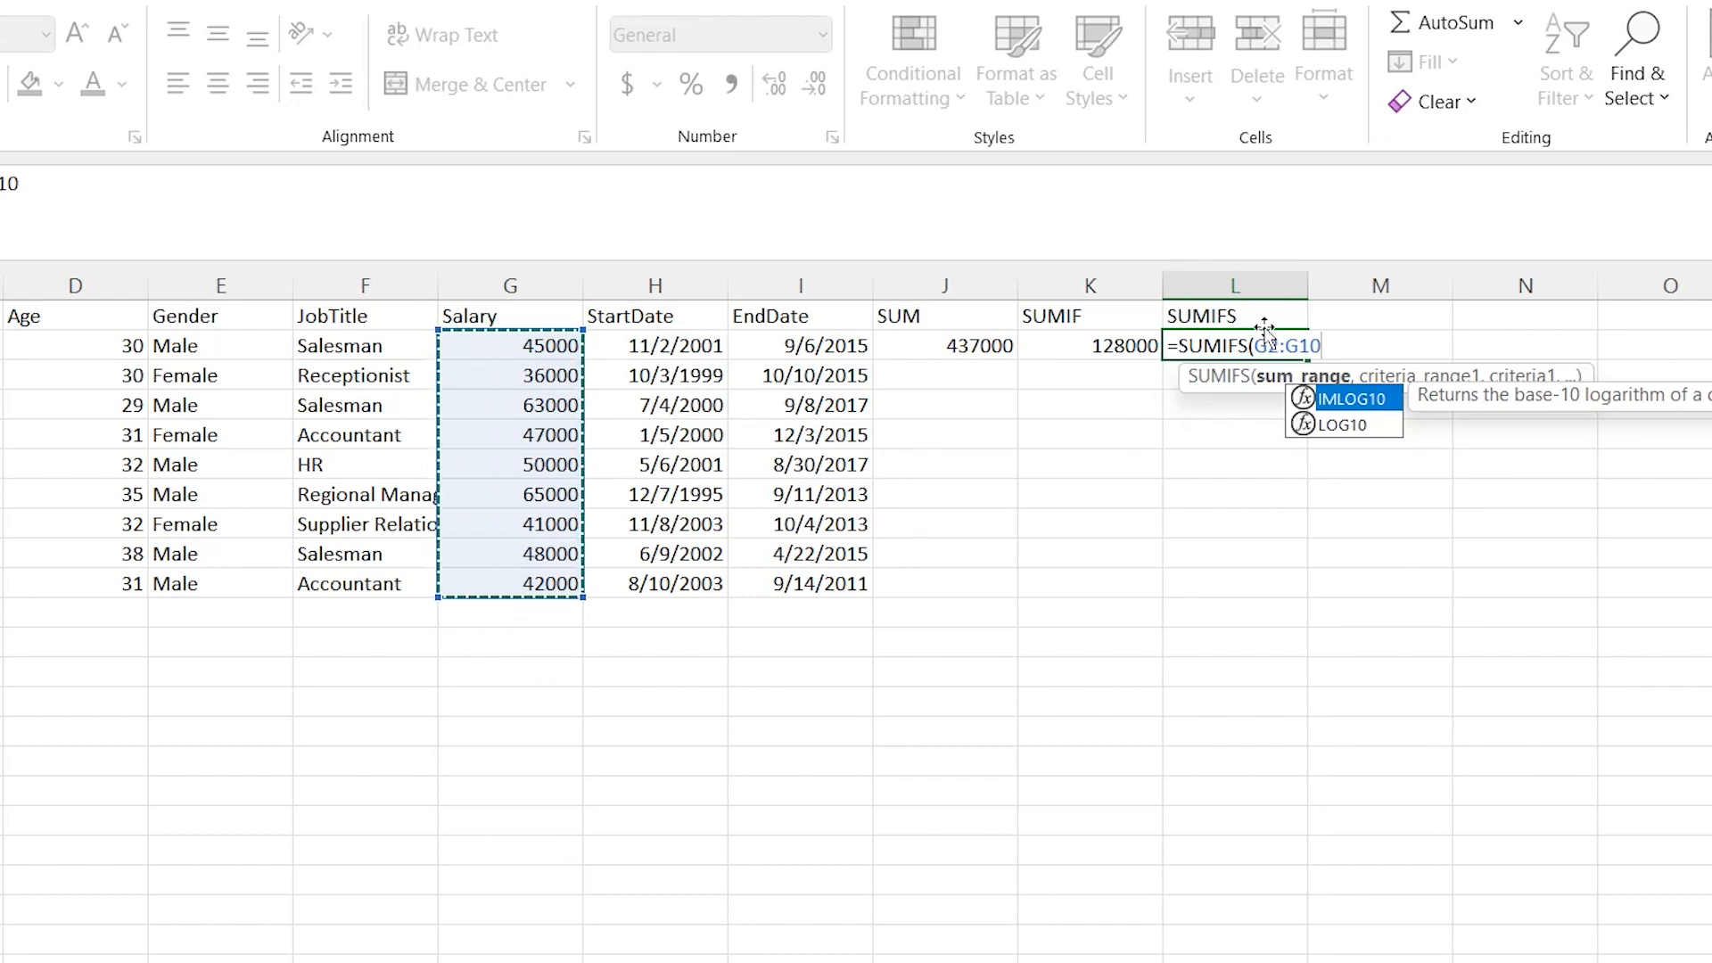
- Add the Gender range E2:E10 with the criterion "Female" as the first condition of the SUMIFS formula
text(,)
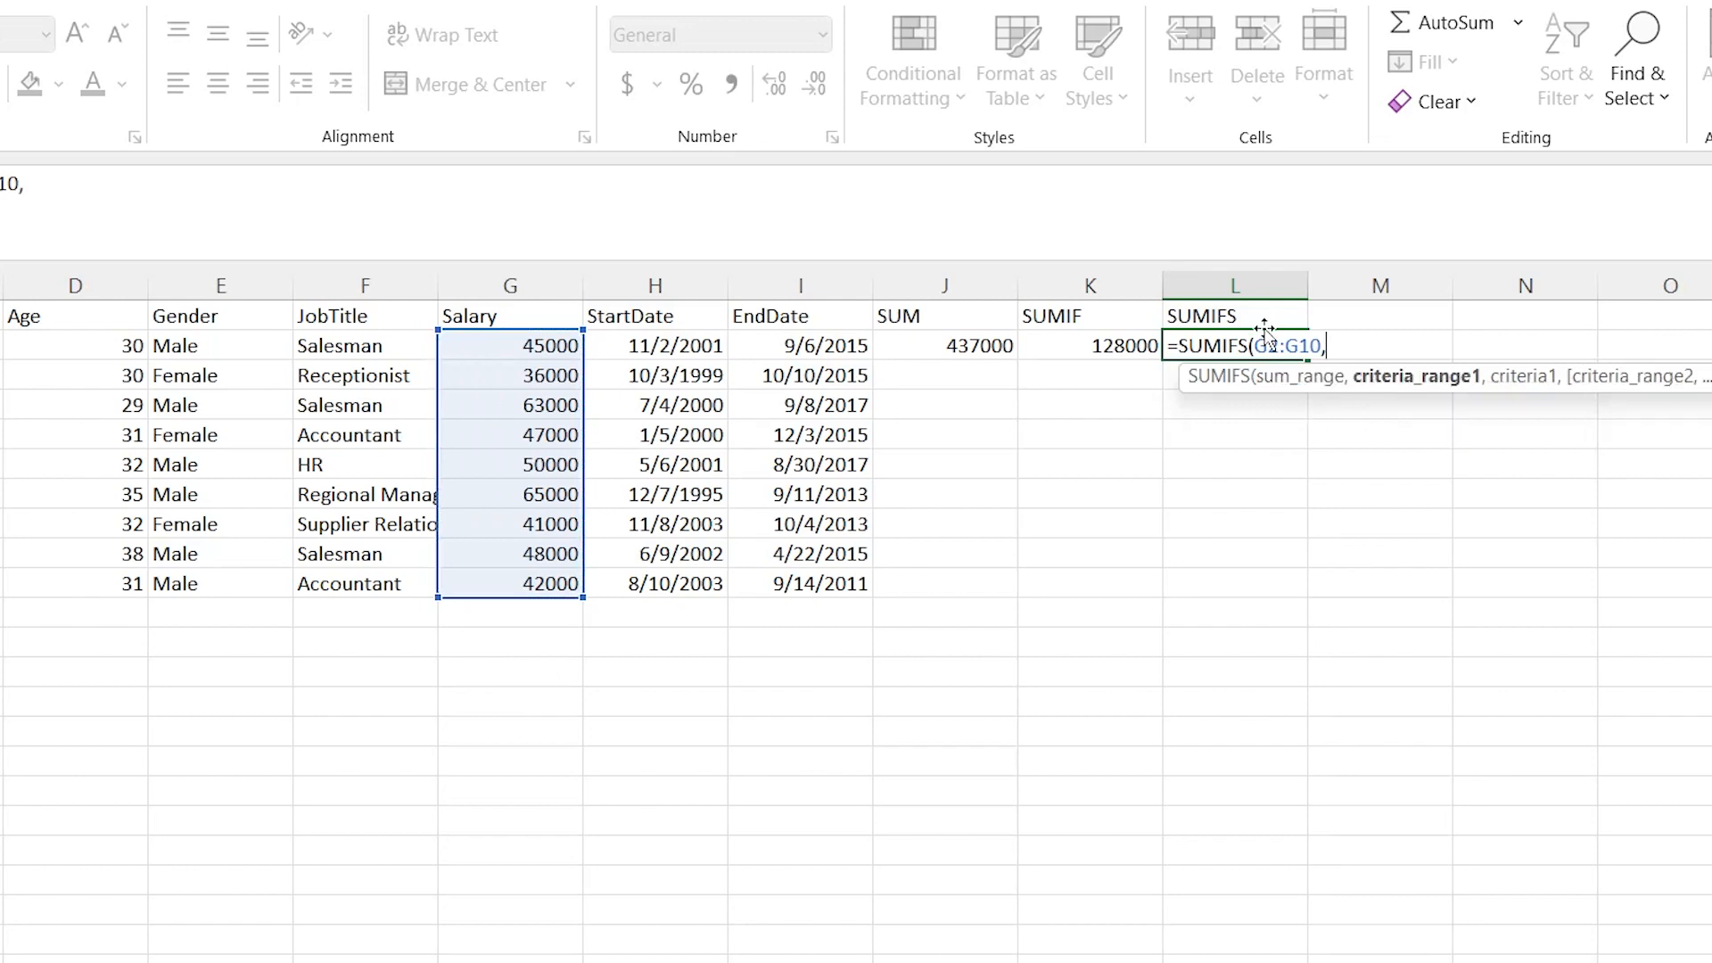
click(203, 350)
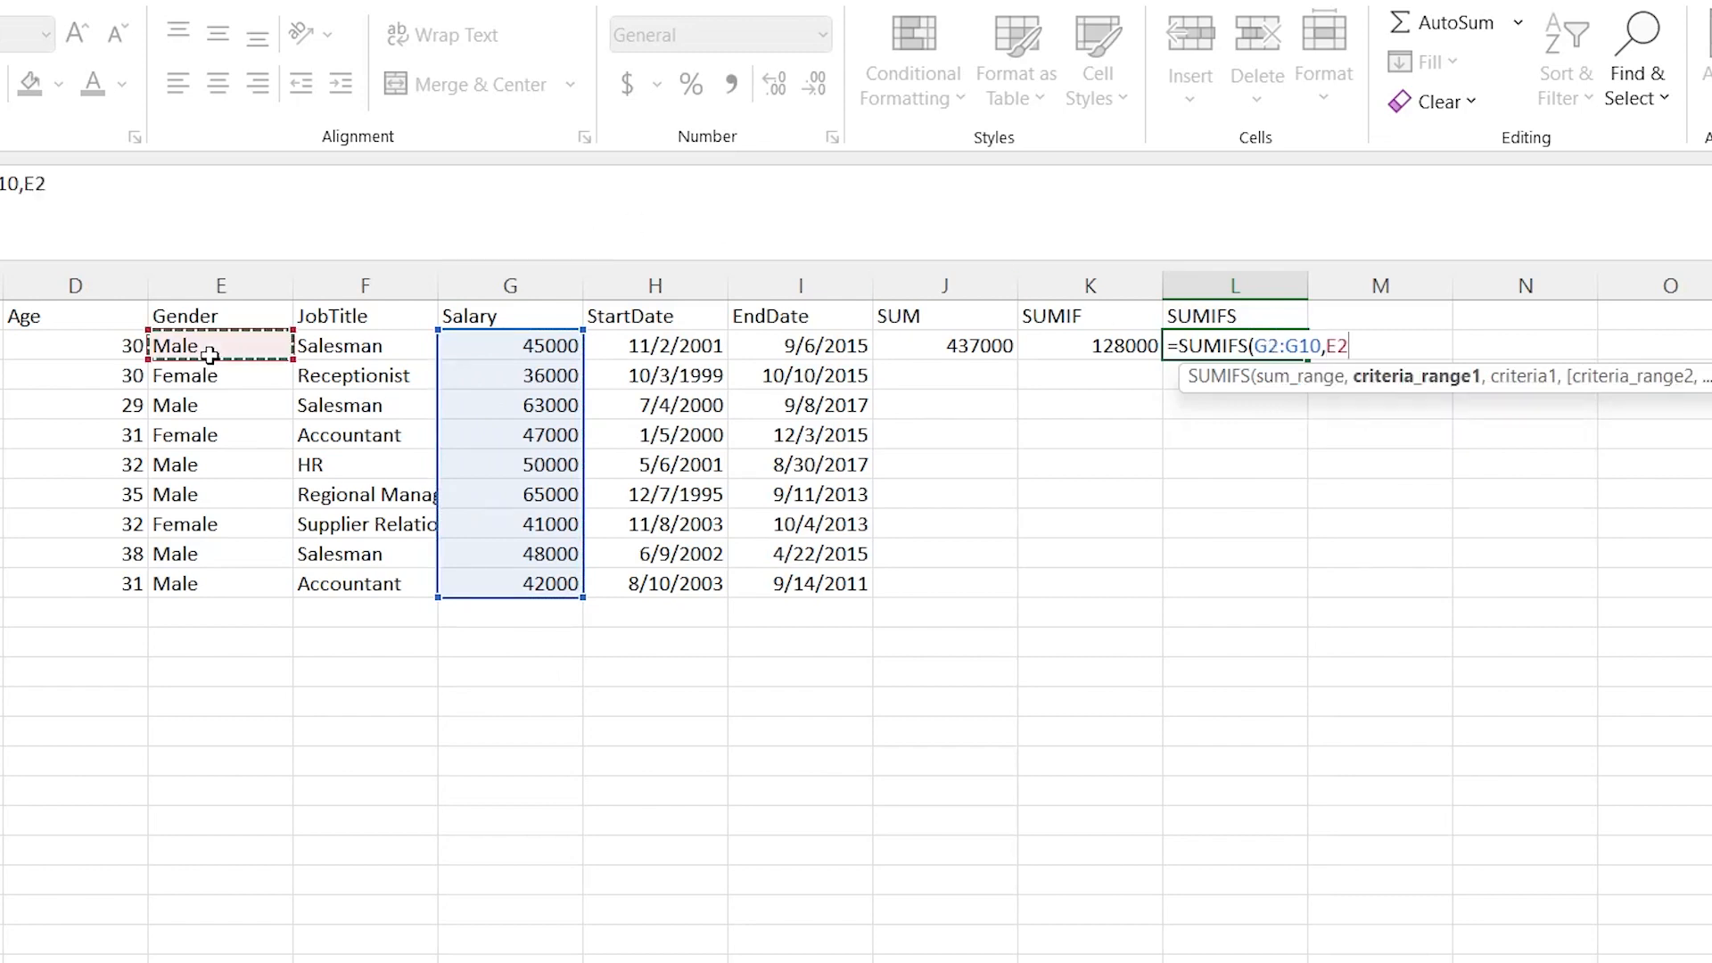
shift+click(223, 578)
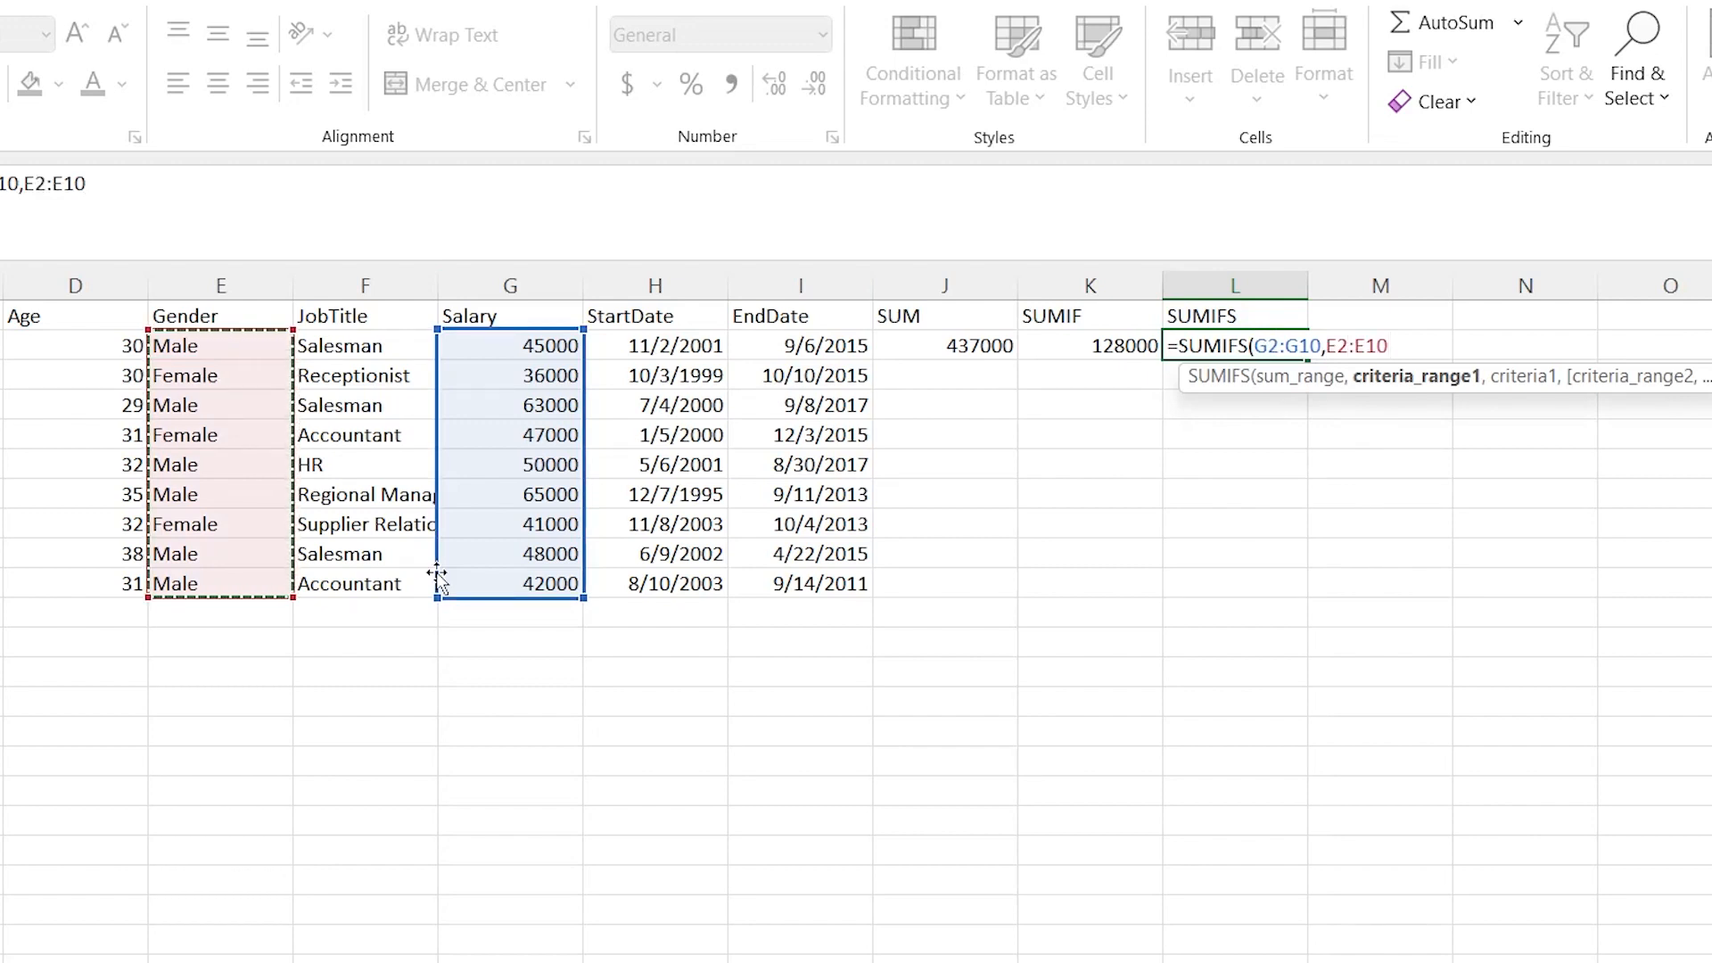
text(,)
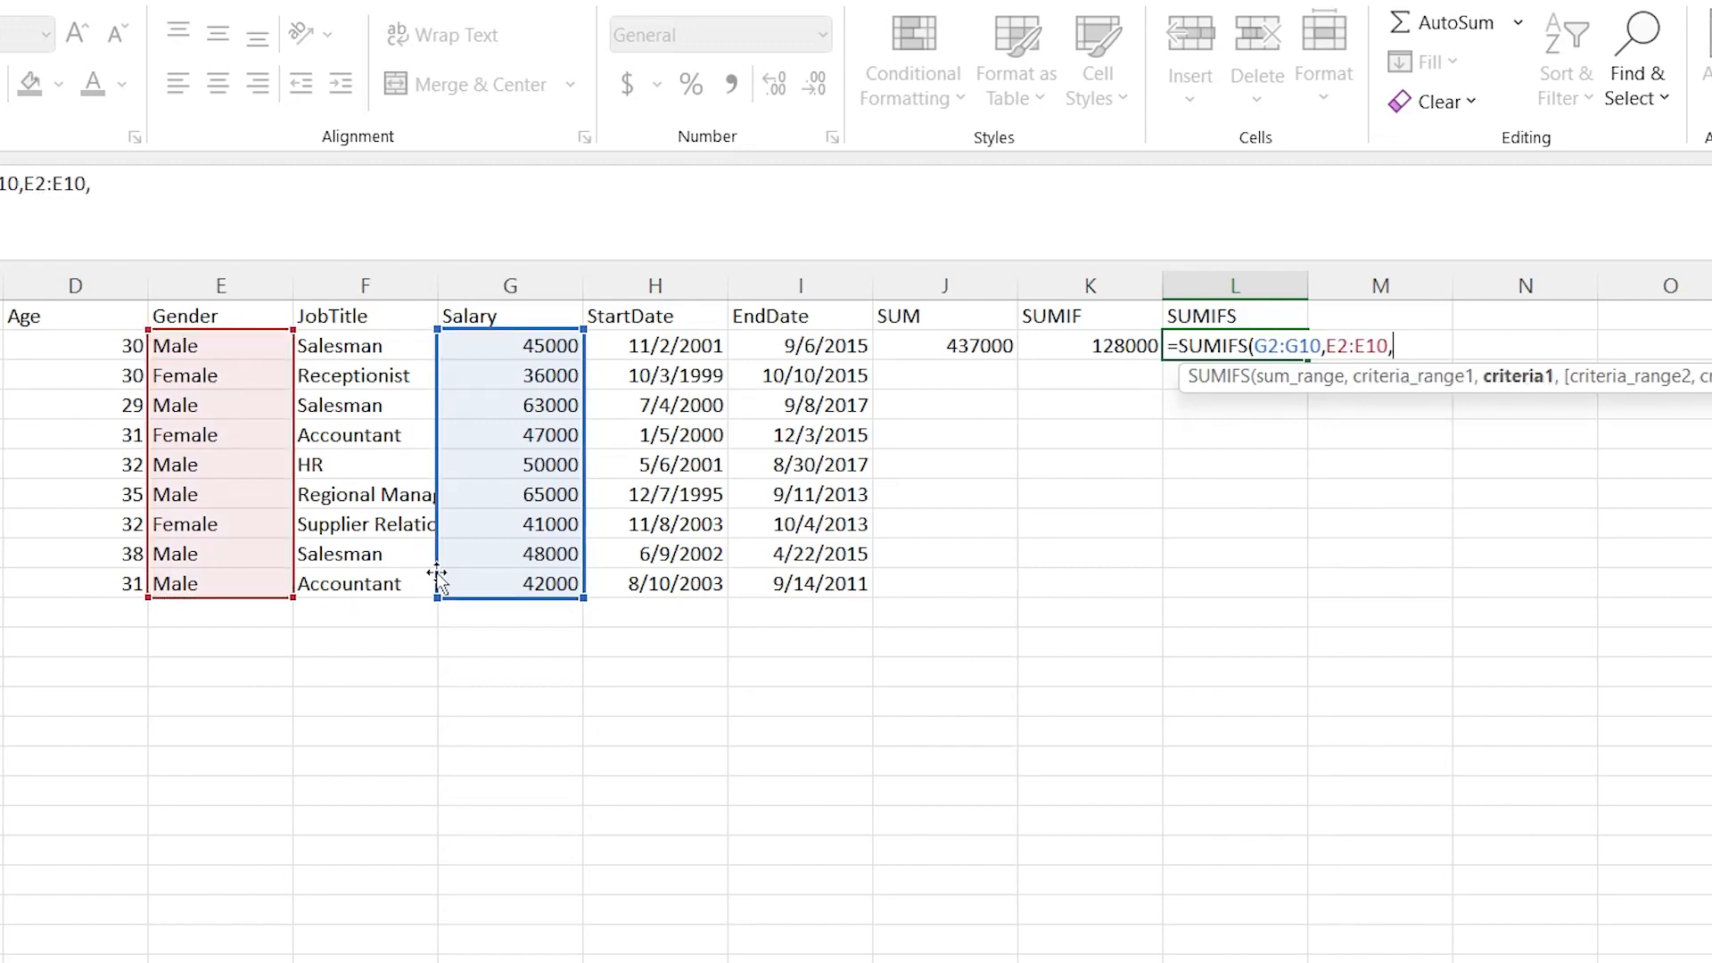
text("Female")
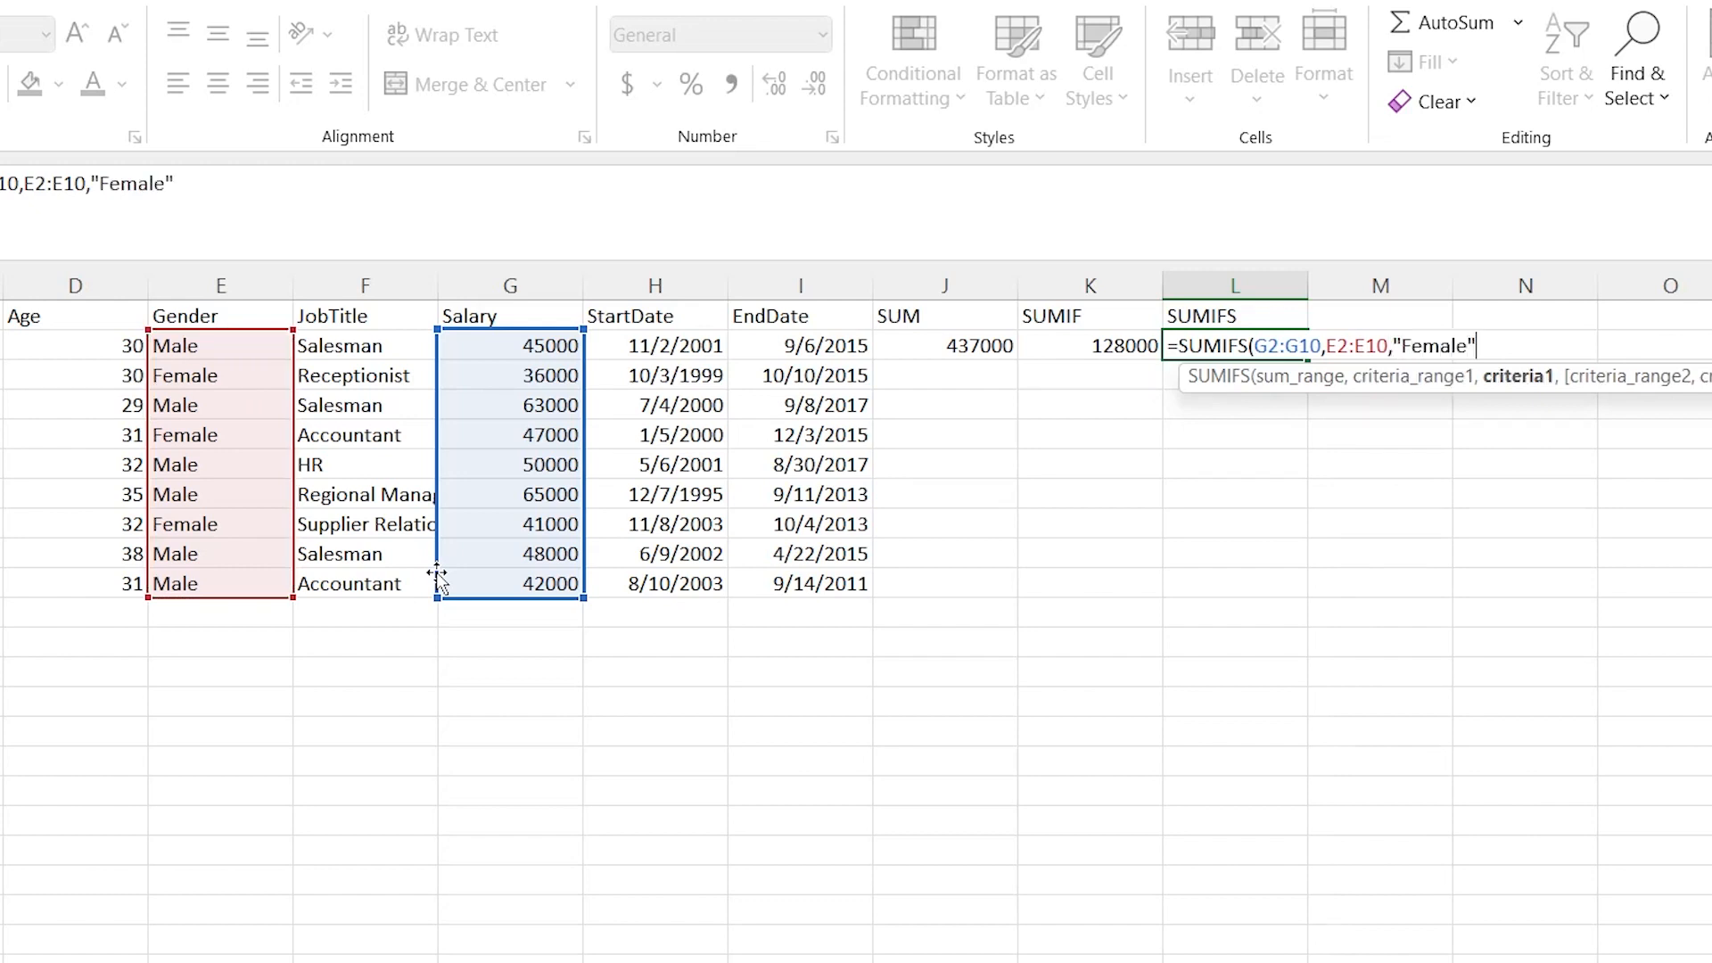
- Add the Age range D2:D10 with the criterion ">30" as the second condition and enter the SUMIFS formula
text(,)
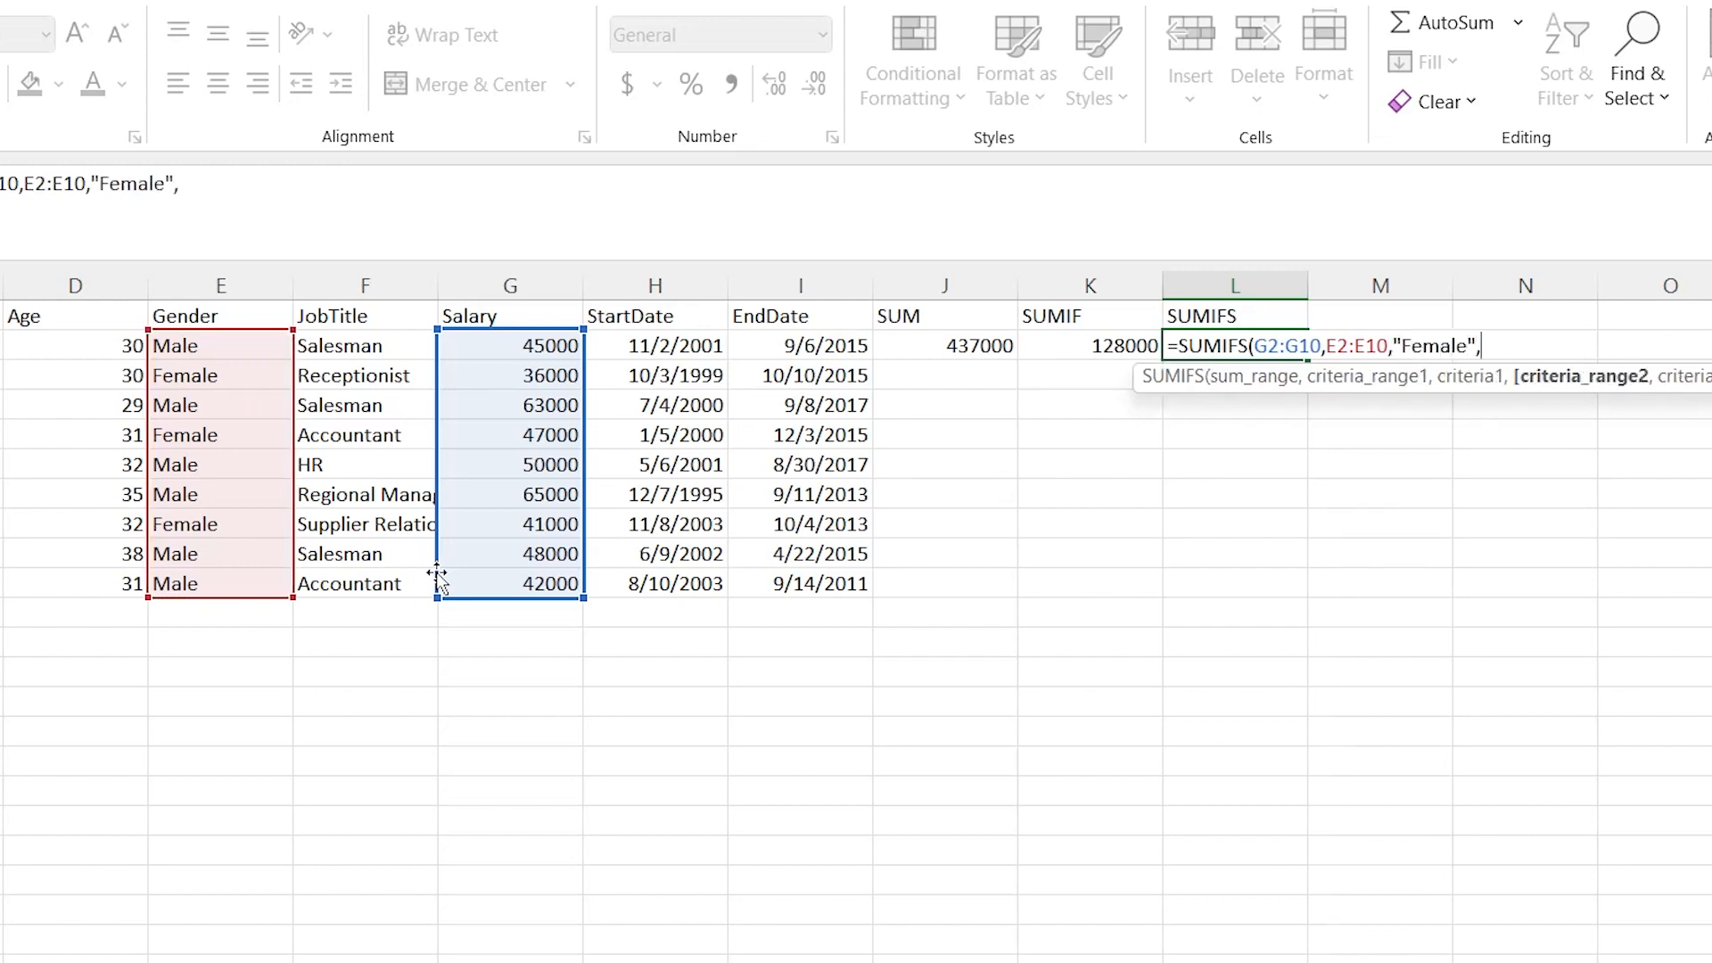
click(124, 348)
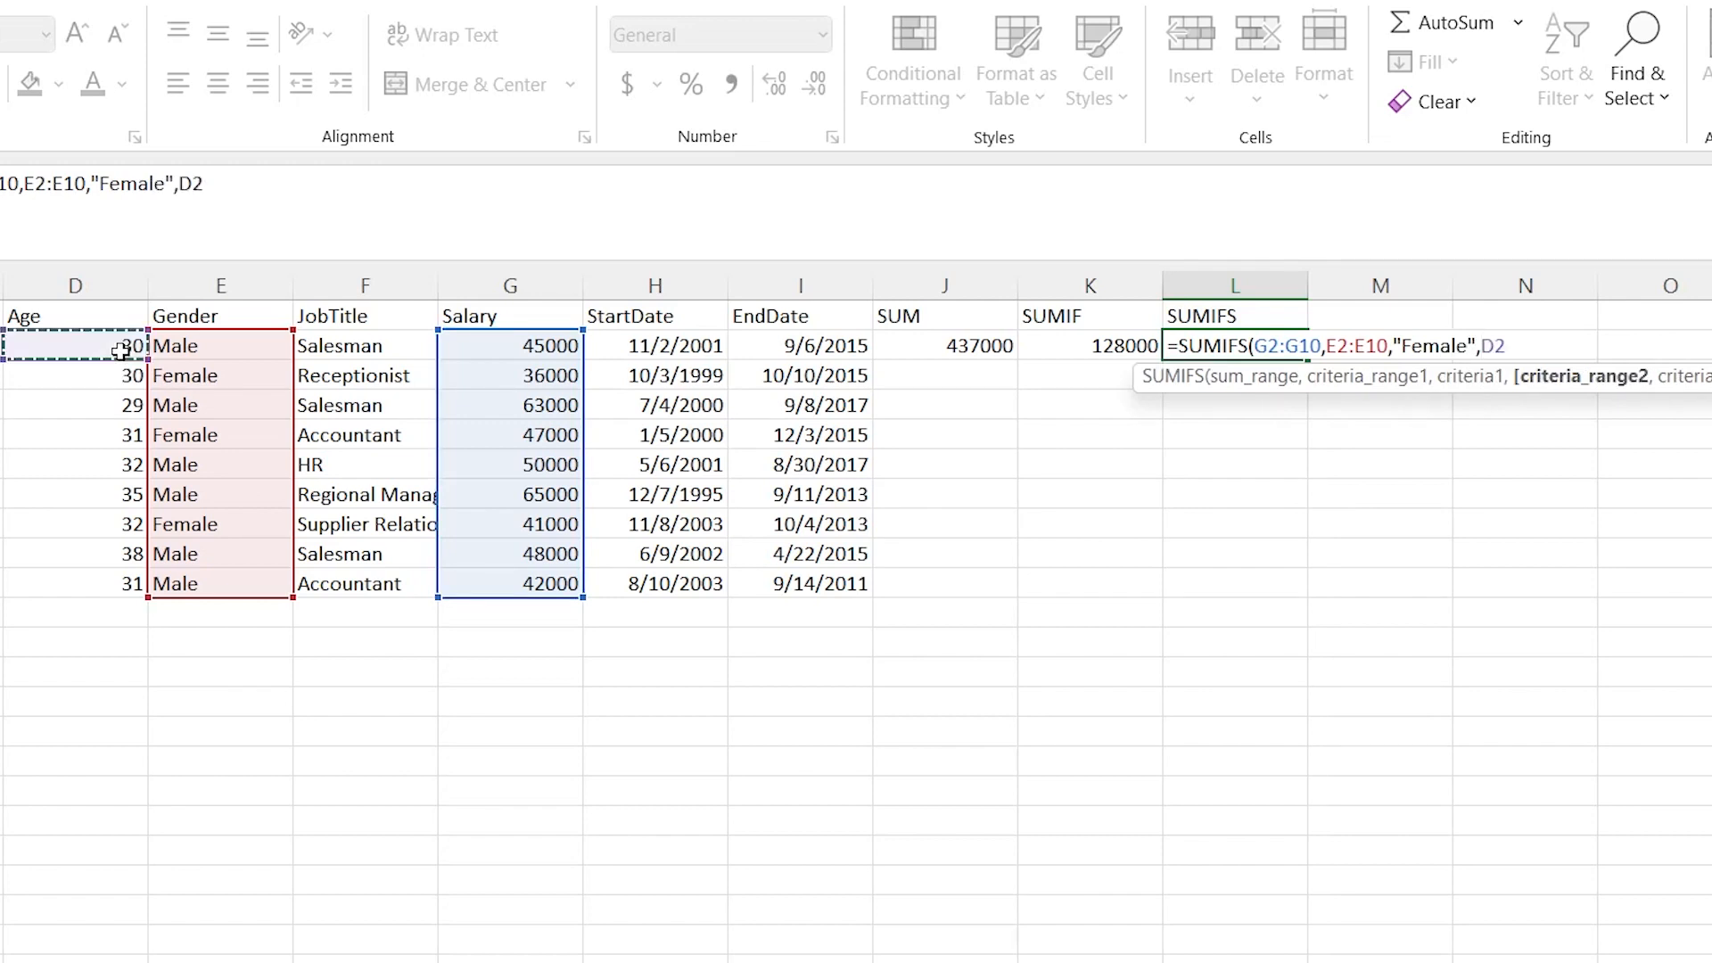
shift+click(102, 580)
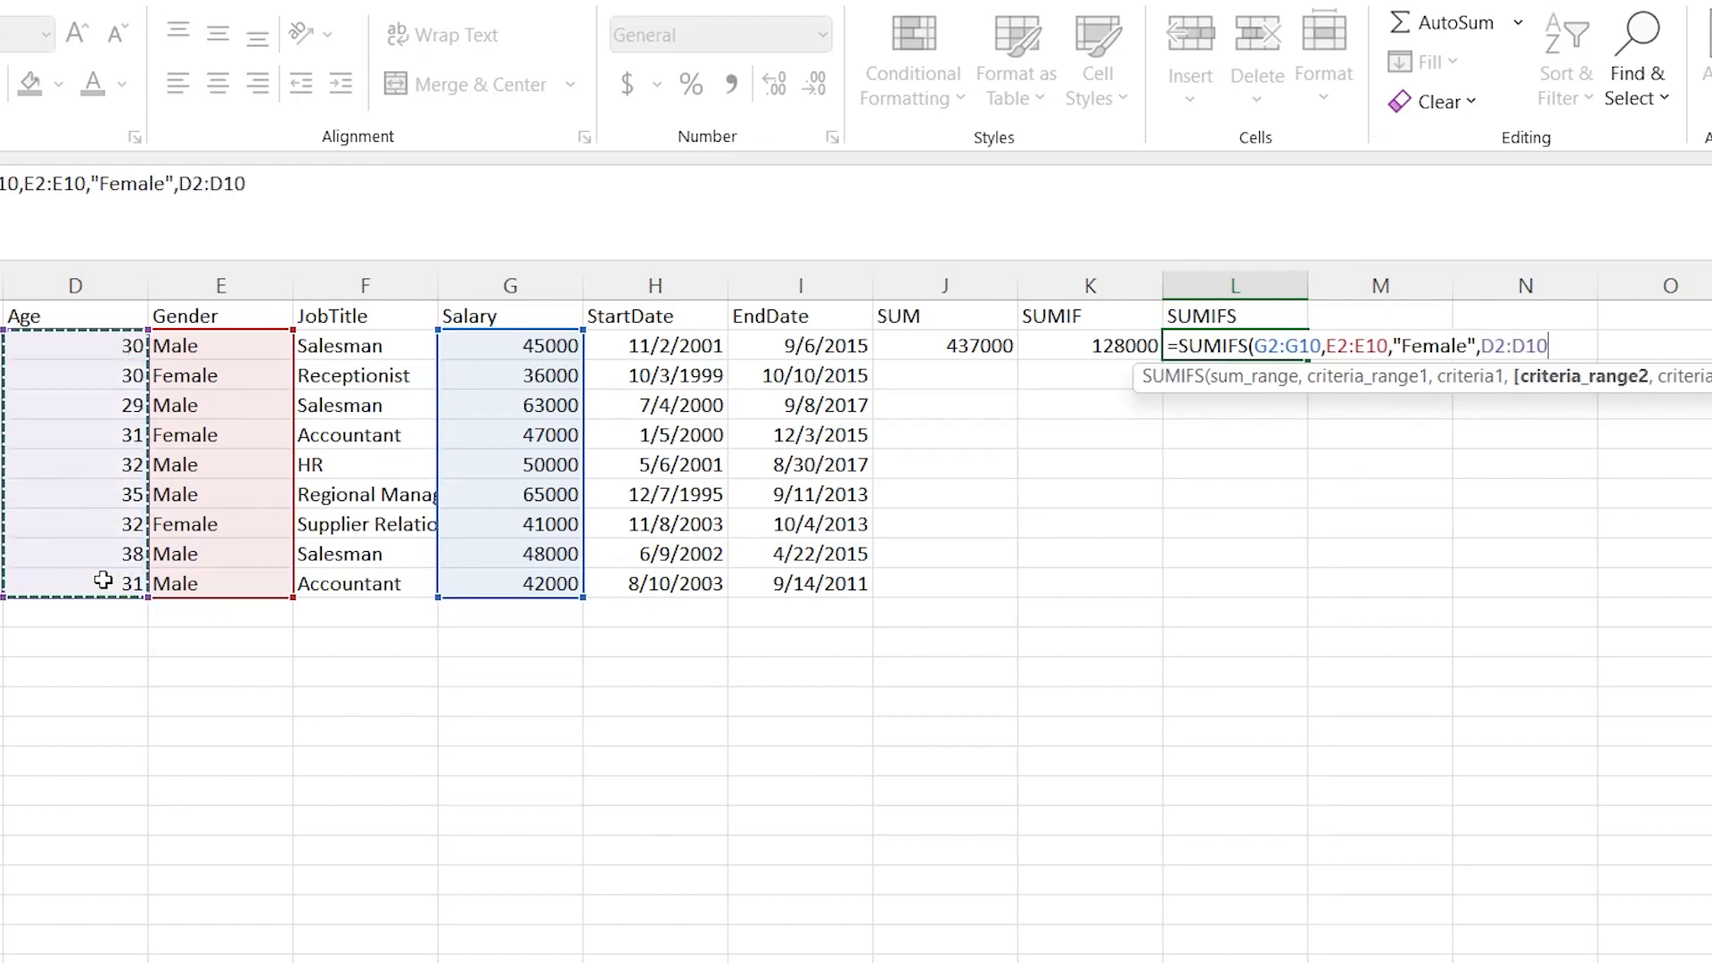
text(,"?)
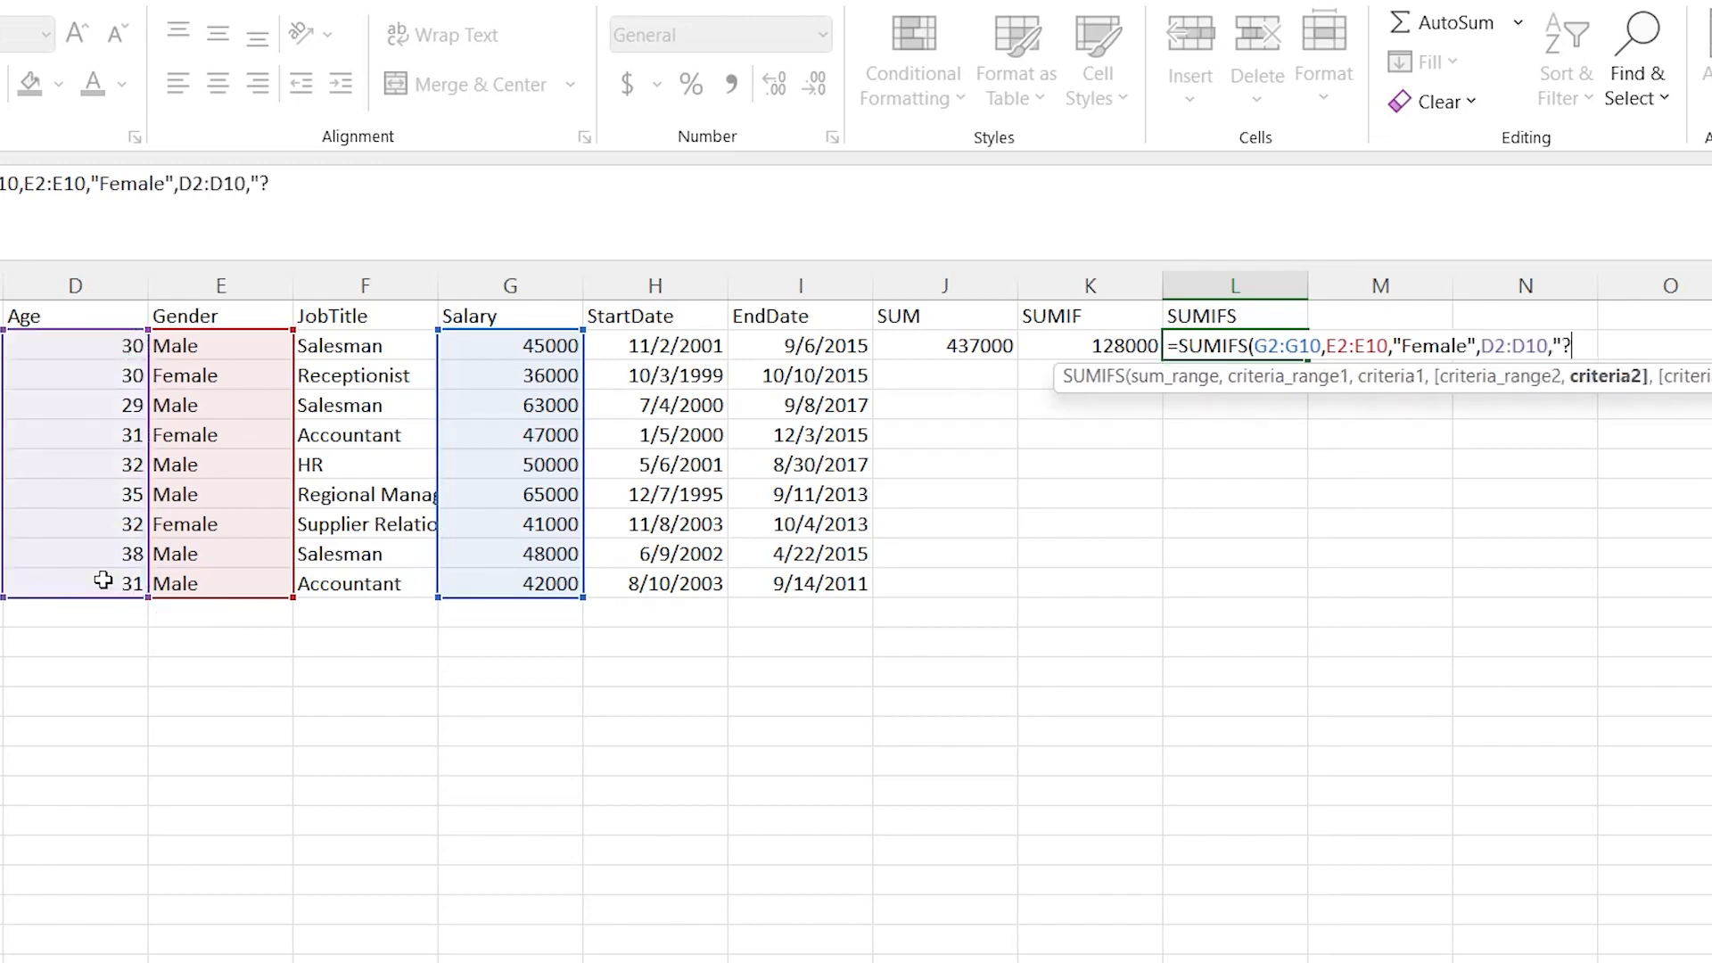
key(BackSpace)
text(>30"))
key(Return)
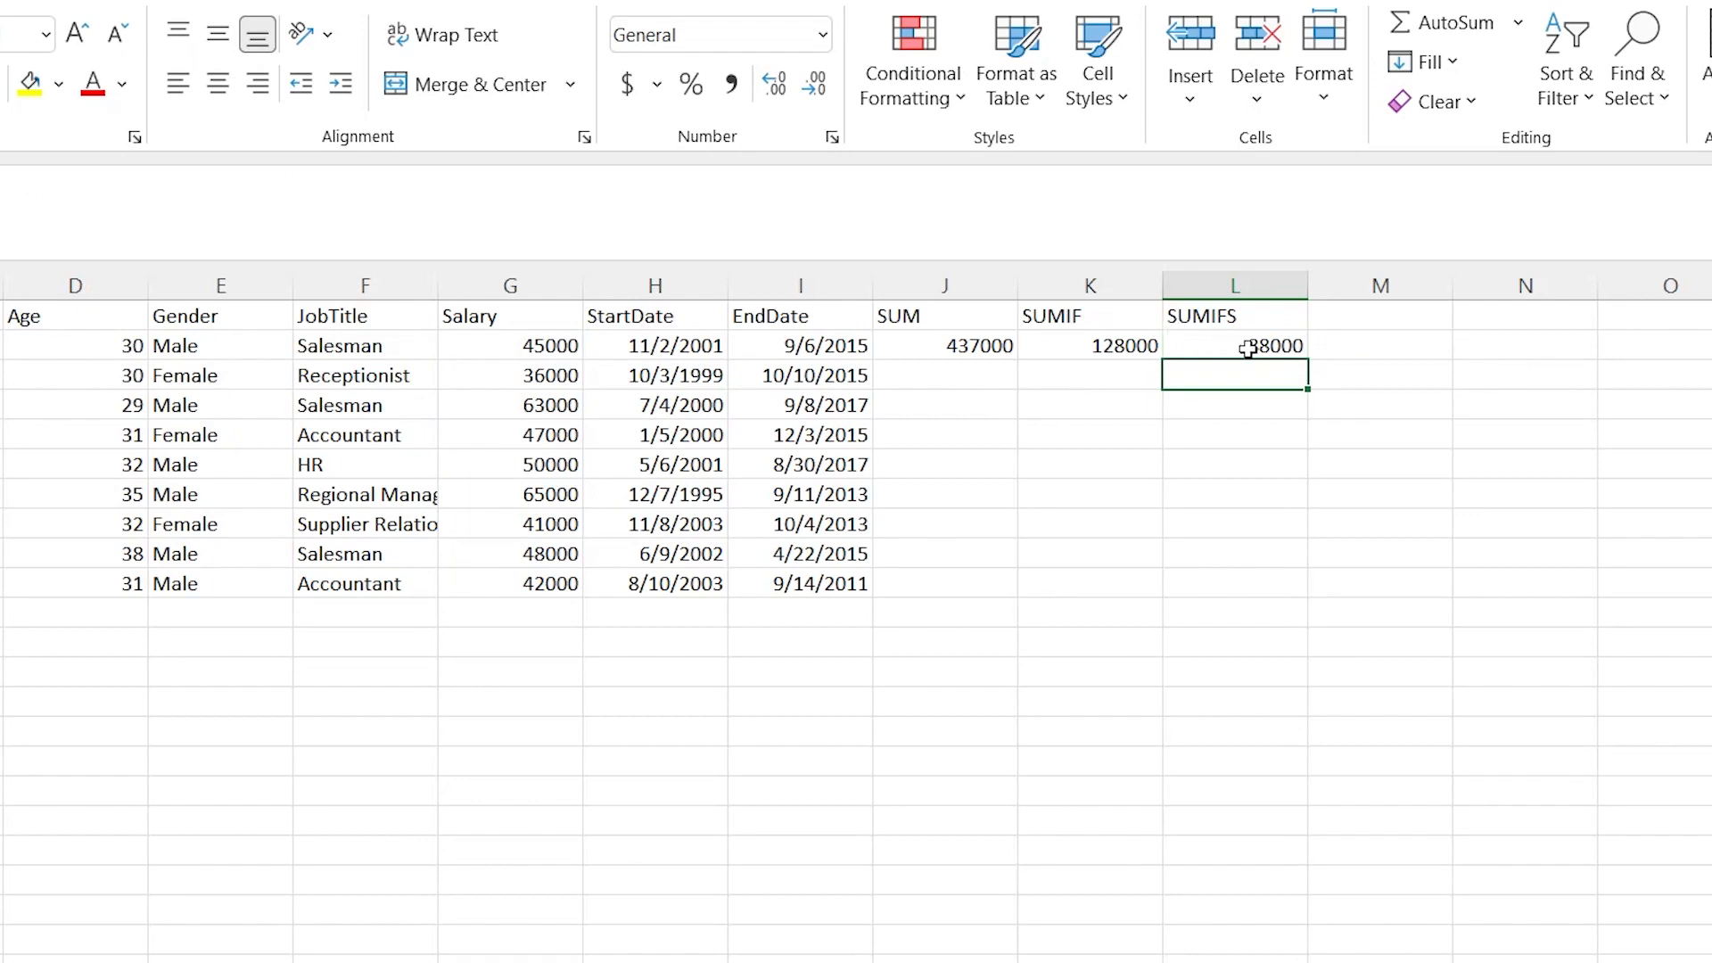
- Check the SUMIFS result against the gender, age and salary cells of the female employees older than 30
click(250, 433)
click(210, 381)
click(122, 436)
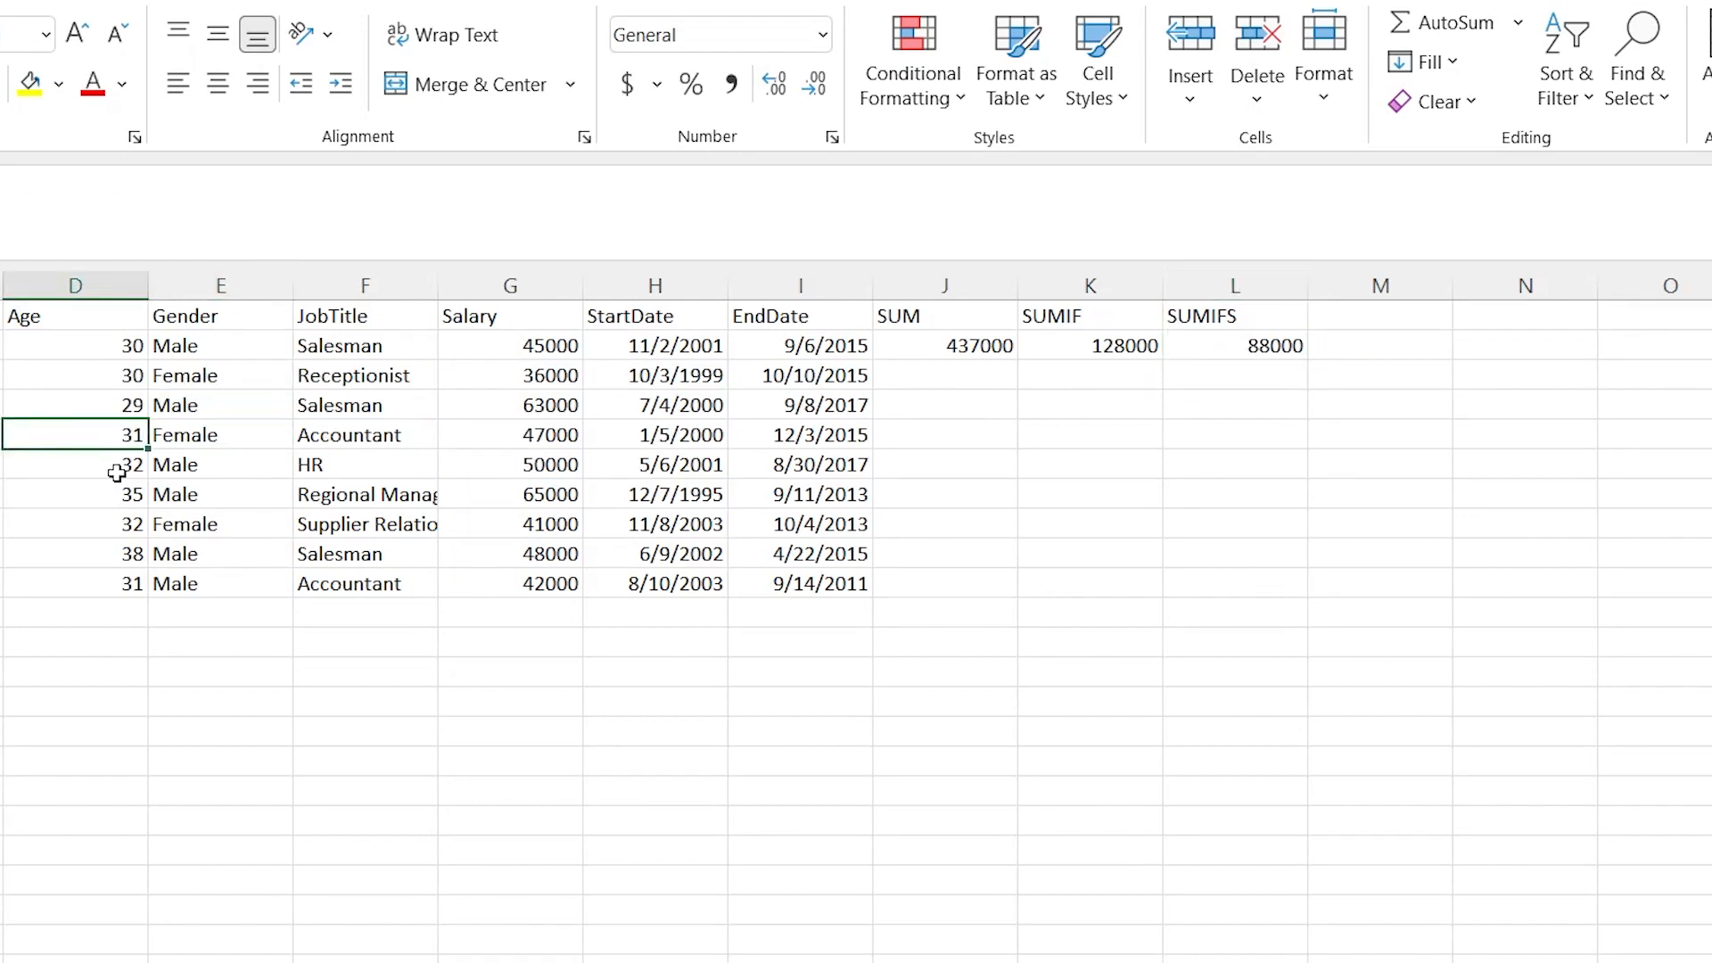
click(113, 523)
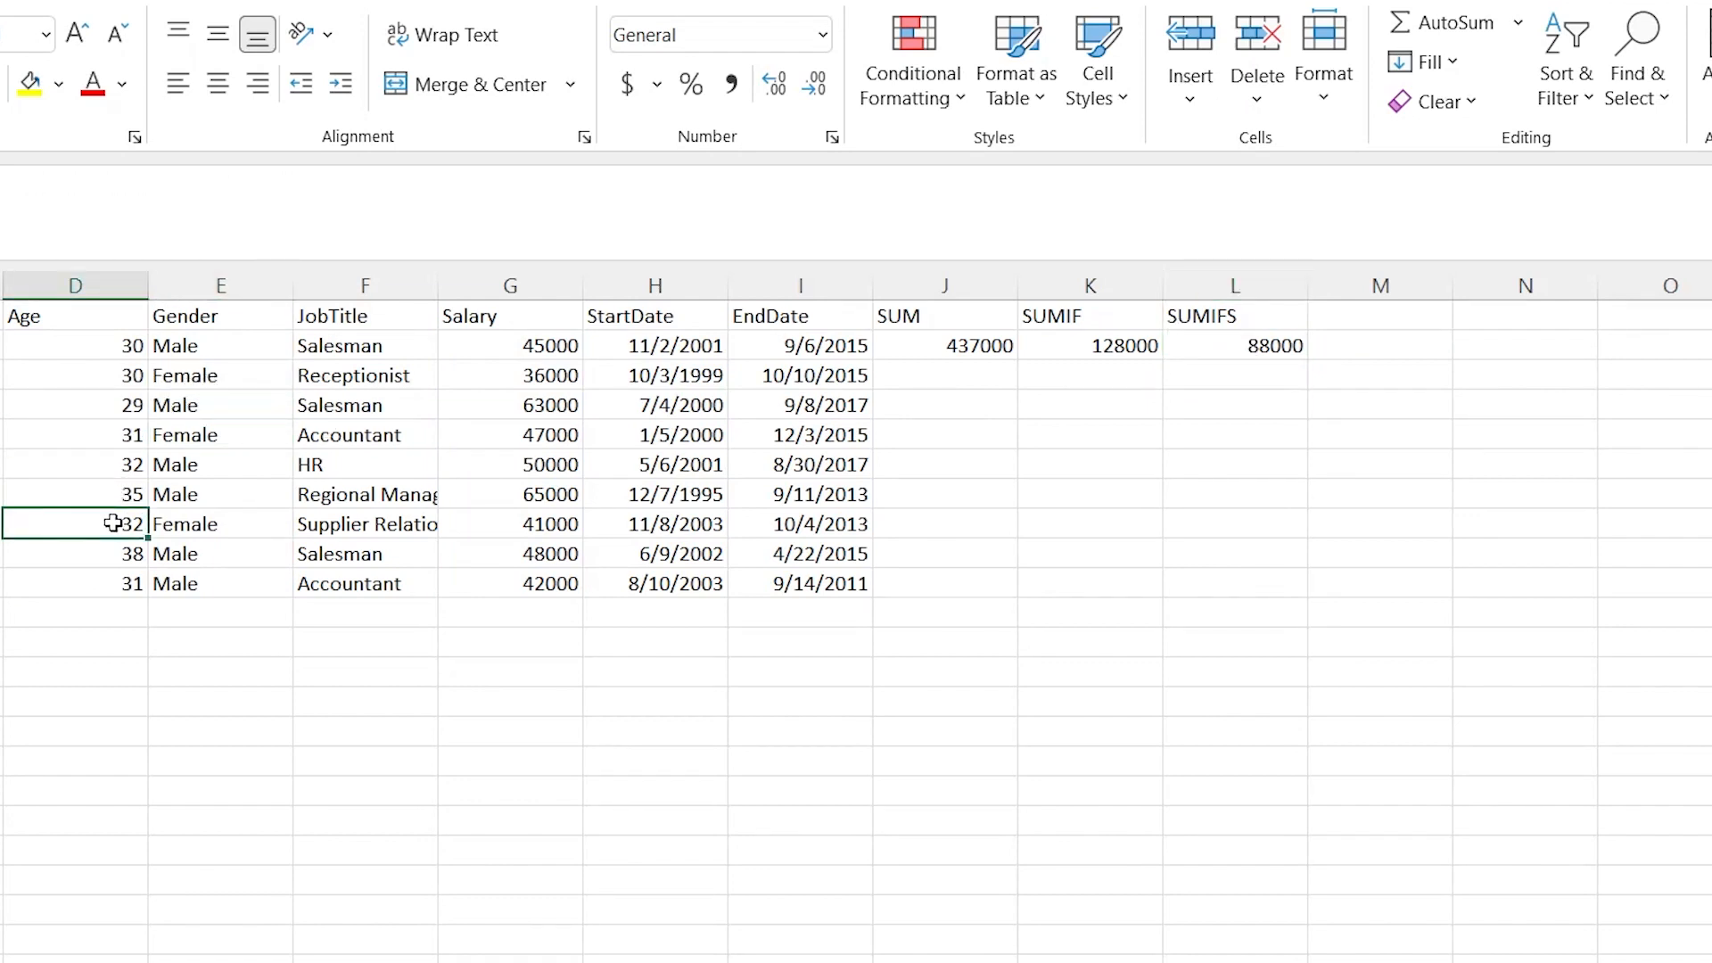
click(557, 526)
ctrl+click(516, 443)
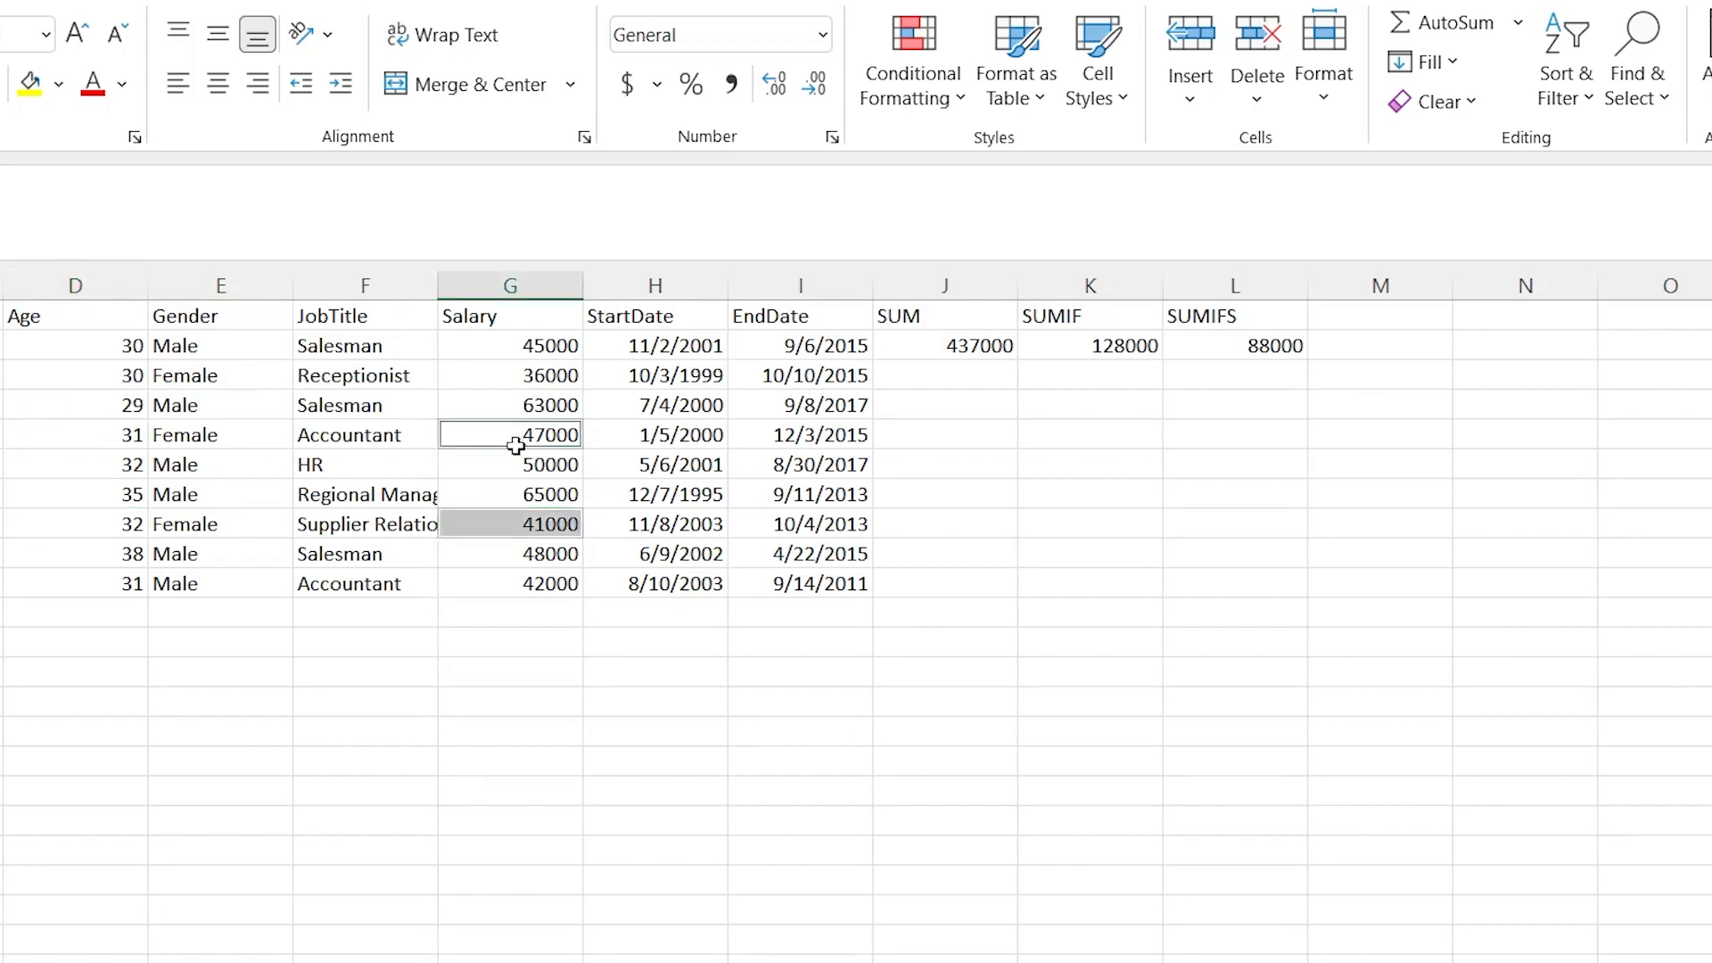
click(1228, 351)
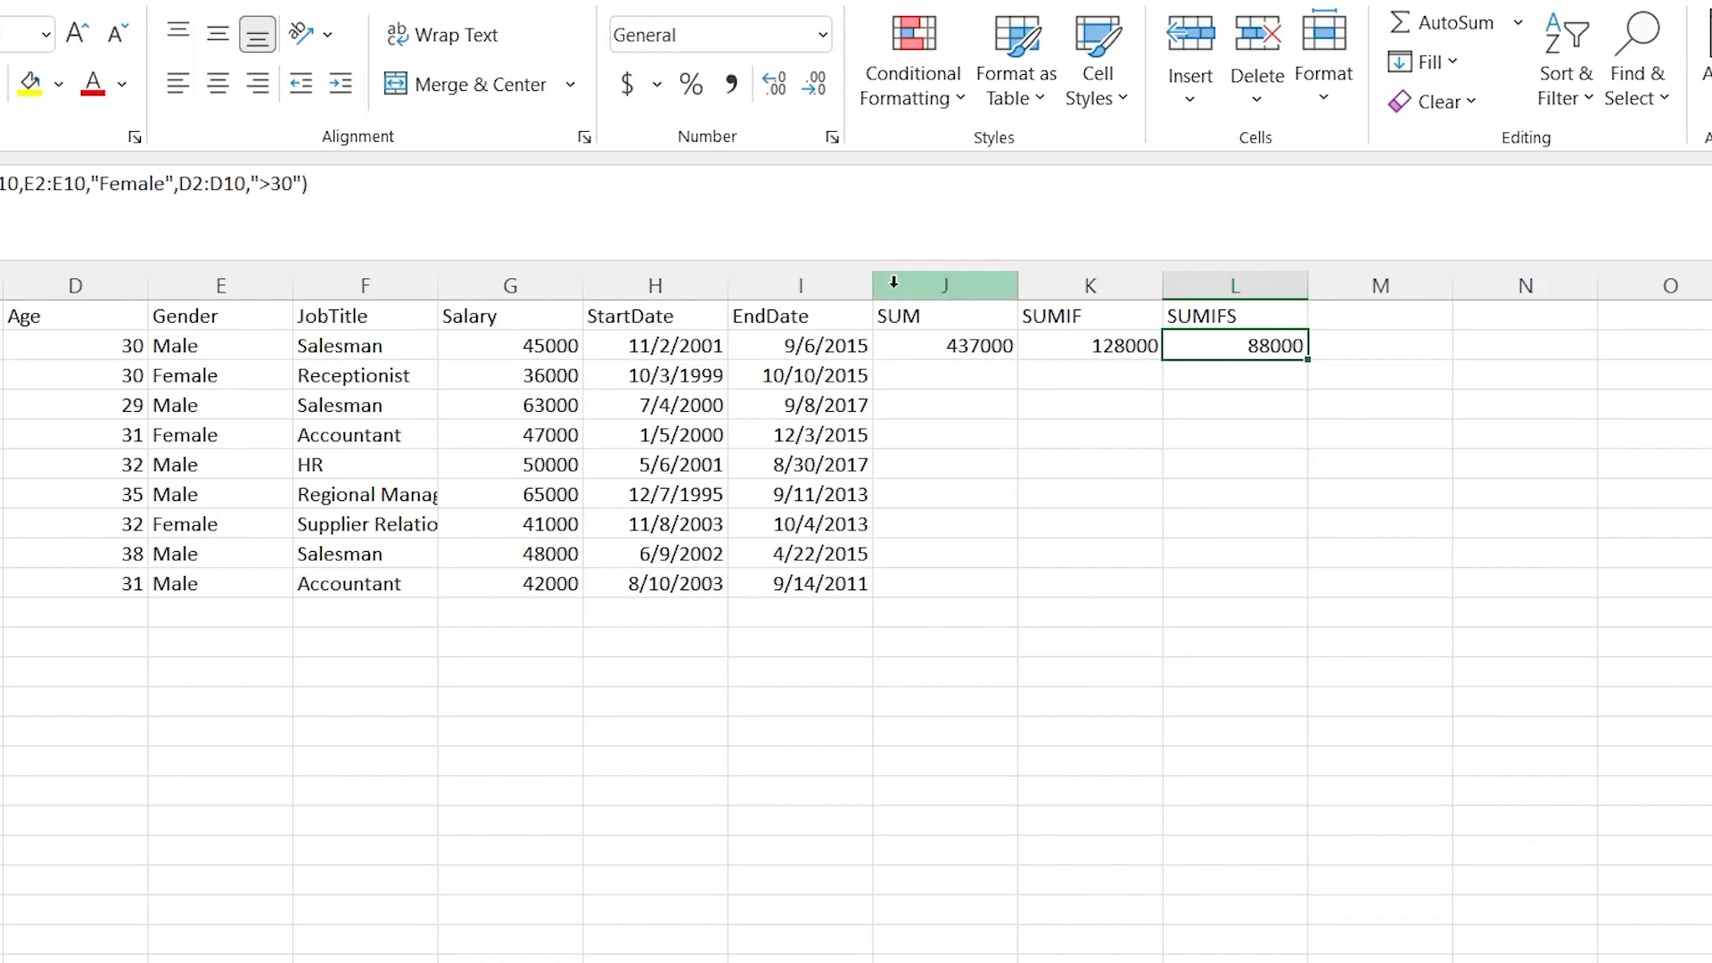
click(1094, 316)
click(1252, 312)
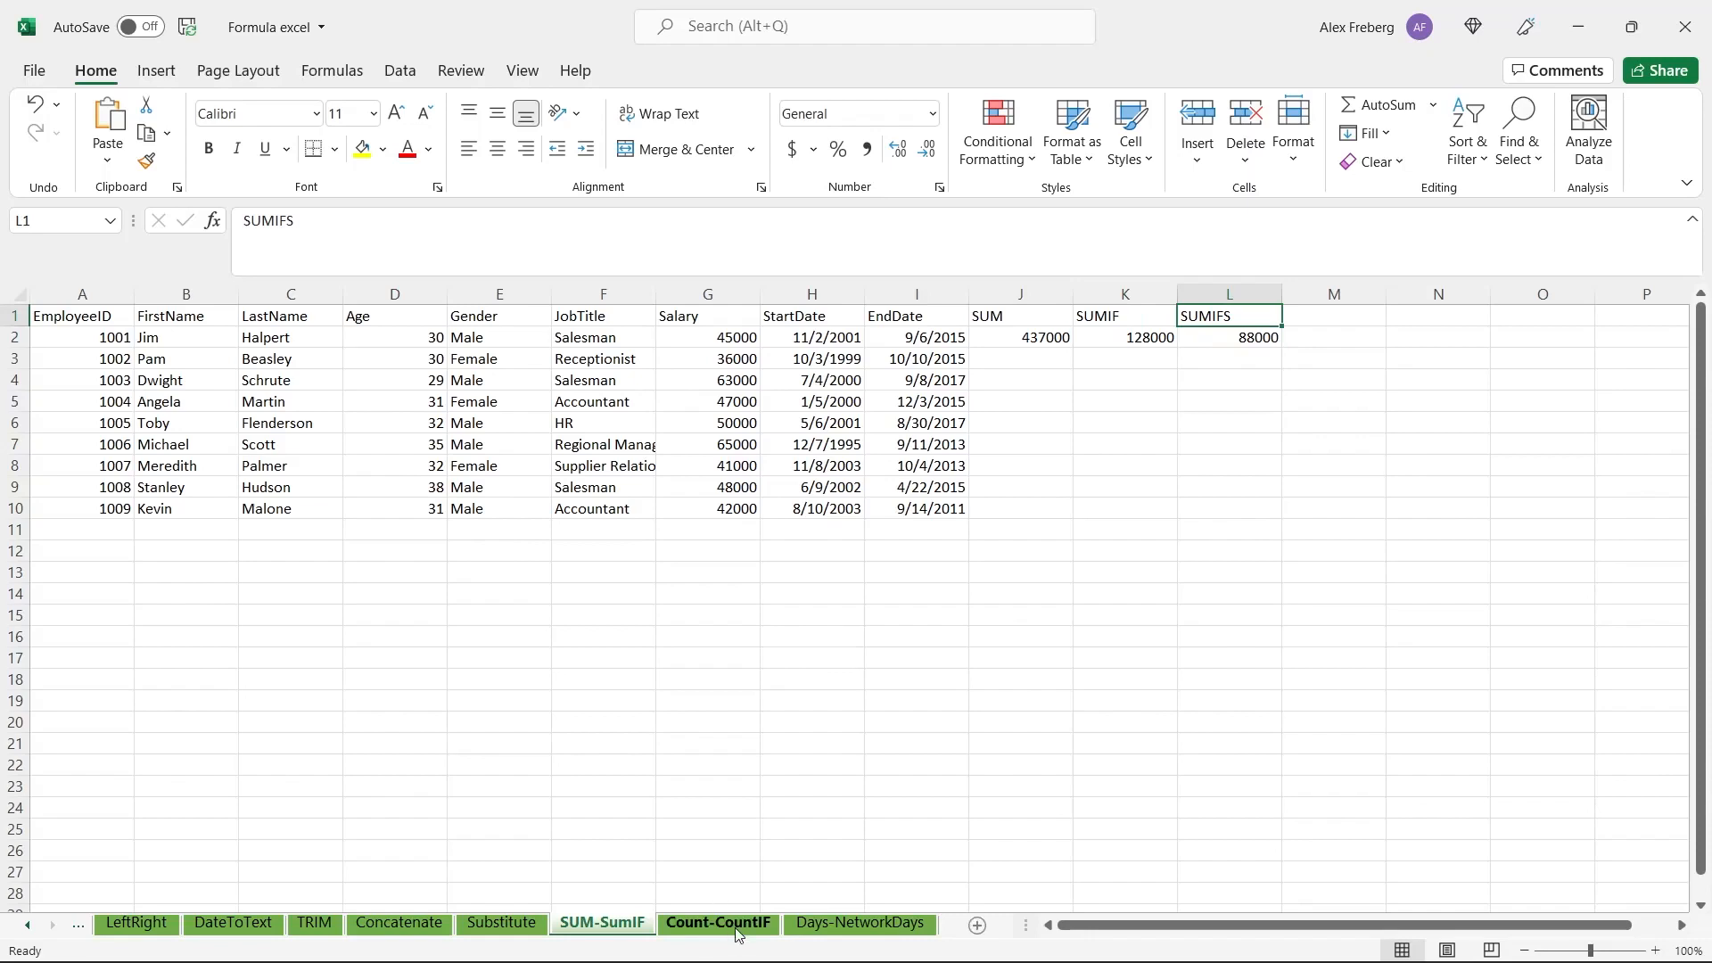
- On the Count-CountIF sheet, enter =COUNT(G2:G10) in J2 under COUNT and check it against the Salary cells
click(736, 927)
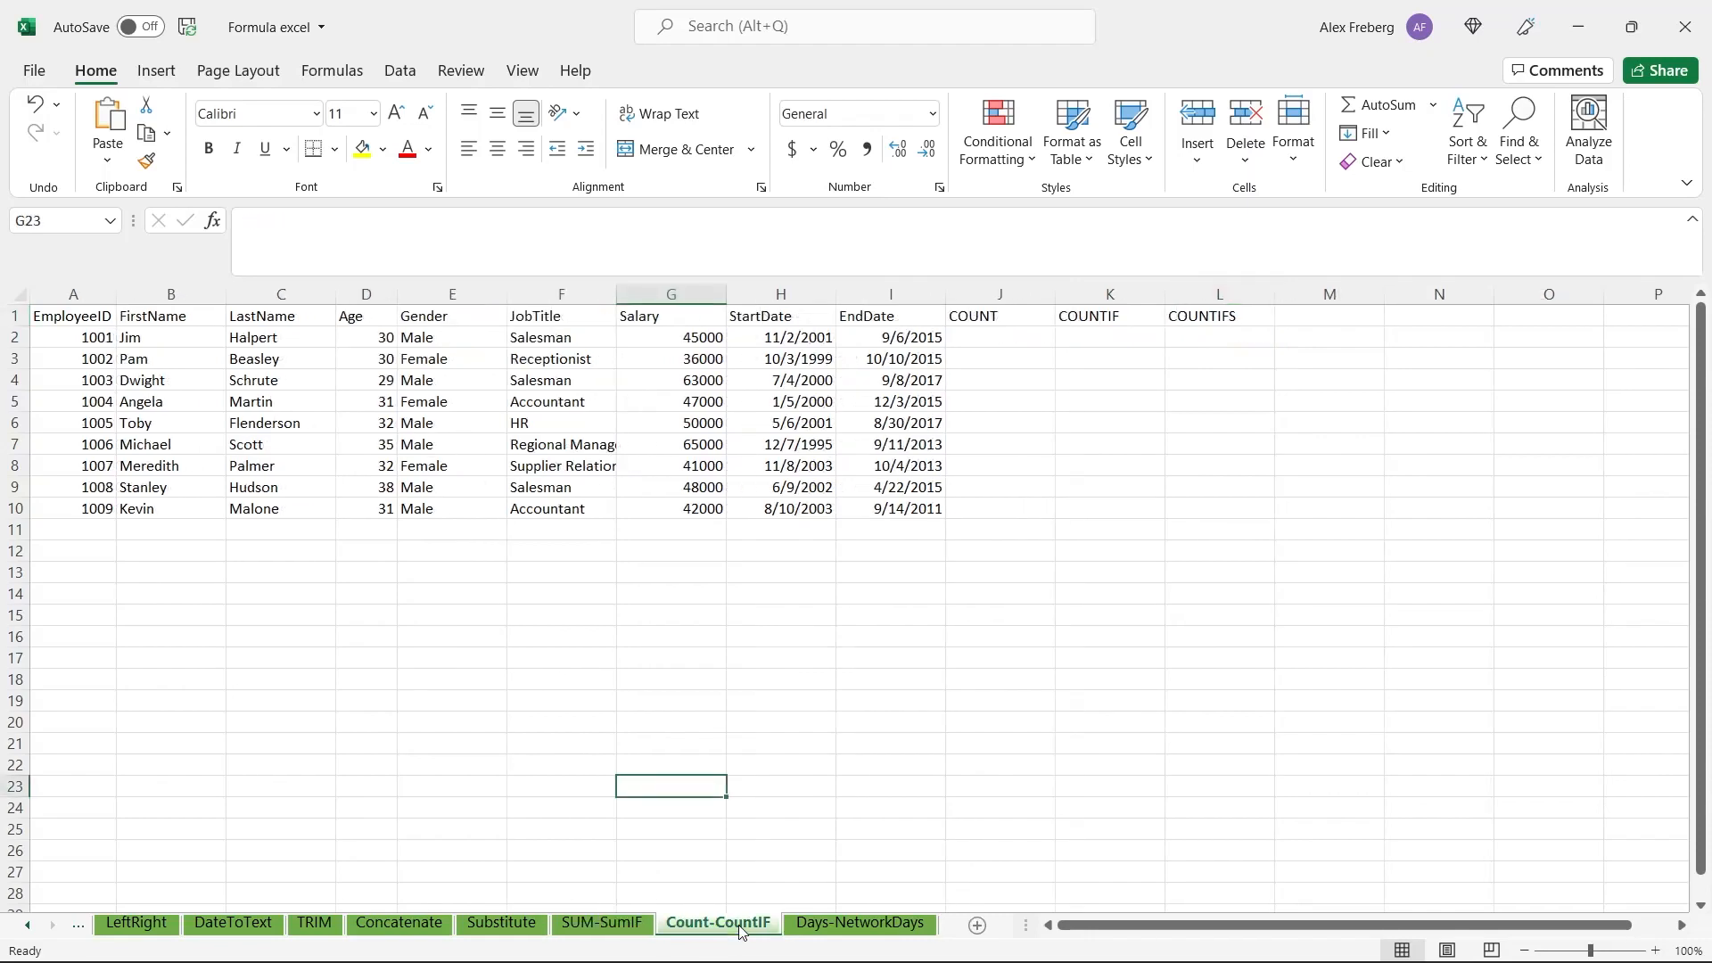
click(995, 337)
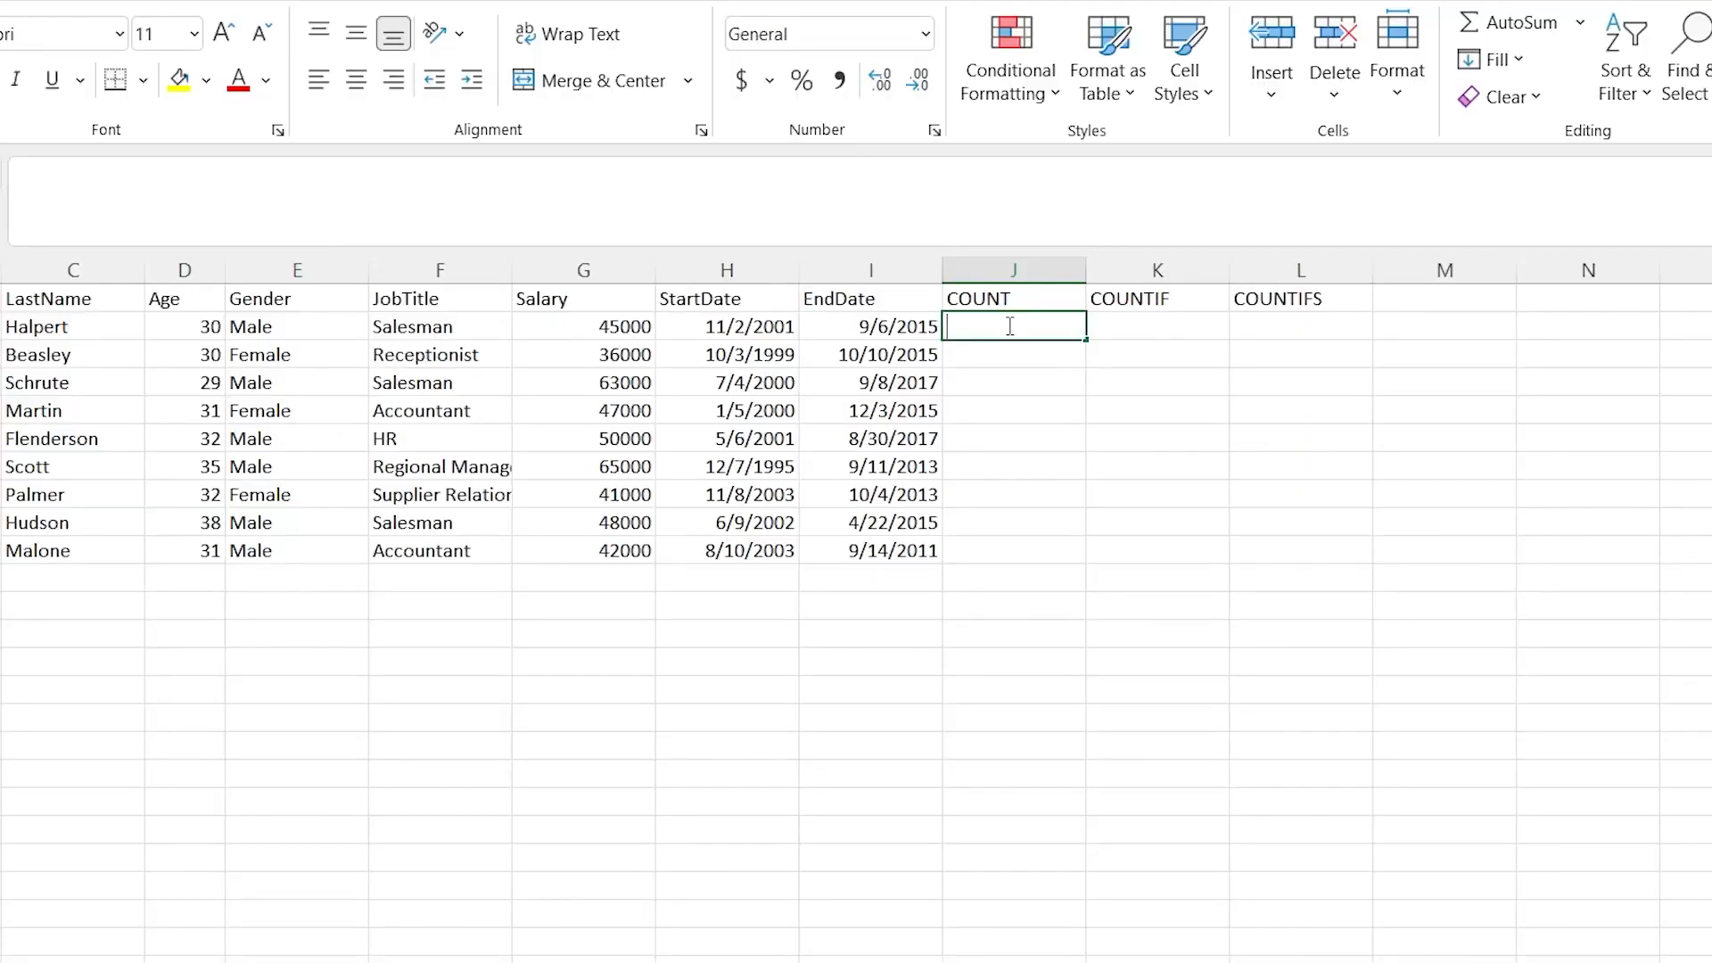
text(=COUNT)
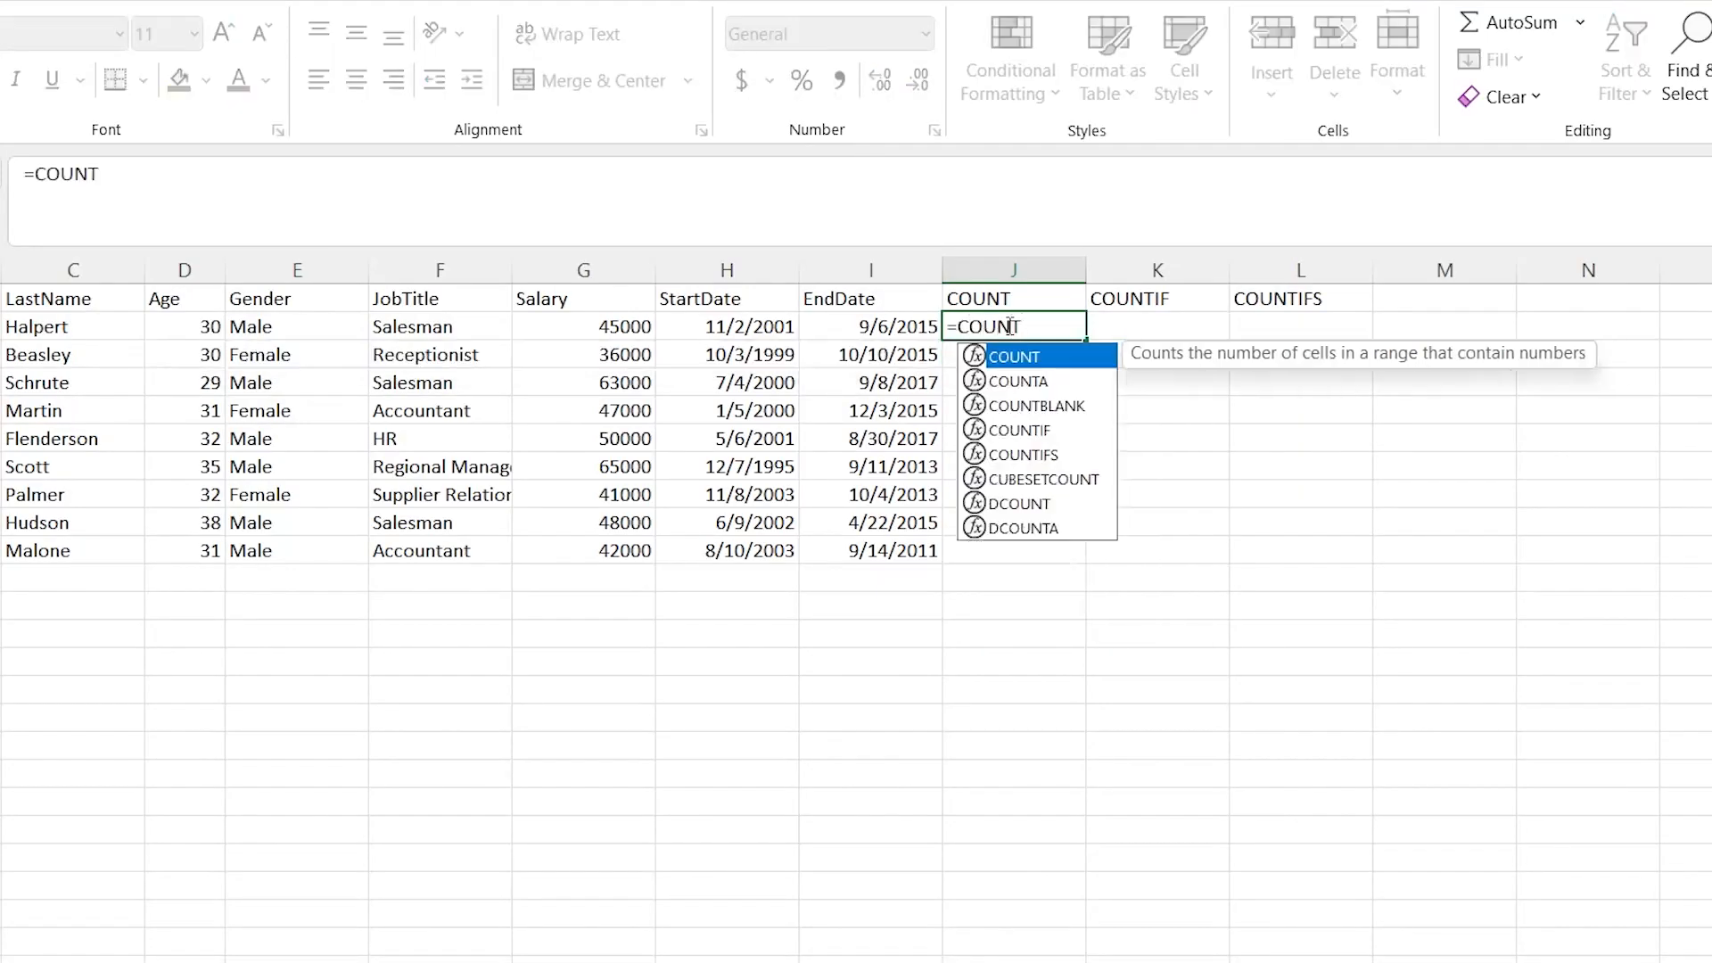
text(()
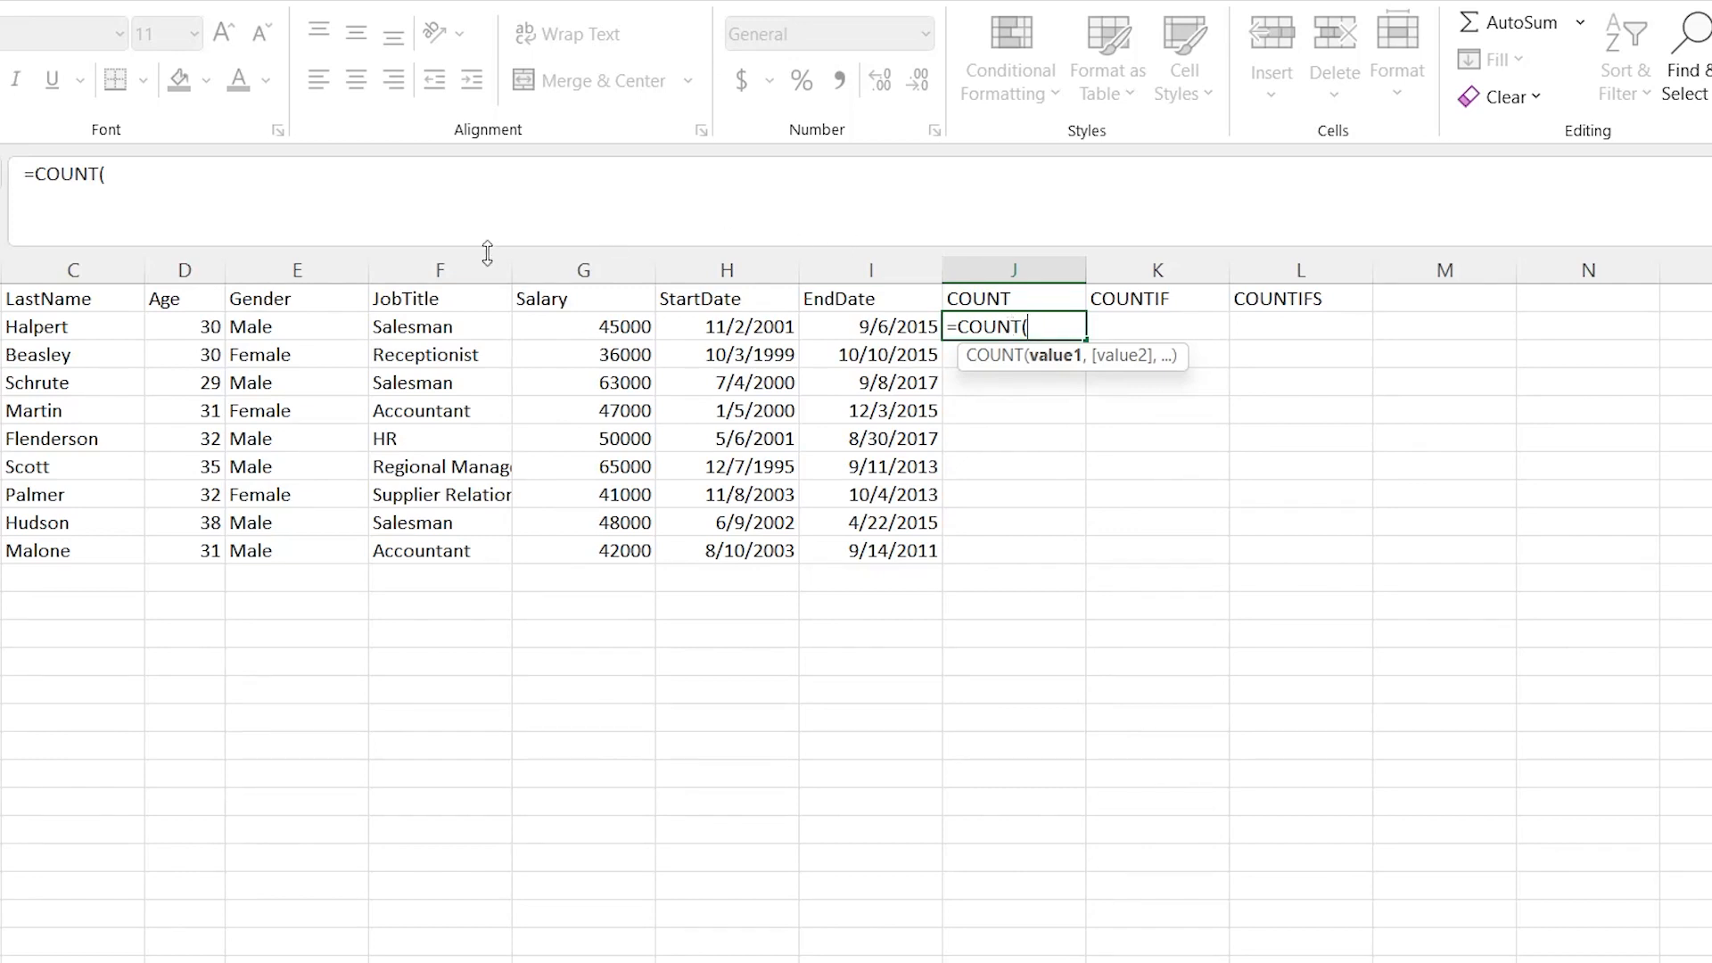
click(193, 328)
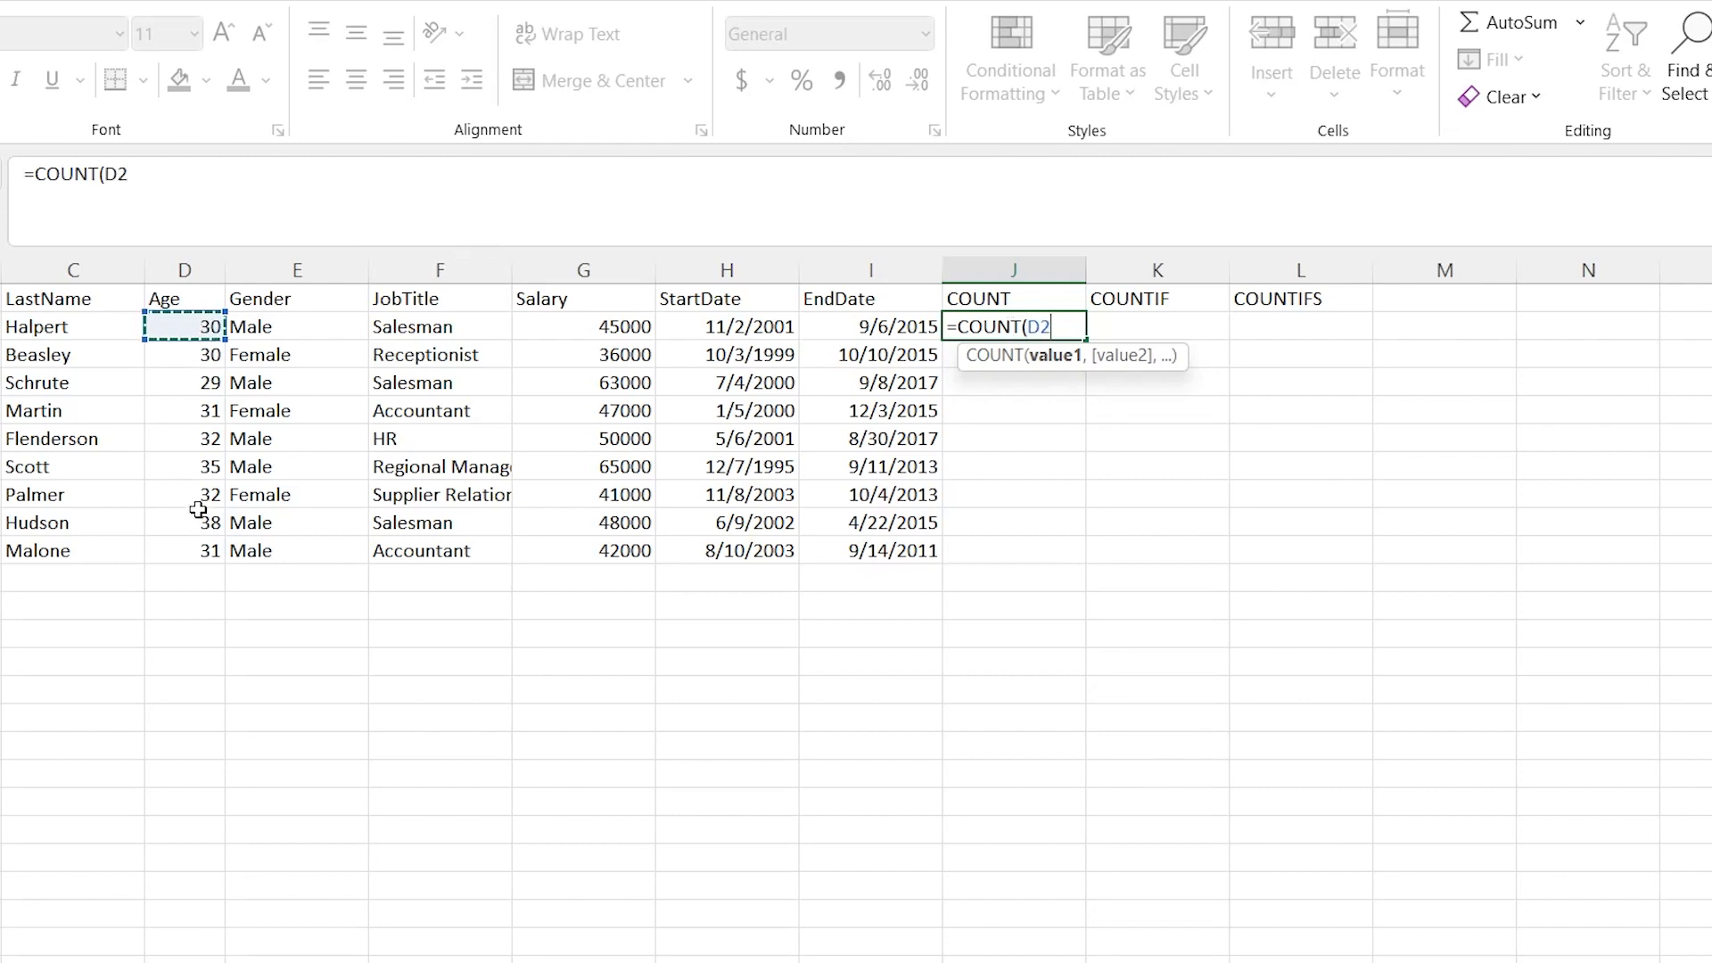
click(608, 328)
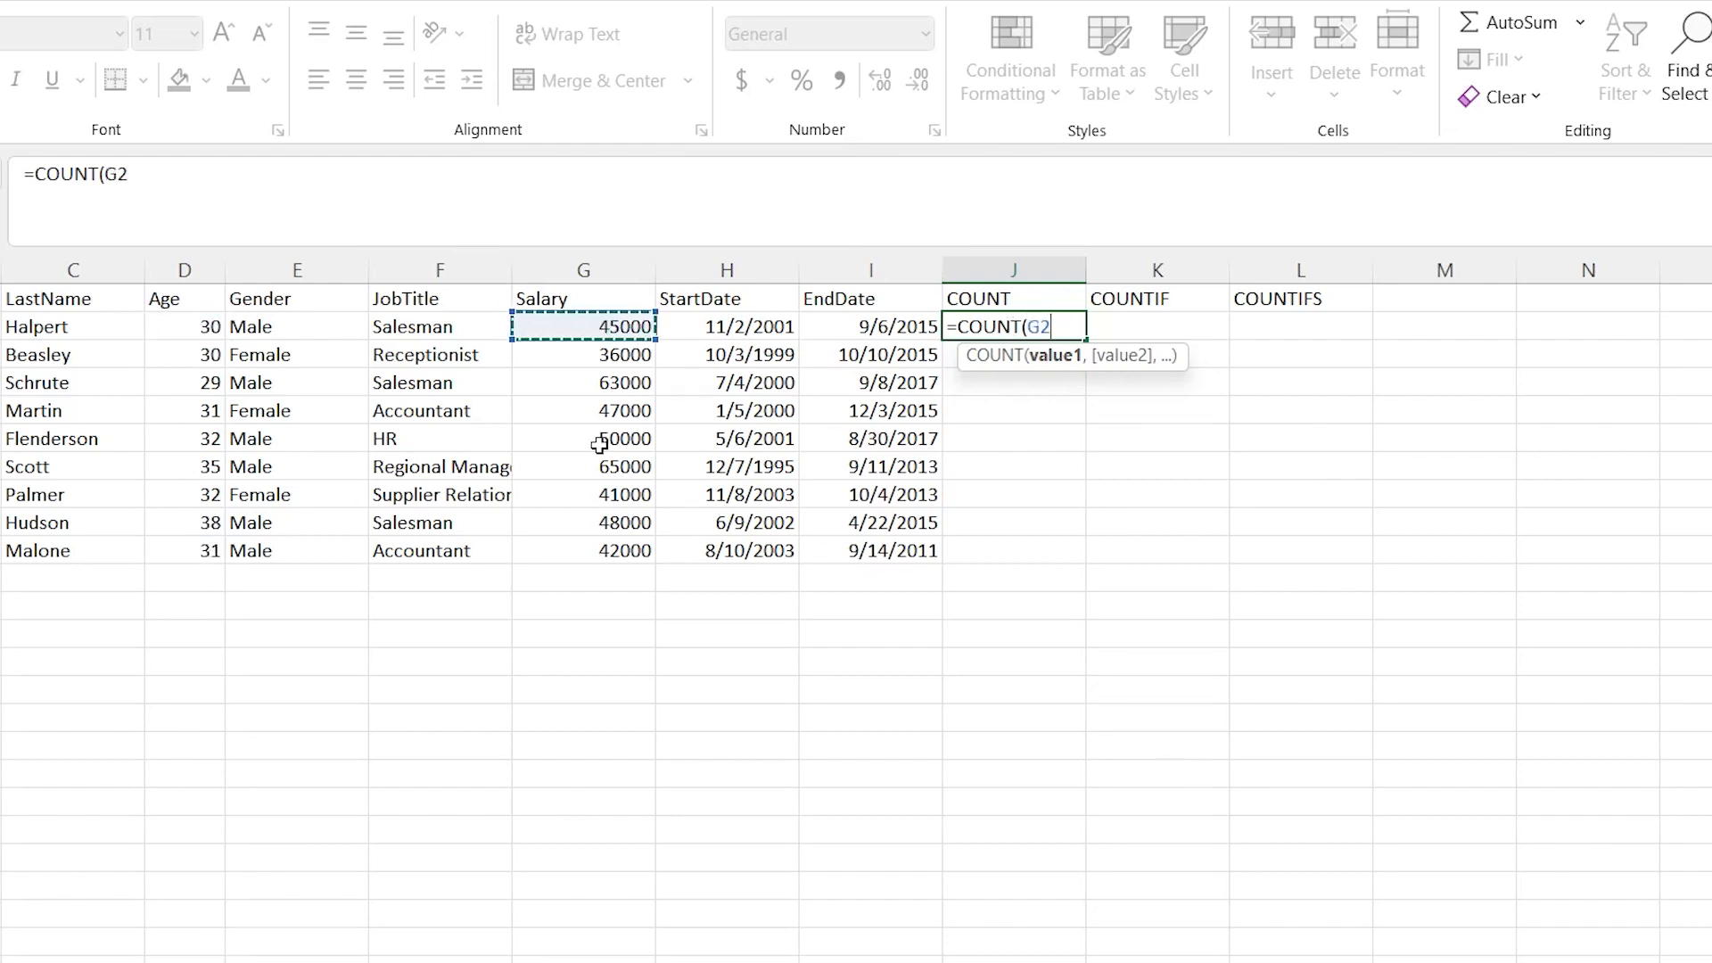
shift+click(592, 553)
text())
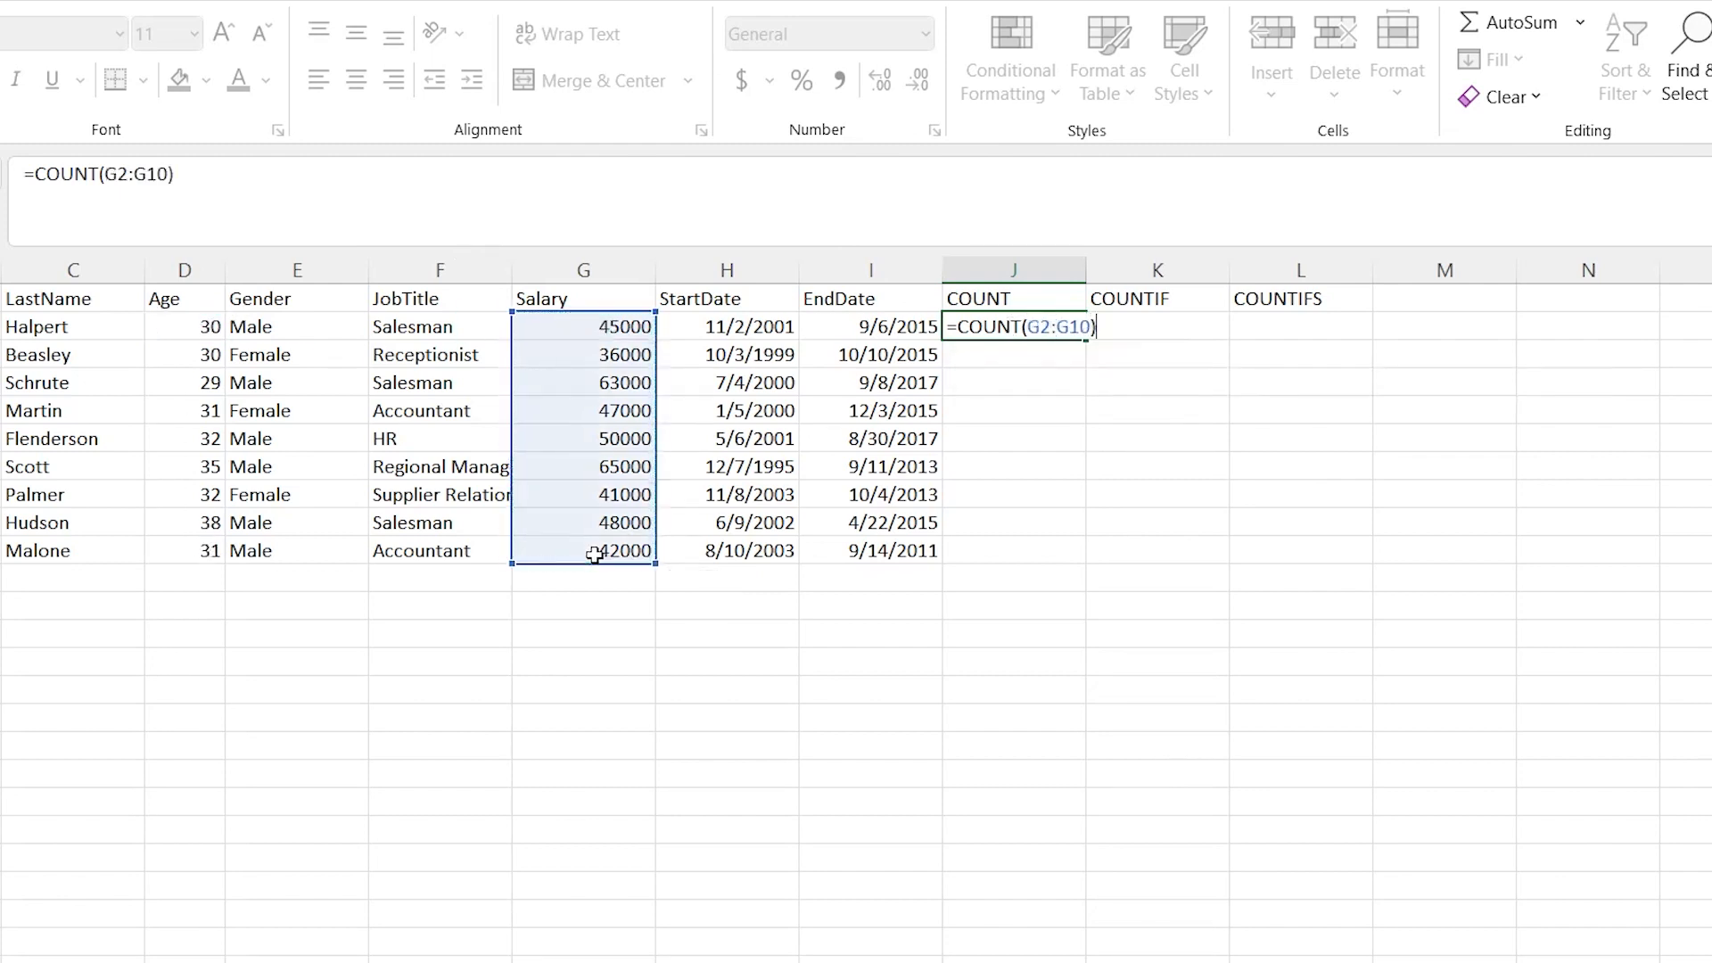
key(Return)
drag(623, 326, 600, 547)
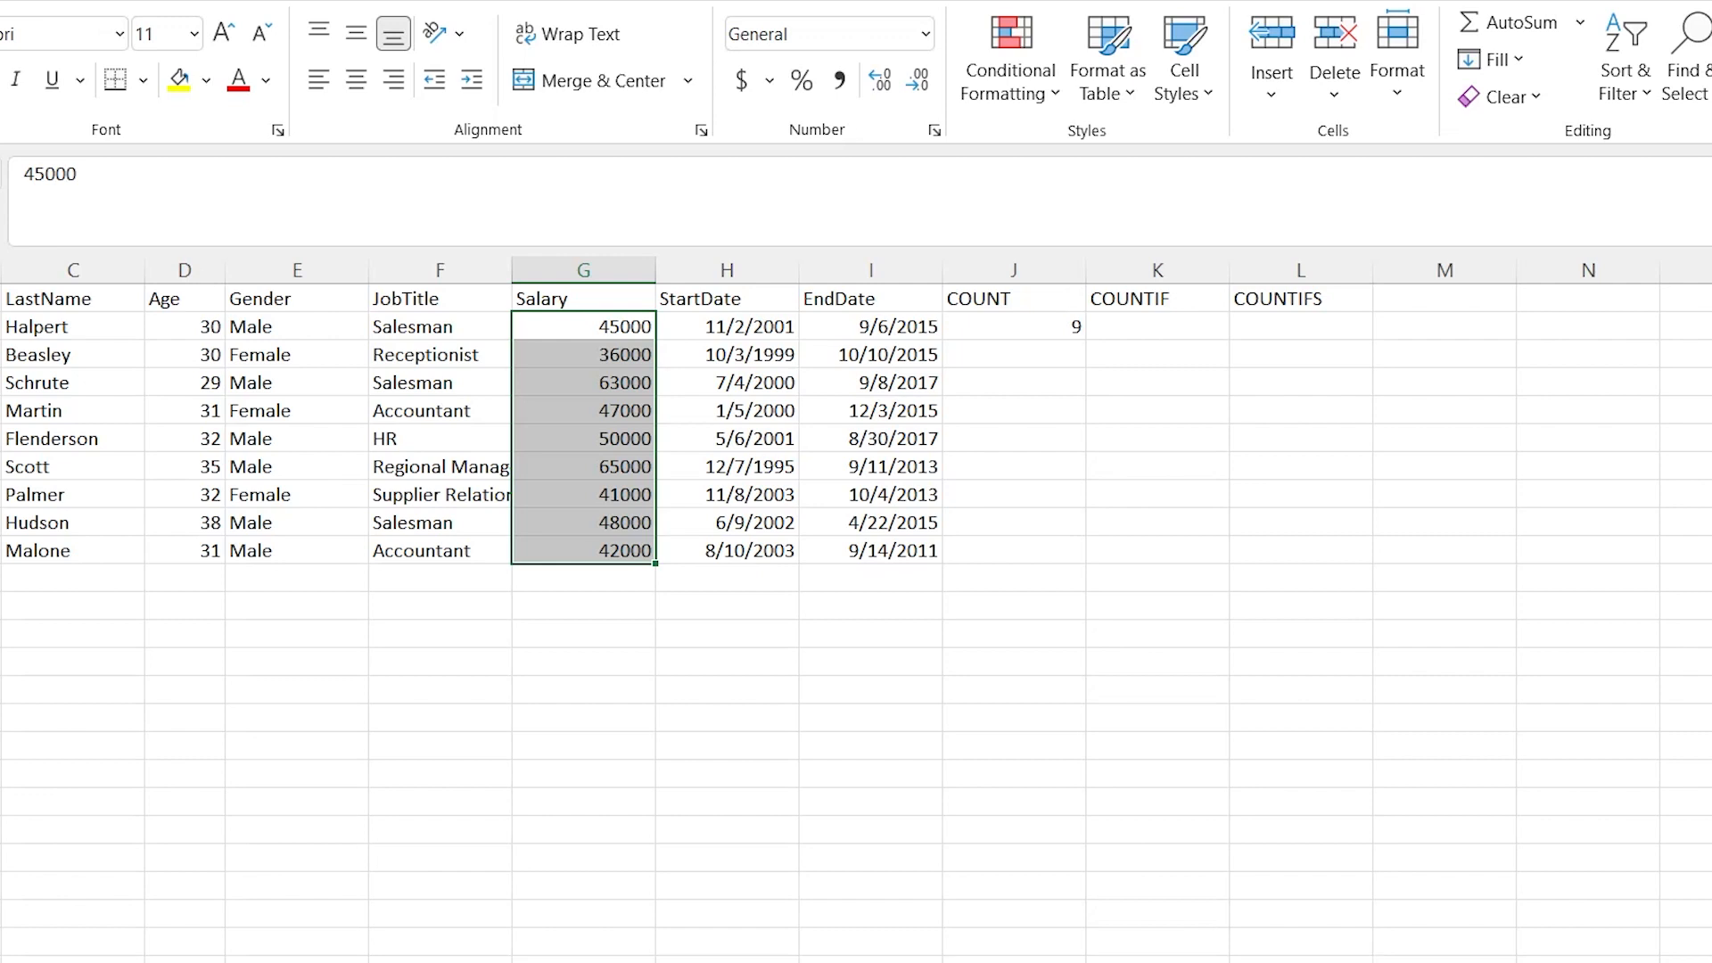
click(1008, 323)
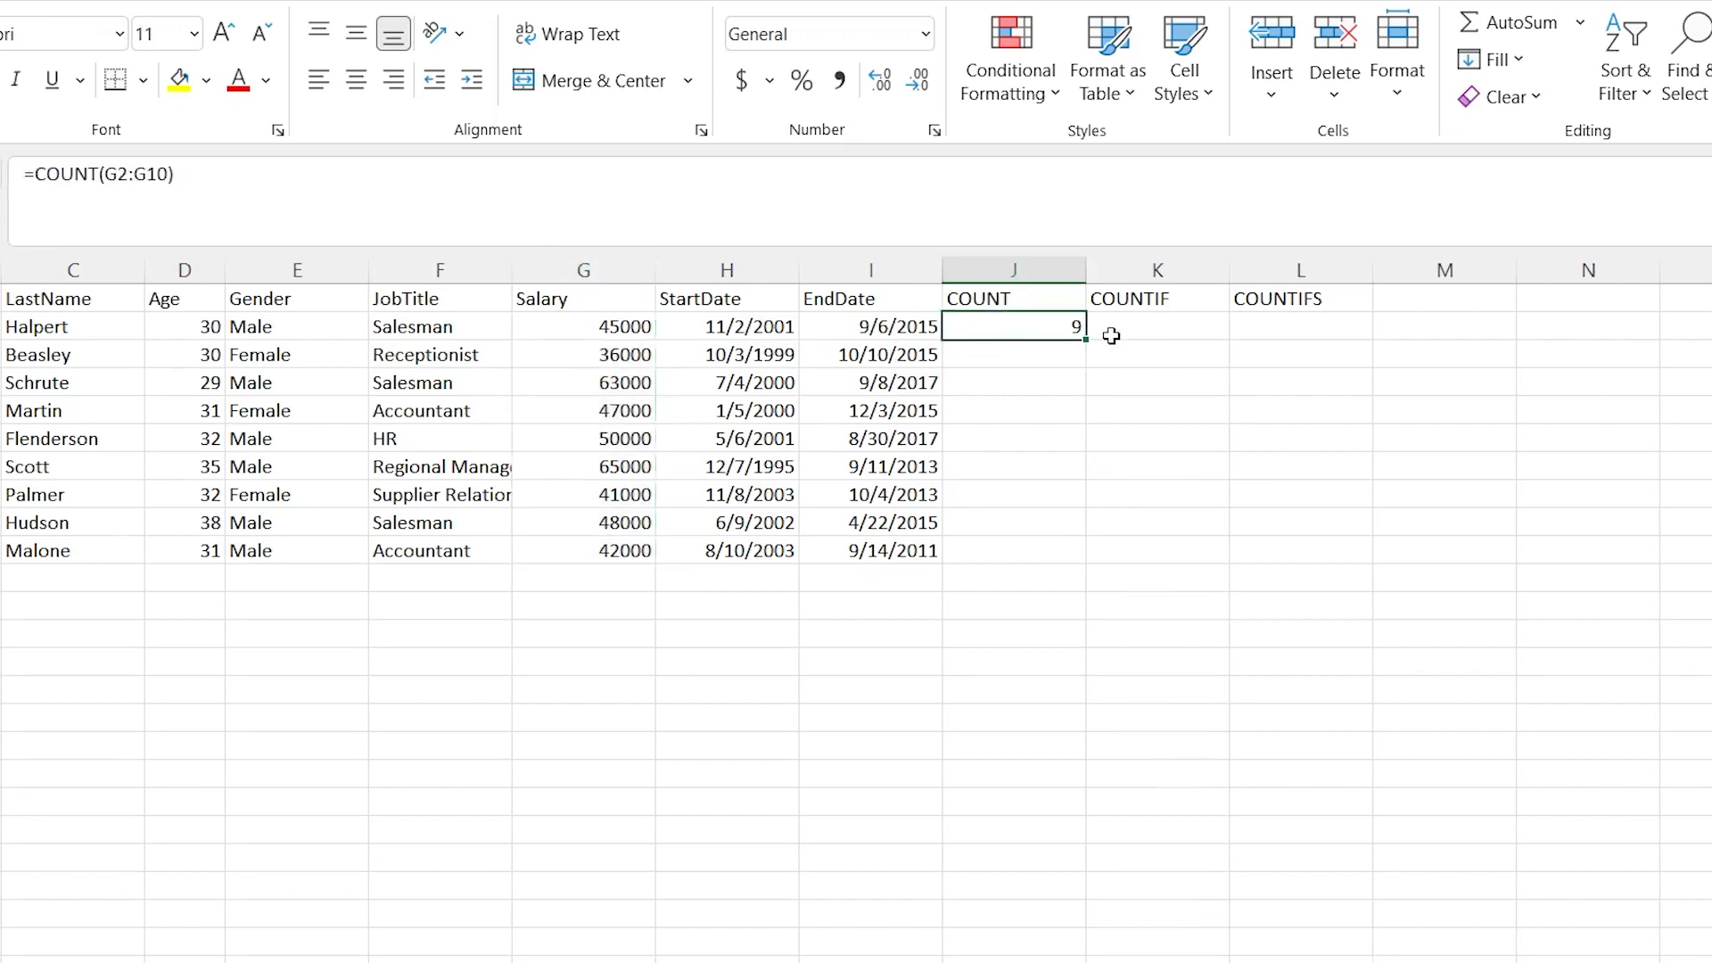
- Start a COUNTIF formula in K2 under the COUNTIF heading
click(1161, 327)
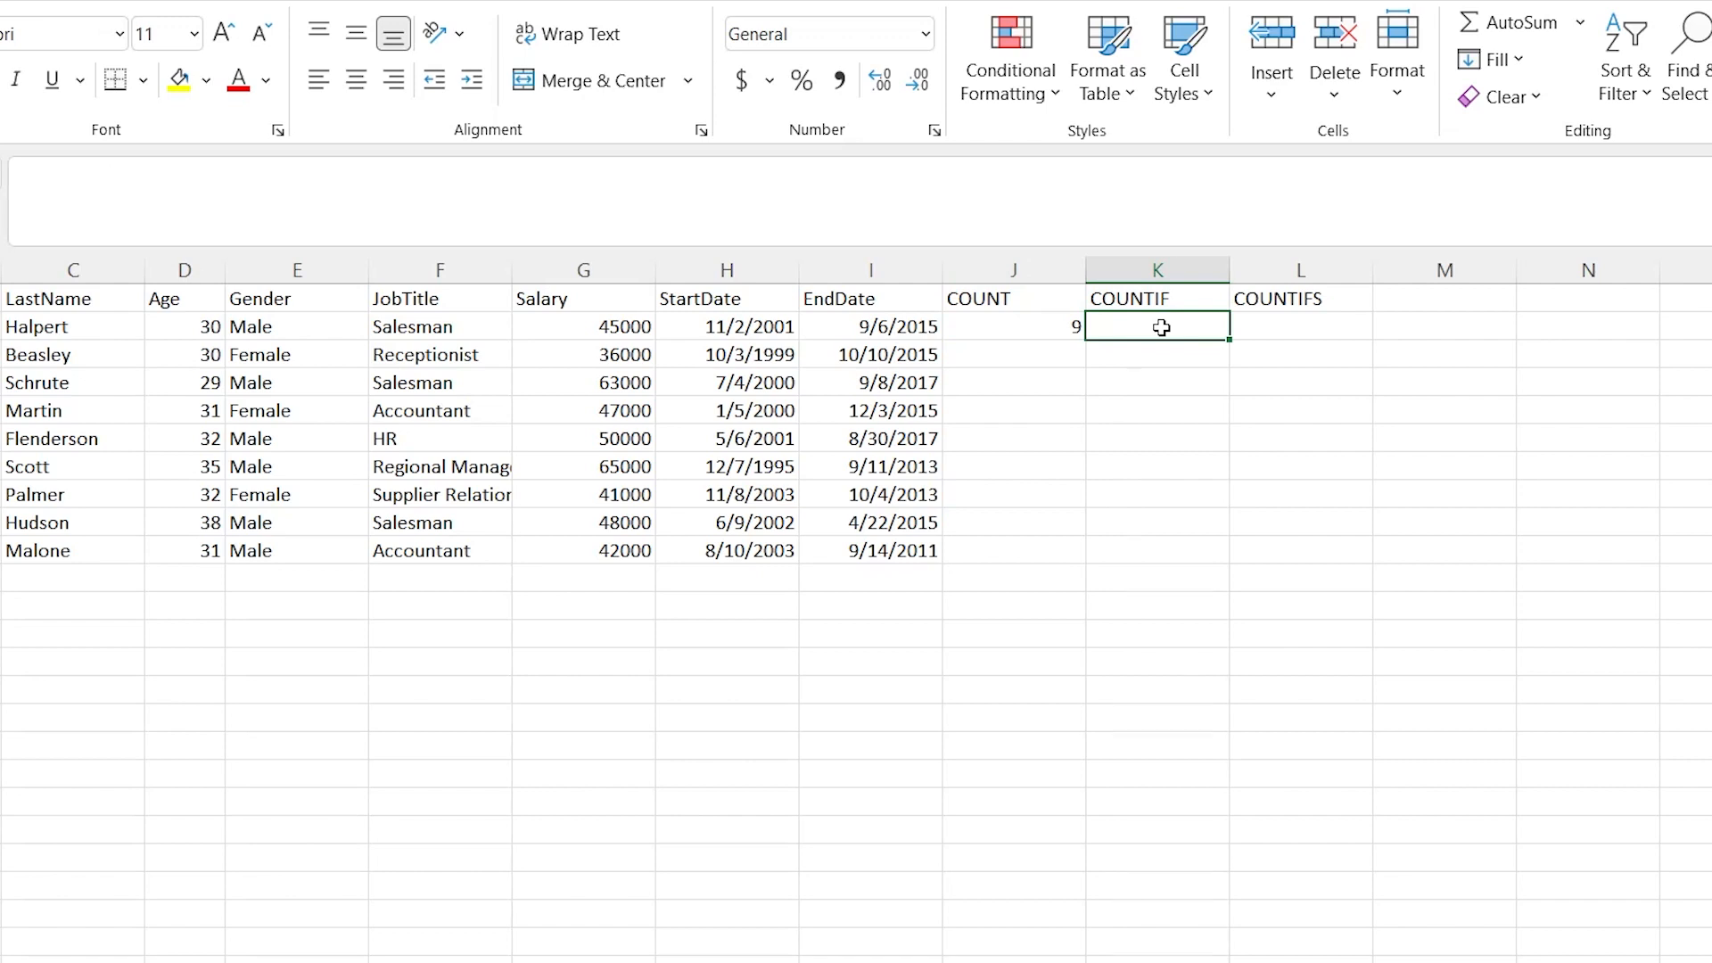
text(=)
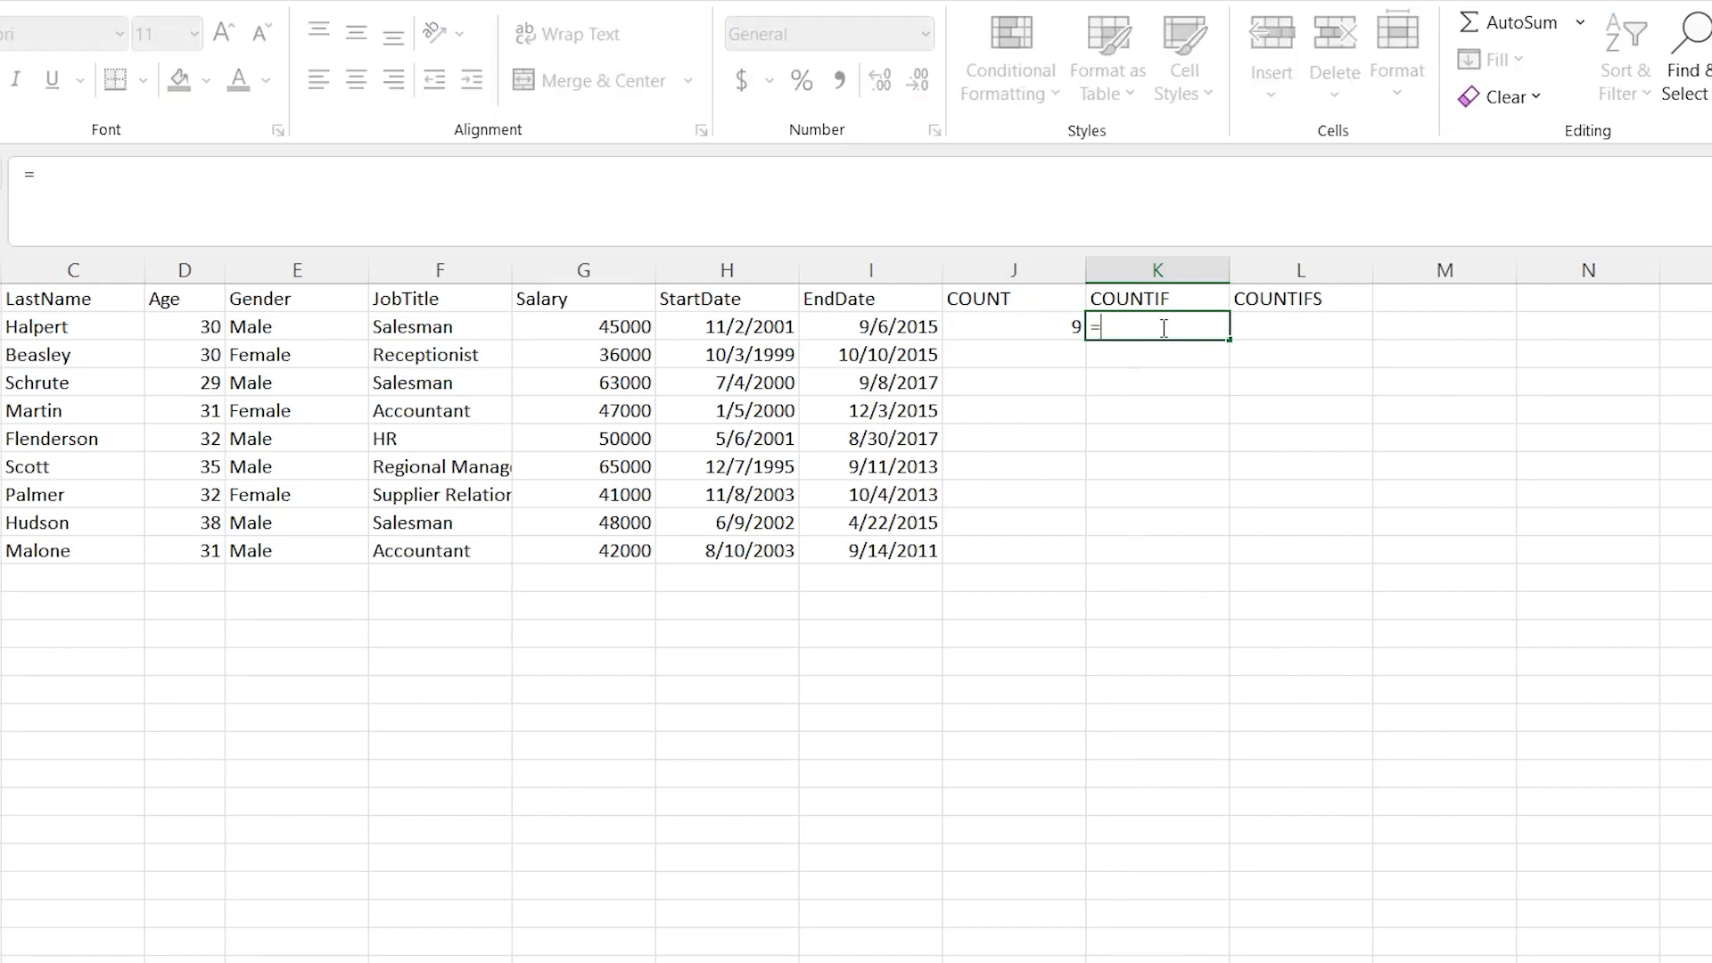
text(SOUNTIF)
key(BackSpace)
key(BackSpace)
key(BackSpace)
key(BackSpace)
key(BackSpace)
key(BackSpace)
key(BackSpace)
text(COUN)
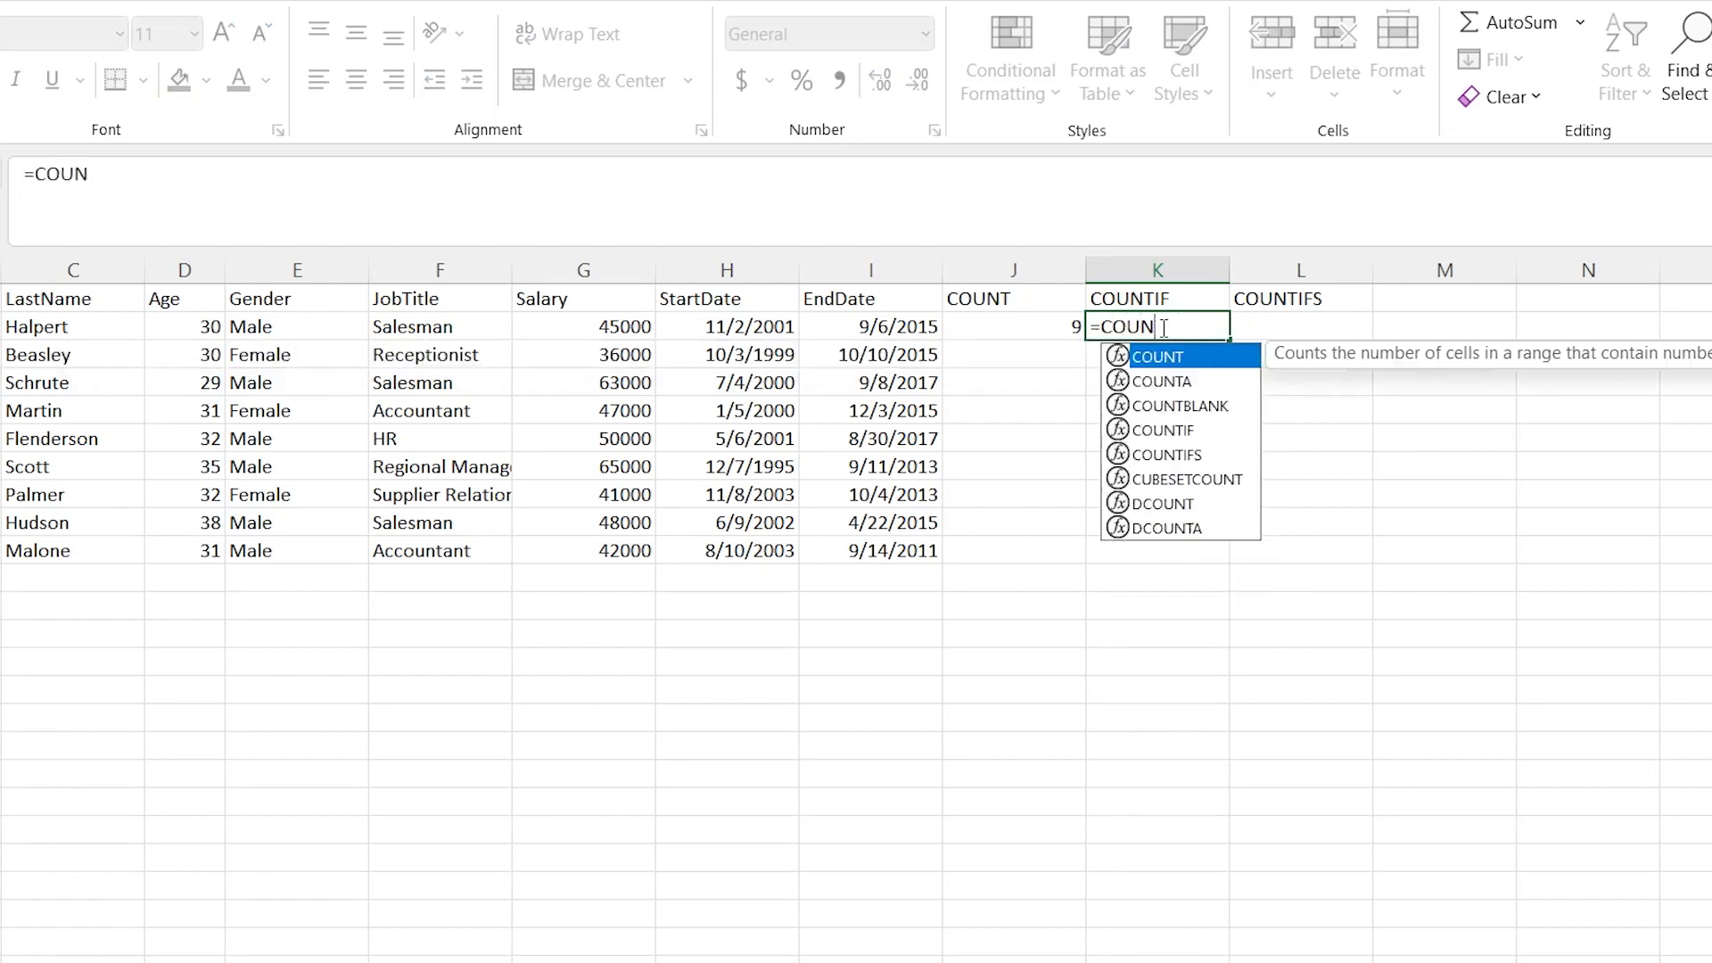
text(TIF()
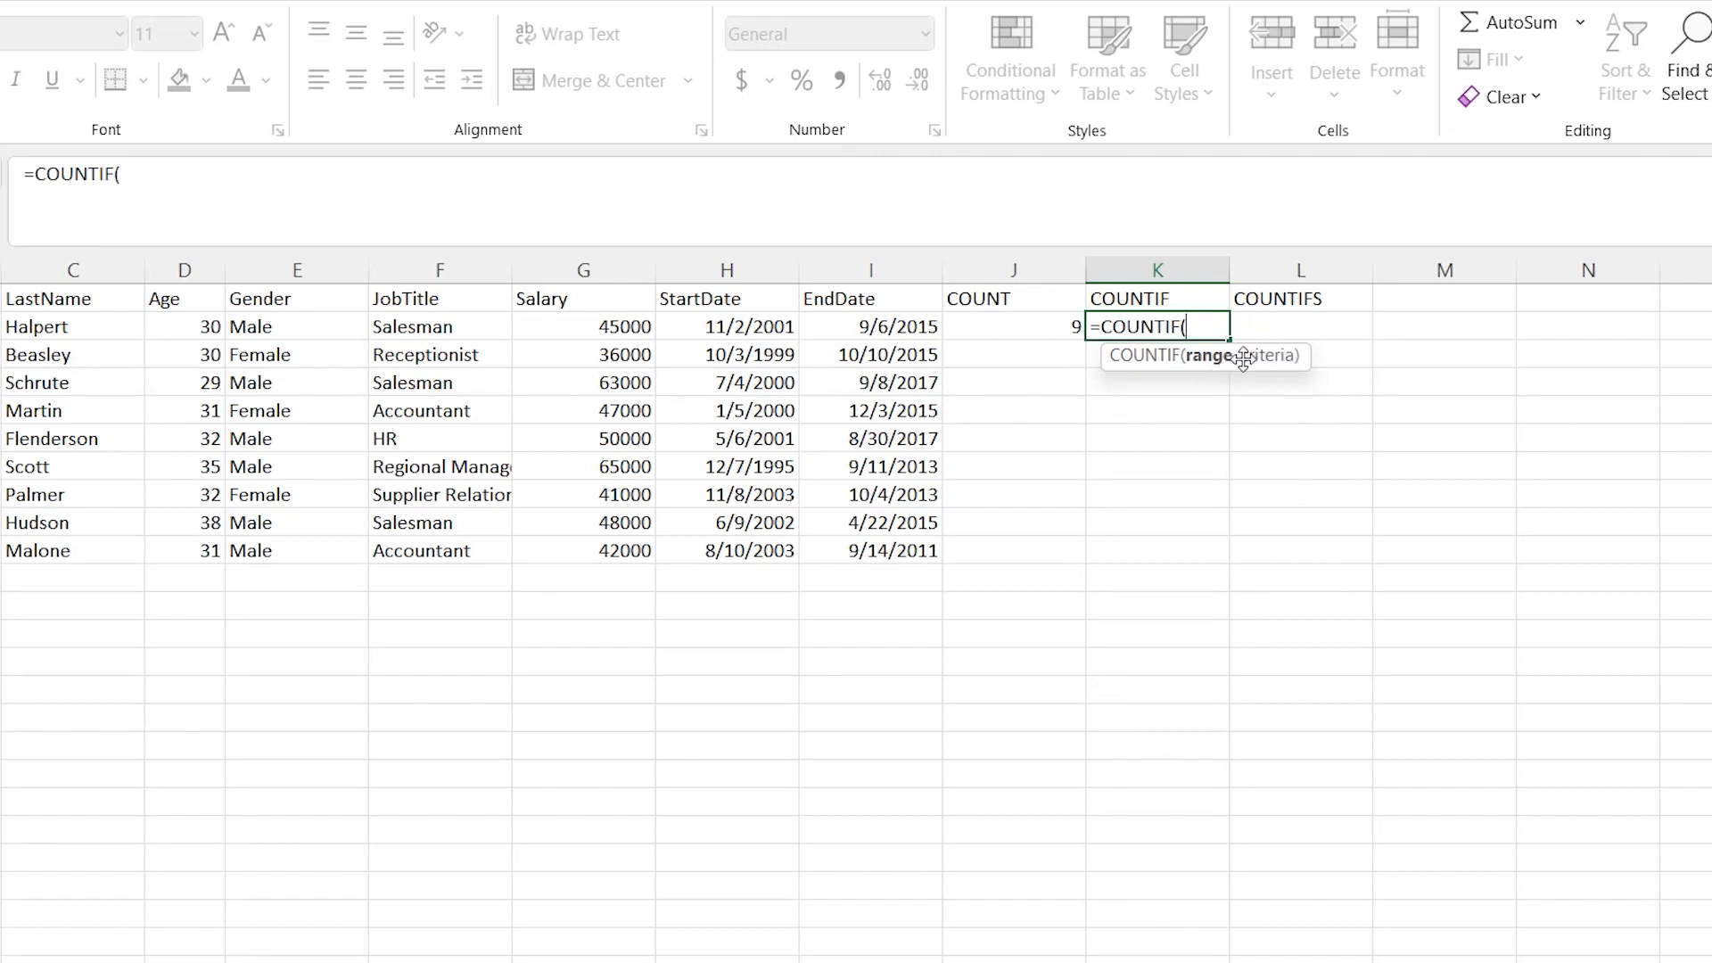
- Complete the COUNTIF formula with the Salary range G2:G10 and the criterion ">45000", enter it and review K2
click(568, 322)
shift+click(621, 553)
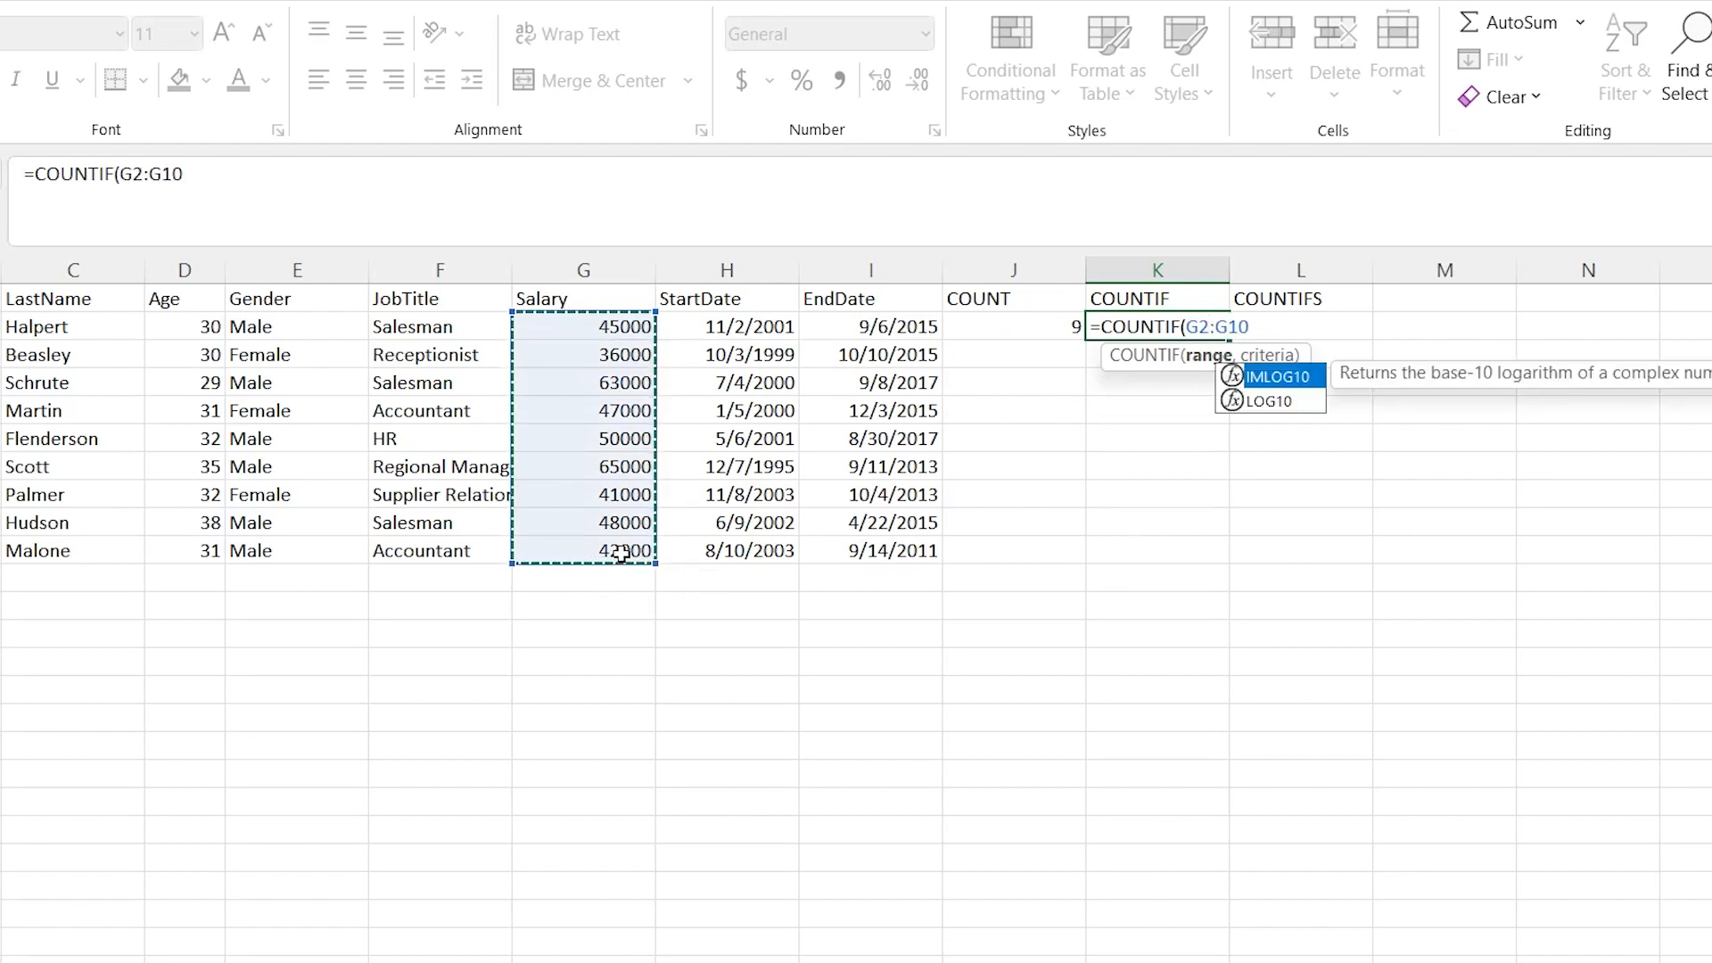
click(622, 553)
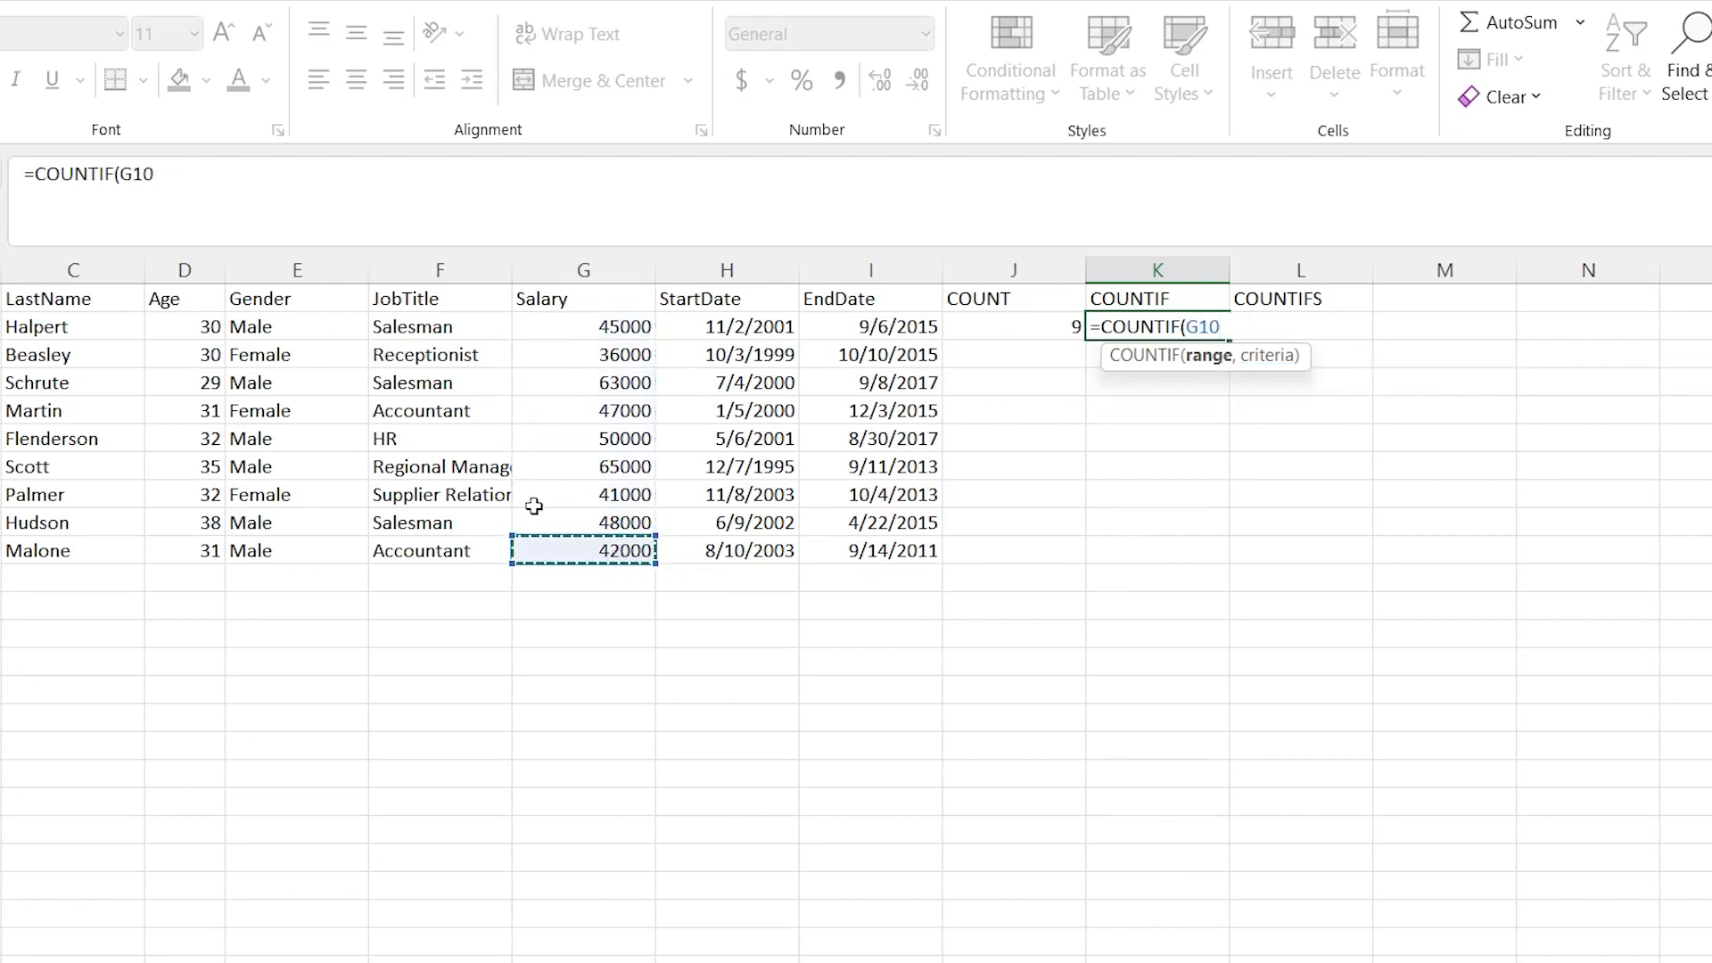
shift+click(615, 328)
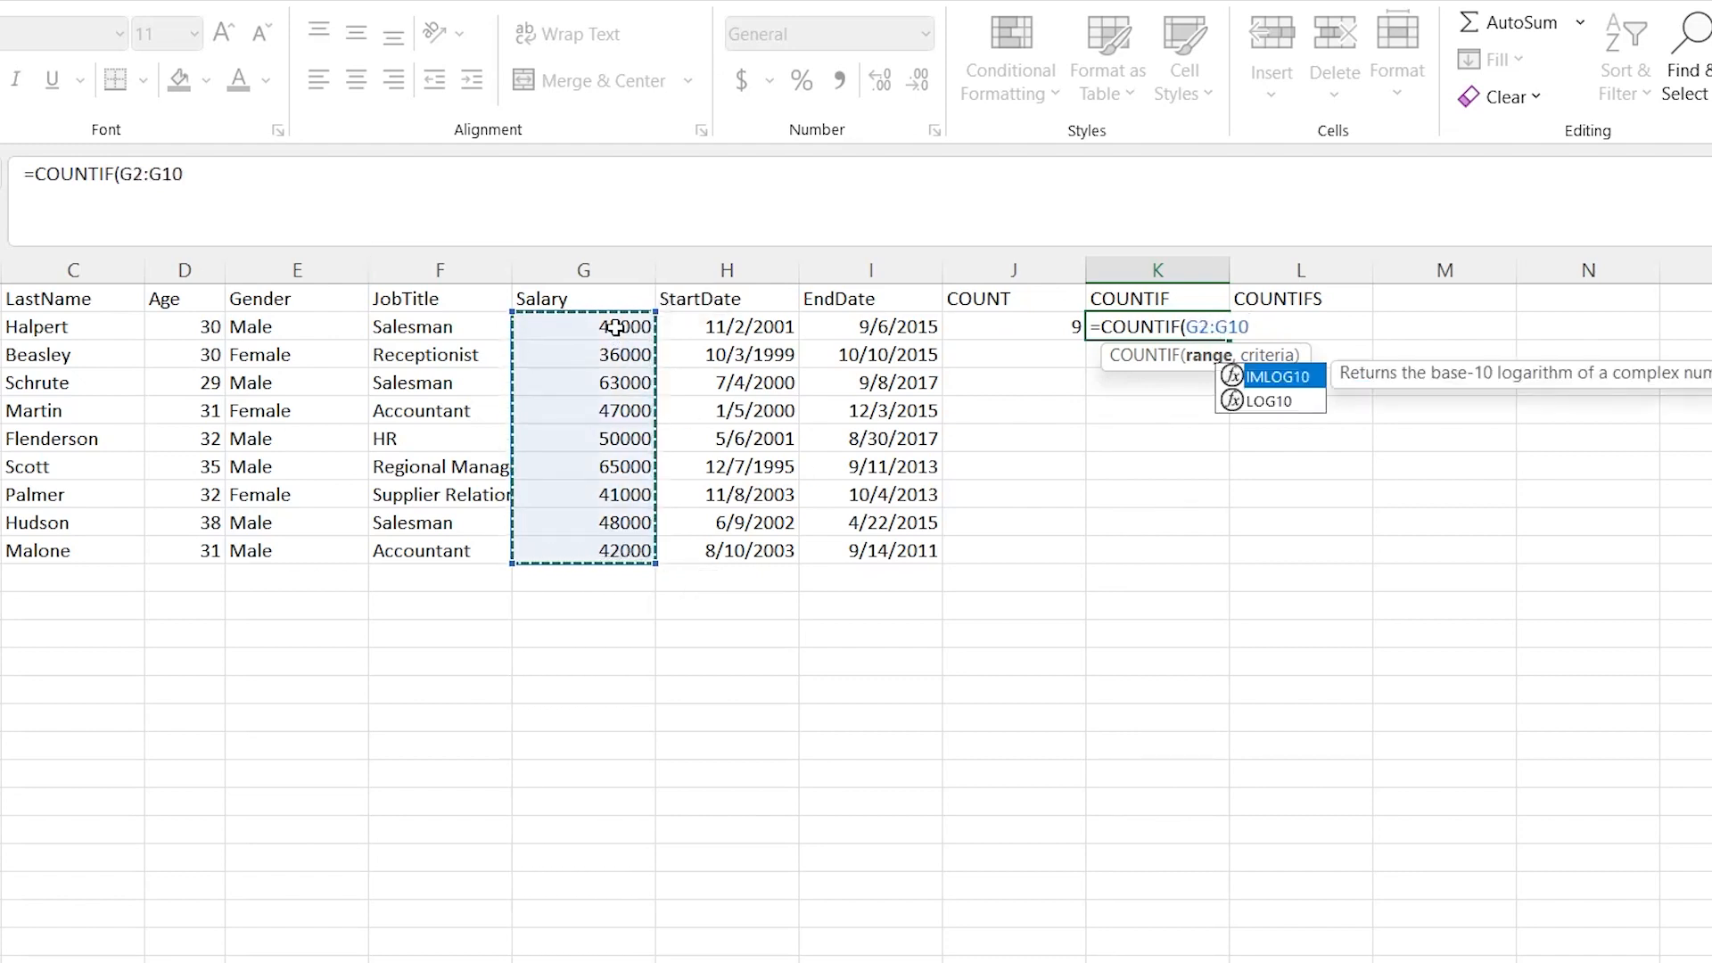
text(,)
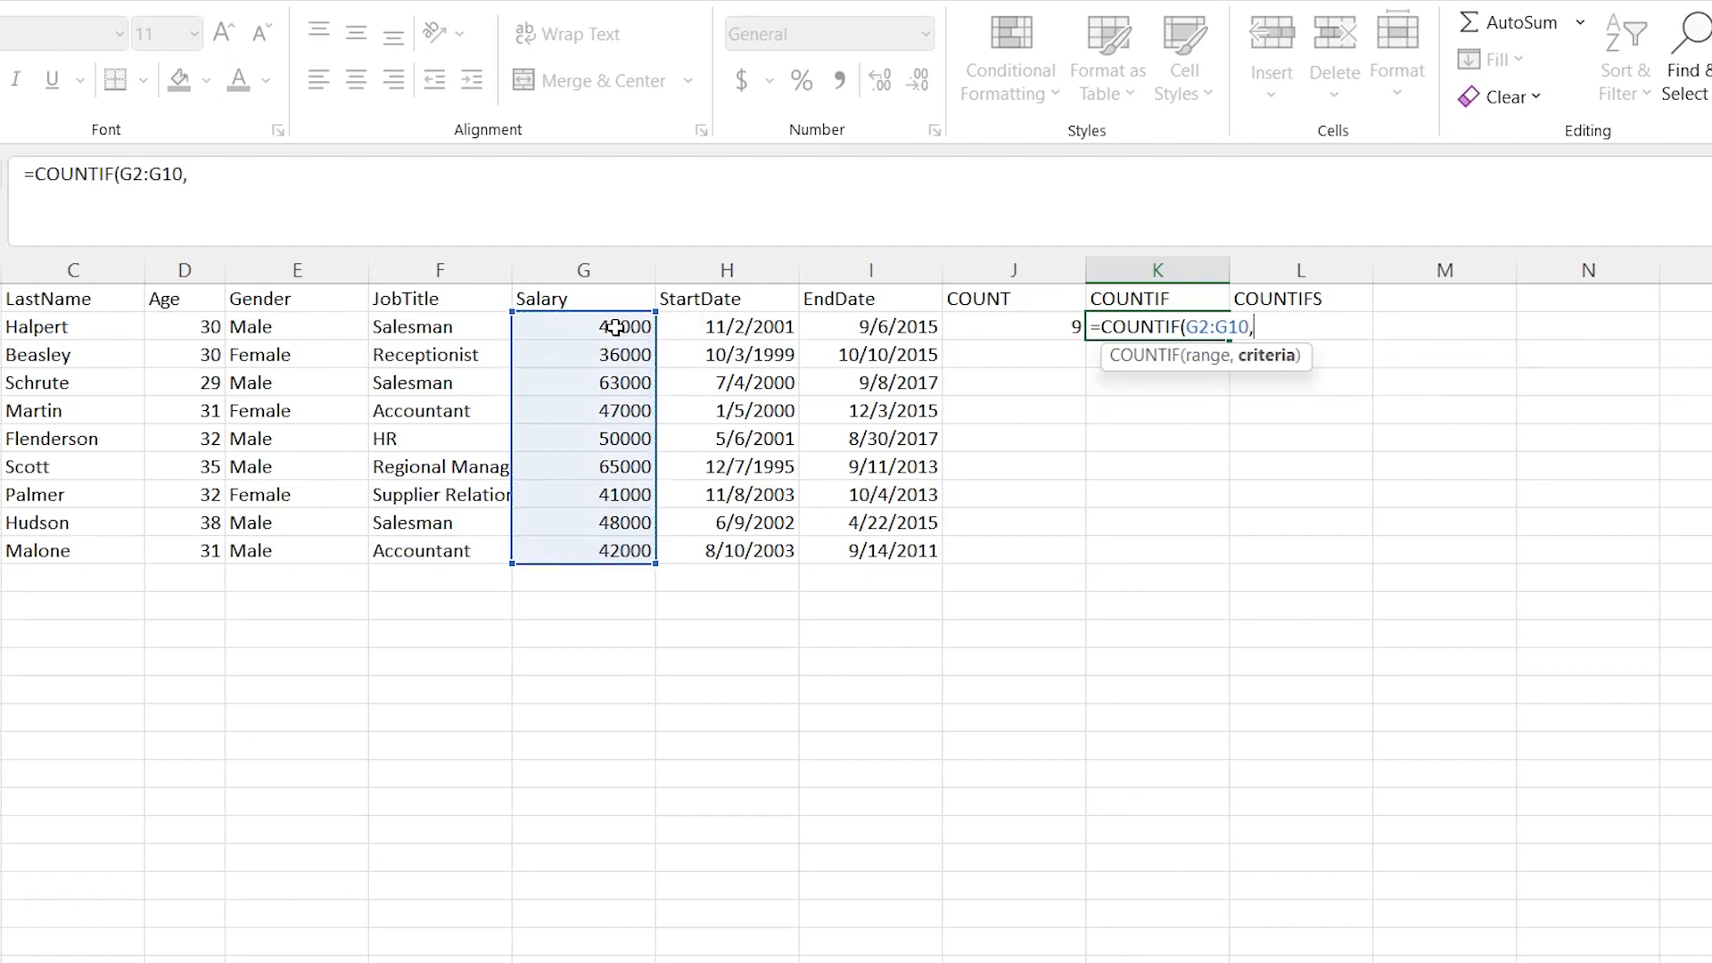
text(">45000"))
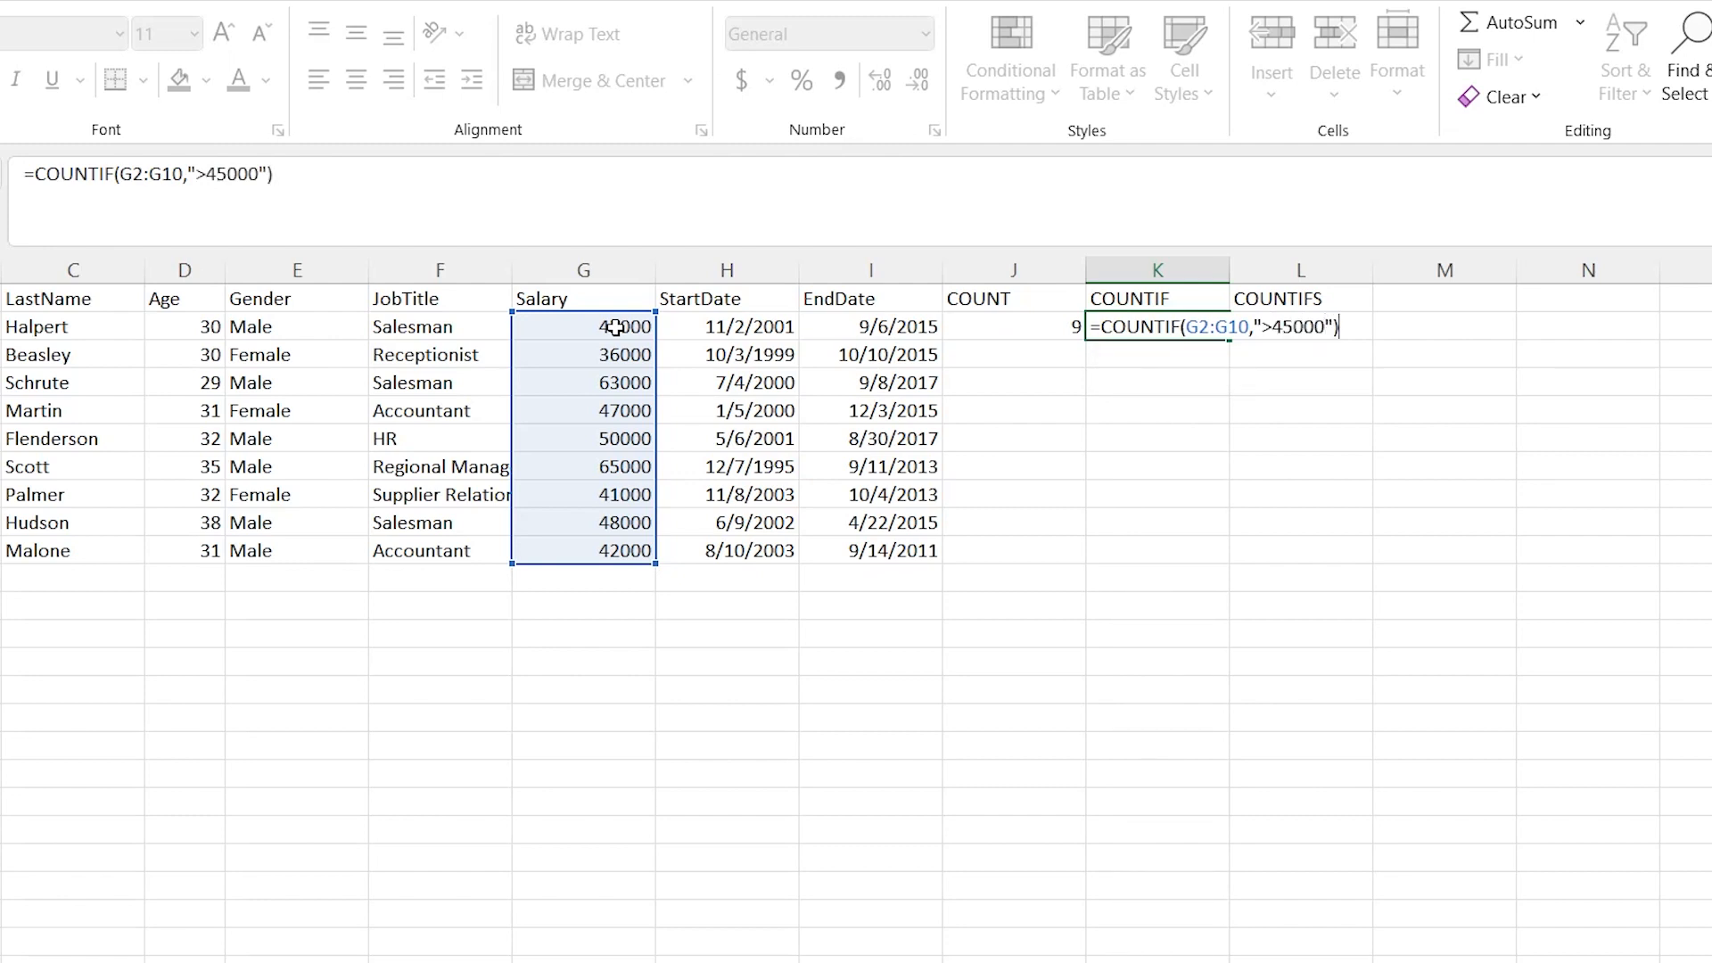
key(Return)
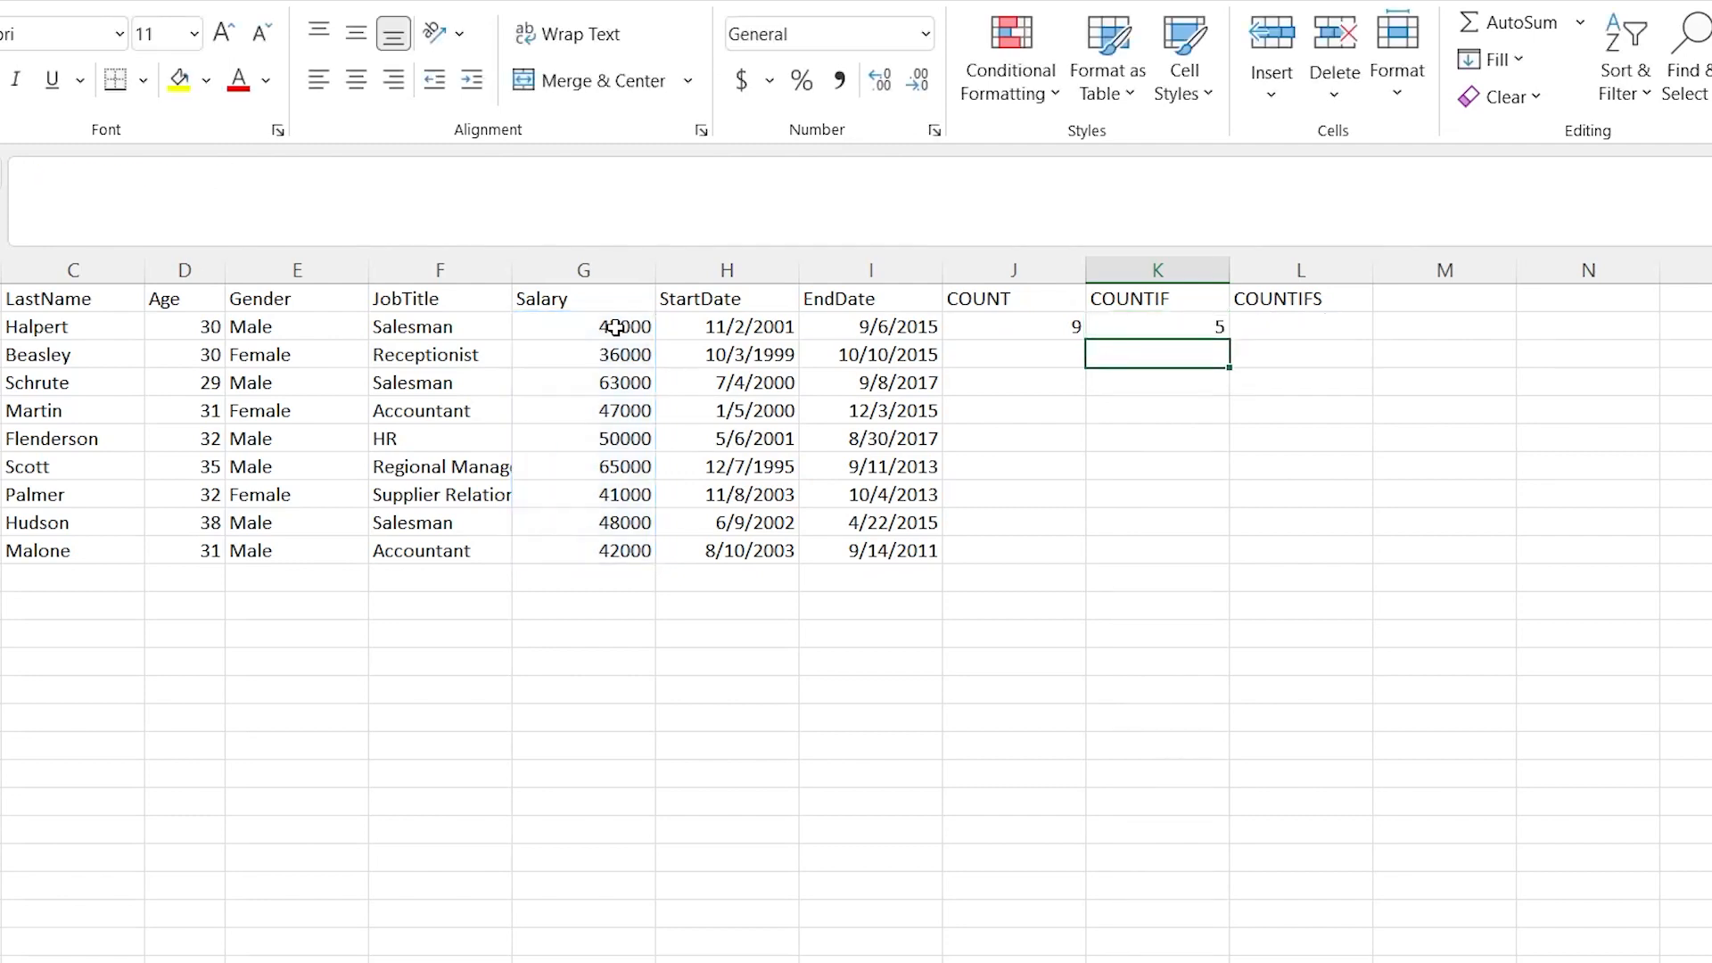
click(1194, 327)
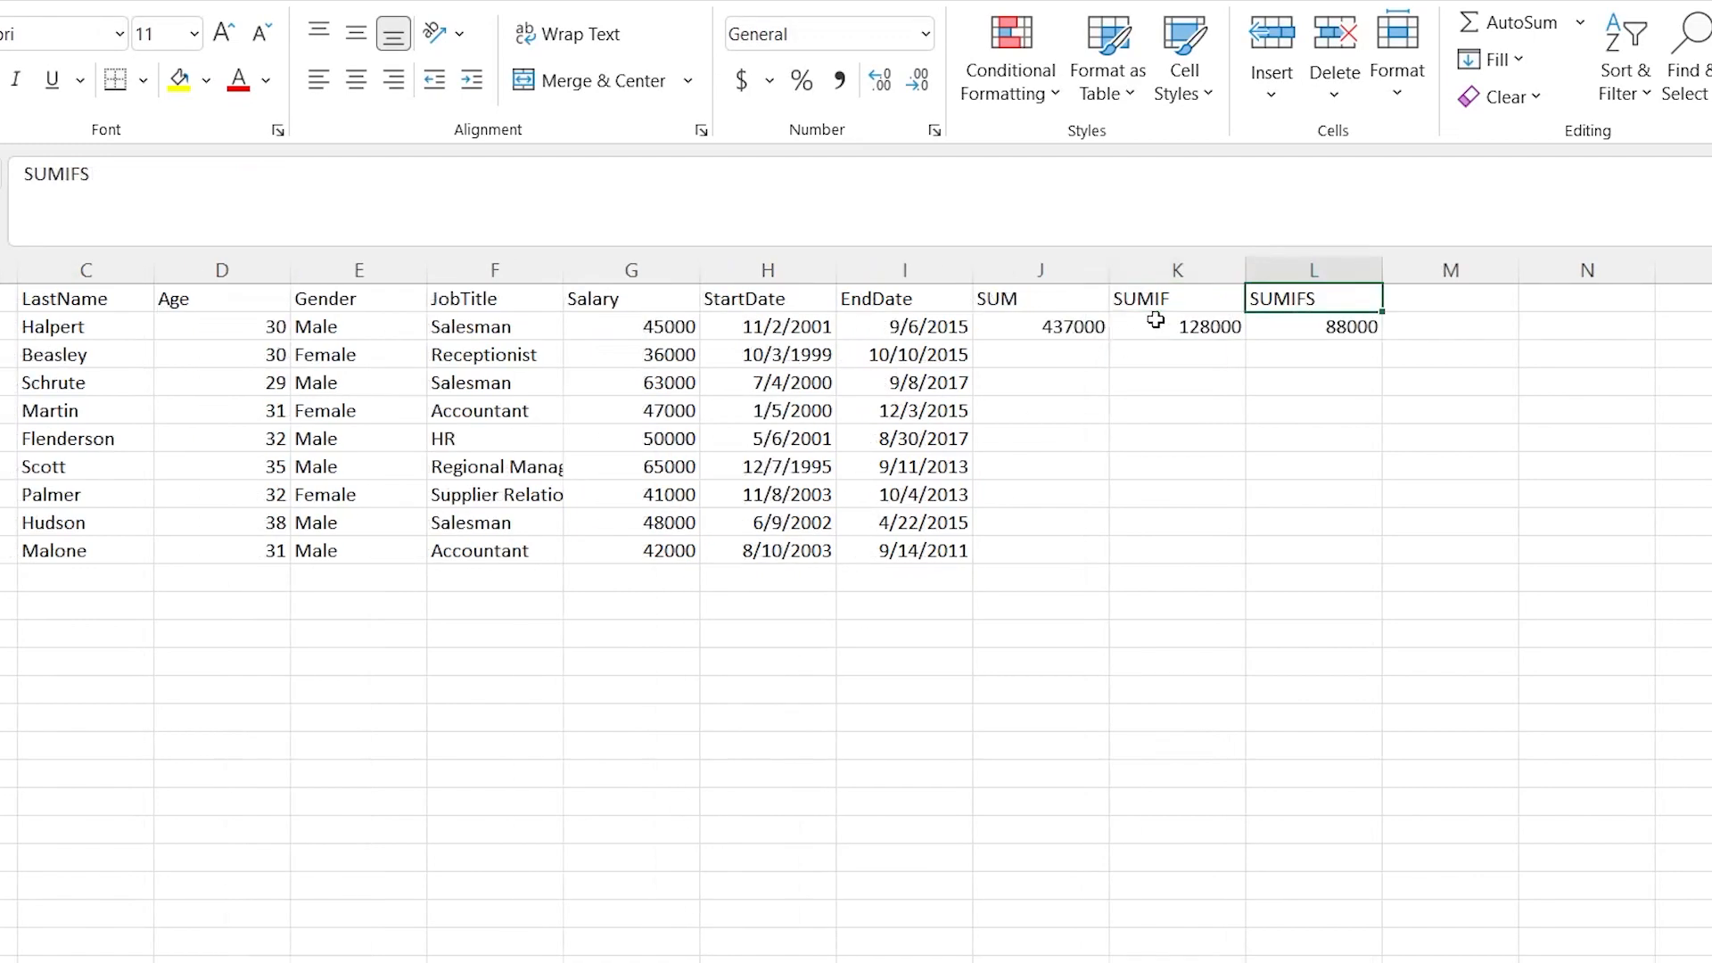
click(1152, 323)
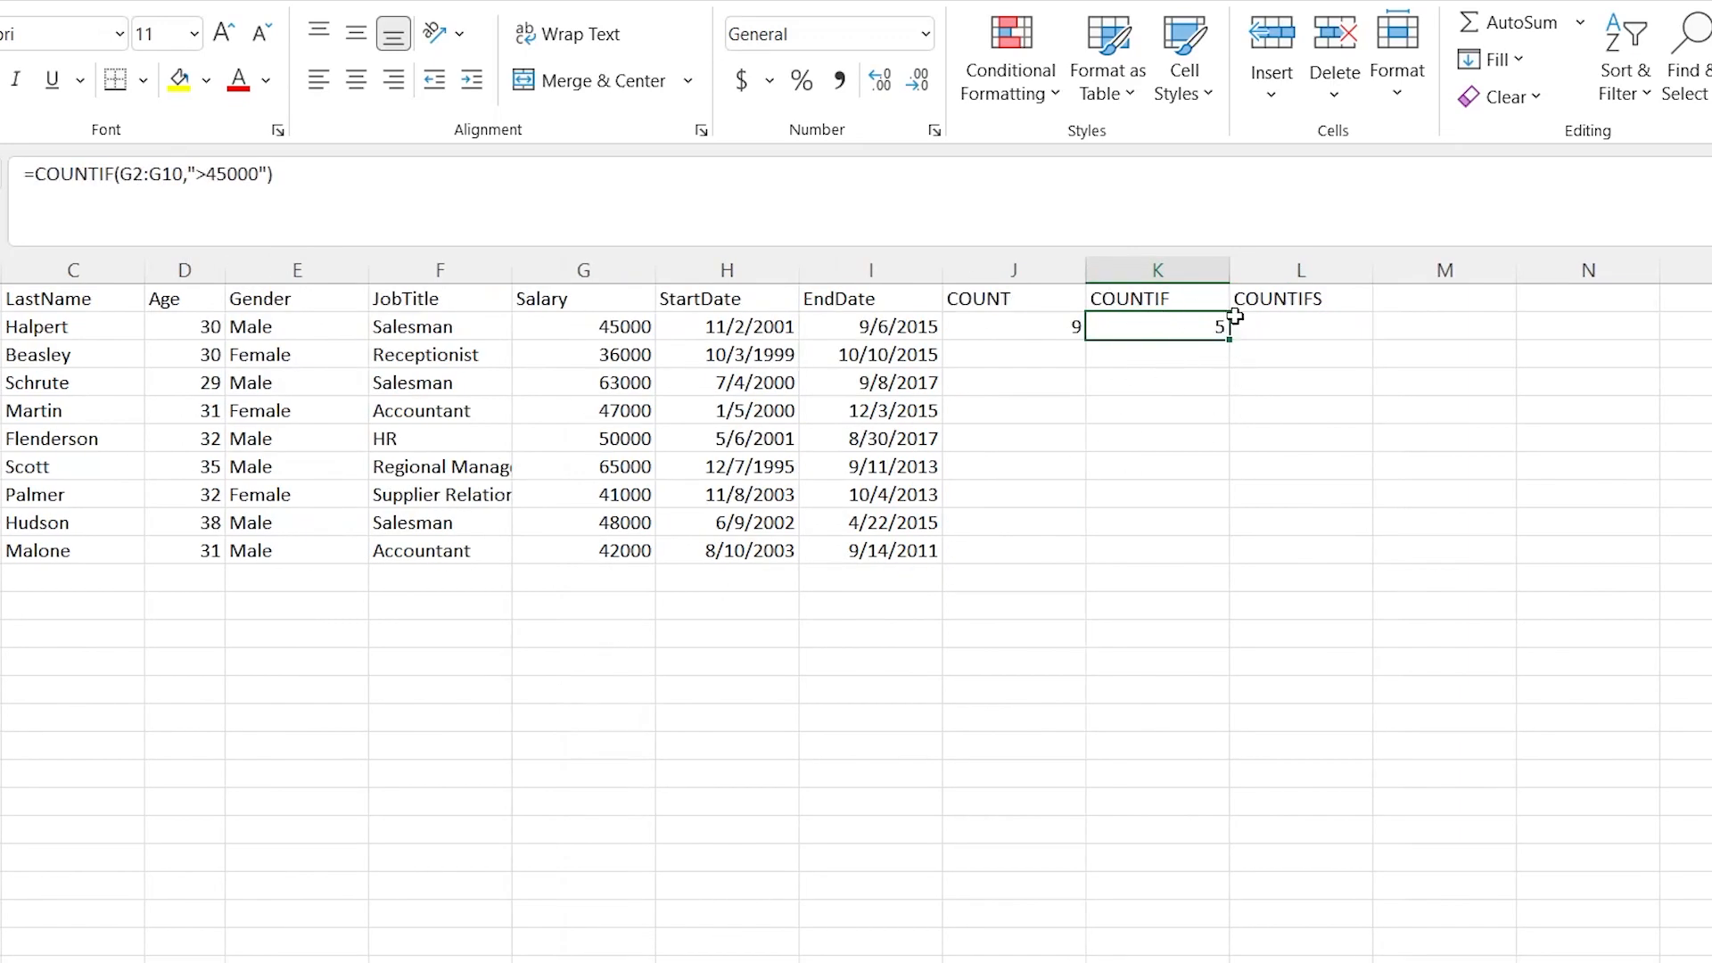
- Start a COUNTIFS formula in L2 with the EmployeeID range A2:A10 and the criterion ">1005" as the first condition
click(1276, 328)
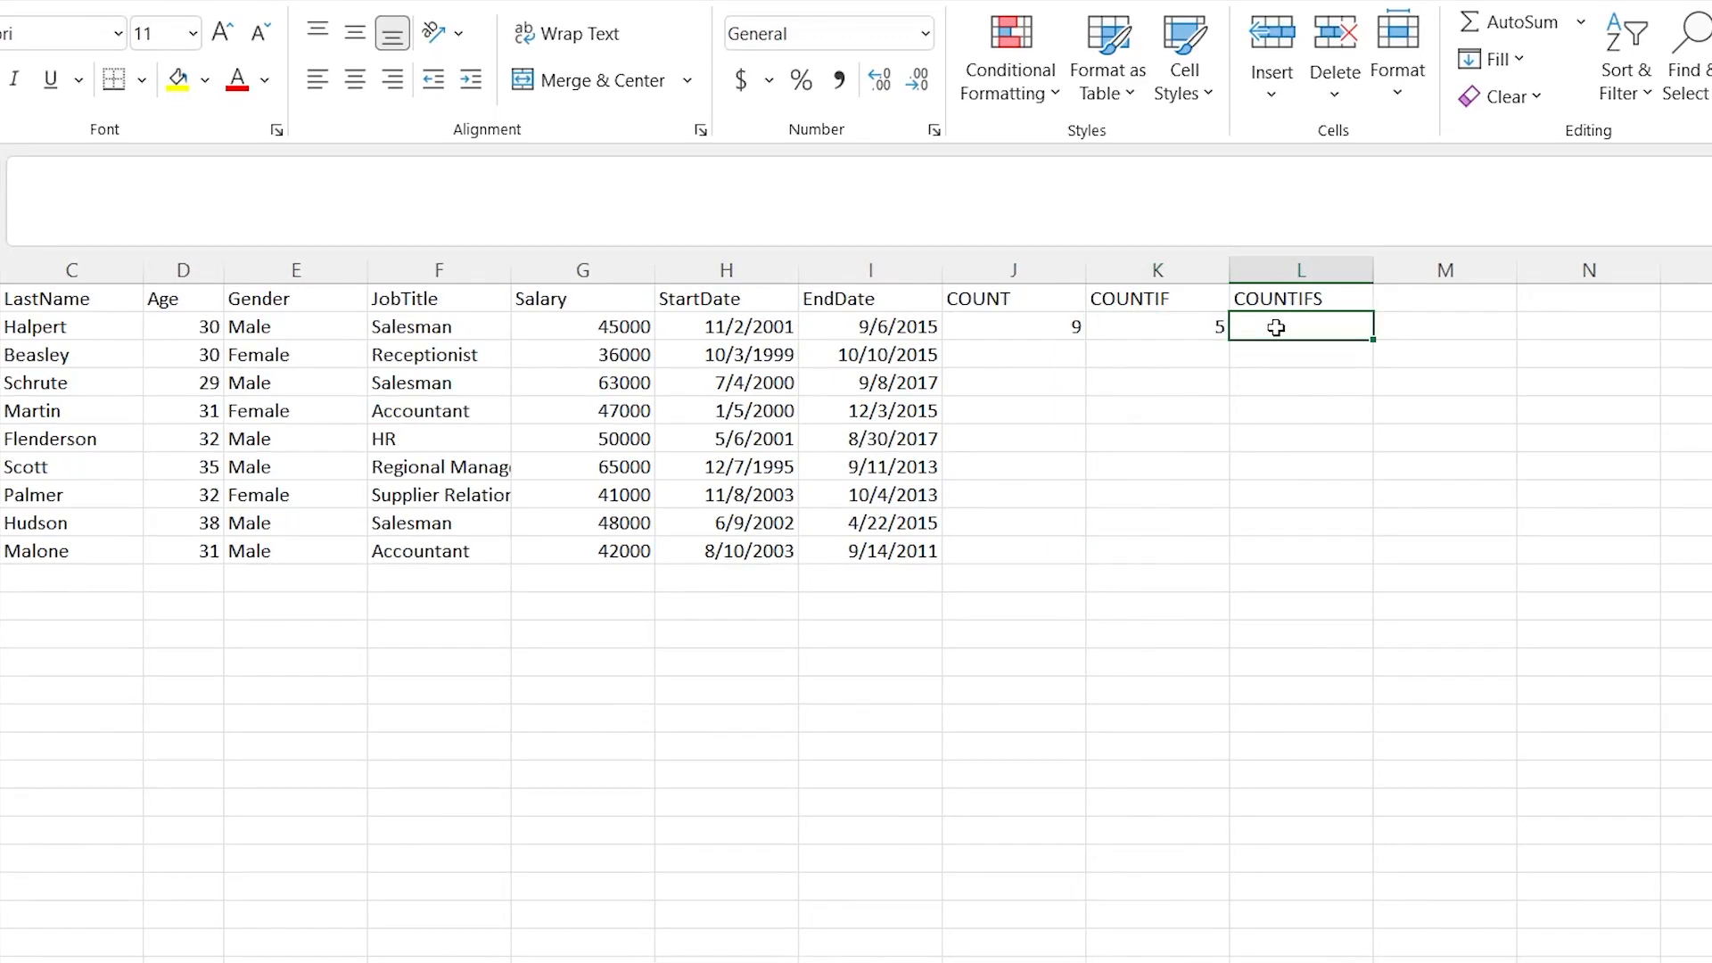
text(=COUNTIFS)
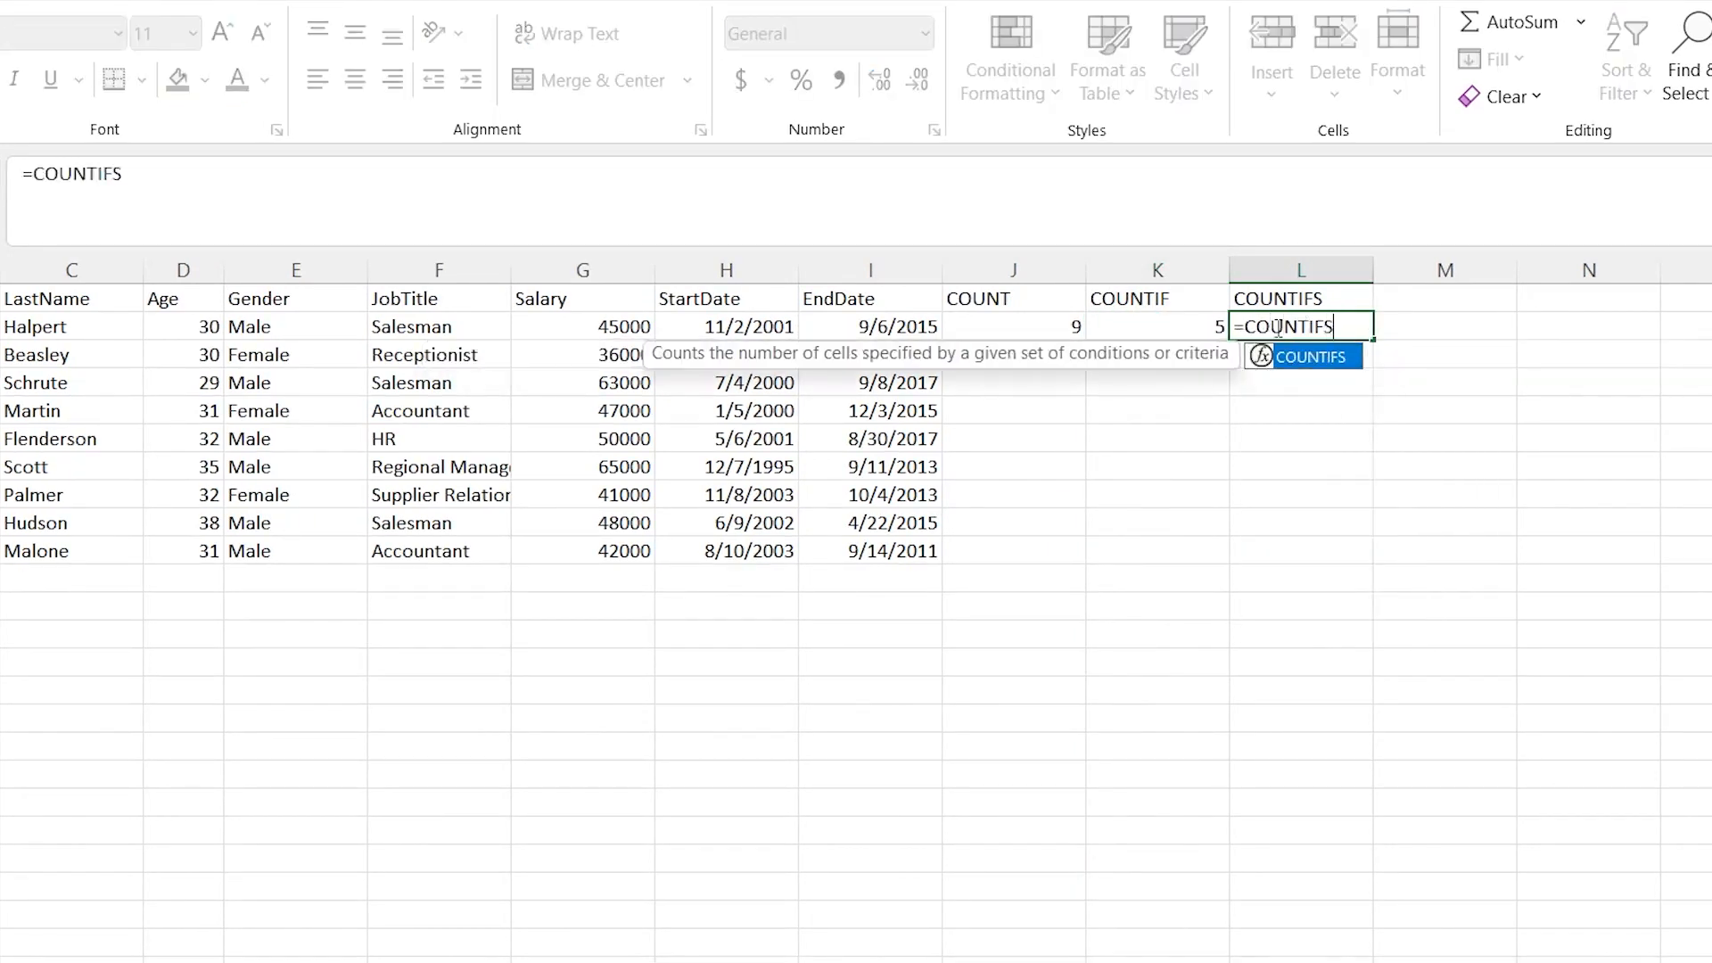
text(()
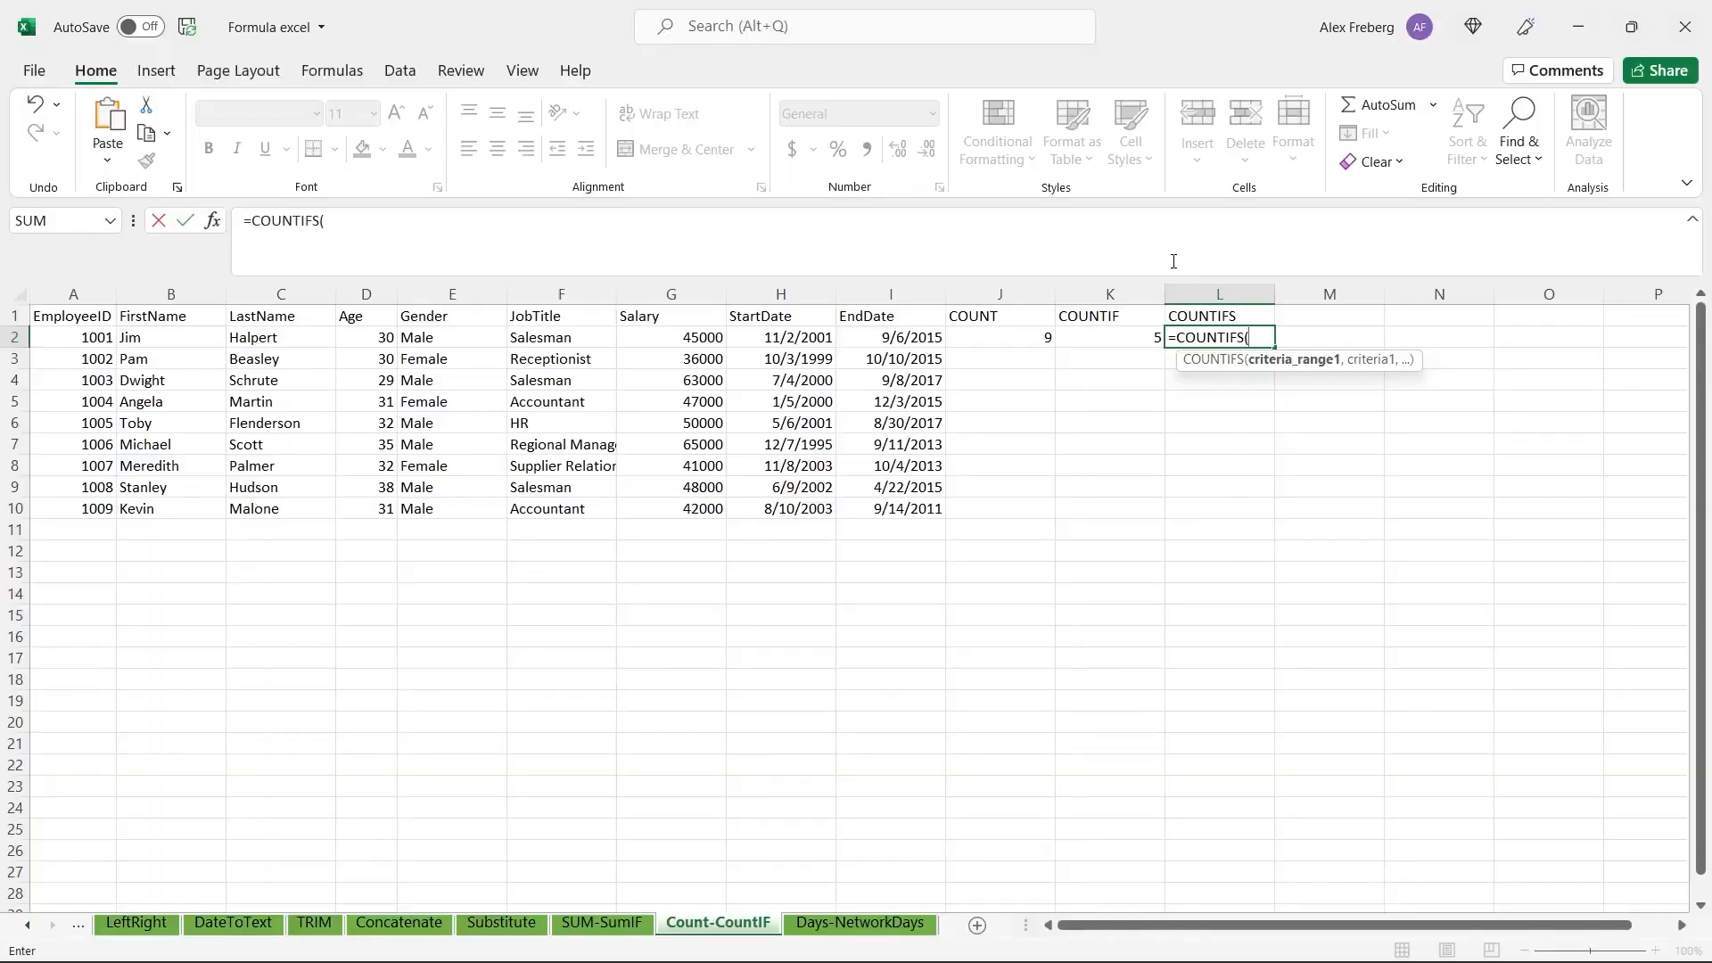
click(713, 337)
click(77, 337)
shift+click(95, 508)
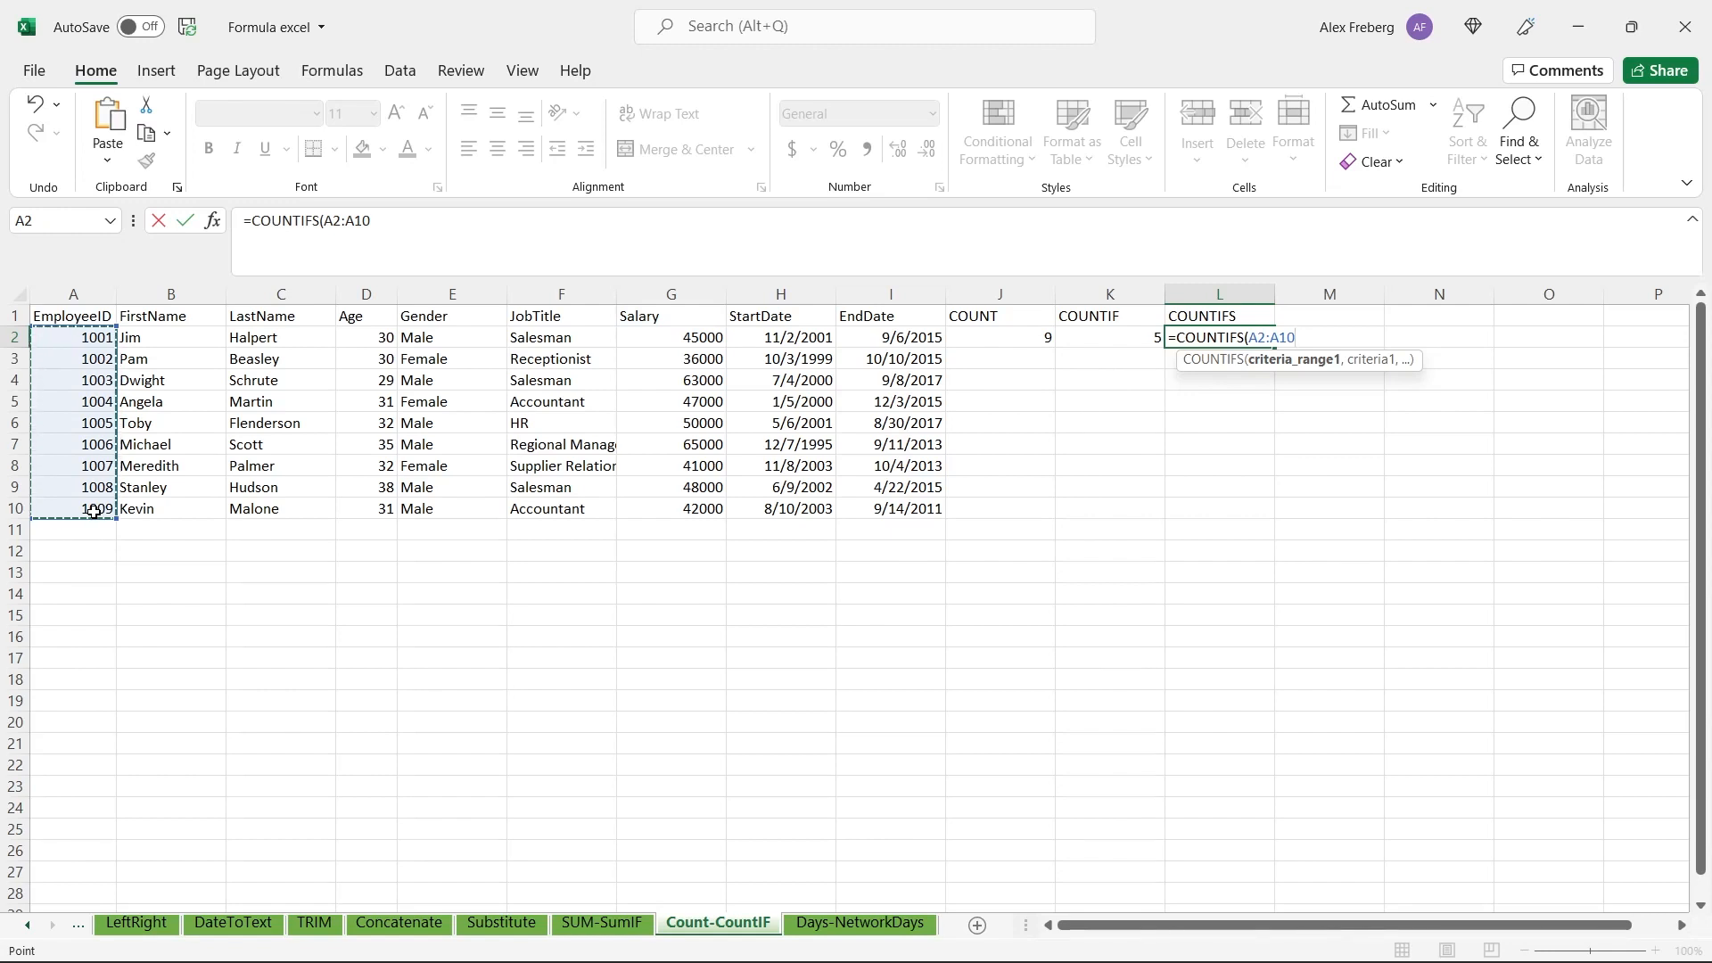
text(,)
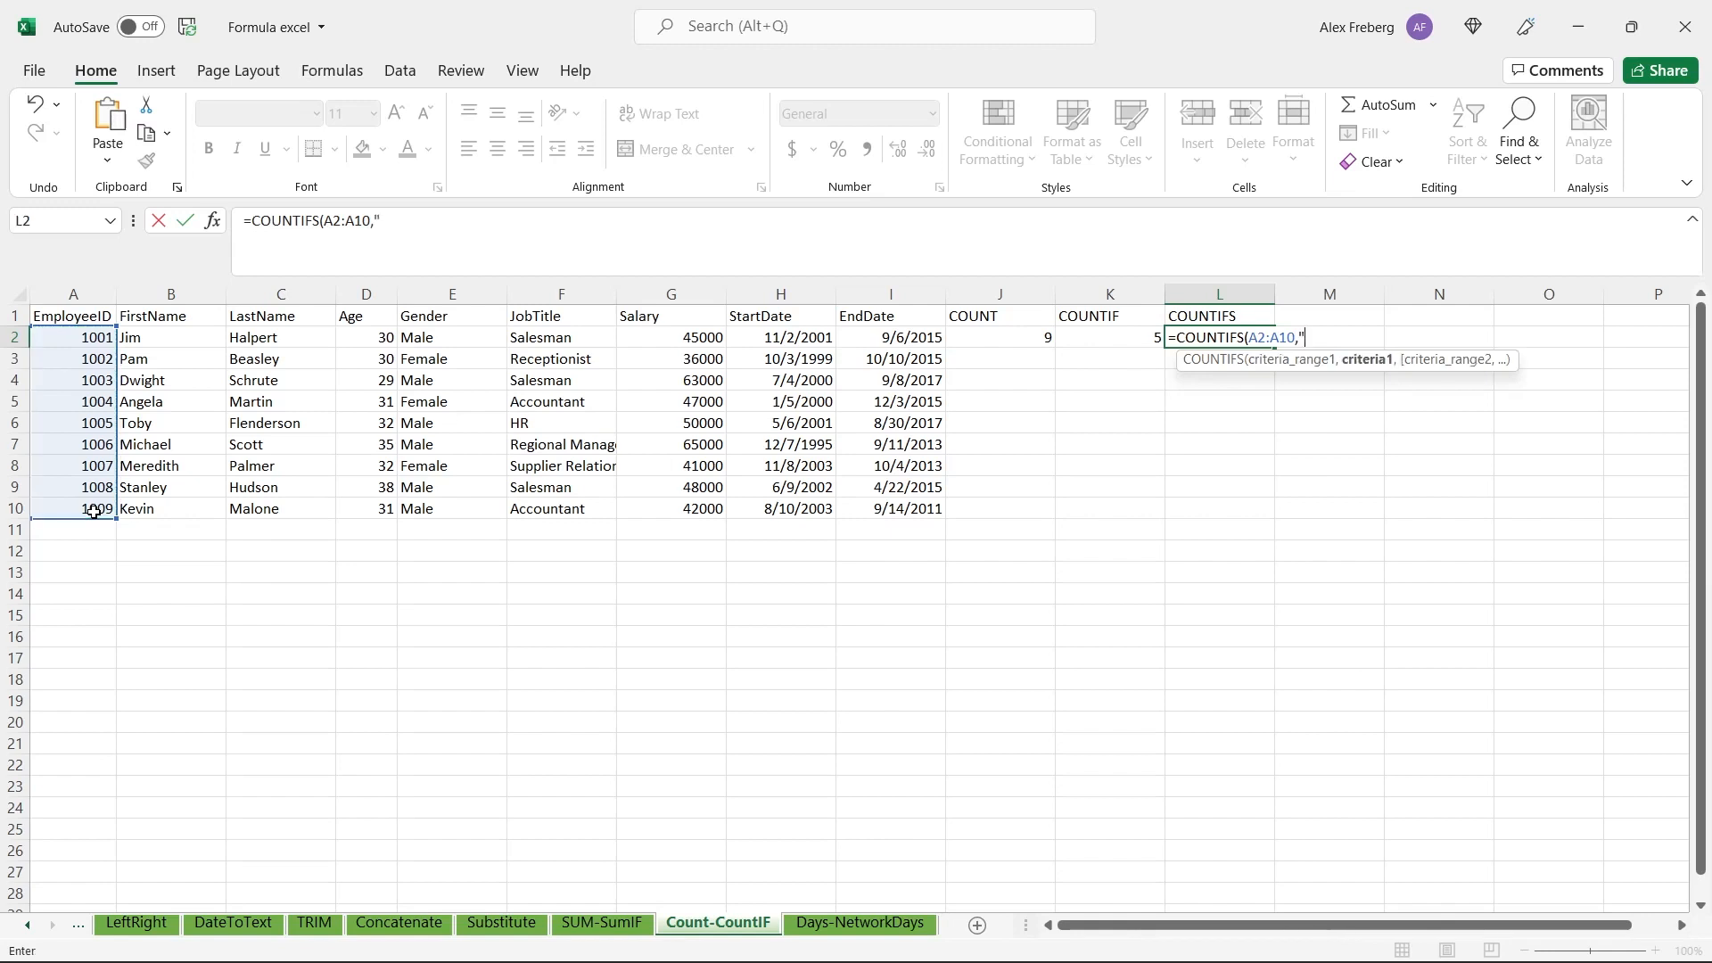
text(">1005",)
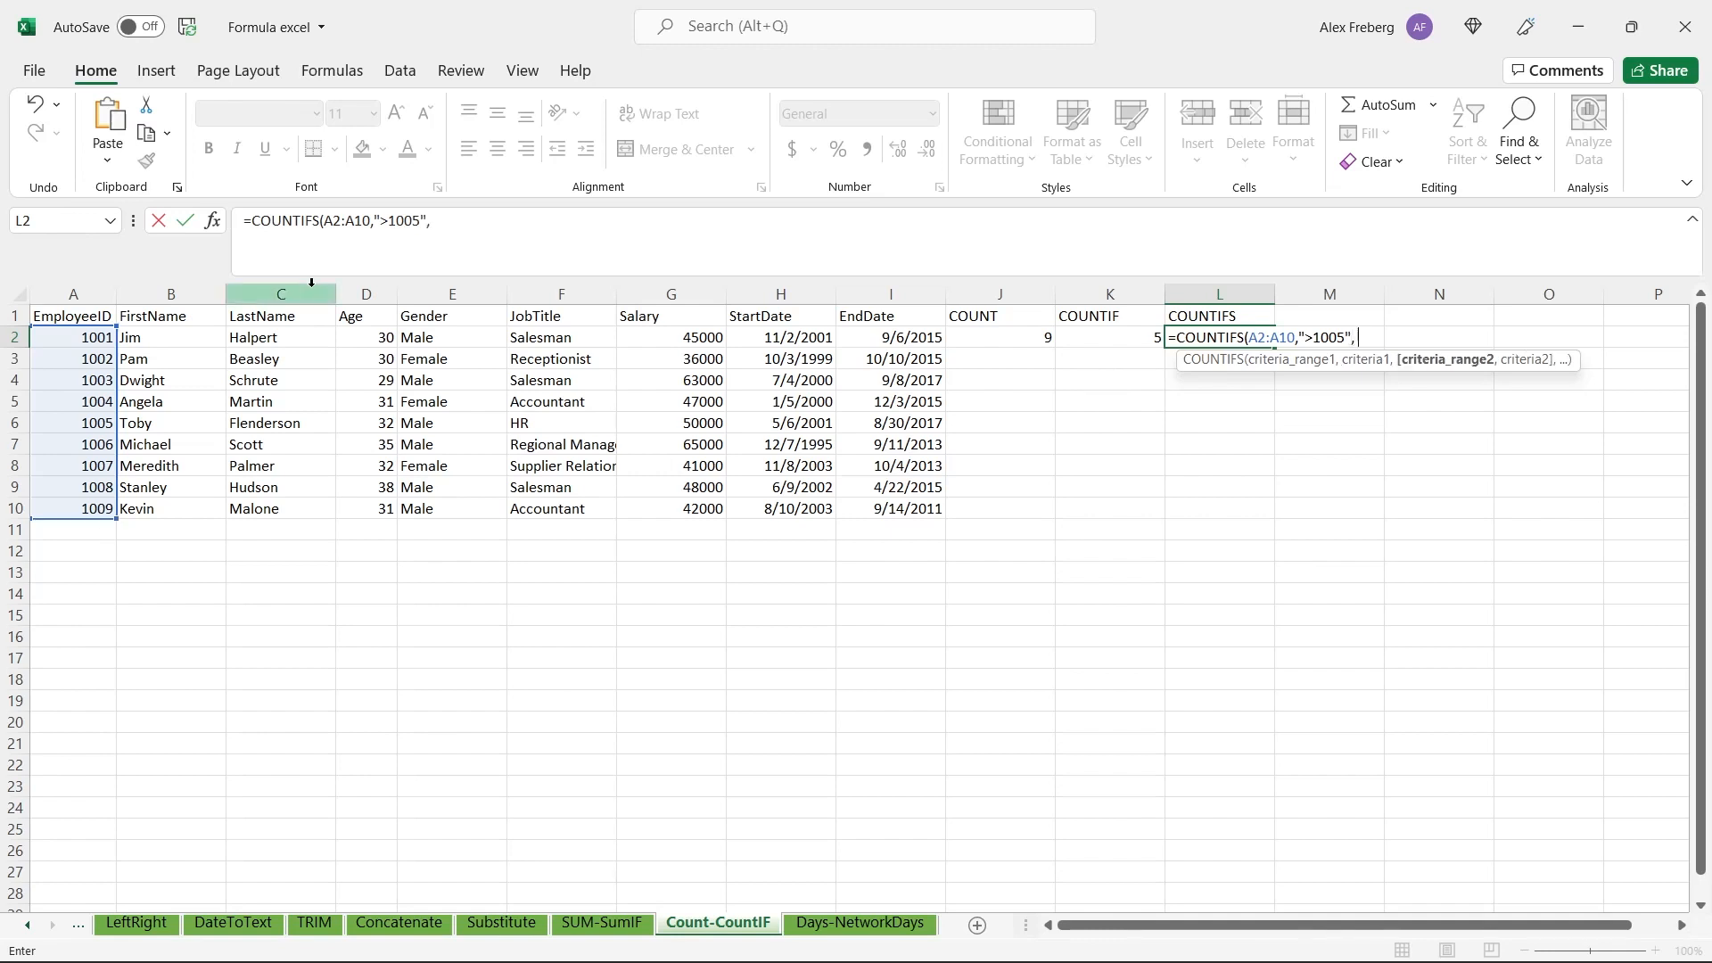
- Add the Gender range E2:E10 with the criterion "Male" as the second condition and enter the COUNTIFS formula
click(433, 336)
drag(463, 507, 462, 508)
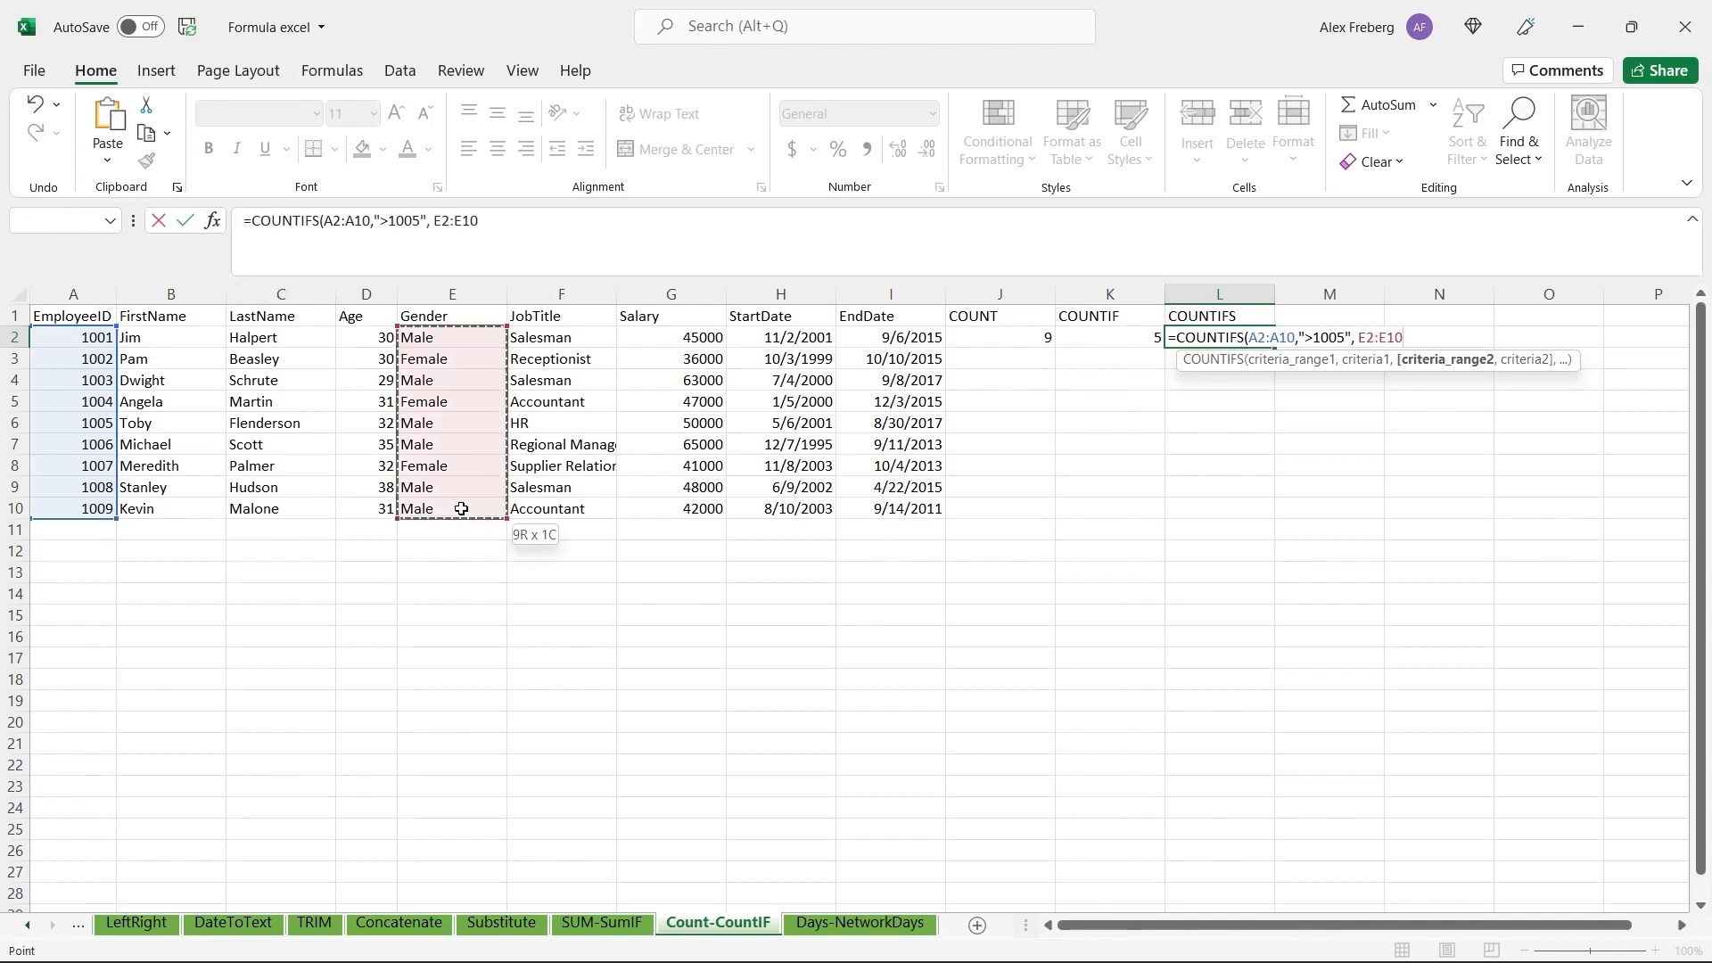
text(,"M)
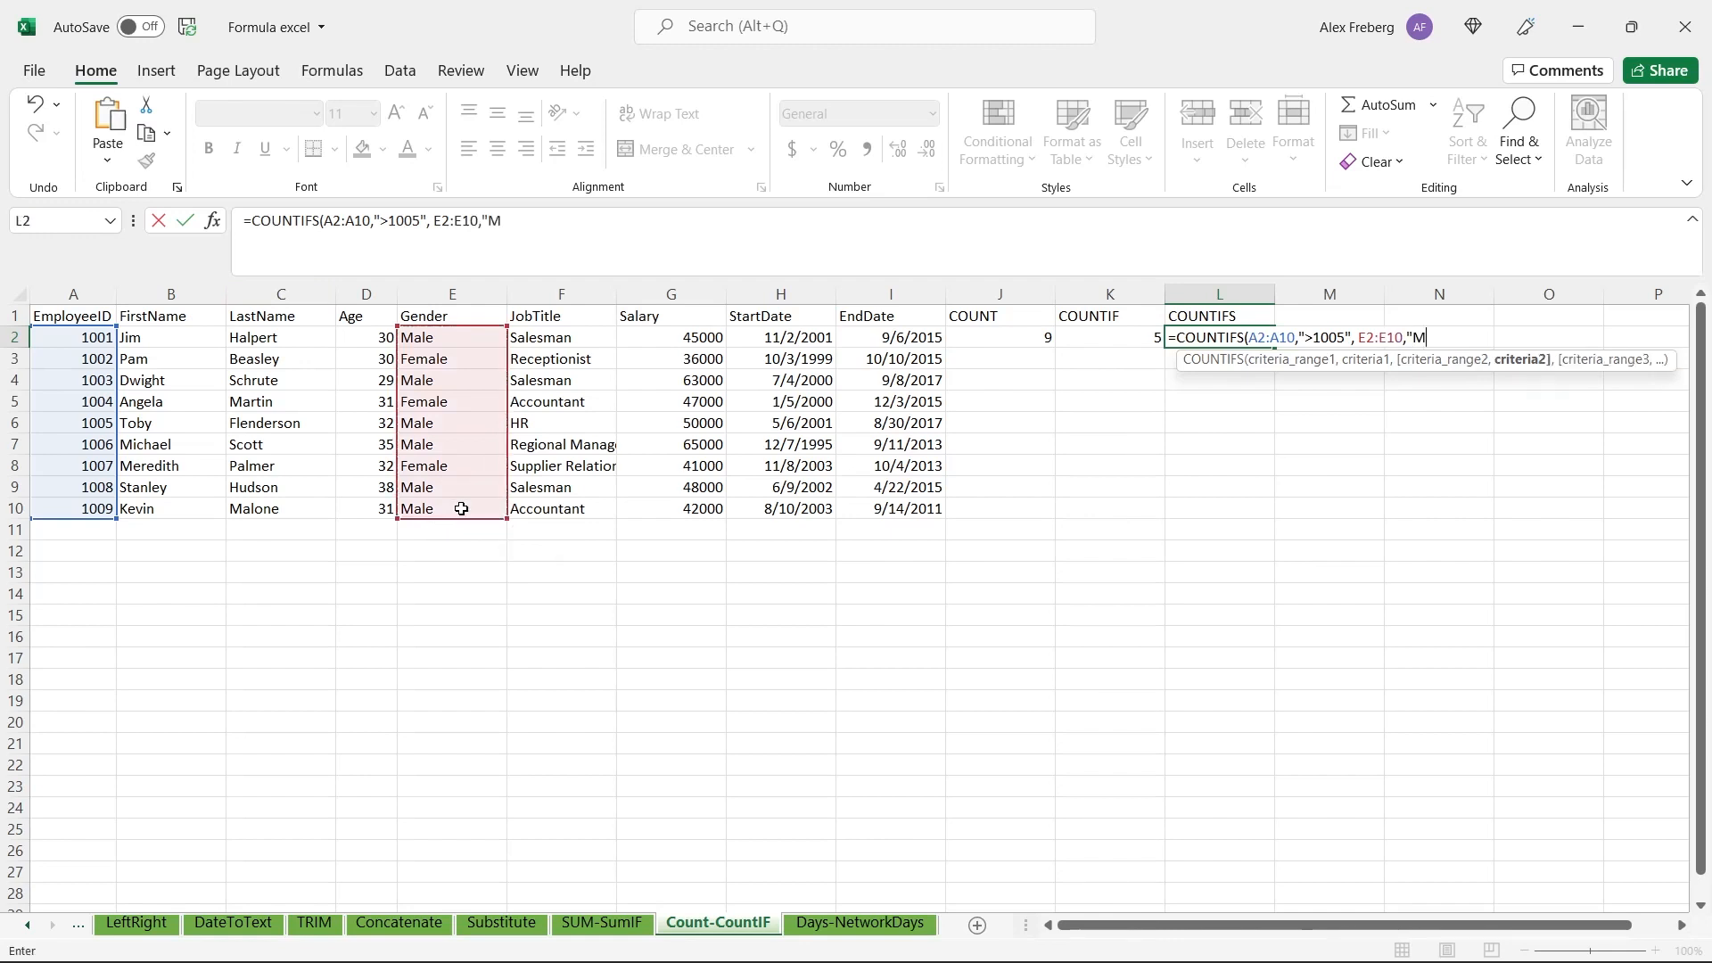
text(ale"))
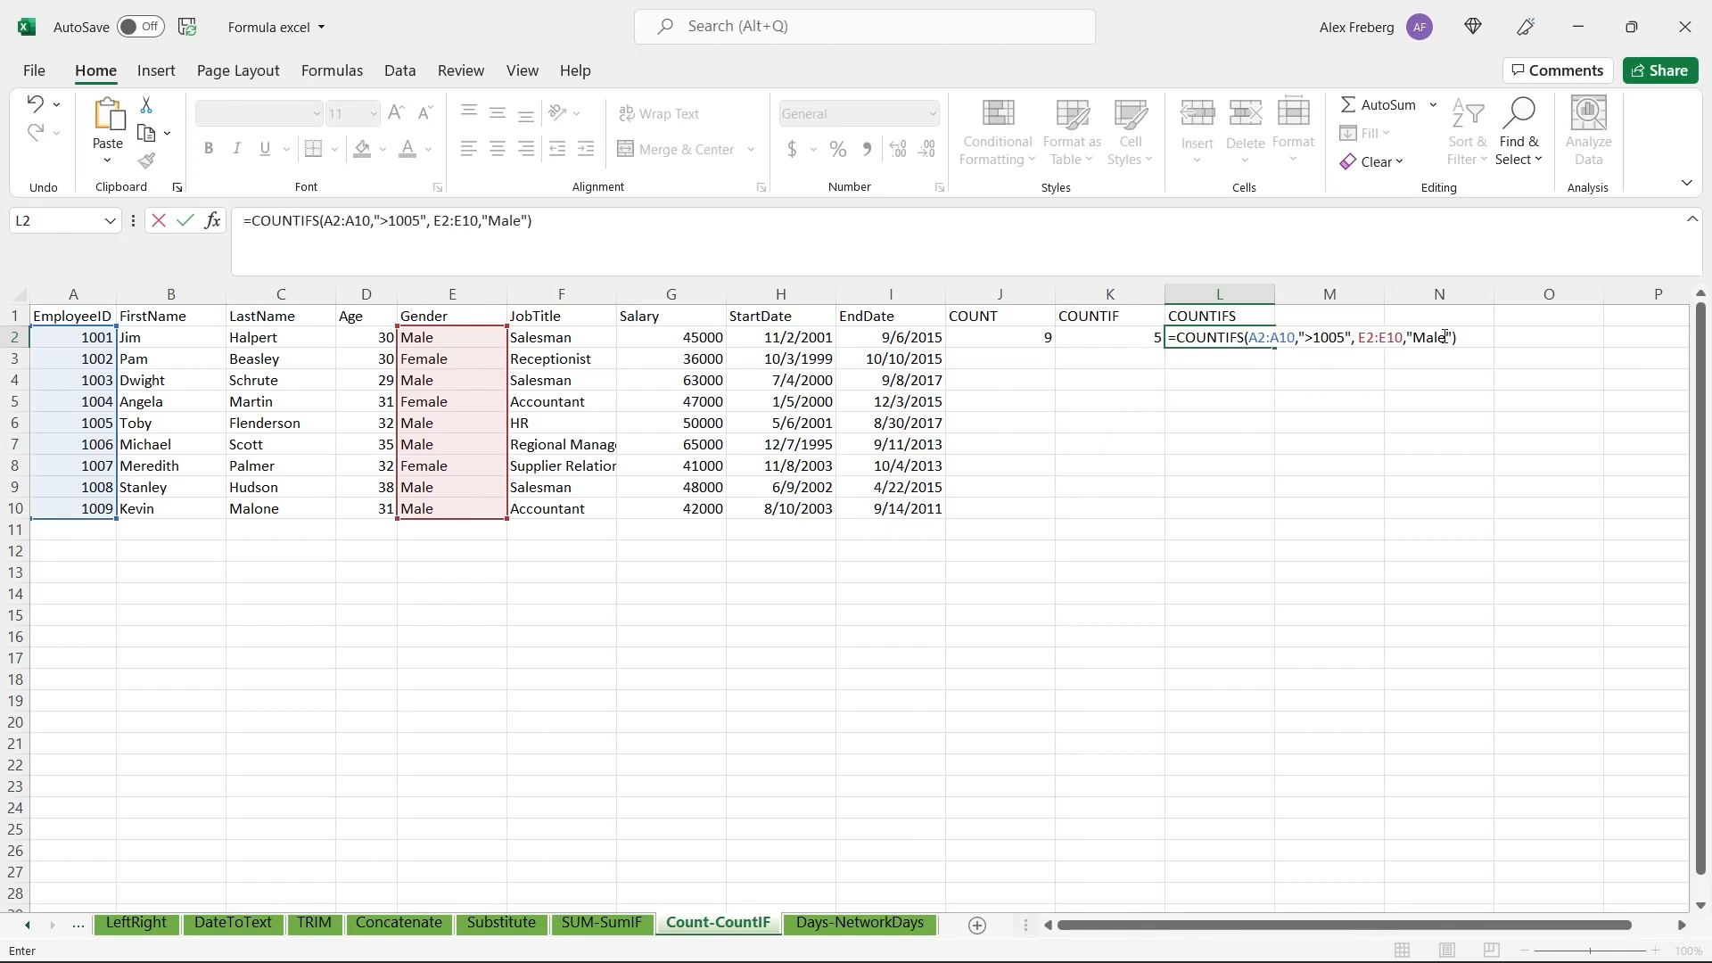
key(Return)
- Check the COUNTIFS result in L2 against the rows of employees with an EmployeeID above 1005
click(1216, 336)
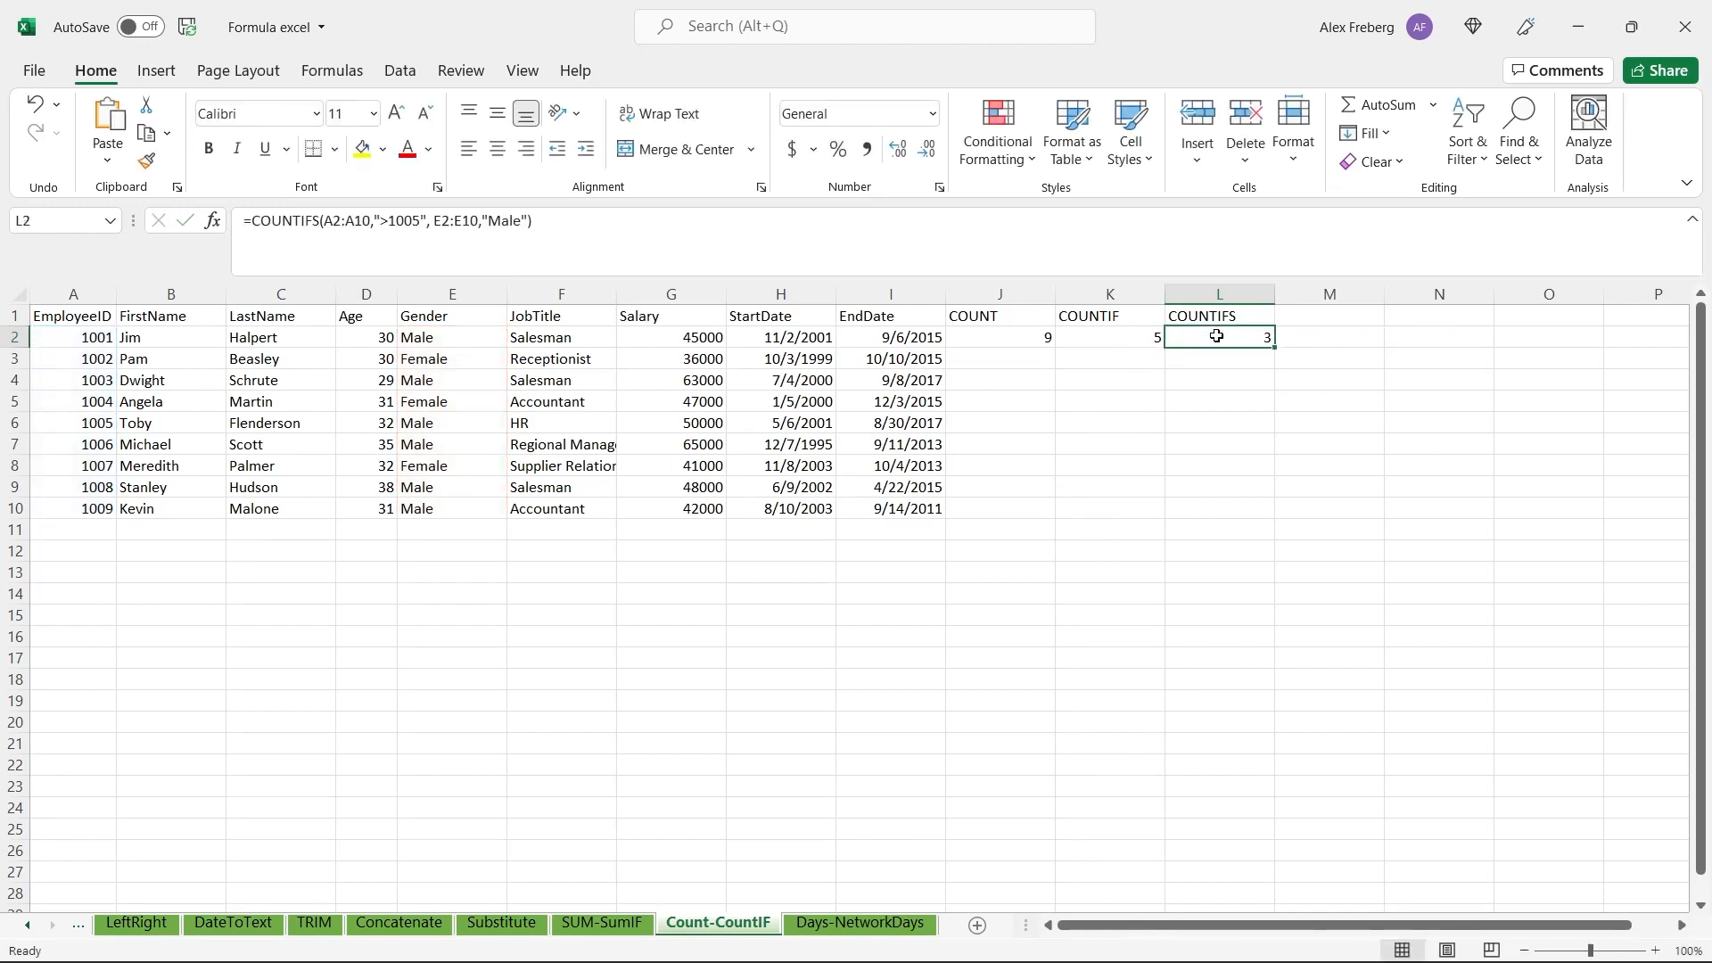
drag(94, 446, 235, 506)
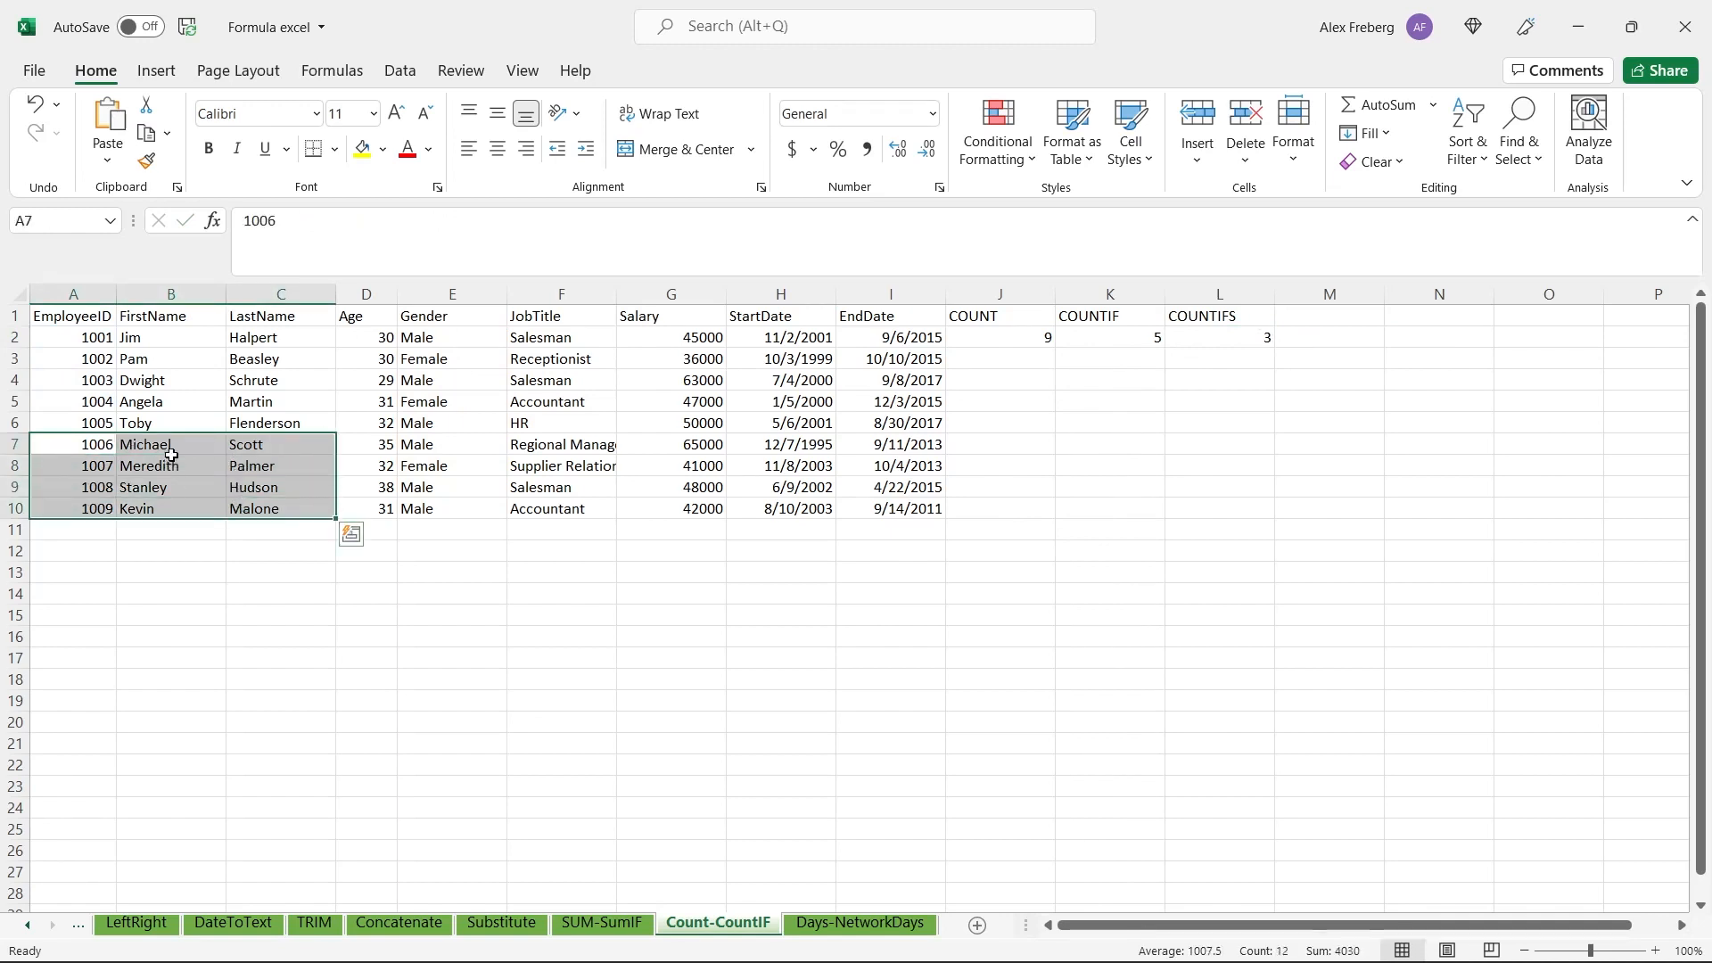
click(1191, 358)
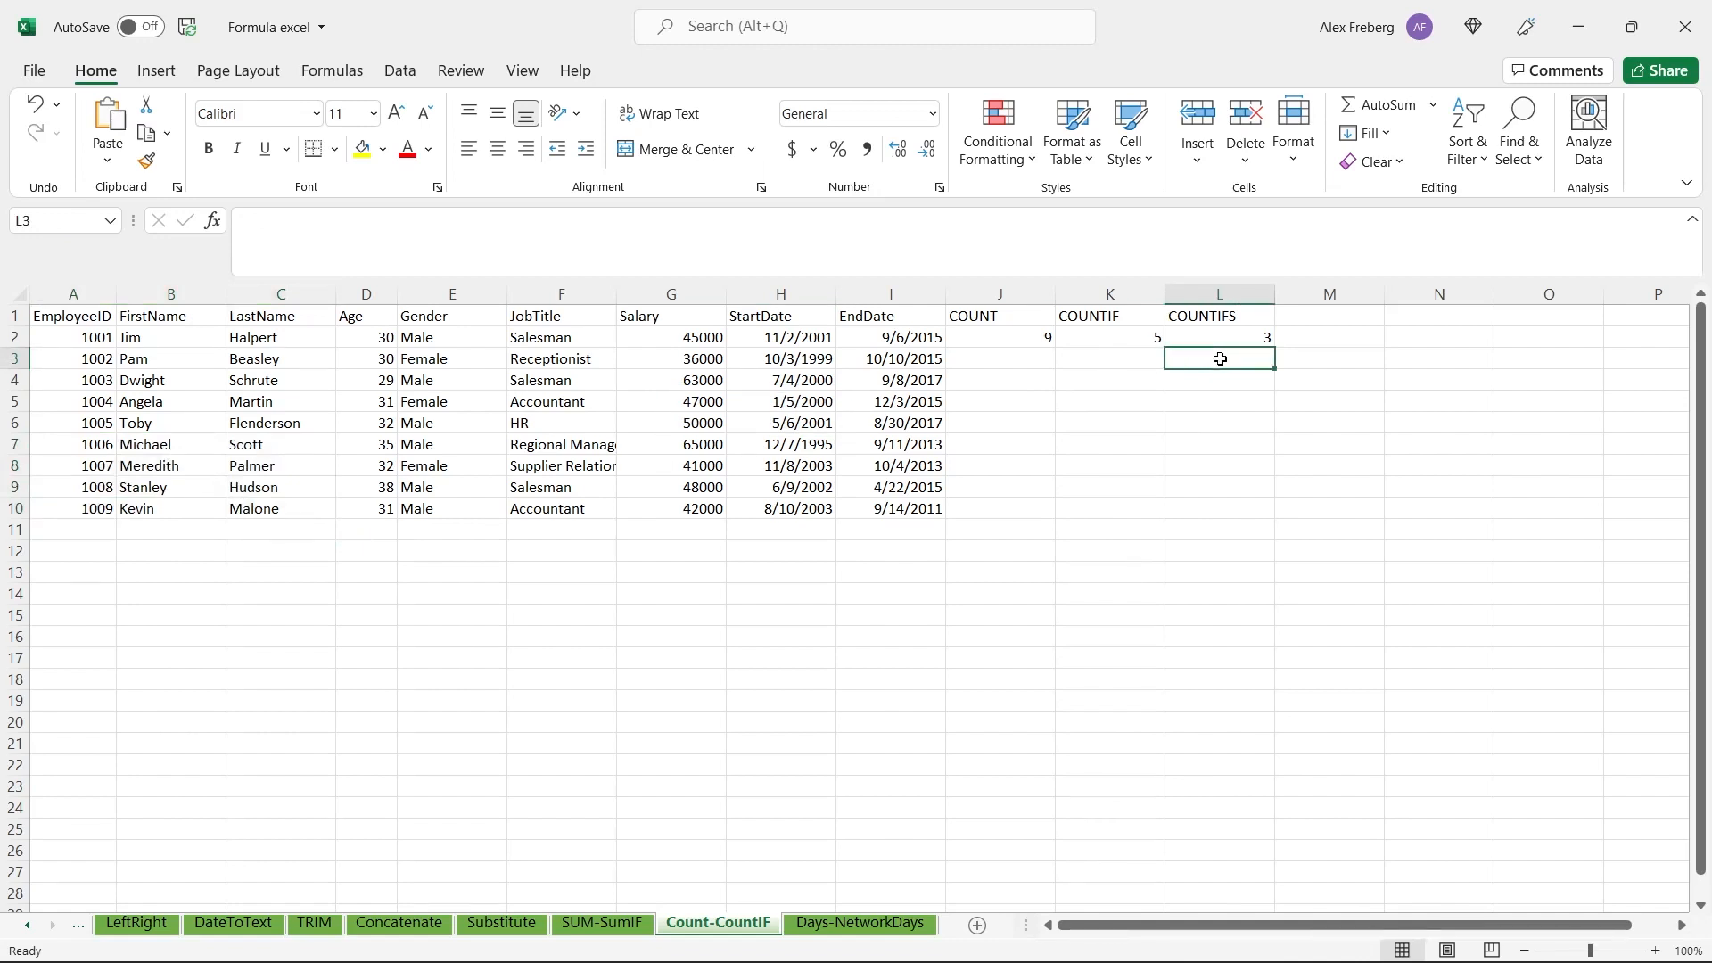
- Open the Days-NetworkDays sheet and widen the EndDate and StartDate columns so their dates fit
click(872, 925)
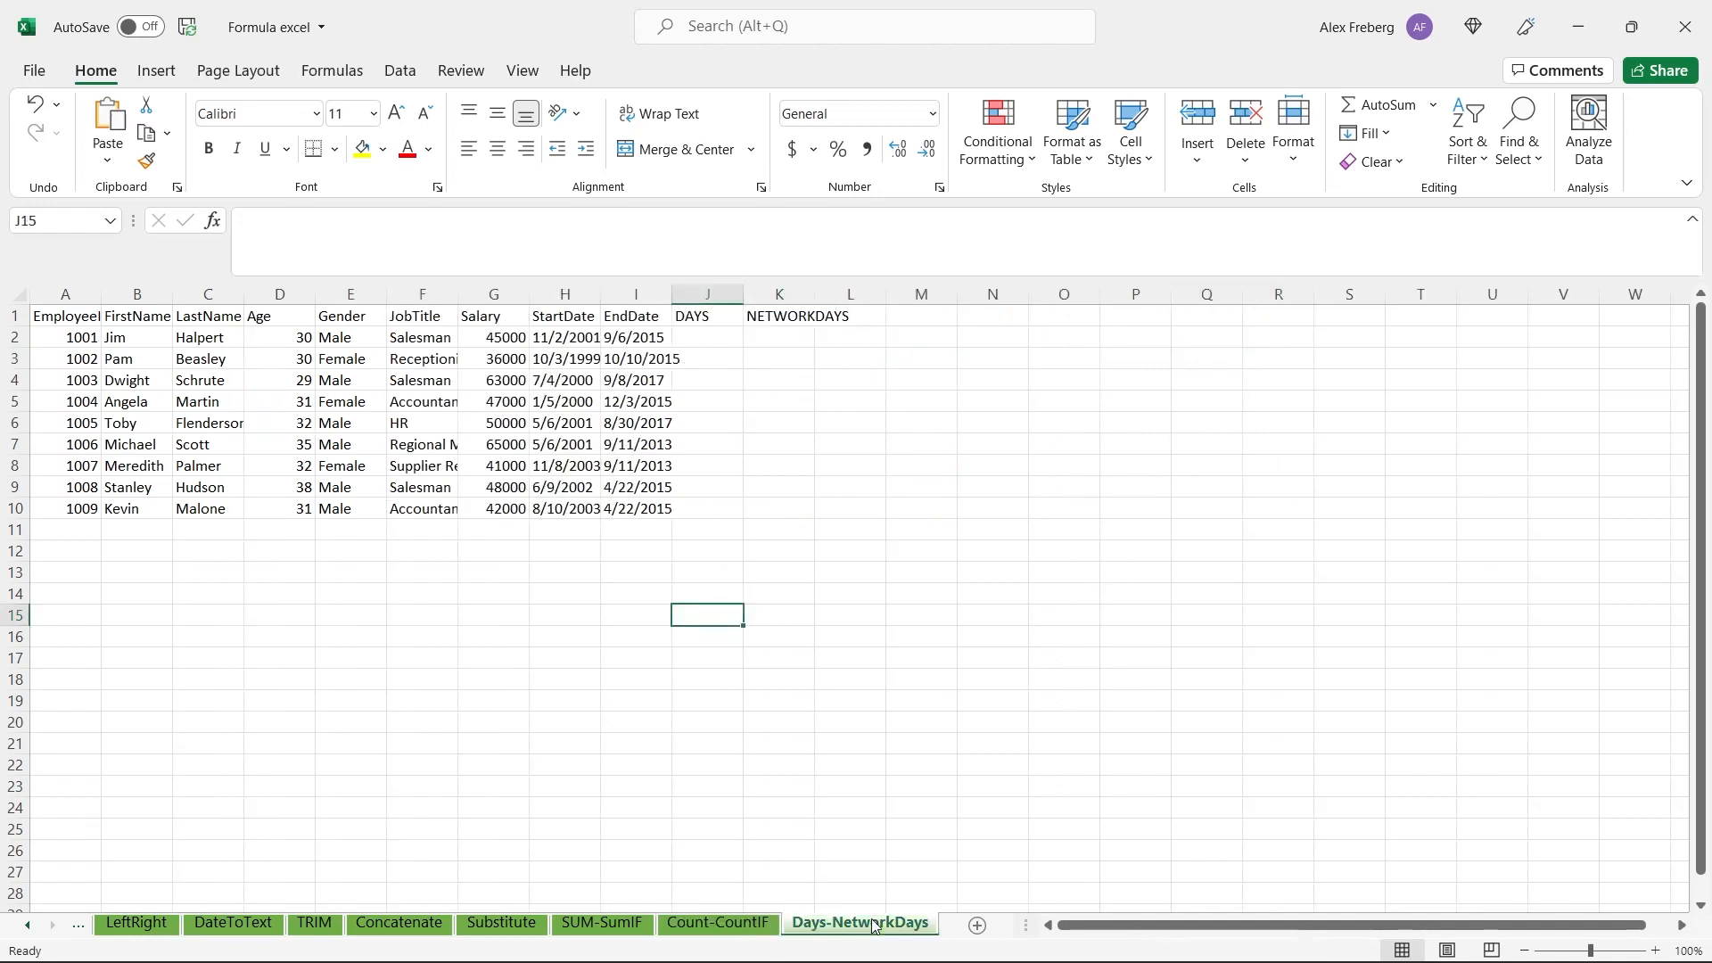
drag(671, 292, 707, 292)
drag(600, 292, 646, 292)
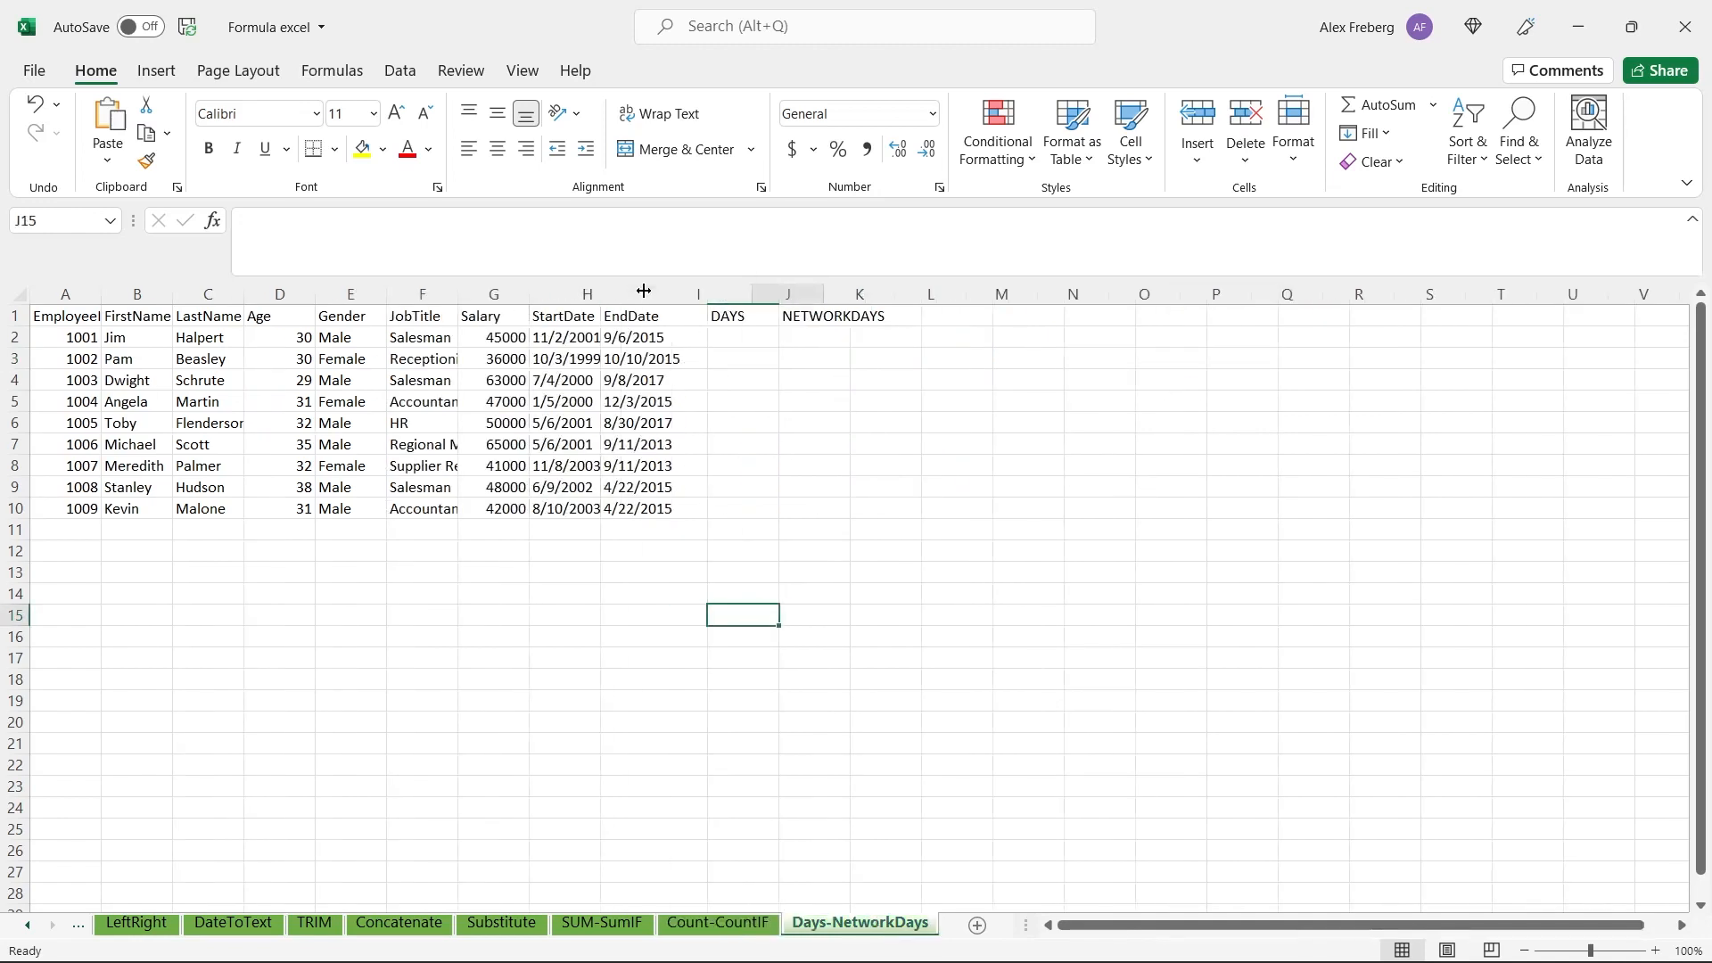
- Check the number format of the StartDate and EndDate cells and of the empty DAYS cell J2
click(608, 343)
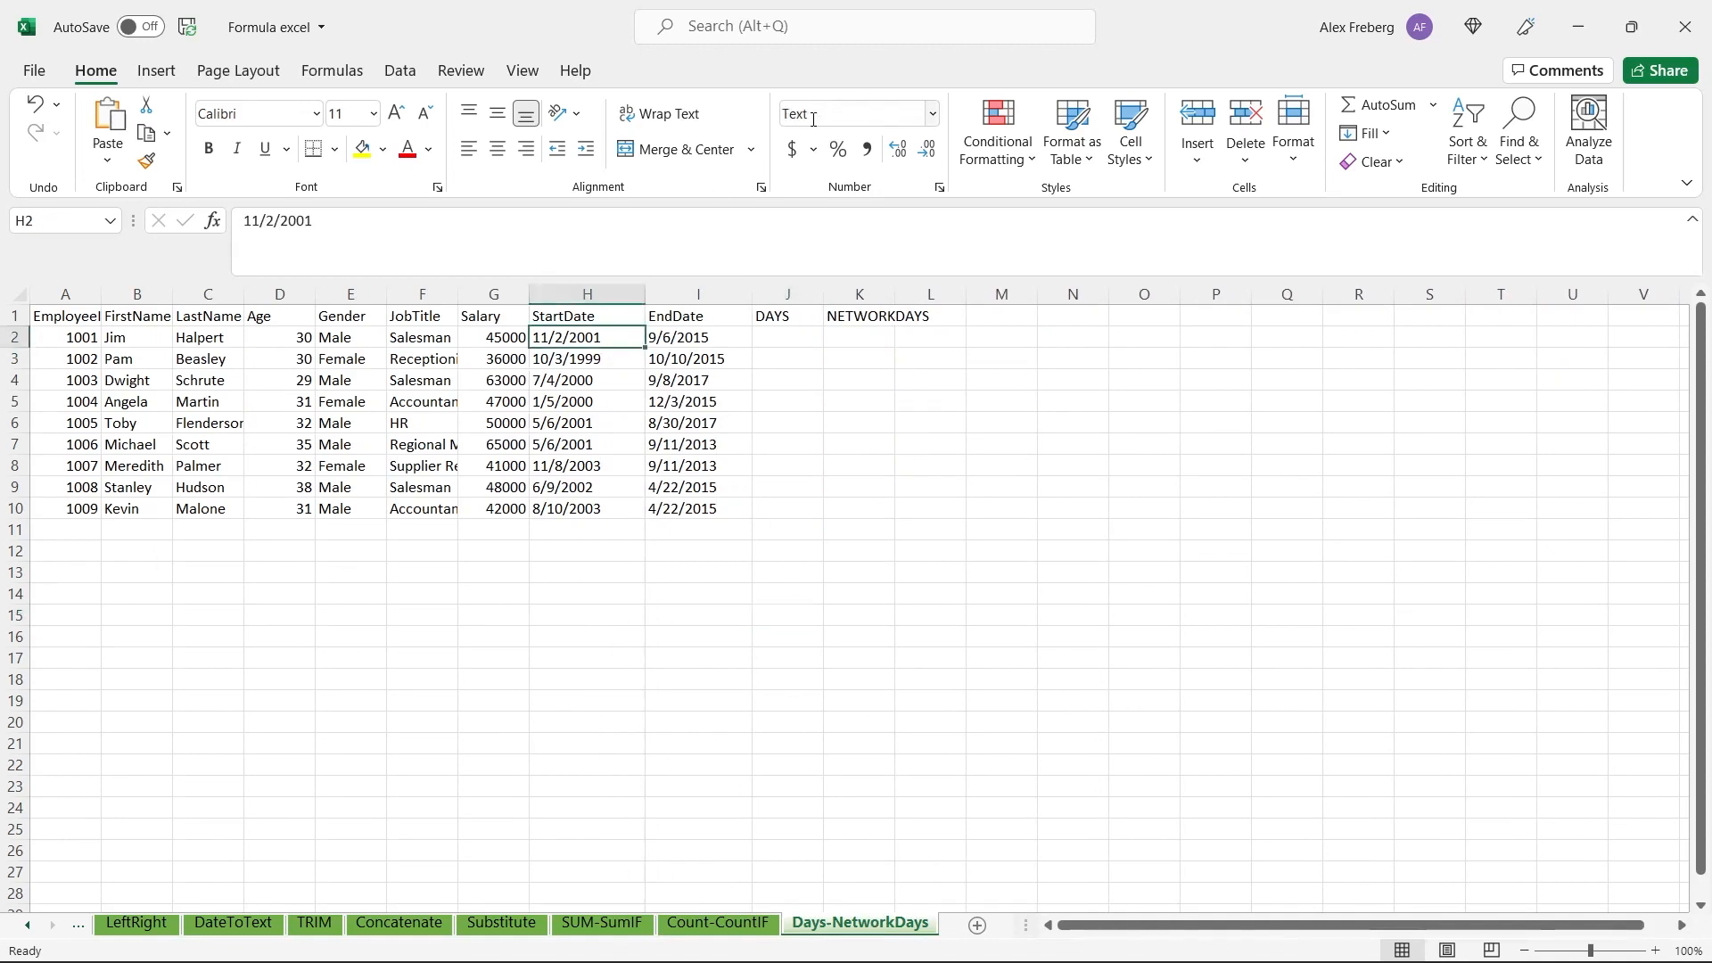
click(788, 336)
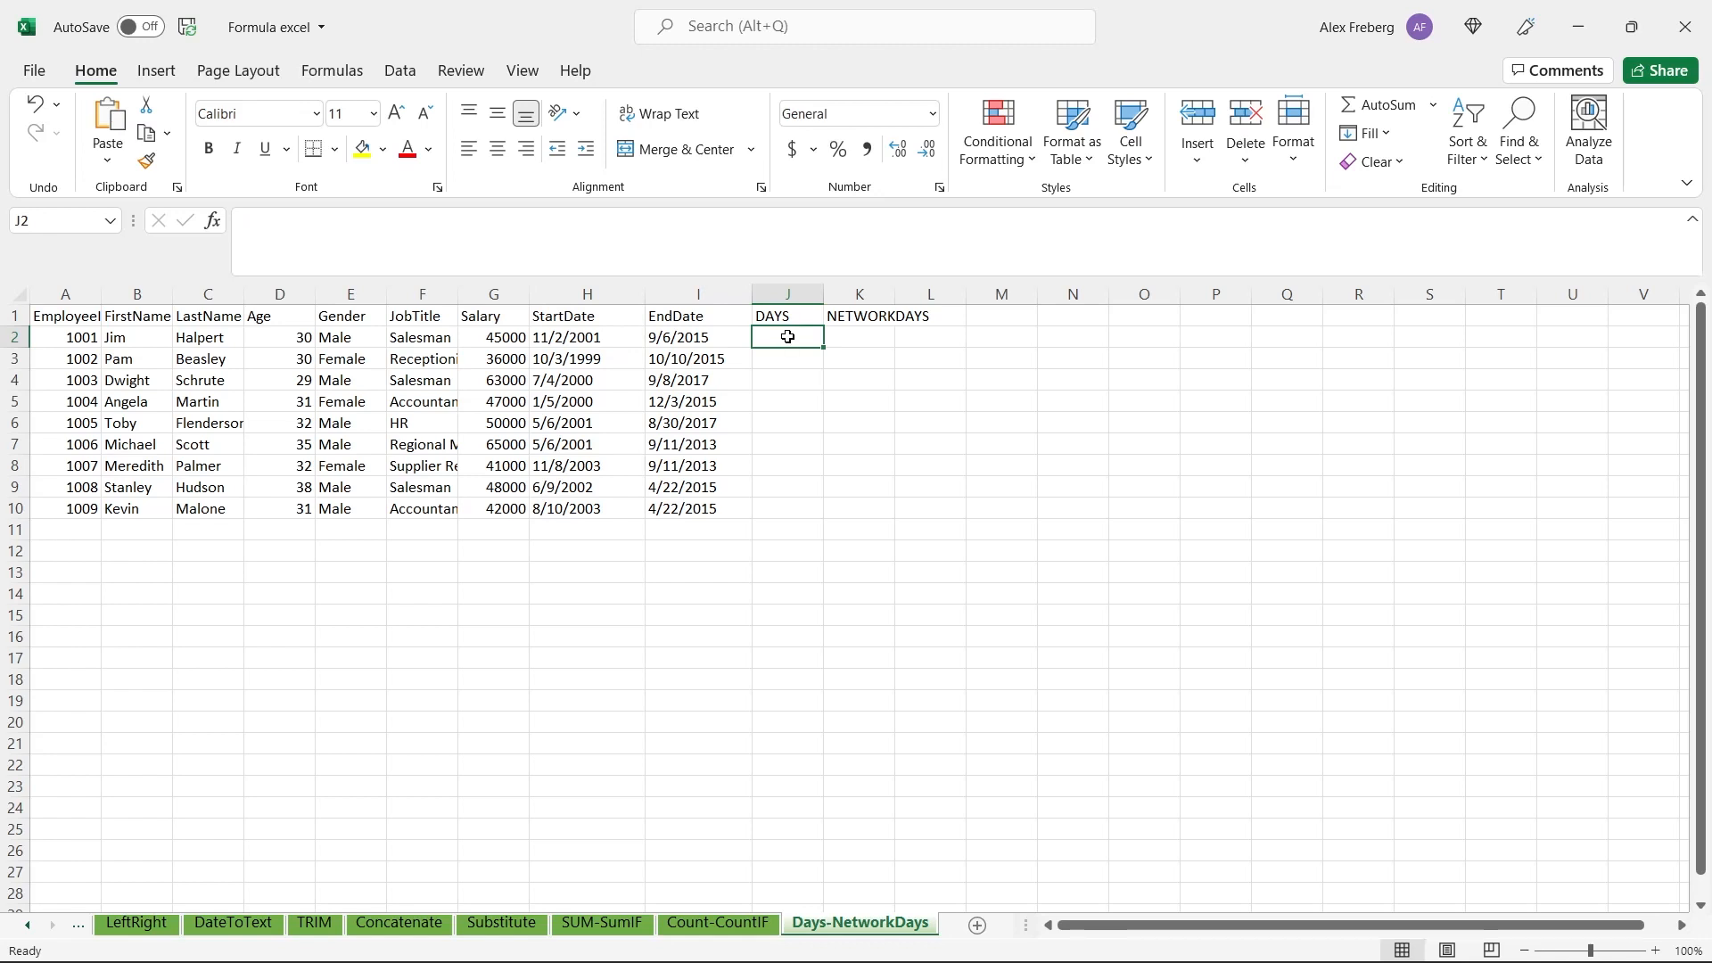
click(691, 355)
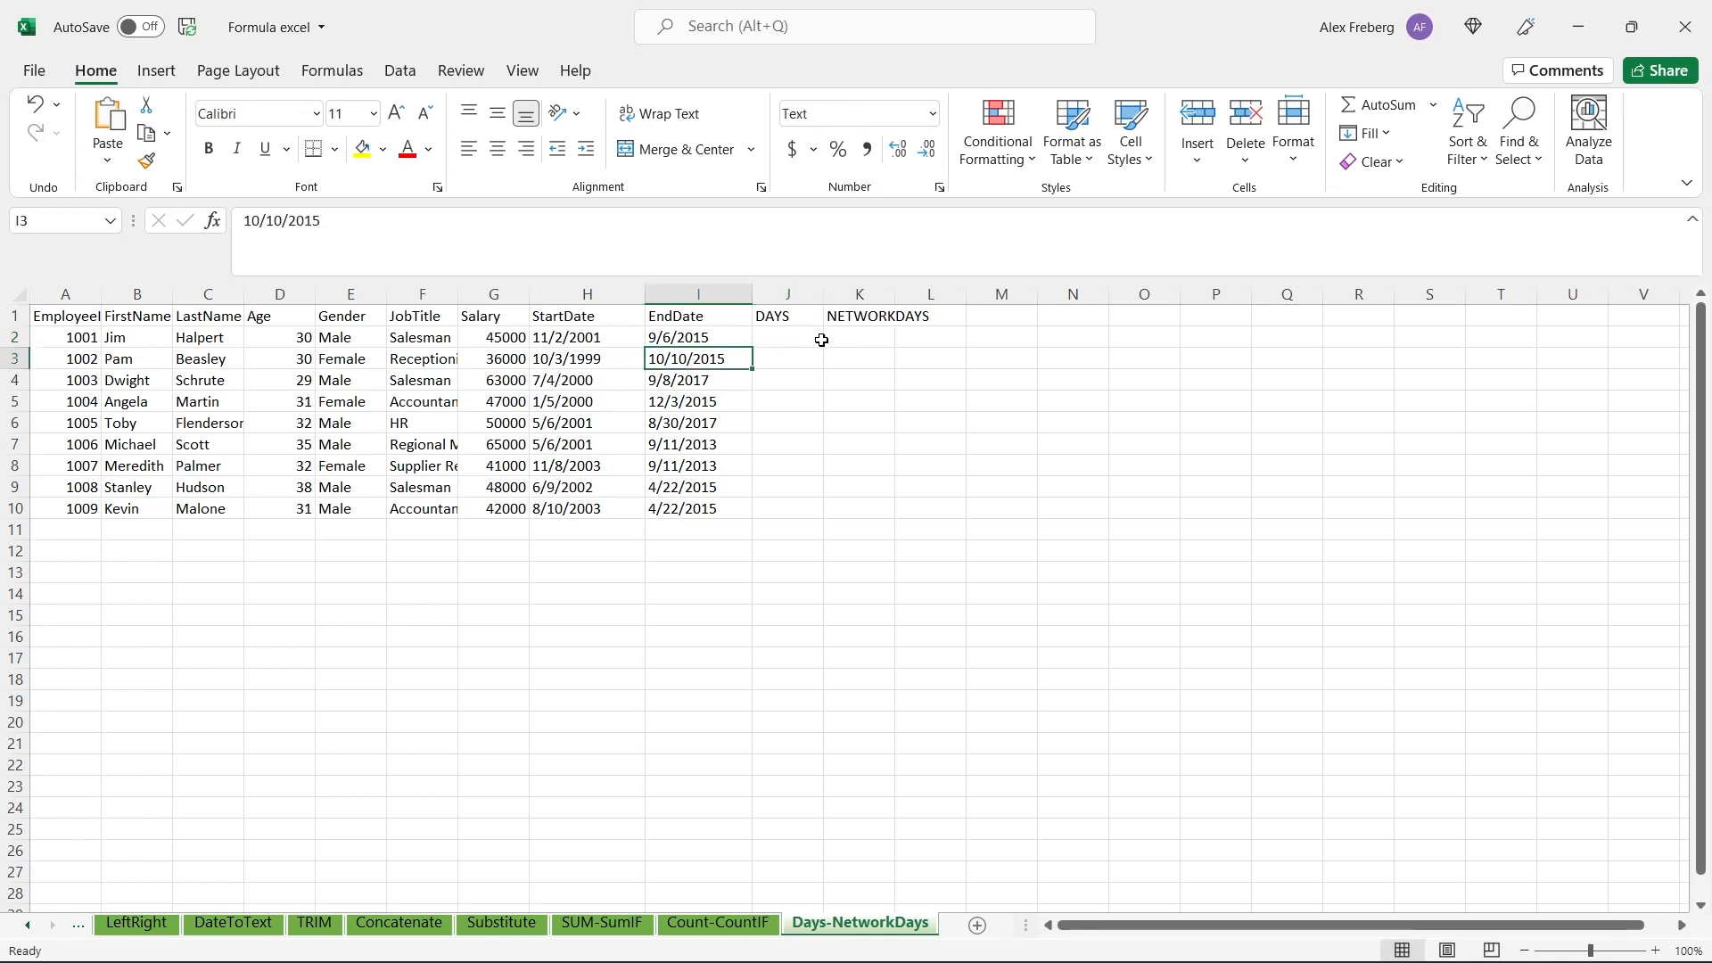
- Begin a formula in the first DAYS cell, J2
click(784, 338)
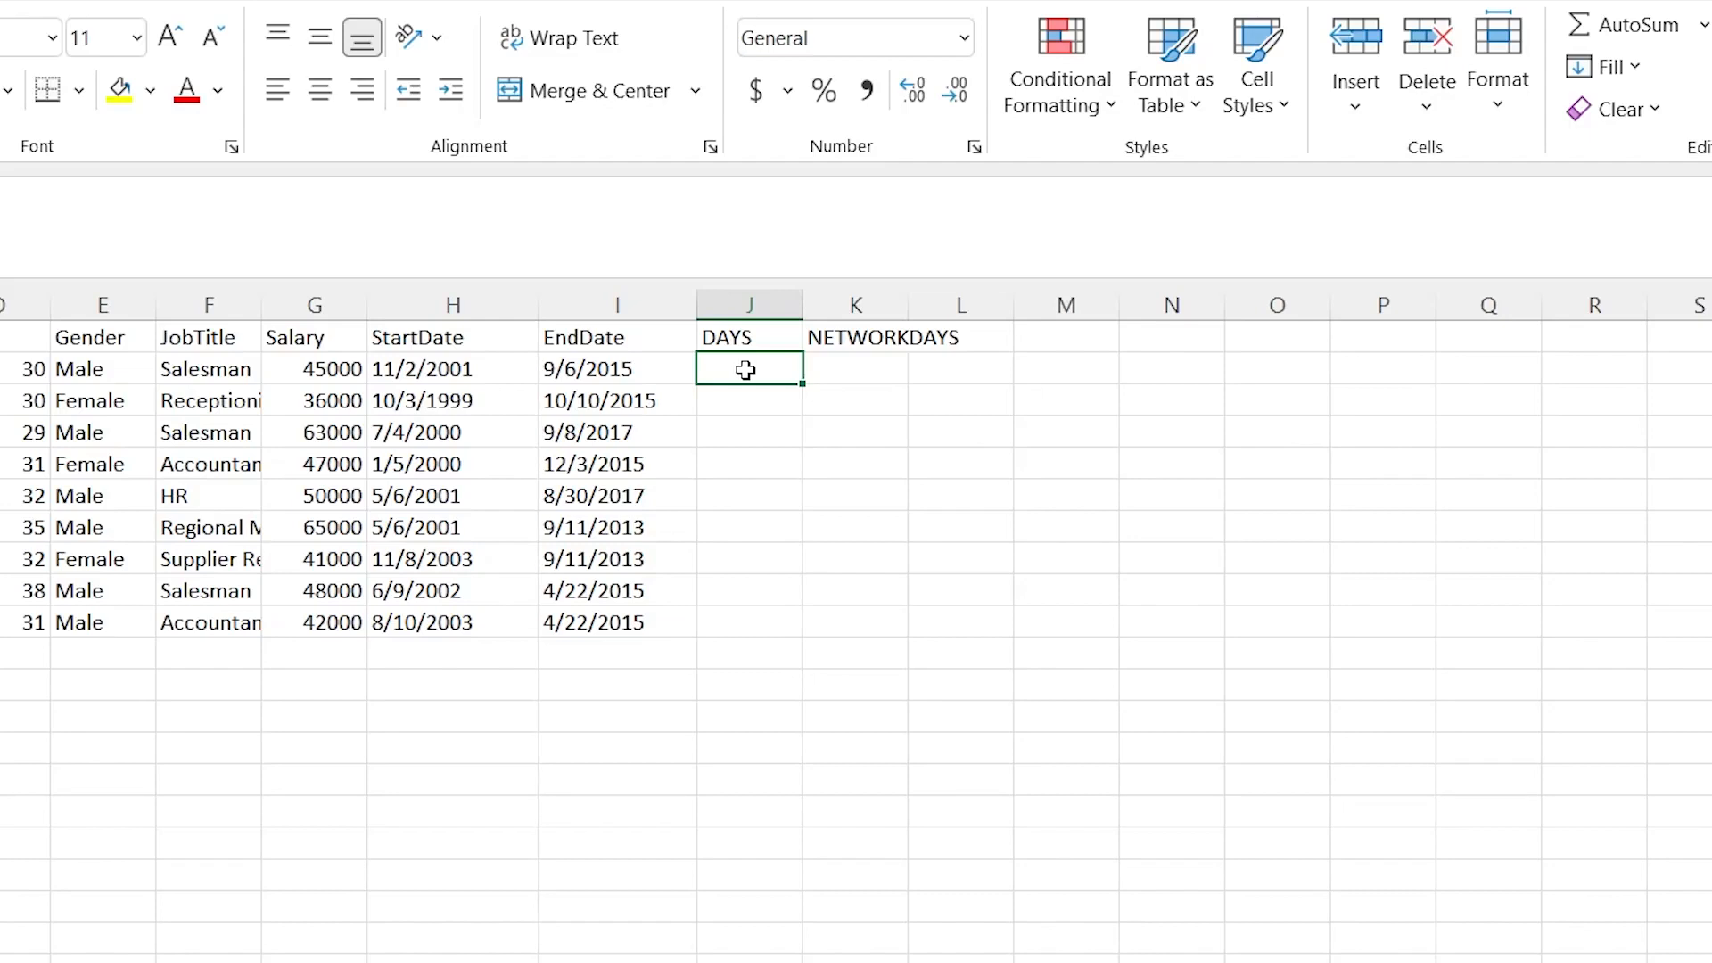
text(=)
click(426, 369)
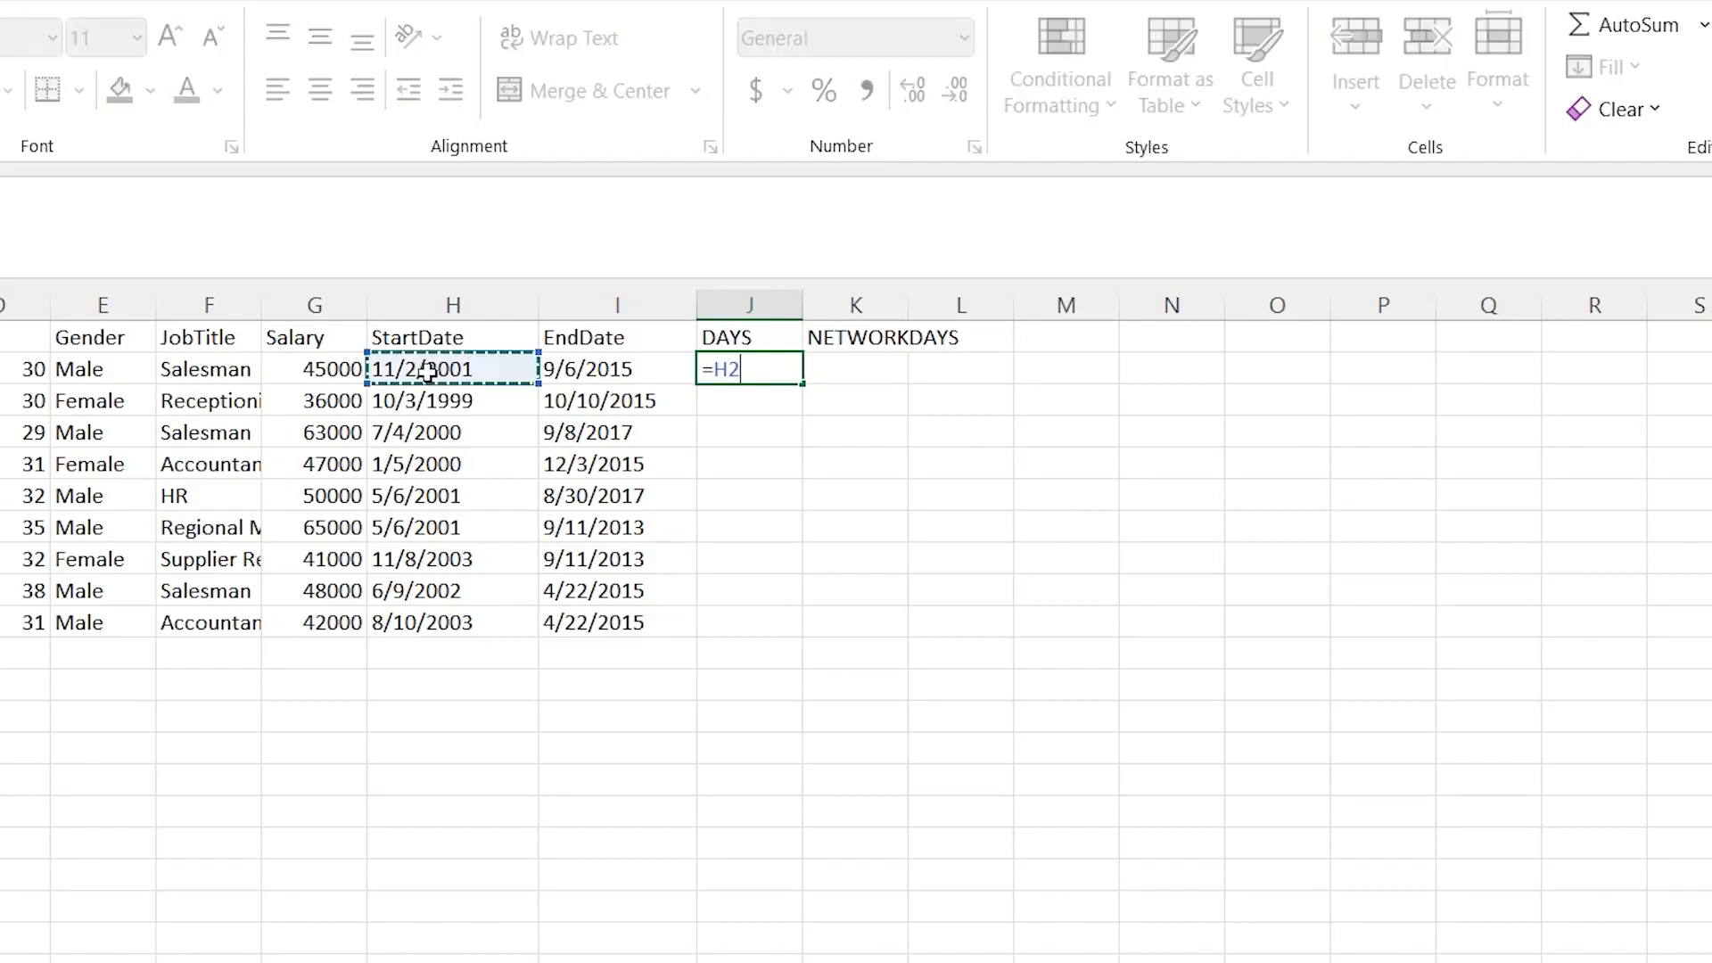
click(595, 364)
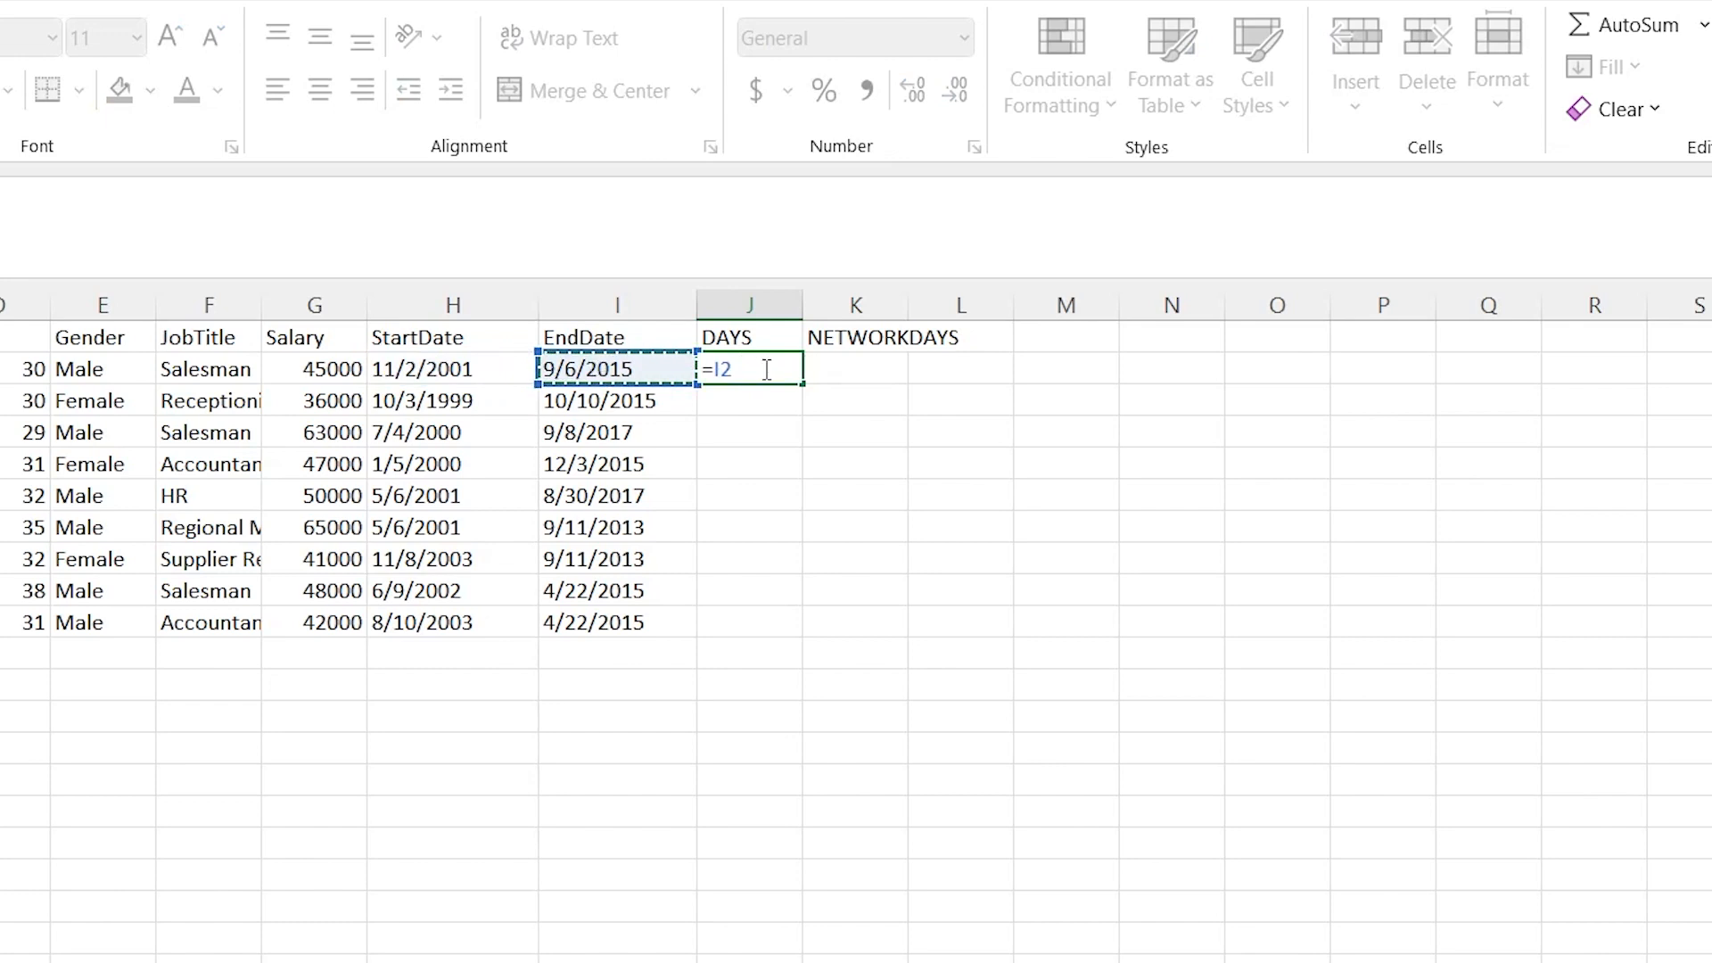
key(BackSpace)
key(BackSpace)
- Complete the J2 formula as =DAYS(I2,H2), with the EndDate first and the StartDate second
text(DAYS()
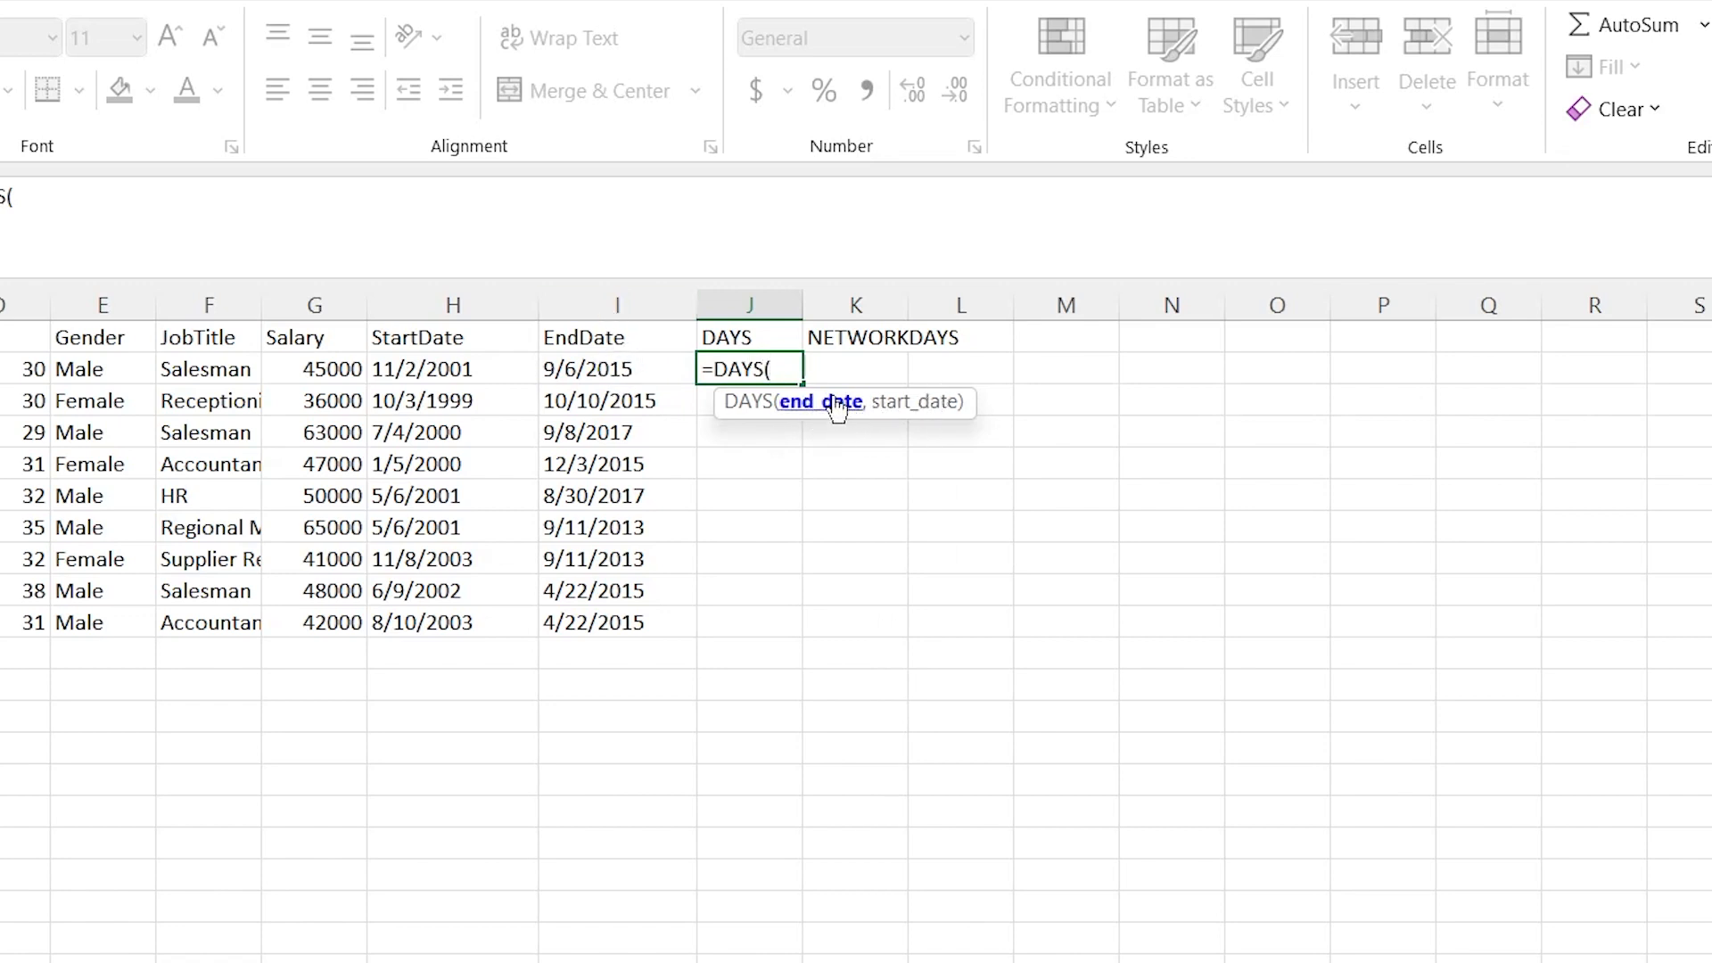
click(599, 366)
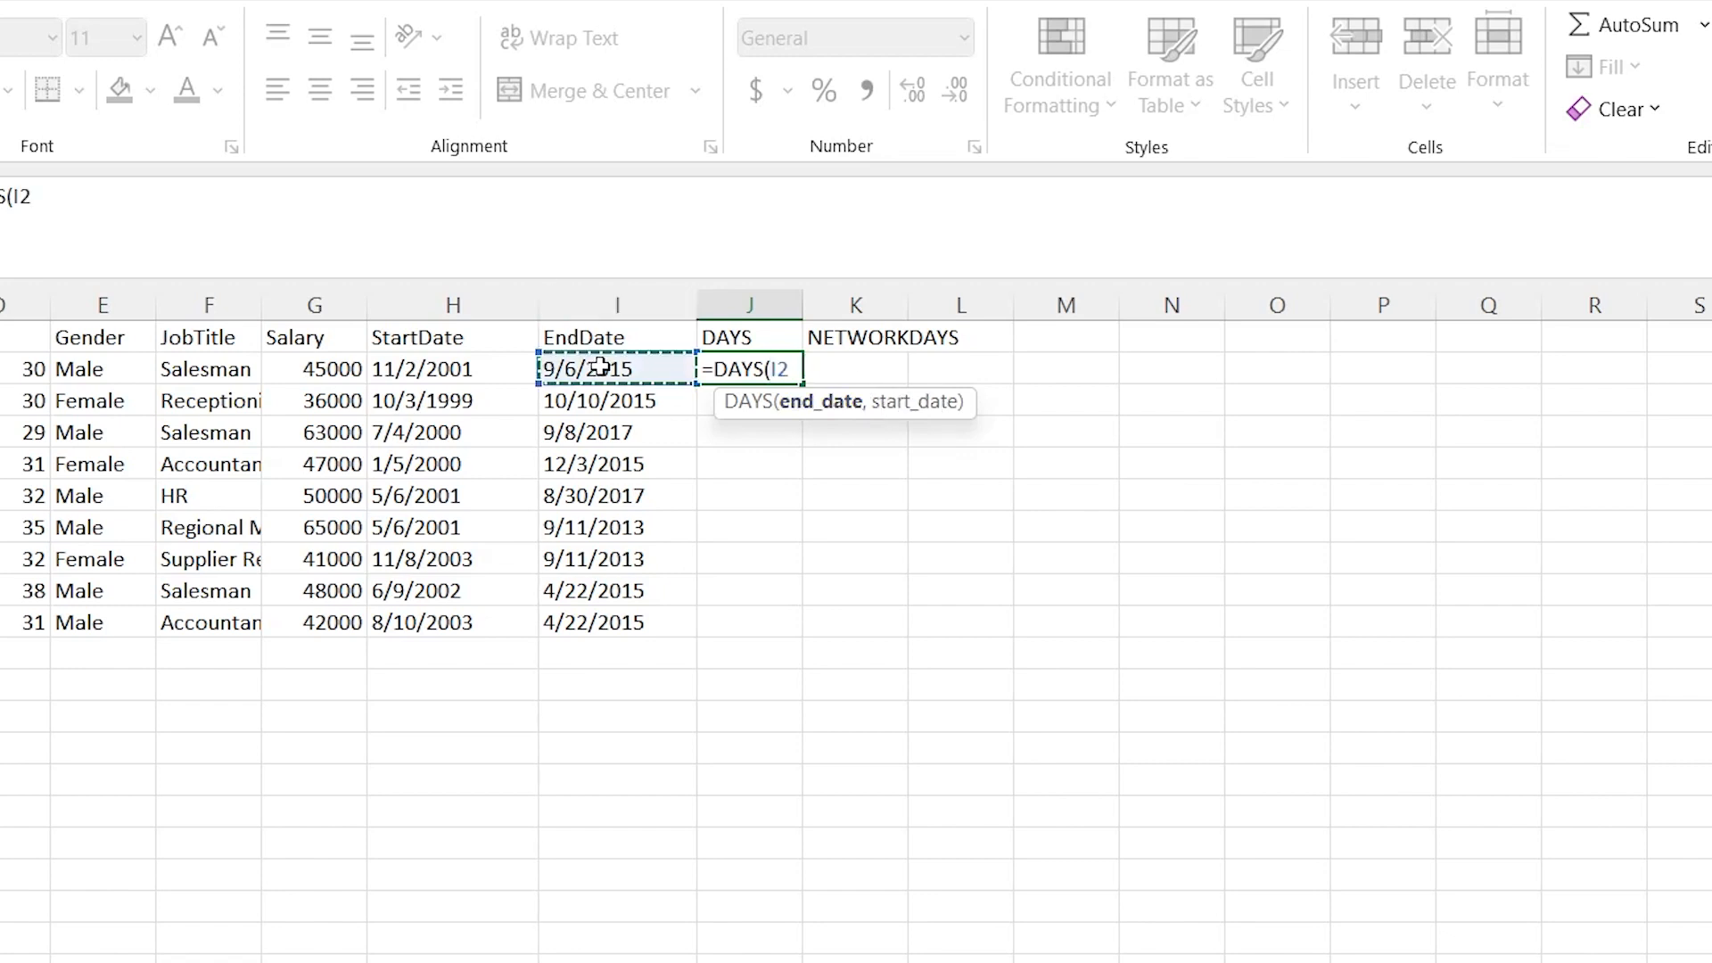
text(,)
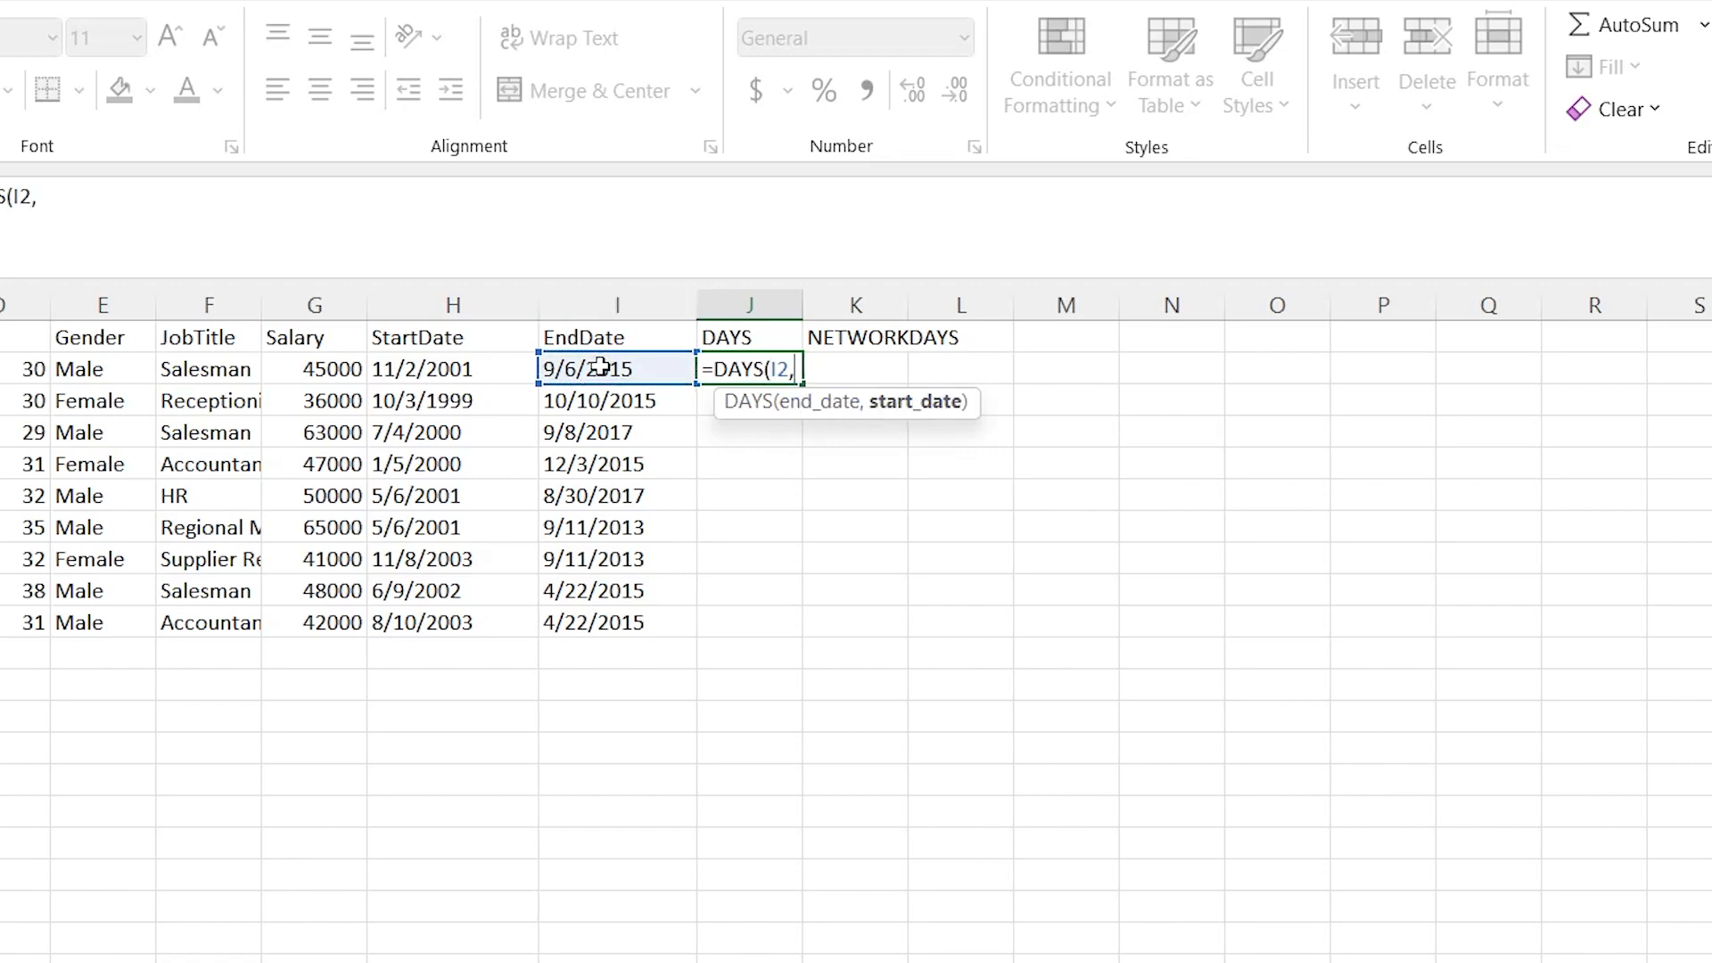
click(473, 366)
text())
key(Return)
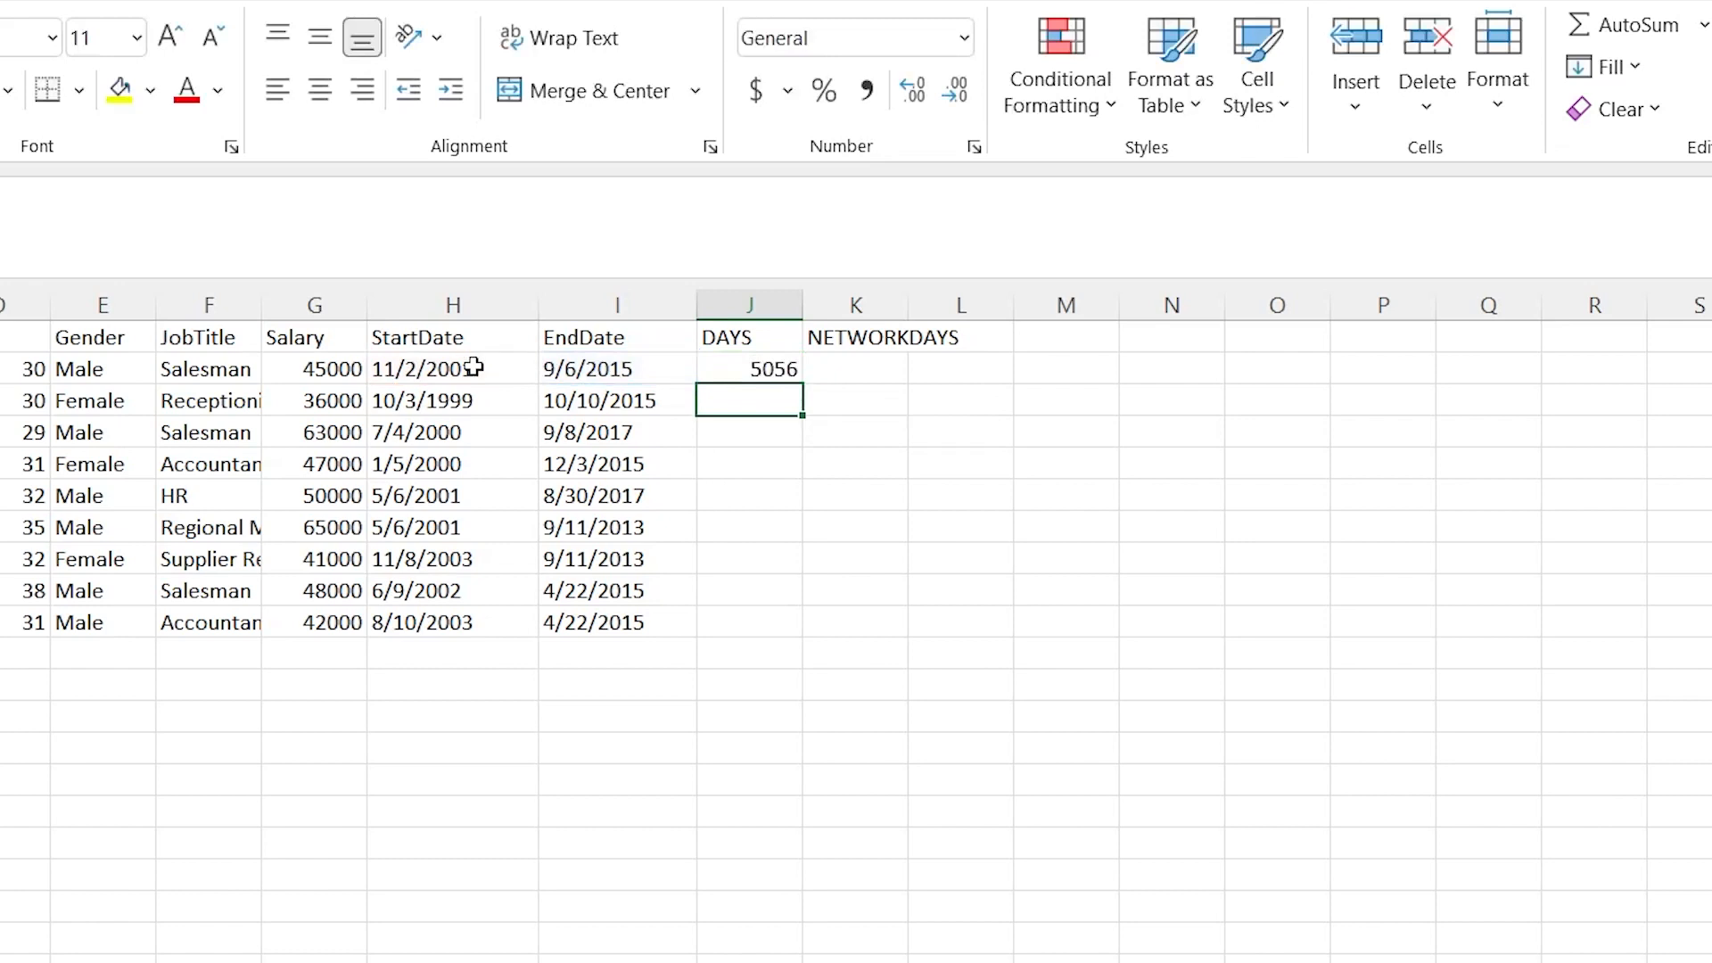
- Fill the DAYS formula from J2 down to J10 for all employees
click(773, 369)
drag(804, 381, 791, 629)
click(880, 405)
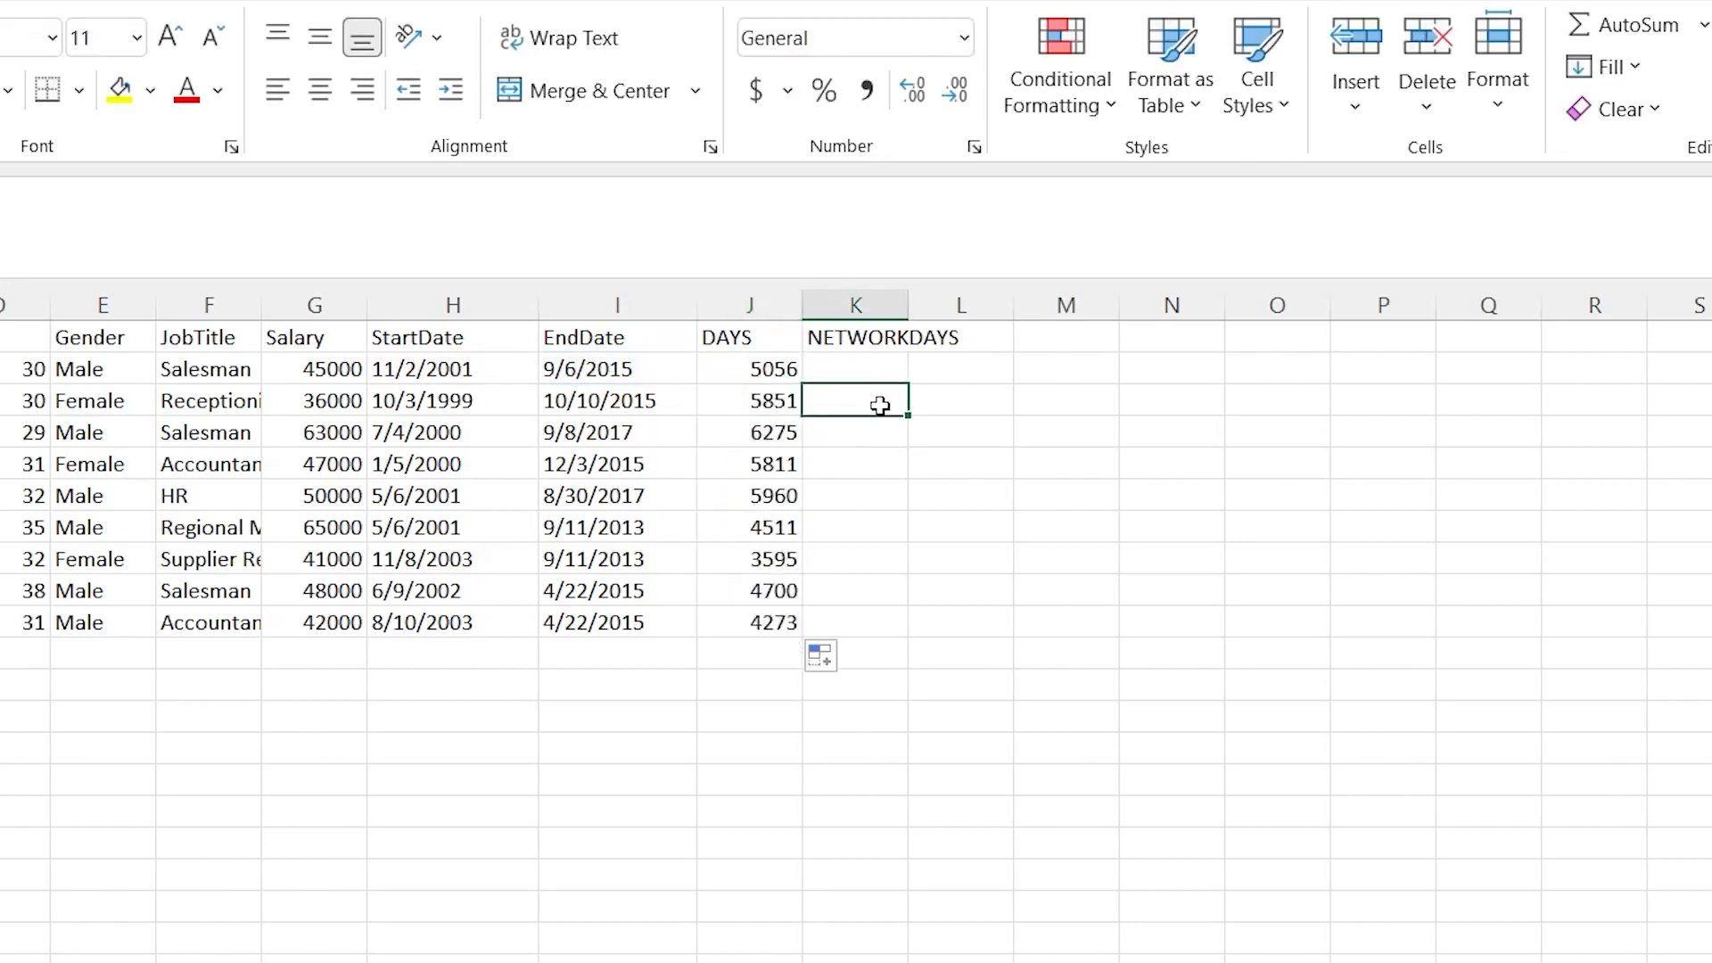
- Check the DAYS result in J2 against the StartDate and EndDate in row 2
click(482, 361)
click(594, 374)
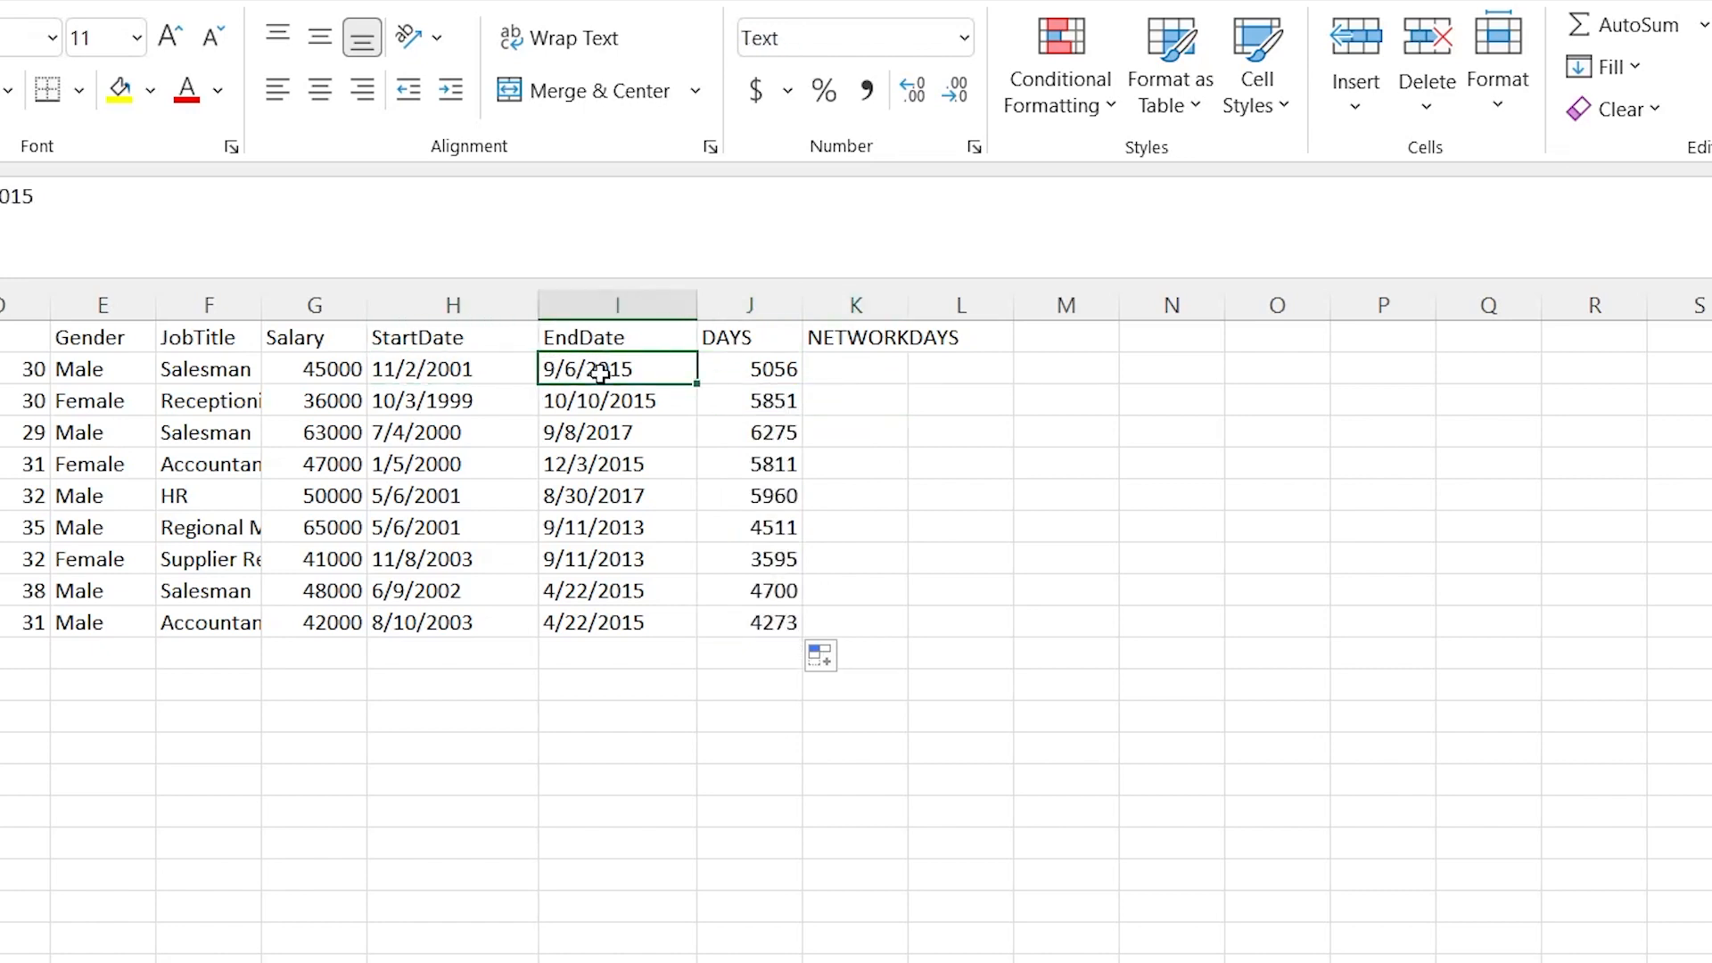
click(761, 363)
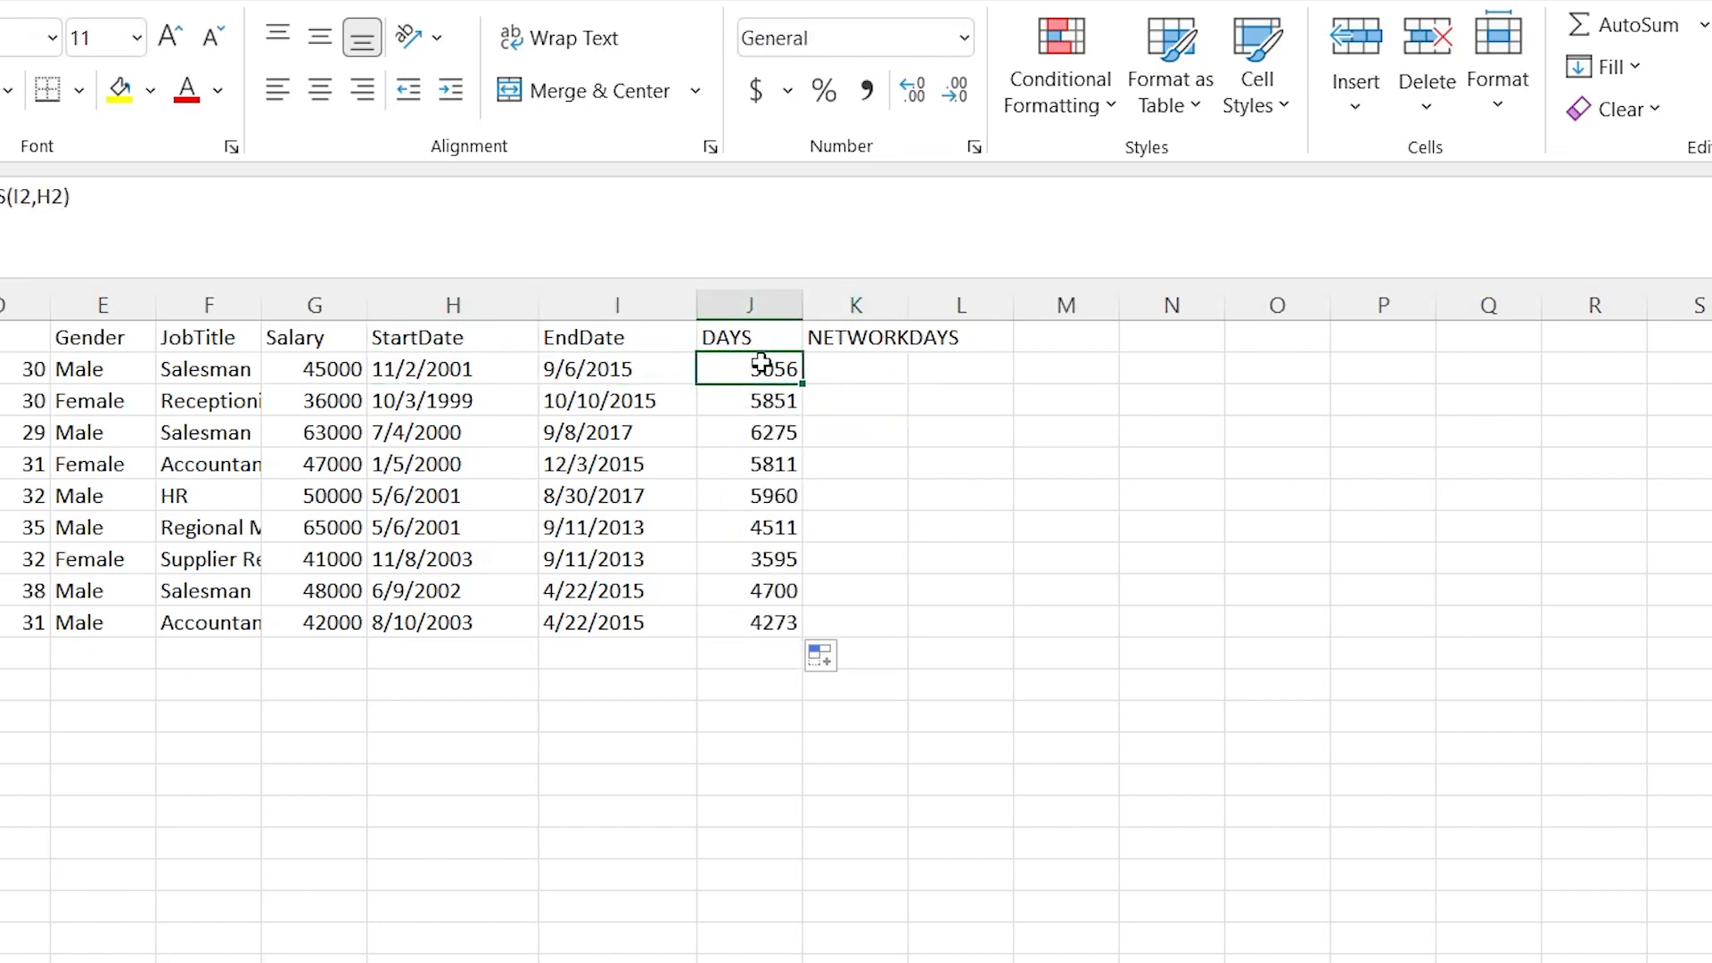
- Enter =NETWORKDAYS(H2,I2) in K2, using the StartDate and EndDate and leaving out the holidays argument
double_click(847, 367)
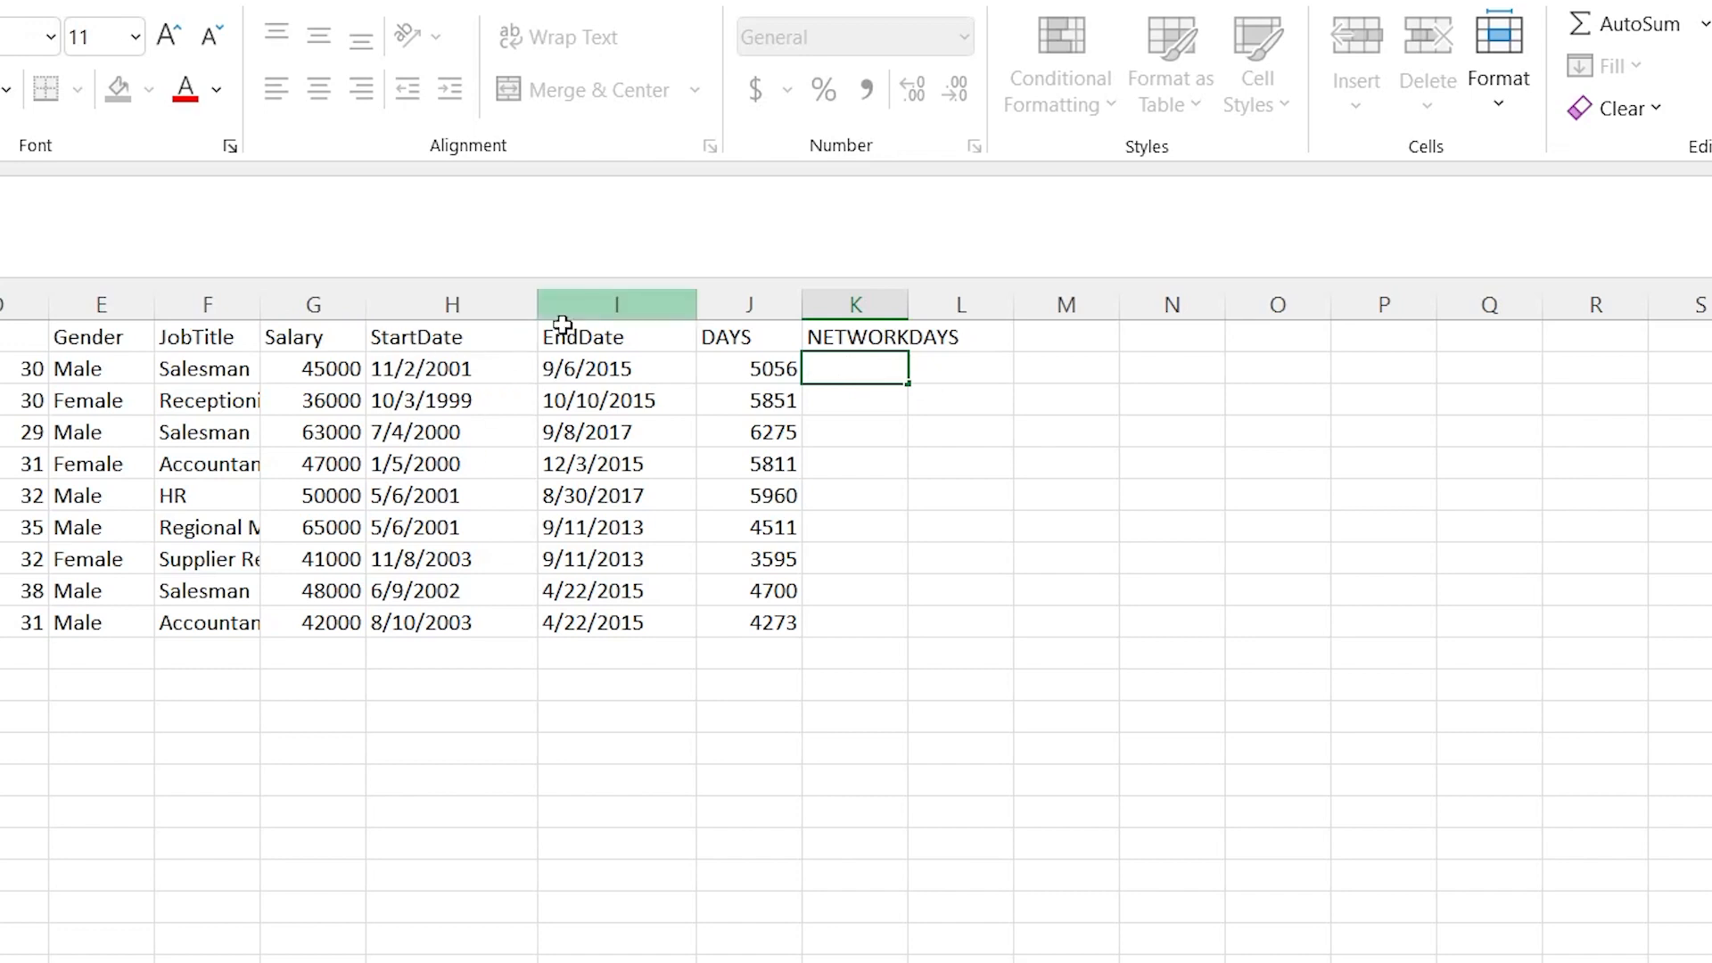
text(=NET)
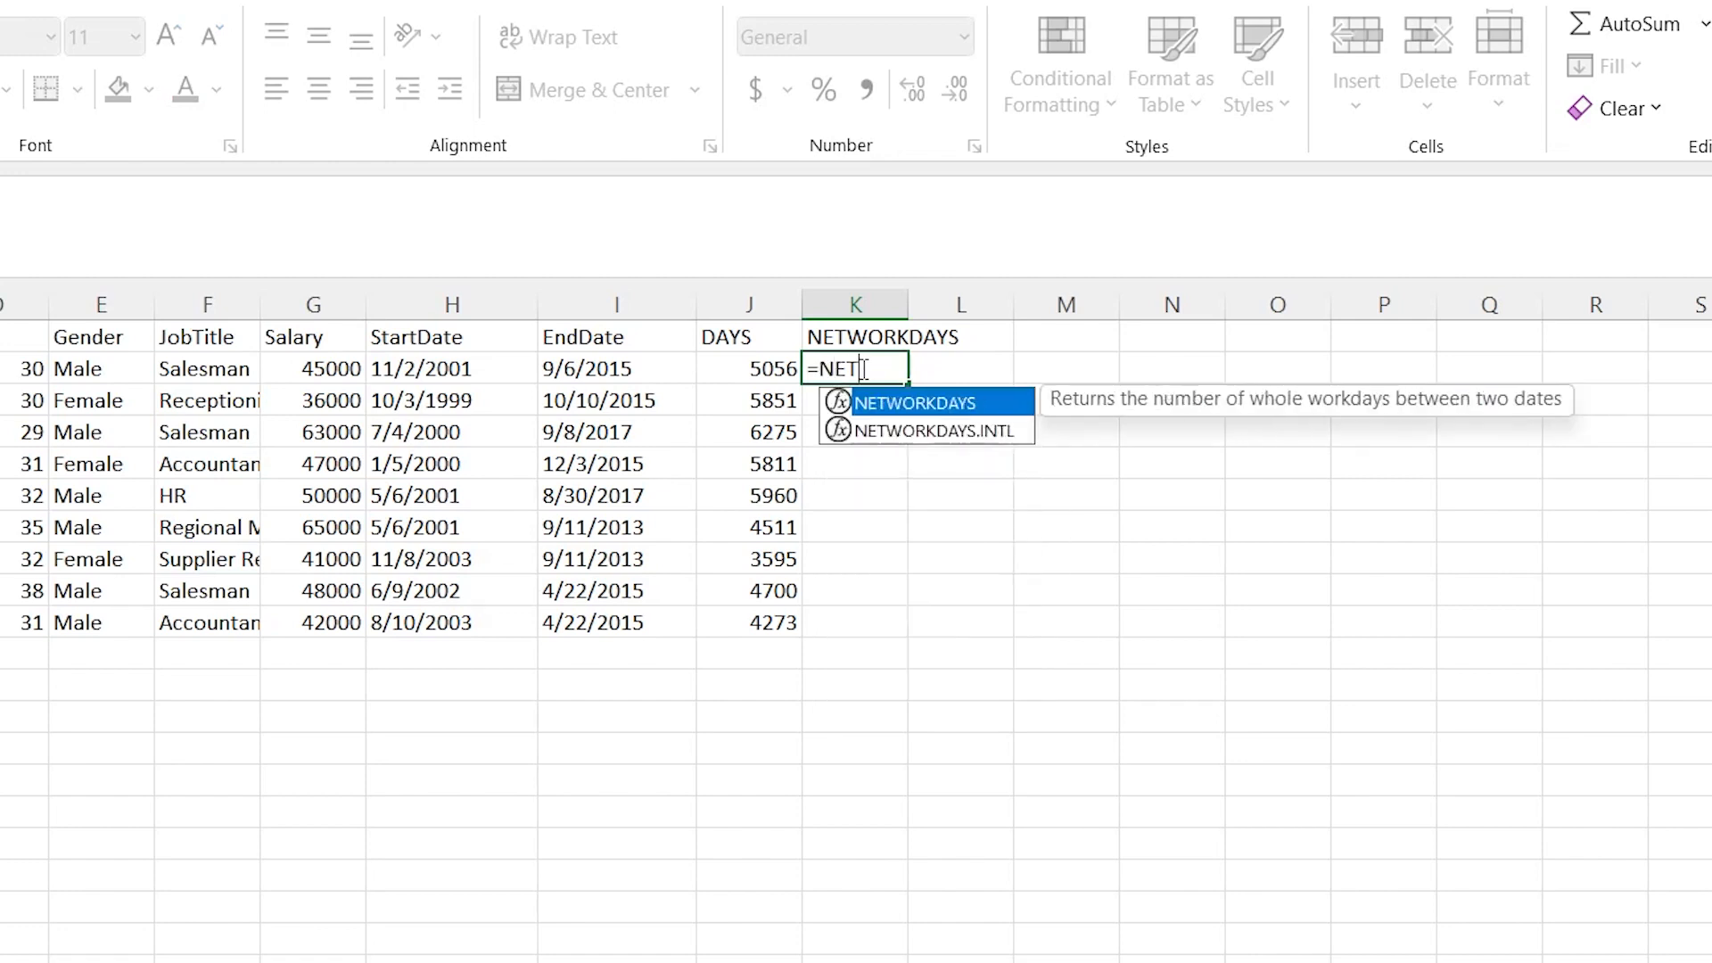
key(Tab)
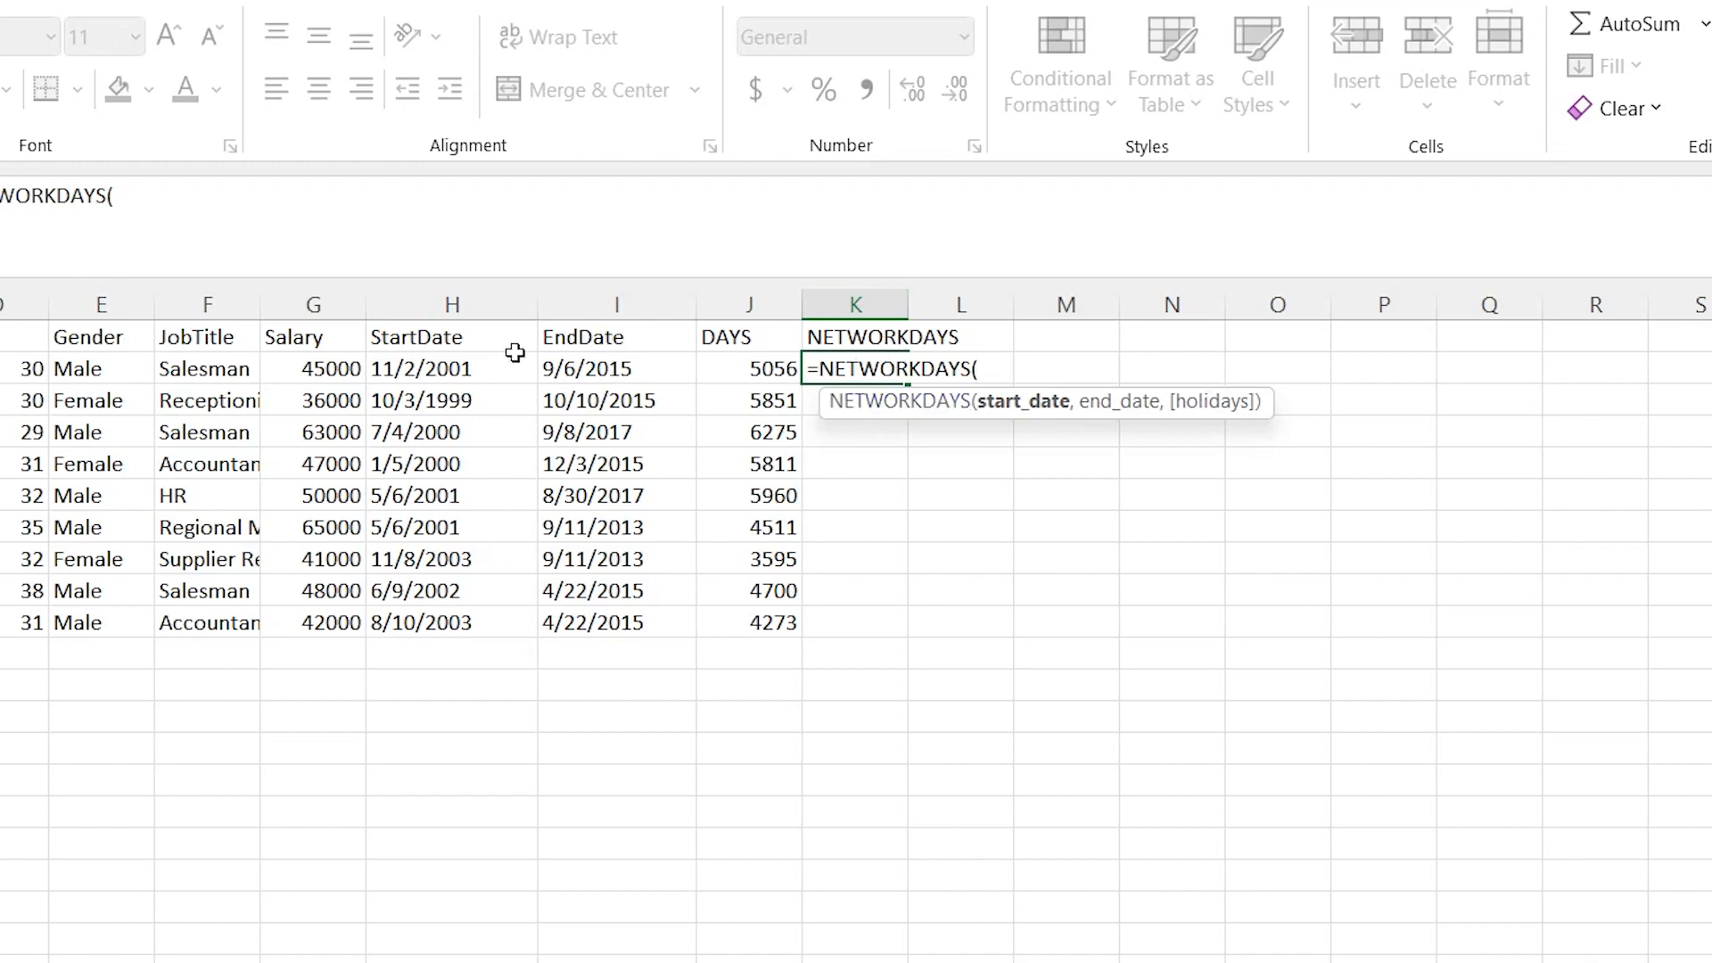
click(482, 367)
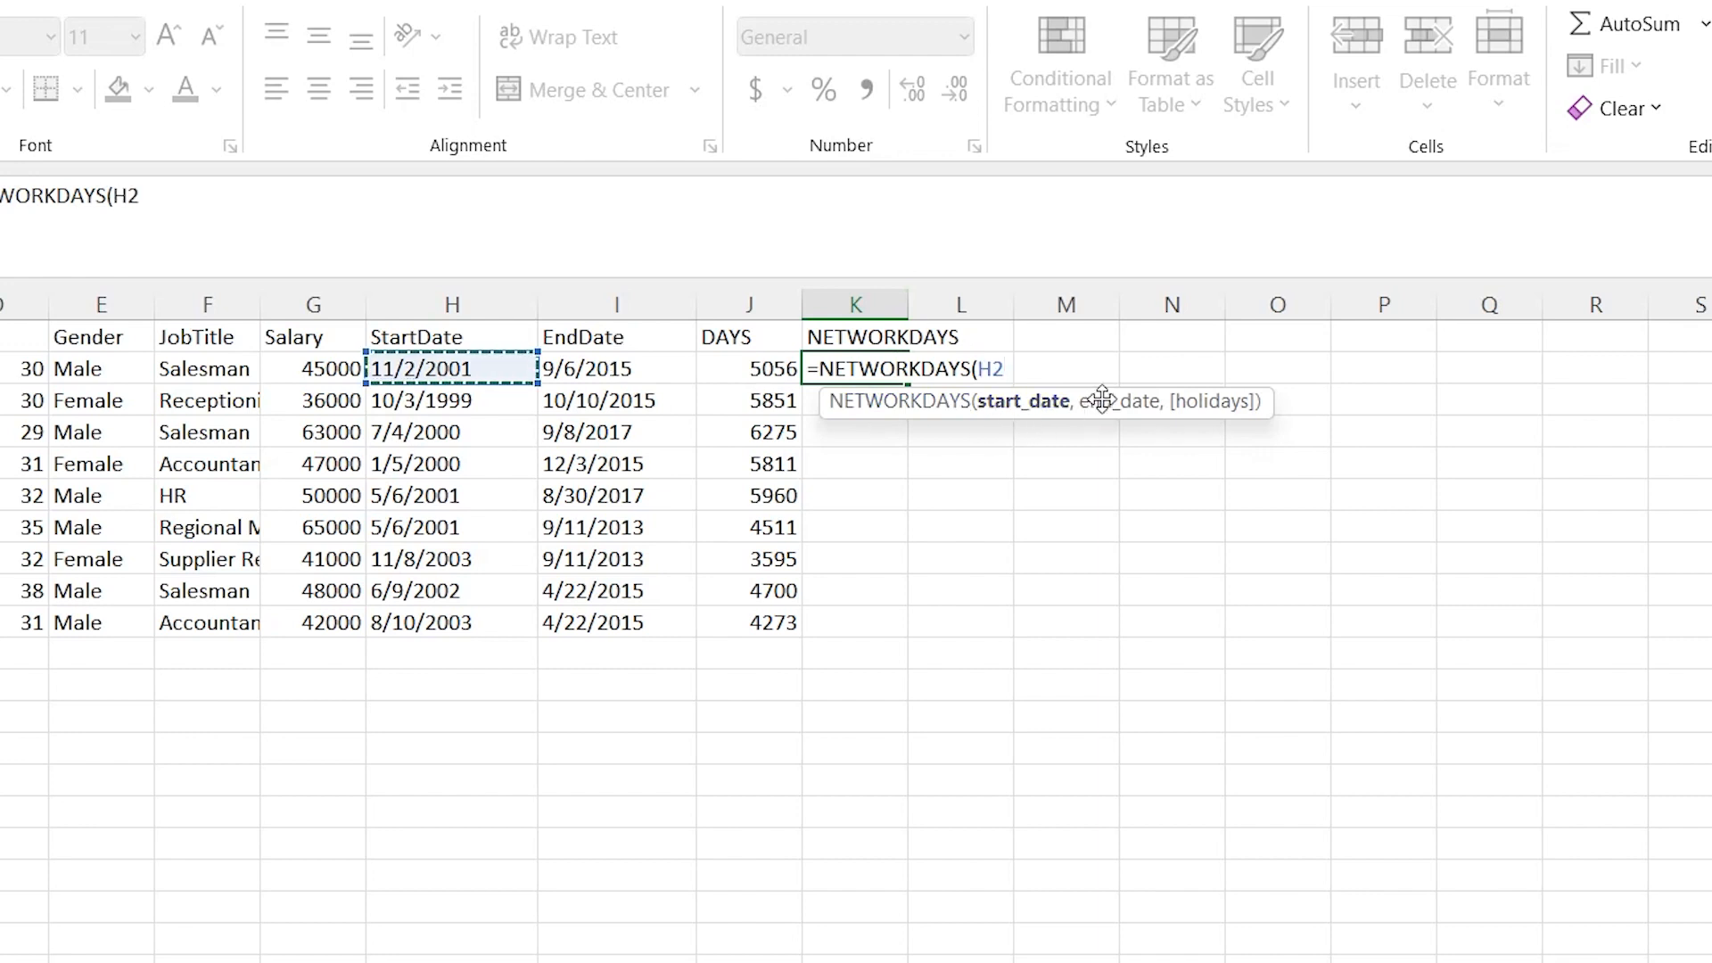
text(,)
click(649, 370)
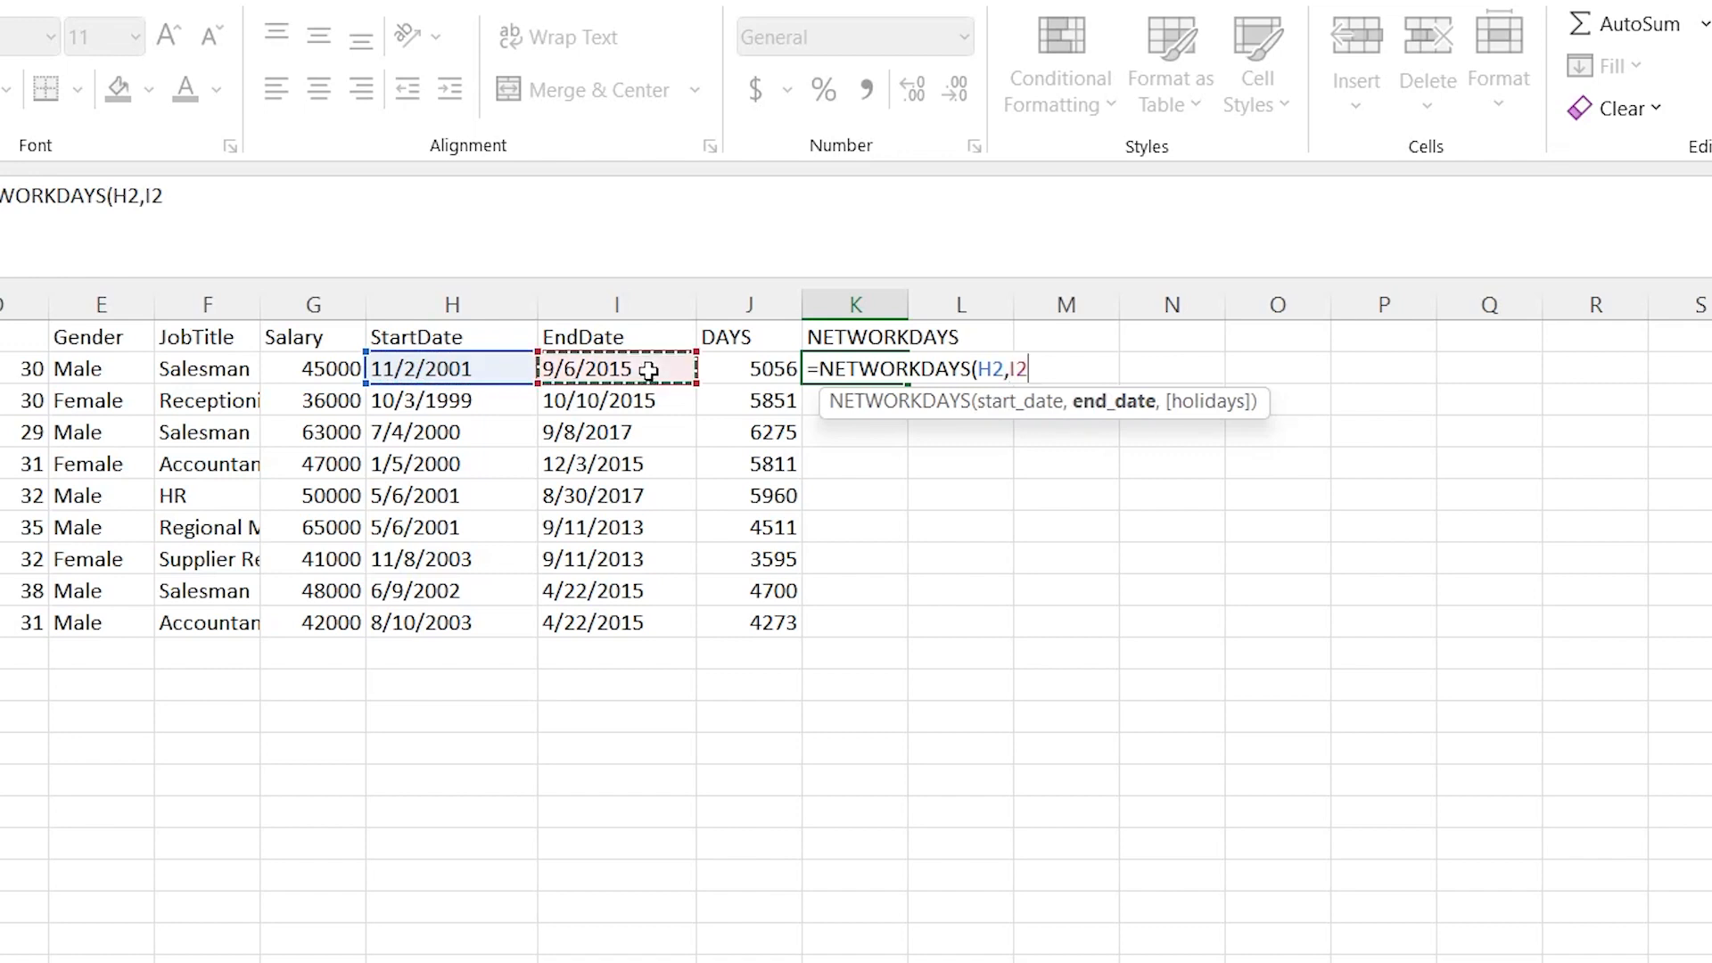
text())
key(Return)
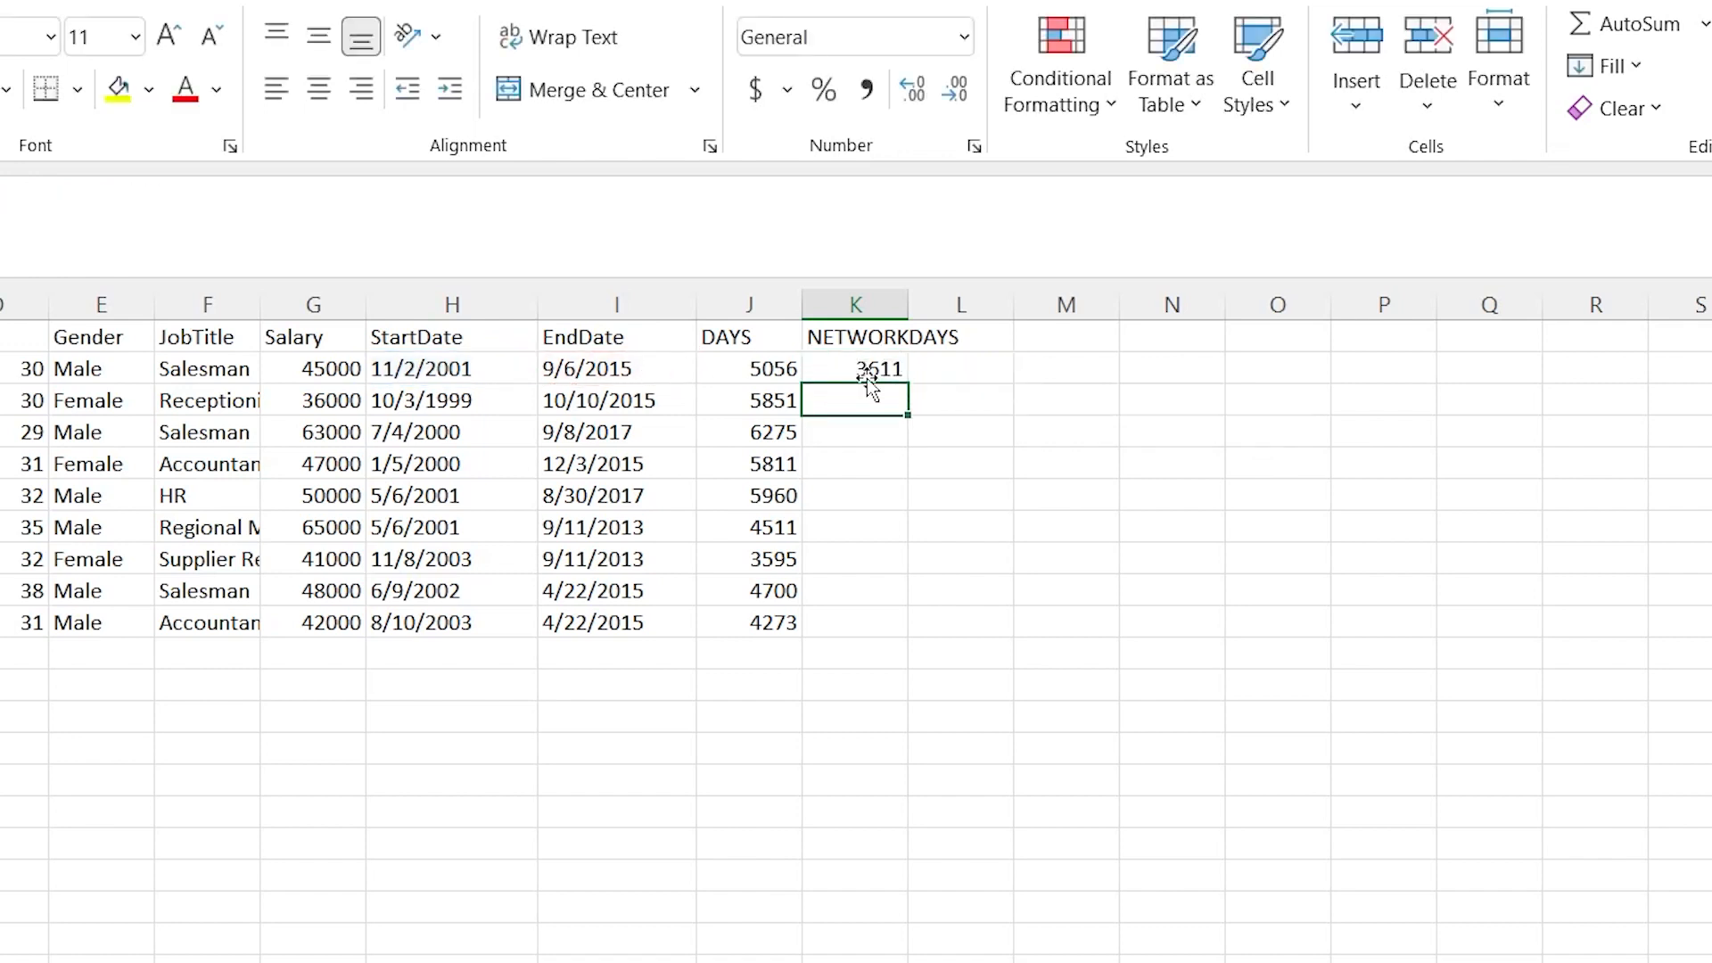
- Fill the NETWORKDAYS formula from K2 down to K10 for all employees
click(900, 370)
drag(907, 384, 911, 631)
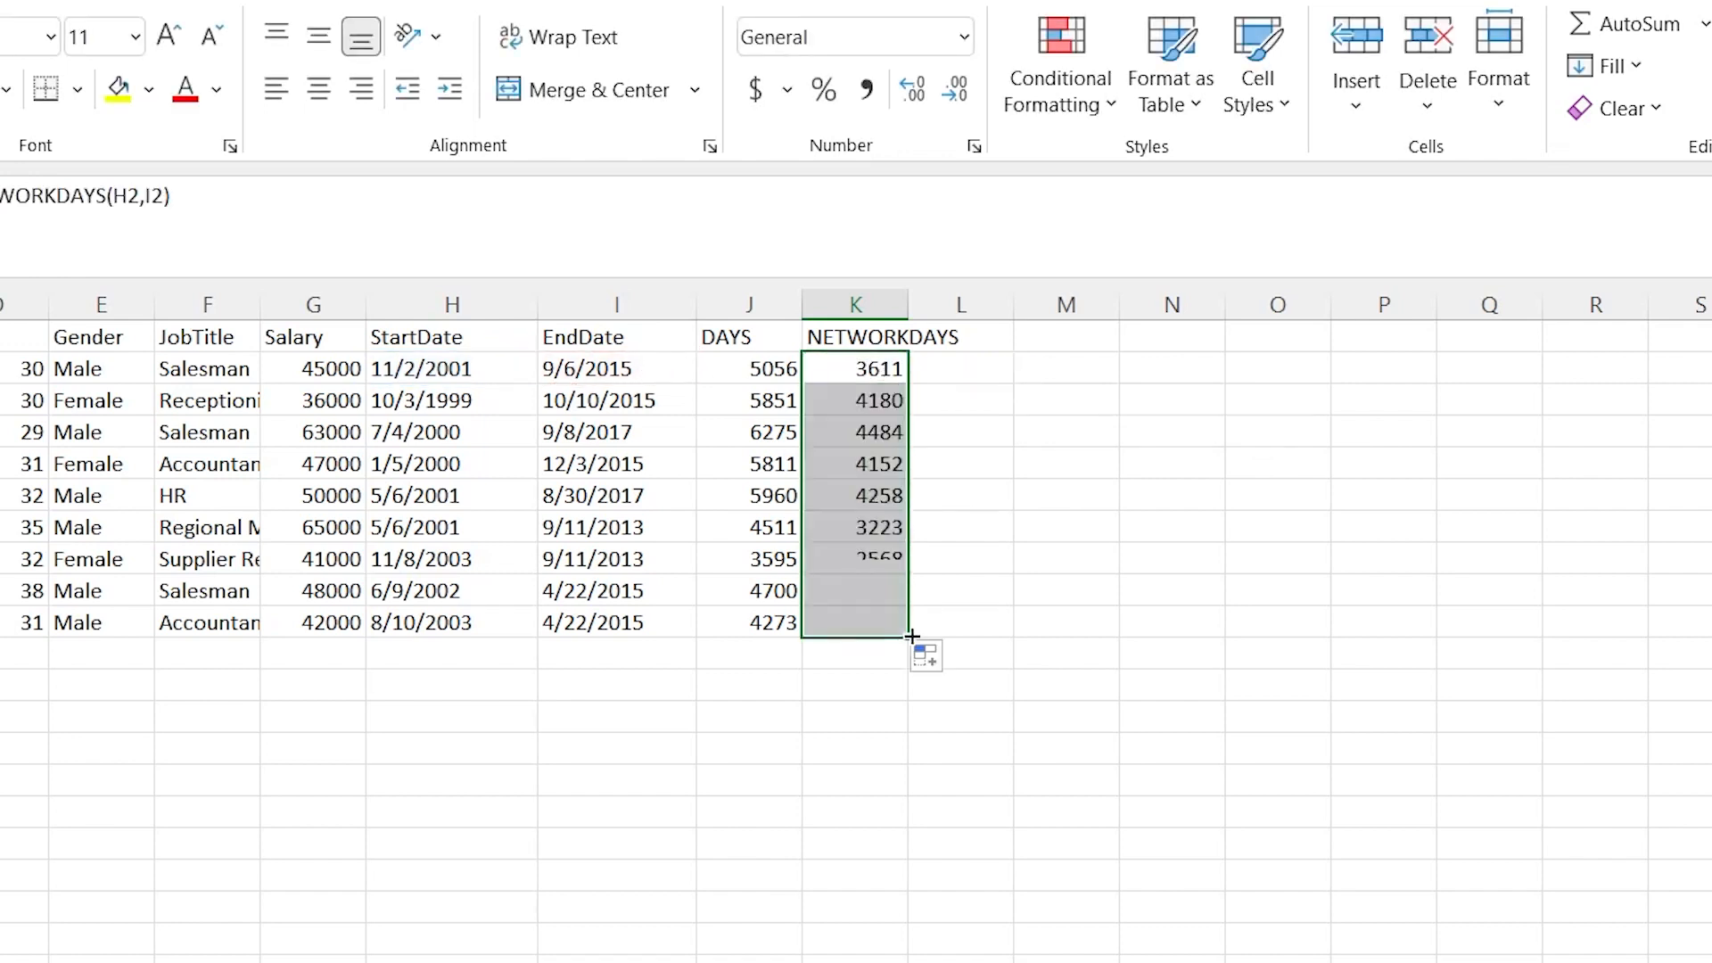
click(998, 432)
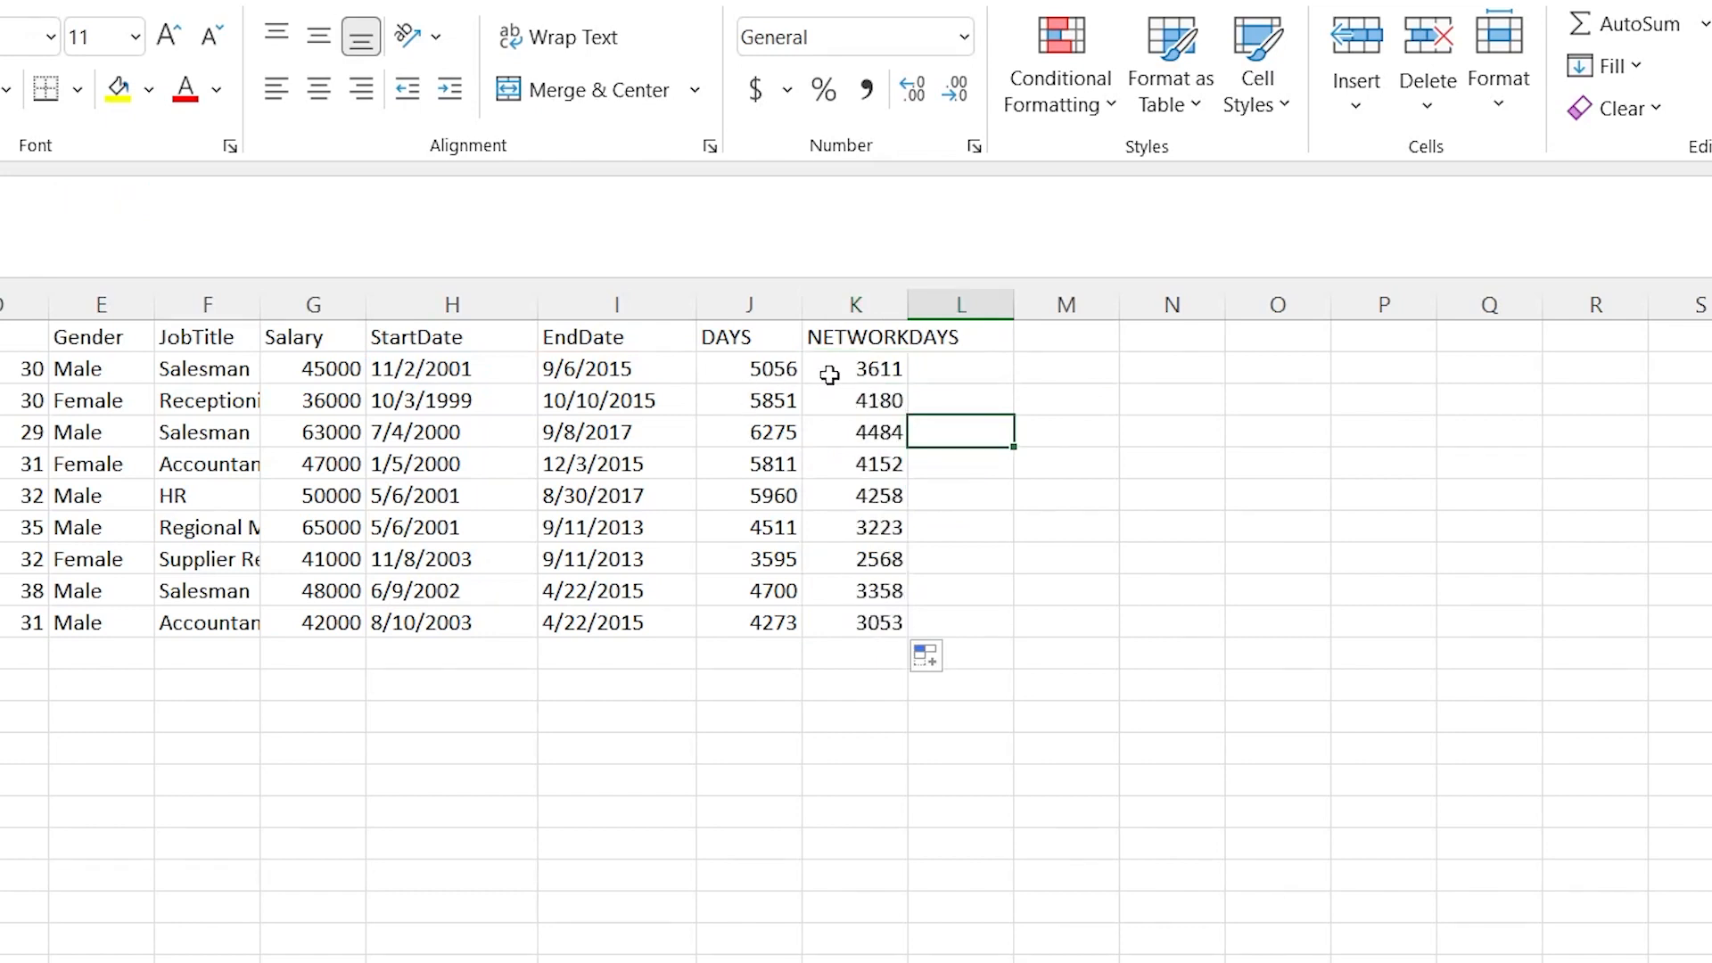
- Compare the DAYS result in J2 with the NETWORKDAYS result in K2
click(776, 373)
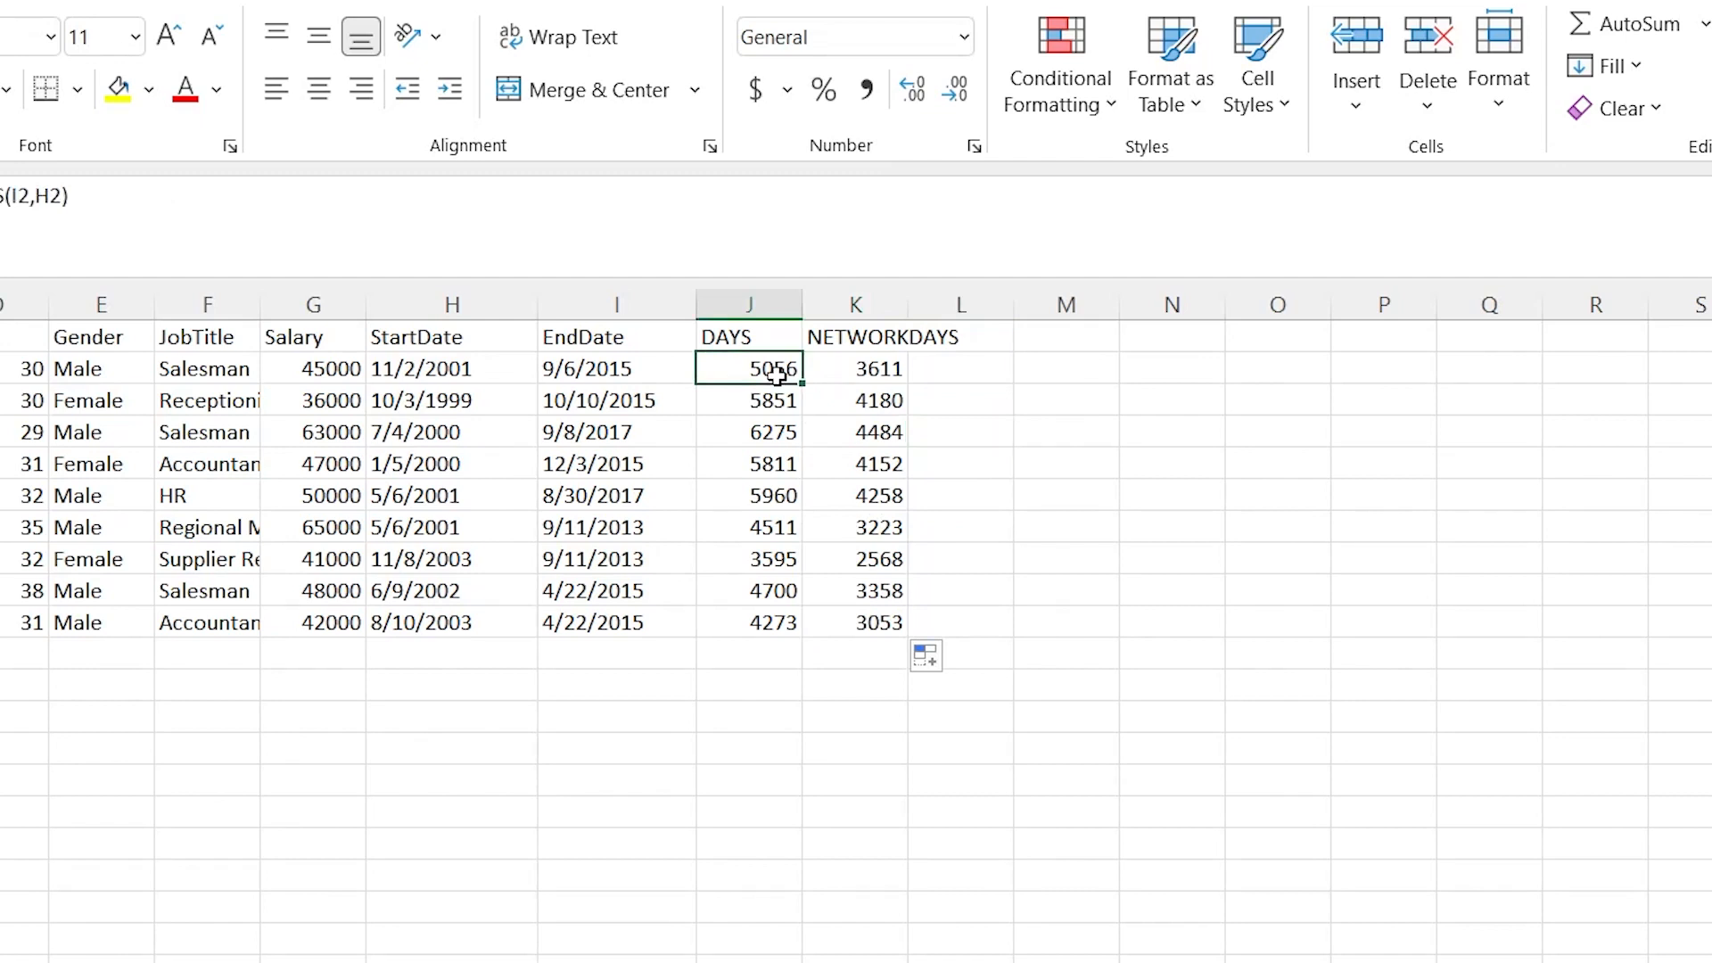
click(835, 368)
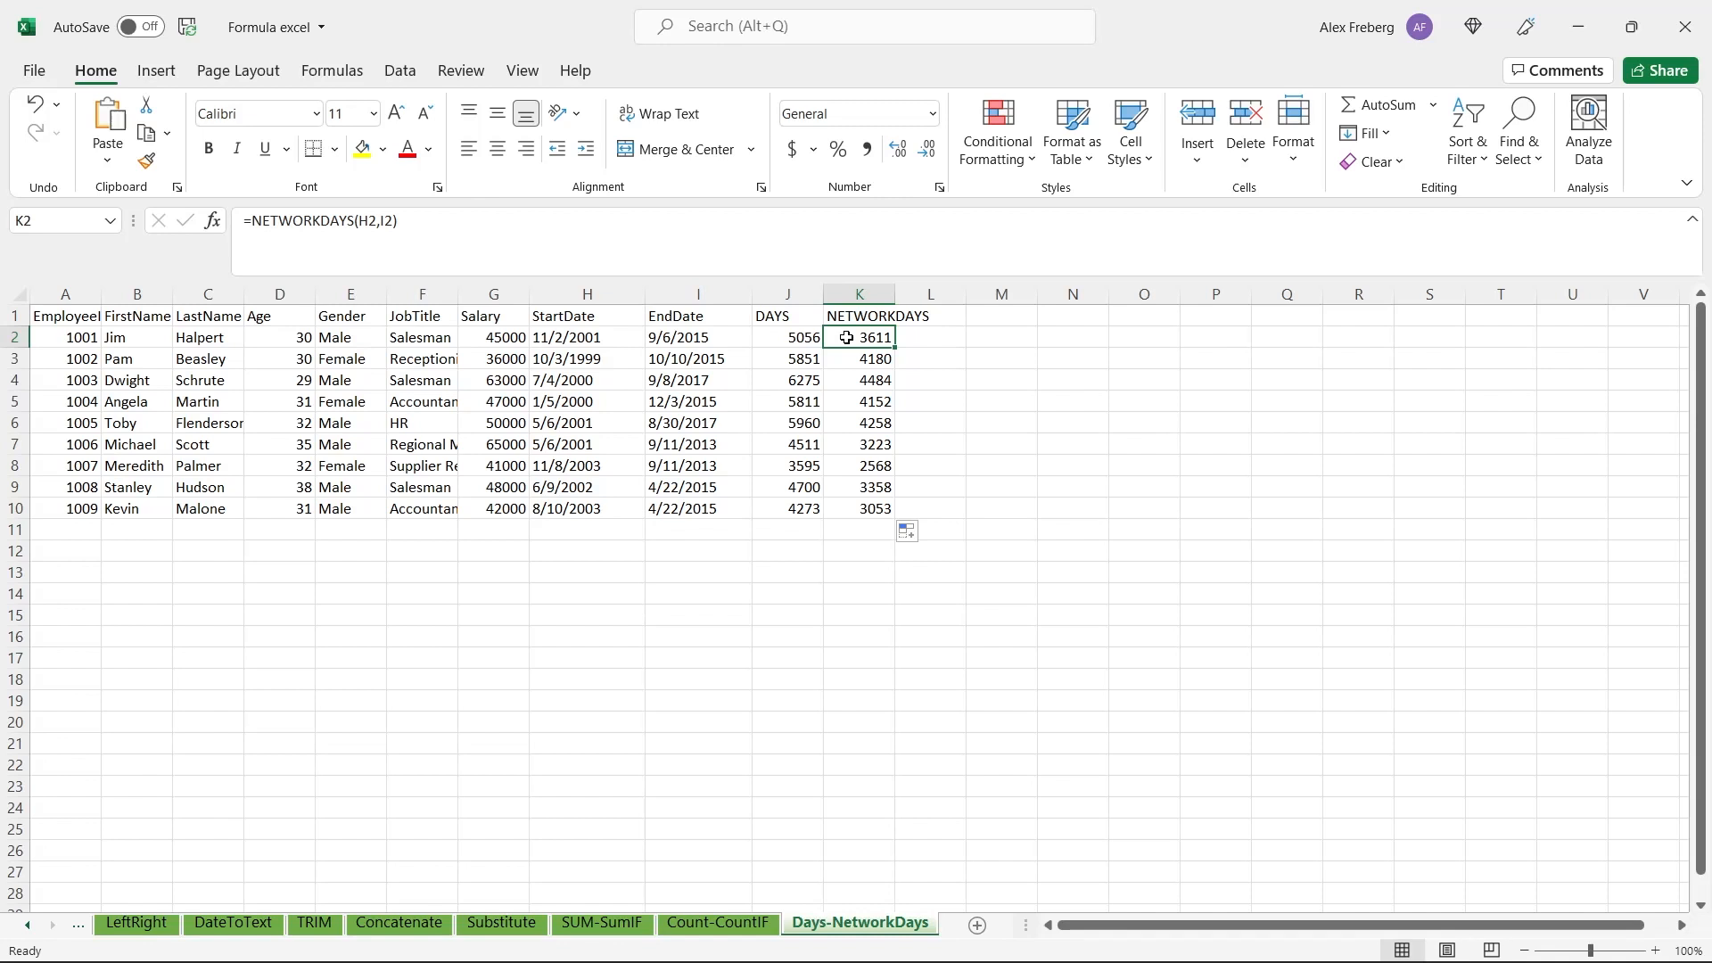
click(931, 336)
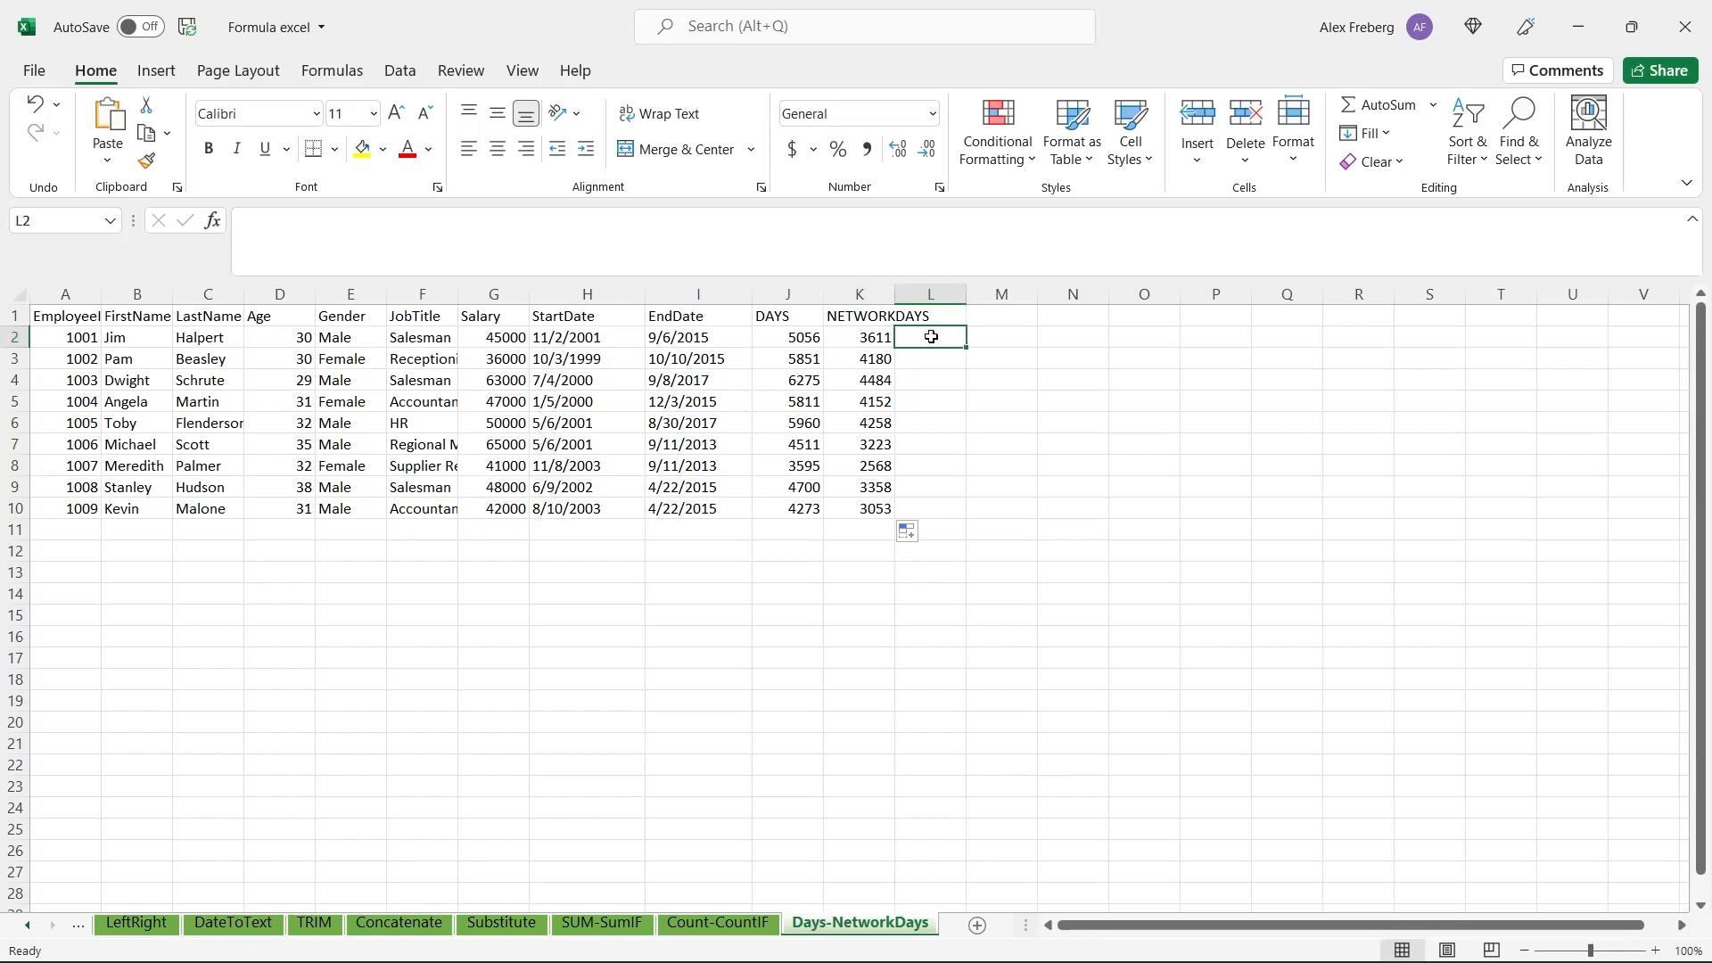